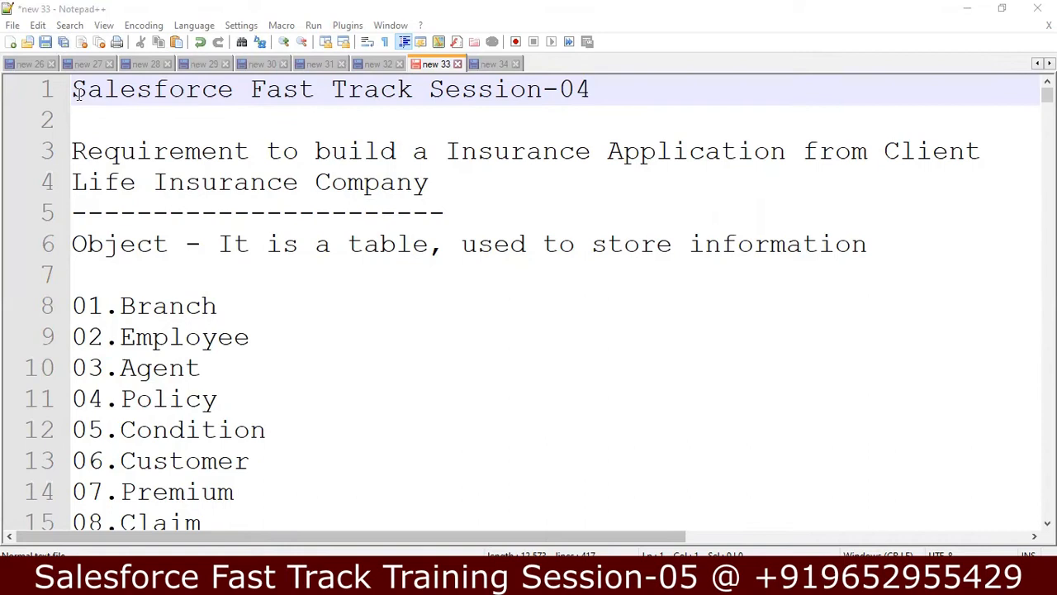
Step: Extend the dashed divider under the Life Insurance Company line with two more hyphens
click(117, 132)
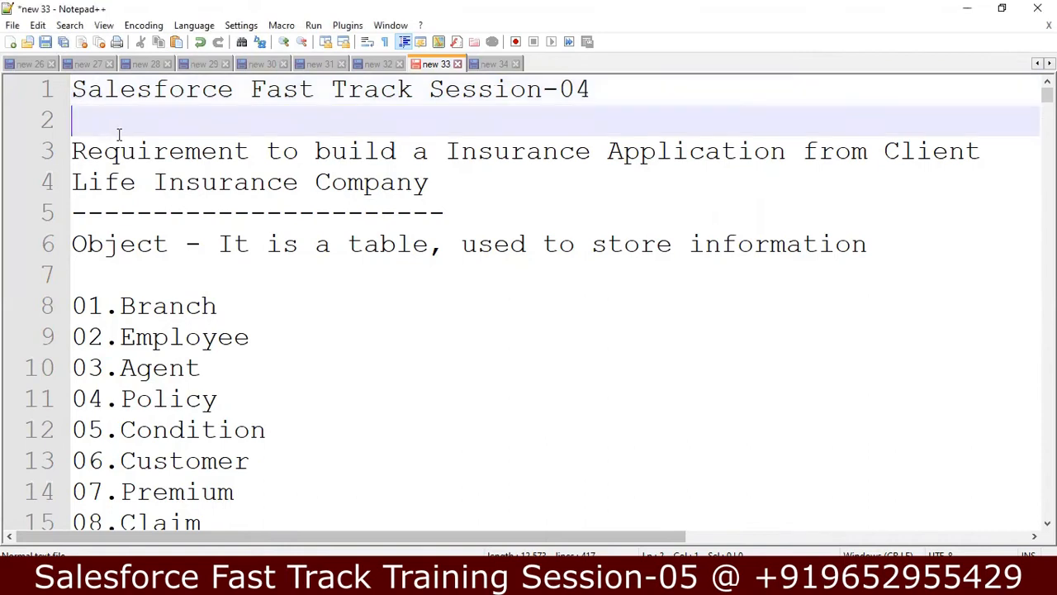
click(468, 195)
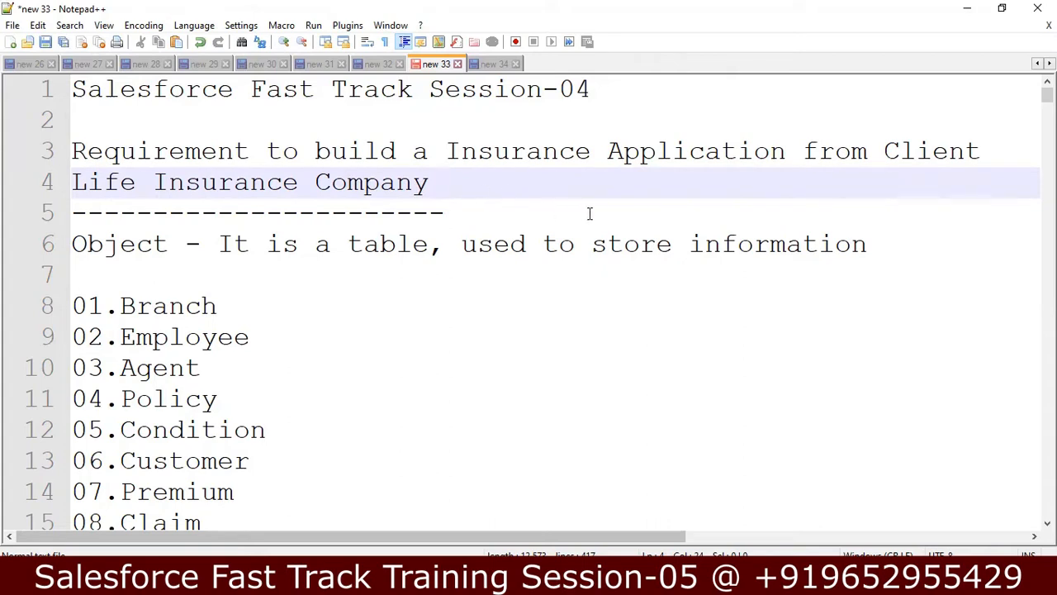
click(493, 216)
text(--)
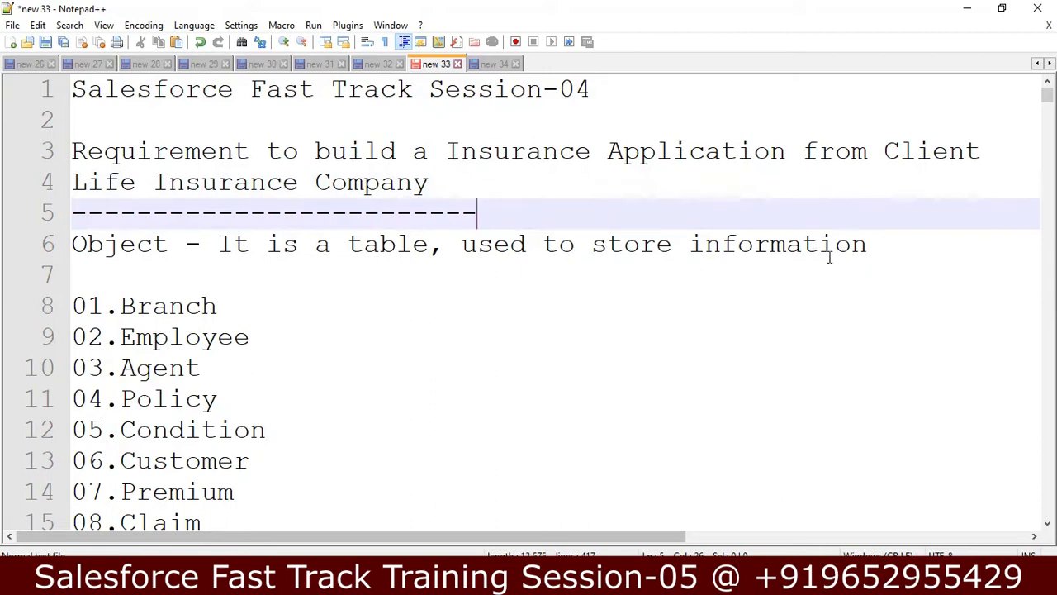
Step: Review the object definition and the insurance object list from Branch to Claim
double_click(872, 243)
click(955, 246)
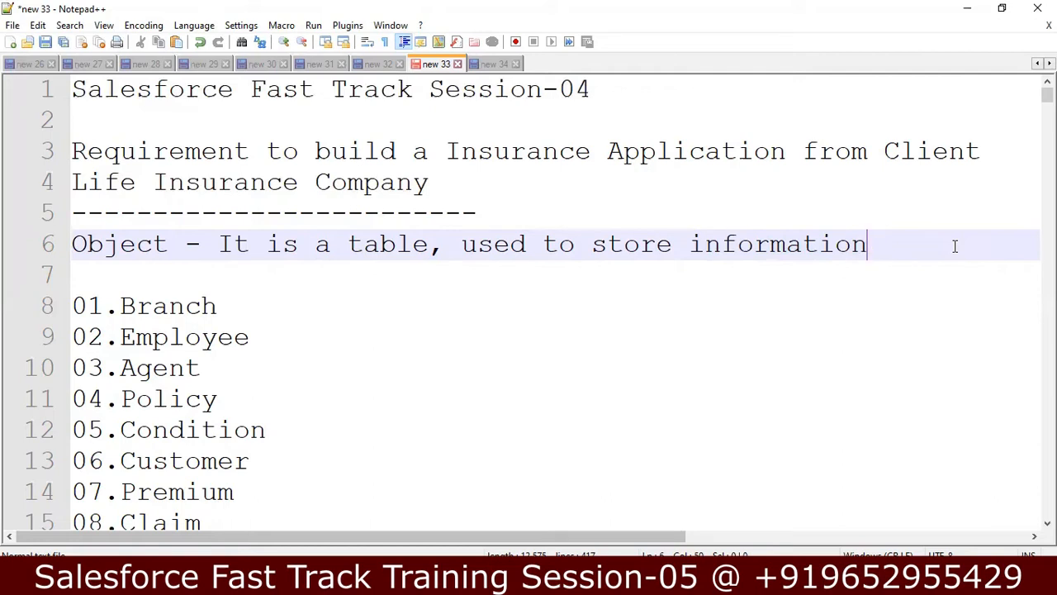
key(Down)
key(Down)
key(Down)
key(Down)
key(Down)
key(Down)
key(Down)
key(Down)
key(Down)
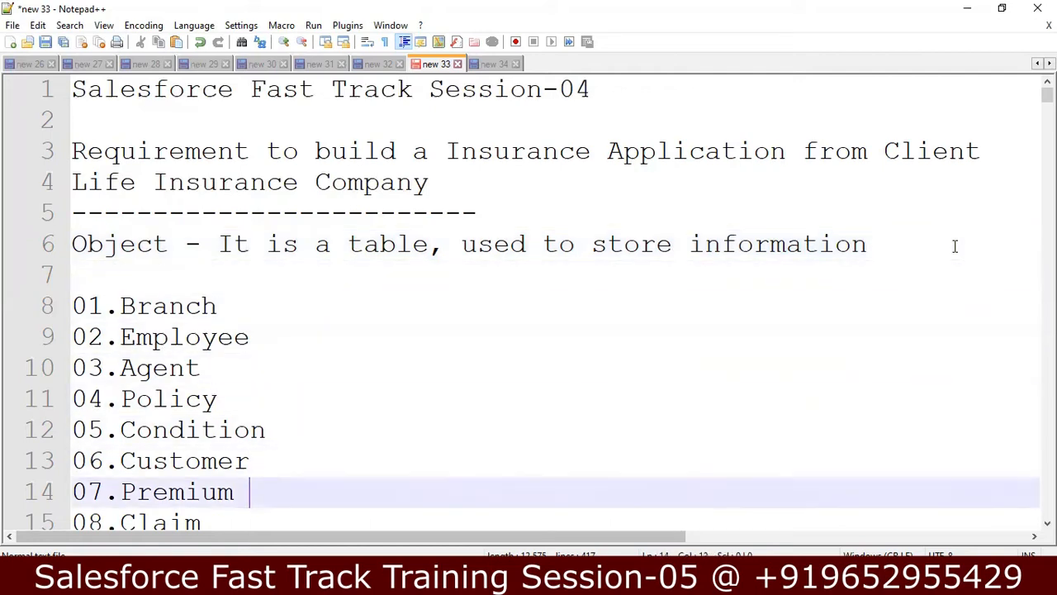
key(Up)
key(Up)
key(Up)
key(Up)
key(Up)
key(Up)
key(Up)
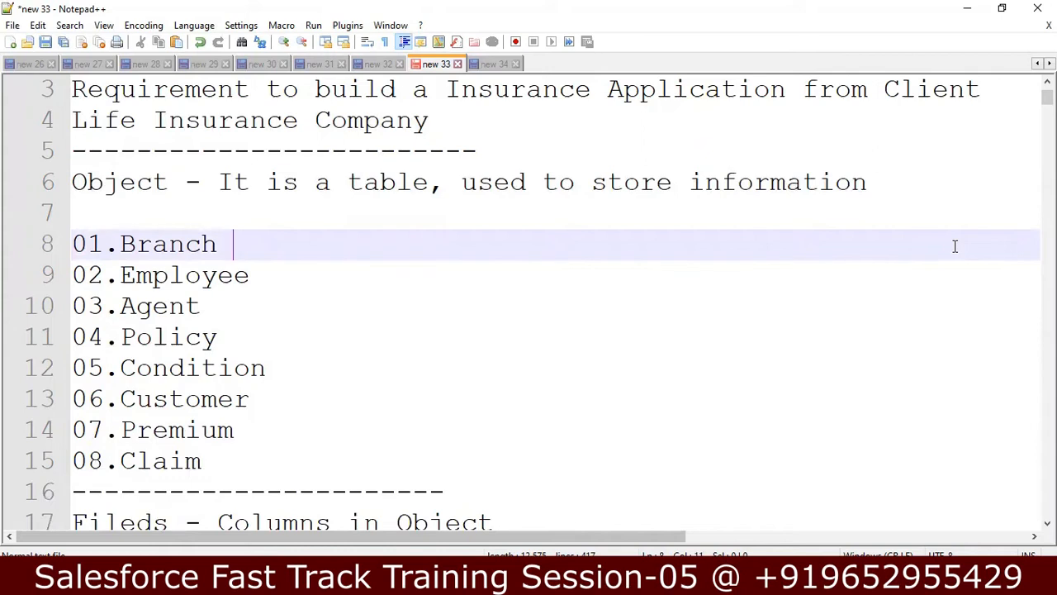
key(Down)
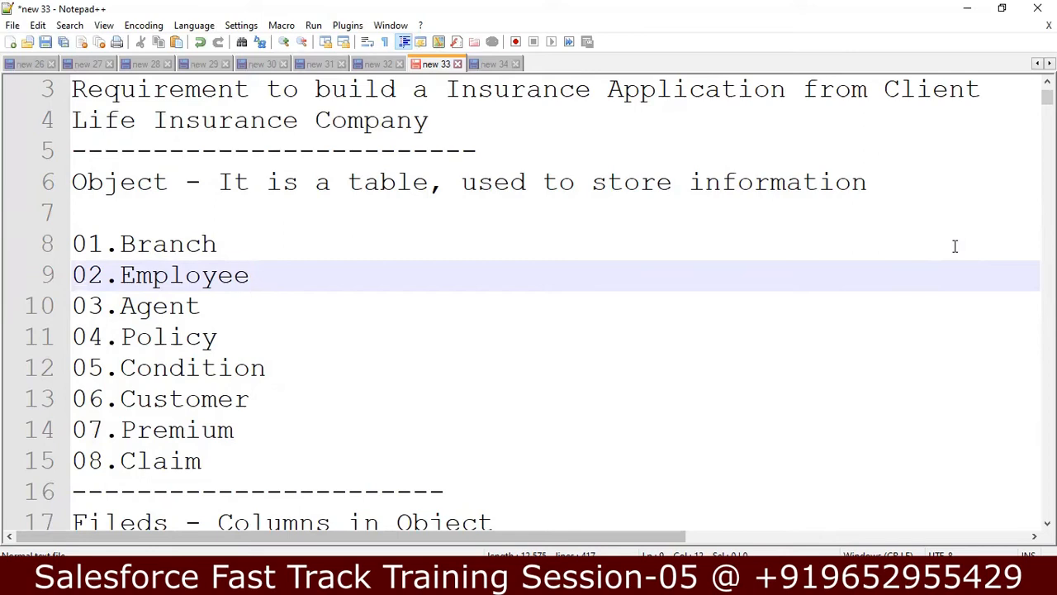
key(Down)
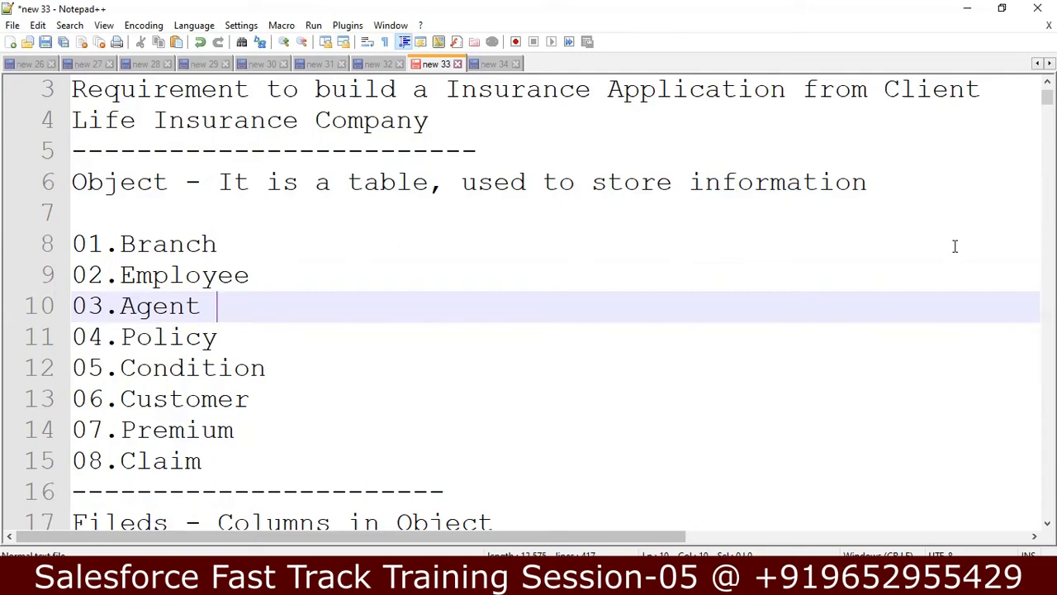
key(Down)
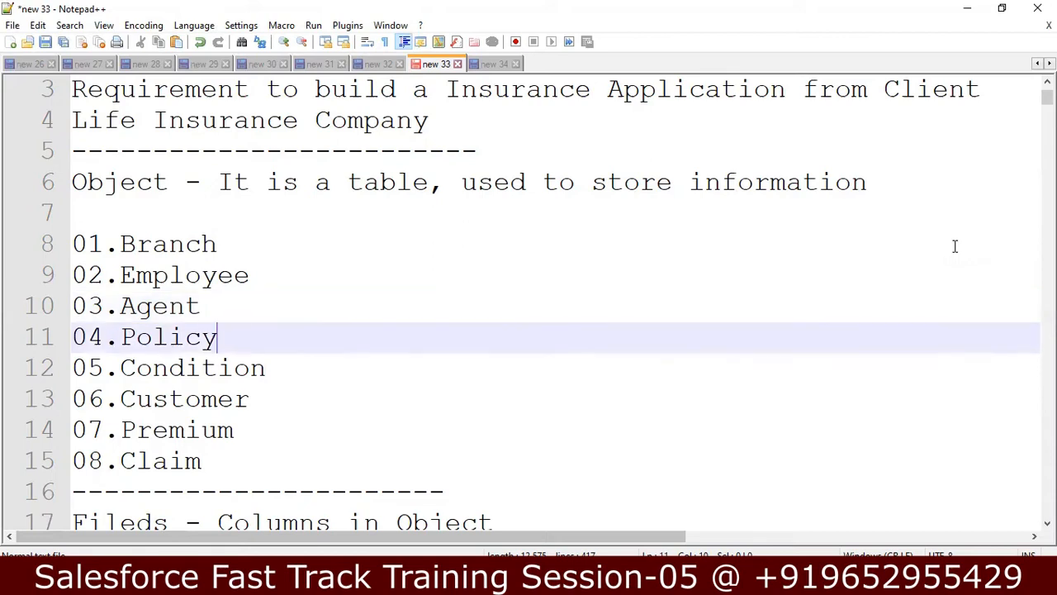
key(Down)
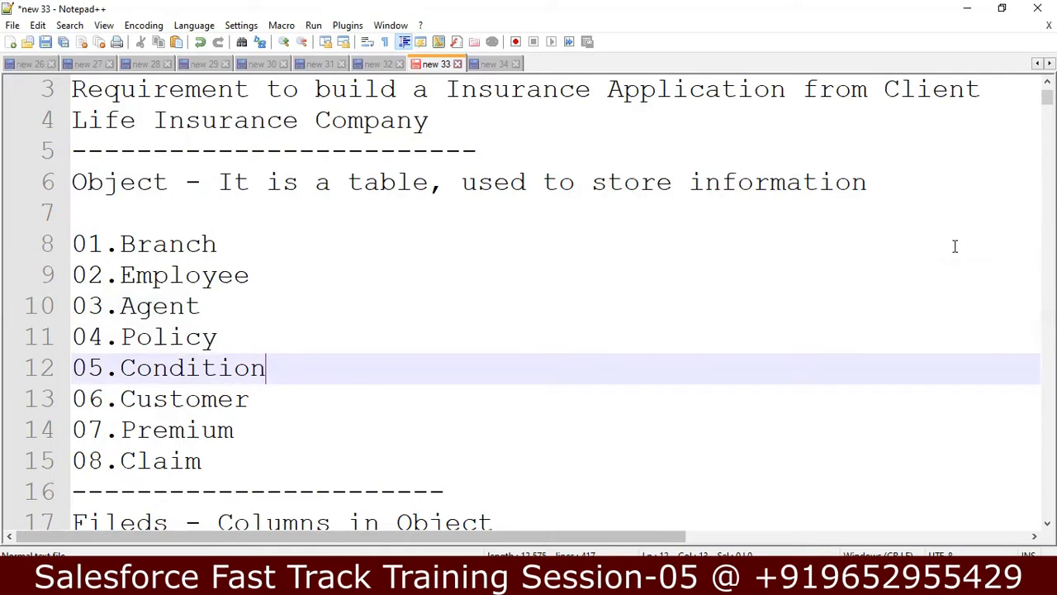
key(Down)
key(Down)
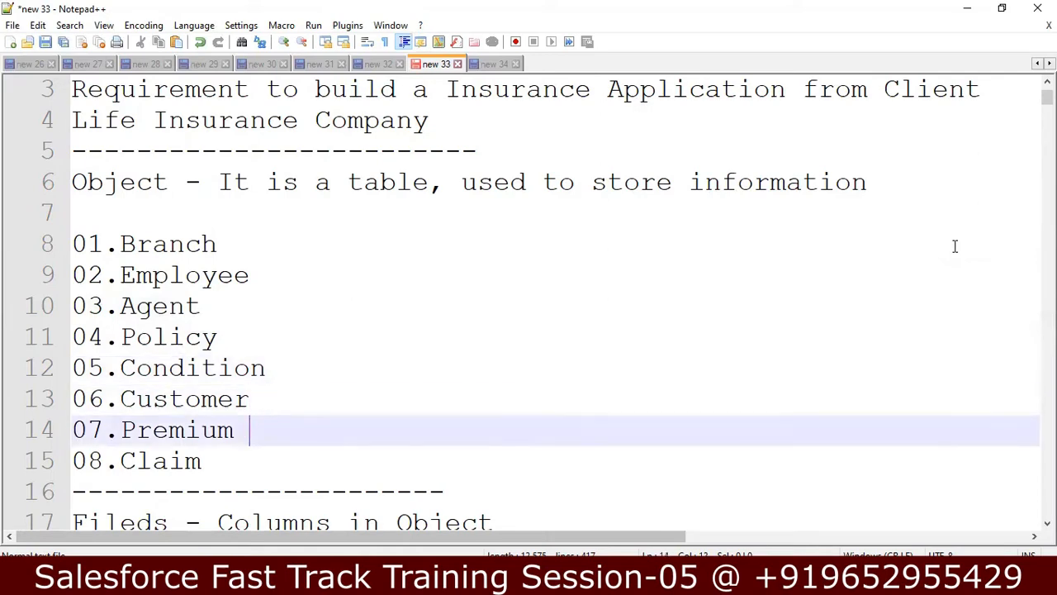
key(Down)
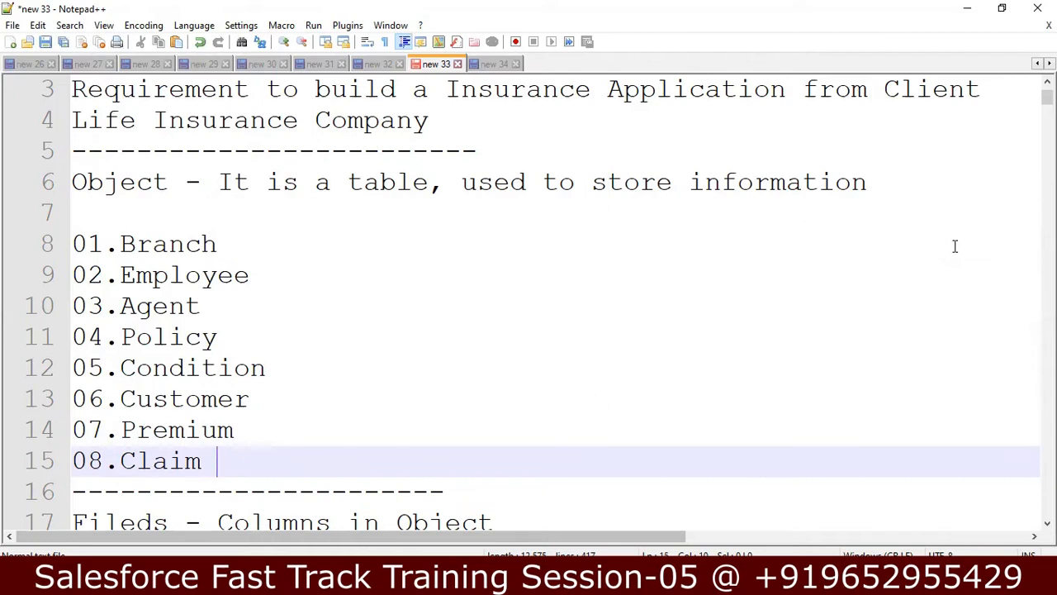
key(Down)
key(End)
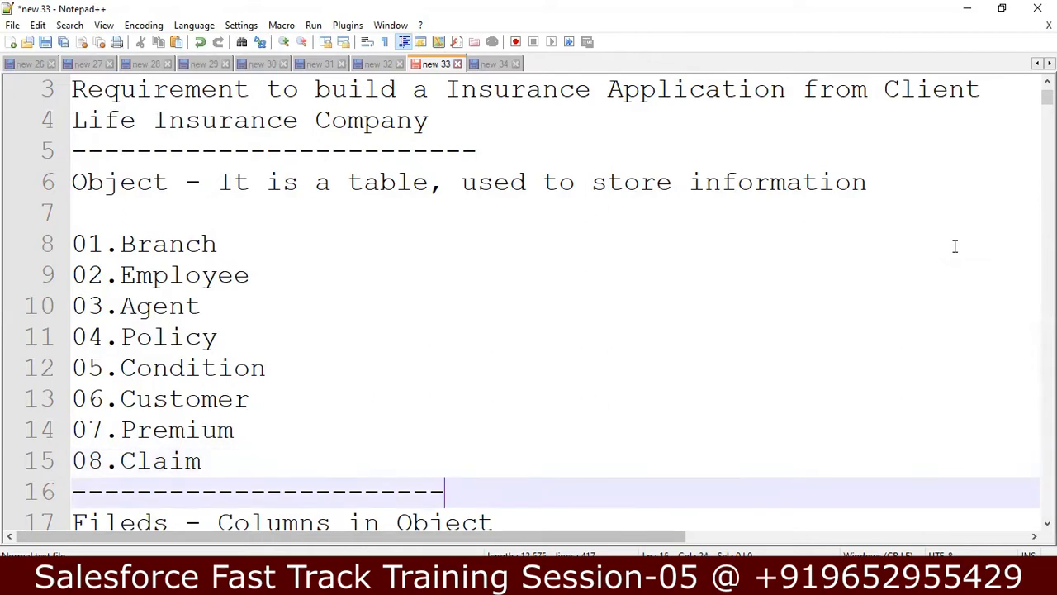
key(Down)
key(End)
key(Down)
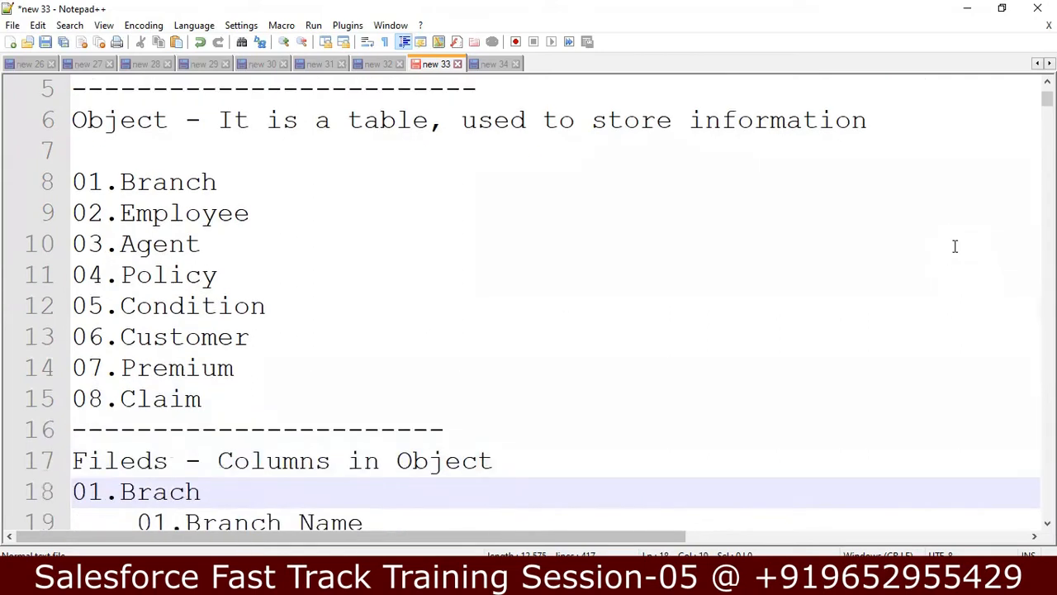
key(Down)
key(Down)
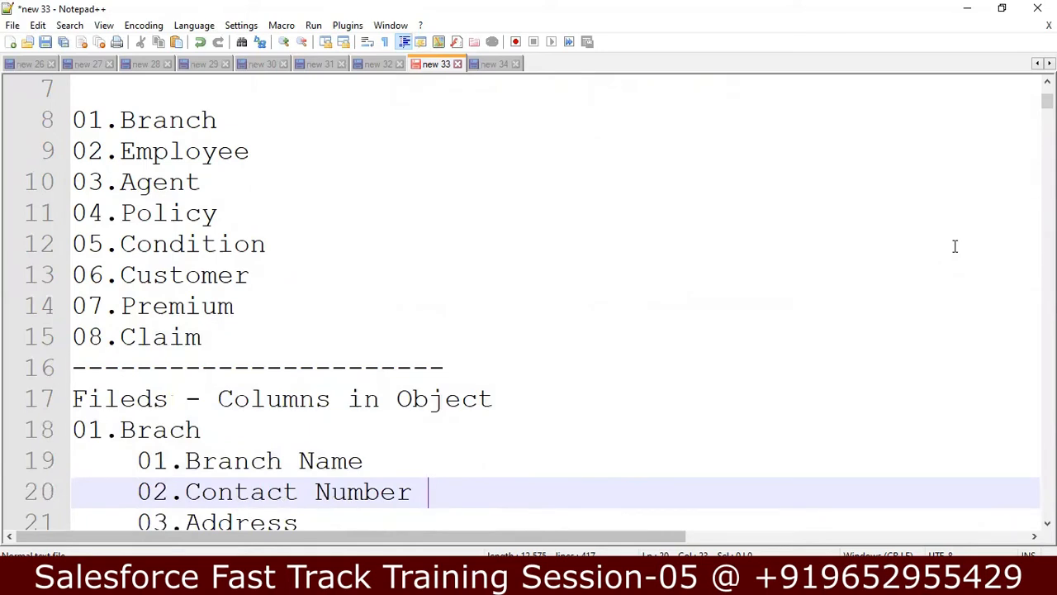
key(Up)
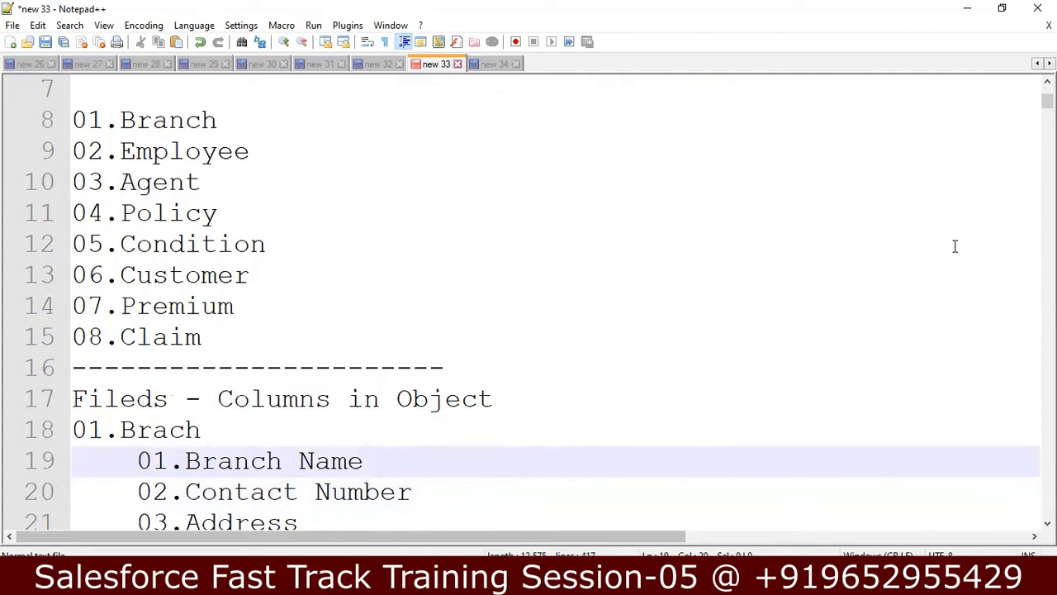
key(Down)
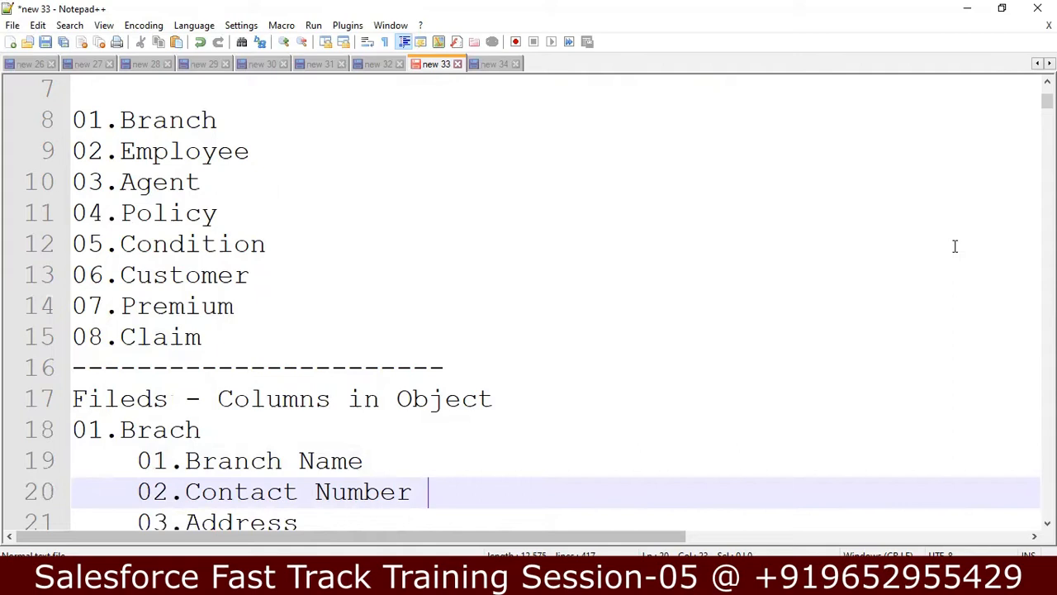
key(Down)
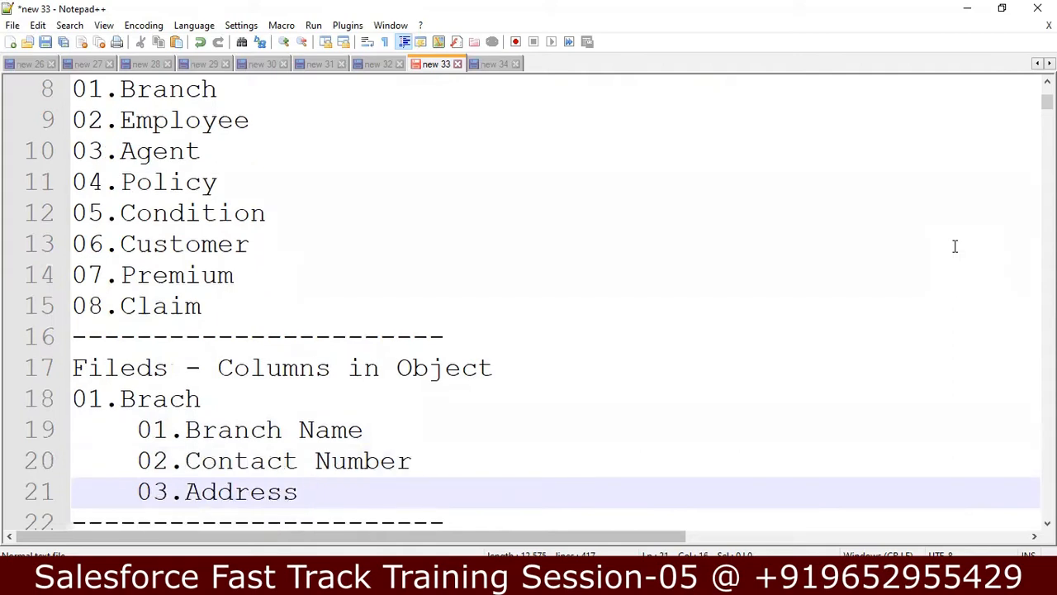
key(Down)
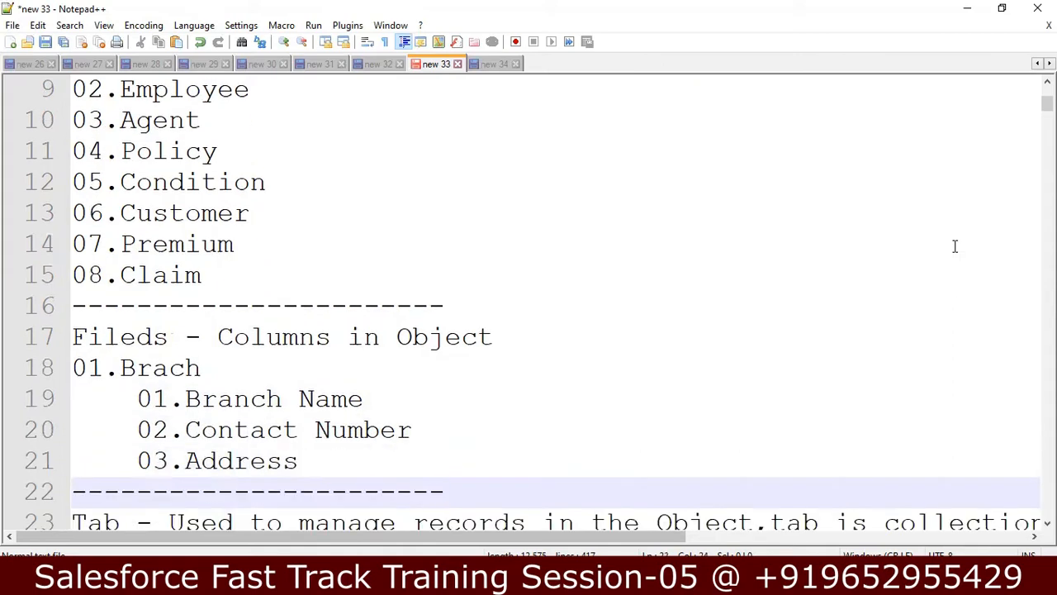
key(Up)
key(Up)
key(Up)
key(Up)
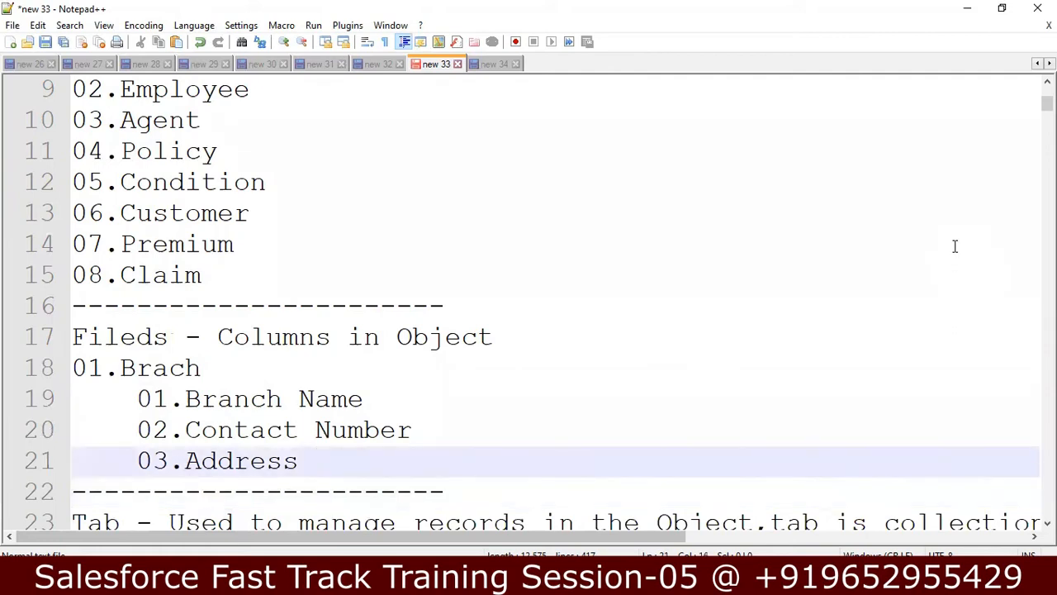
key(Down)
key(Down)
key(Down)
key(Down)
key(Down)
key(Down)
key(Down)
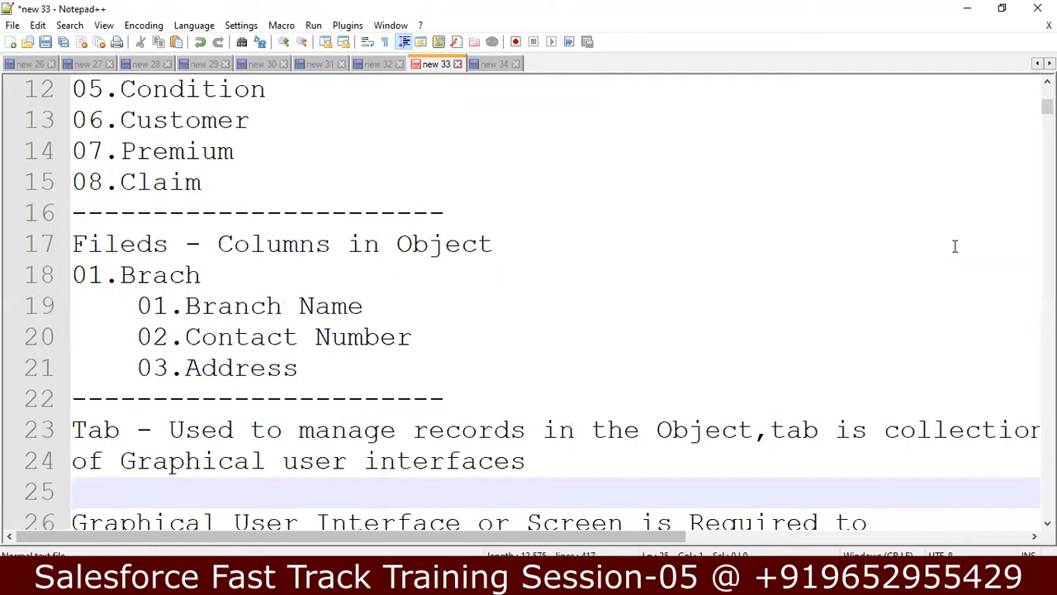
click(329, 374)
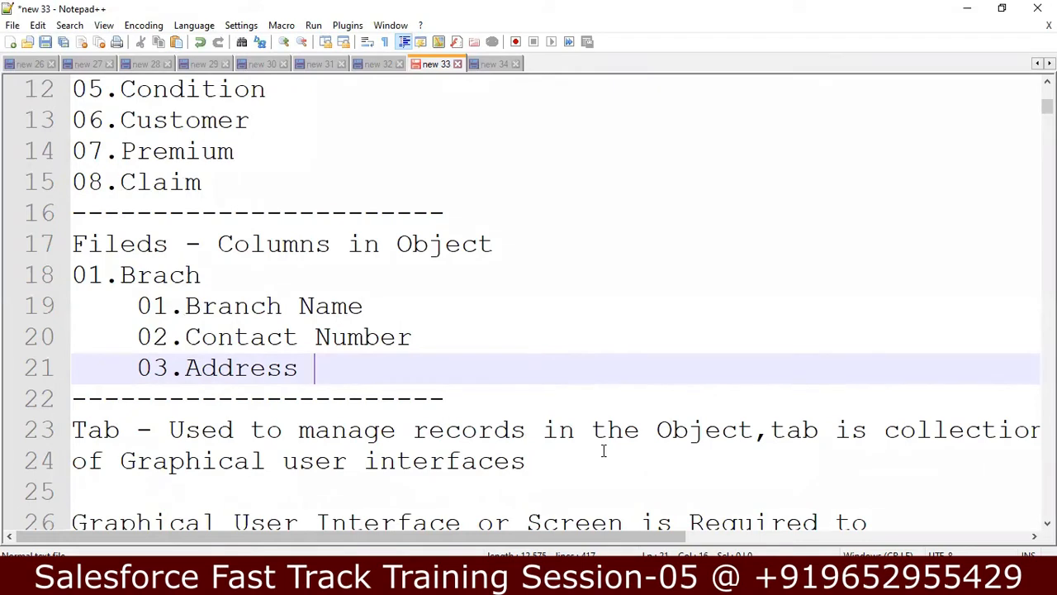
key(Down)
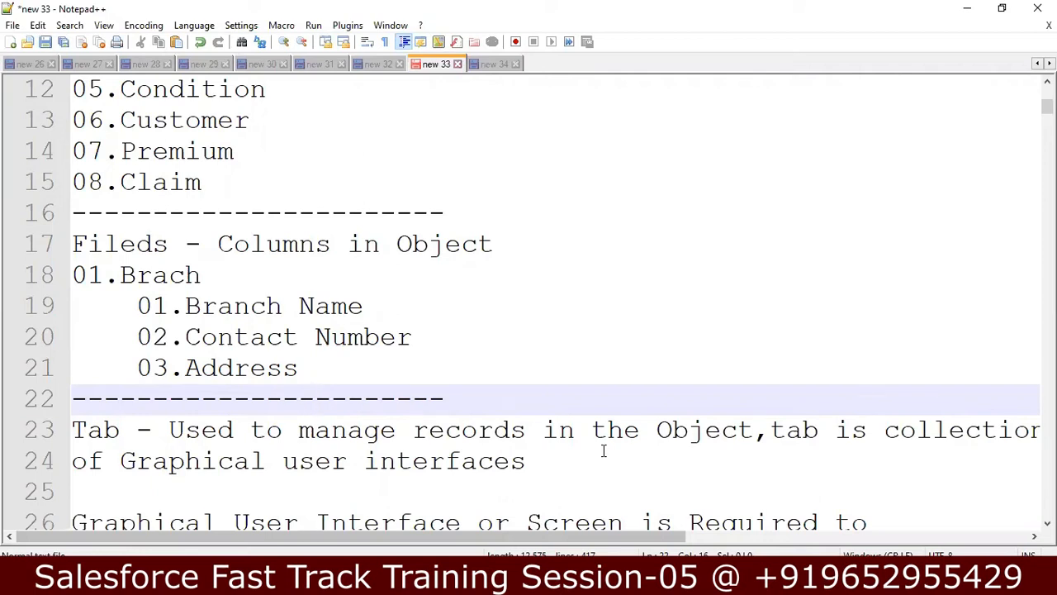
key(Down)
key(Down)
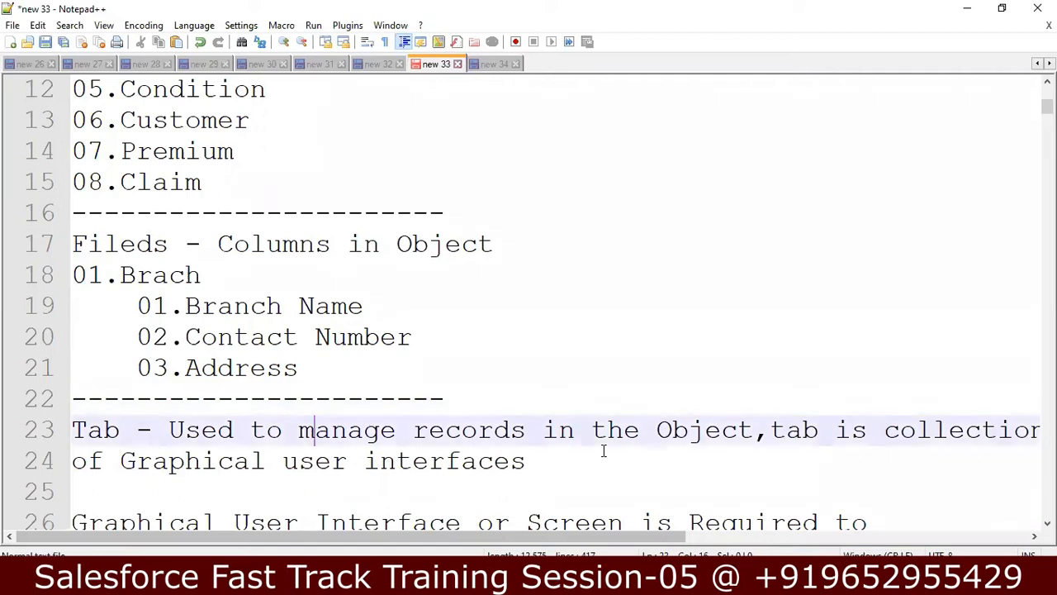
key(Down)
key(Down)
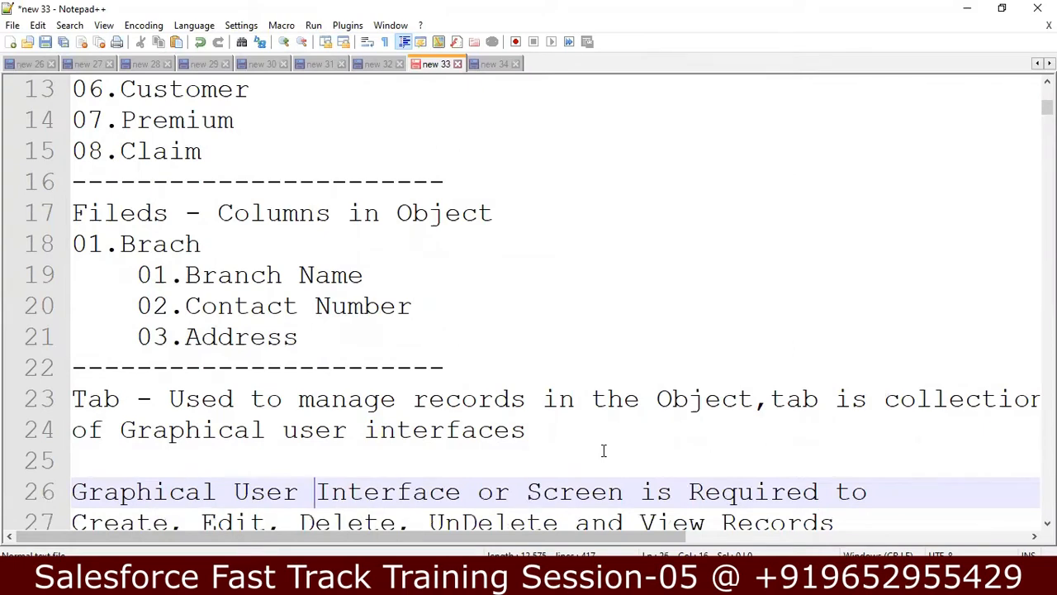
key(Down)
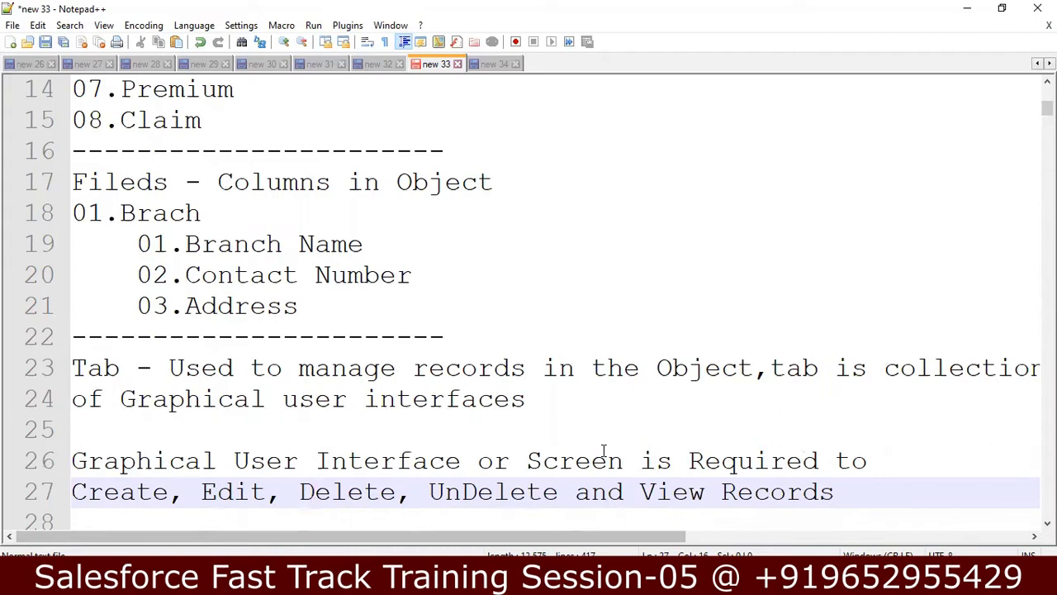
key(Up)
key(Up)
key(Up)
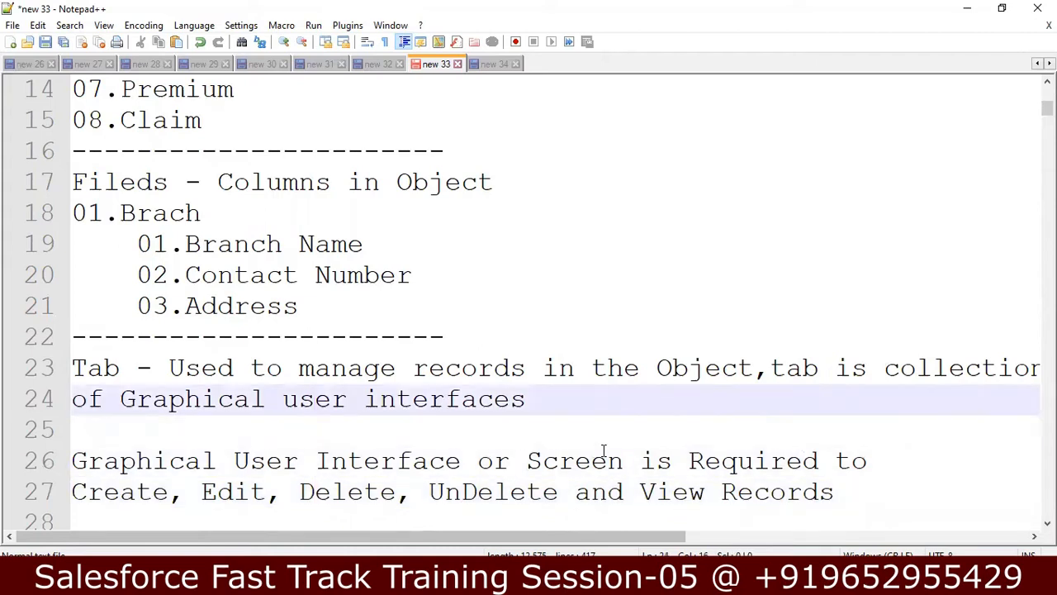
key(Down)
key(Down)
key(Down)
key(Down)
key(Down)
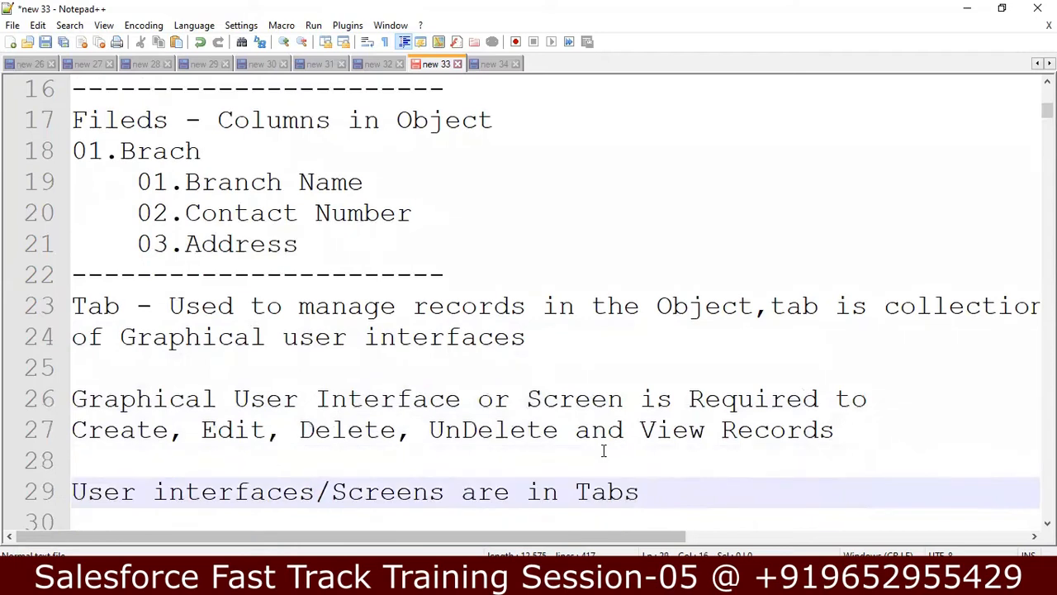
key(Up)
key(Up)
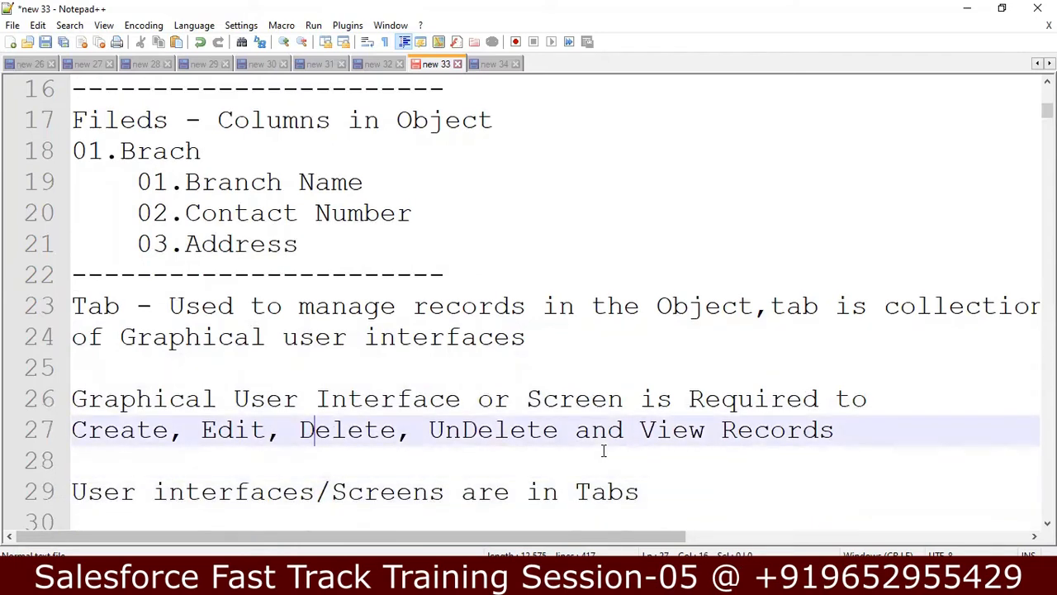
key(Down)
key(Down)
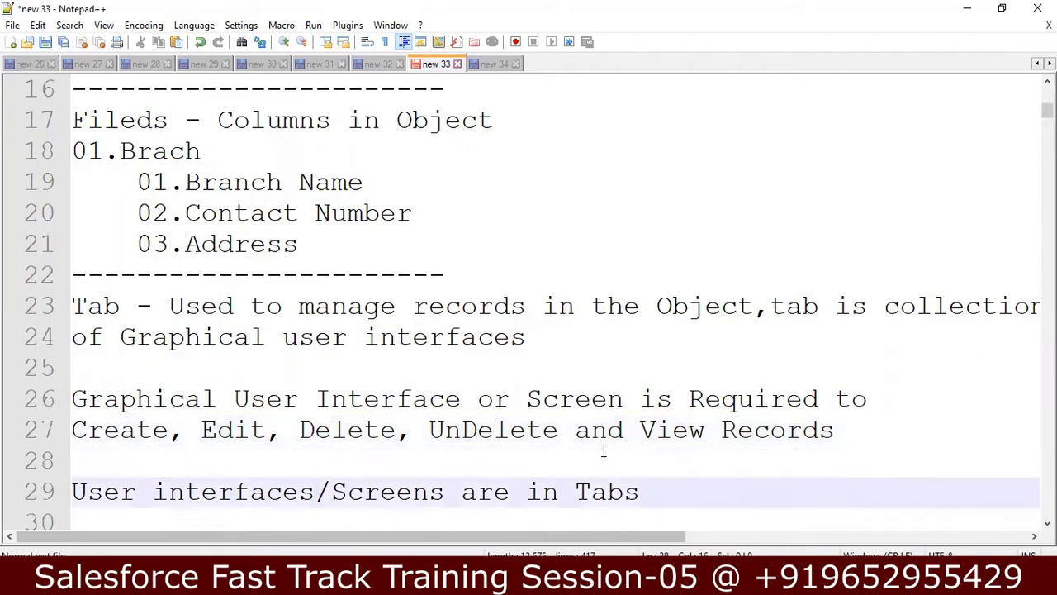
key(Down)
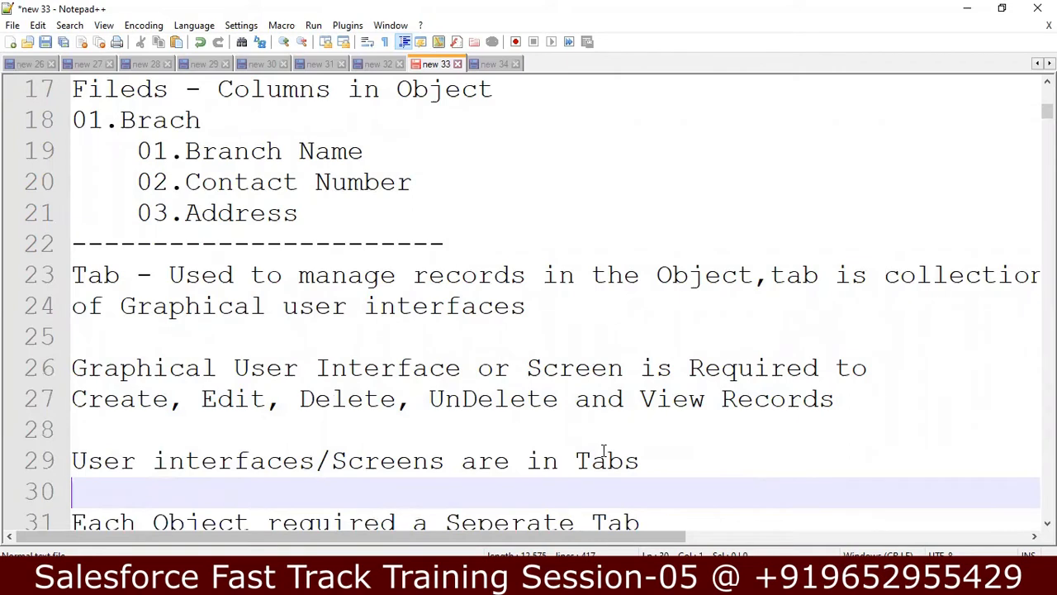
key(Down)
key(Down)
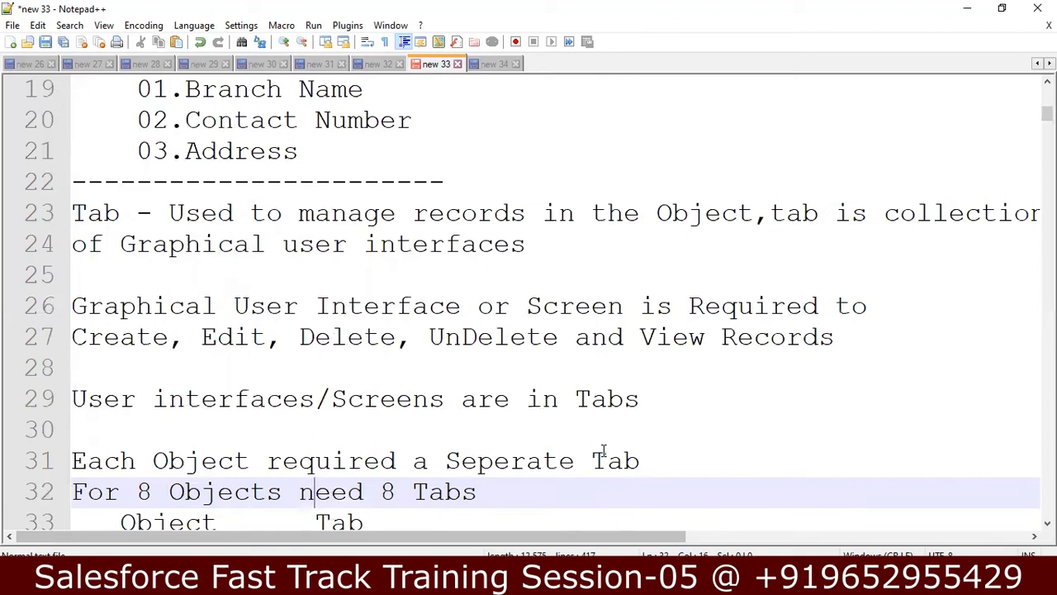
Step: Step through the Object-to-Tab table rows around Branch and Employees
key(Left)
key(Right)
key(Right)
key(Right)
key(Right)
key(Right)
key(Down)
key(Down)
key(Down)
key(Down)
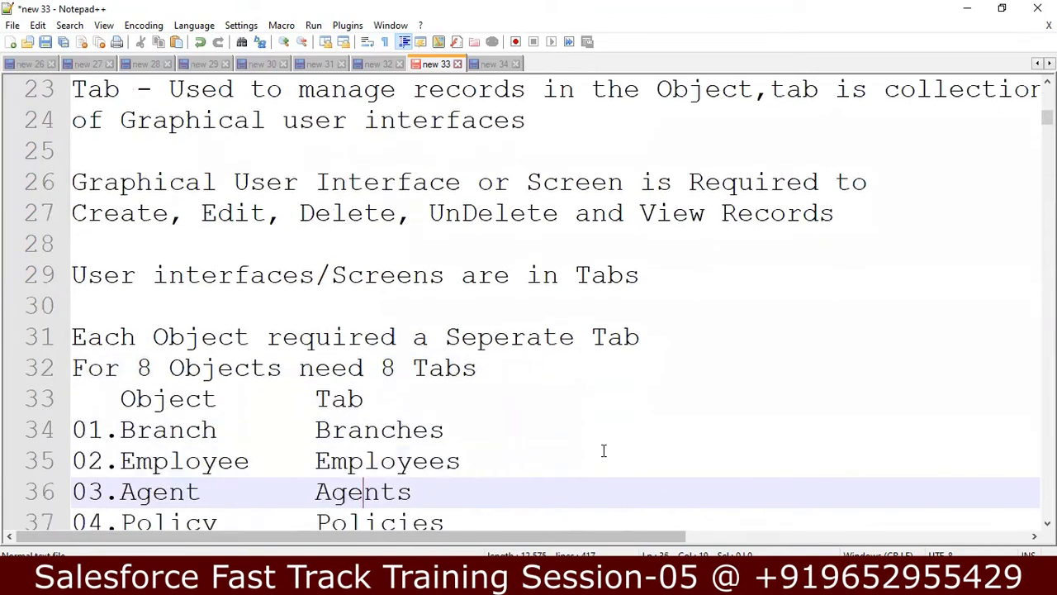
key(Down)
key(Up)
key(Up)
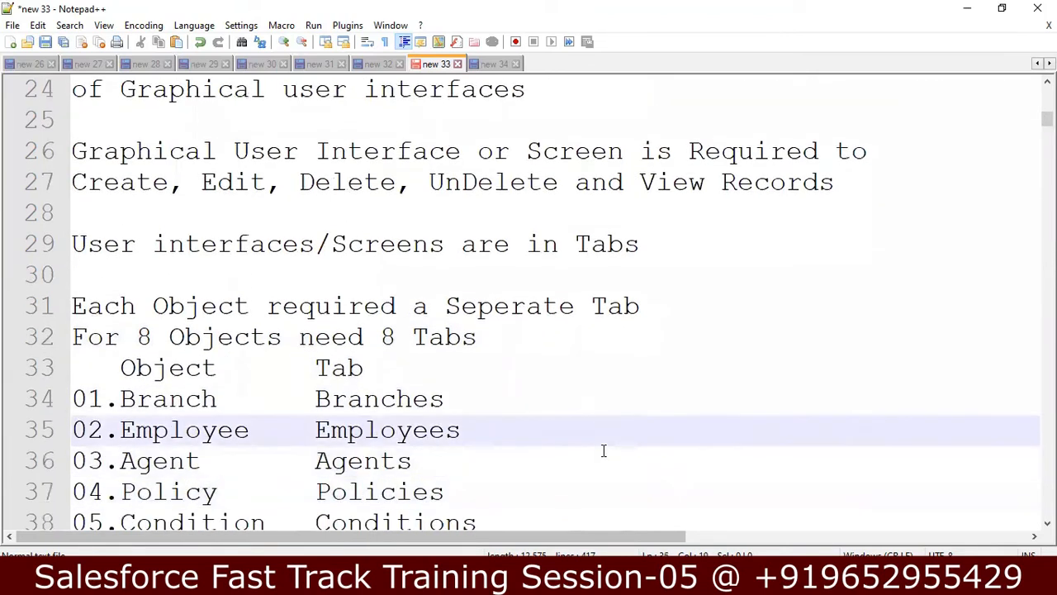
key(Up)
key(Down)
key(Up)
key(Left)
key(Left)
key(Left)
key(Left)
key(Left)
key(Left)
key(Left)
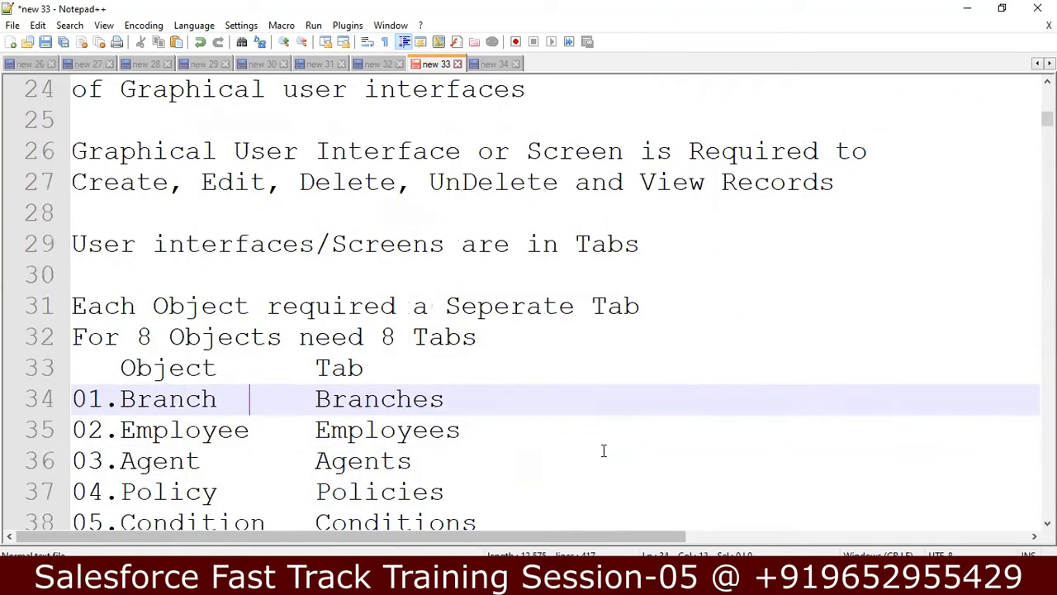
key(Right)
key(Right)
key(Right)
key(Right)
key(Right)
key(Right)
key(Down)
key(Left)
key(Left)
key(Left)
key(Left)
key(Left)
key(Left)
key(Right)
key(Right)
key(Right)
key(Right)
Step: Move below the table to the dashes after the Claims row on line 42
key(Down)
key(Down)
key(Down)
key(Down)
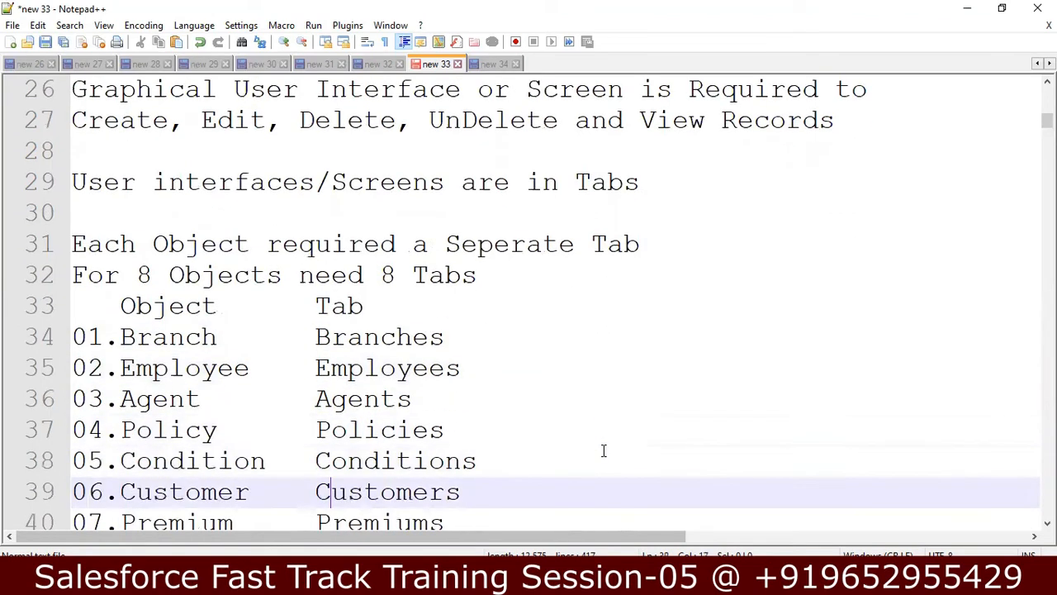
key(Down)
key(Down)
key(Down)
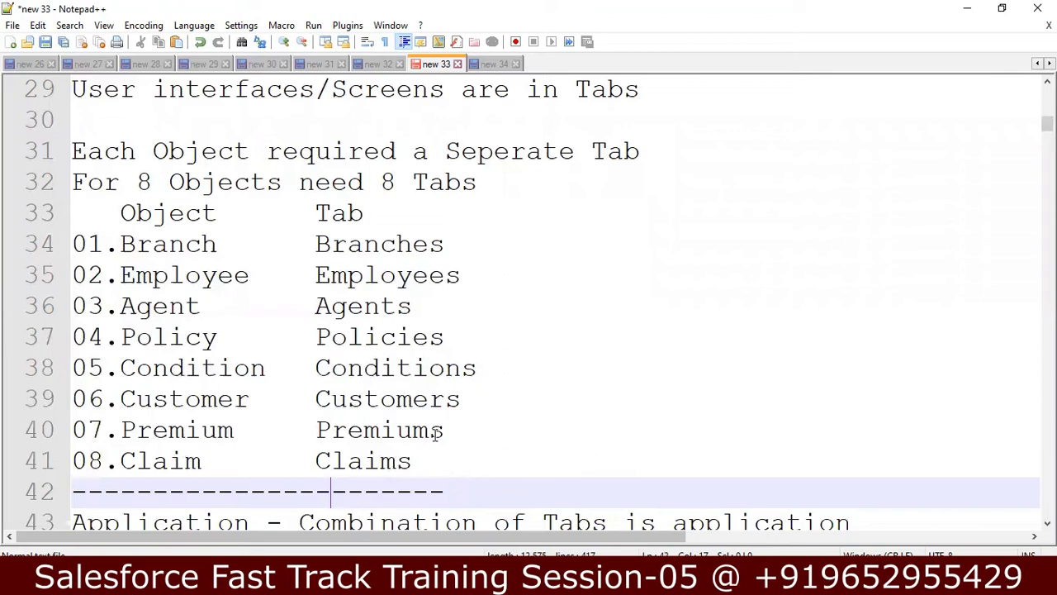
click(461, 482)
key(Down)
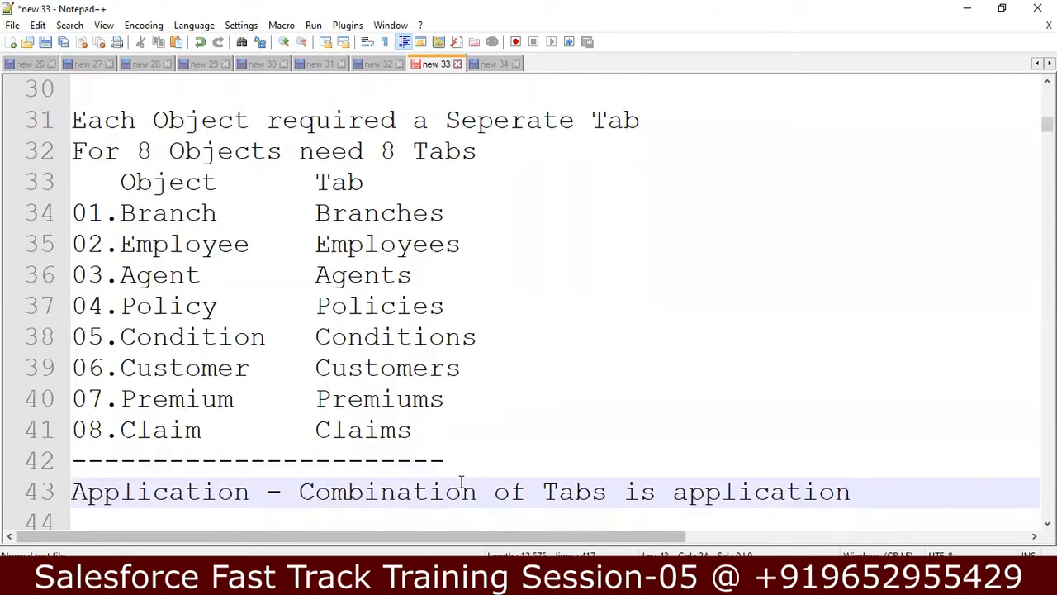
key(Up)
key(Up)
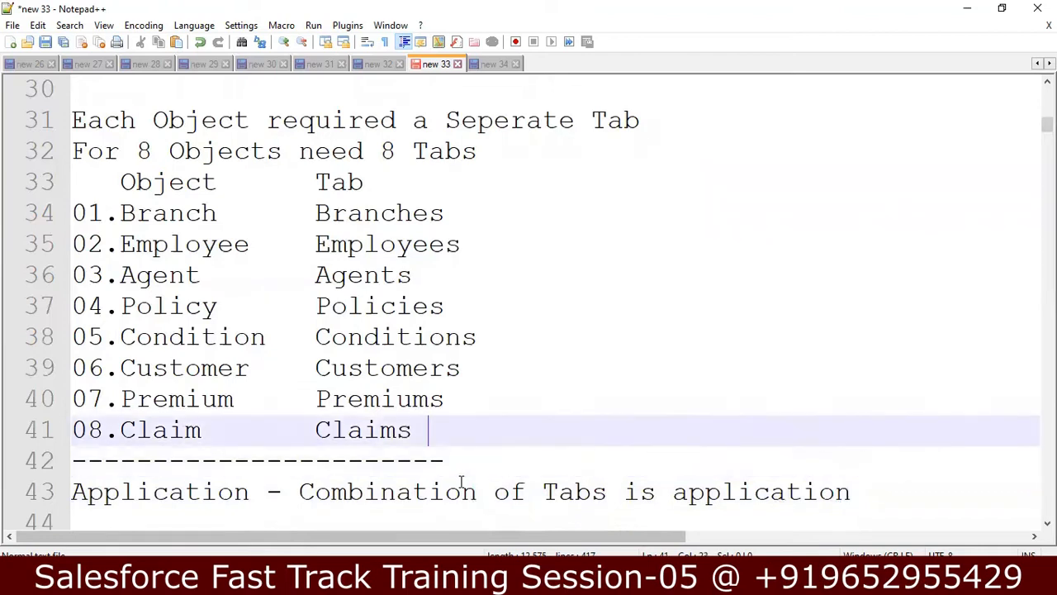
Step: Add the notes '-A Table - Multiple Records' and '-Multiple Graphical User Interfaces'
key(Return)
text(-)
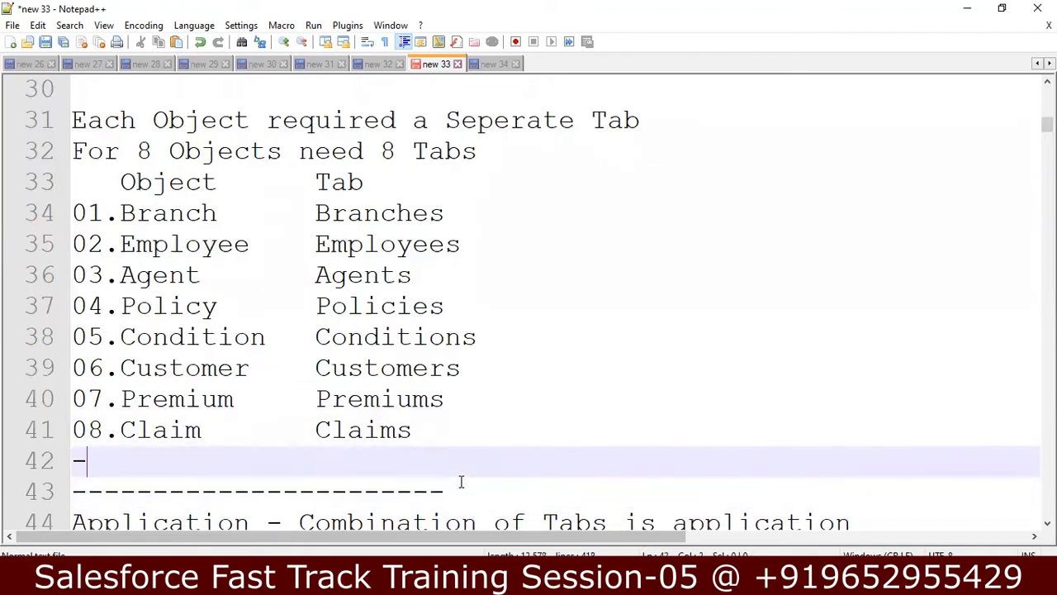
text(A)
key(BackSpace)
text(A)
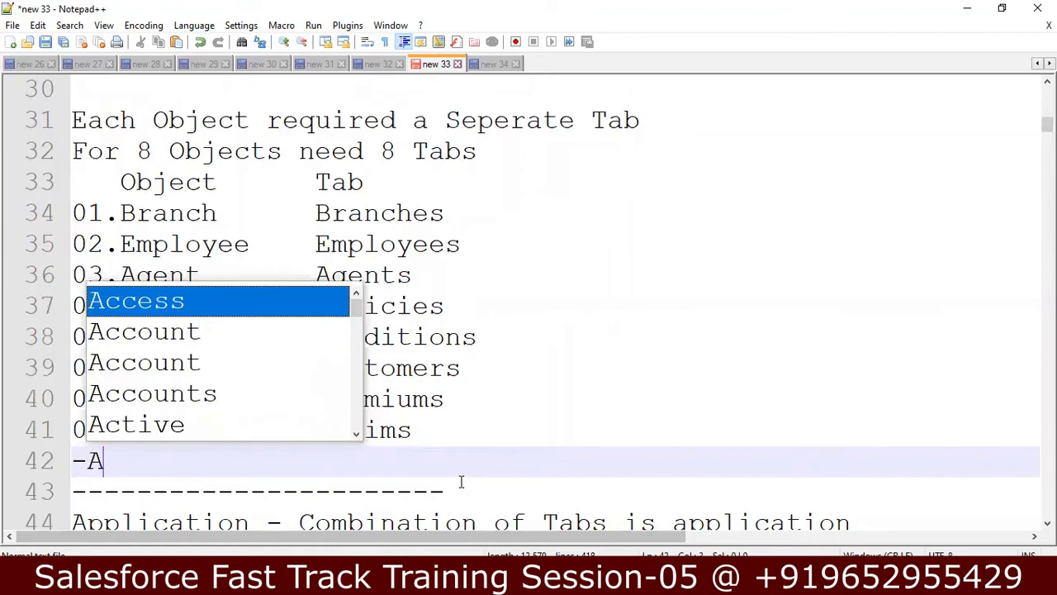
text( t)
key(BackSpace)
text(Tab)
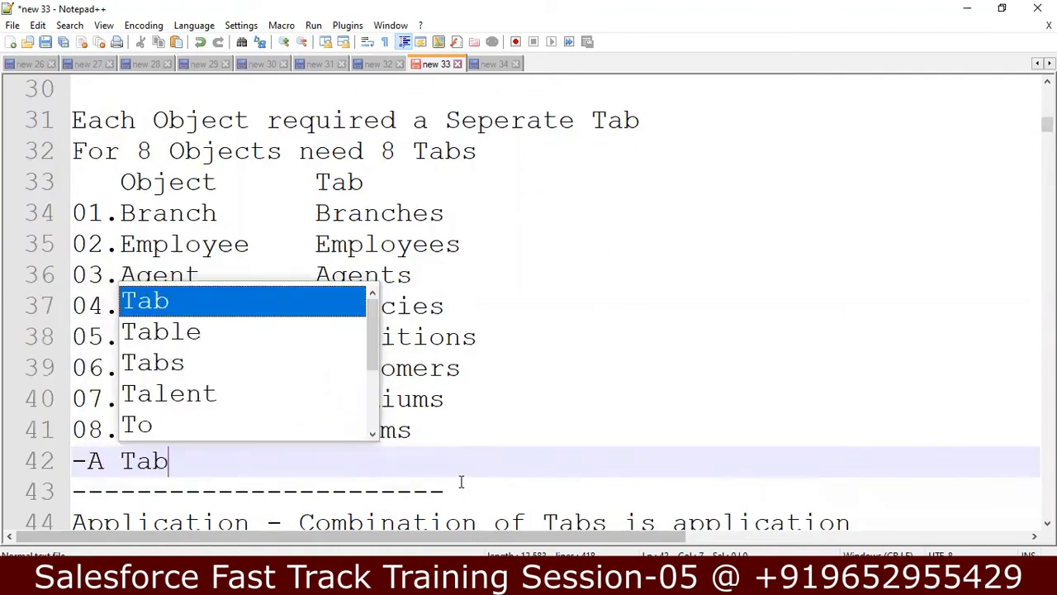
text(le - Mu)
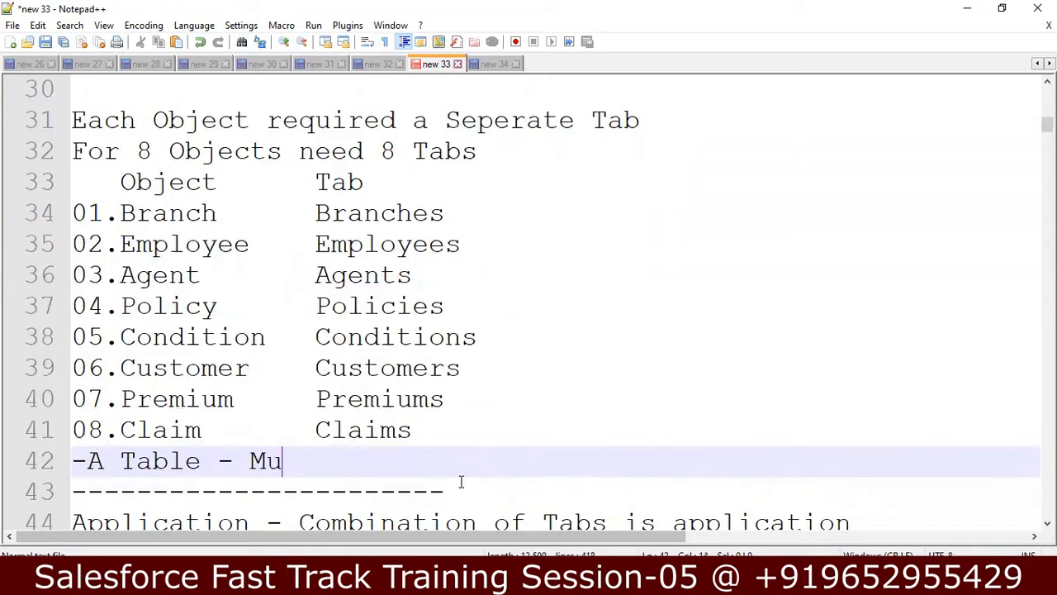
text(ltiple Records)
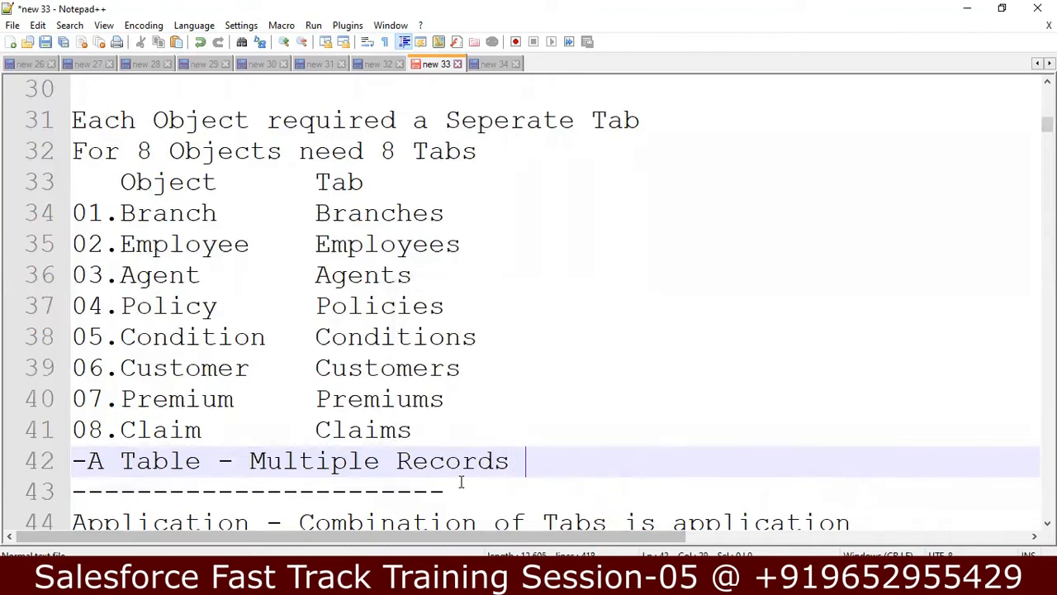
key(Return)
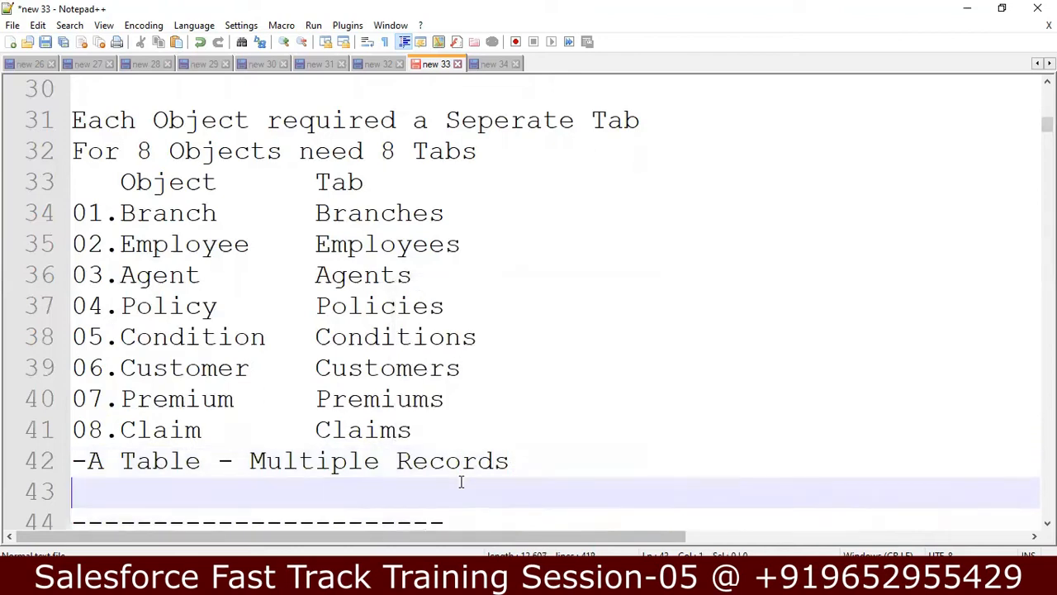
text(-Mu)
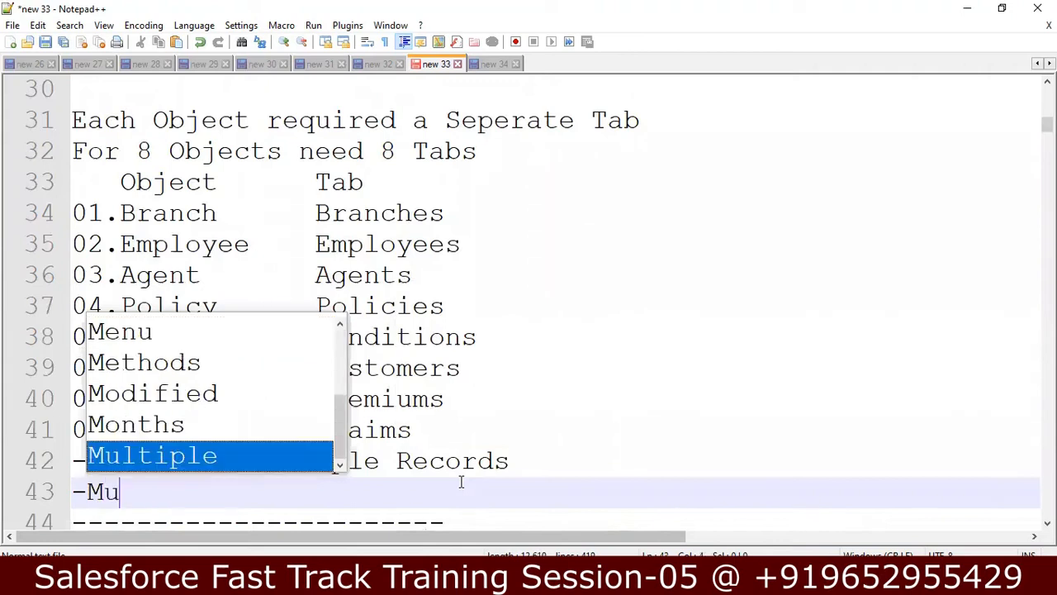
text(ltiple)
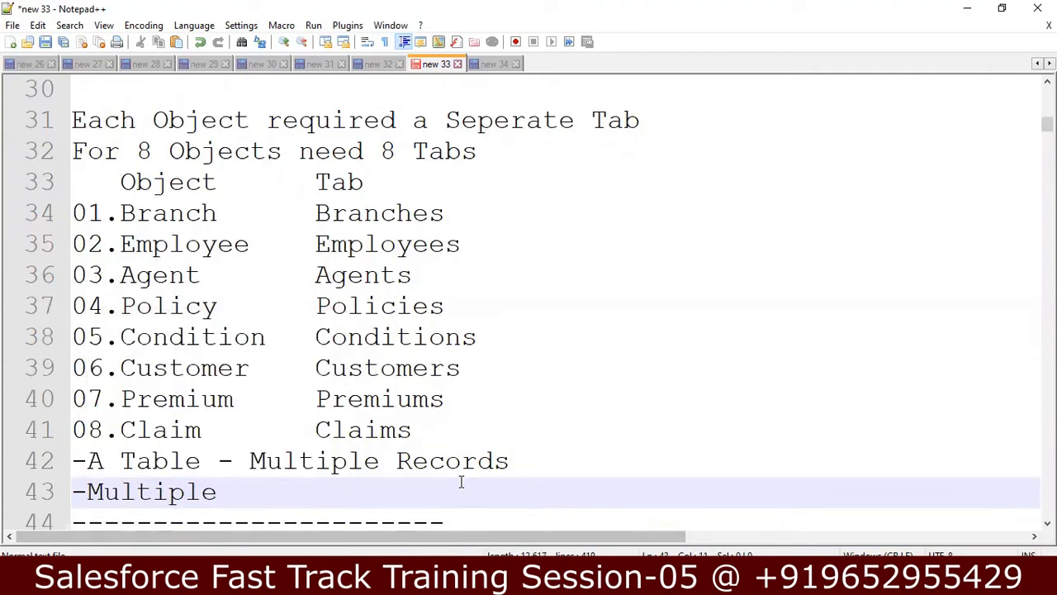
text( Graph)
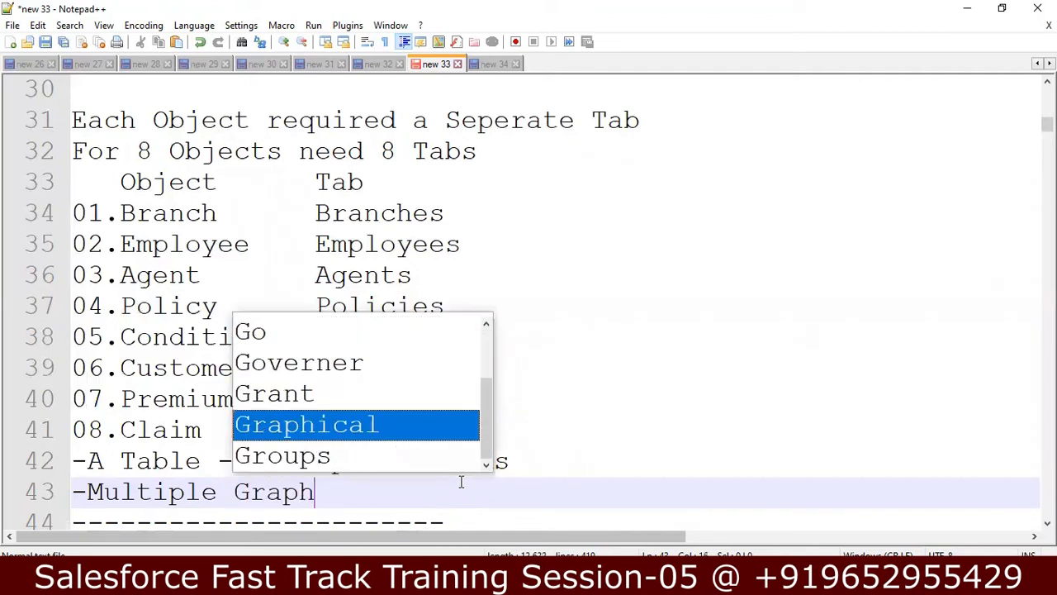
text(ical )
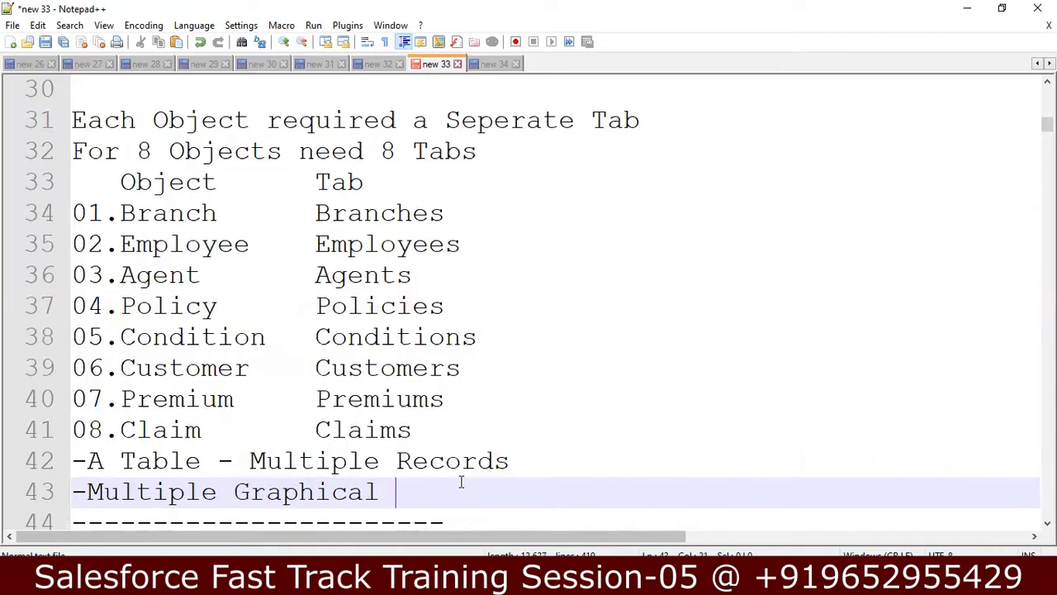
text(User)
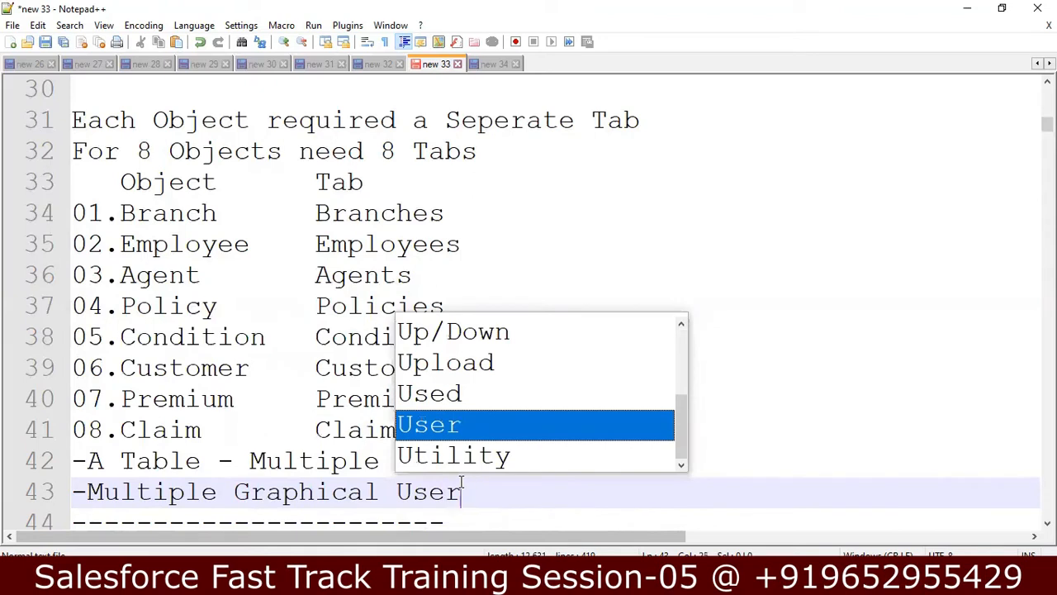
text( Interfaces)
Step: Add the note '-Tab and Object Relationship is 1 to Many'
key(Return)
key(Return)
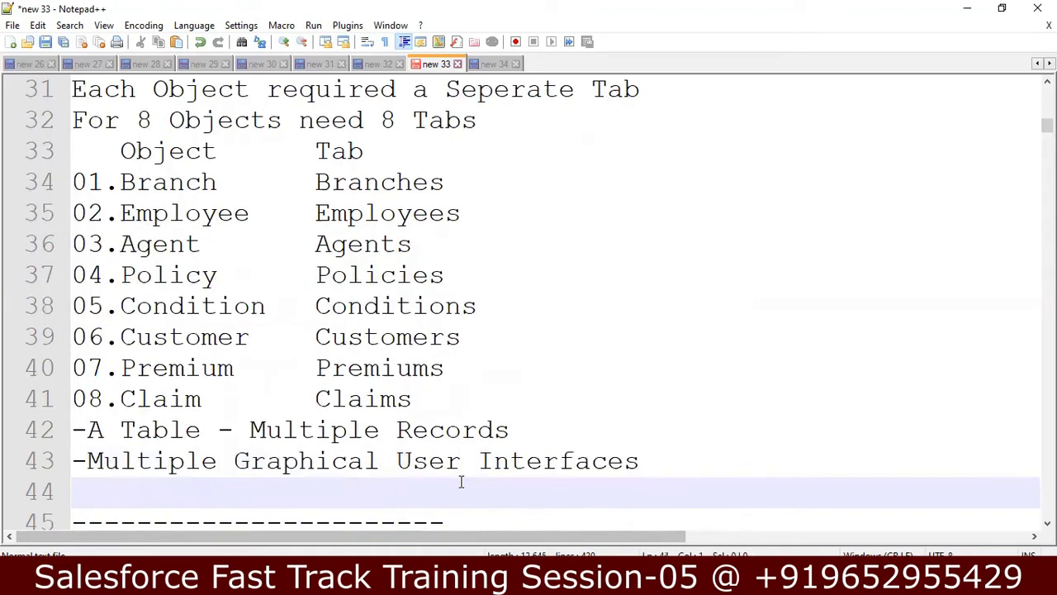
text(-o)
key(BackSpace)
text(Tab and )
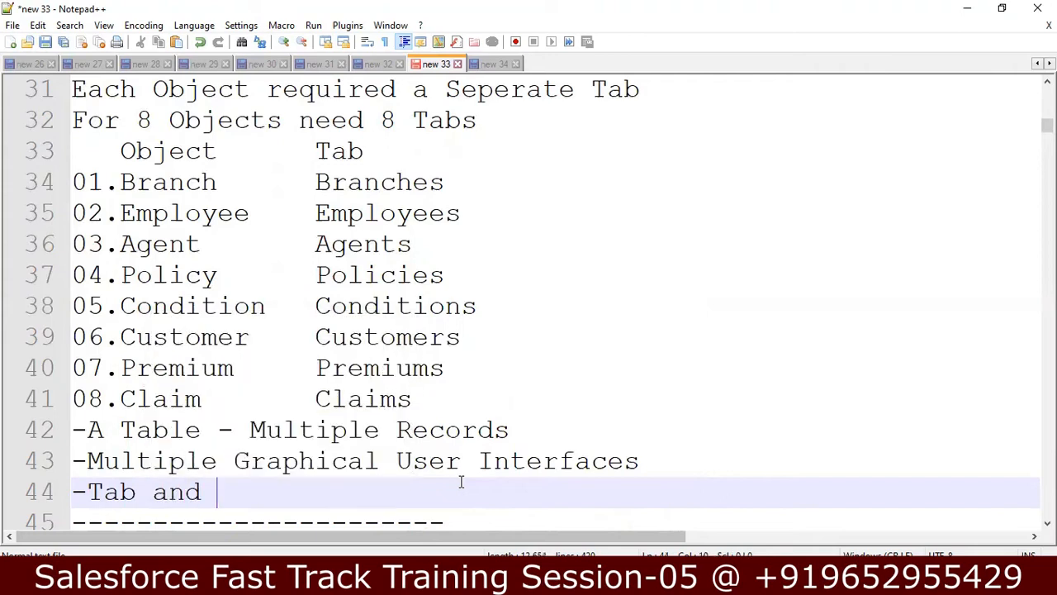
text(Object )
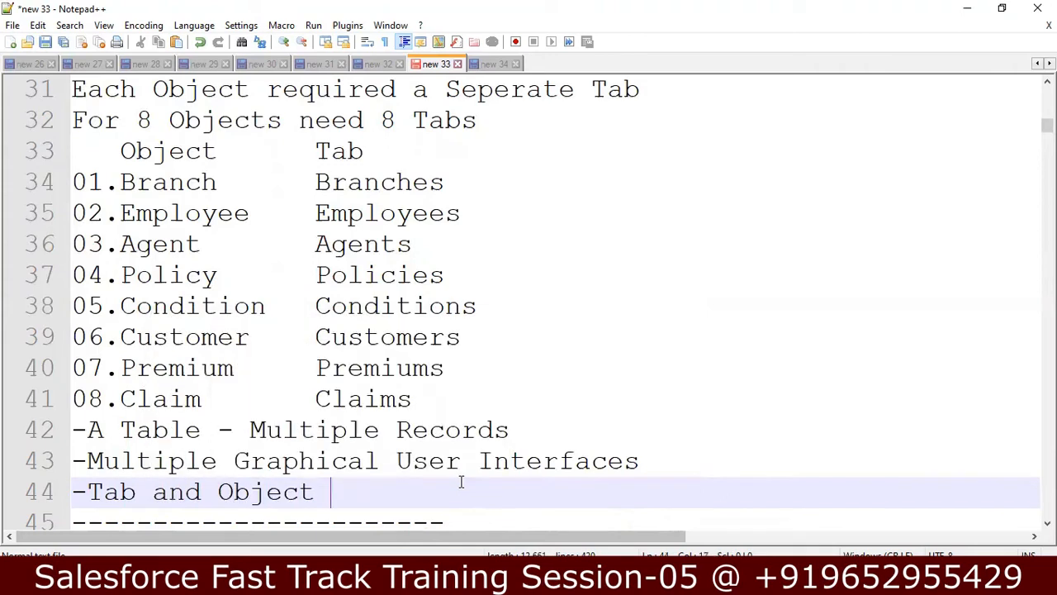
text(r)
key(BackSpace)
text(R)
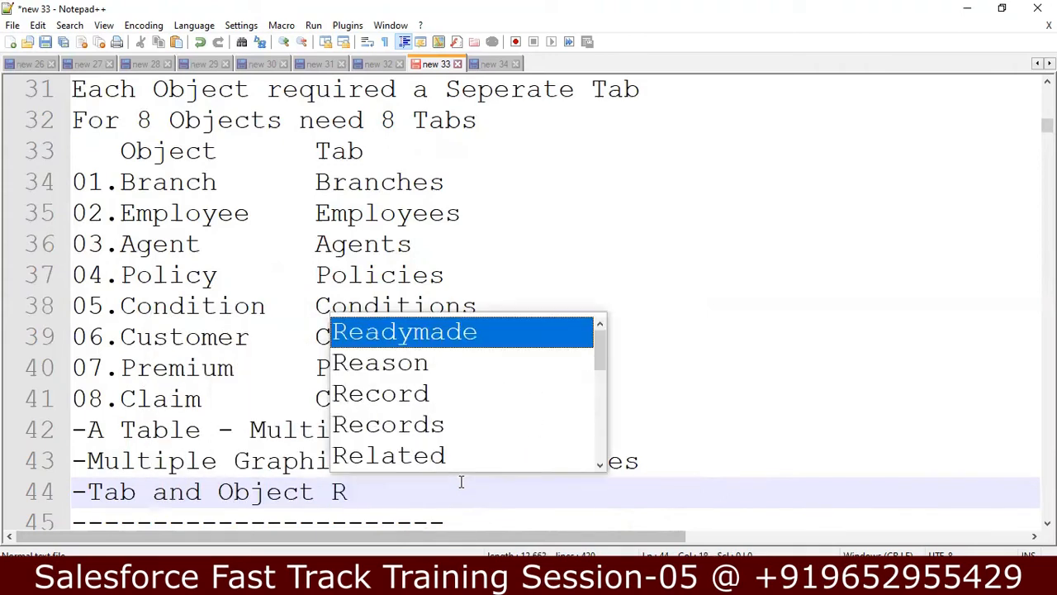
text(elationshi)
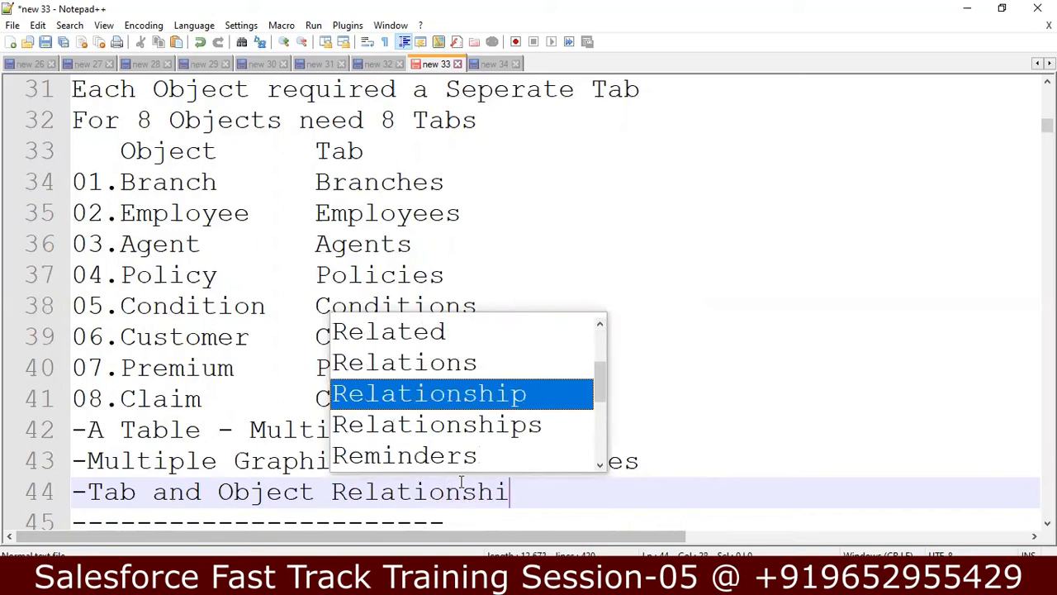
text(p is 1)
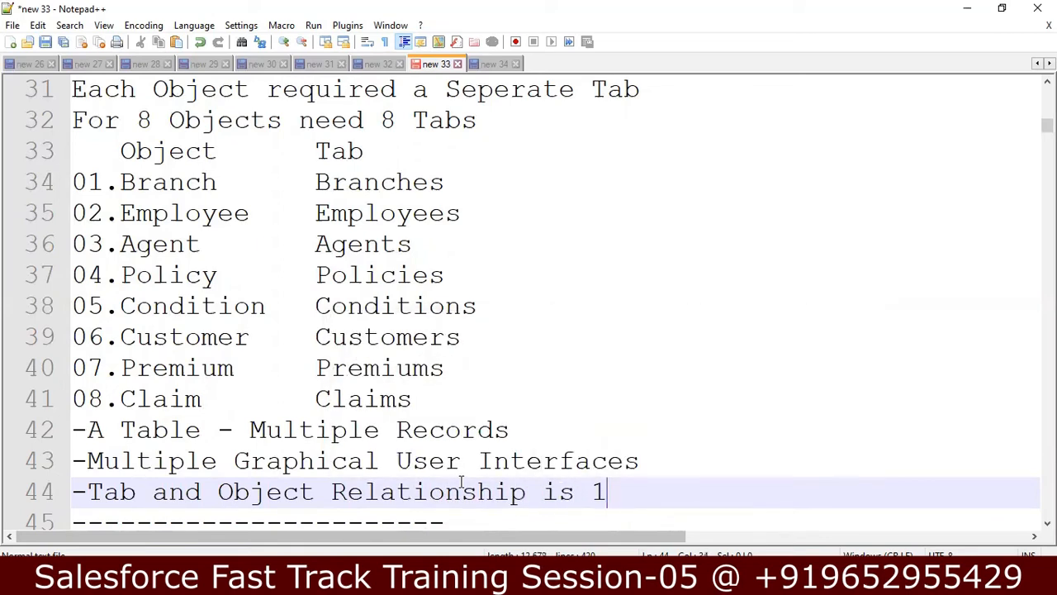
key(BackSpace)
text(1 to Many)
Step: Add the note 'Through 1 Tab Manage Multiple Records' on a new line
key(Return)
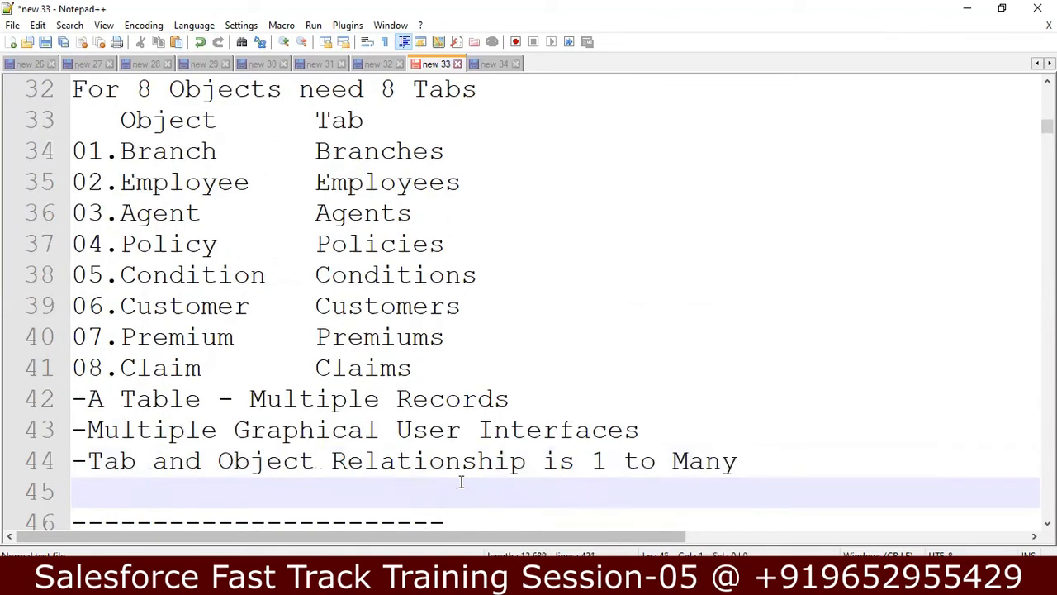
text(Through 1 Tab Man)
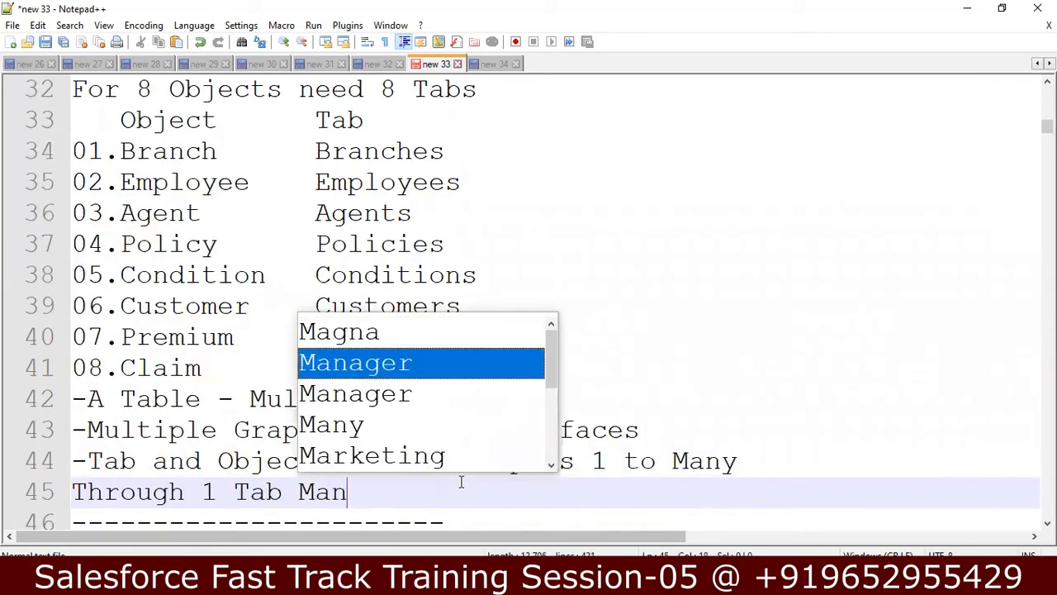
text(age)
key(BackSpace)
key(BackSpace)
text(ager)
key(BackSpace)
key(BackSpace)
text(m)
key(BackSpace)
text(M)
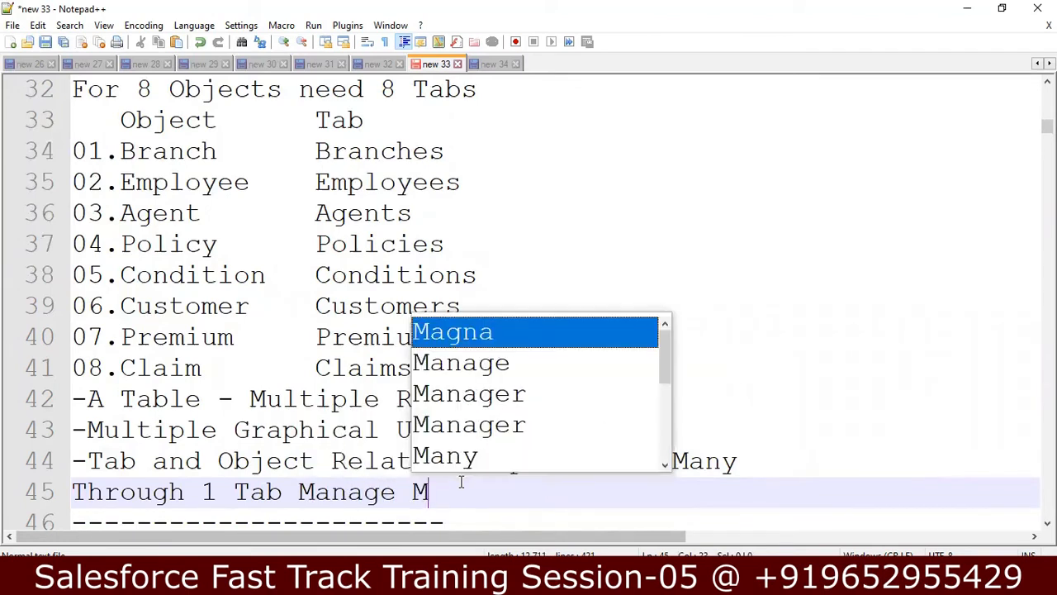
text(ultiple R)
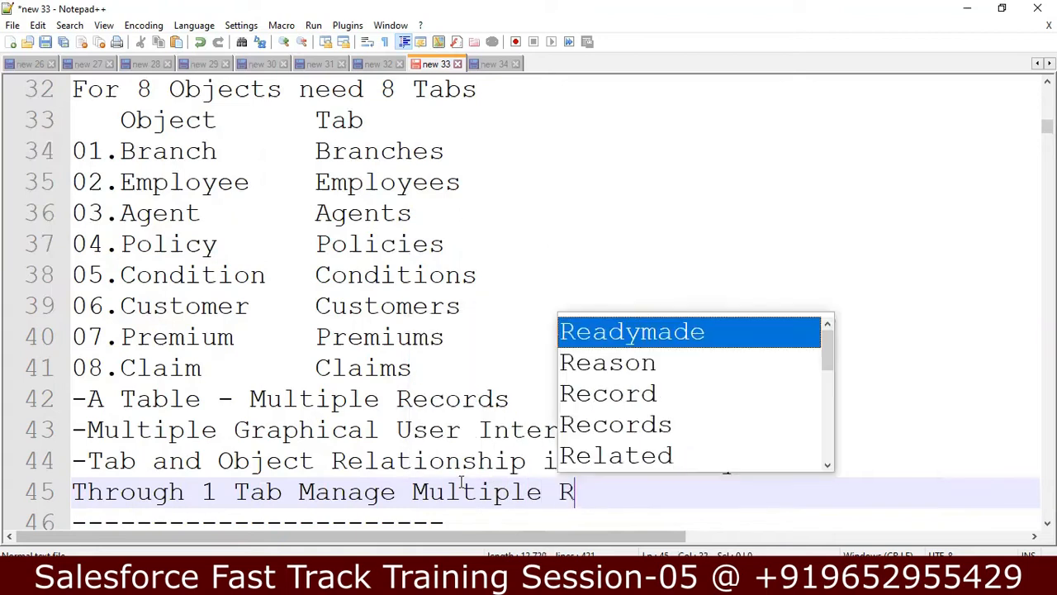
text(ecords)
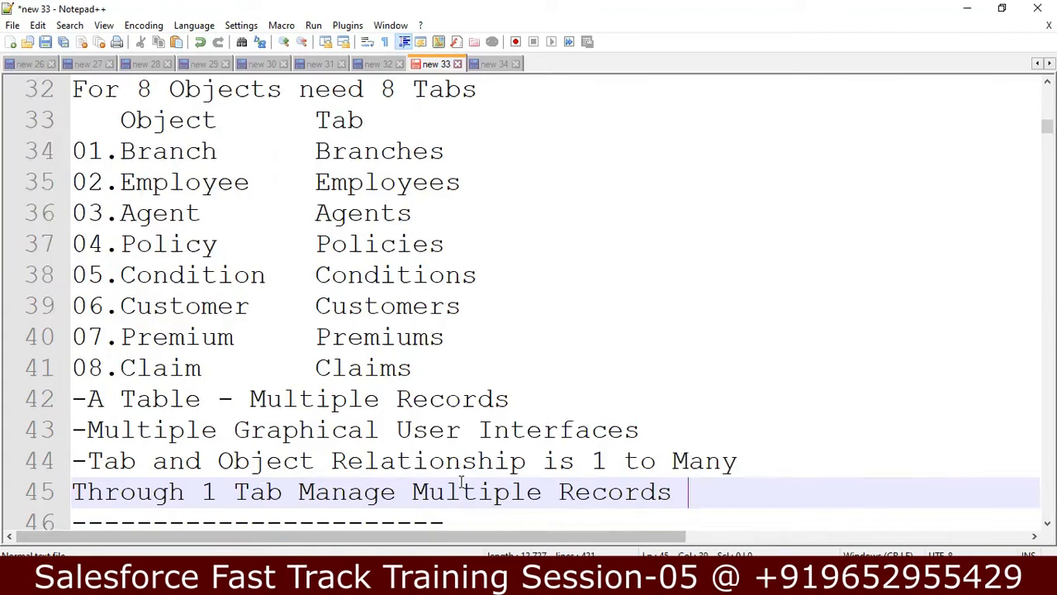
Step: Add a '1-M' line below line 45, then switch to the browser
key(Down)
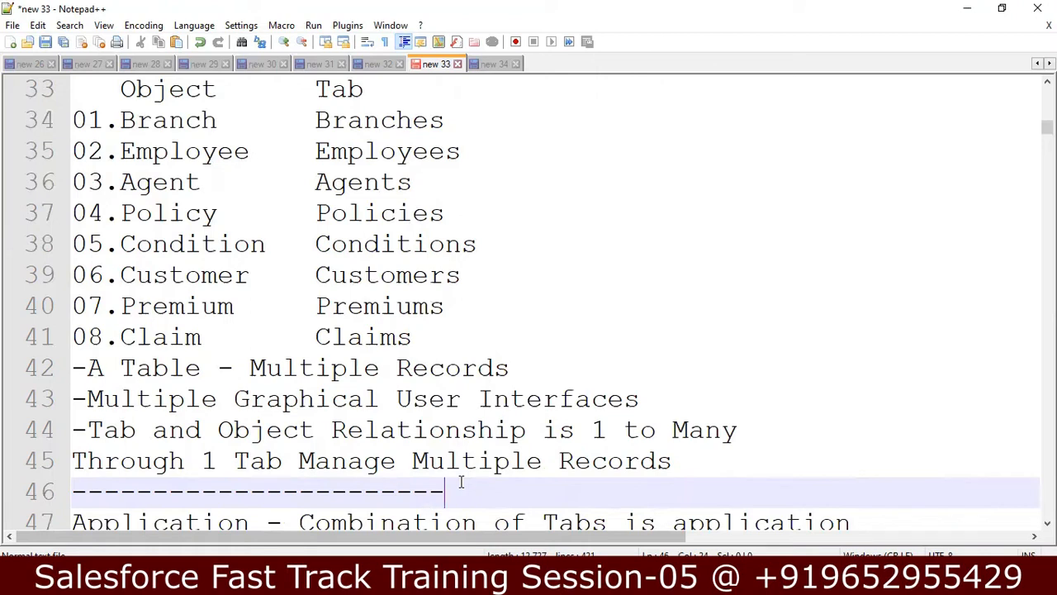
key(Up)
key(End)
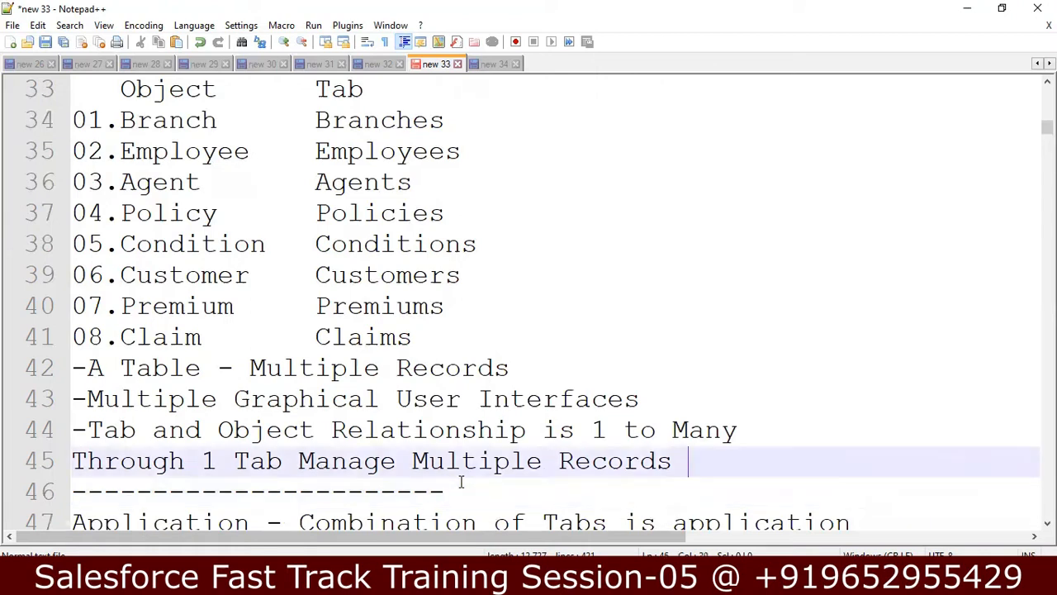
key(Return)
text(1-m)
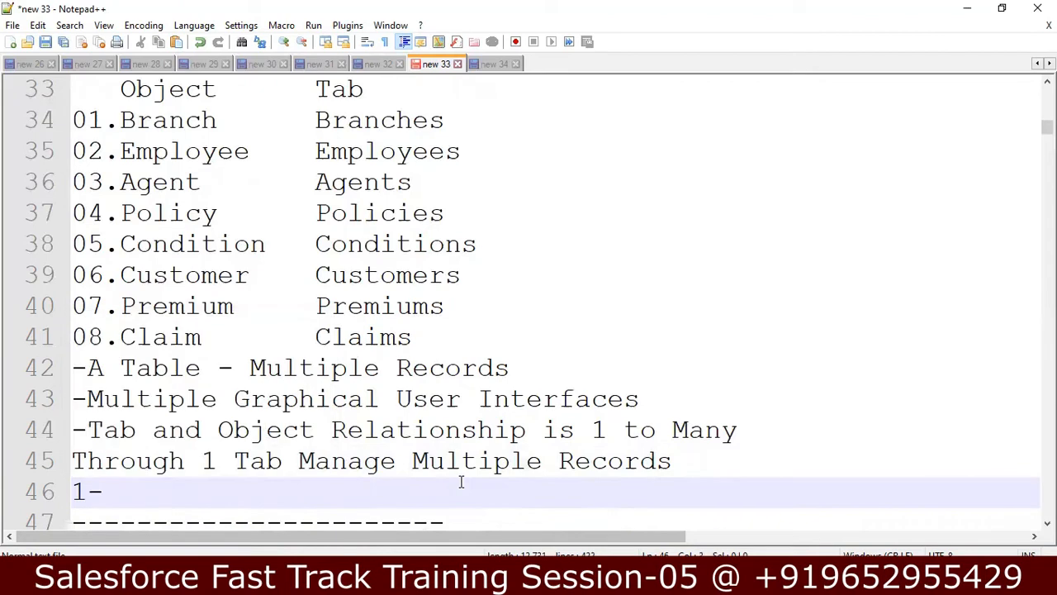
key(BackSpace)
text(M)
key(Down)
key(Down)
key(Down)
key(Down)
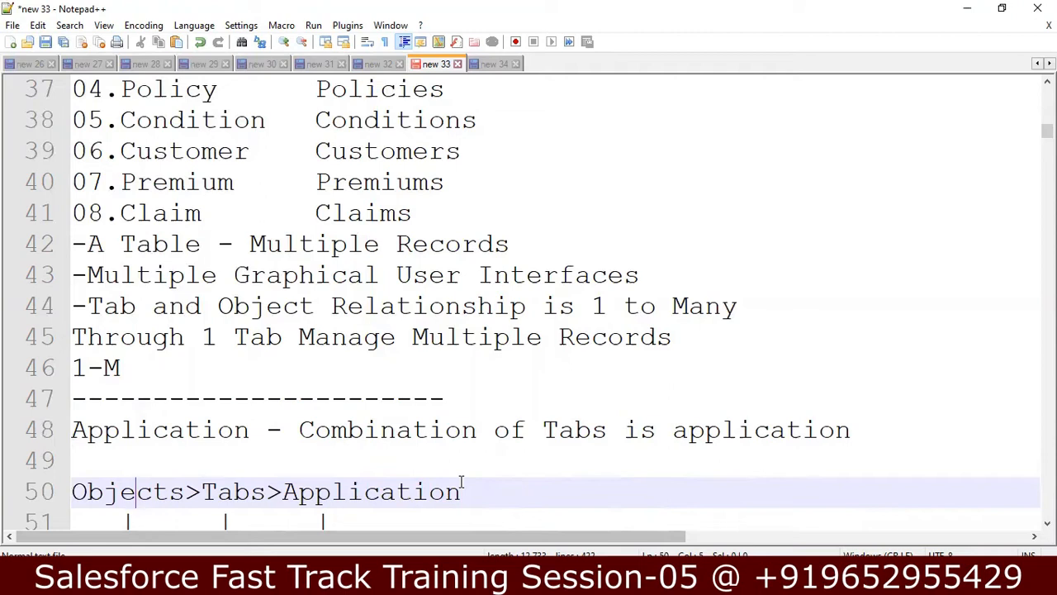
key(alt+Tab)
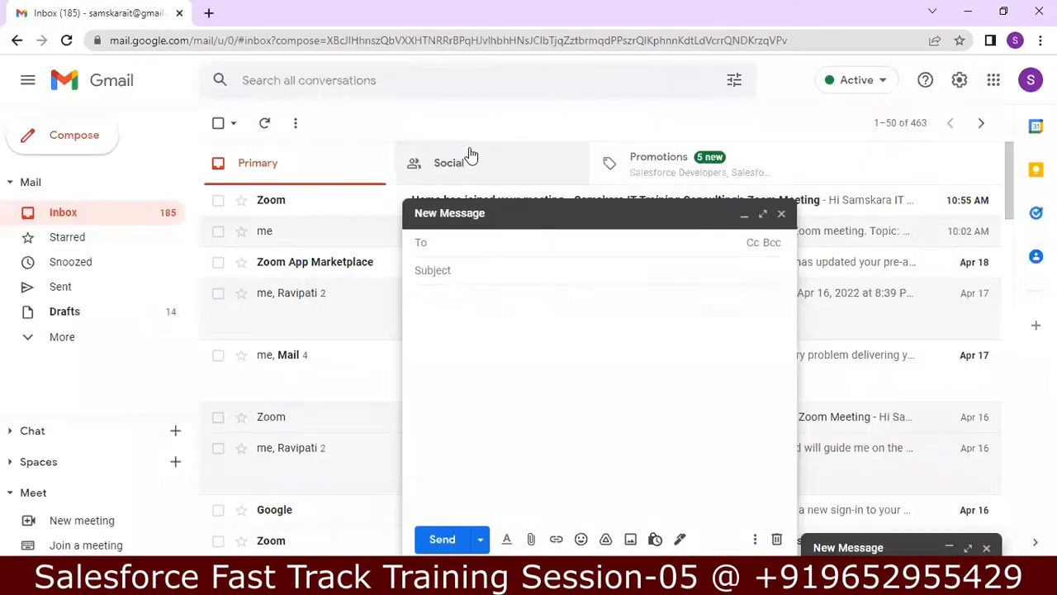
Step: Load the Salesforce login page at login.salesforce.com in a new Chrome tab
click(208, 12)
text(LO)
key(BackSpace)
key(BackSpace)
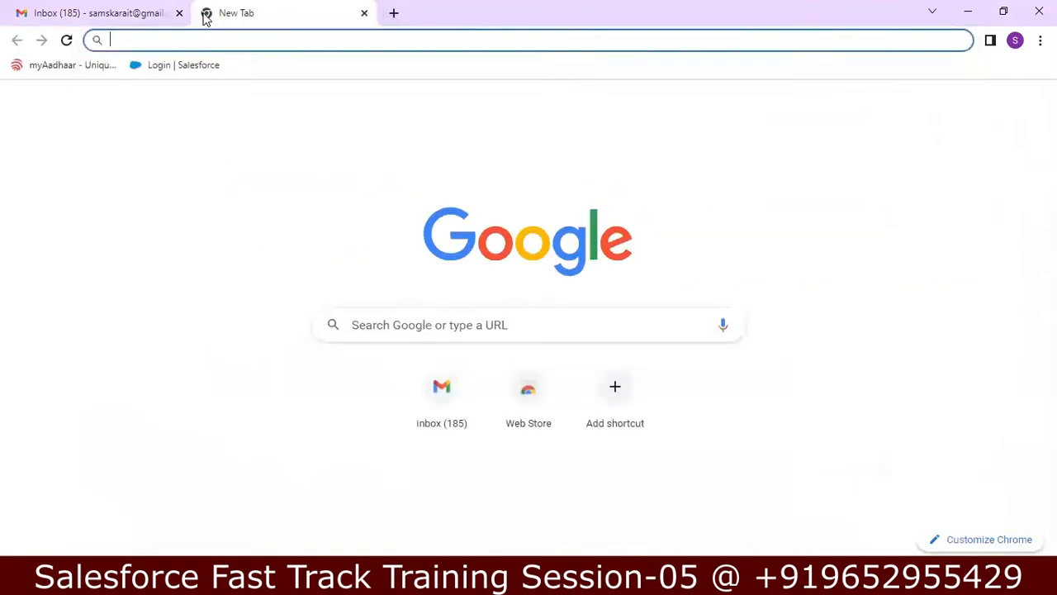
text(login.sales)
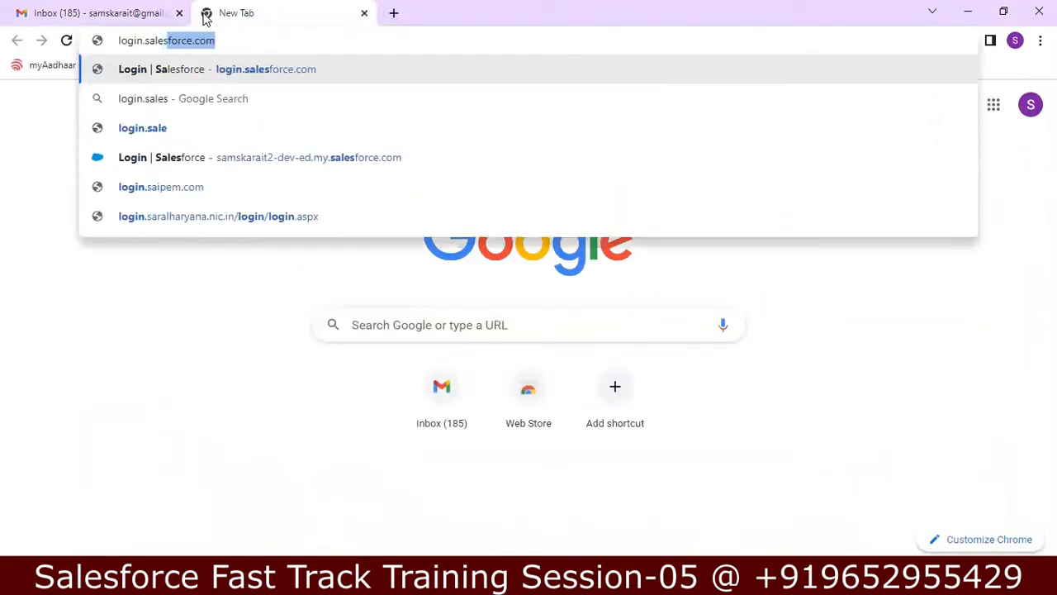
key(Return)
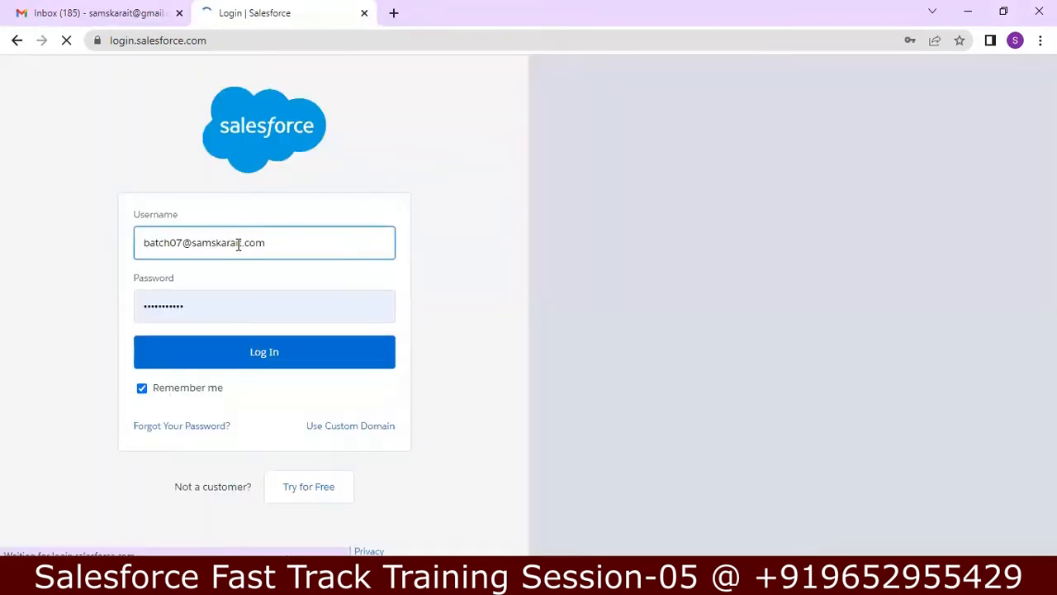
Step: Correct the prefilled username, enter the account password and attempt to log in
click(183, 240)
key(BackSpace)
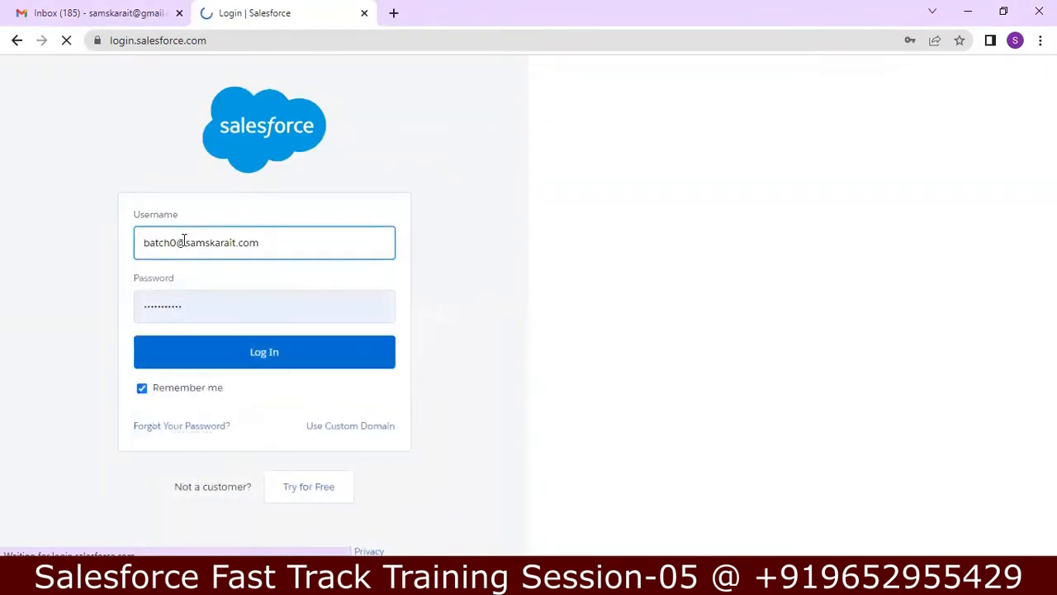
text(6)
click(281, 355)
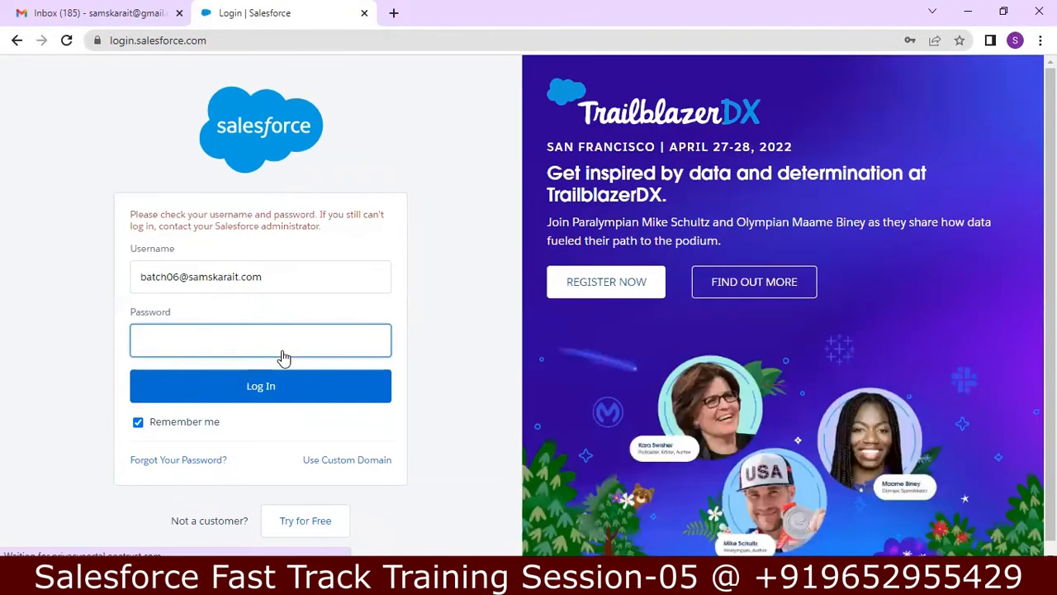
text(••••••)
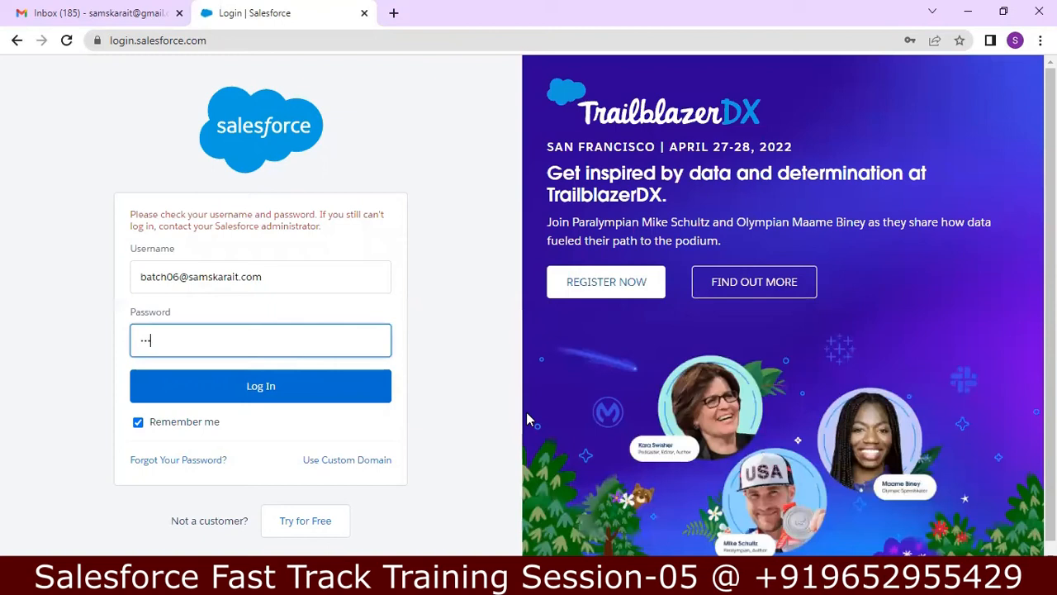
text(•••)
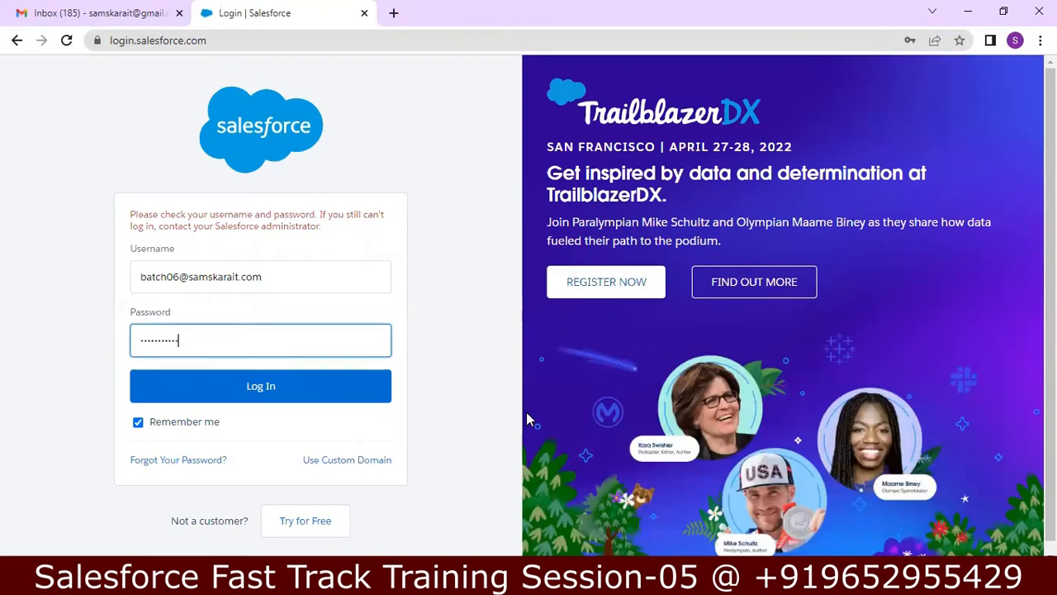
click(341, 403)
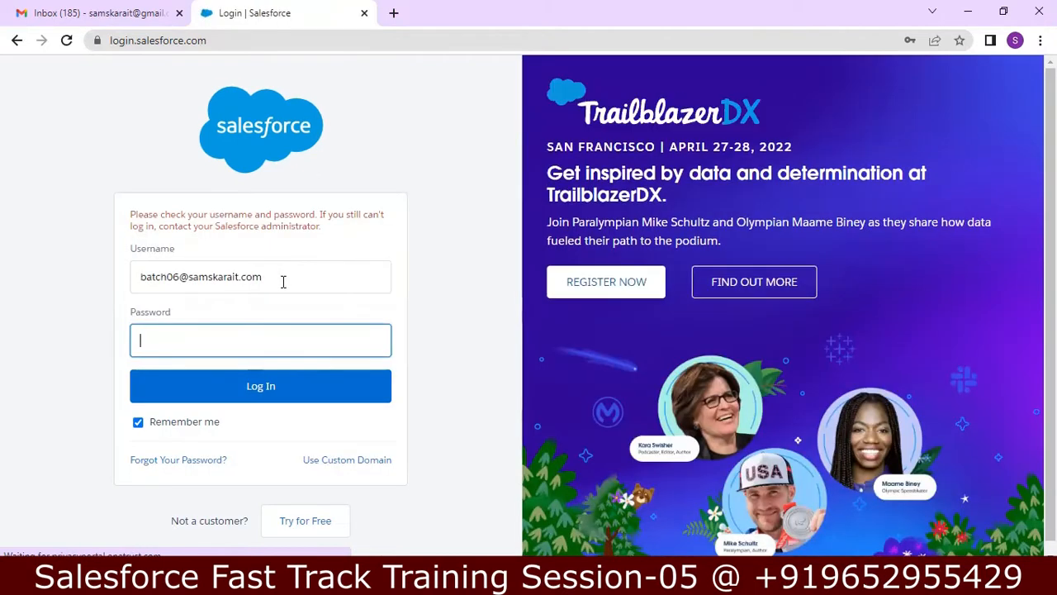
Step: Log in using the saved username and password from the autofill list
click(282, 282)
key(BackSpace)
key(BackSpace)
key(BackSpace)
key(BackSpace)
key(BackSpace)
key(BackSpace)
key(BackSpace)
key(BackSpace)
key(BackSpace)
key(BackSpace)
key(BackSpace)
key(BackSpace)
key(BackSpace)
key(BackSpace)
key(BackSpace)
key(BackSpace)
key(BackSpace)
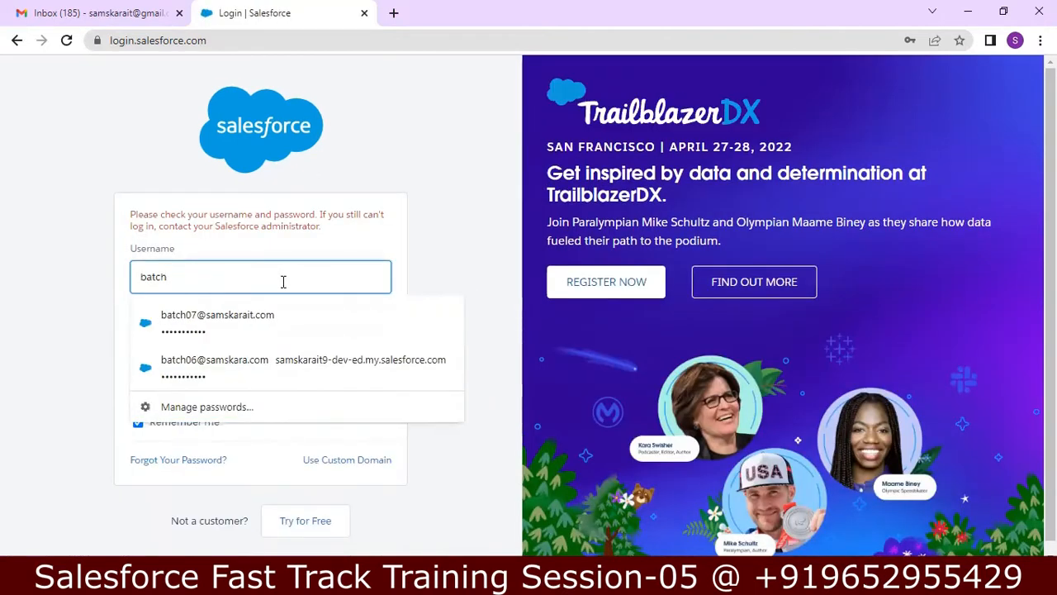
click(258, 364)
click(248, 387)
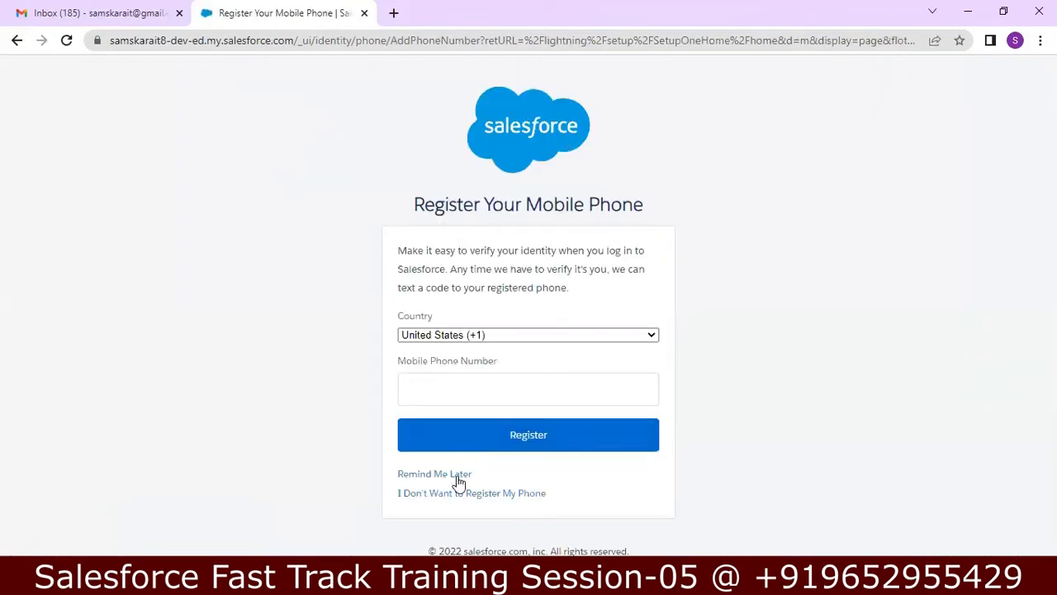
Step: Postpone phone registration with Remind Me Later, switch to Salesforce Classic, and return to Notepad++
click(459, 481)
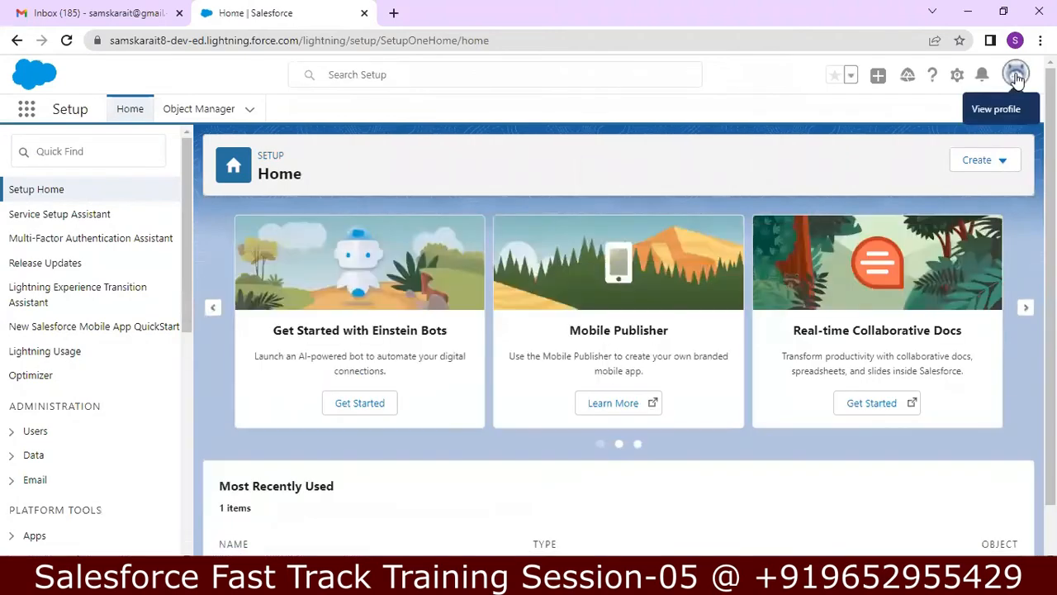
click(1016, 76)
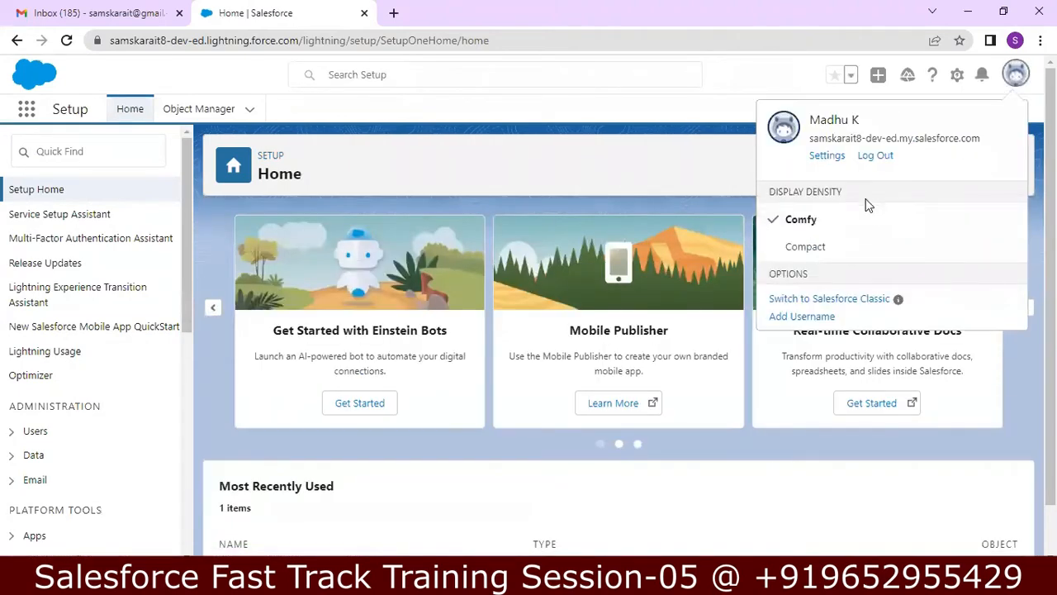
click(846, 300)
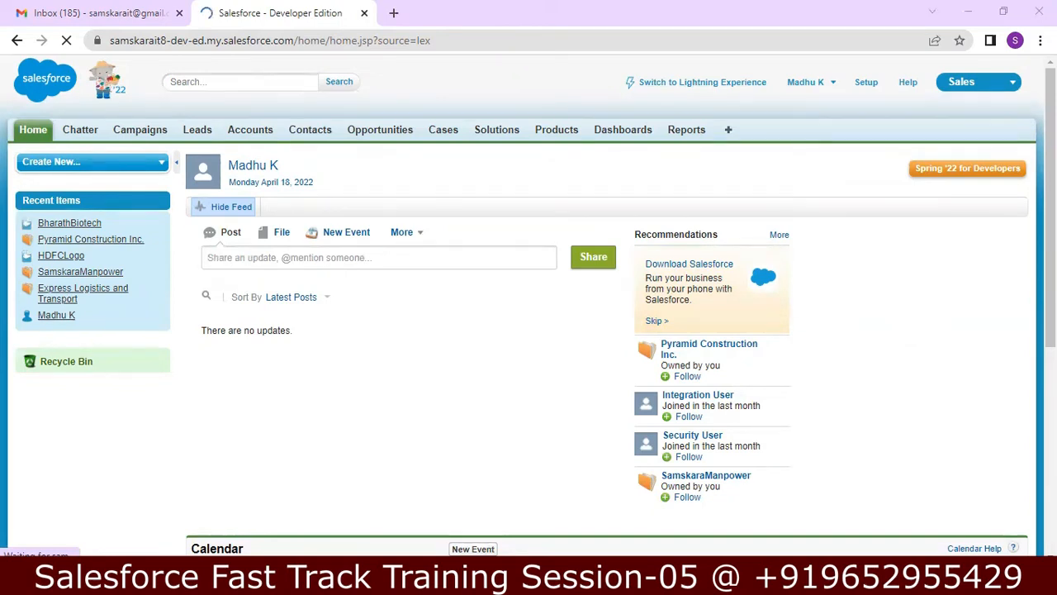
key(alt+Tab)
Step: Go over the Objects, Tabs and Application words on line 50
click(588, 460)
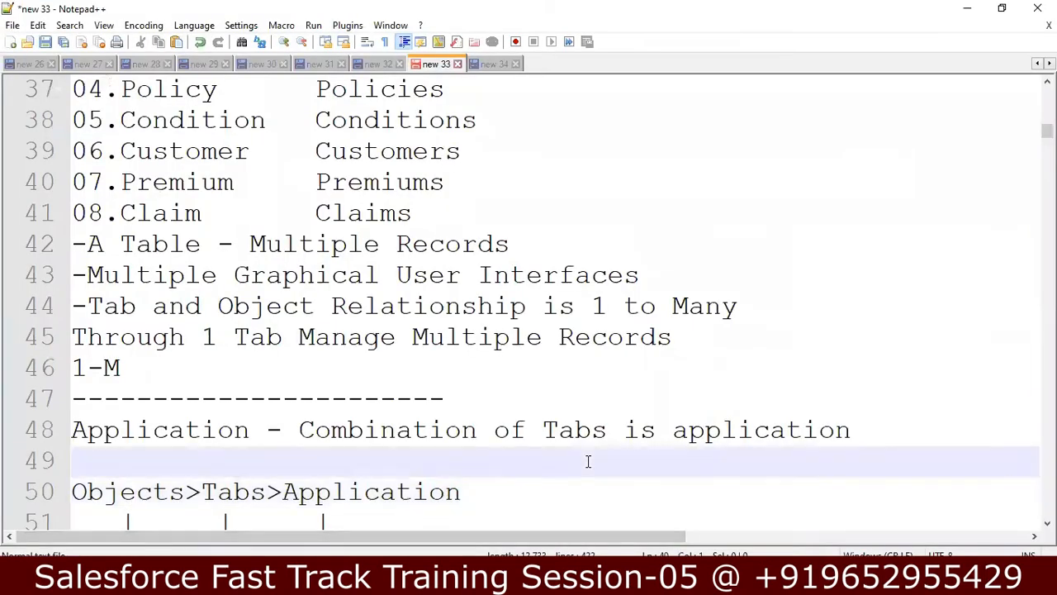
key(Down)
key(Down)
key(Down)
key(Down)
key(Down)
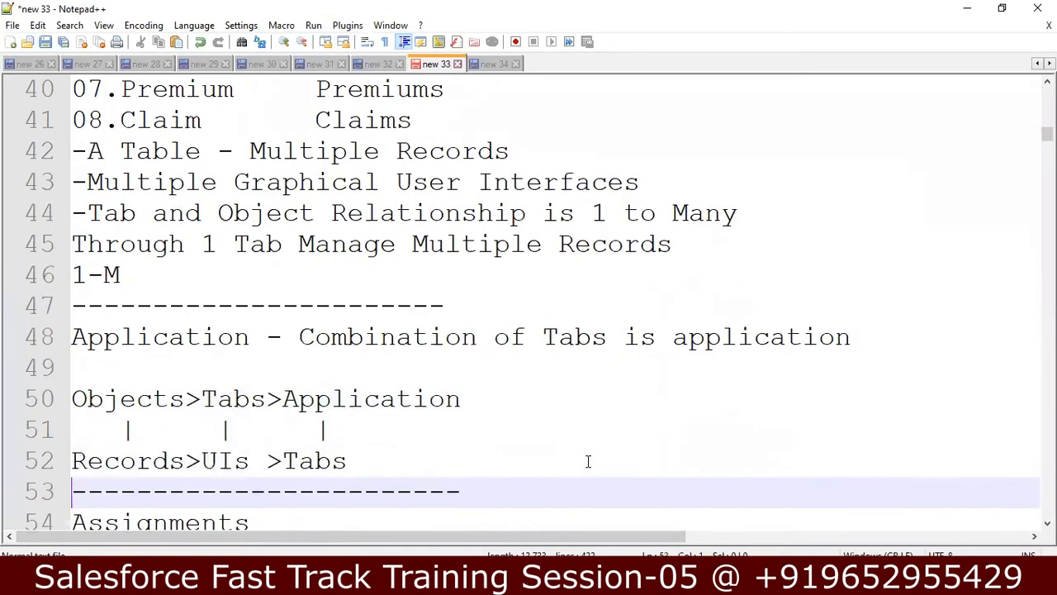
click(141, 367)
click(249, 368)
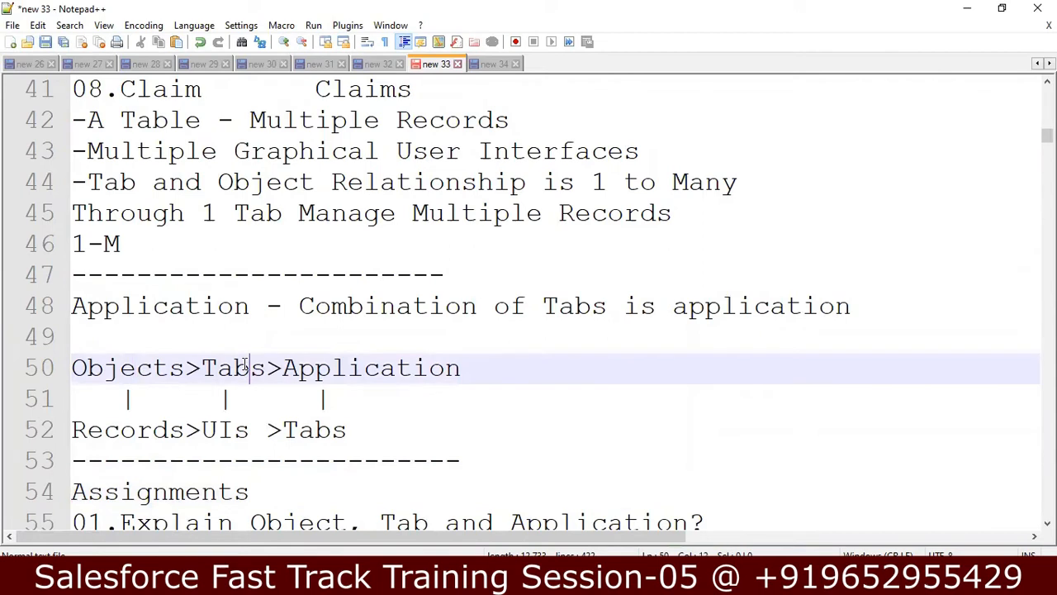
click(343, 368)
Step: Go over Records, UIs and Tabs on line 52 and the assignment questions, then bring Salesforce forward
click(249, 427)
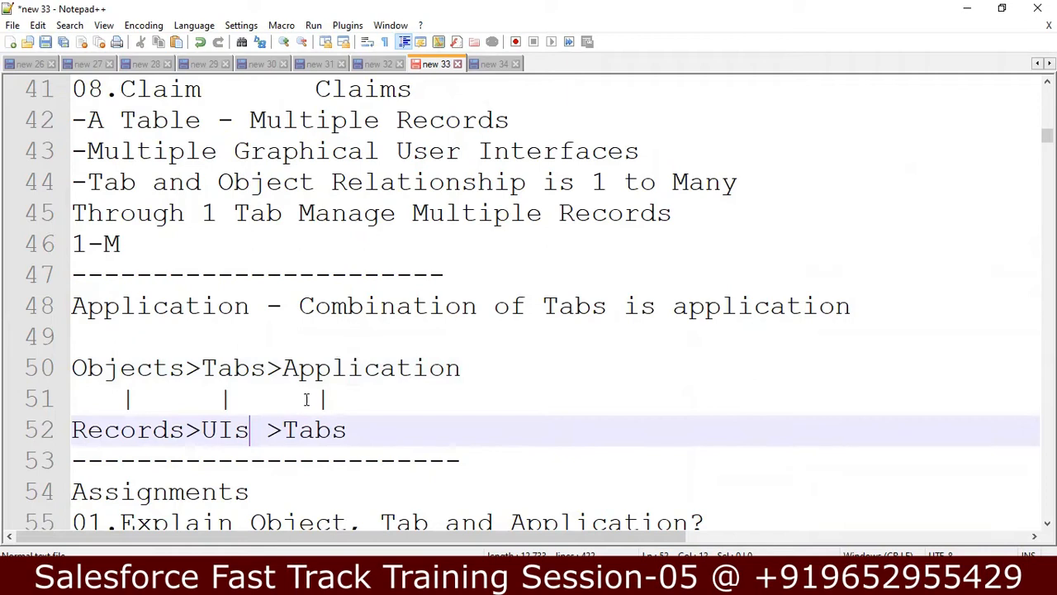
click(315, 429)
click(137, 427)
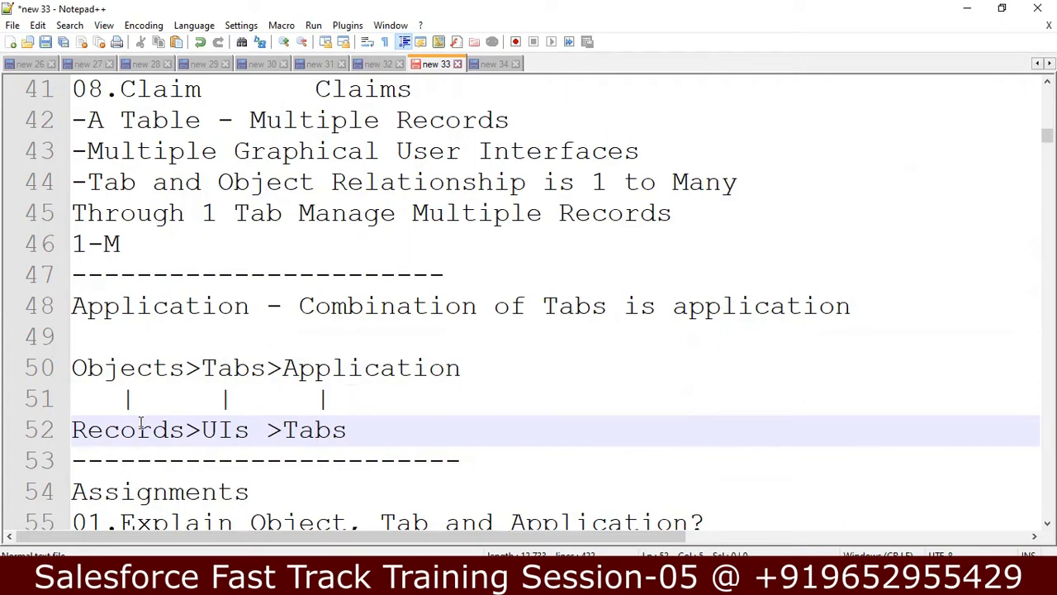
click(229, 429)
click(482, 455)
key(Down)
key(Down)
key(Down)
key(Down)
key(Down)
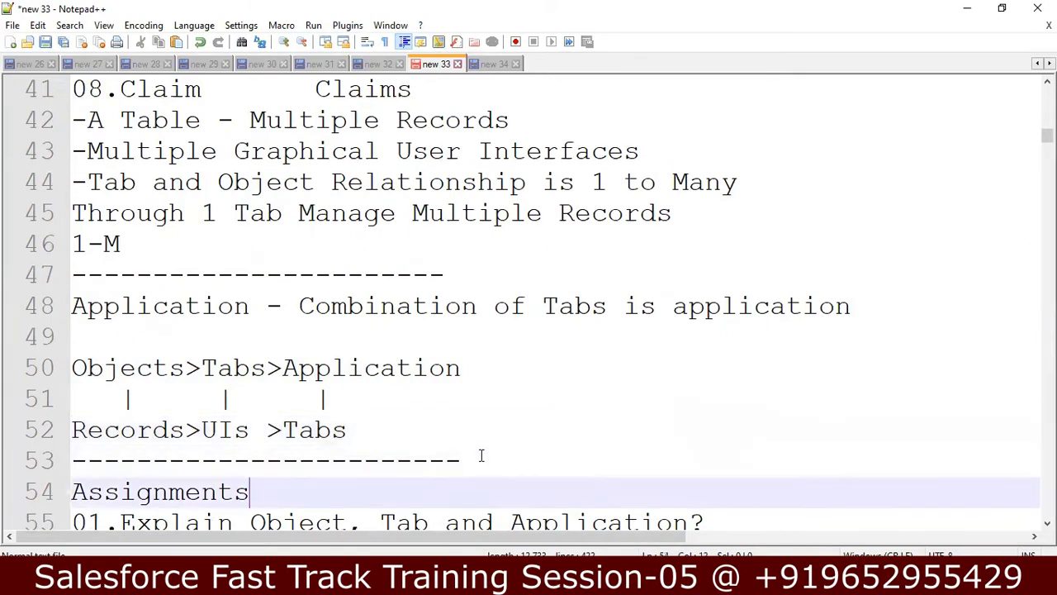
key(Down)
key(Down)
key(Down)
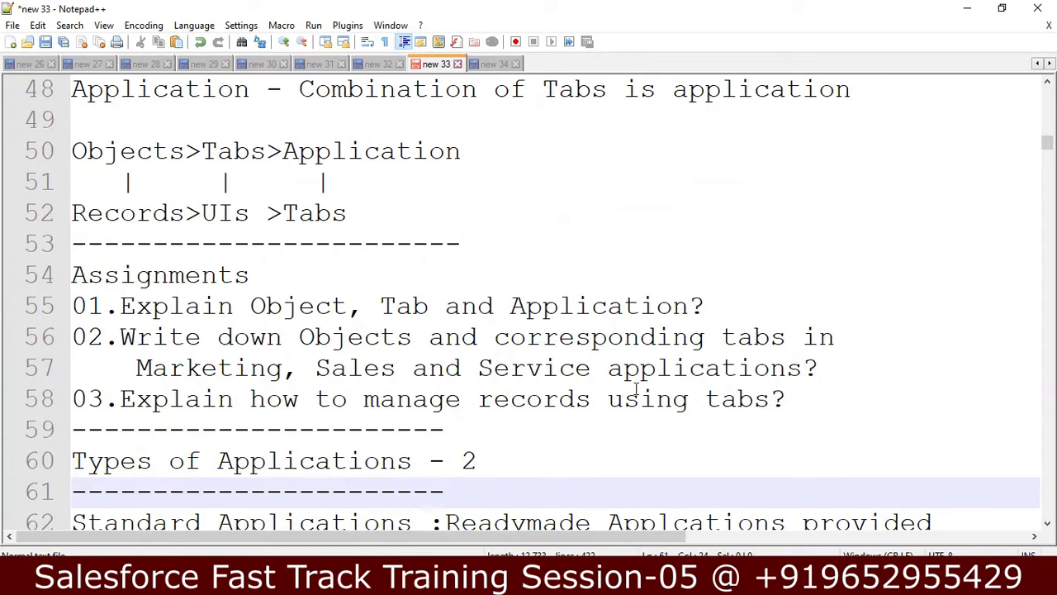
click(479, 578)
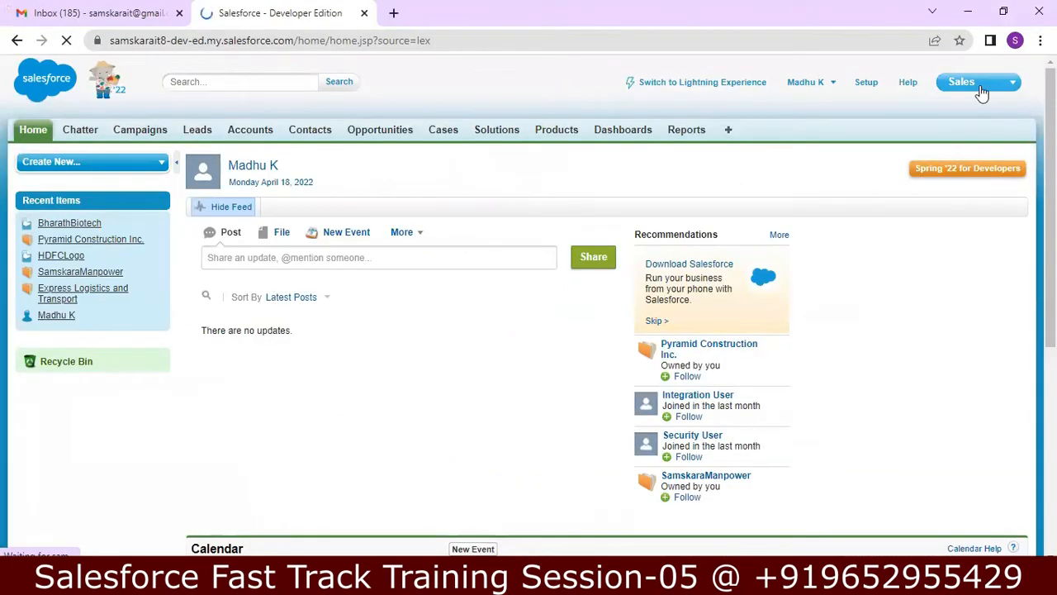
Step: Switch the Classic app from Sales to Marketing, then to Service, and bring Notepad++ back
click(981, 91)
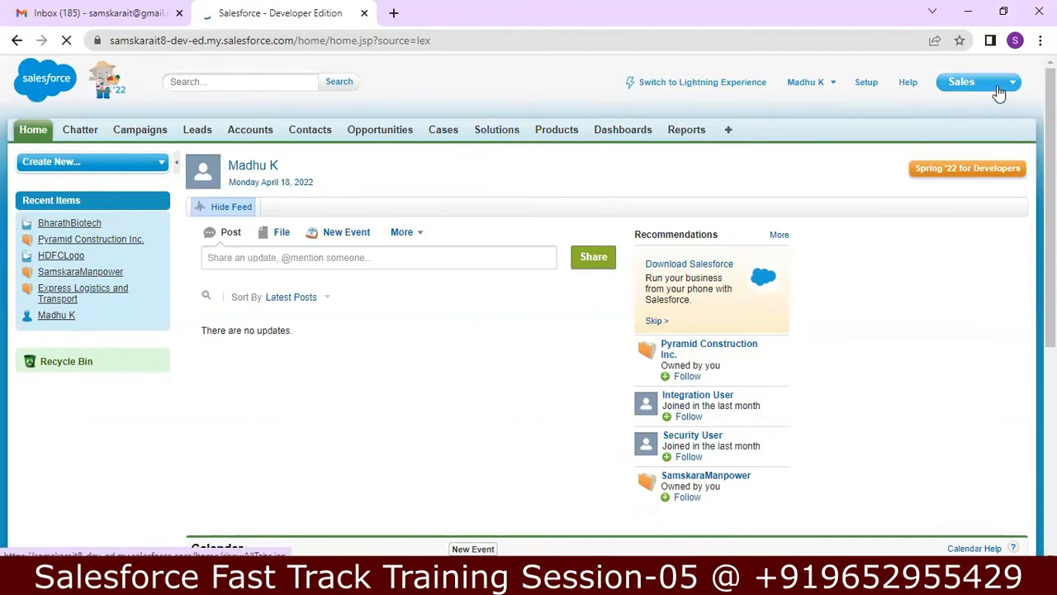
mouse_move(999, 92)
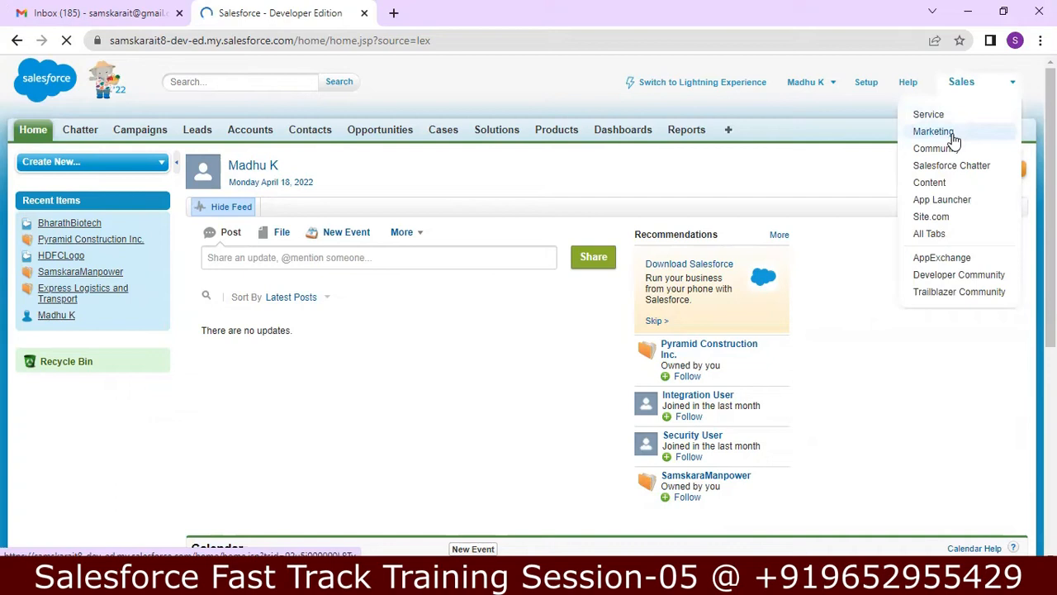
click(952, 138)
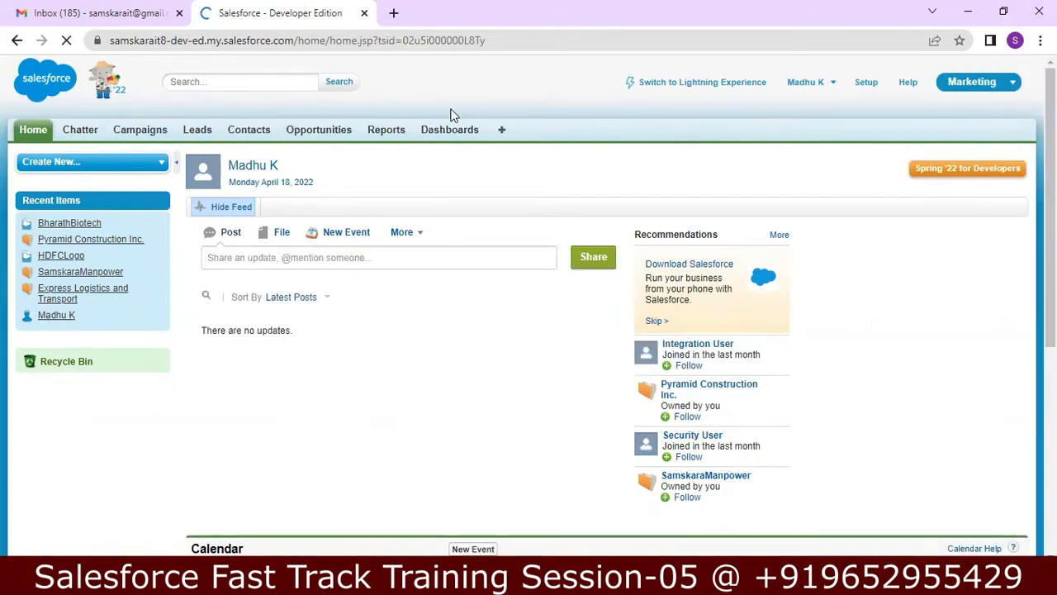
click(1012, 86)
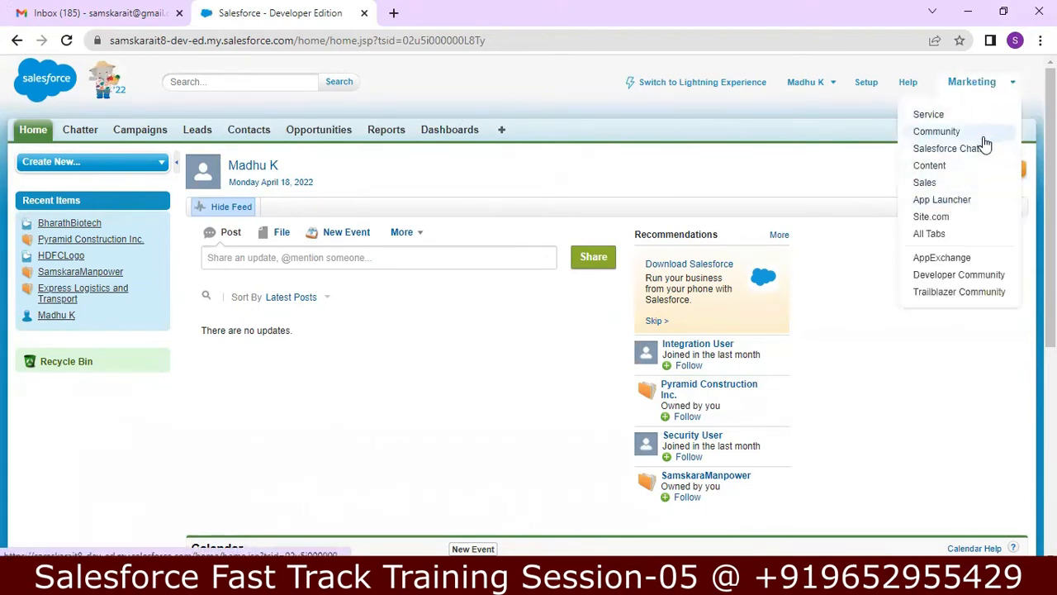
click(943, 117)
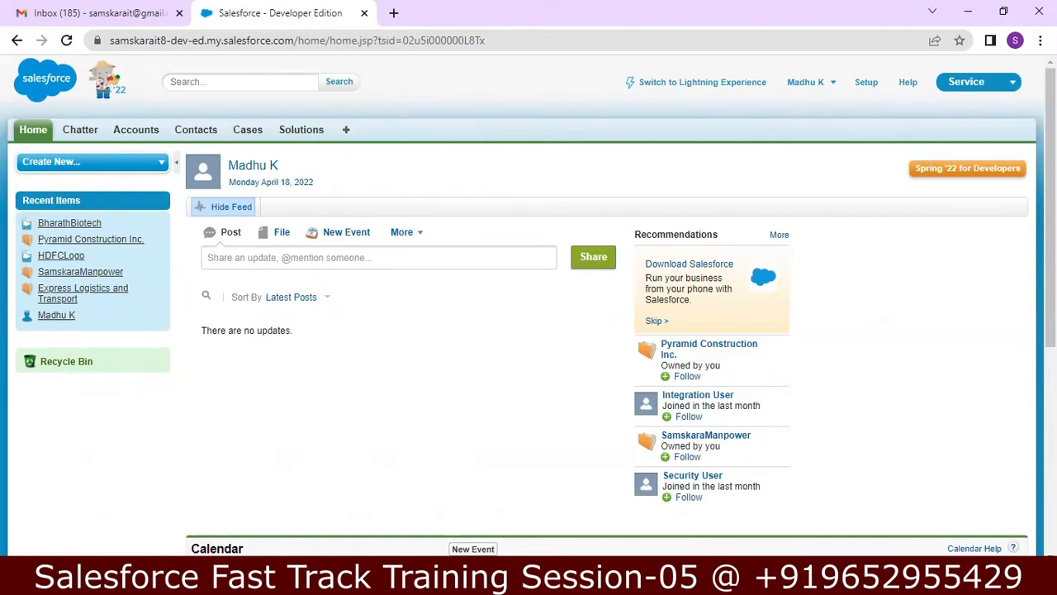
click(438, 496)
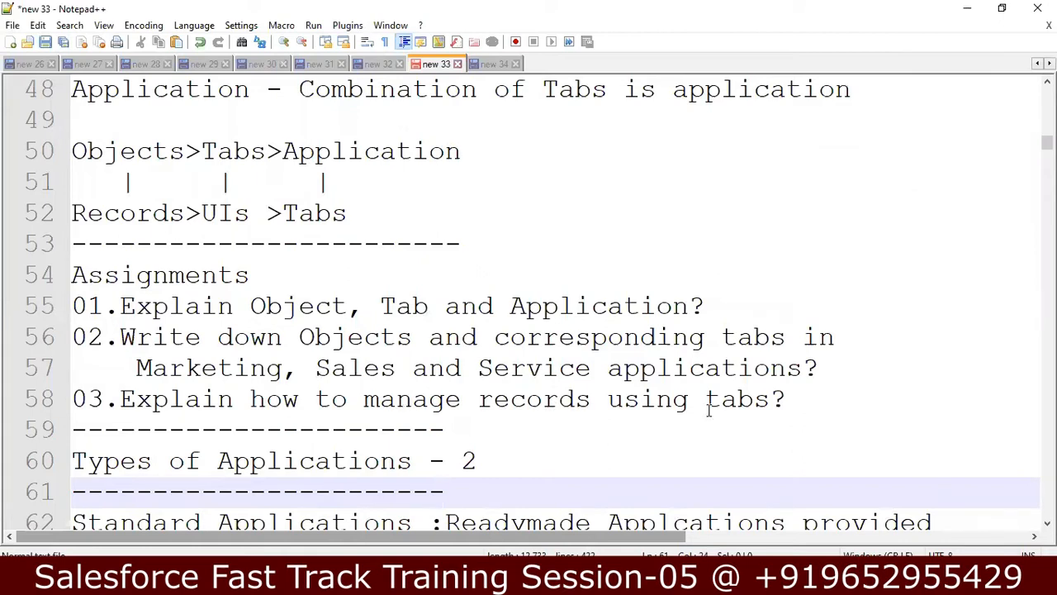
Step: Move down through the notes to the 'Types of Applications - 2' heading
click(791, 403)
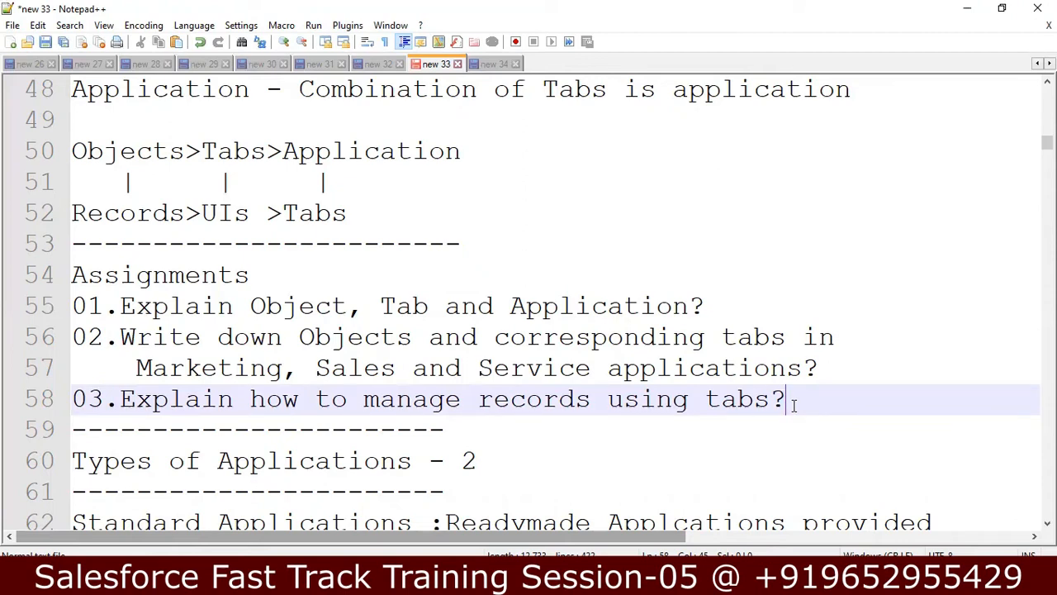
key(Down)
key(Down)
key(Down)
key(Down)
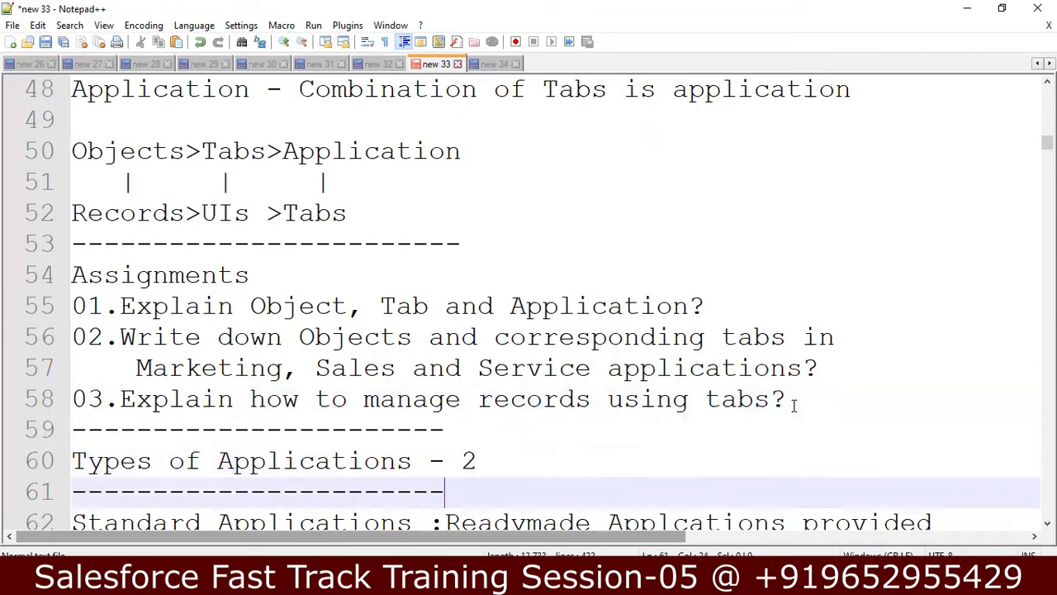
key(Down)
key(Down)
key(Down)
key(Down)
key(Down)
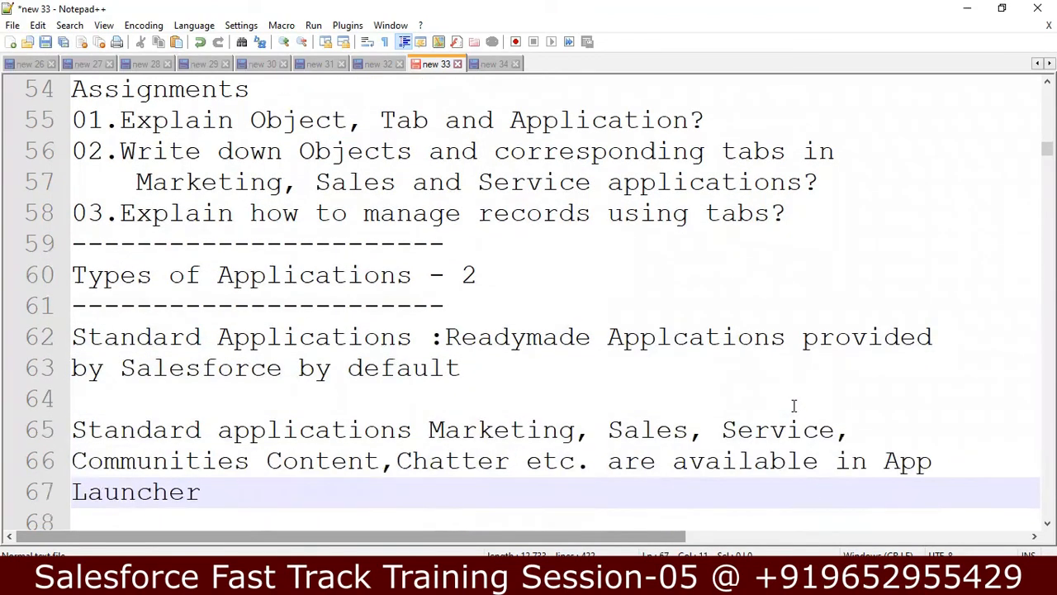
click(488, 273)
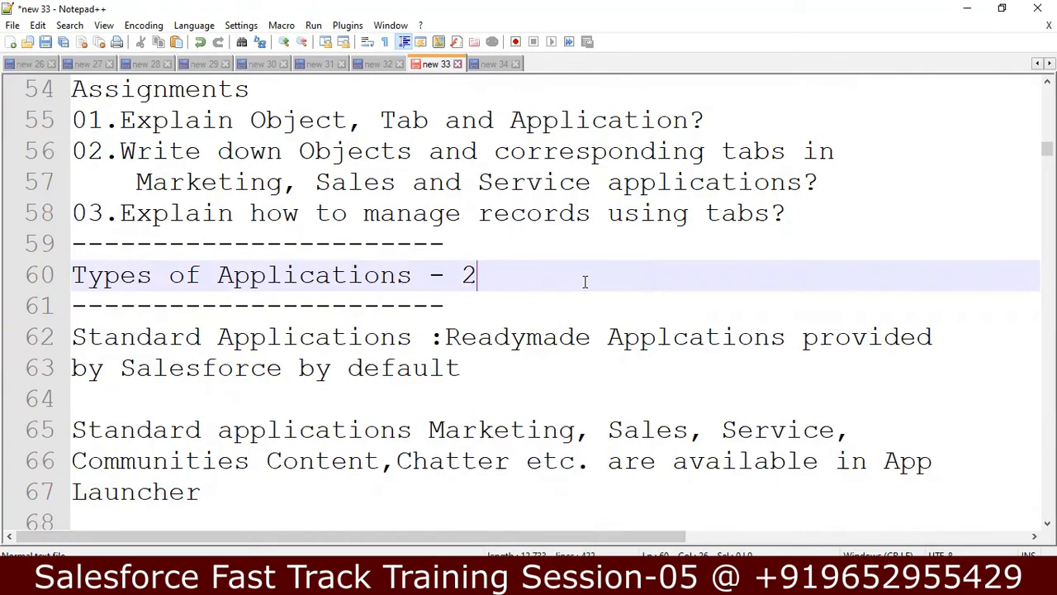
Step: List 'Standard Applcation' and 'Custom Application' on separate lines under the heading, then go to Chrome
key(Return)
text(Stand)
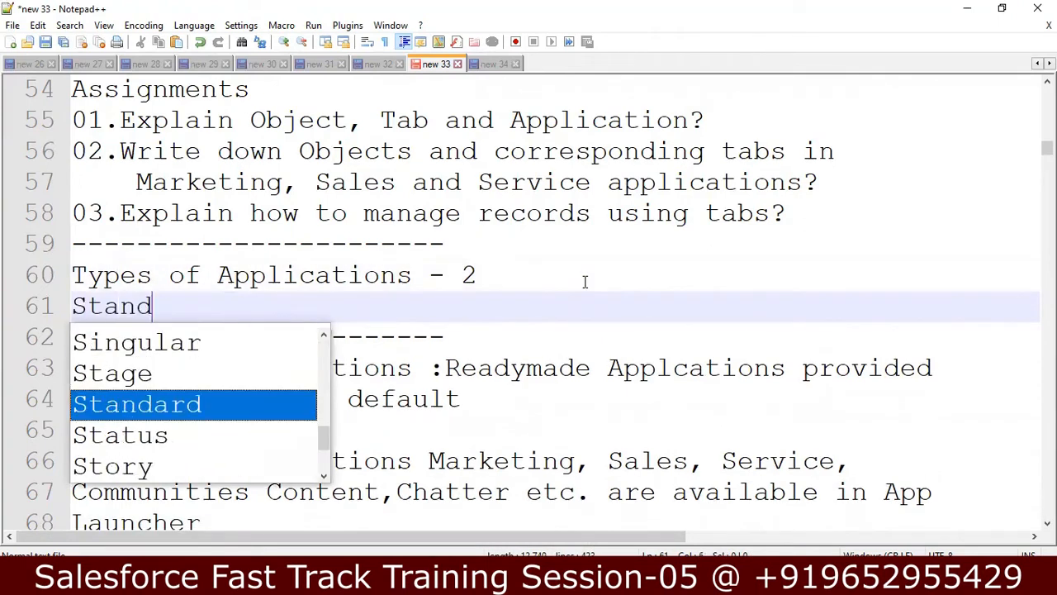
text(ard Applca)
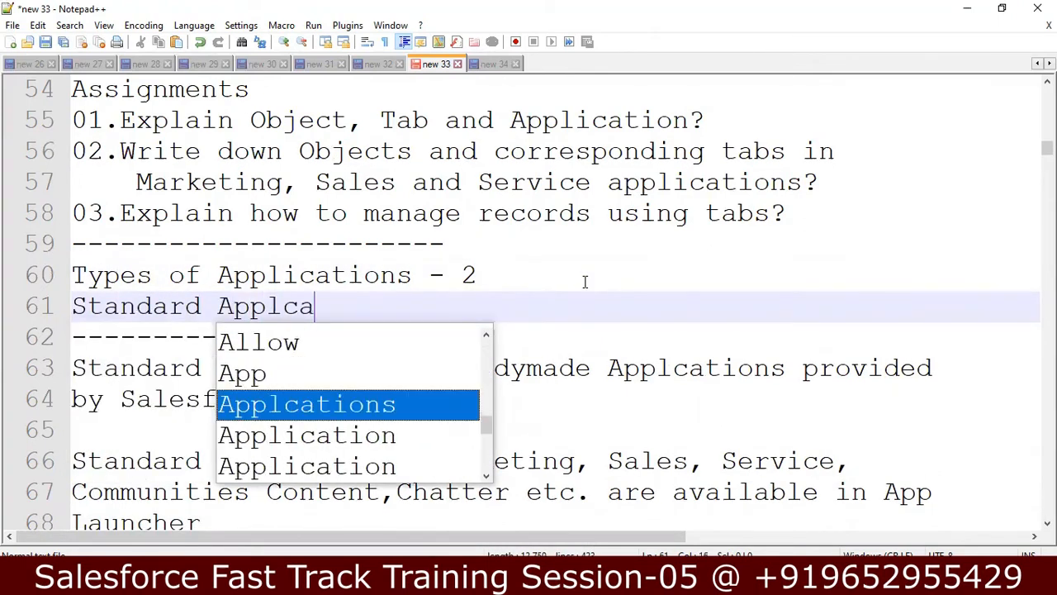
key(BackSpace)
text(ation)
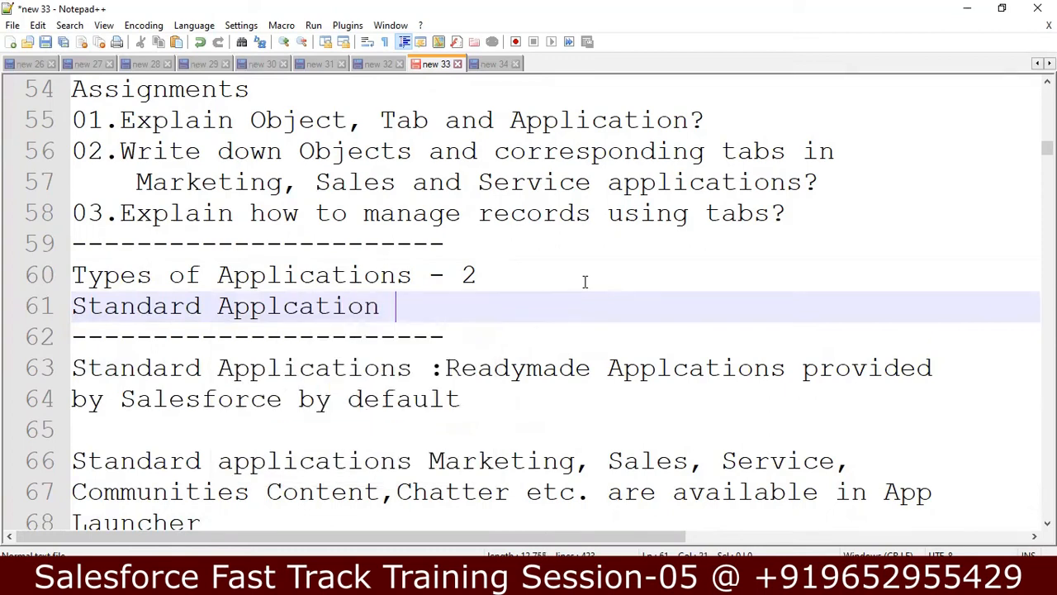
key(Return)
text(Cu)
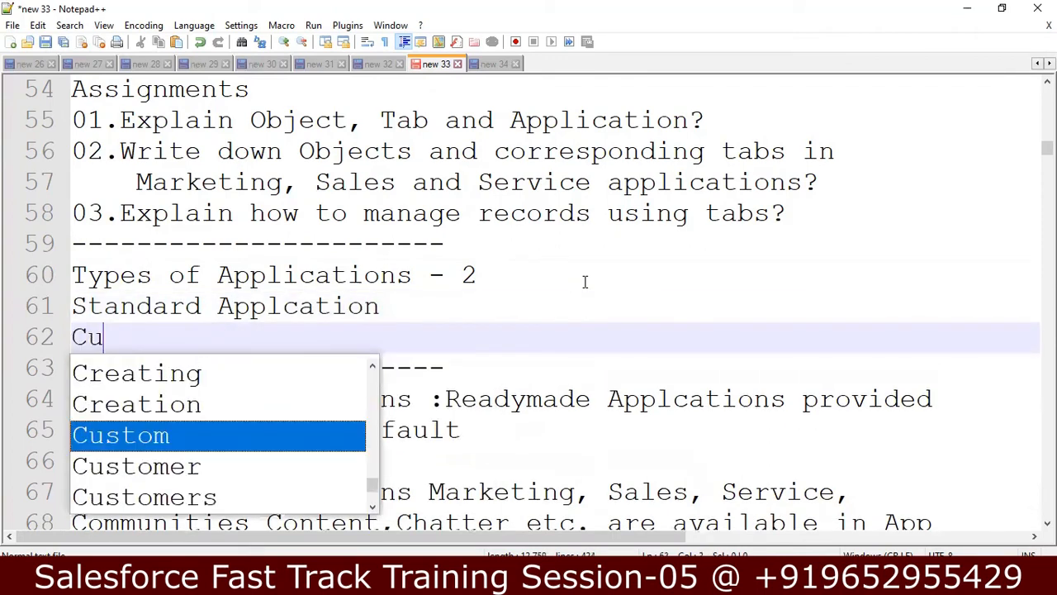
text(stom Application)
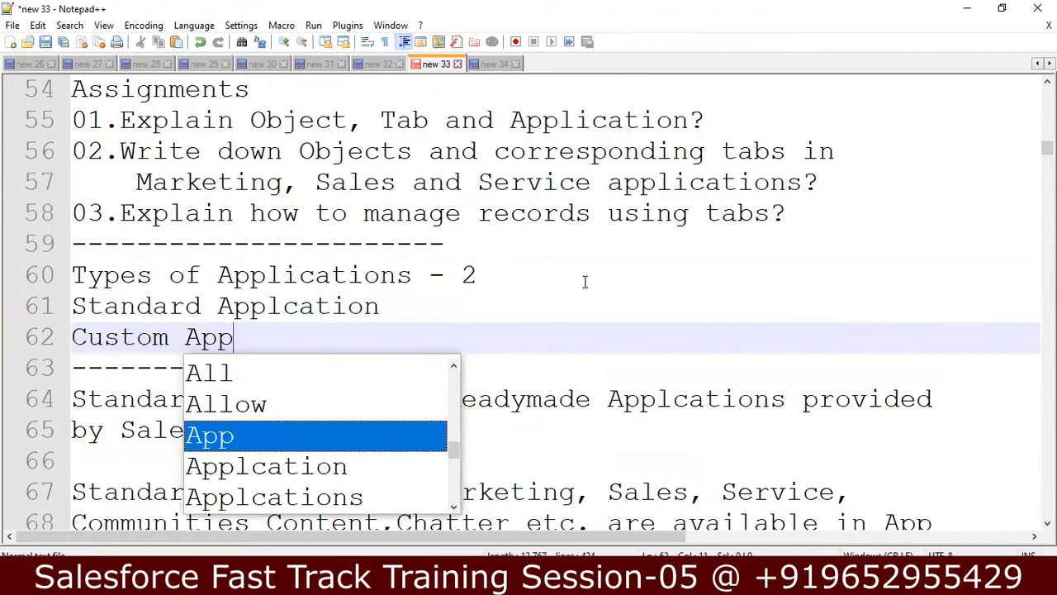
key(Escape)
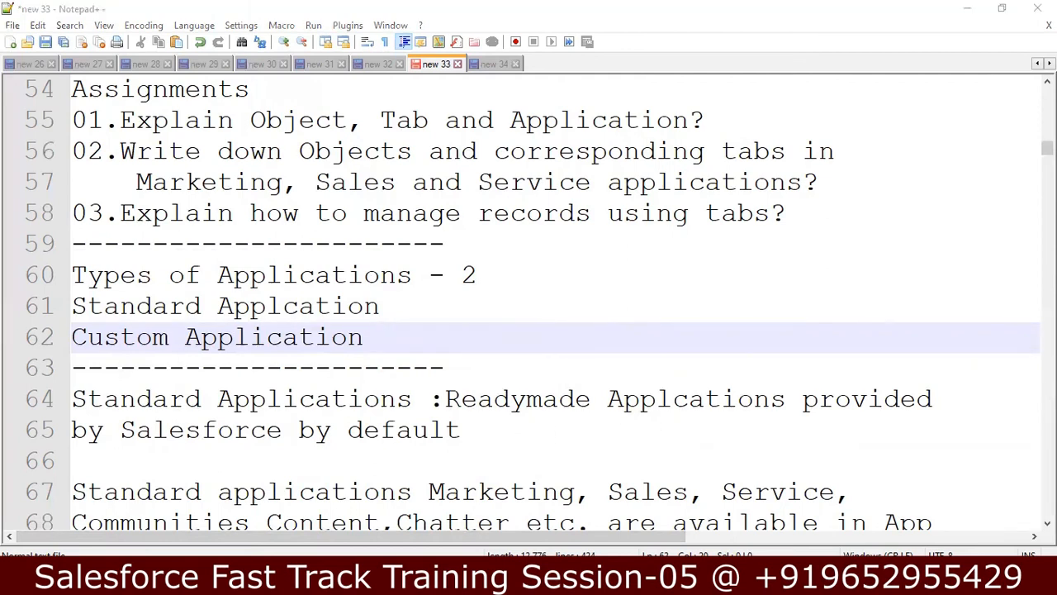
key(alt+Tab)
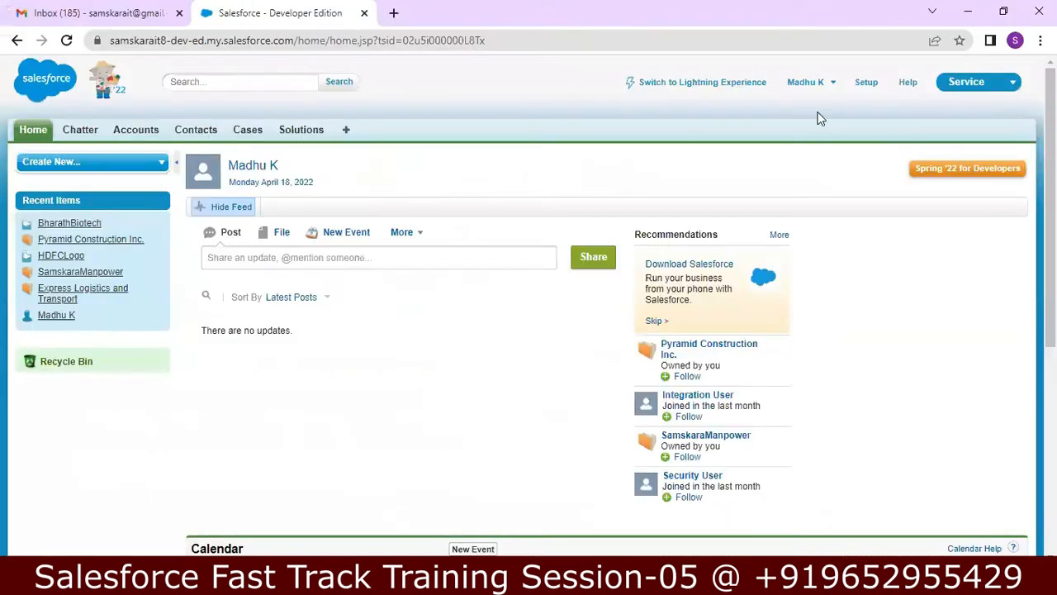
Step: View the standard apps in the Service app menu, then minimize Chrome
click(1018, 85)
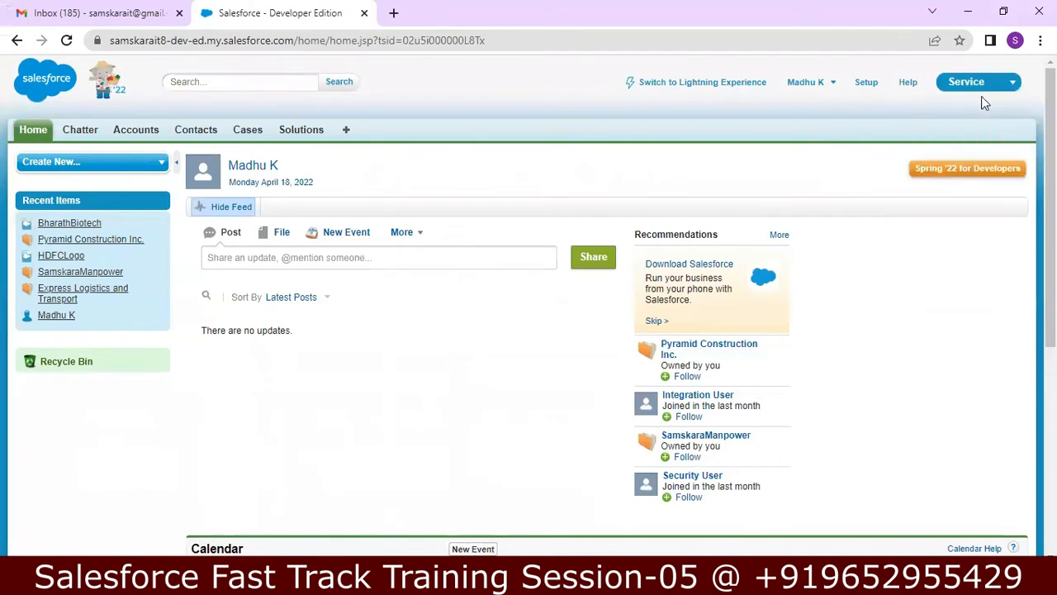
click(1012, 83)
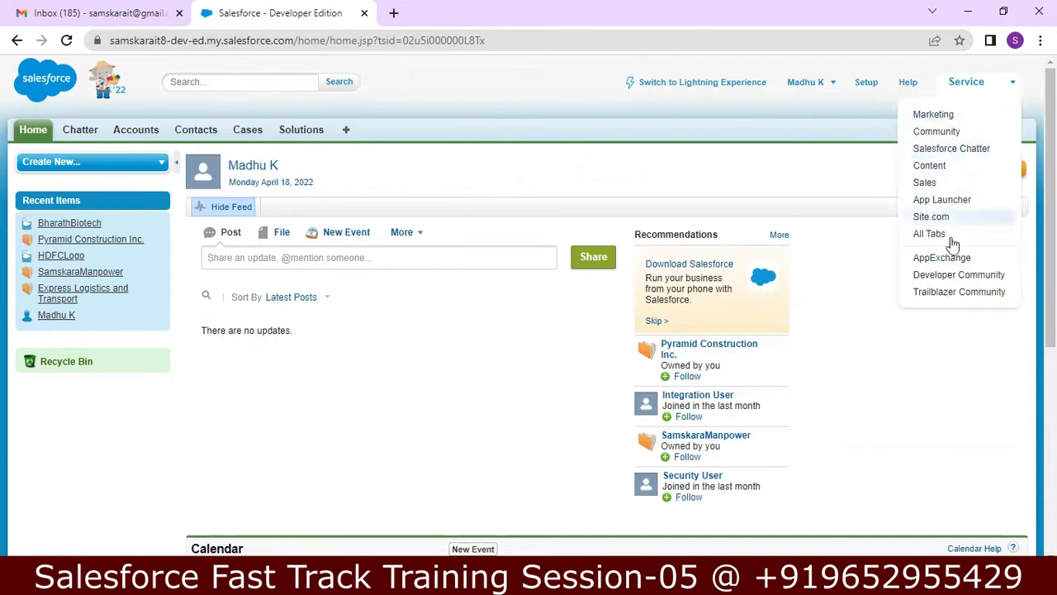
click(963, 11)
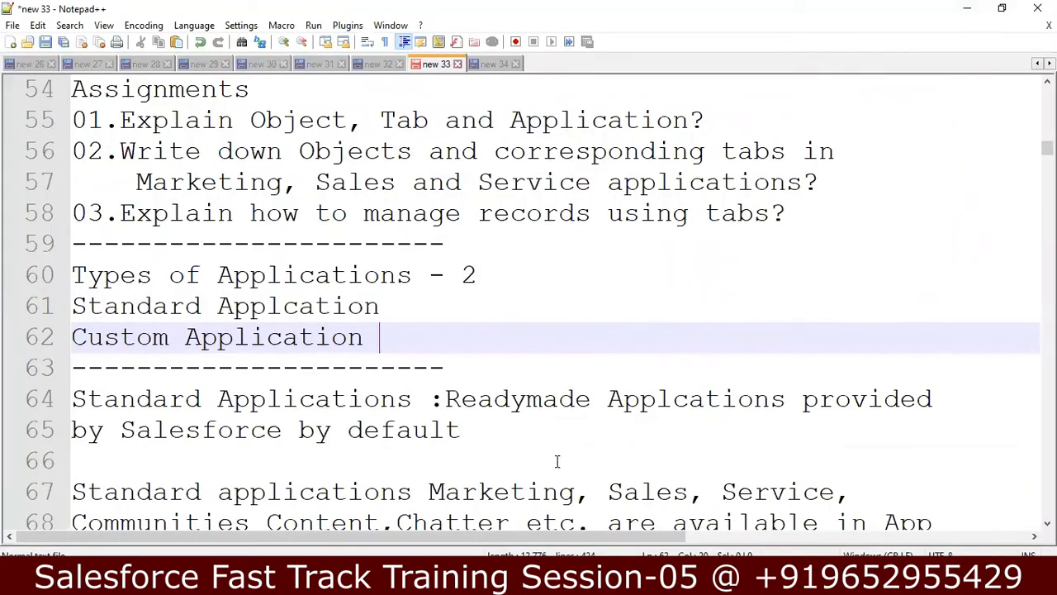
Step: Insert a blank line after line 72, before the Marketing application line
click(874, 480)
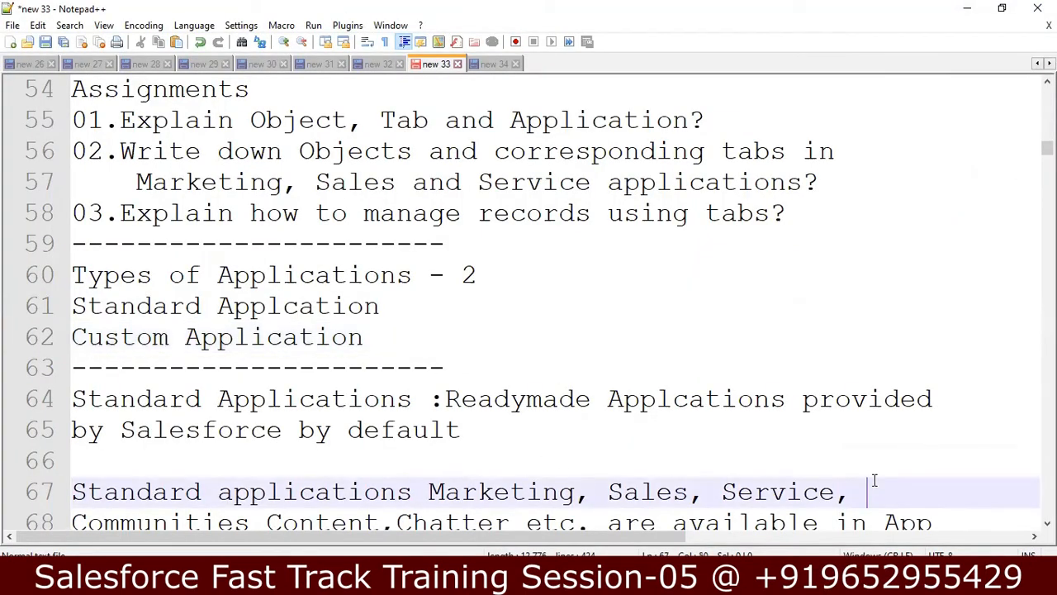
key(Down)
key(Down)
key(Down)
key(Down)
key(Down)
key(Down)
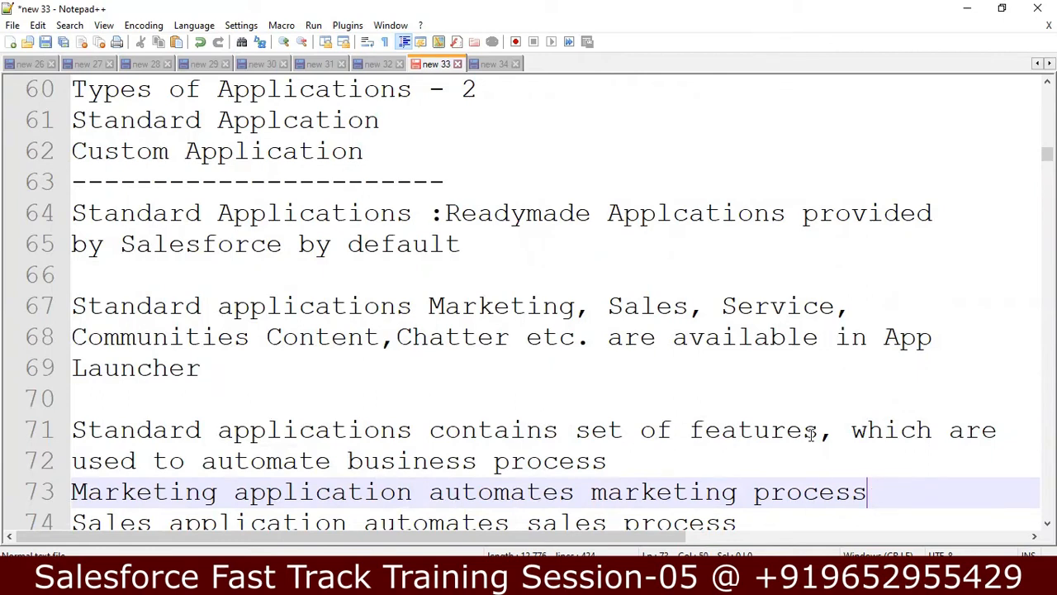
click(624, 464)
key(Return)
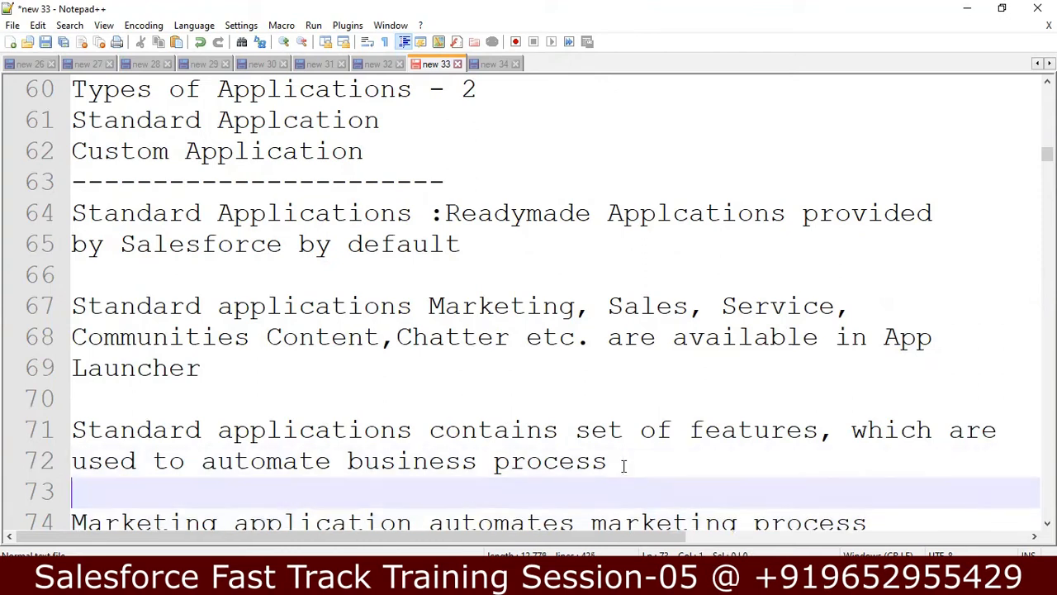
Step: Move down past the Service Application line to line 78, briefly checking Salesforce
key(Down)
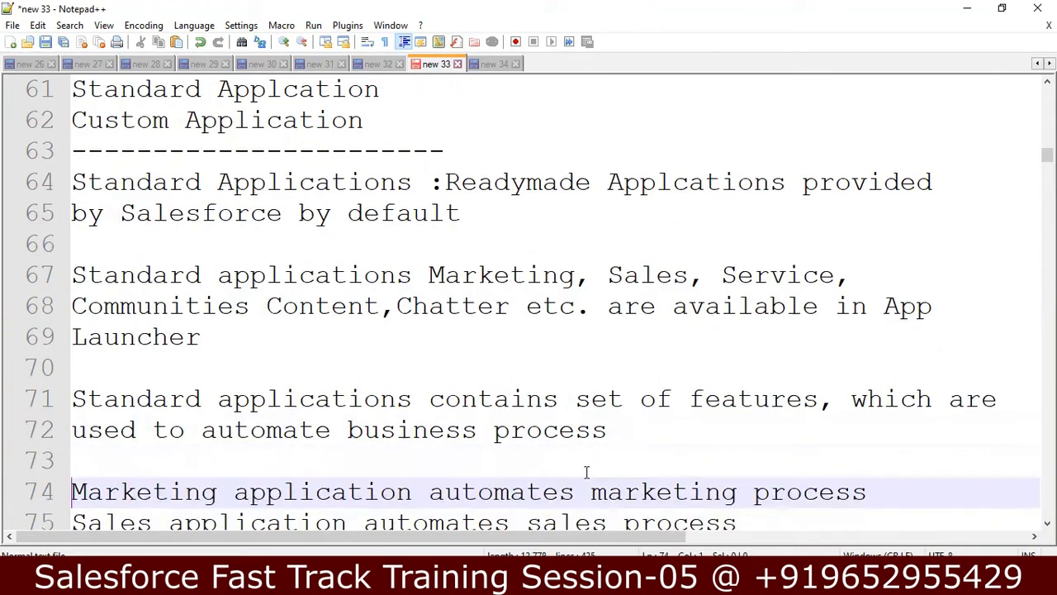
key(Down)
key(Down)
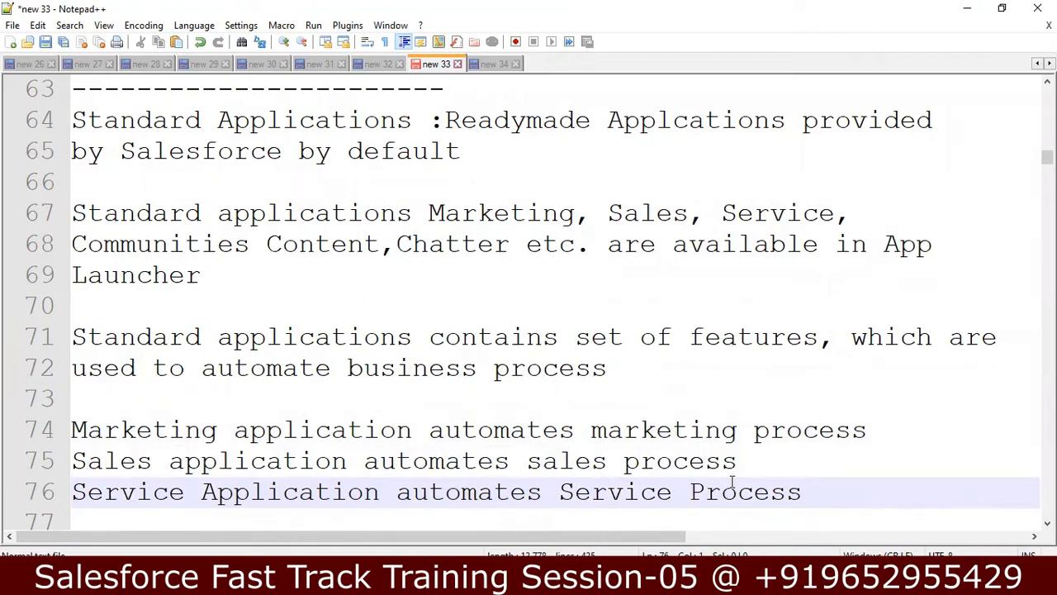
key(End)
key(Down)
key(Down)
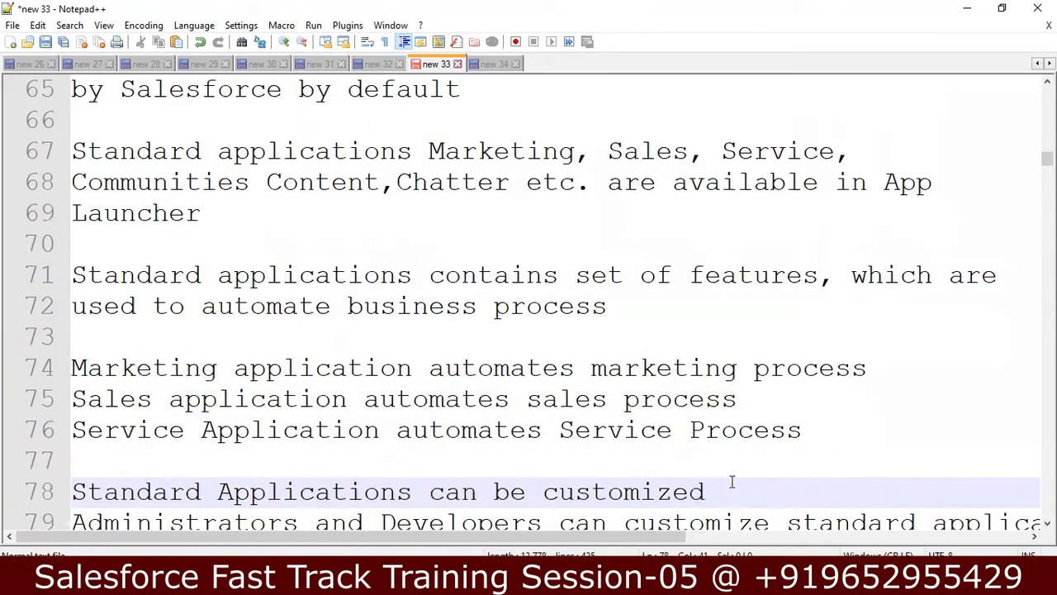
key(Down)
key(Up)
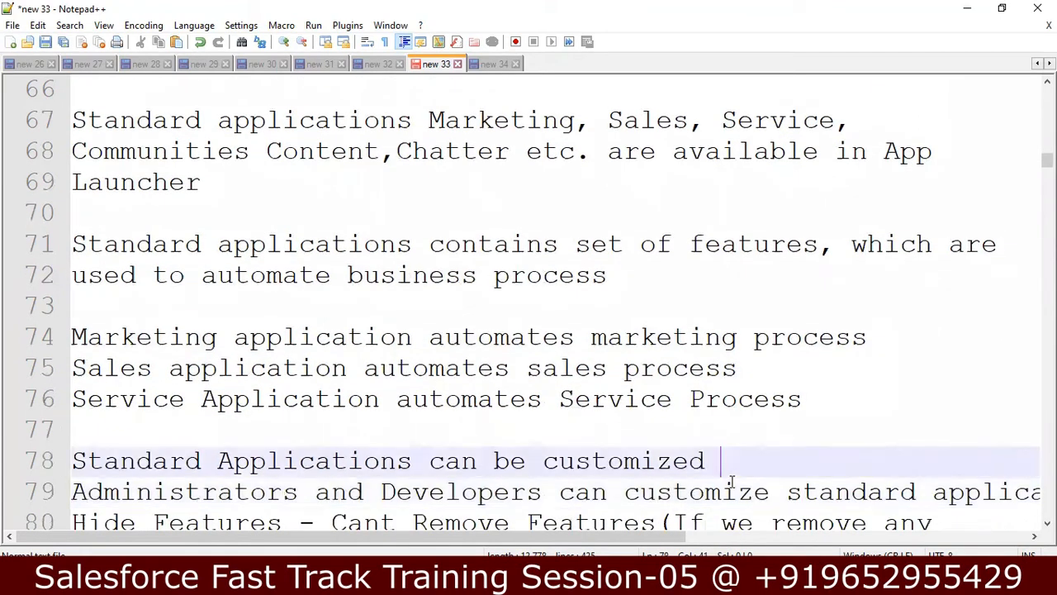
key(alt+Tab)
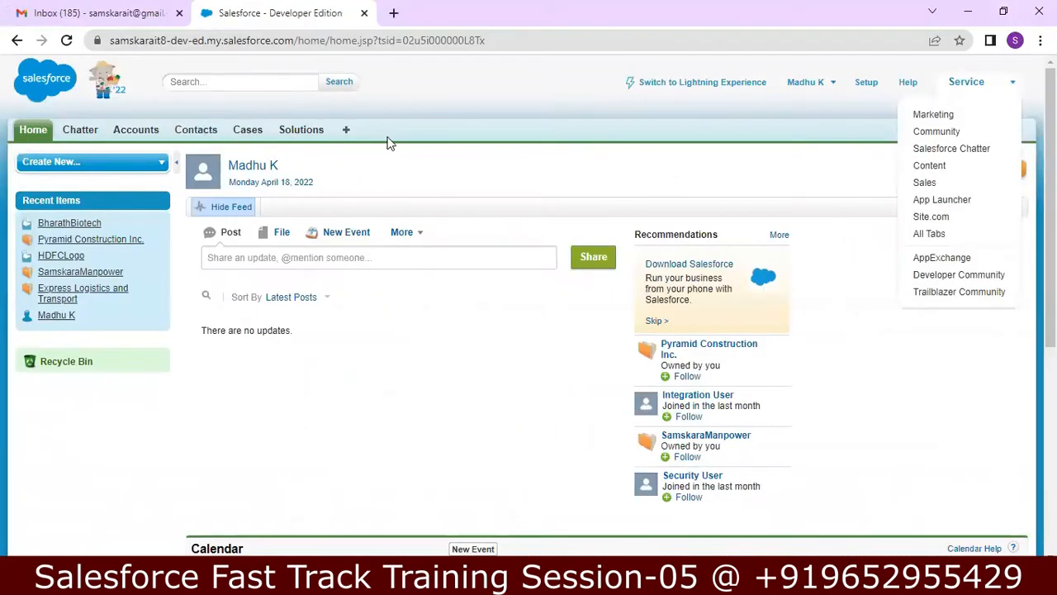
click(968, 11)
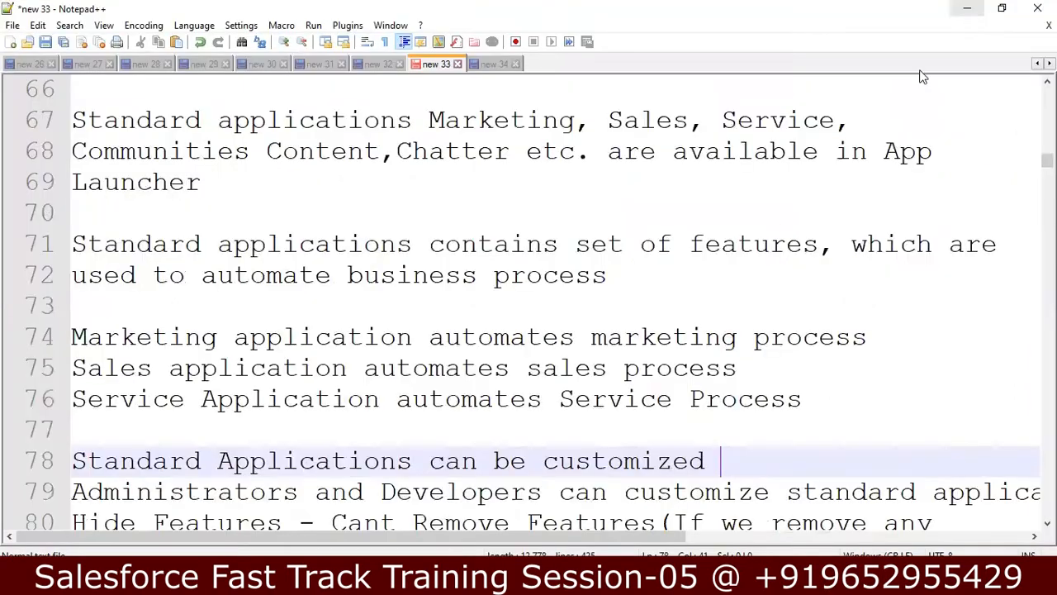
Step: Break 'applications' onto its own line after the administrators and developers sentence
click(460, 489)
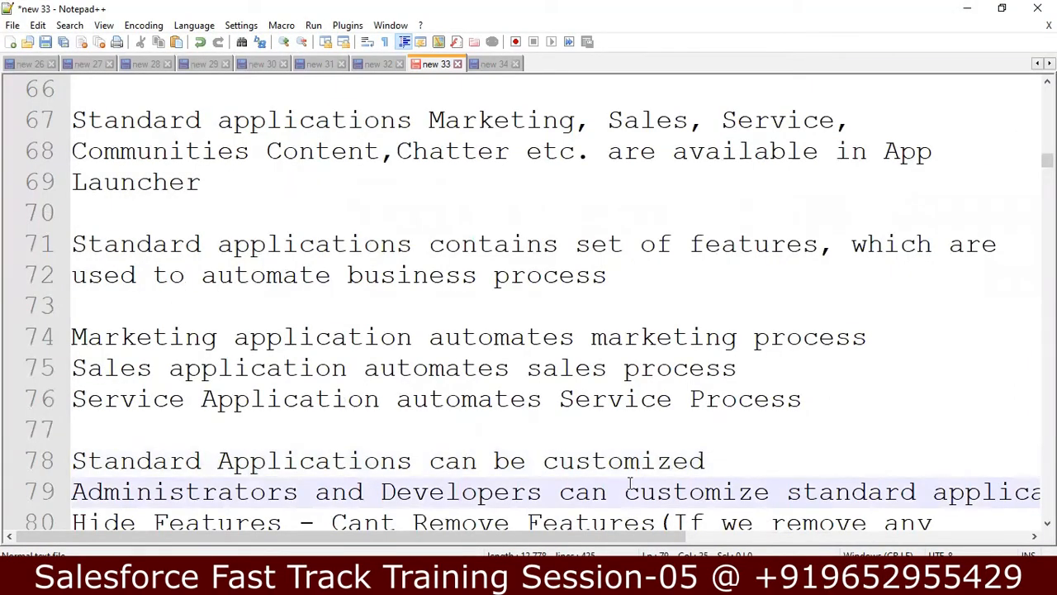
click(936, 493)
key(Return)
key(Down)
key(Down)
key(Down)
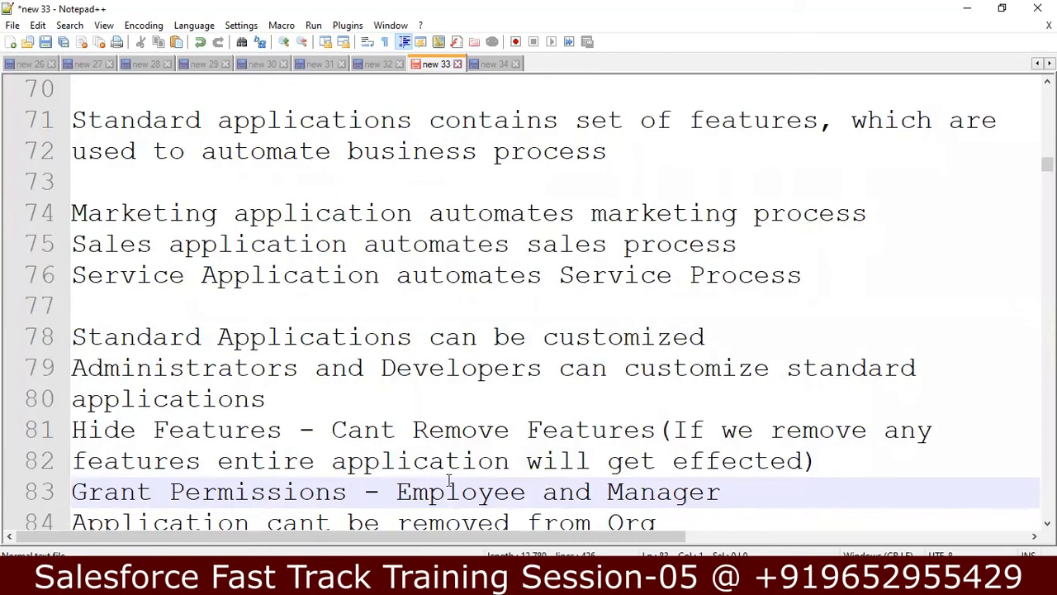
key(alt+Tab)
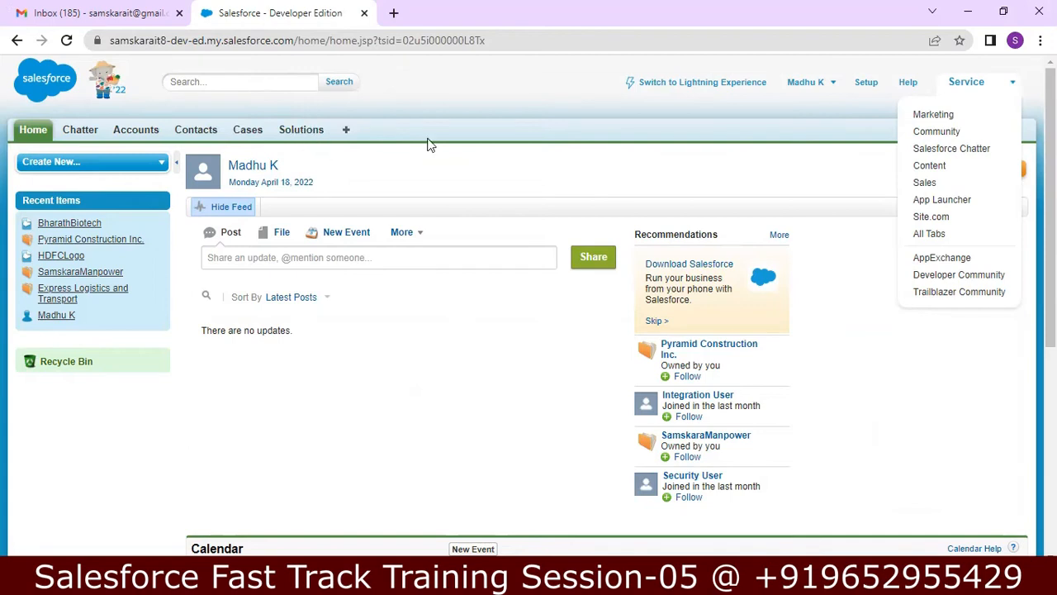
click(968, 12)
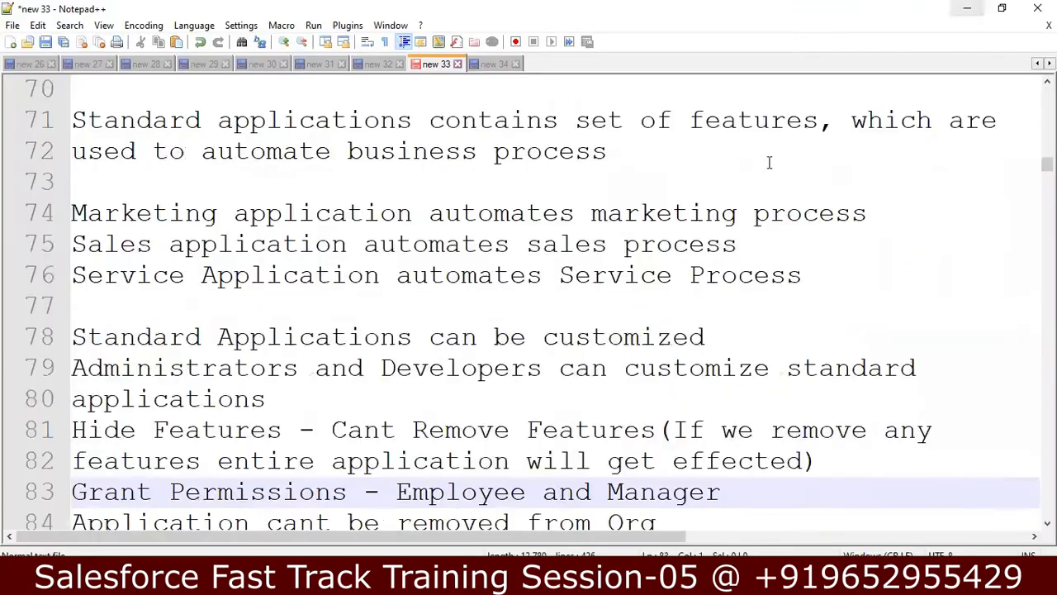
click(761, 484)
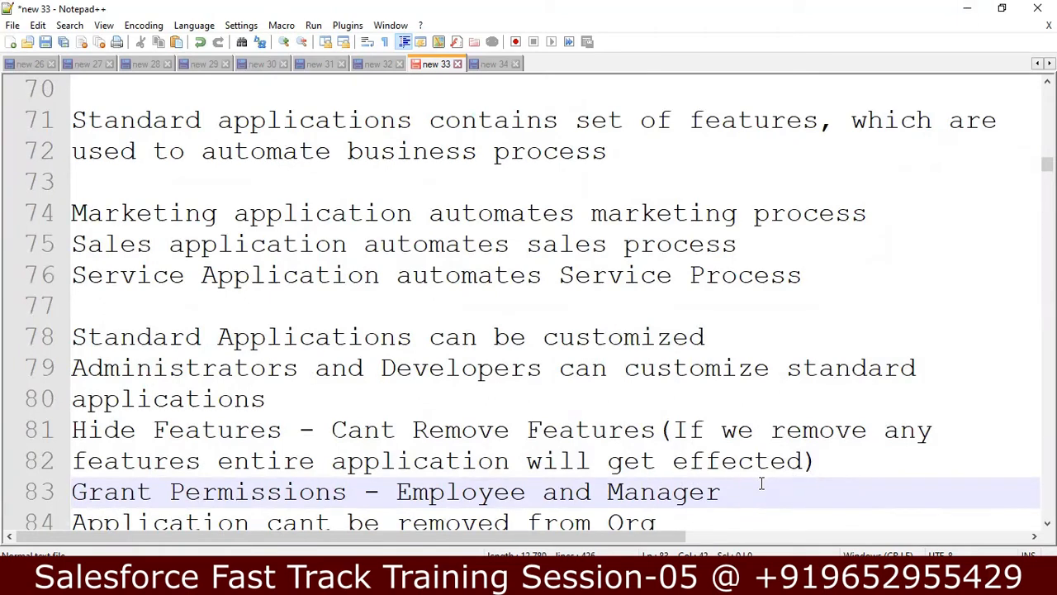
scroll(761, 484, down, 1)
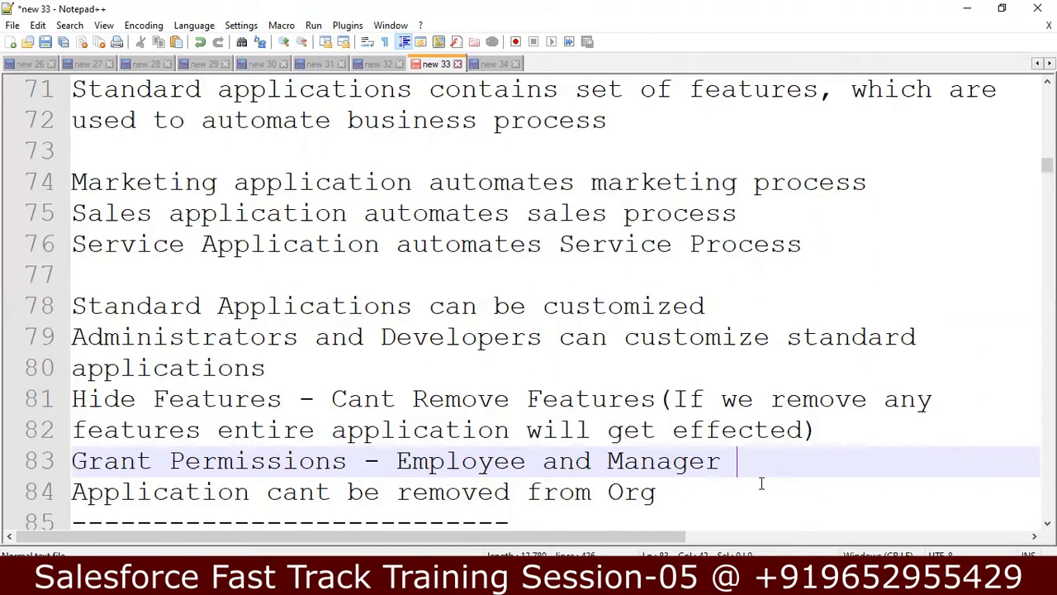
Step: Insert a blank line after the business requirement line under the Custom Applications heading
key(Down)
key(Down)
key(Down)
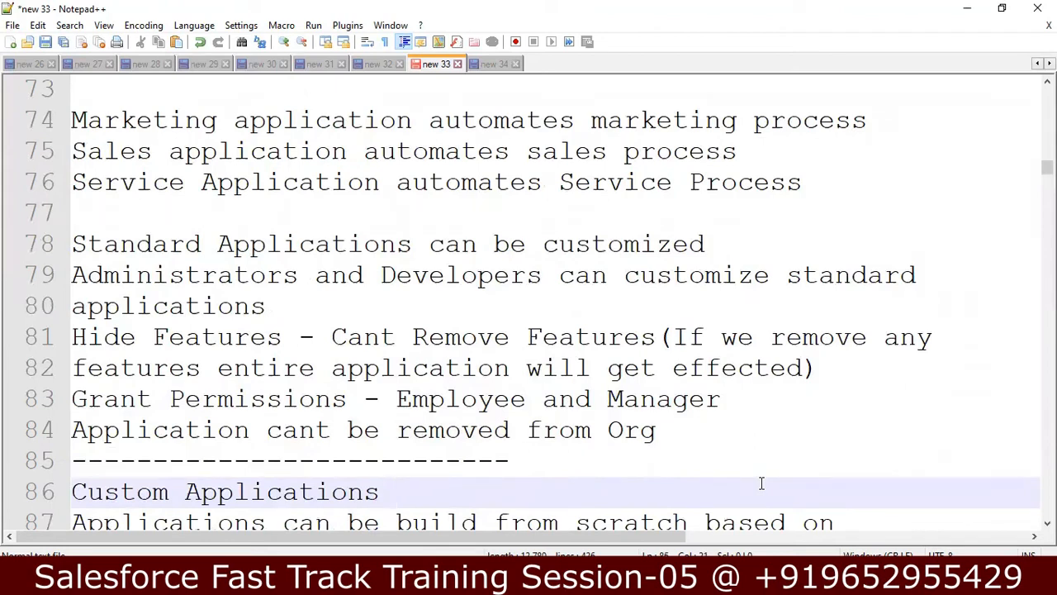
key(Down)
key(Down)
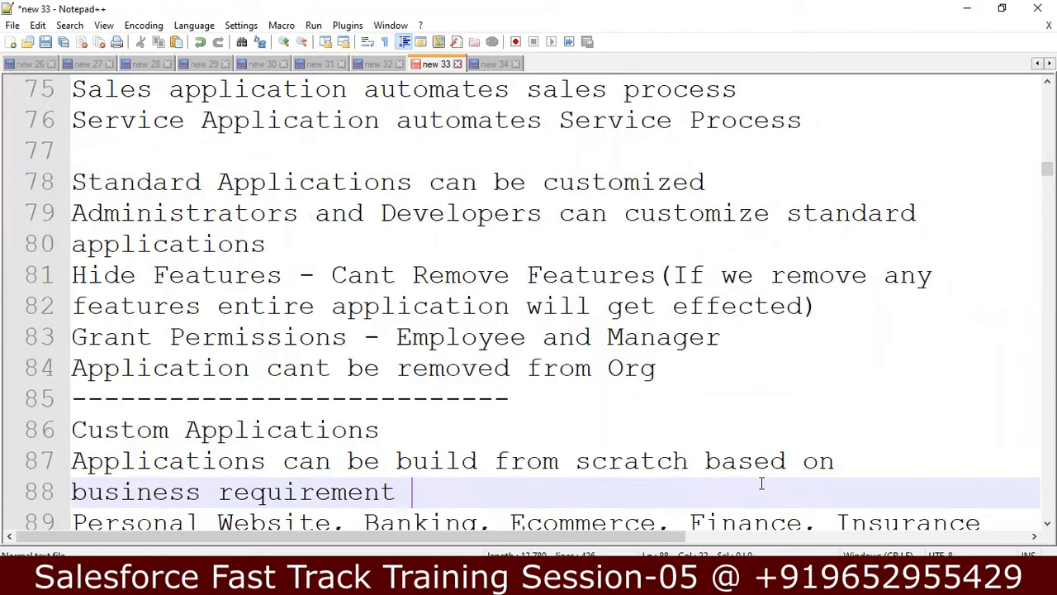
key(Down)
key(Up)
key(Return)
Step: Insert blank lines before 'Custom Applications can be fully customized' and 'Hide, Remove, Add New Features'
key(Down)
key(Down)
key(Down)
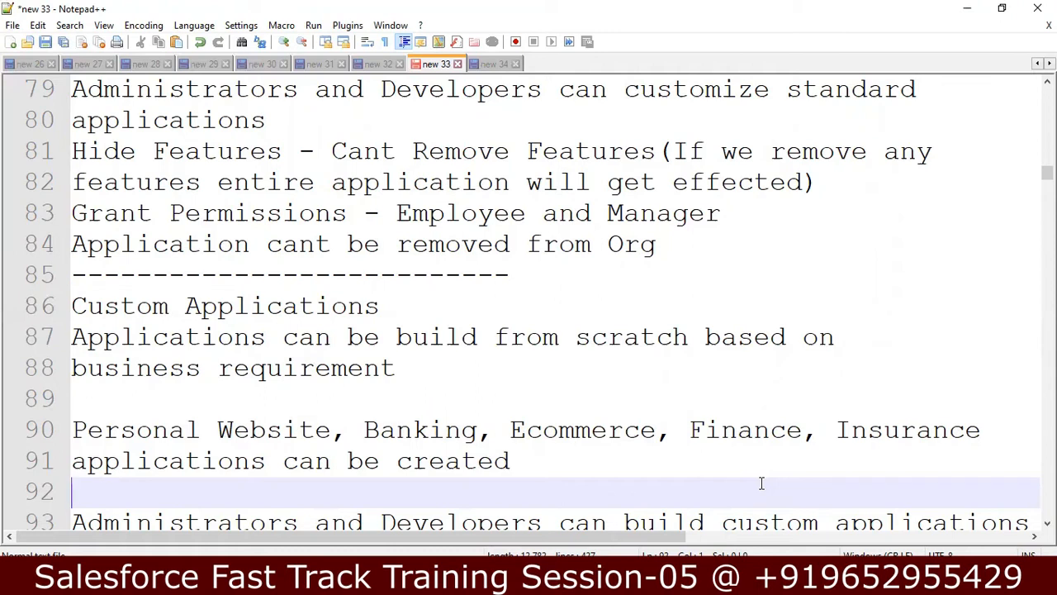
key(Down)
key(Down)
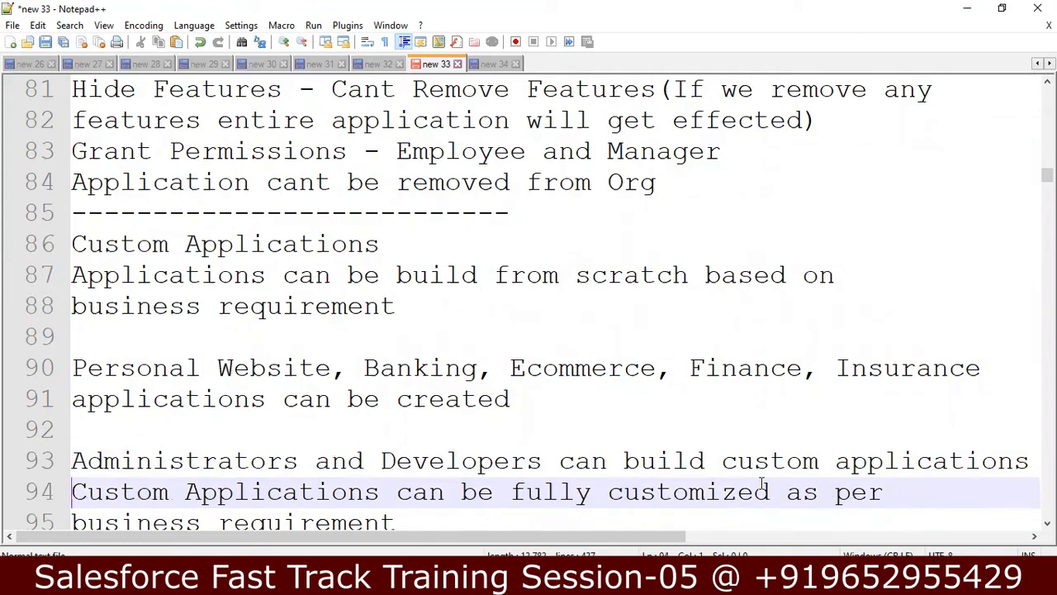
key(Down)
key(Up)
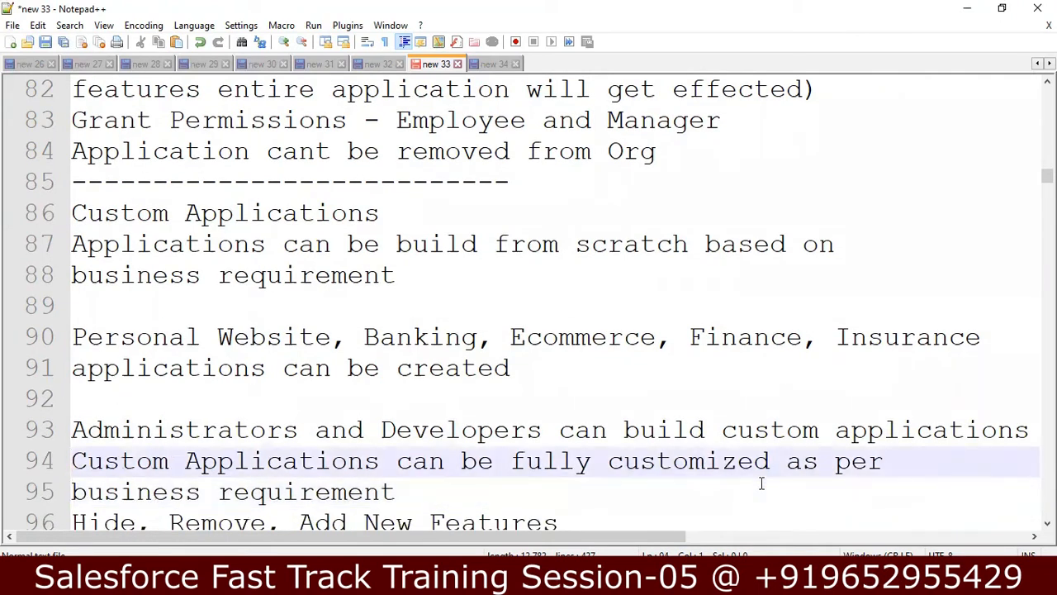
key(Return)
key(Down)
key(Down)
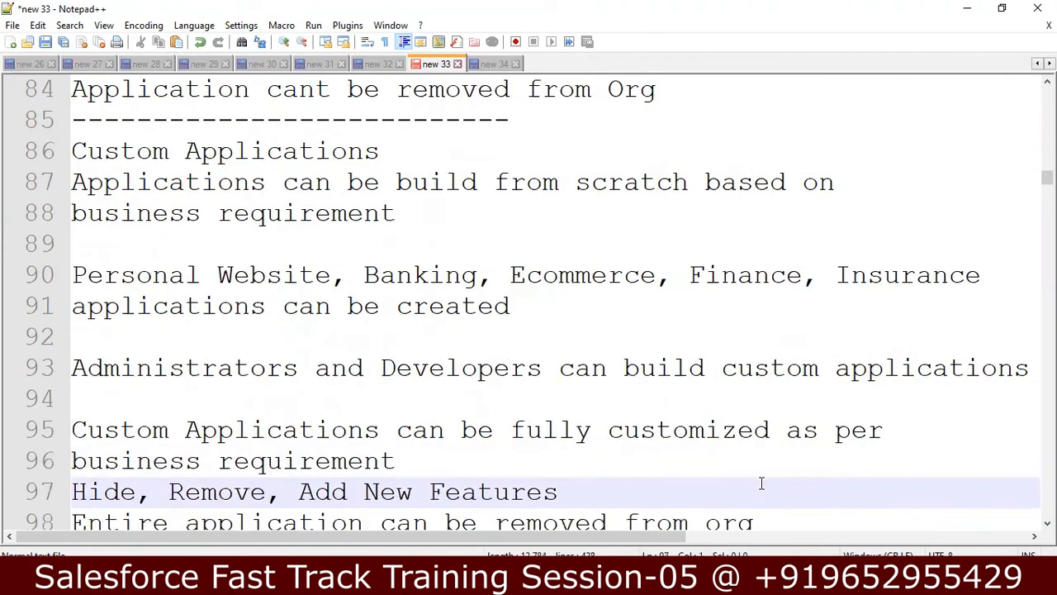
key(Return)
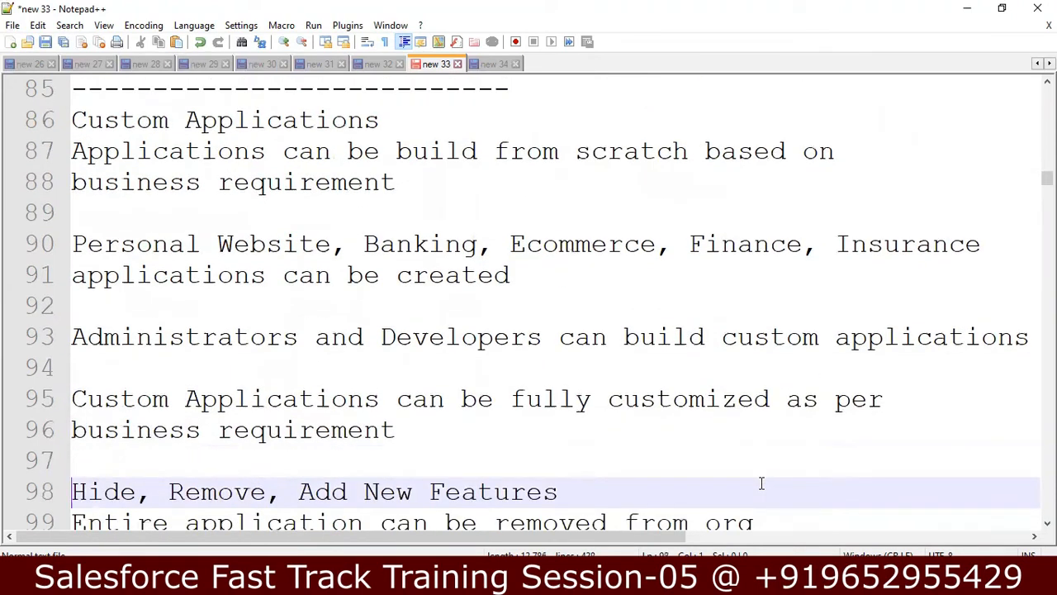
Step: Move along line 98's 'Hide, Remove, Add' text and down to the divider on line 100
key(Down)
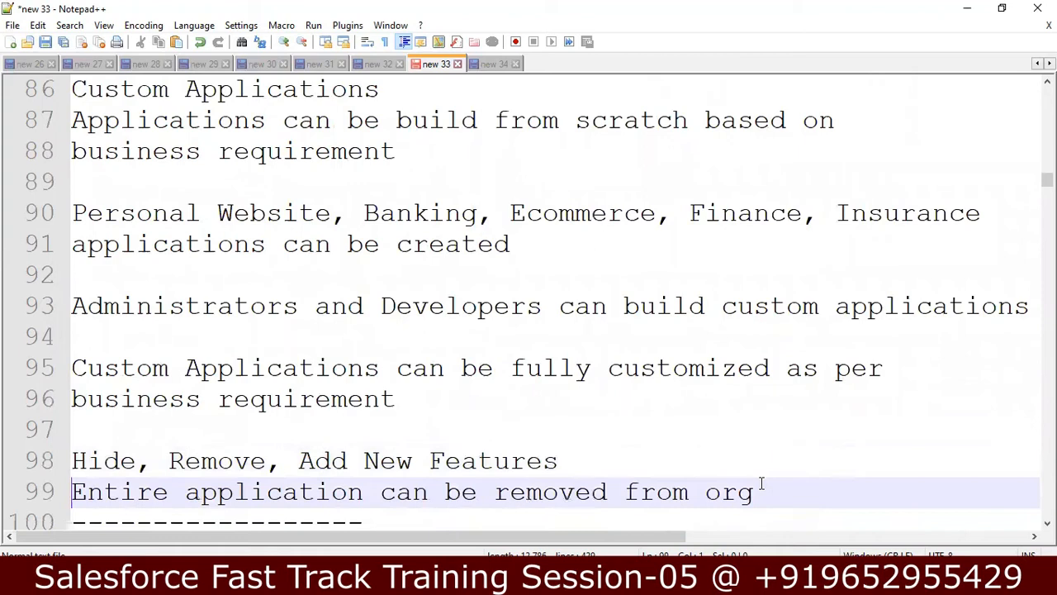
key(Up)
key(Right)
key(Right)
key(Right)
key(Right)
key(Right)
key(Right)
key(Right)
key(Right)
key(Right)
key(Right)
key(Right)
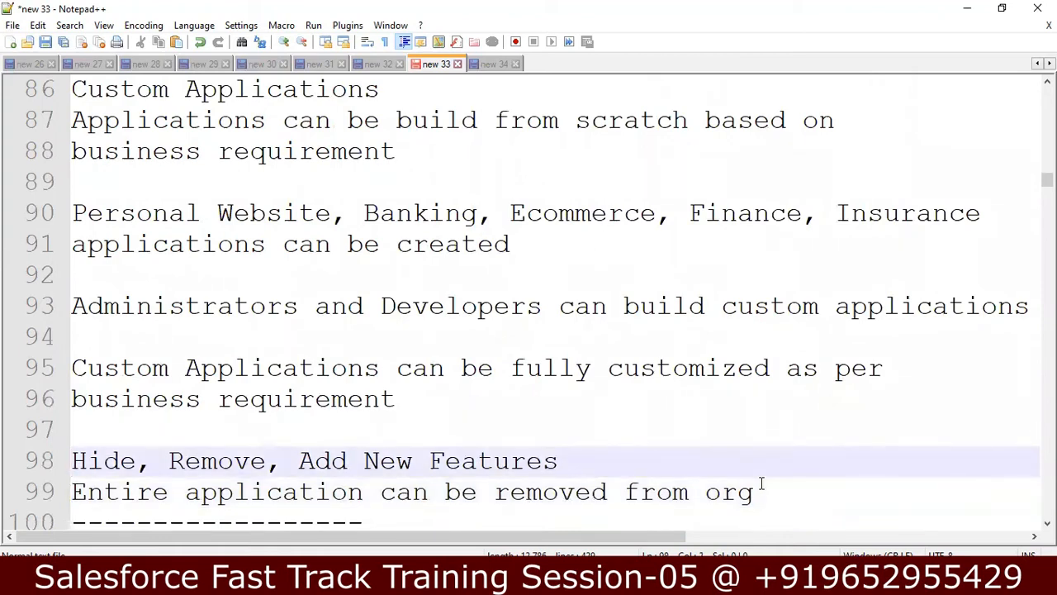
key(Right)
key(Right)
key(Right)
key(Right)
key(Right)
key(Right)
key(Left)
key(Left)
key(Left)
key(Down)
key(Down)
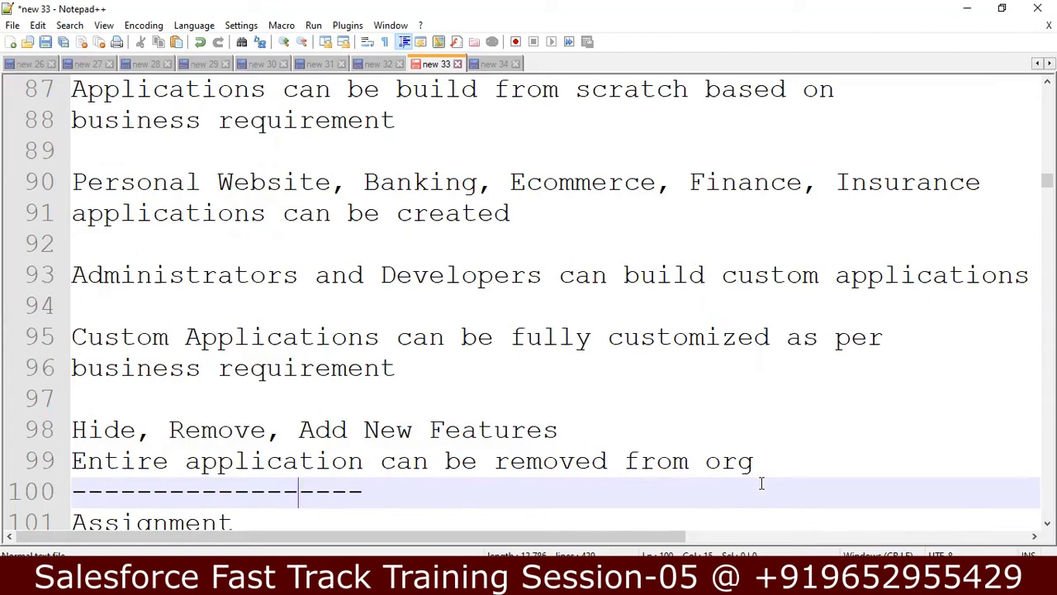
key(Down)
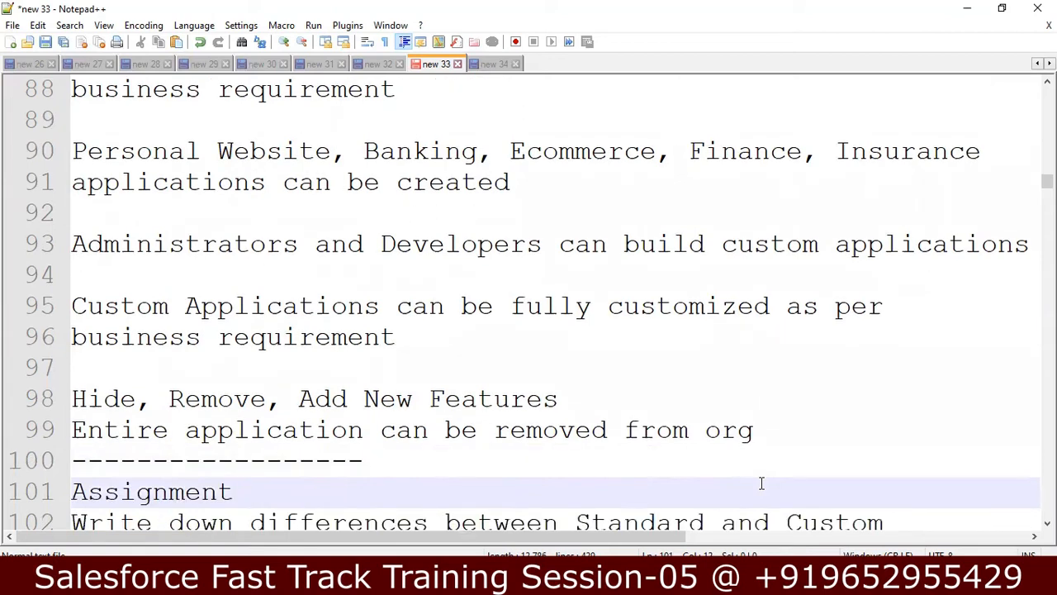
key(Down)
key(Down)
key(Down)
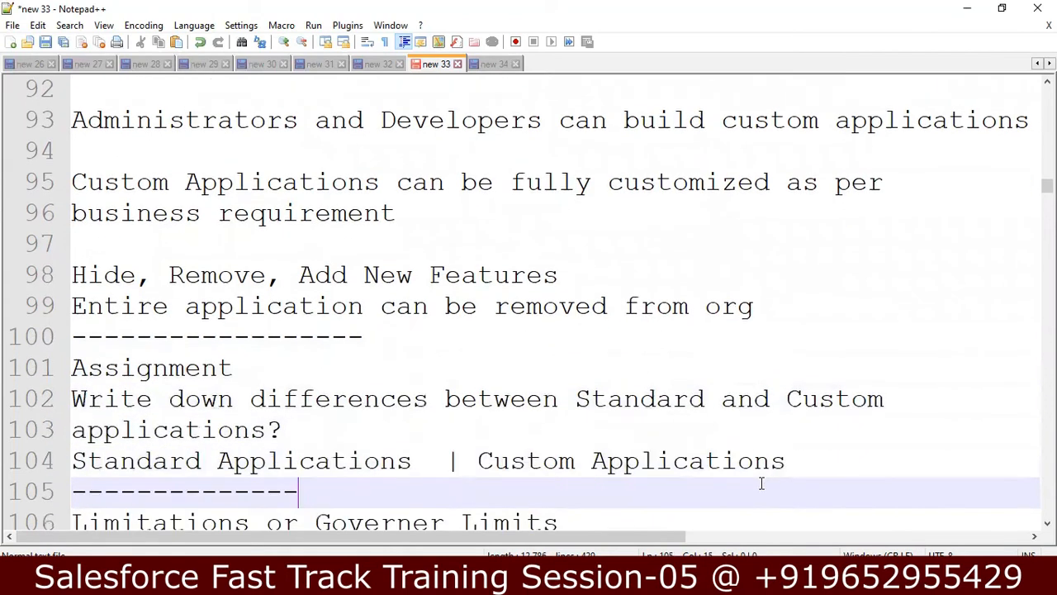
key(Up)
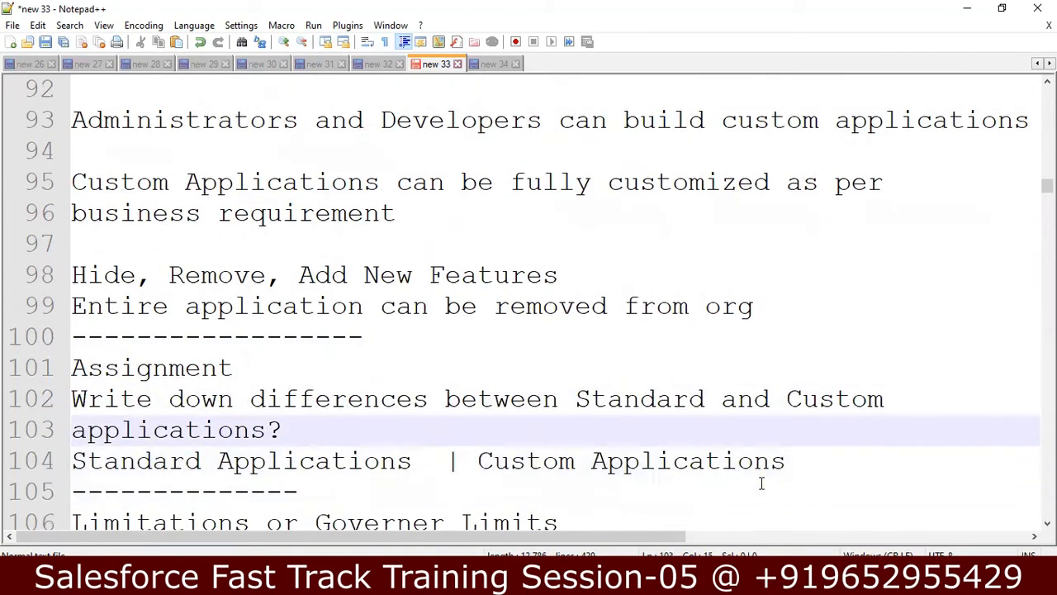
key(Down)
key(Down)
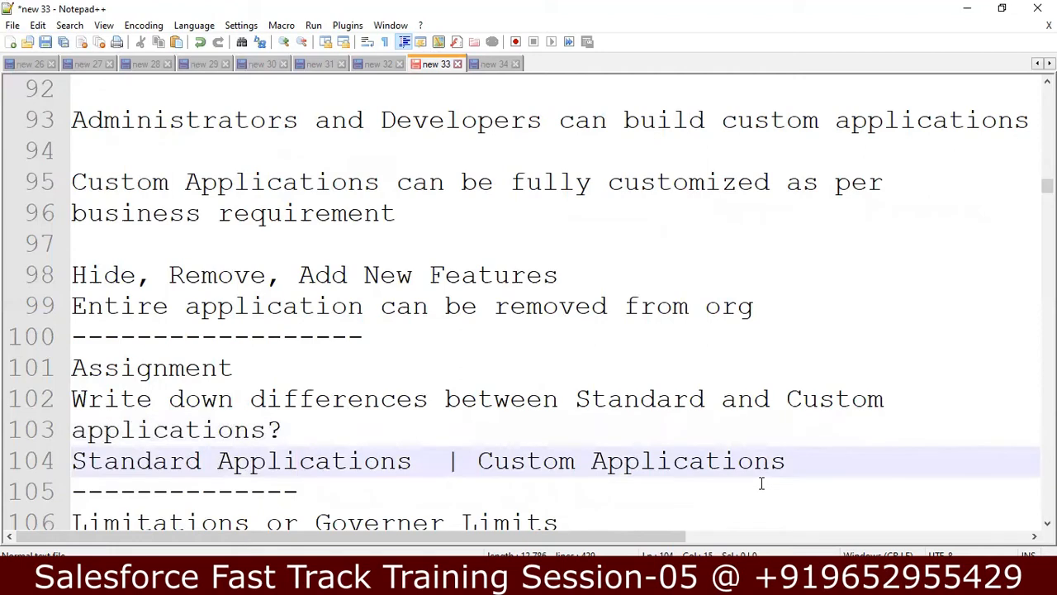
key(Up)
key(Right)
key(Right)
key(Right)
key(Right)
key(Right)
key(Right)
key(Right)
key(Right)
key(Right)
key(Right)
key(Right)
key(Right)
key(Right)
key(Right)
key(Right)
key(Right)
key(Right)
key(Right)
key(Right)
key(Right)
key(Right)
key(Right)
key(Right)
key(Right)
key(Right)
key(Right)
key(Right)
key(Right)
key(Right)
key(Right)
key(Down)
key(Down)
key(Down)
key(Down)
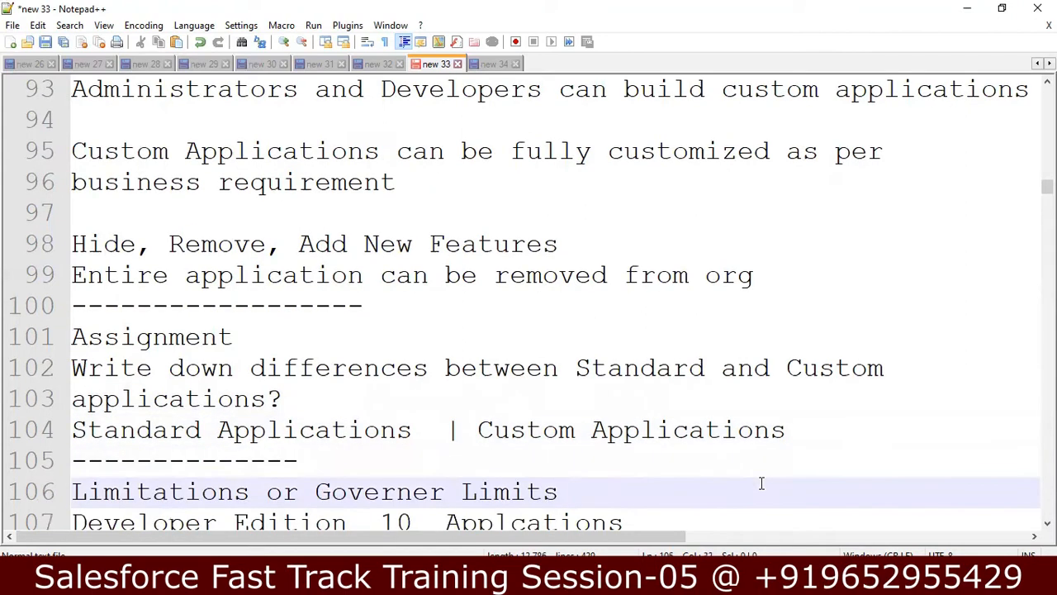
key(Down)
key(Down)
key(Down)
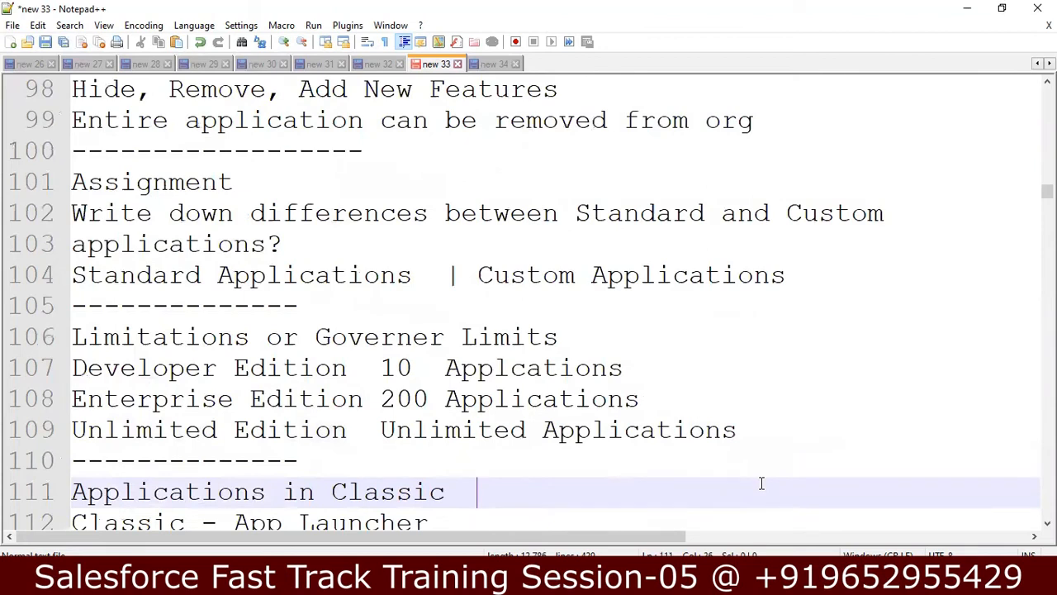
key(Down)
key(Down)
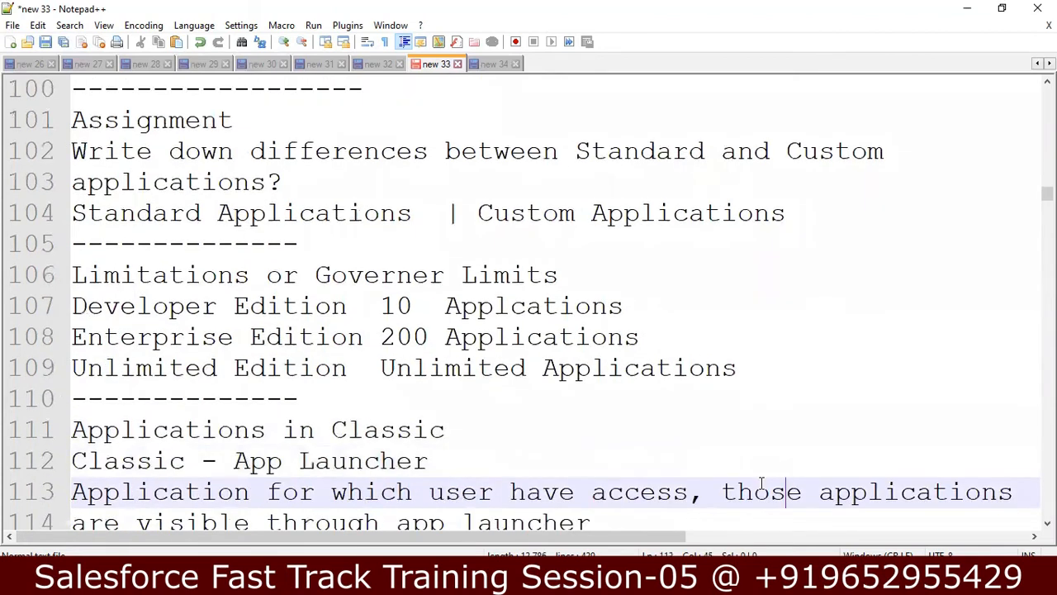
key(Up)
key(Up)
key(Up)
key(Up)
key(Up)
key(Up)
key(Up)
key(Up)
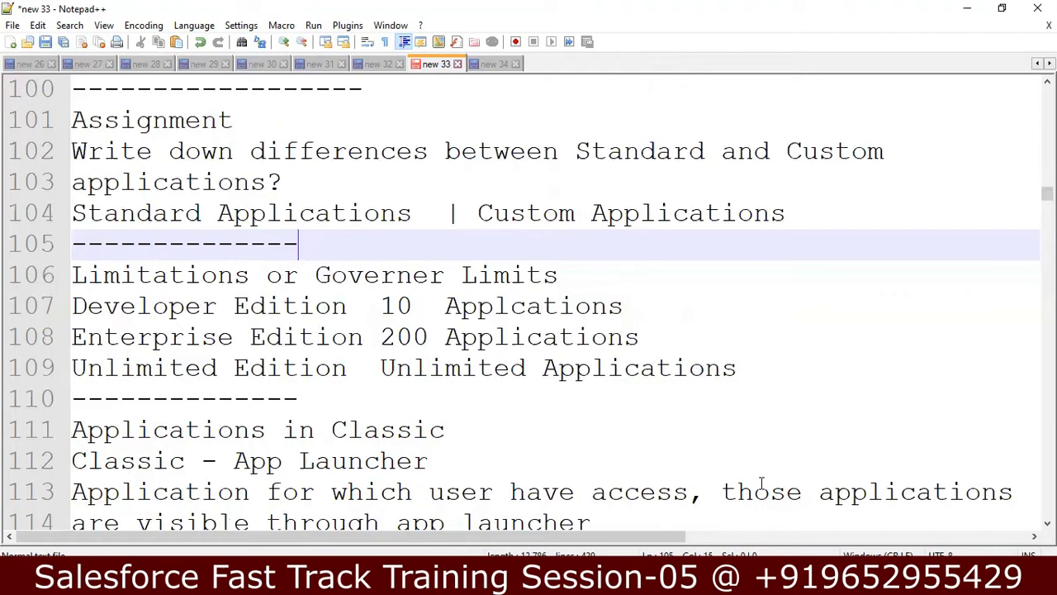
Step: Insert 'Custom' before 'Applications' on the Developer and Enterprise Edition lines 107–108
click(658, 297)
click(433, 306)
text(Custom)
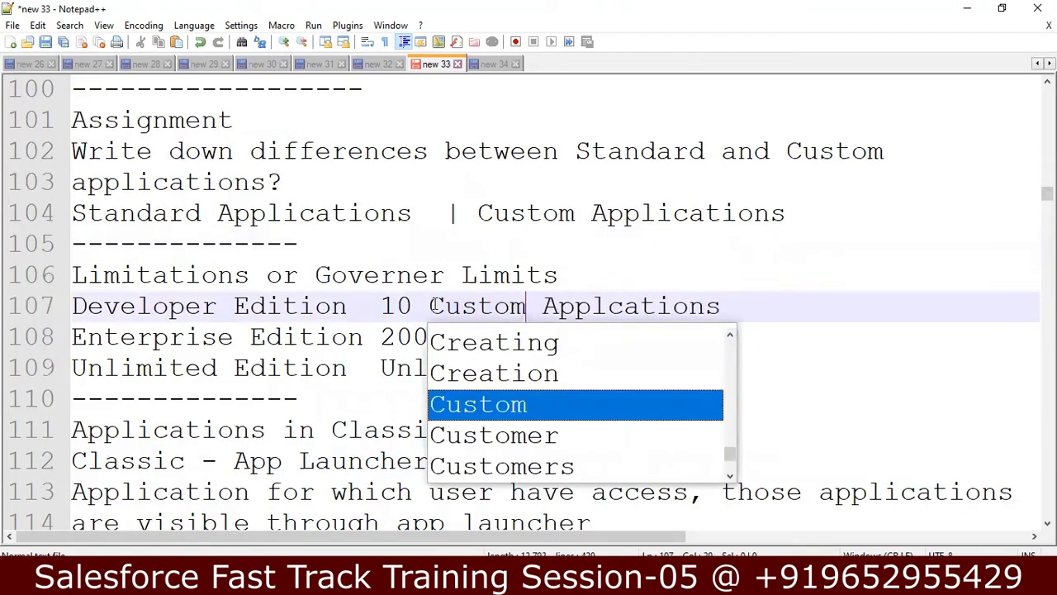
click(794, 293)
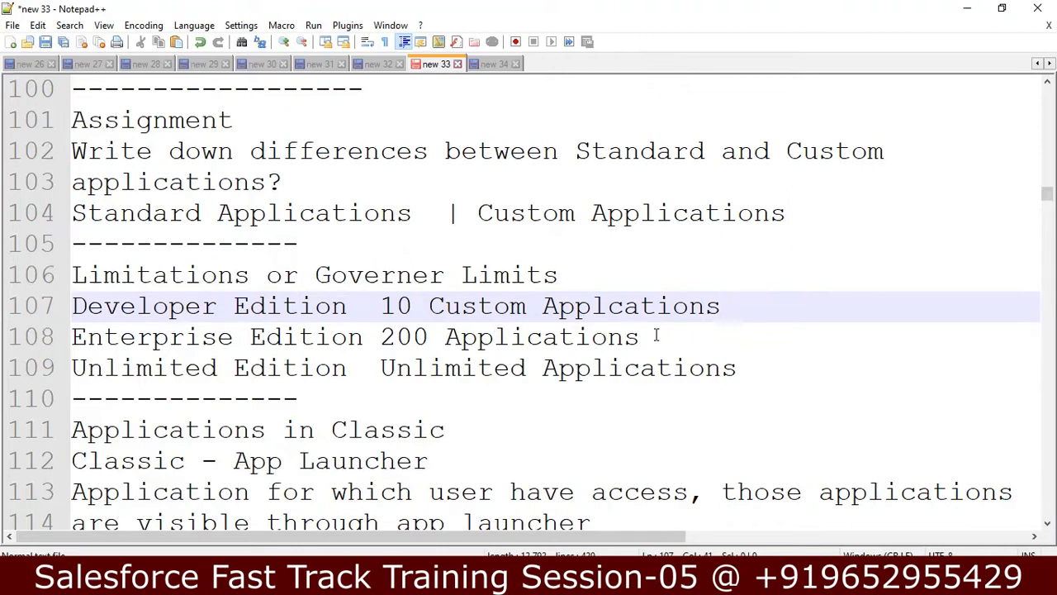
click(447, 336)
text(C)
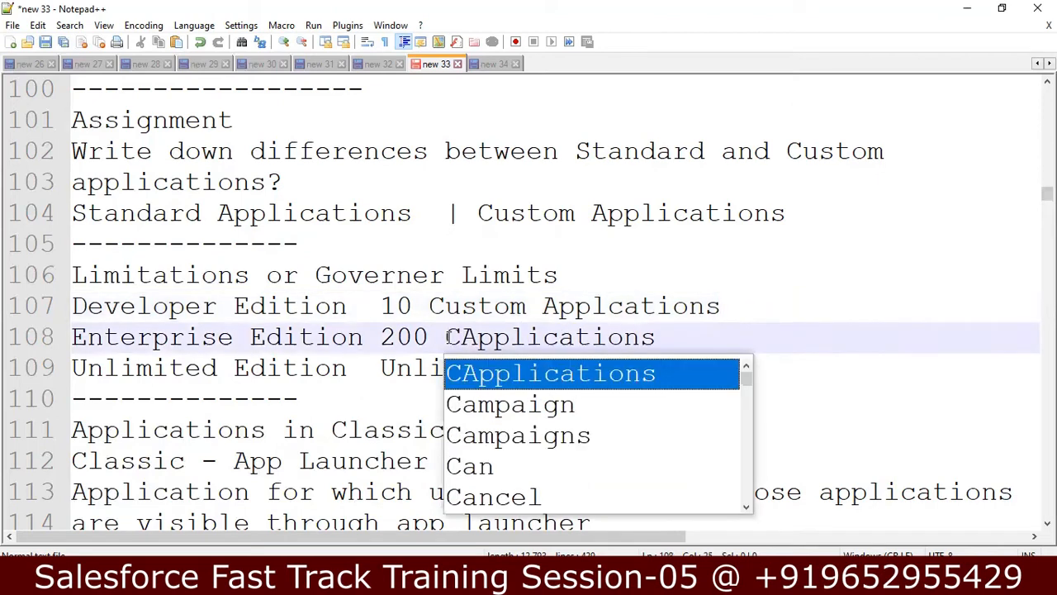
text(ustom)
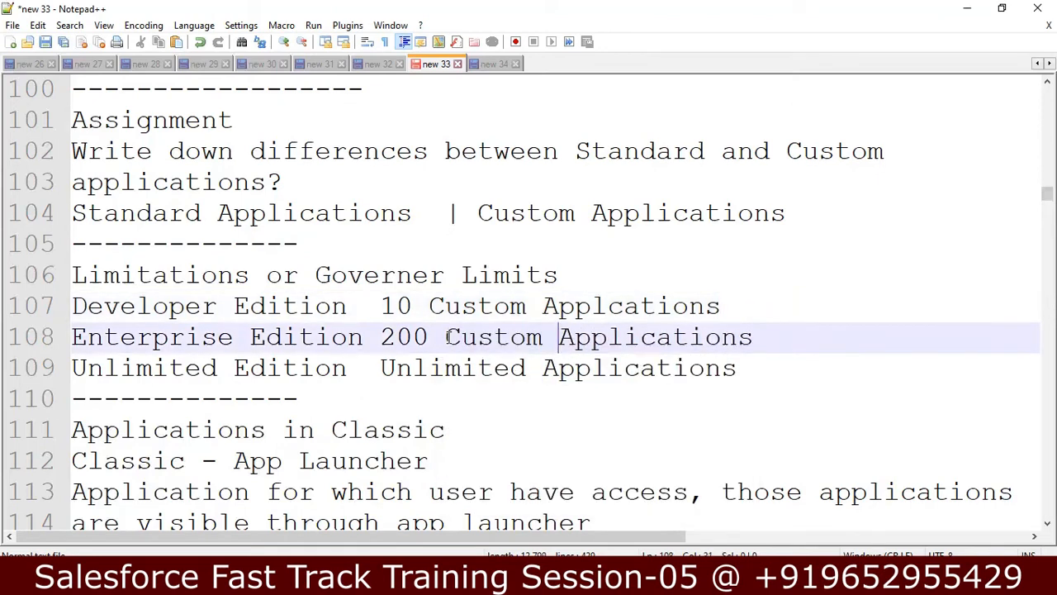
Step: Insert 'Custom' before 'Applications' on the Unlimited Edition line 109, fixing a typo
click(380, 367)
click(541, 369)
text(Cuto)
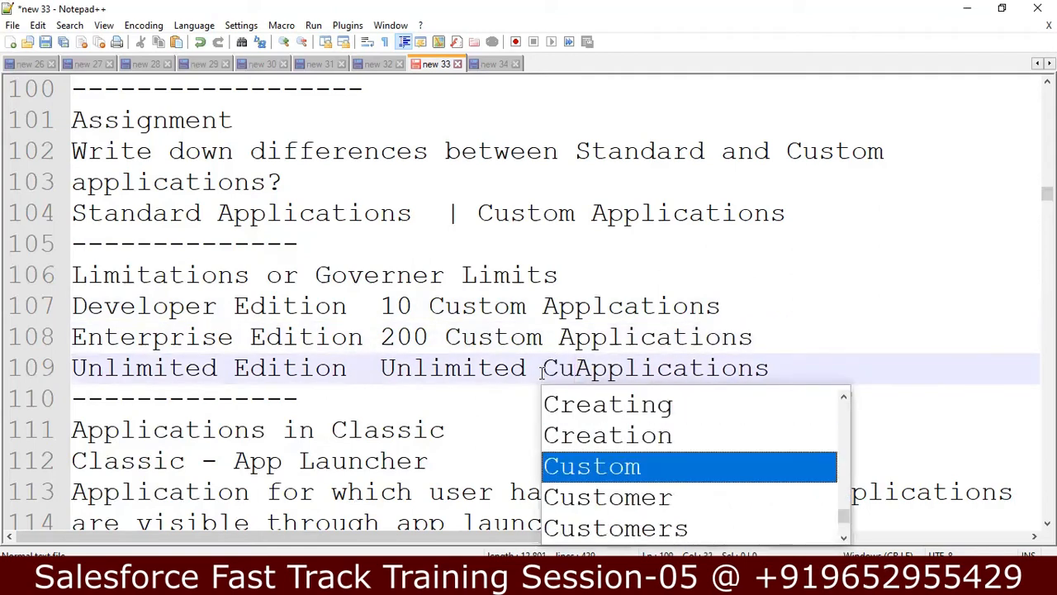
key(BackSpace)
key(BackSpace)
text(stom)
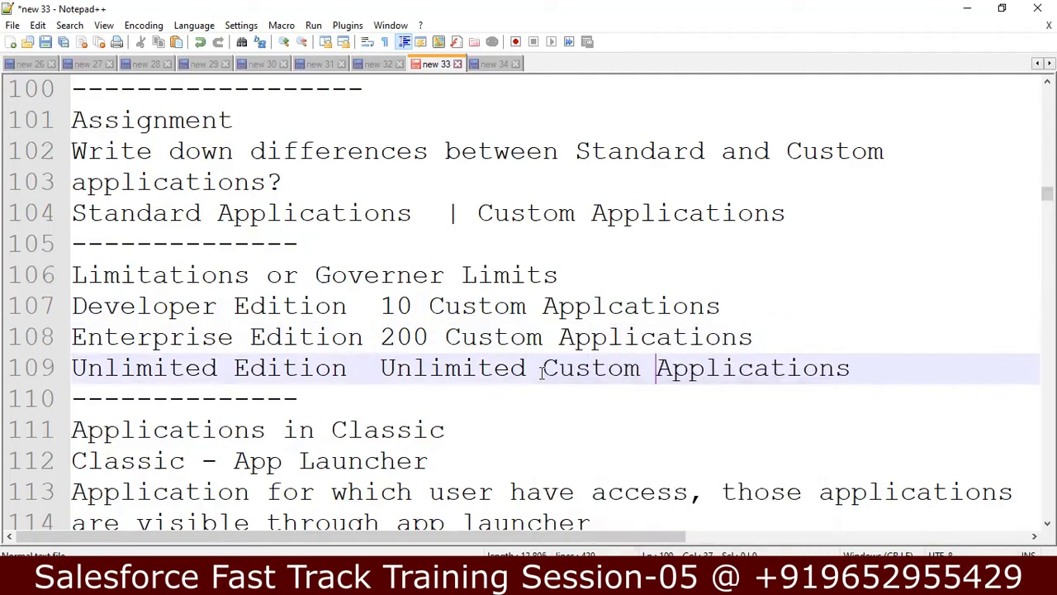
click(887, 369)
Step: Move down to the Checking Applications line, then switch to the Salesforce browser window
key(Down)
key(Down)
key(Down)
key(Down)
key(Down)
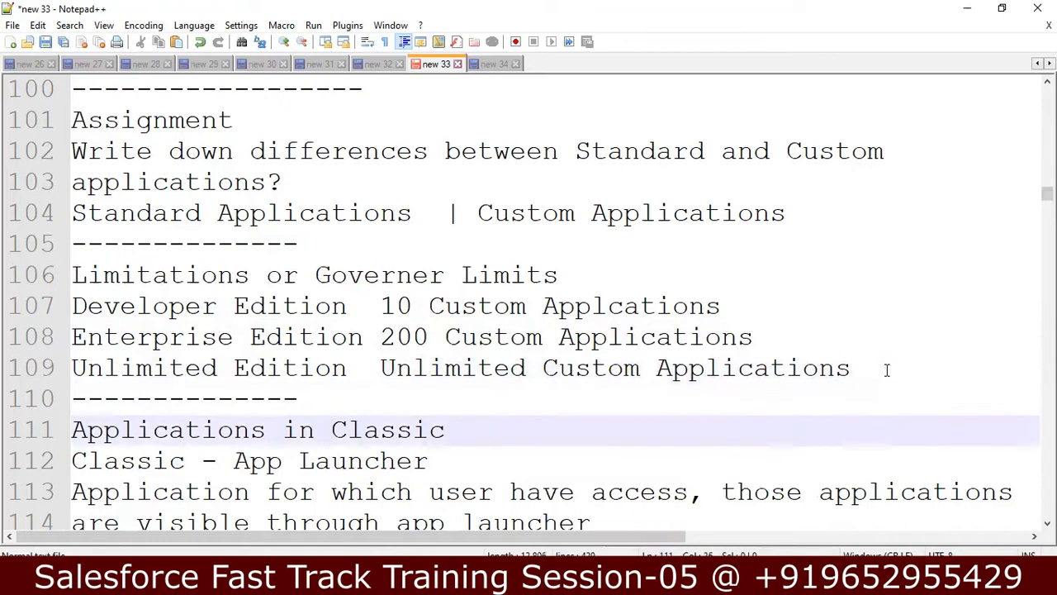
key(Down)
key(Down)
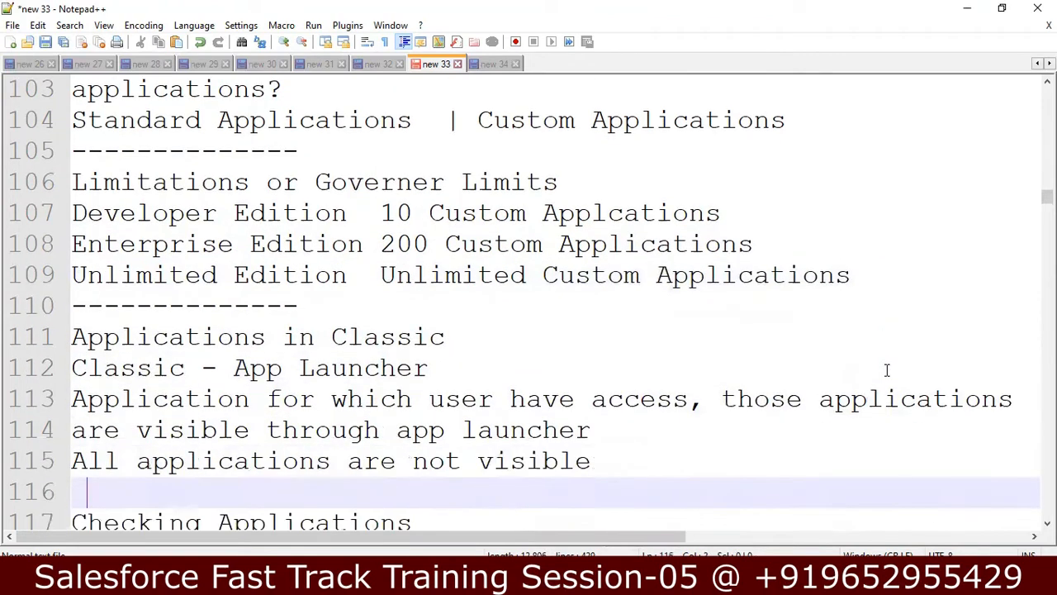
key(Down)
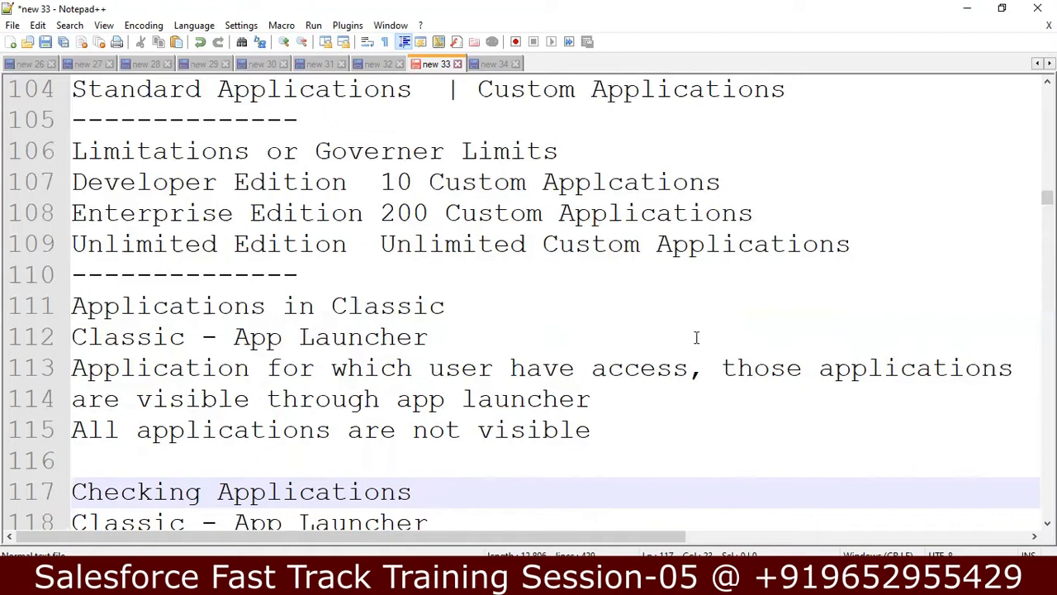
key(alt+Tab)
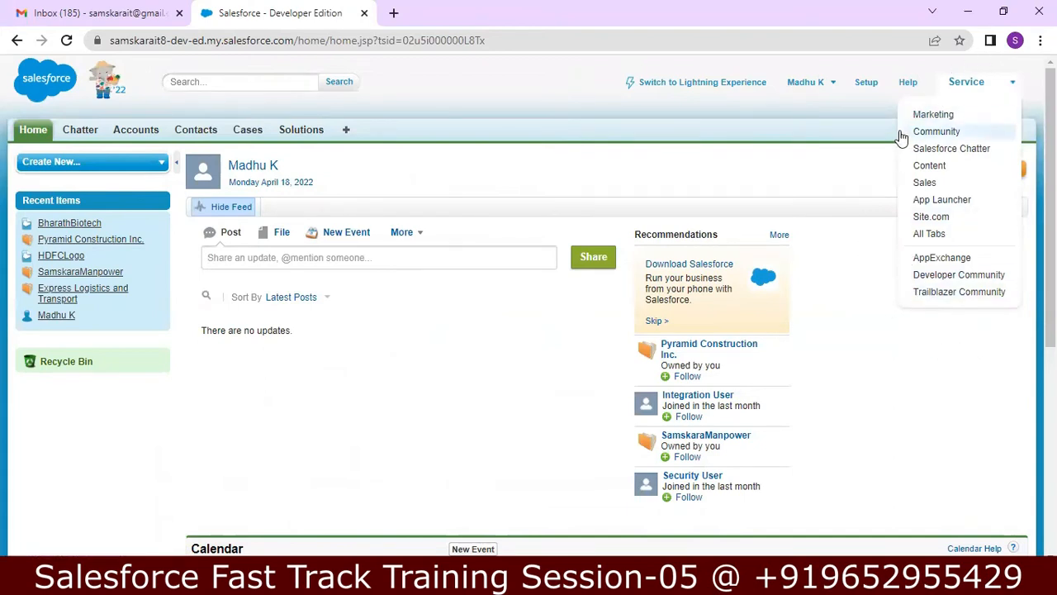
Step: Choose Content from the Force.com app menu, reopen the menu, and return to Notepad++
click(1011, 87)
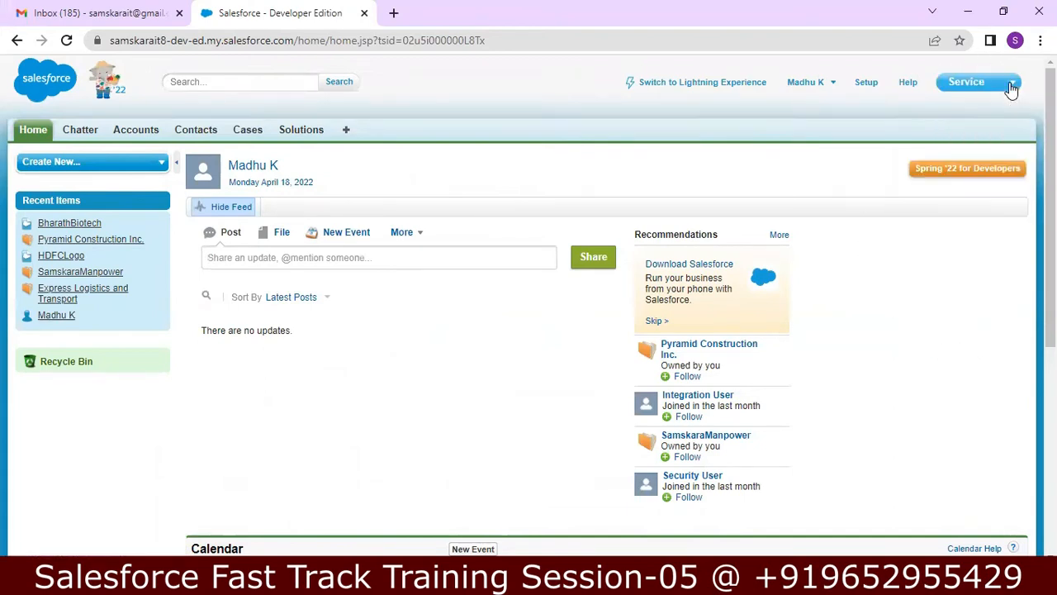
click(1007, 90)
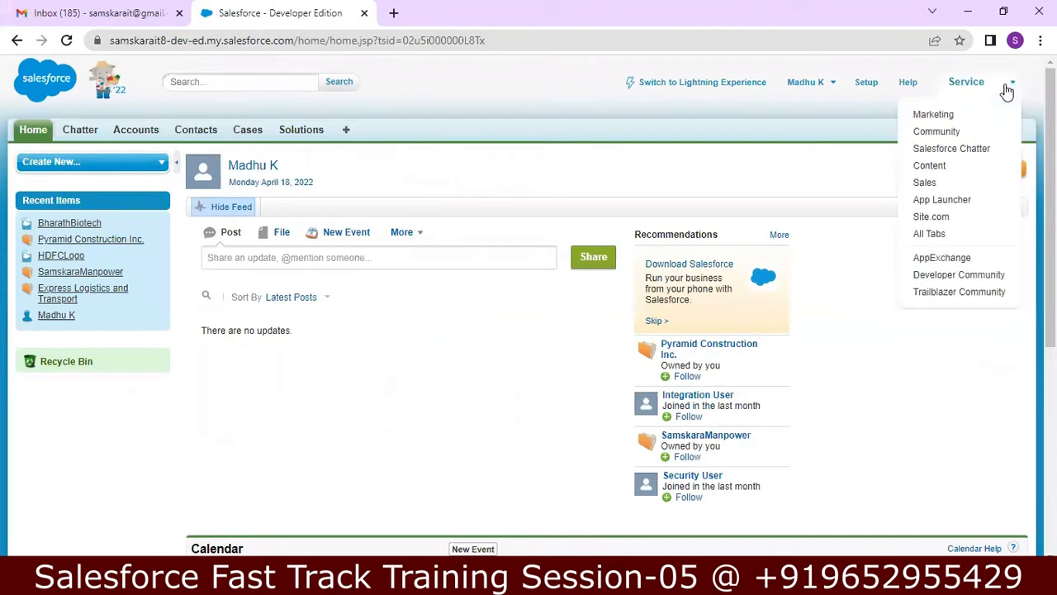
click(936, 164)
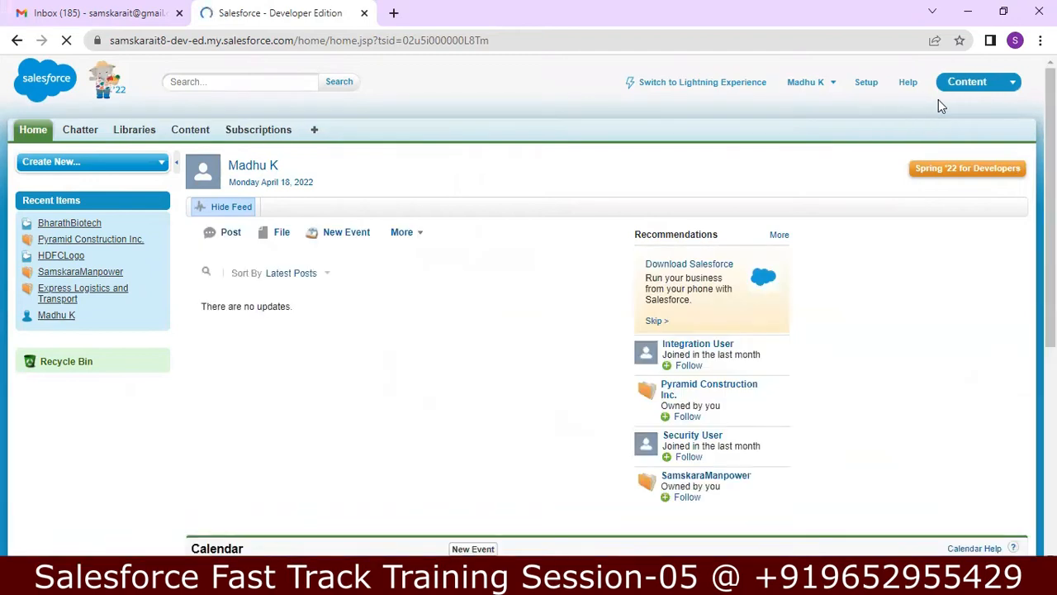
click(1015, 83)
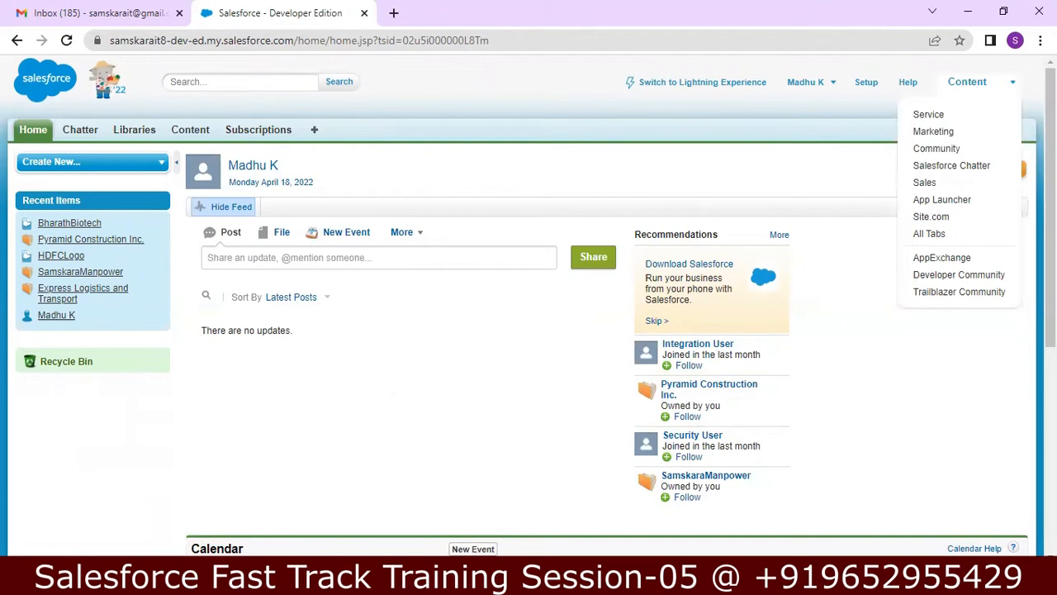
key(alt+Tab)
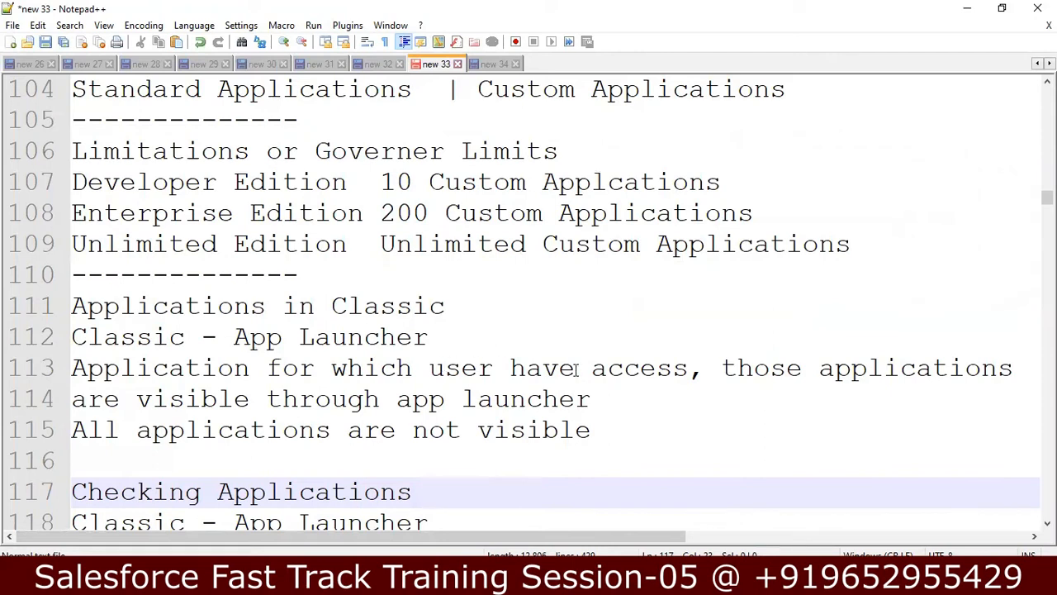
Step: Select the app launcher note lines 113–115 in Notepad++
click(690, 370)
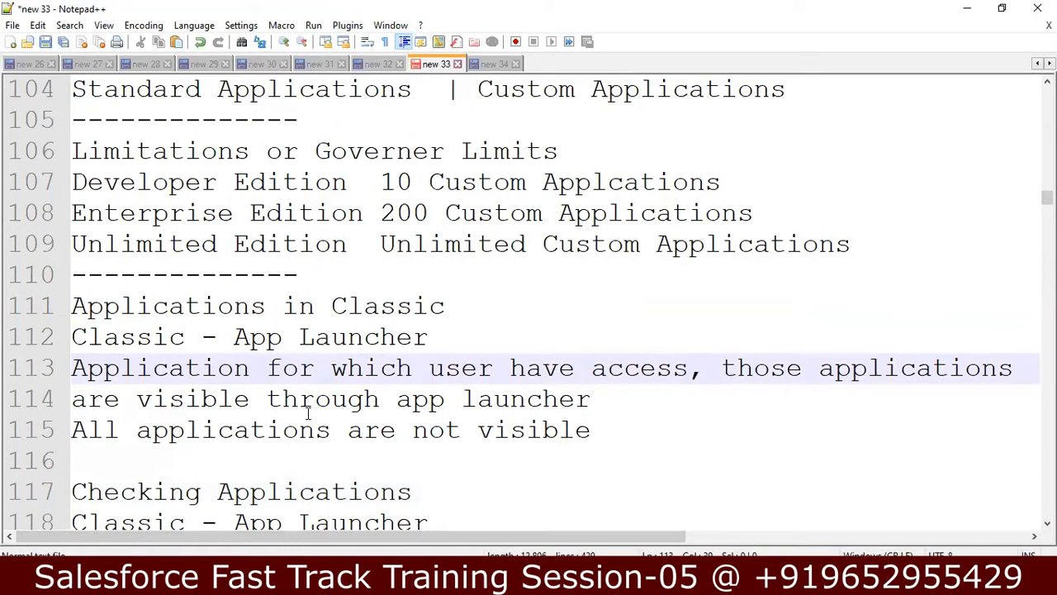
click(602, 433)
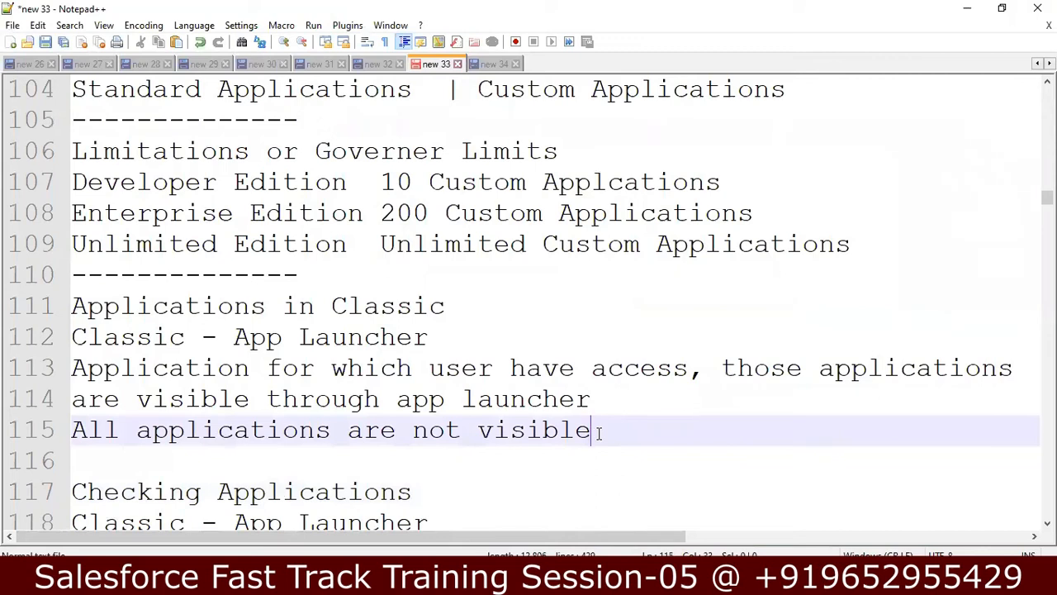
key(shift+Up)
key(shift+Up)
key(shift+Up)
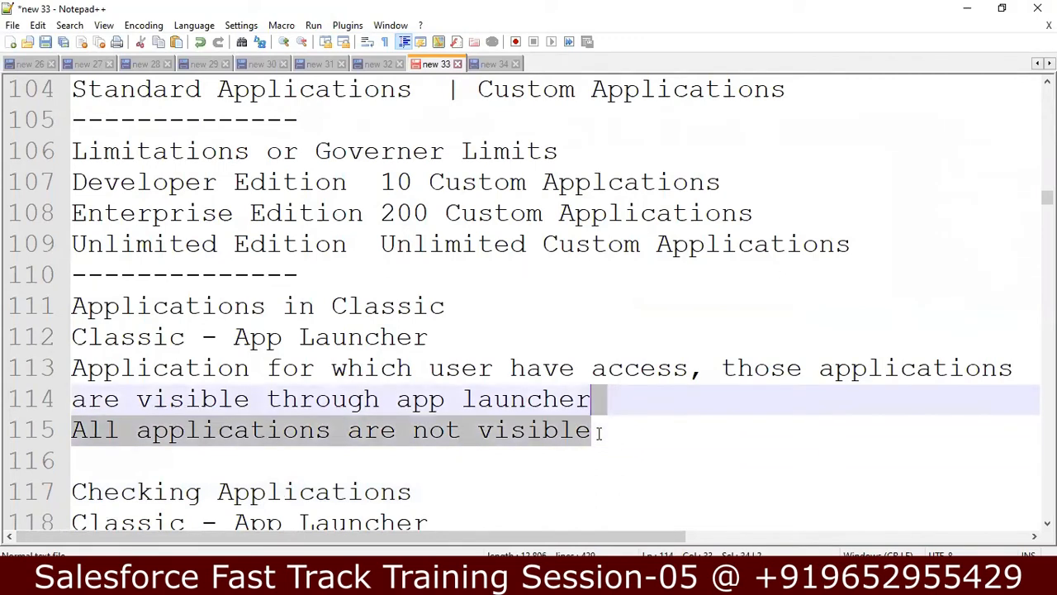
key(shift+Down)
key(shift+Home)
key(shift+Left)
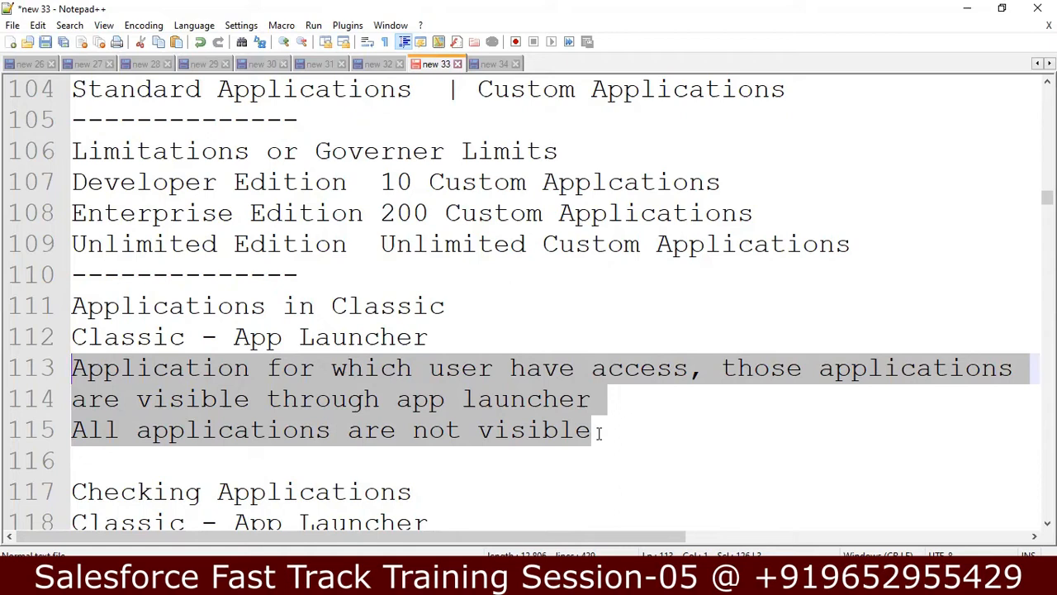
Step: Move through the Checking Applications and App Menu note lines, then switch to Salesforce
key(Down)
key(Down)
key(Down)
key(Down)
key(Down)
key(Down)
key(Down)
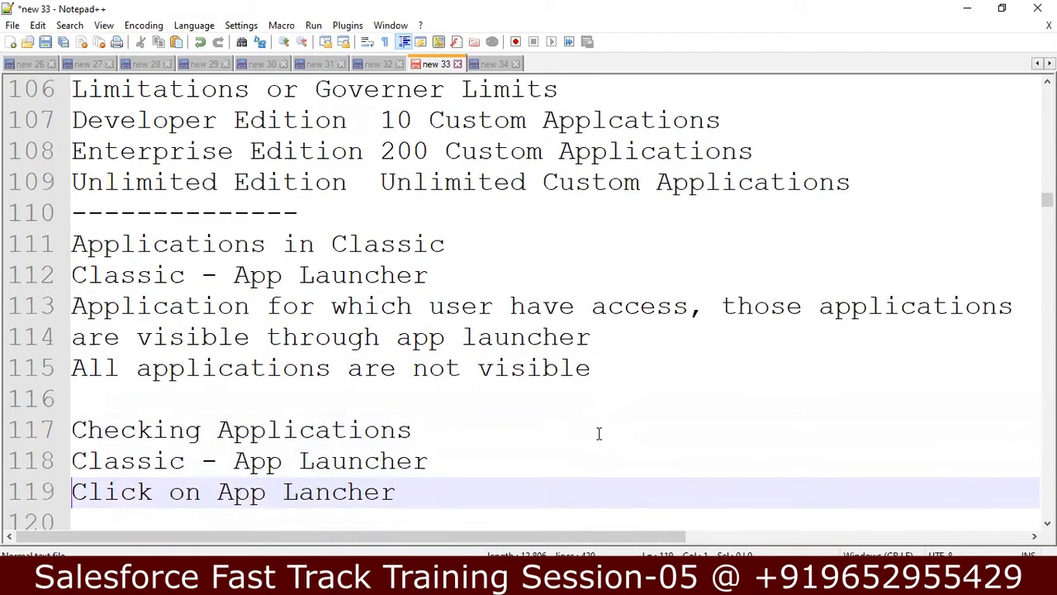
key(Up)
key(Up)
key(Up)
key(Down)
key(Down)
key(Down)
key(Down)
key(Down)
key(Down)
key(Down)
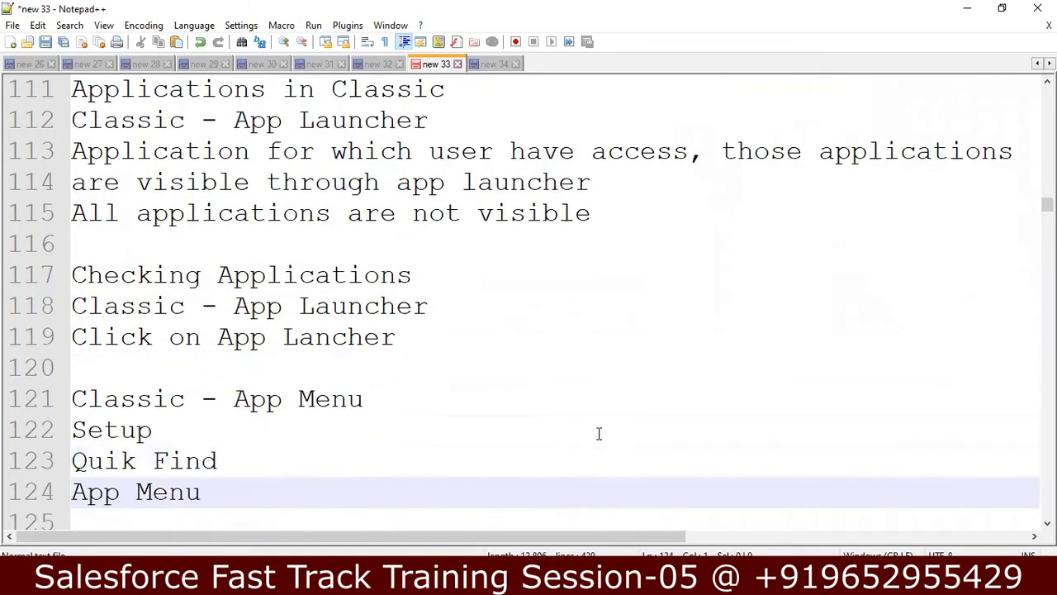
key(Up)
key(Up)
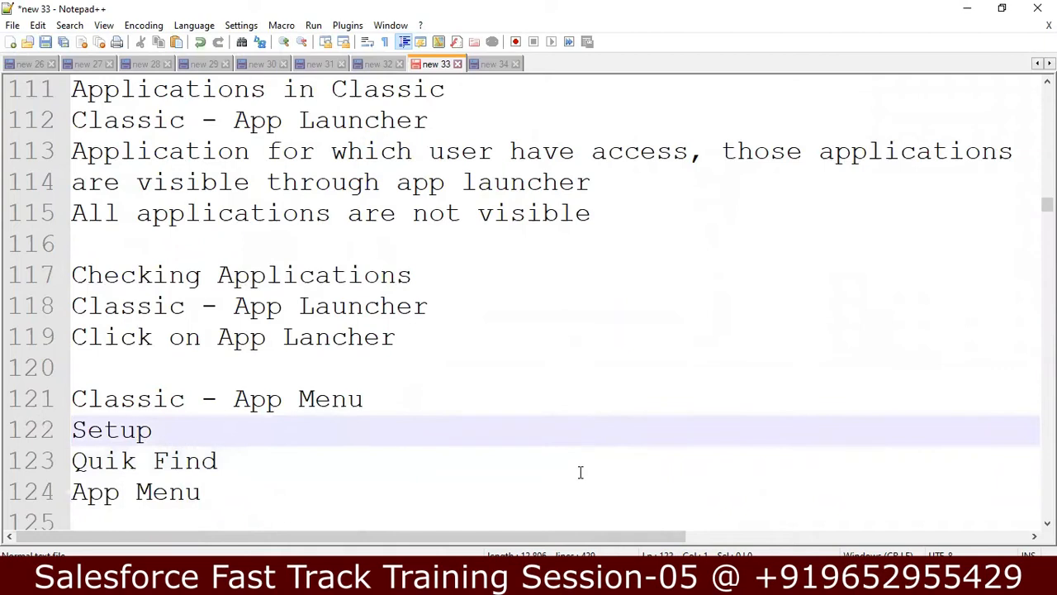
key(alt+Tab)
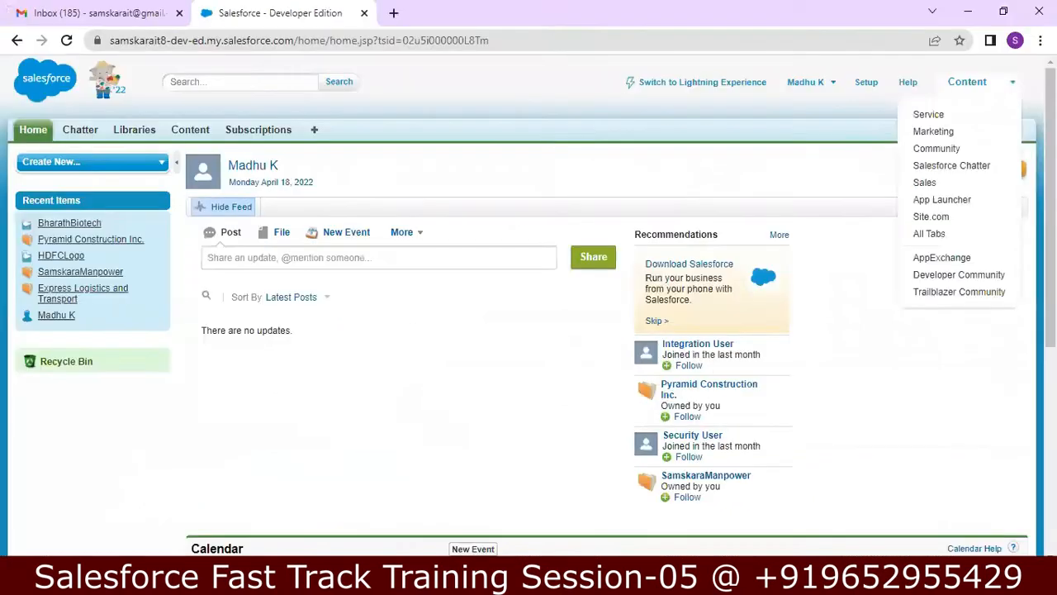
Step: Open the App Menu setup page from Setup via a Quick Find search for 'app menu'
click(866, 83)
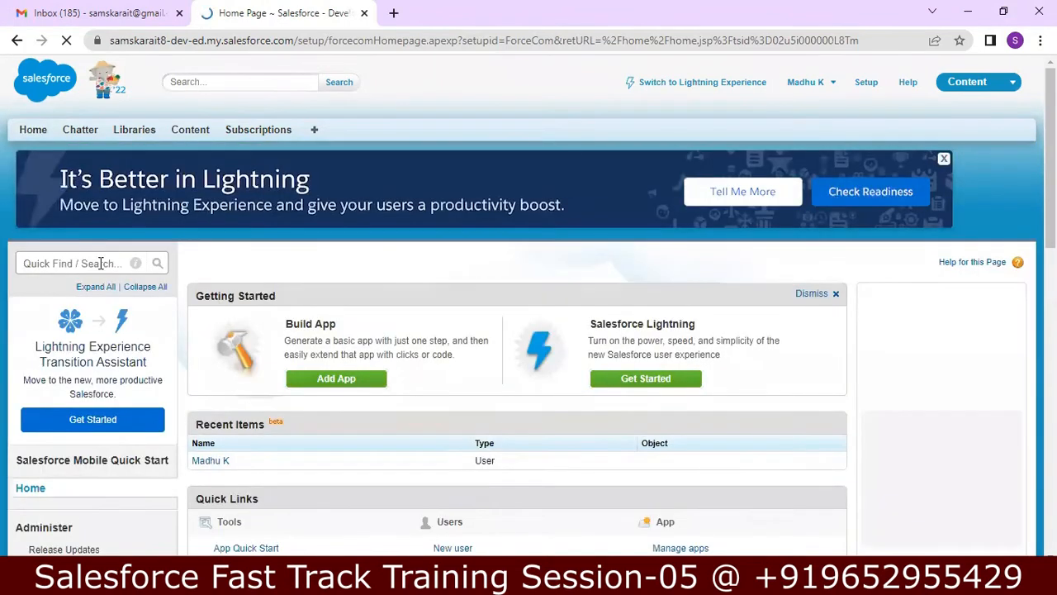
click(100, 263)
text(app menu)
click(70, 368)
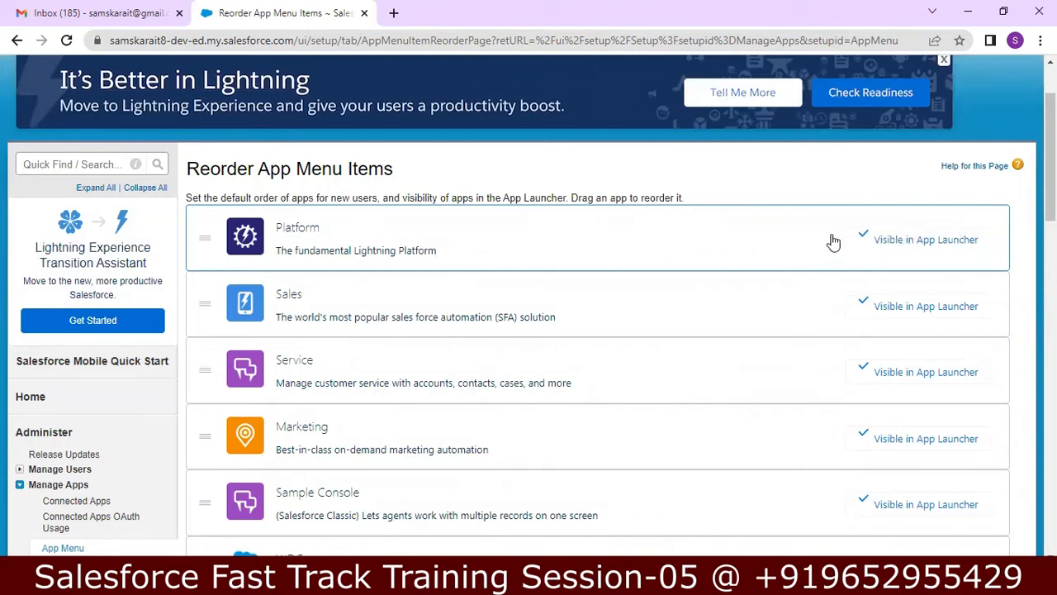
Step: Scroll through the Reorder App Menu Items list to check each app's App Launcher visibility
scroll(528, 304, down, 3)
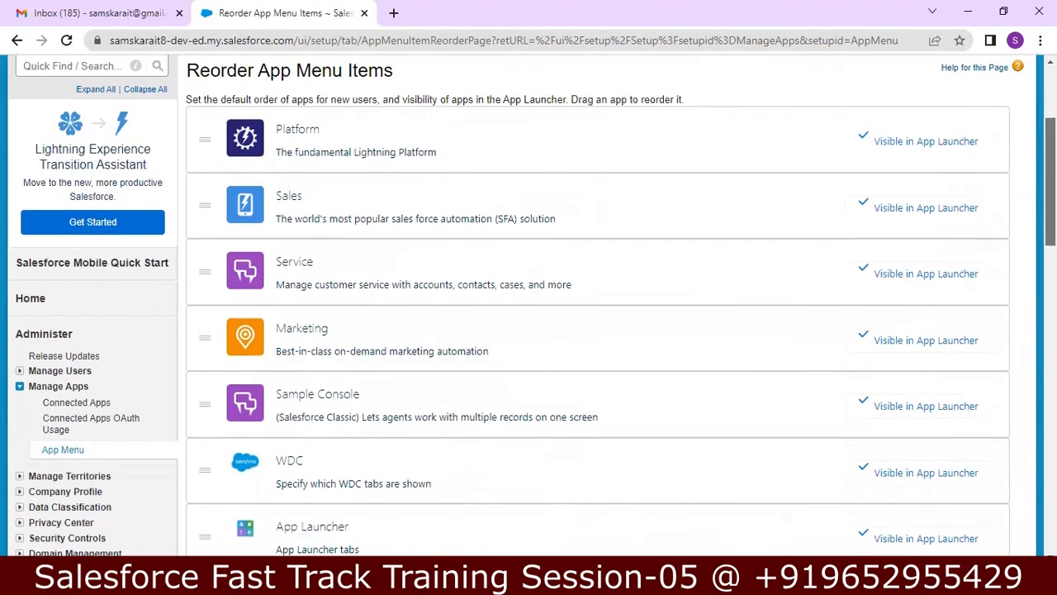
scroll(529, 304, down, 5)
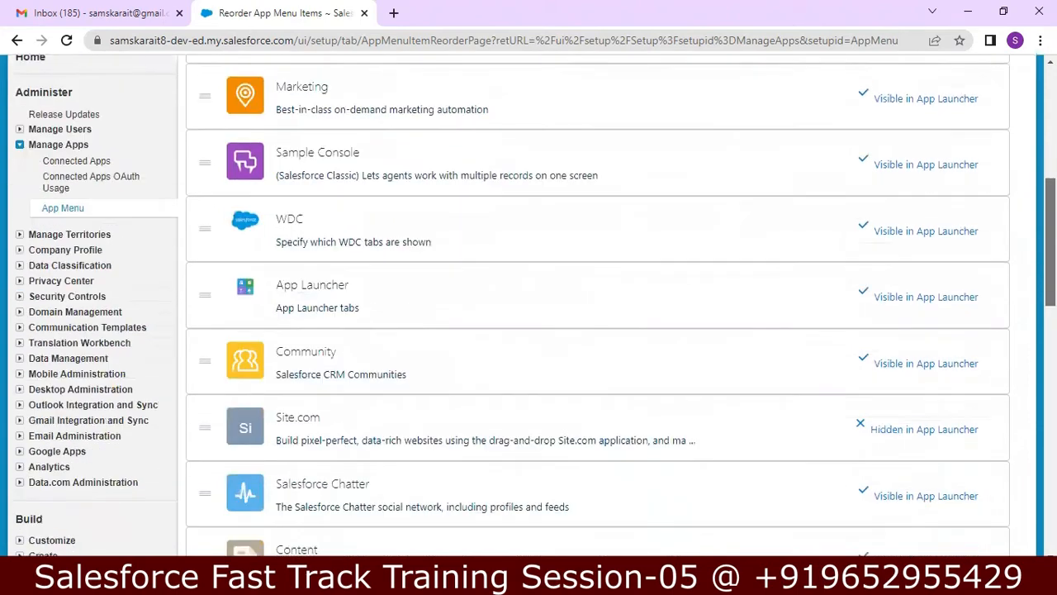
scroll(528, 304, down, 3)
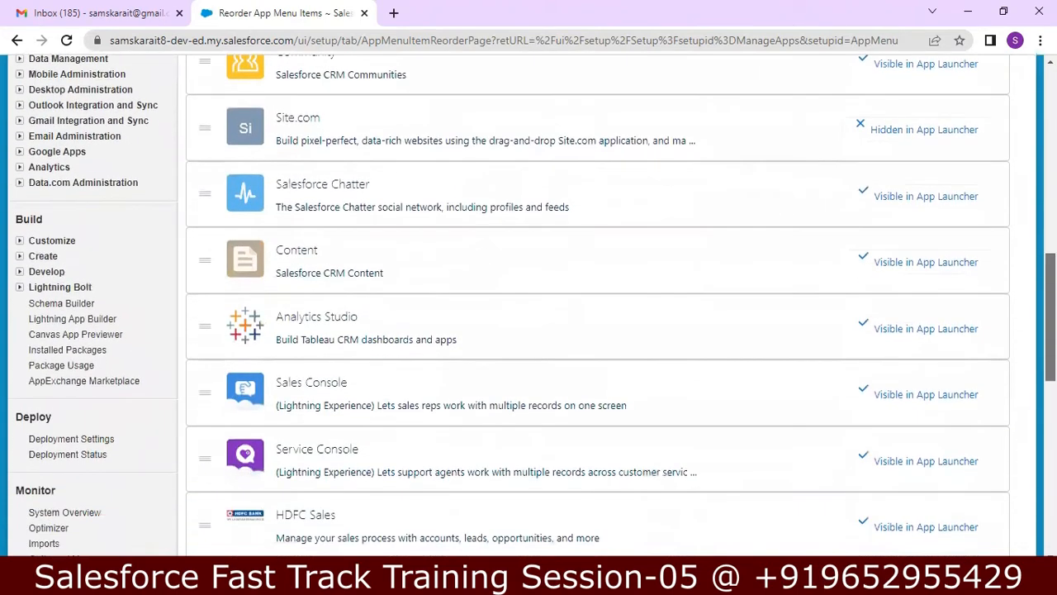
scroll(529, 304, down, 4)
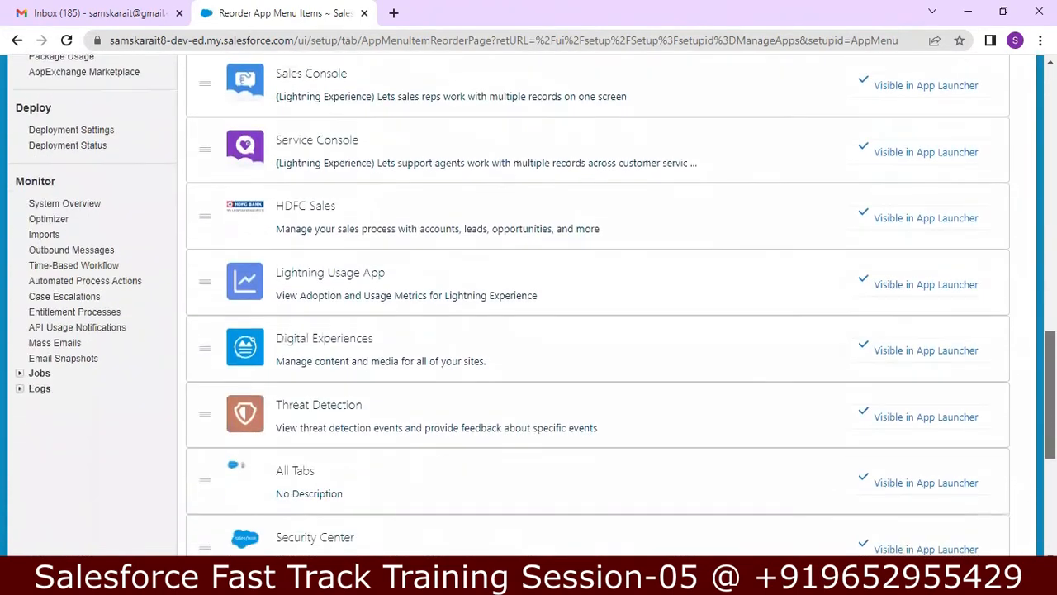
scroll(528, 304, down, 4)
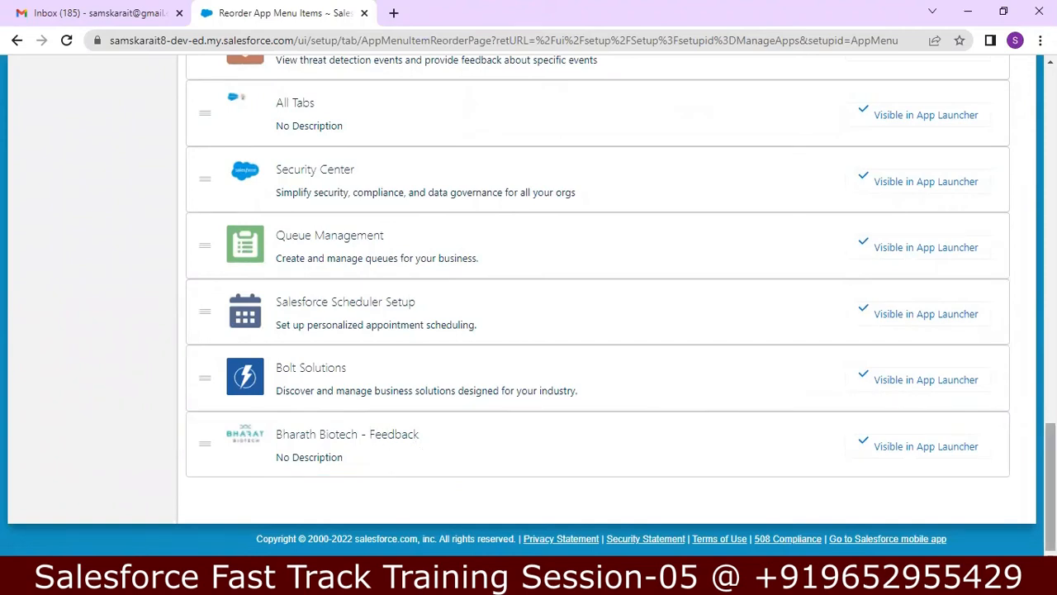
scroll(528, 297, up, 3)
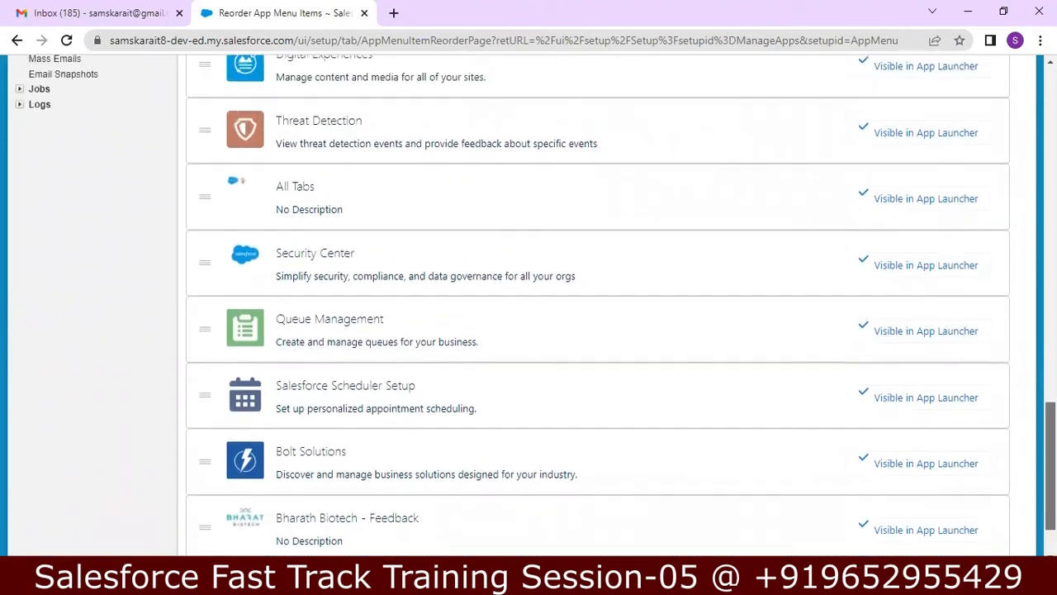
scroll(529, 297, up, 15)
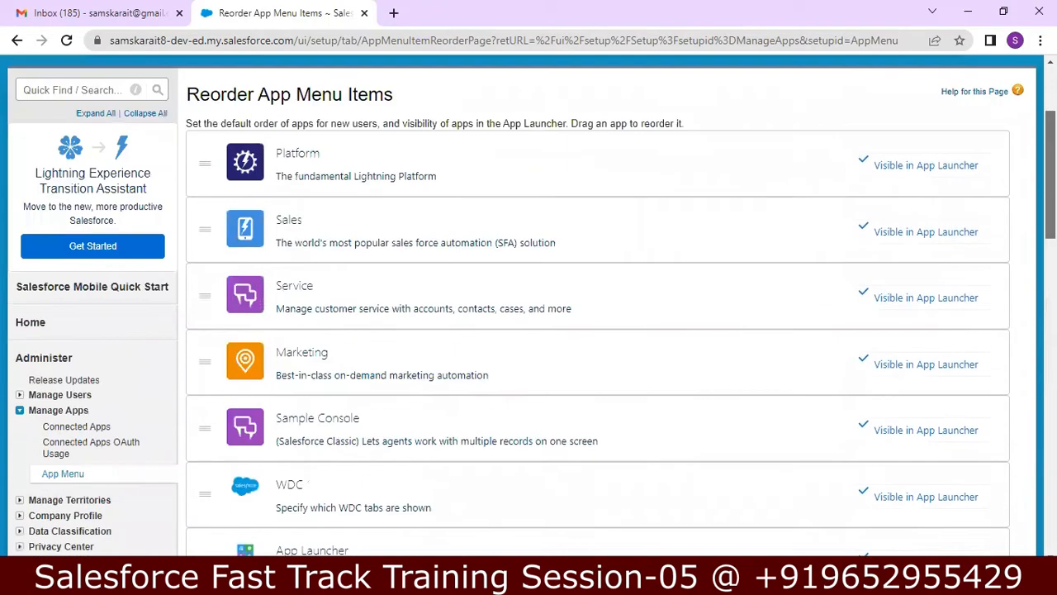
scroll(529, 297, up, 2)
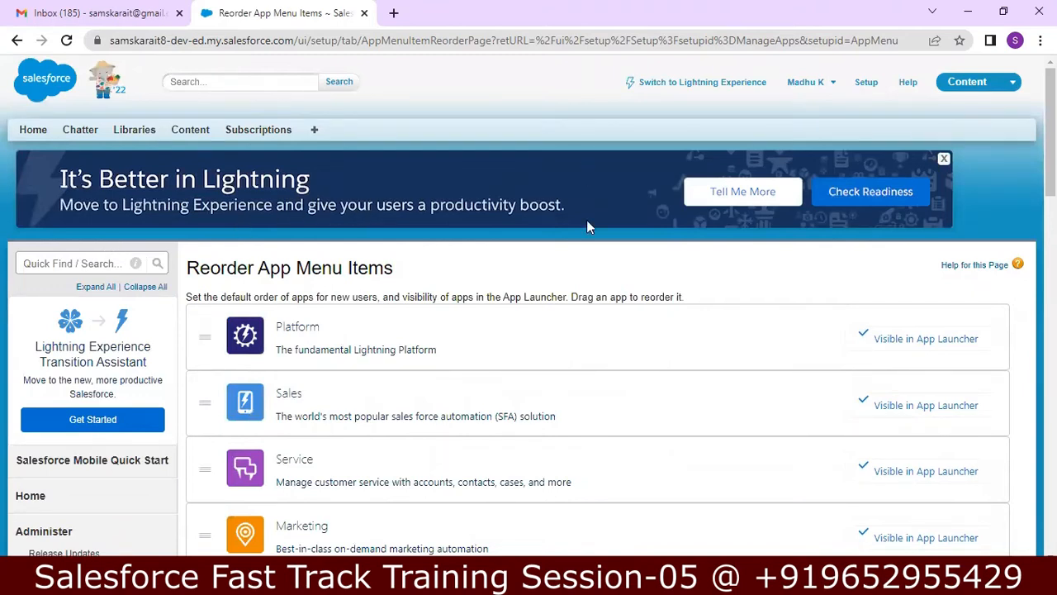
Step: Add a blank line after line 130, above the App Launcher check steps, then return to Chrome
key(alt+Tab)
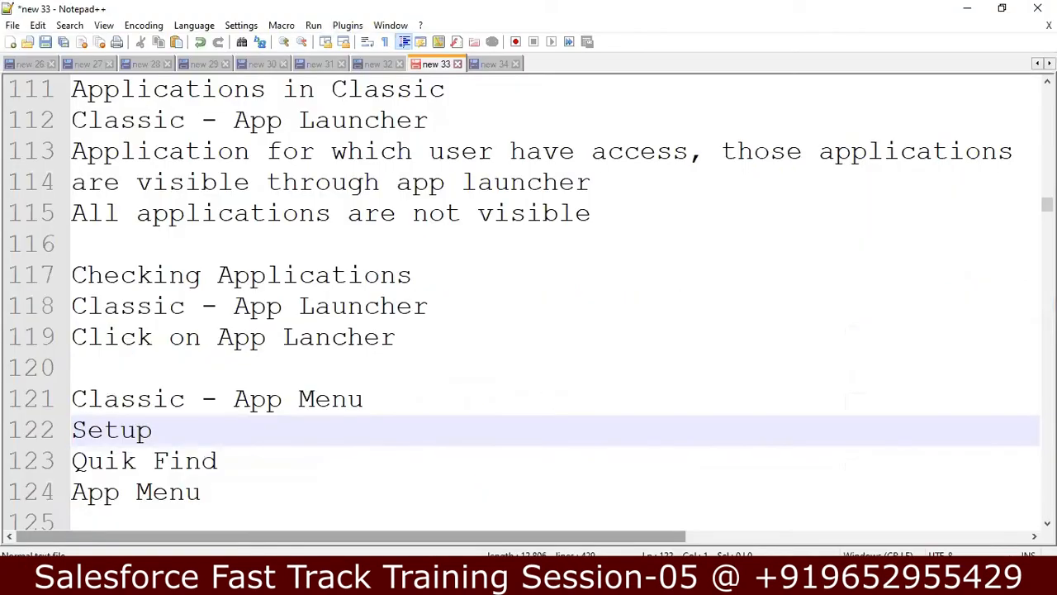
click(485, 398)
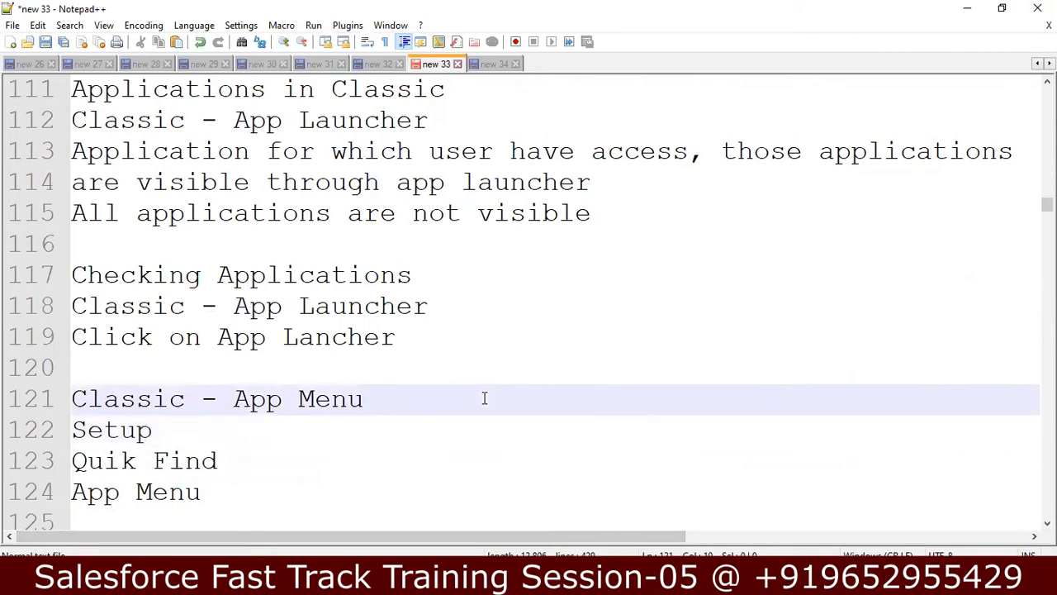
key(Down)
key(Down)
key(Down)
key(Down)
key(Down)
key(Down)
key(Down)
key(Down)
key(Down)
key(Down)
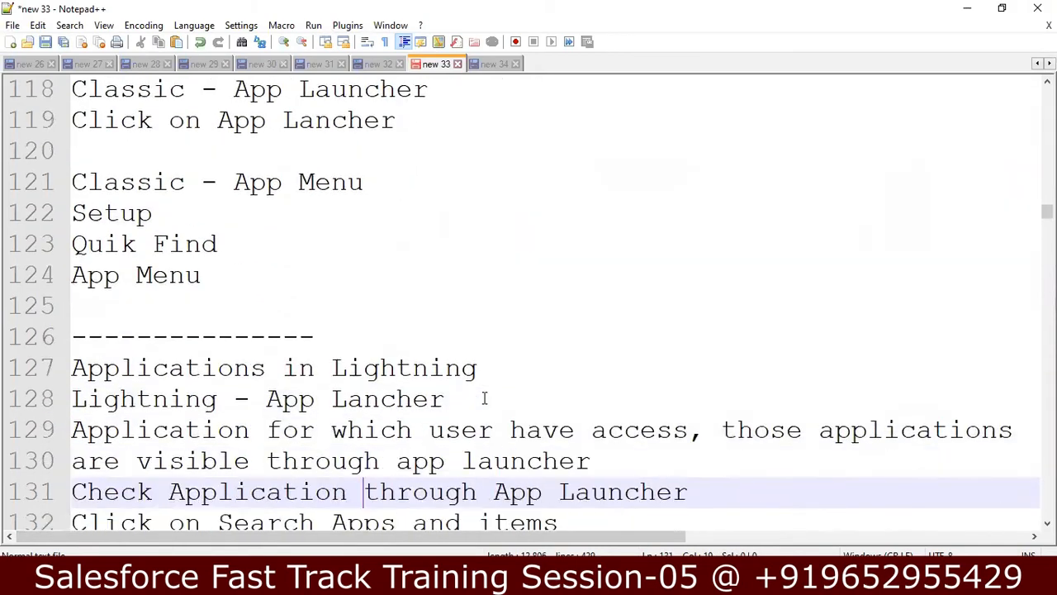
key(Down)
key(Down)
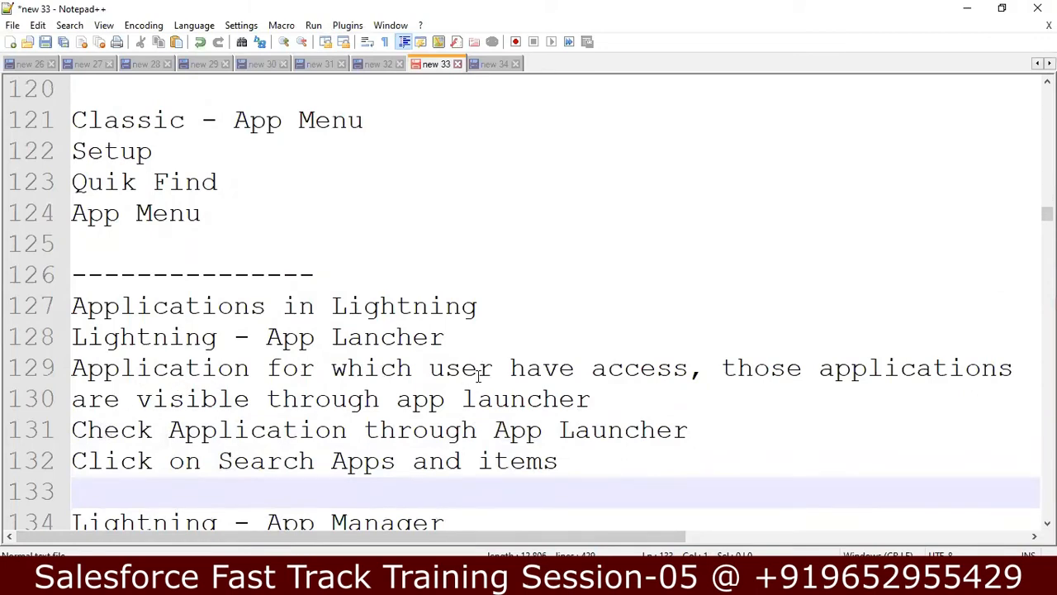
click(627, 399)
key(Return)
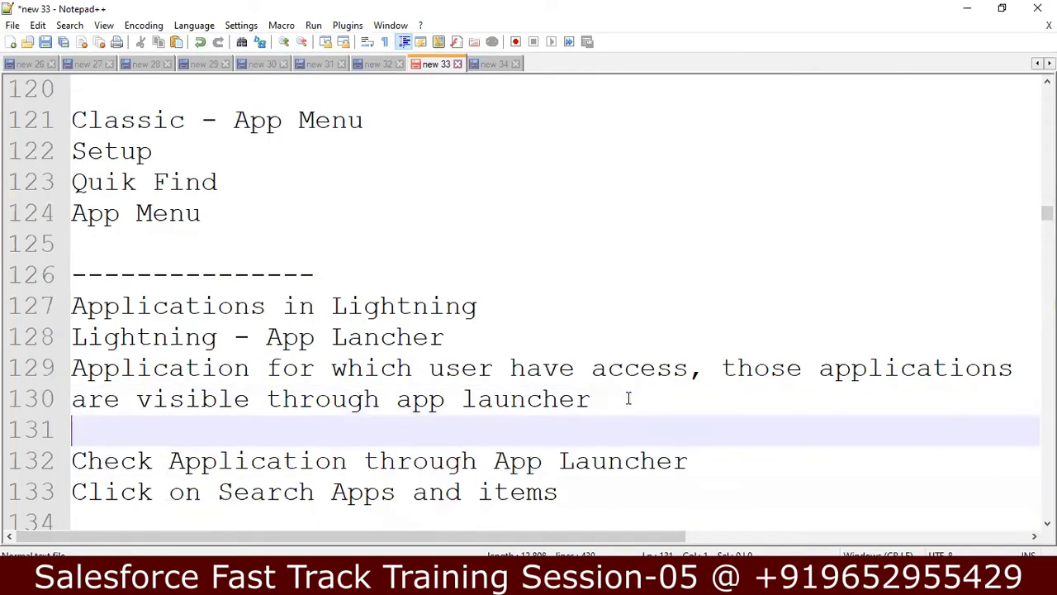
key(Down)
key(Down)
key(Down)
key(Down)
key(Down)
key(Down)
key(Down)
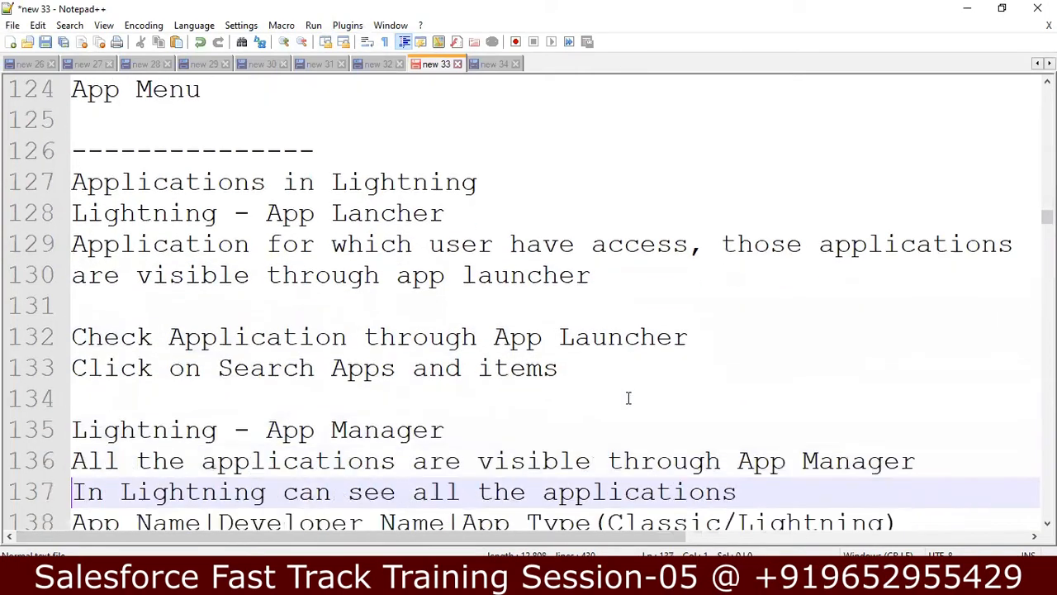
key(Down)
key(Down)
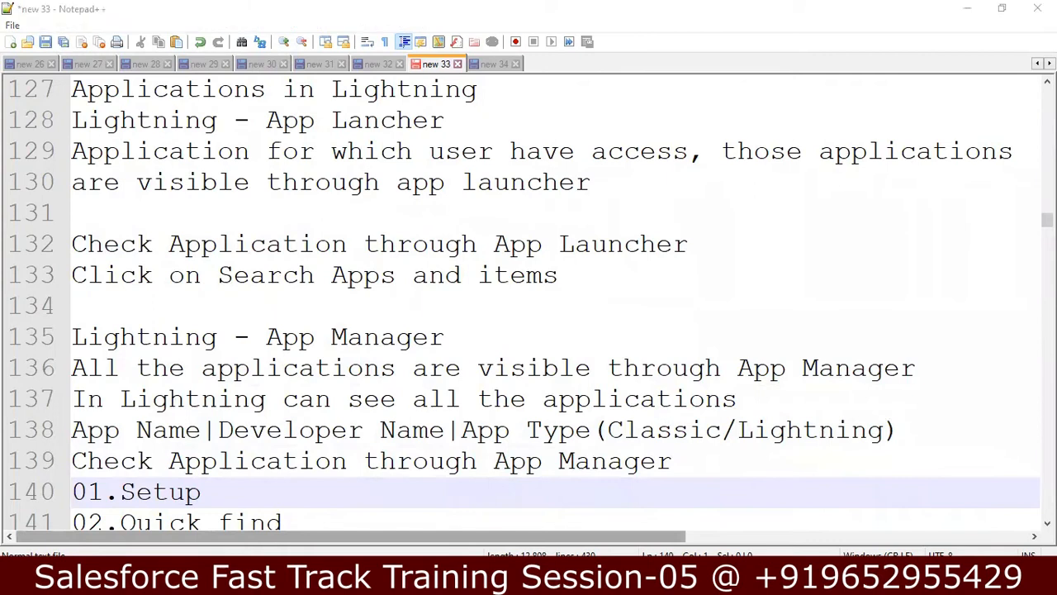
key(alt+Tab)
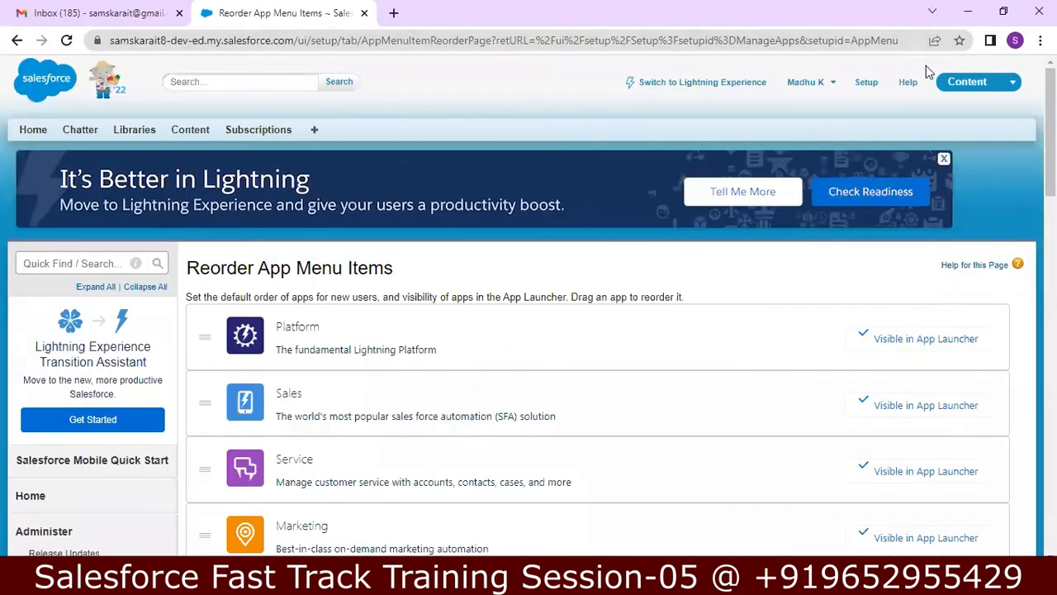
Step: Switch to Lightning Experience, dismiss the MFA notice, view all apps, then reopen Notepad++
click(730, 85)
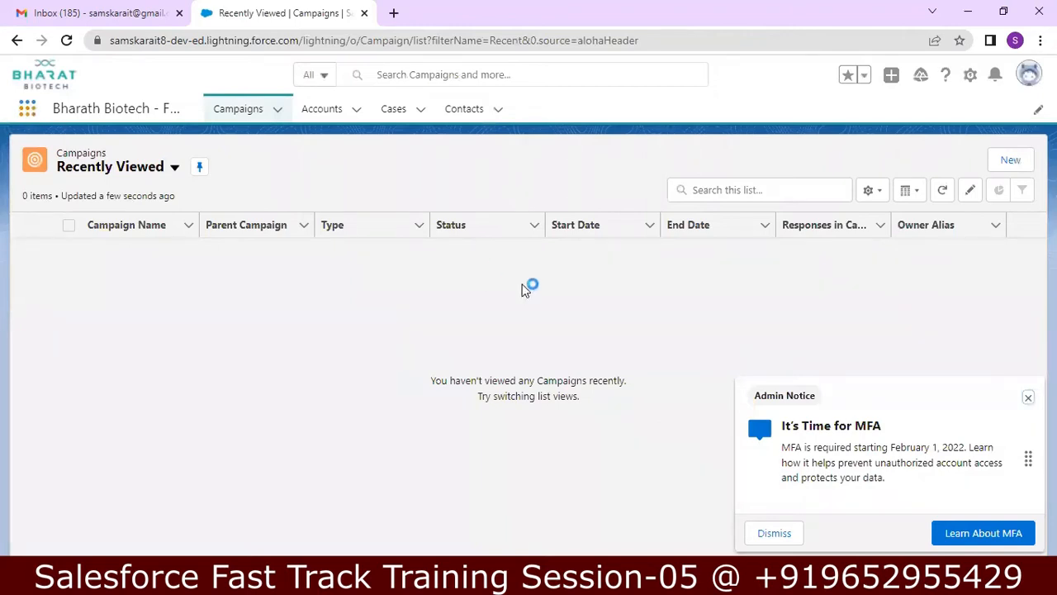
click(1028, 398)
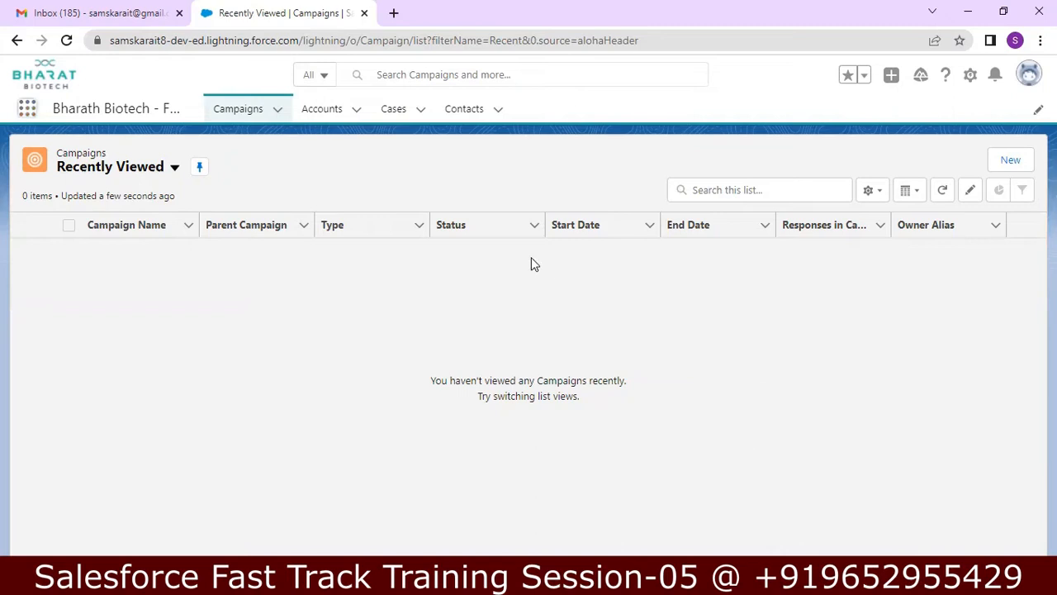
click(28, 108)
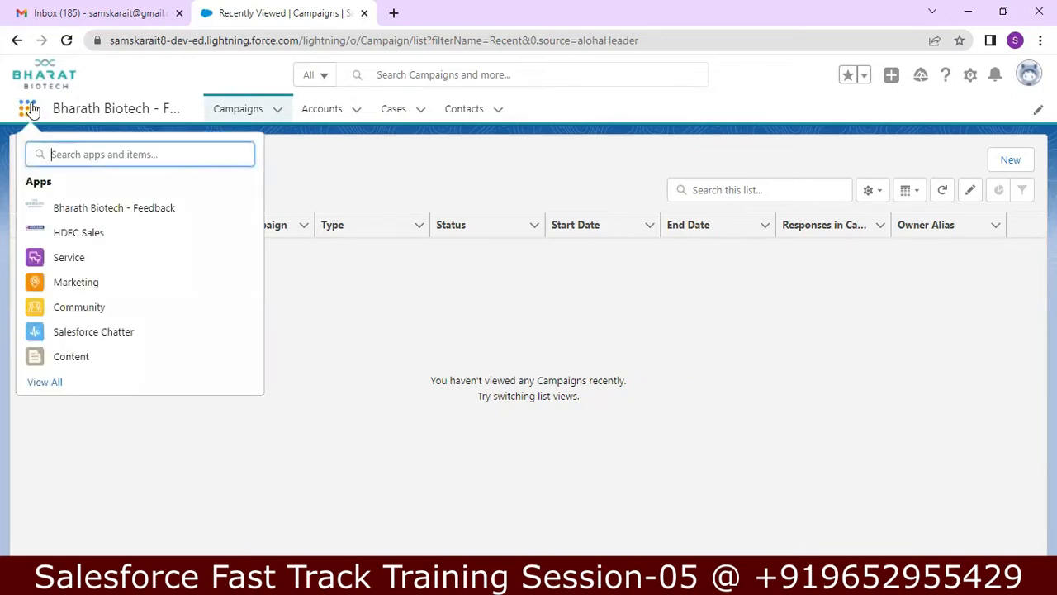
click(41, 382)
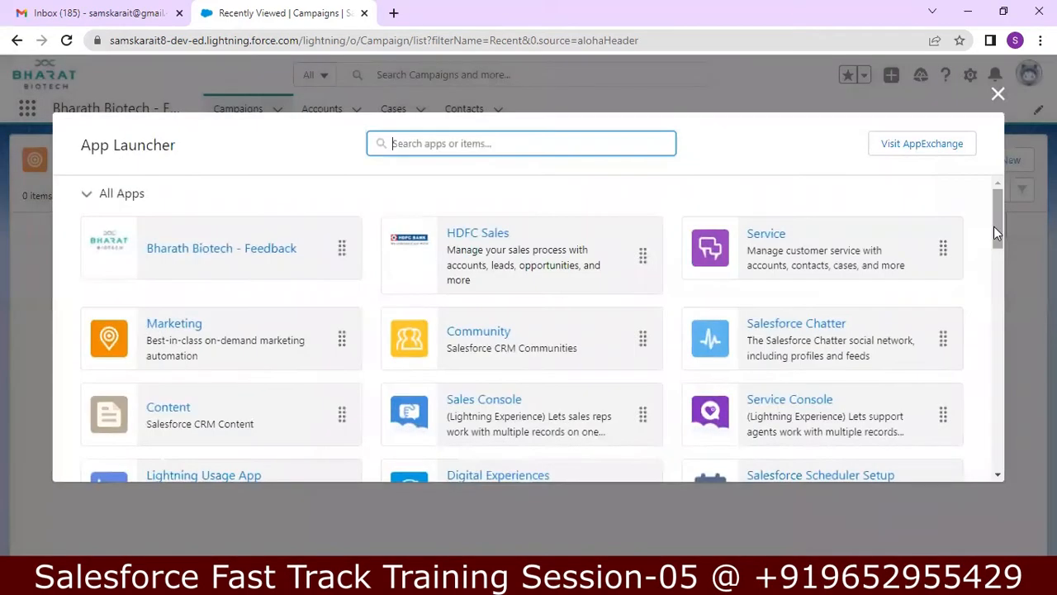
mouse_move(1002, 216)
mouse_down()
mouse_move(997, 285)
mouse_move(1017, 189)
mouse_move(1015, 291)
mouse_move(1015, 220)
mouse_up()
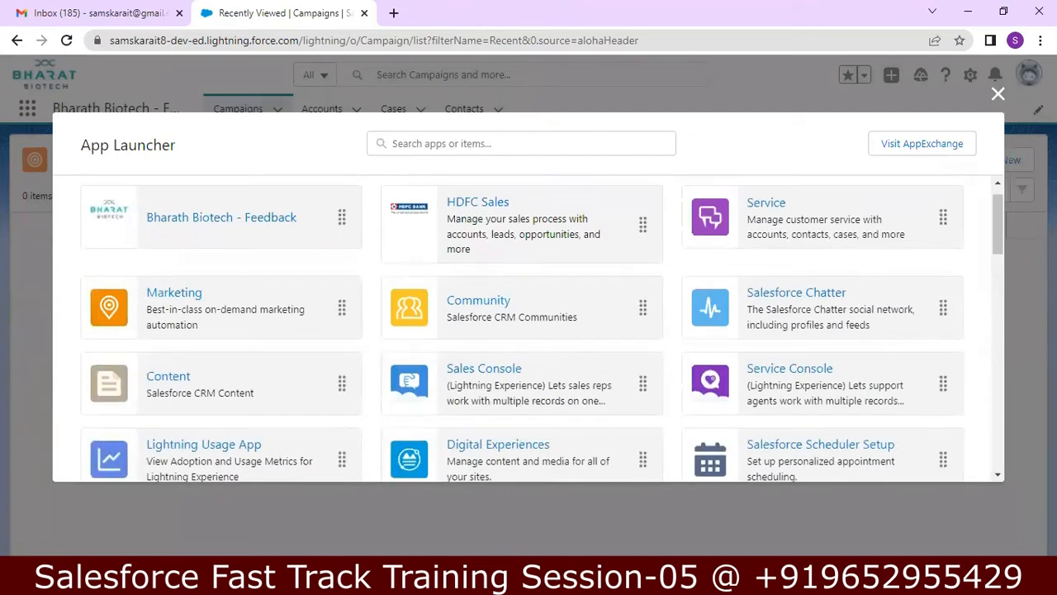
click(999, 96)
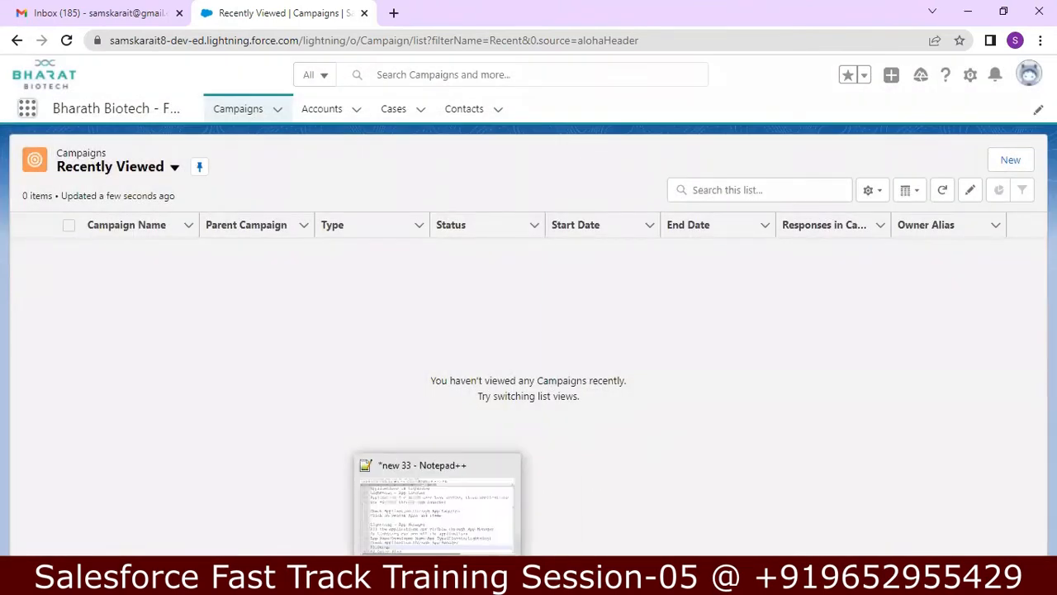
click(443, 578)
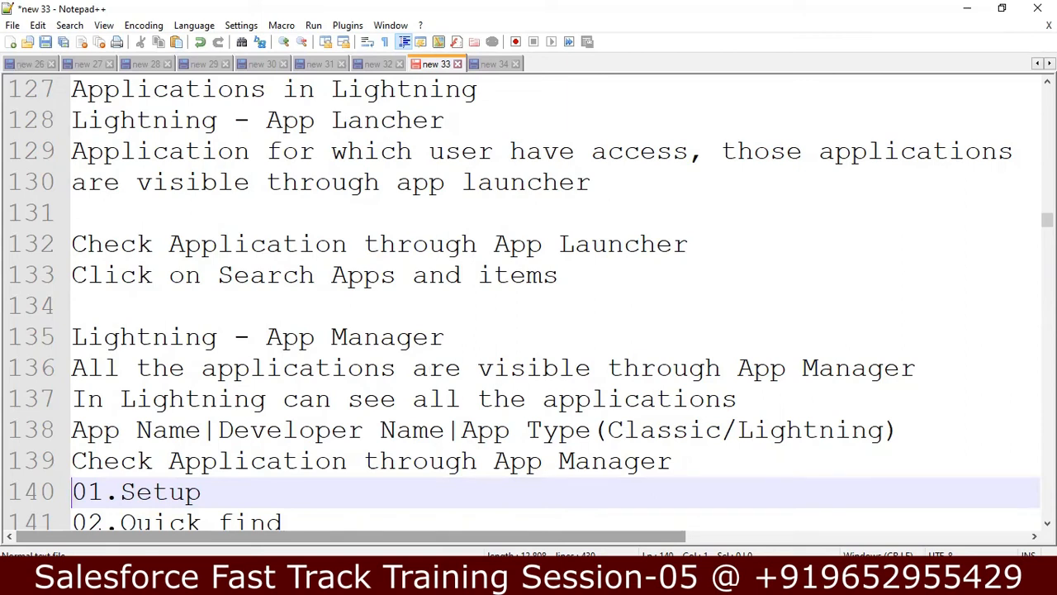
Step: Open Setup in a new tab and search 'app mana' to open App Manager
key(alt+Tab)
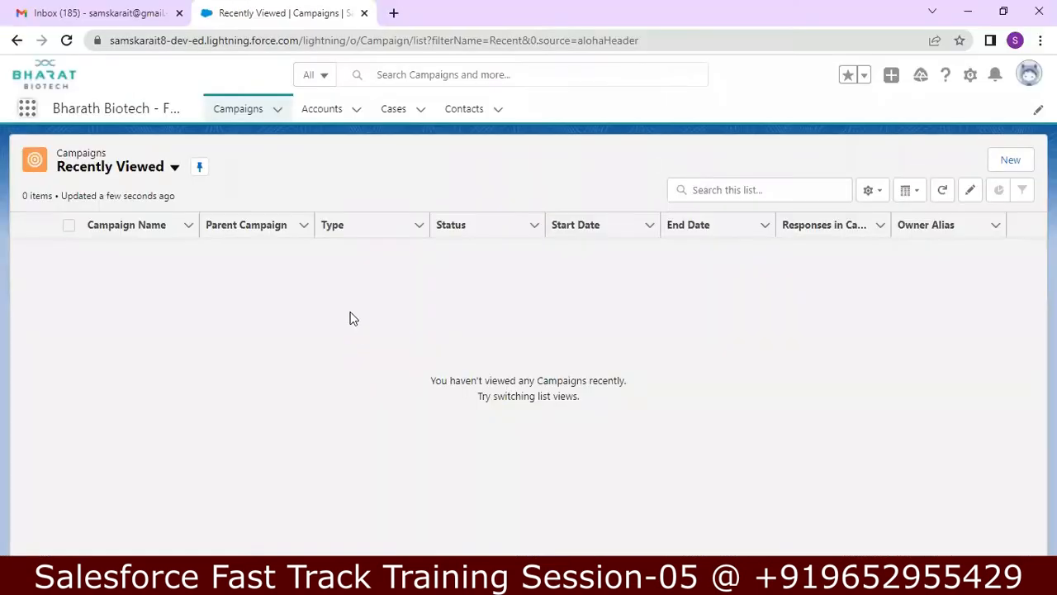
click(971, 76)
click(916, 124)
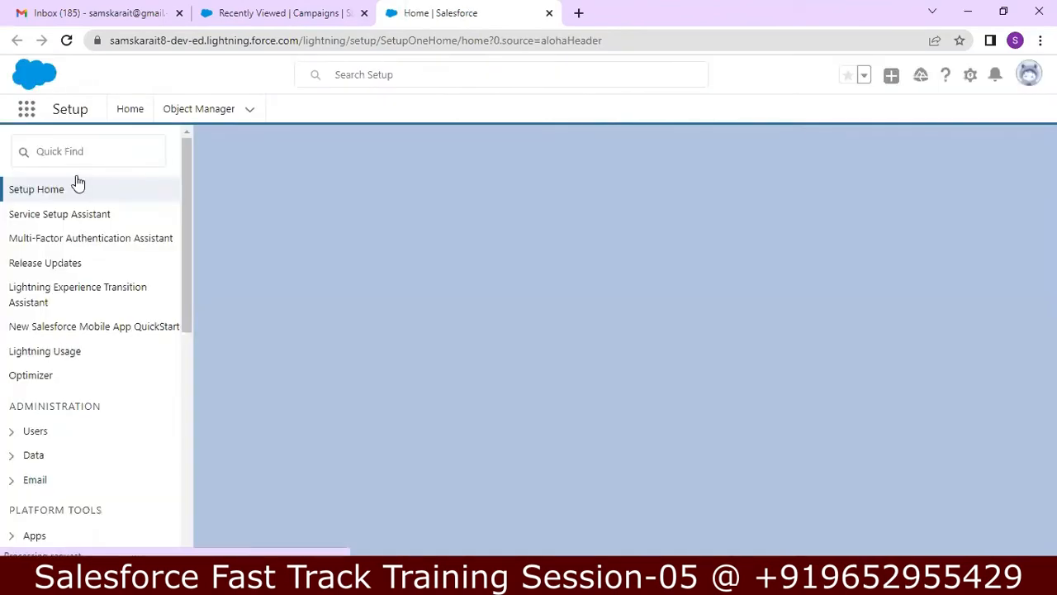
click(70, 153)
text(a)
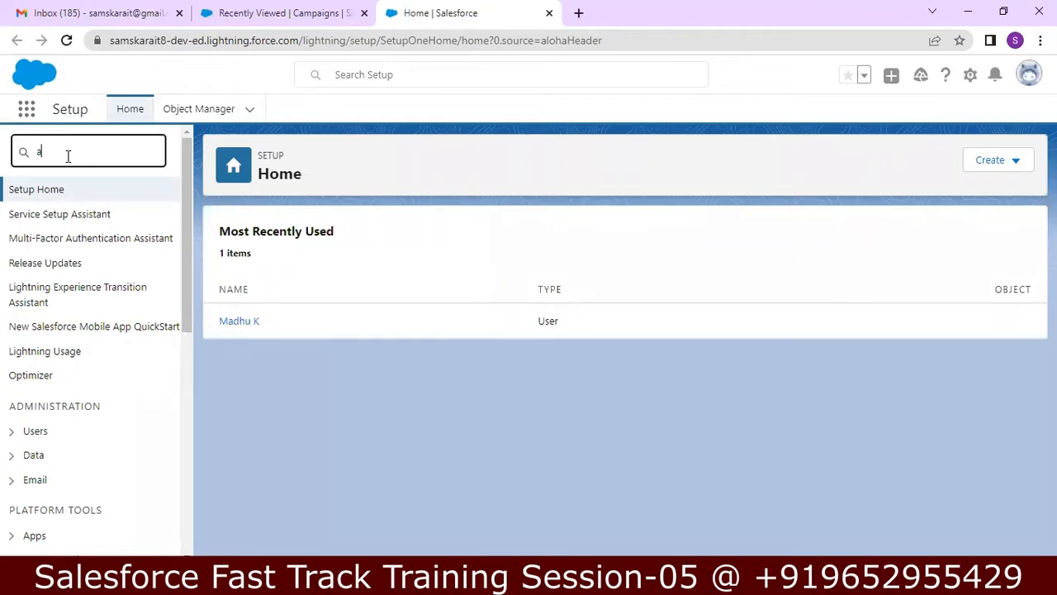
text(pp manag)
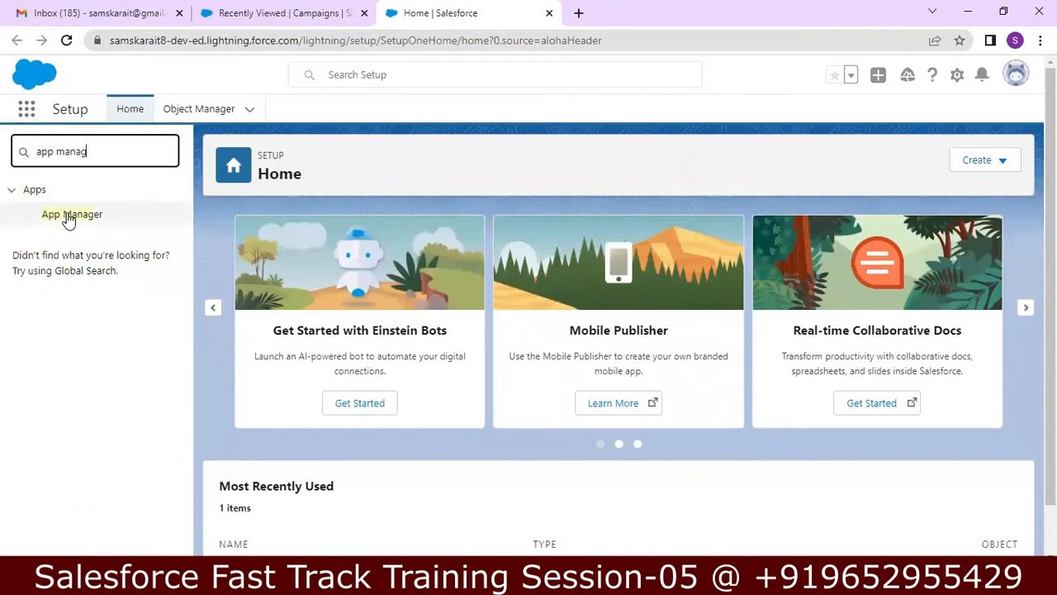
click(70, 218)
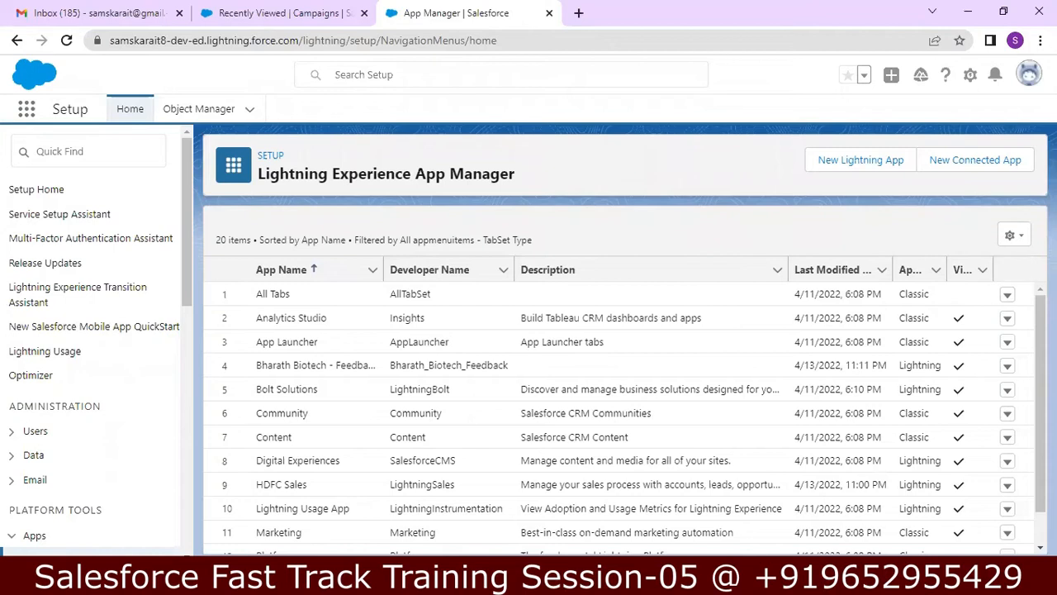
scroll(625, 418, down, 3)
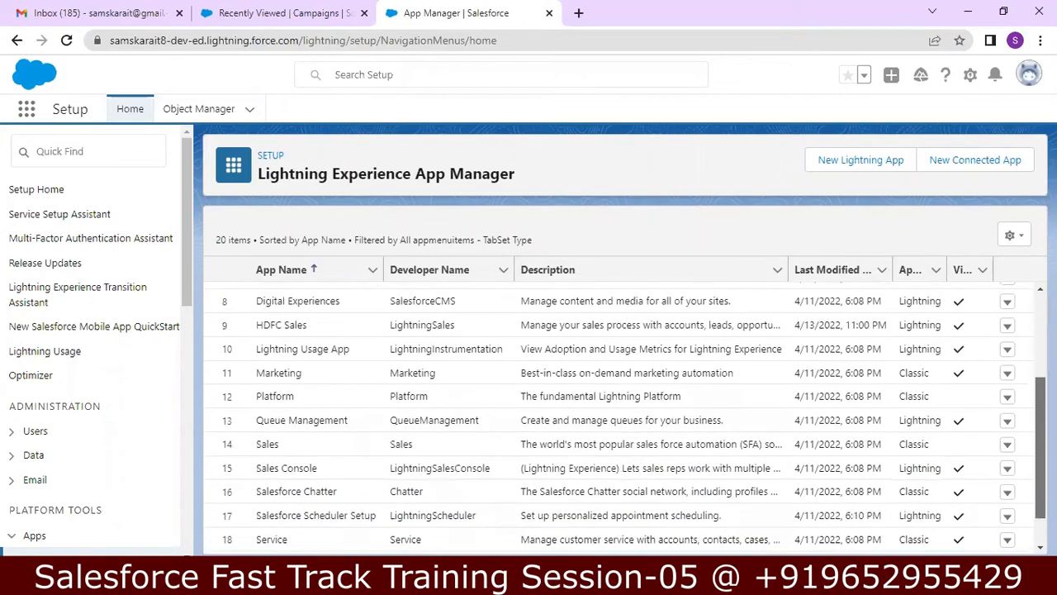
scroll(955, 364, down, 1)
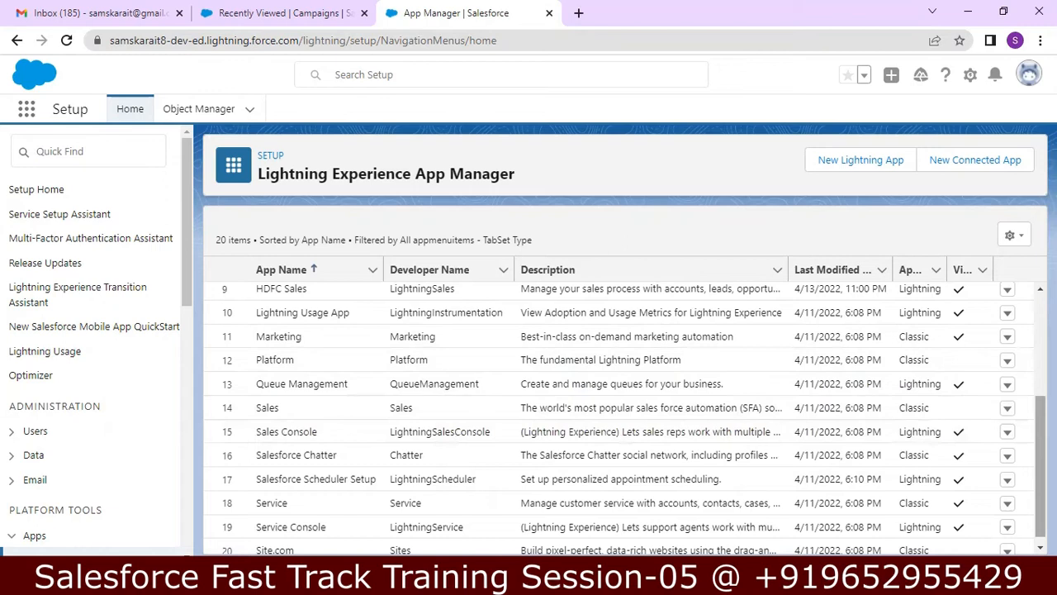
scroll(1010, 297, up, 5)
click(1008, 295)
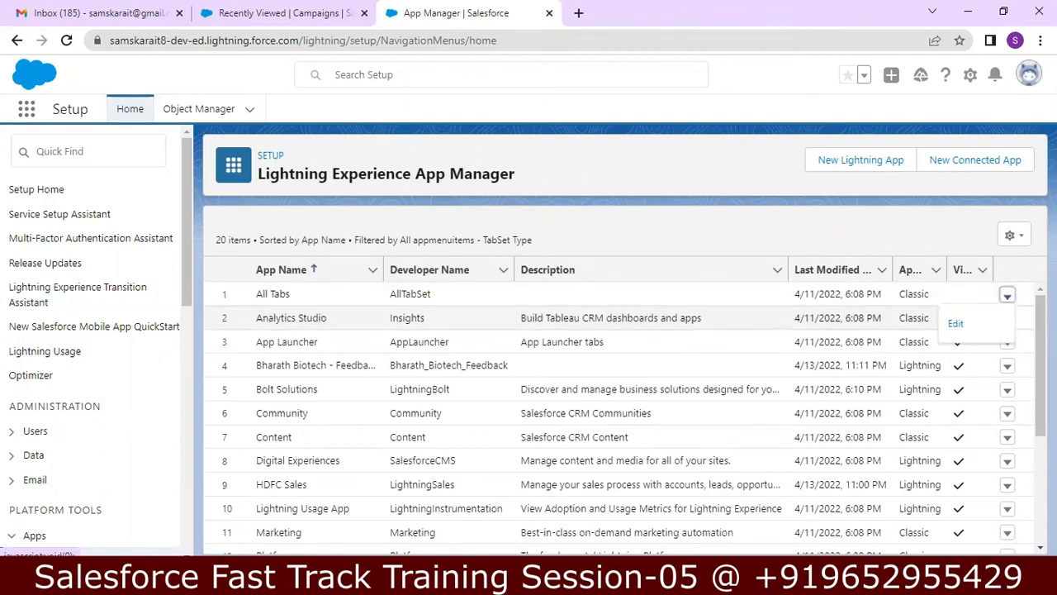
scroll(1040, 372, down, 3)
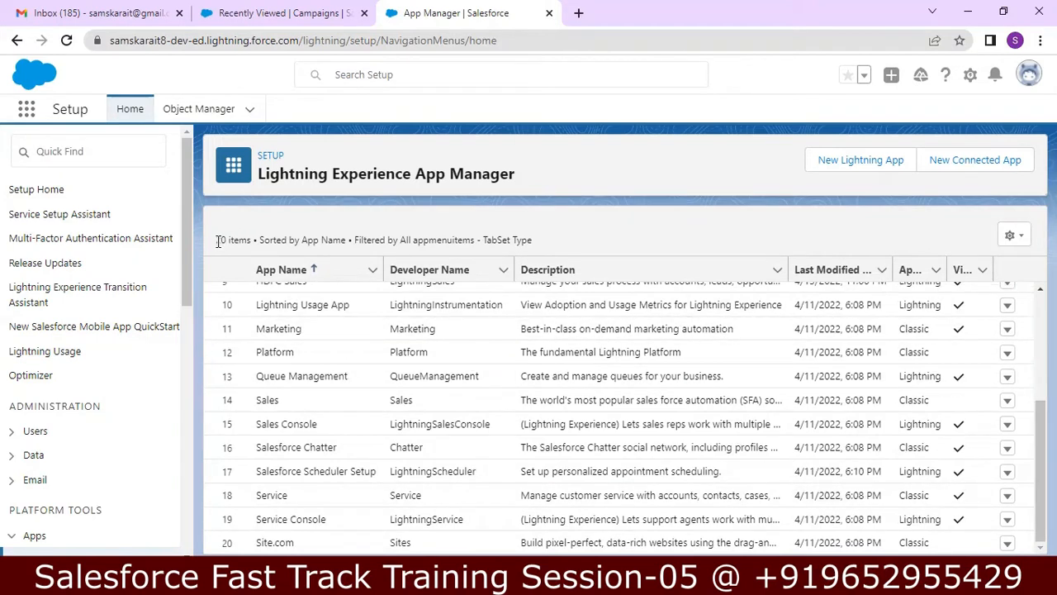
drag(223, 242, 247, 241)
scroll(1040, 471, up, 3)
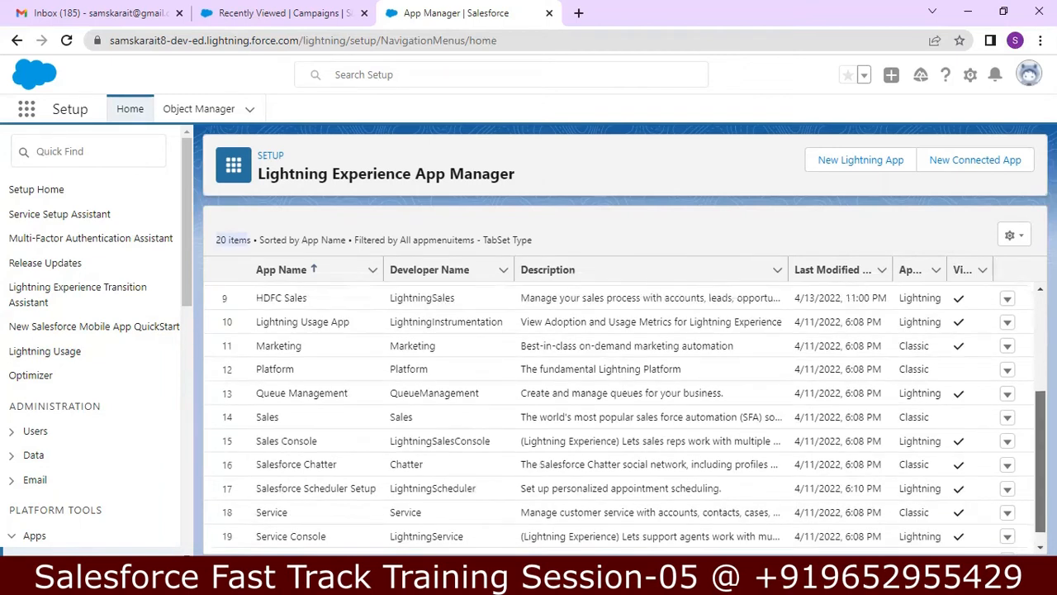
scroll(624, 418, down, 3)
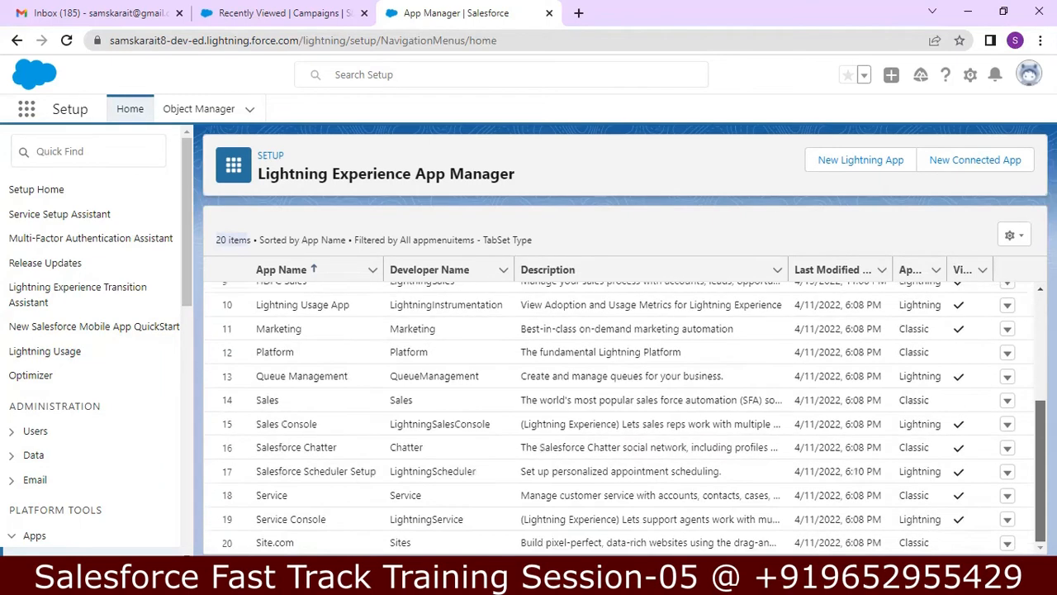
scroll(624, 417, up, 6)
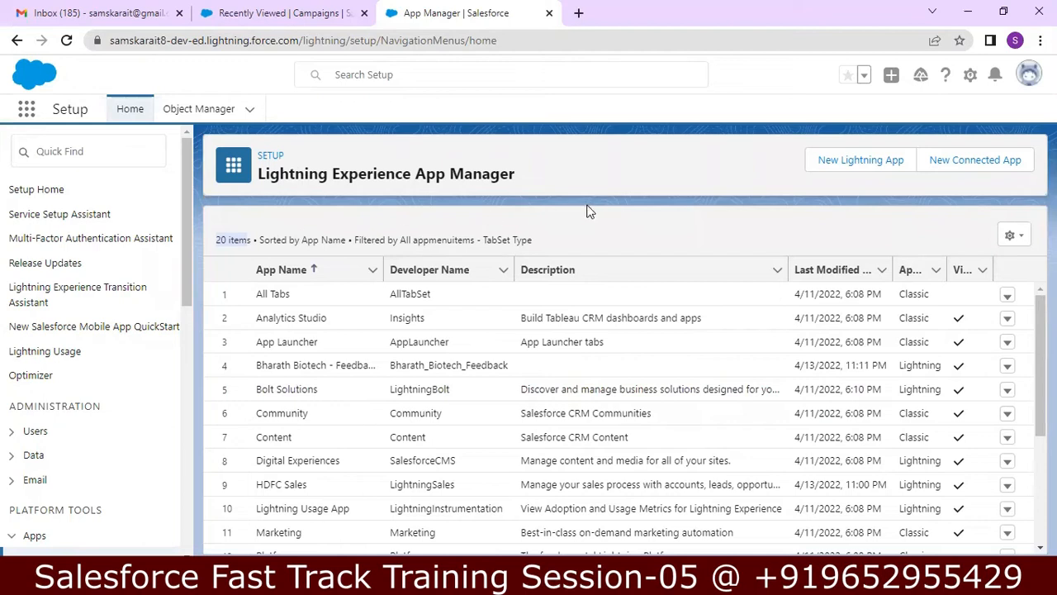
click(966, 5)
Step: Read the notes from the App Manager section to the Search Apps assignment question, then return to Chrome
click(966, 5)
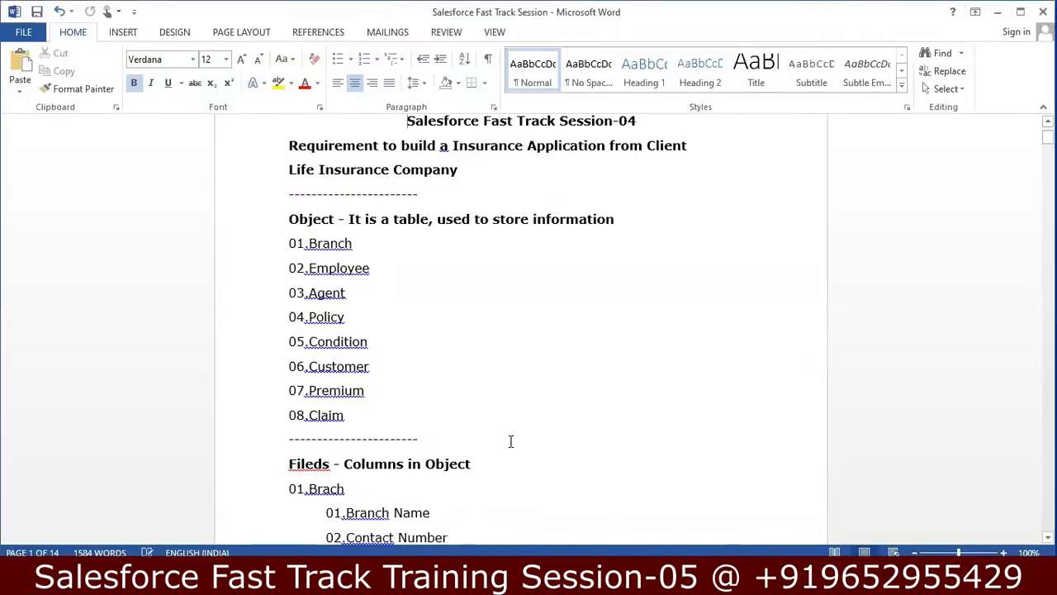
click(442, 581)
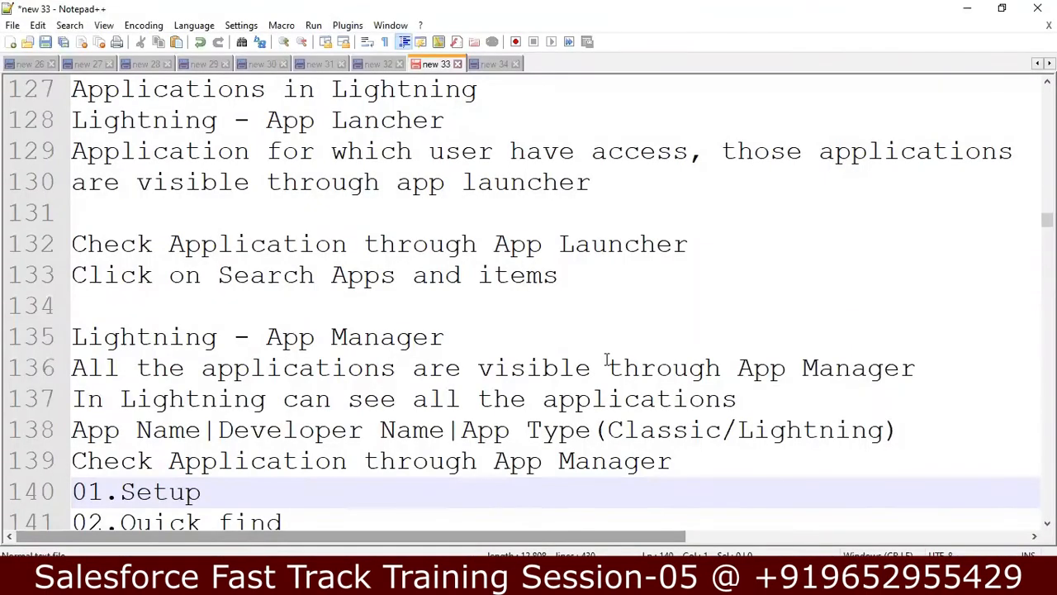
click(607, 364)
key(Down)
key(Down)
key(Down)
key(Down)
key(Down)
key(Down)
key(Down)
key(Down)
key(Down)
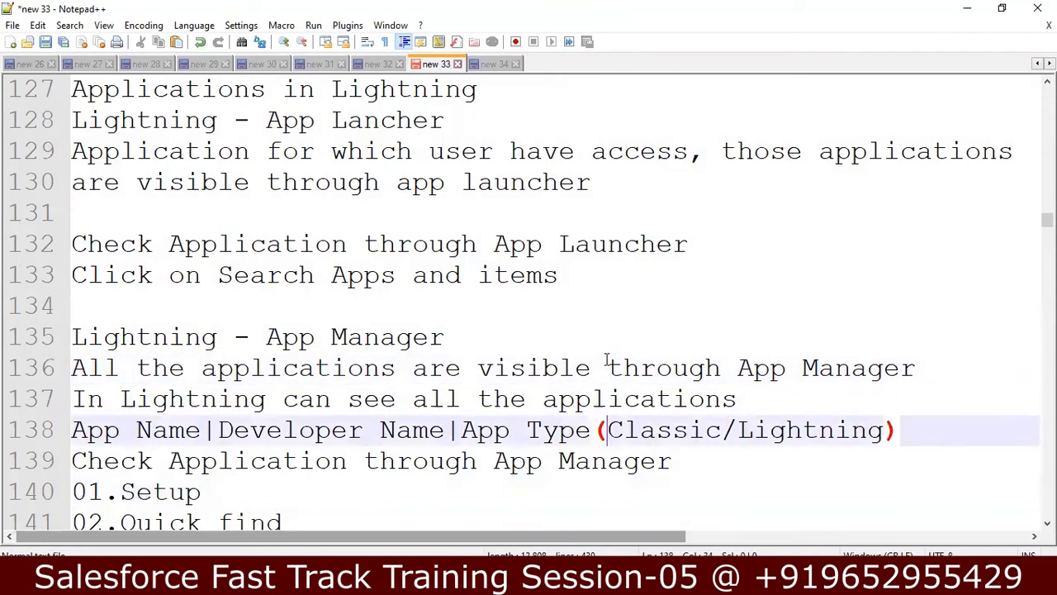
key(Down)
key(Down)
key(Down)
key(Down)
key(Down)
key(Down)
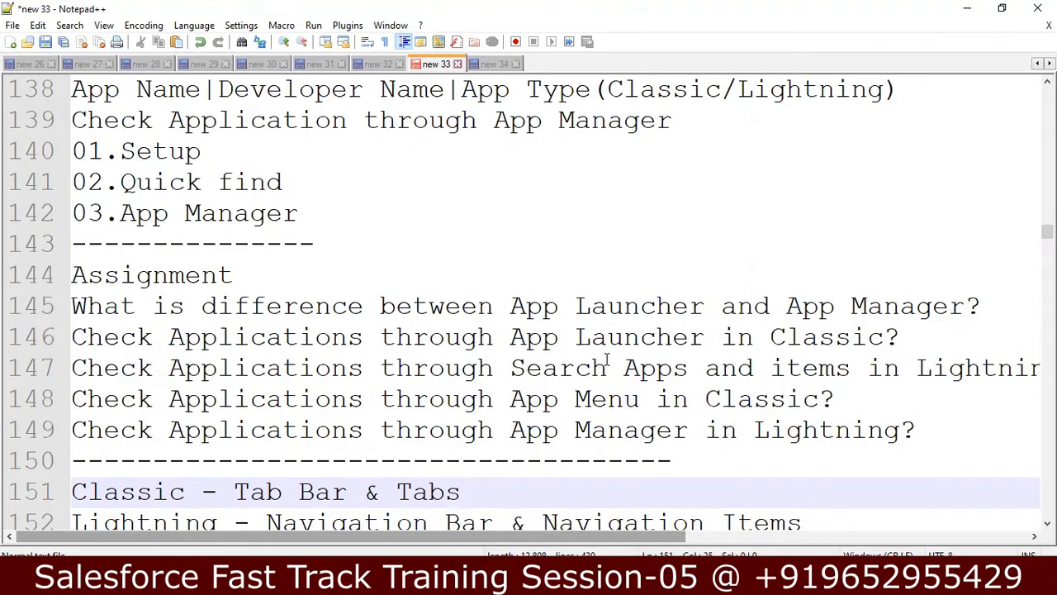
key(Up)
key(Up)
key(Up)
key(Up)
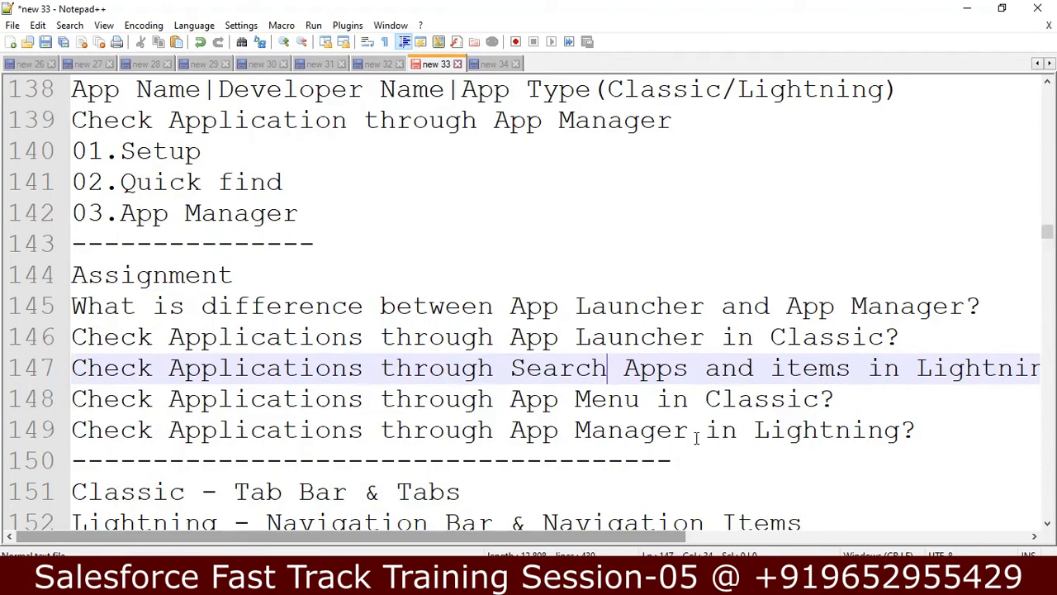
key(alt+Tab)
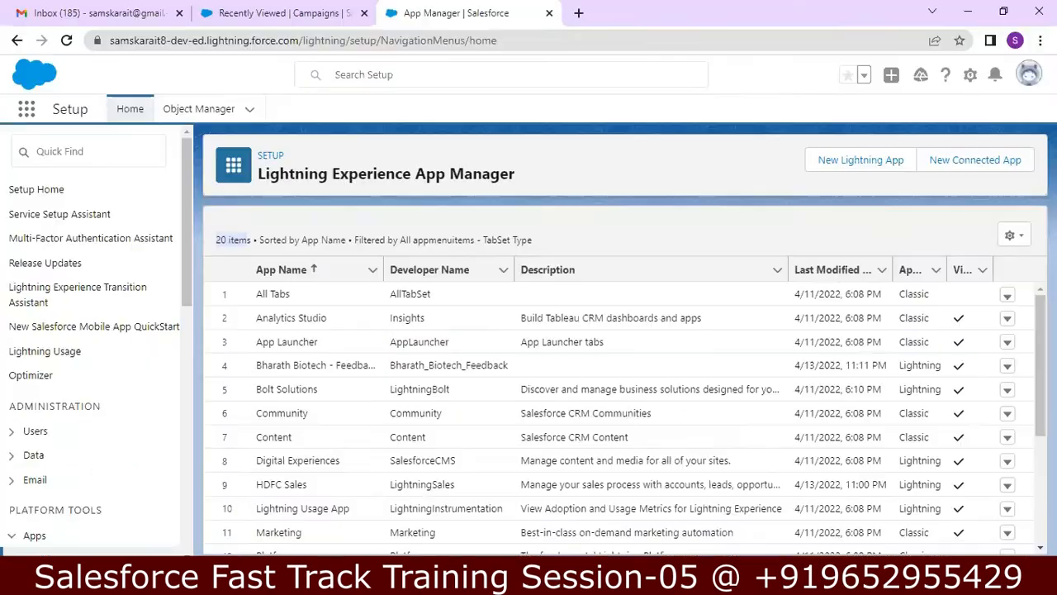
Step: Open the App Launcher listing HDFC Sales, Service, Marketing and Content, then minimize Chrome
click(24, 113)
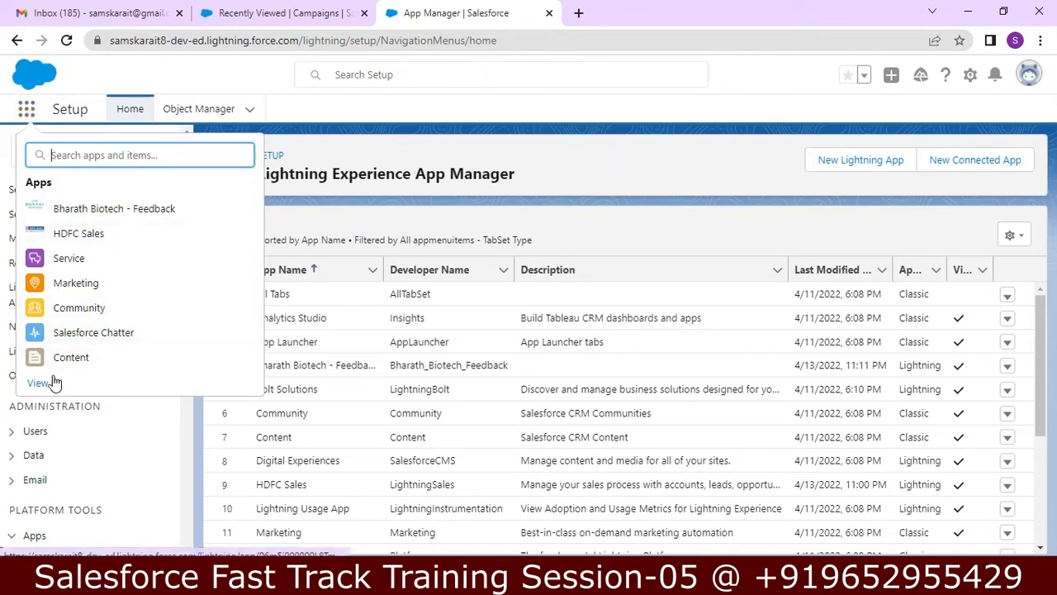
click(968, 10)
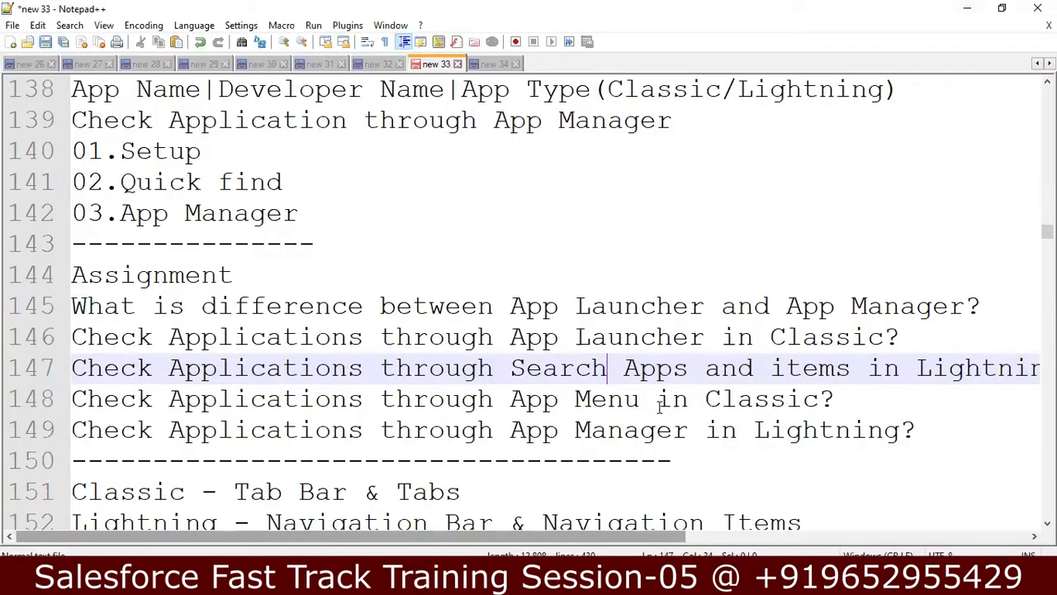
Step: Move through the notes to the ten Navigation Bar in Lightning steps, 01.Go to Set up through 10.Save
click(632, 479)
key(Down)
key(Down)
key(Down)
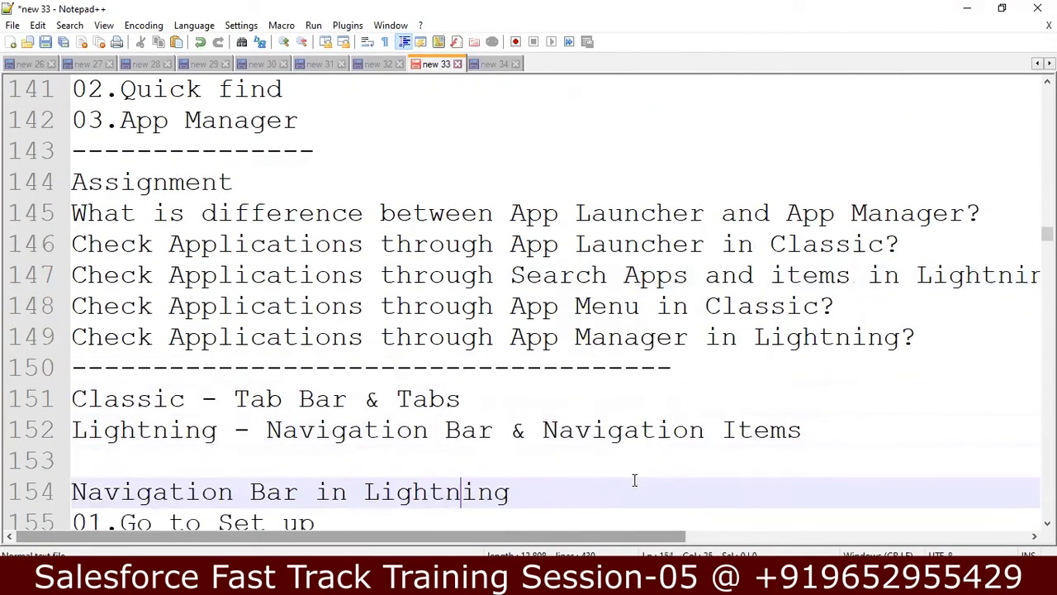
key(Down)
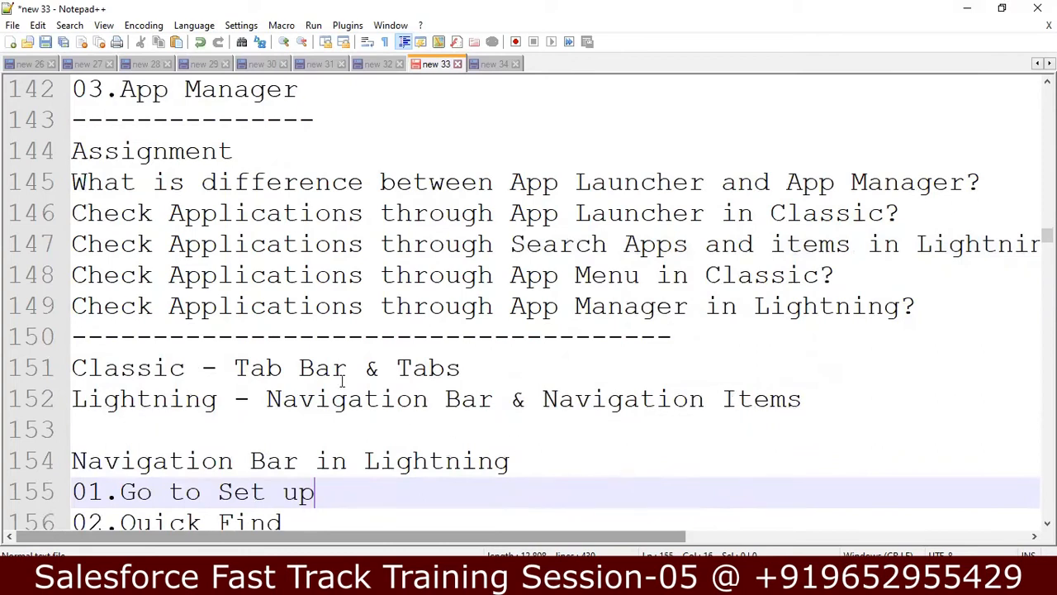
click(468, 374)
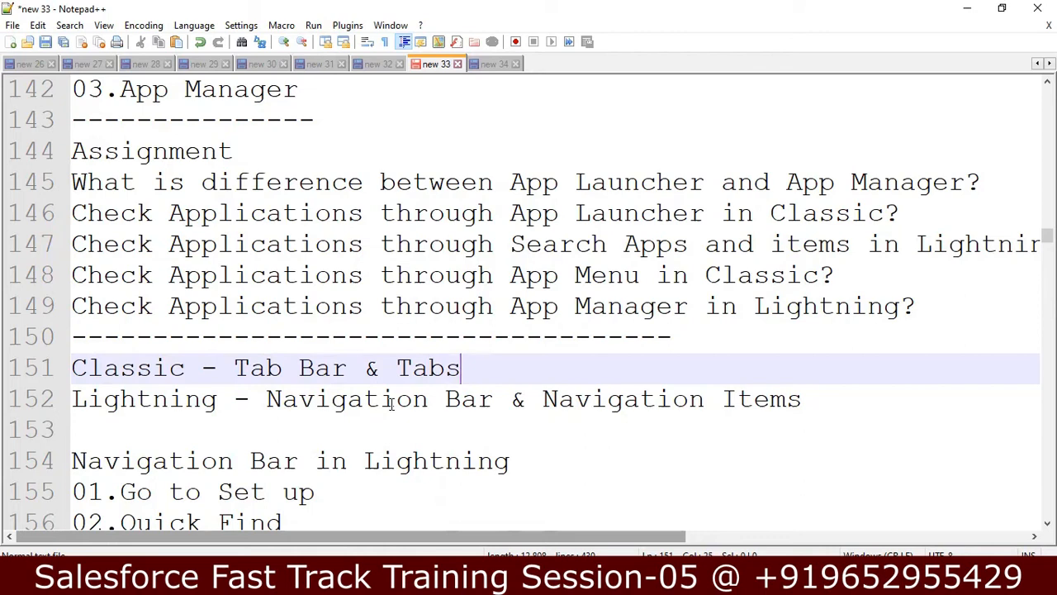
key(Down)
key(Down)
key(Down)
key(Down)
key(Down)
key(Down)
key(Down)
key(Down)
key(Down)
key(Down)
key(Down)
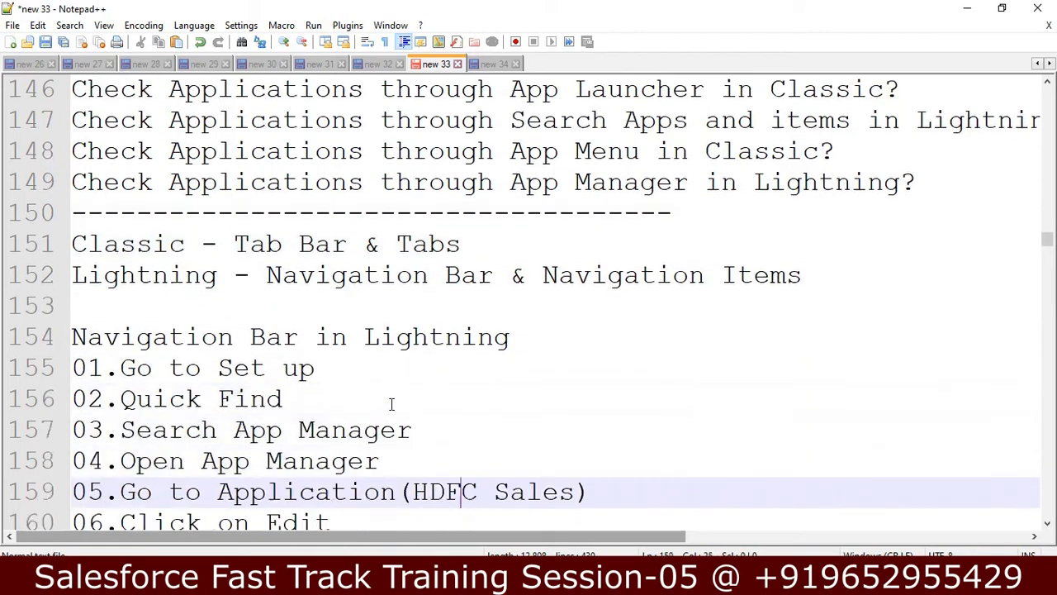
key(Down)
key(Down)
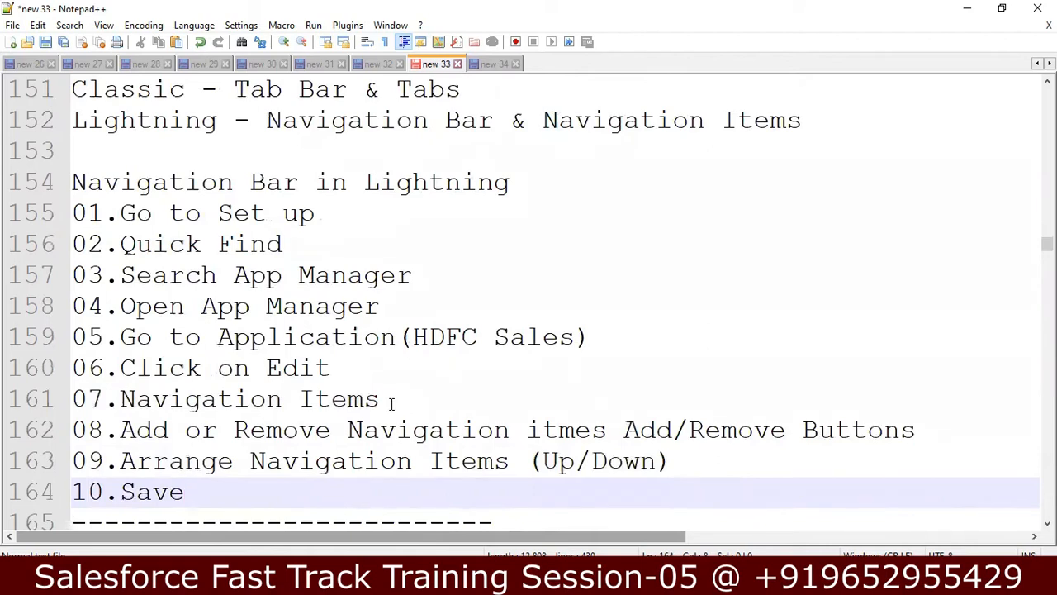
key(Down)
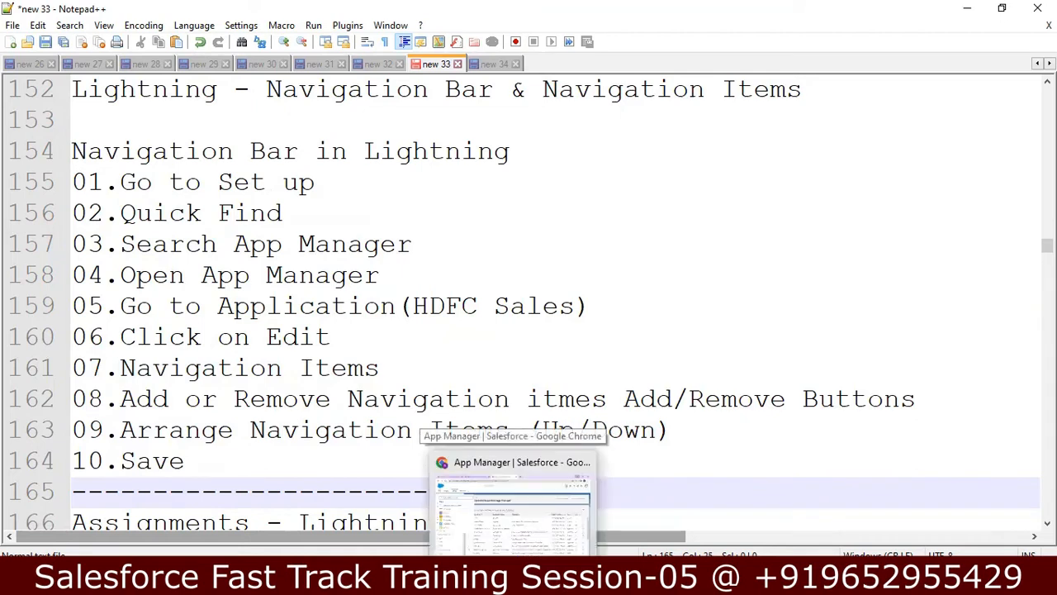
Step: Close the App Launcher and open Salesforce Setup Home in a new browser tab
click(513, 581)
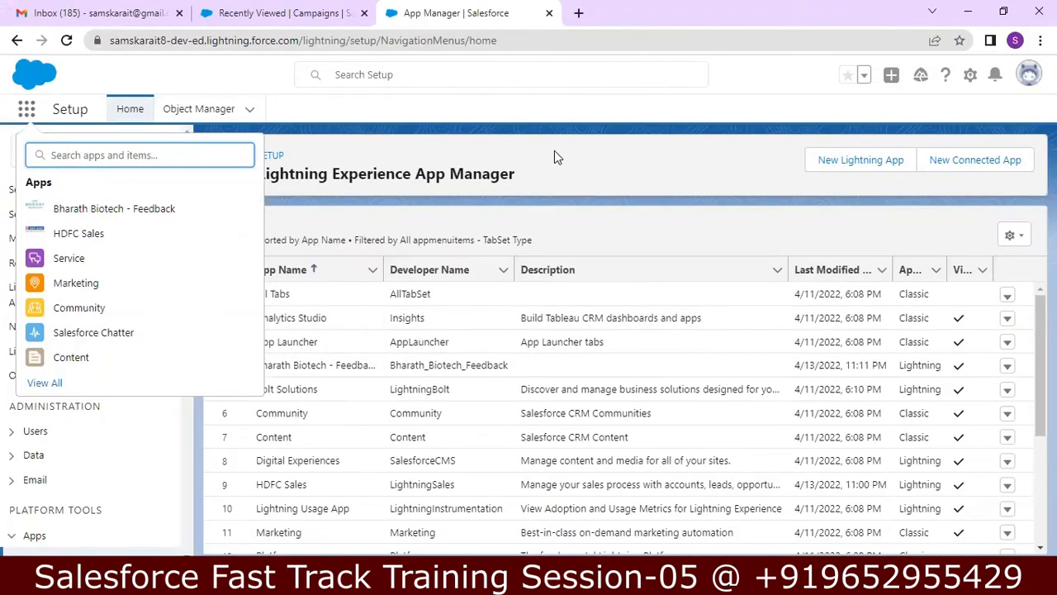
key(Escape)
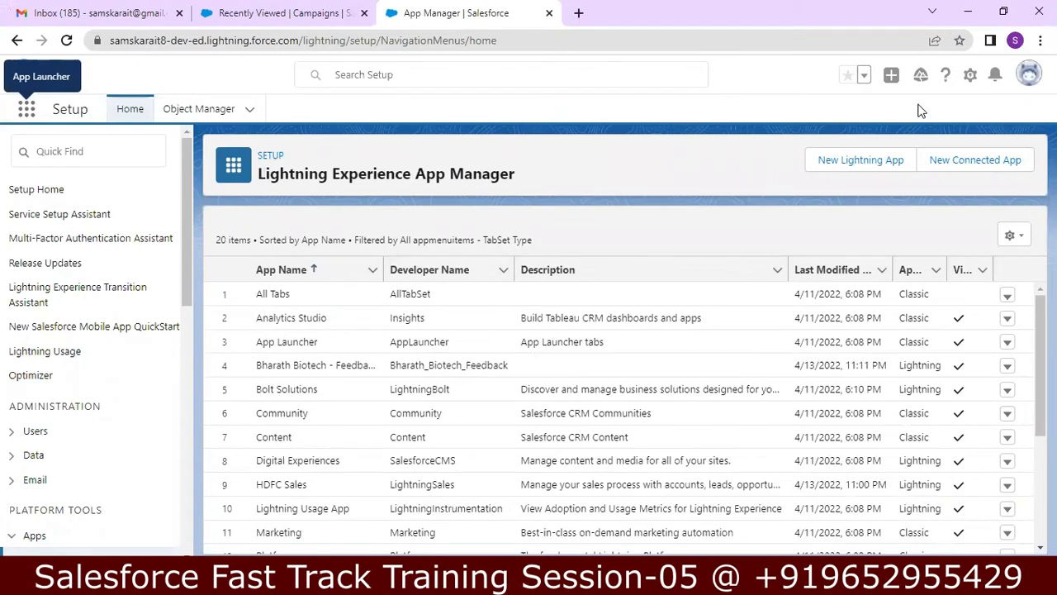
click(128, 111)
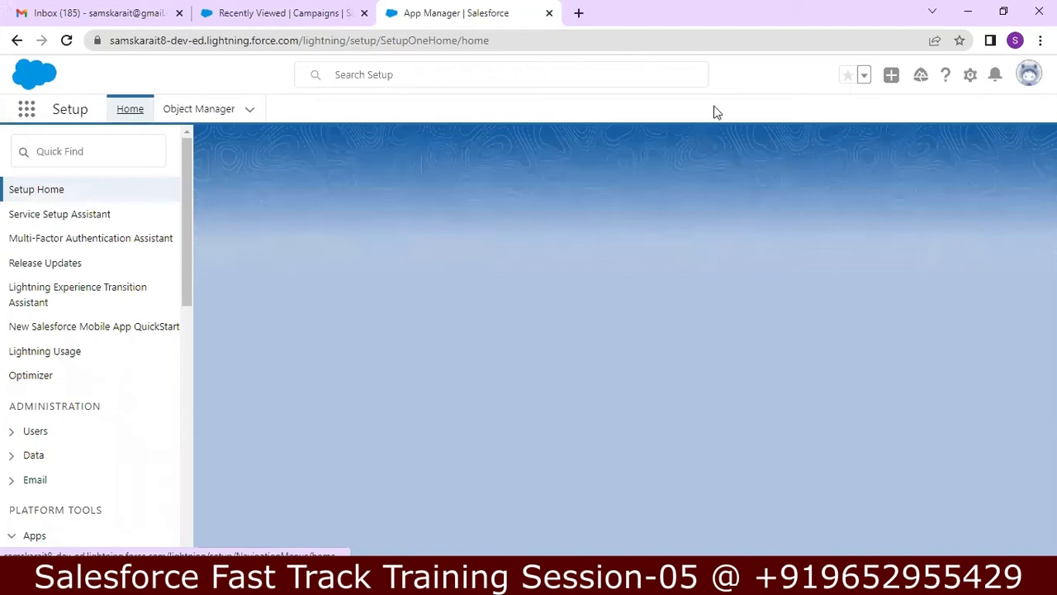
click(973, 77)
click(926, 120)
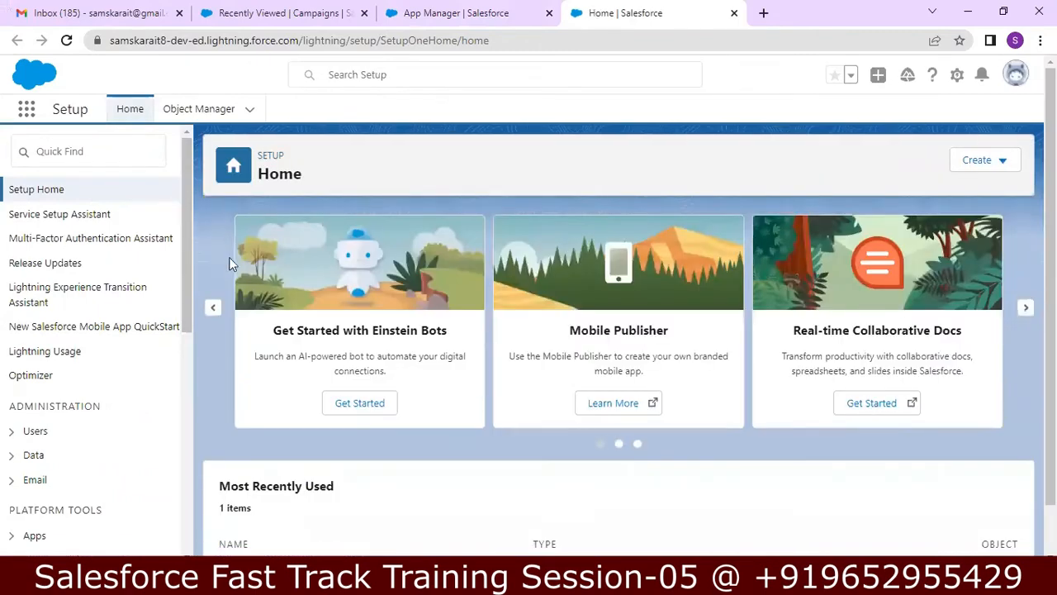
key(alt+Tab)
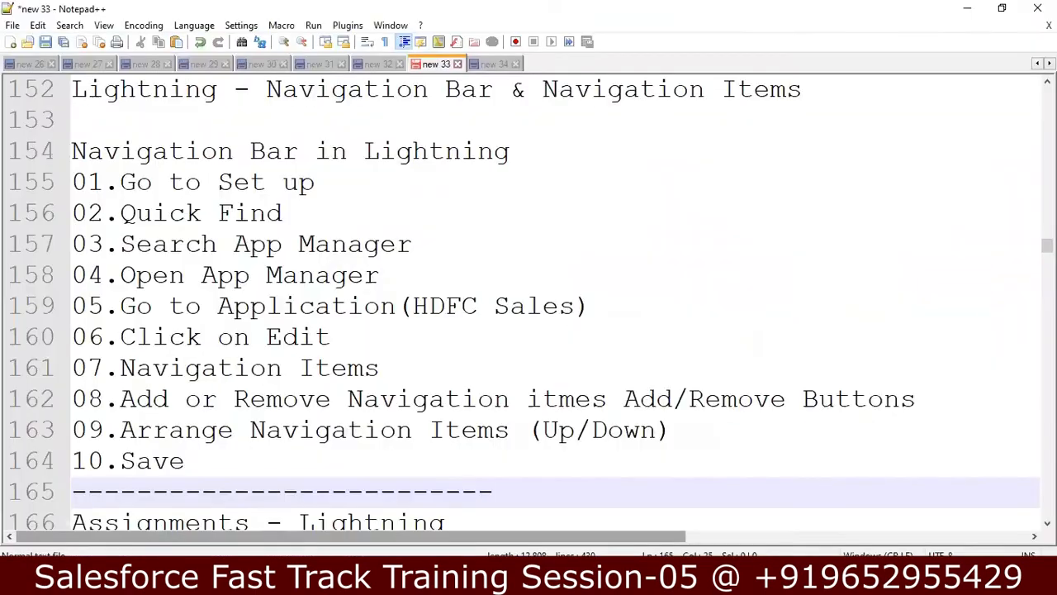
key(alt+Tab)
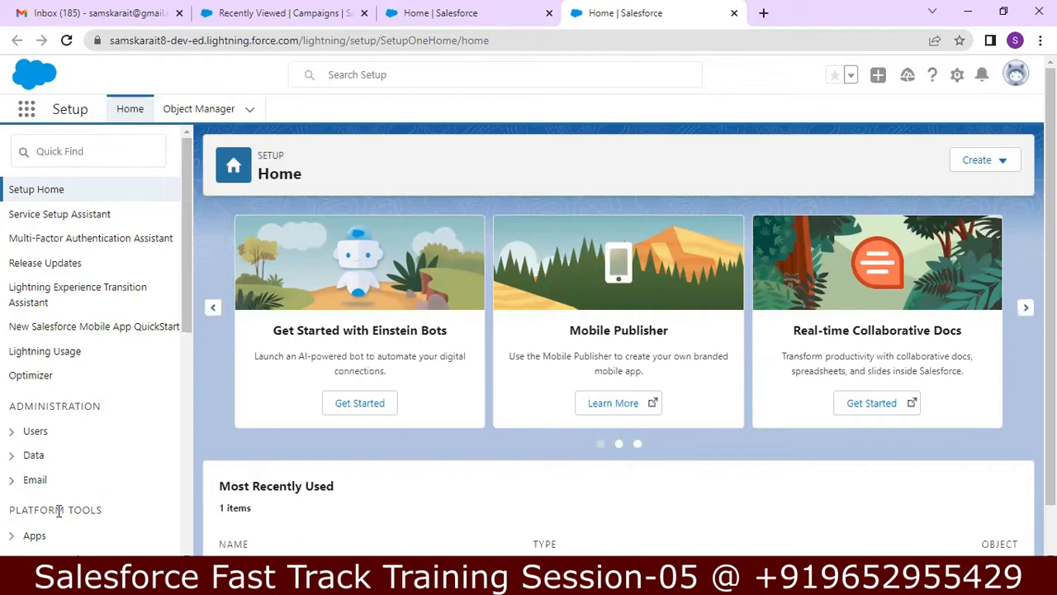
Step: Search 'app manager' in Setup Quick Find and open the Lightning Experience App Manager
click(141, 151)
text(a)
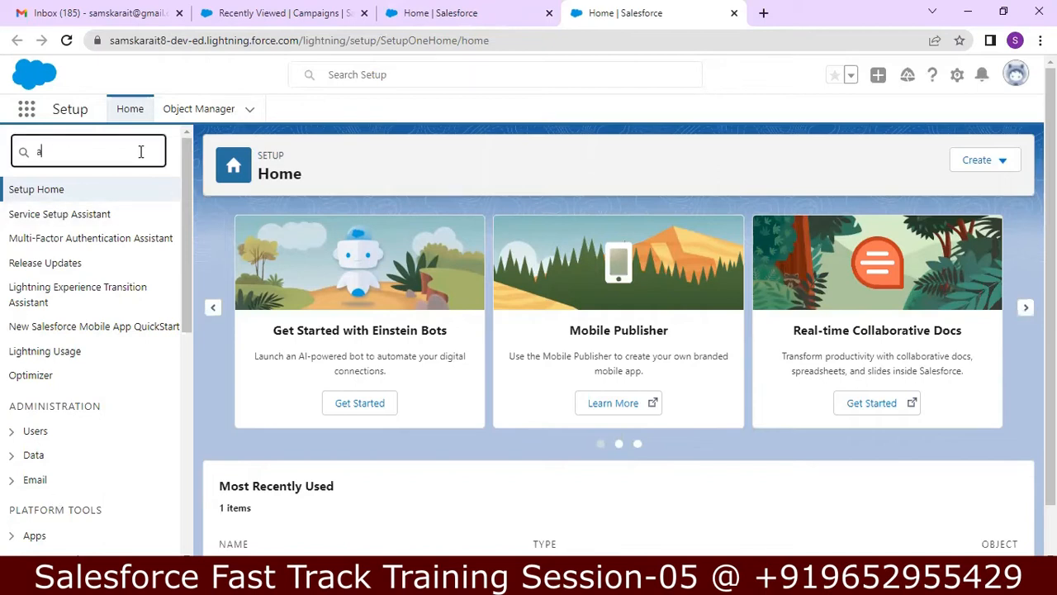
text(pp)
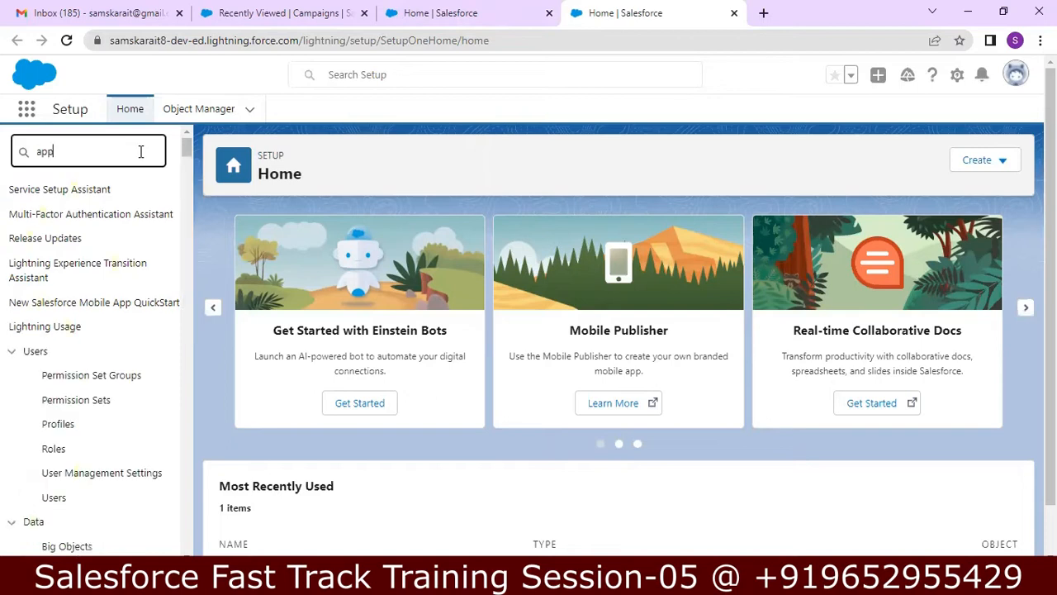
text( manager)
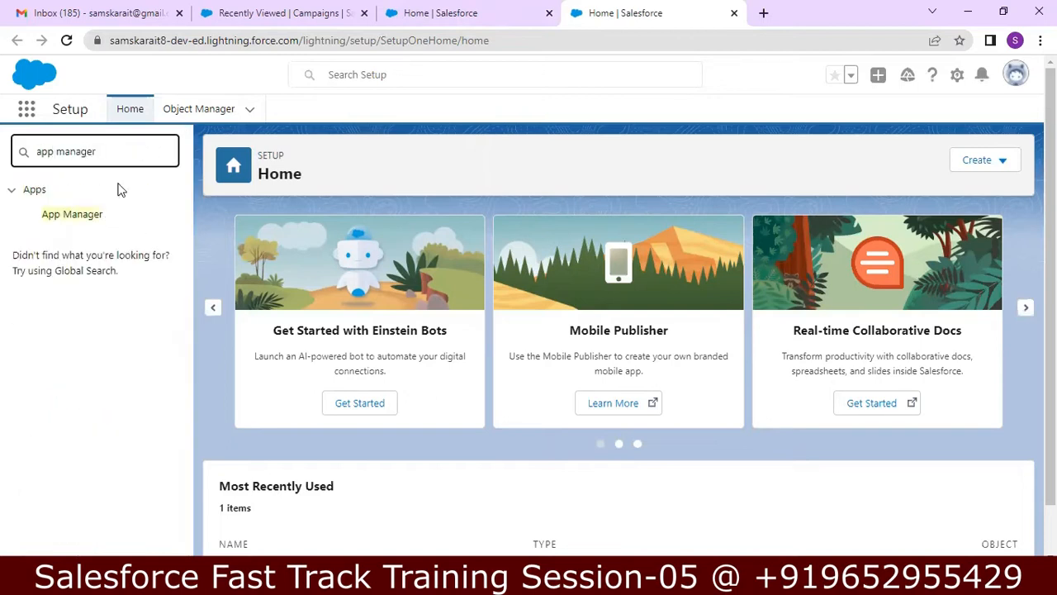
click(84, 222)
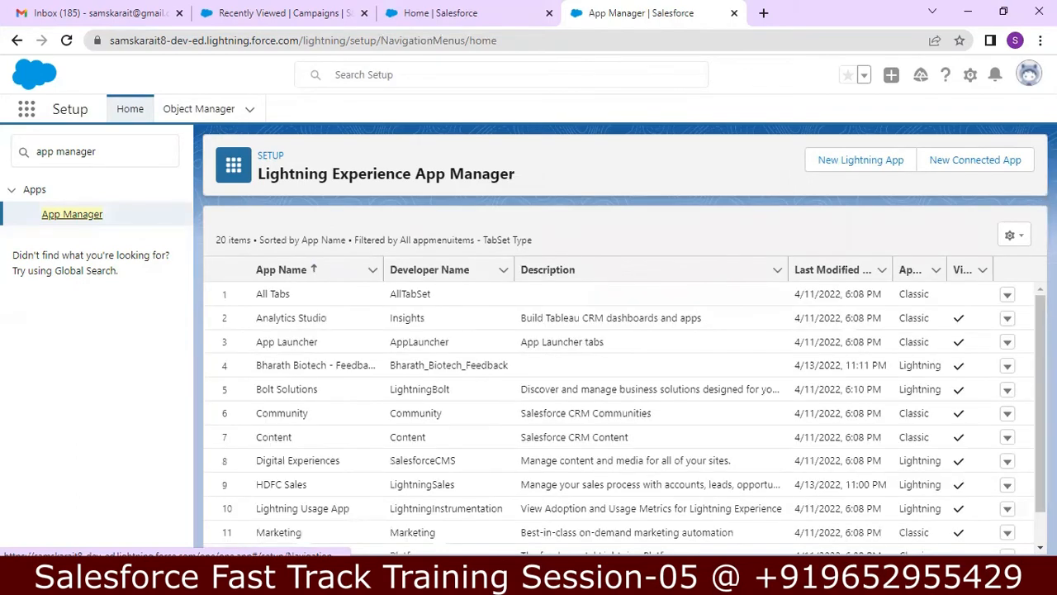
Step: Scroll the App Manager list to find the HDFC Sales row
scroll(620, 413, down, 1)
scroll(619, 413, down, 1)
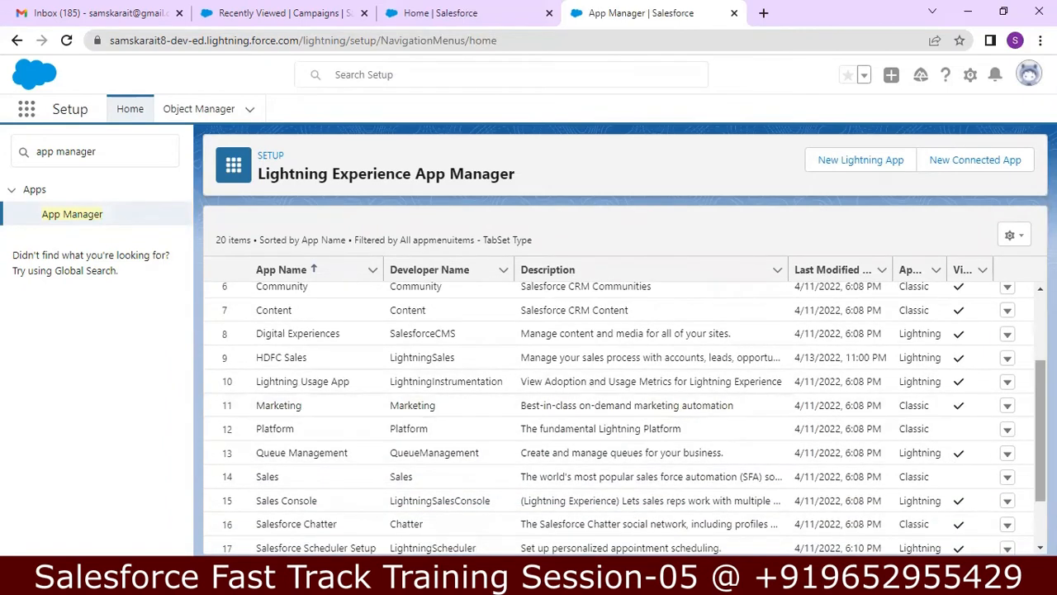
scroll(625, 418, down, 1)
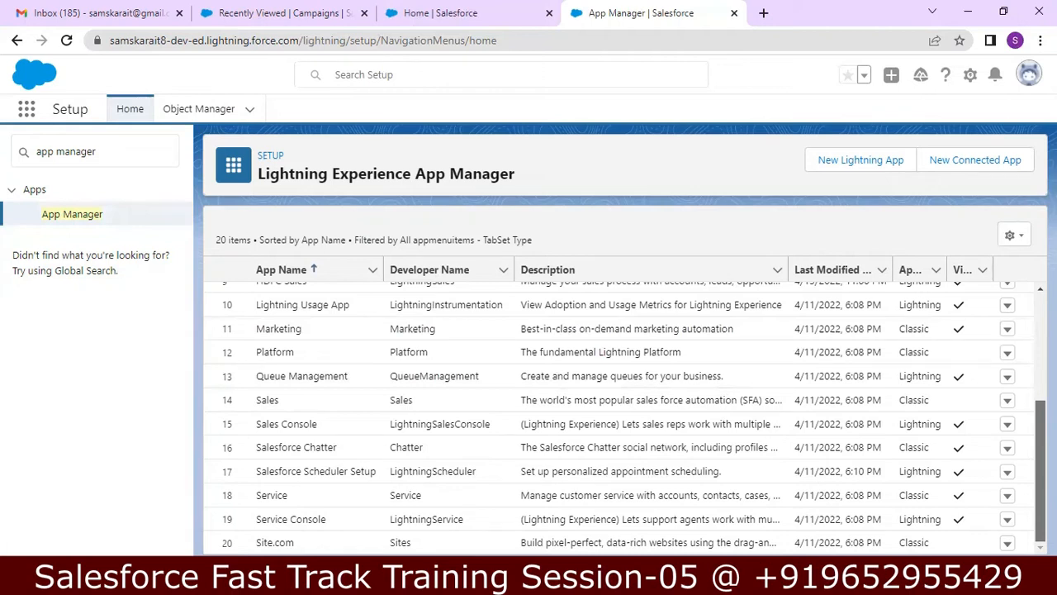
scroll(1040, 430, up, 3)
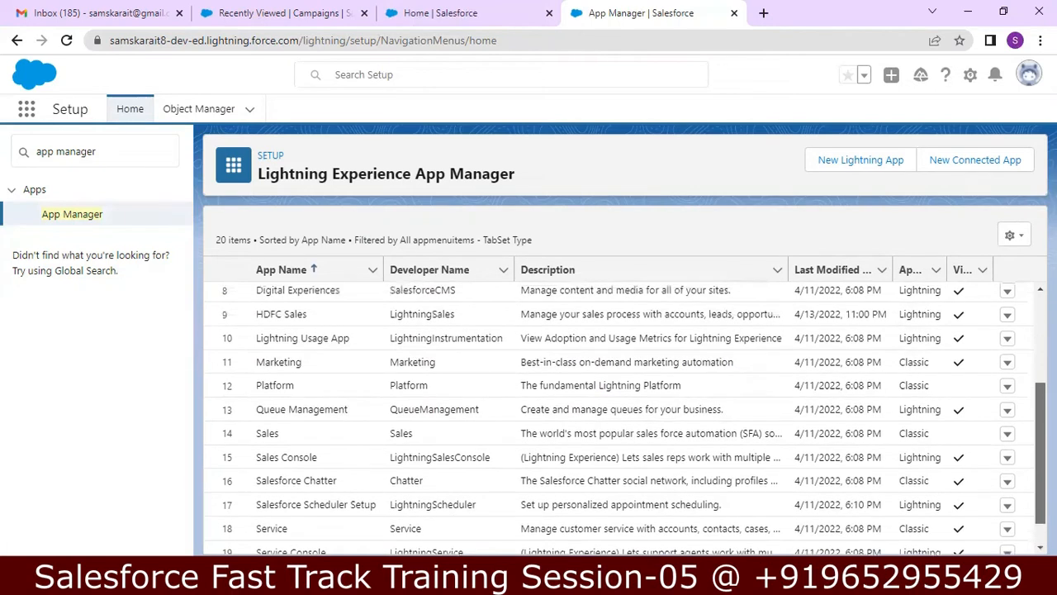
scroll(1041, 413, up, 2)
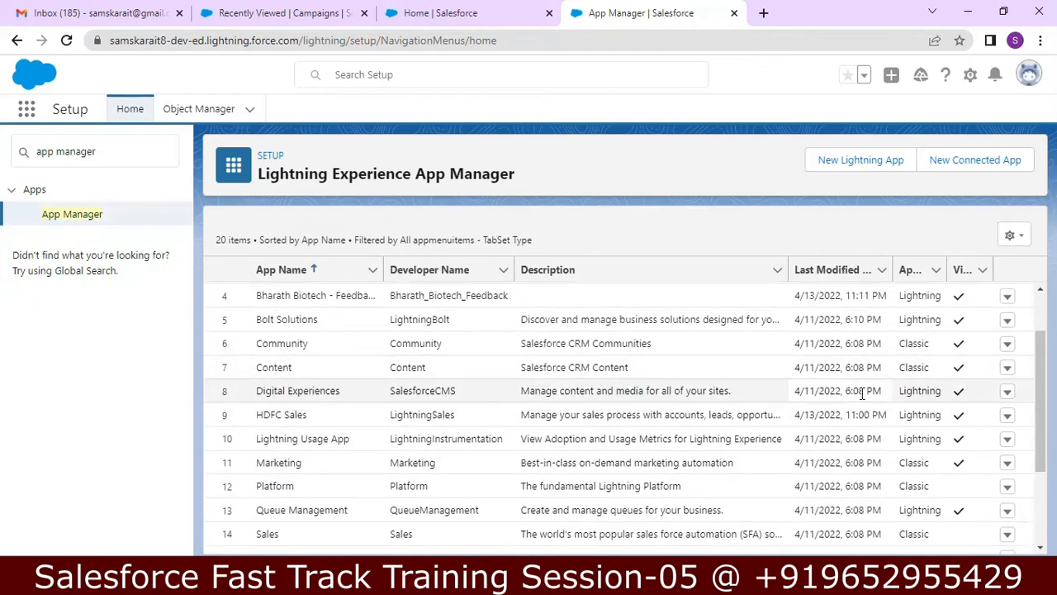
Step: Choose Edit for the HDFC Sales app from its row menu in App Manager
click(1008, 417)
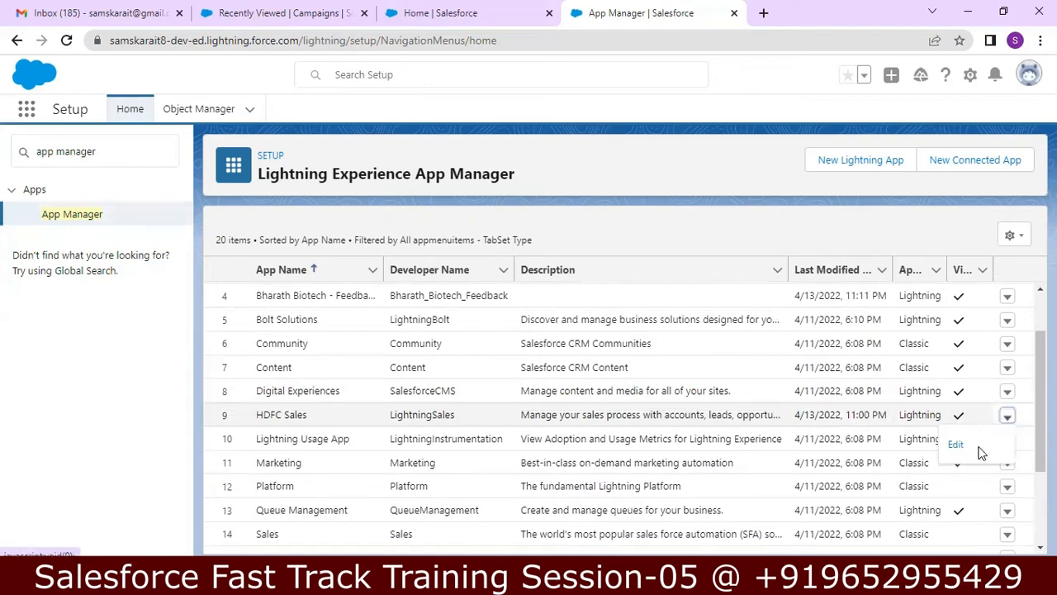
click(958, 445)
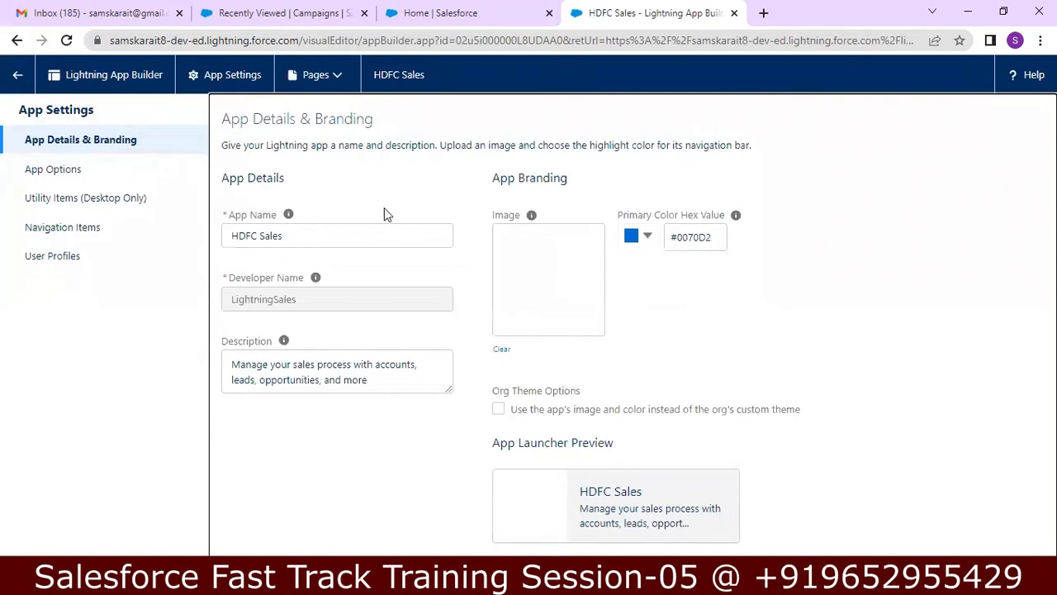
click(336, 233)
Step: Clear the App Name and retype it as 'HDFC Sales'
key(BackSpace)
key(BackSpace)
key(BackSpace)
key(BackSpace)
key(BackSpace)
key(BackSpace)
key(BackSpace)
key(BackSpace)
key(BackSpace)
key(BackSpace)
text(Sales)
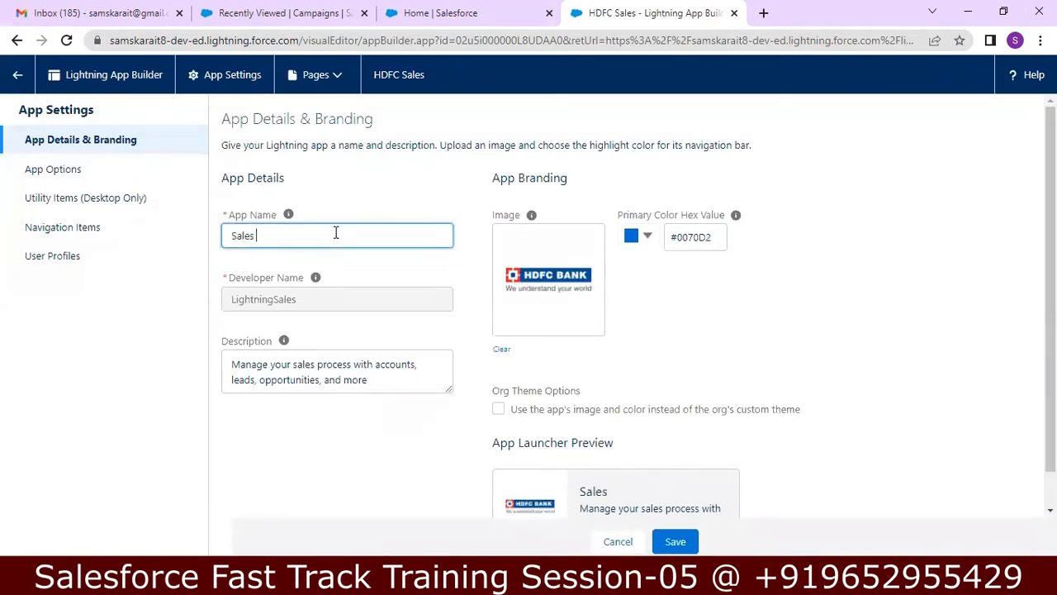
key(BackSpace)
key(BackSpace)
key(BackSpace)
key(BackSpace)
key(BackSpace)
text(Hd)
key(BackSpace)
text(DFC s)
key(BackSpace)
text(Sales)
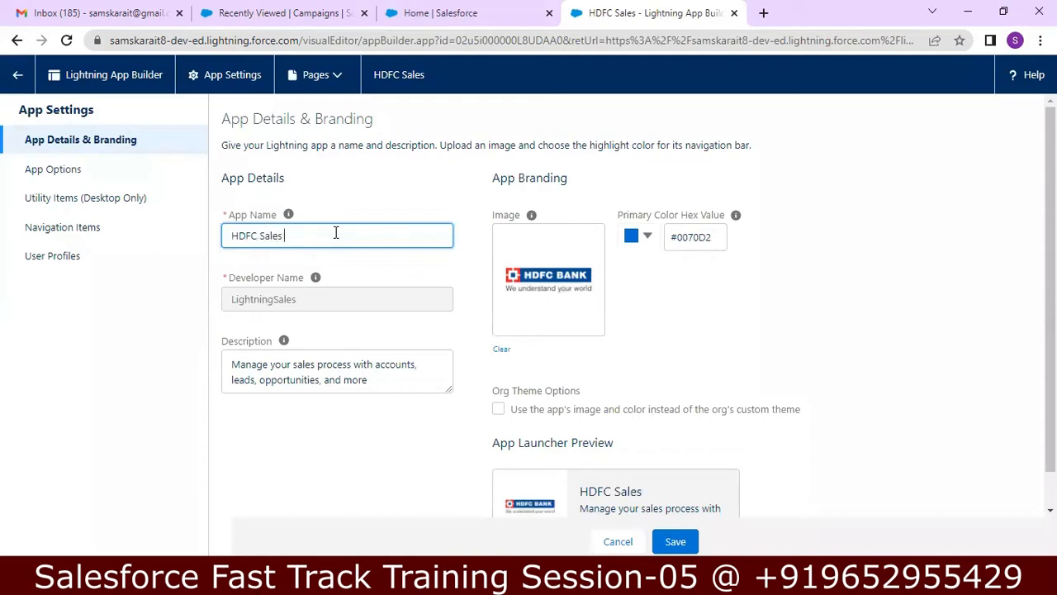
key(Tab)
key(Tab)
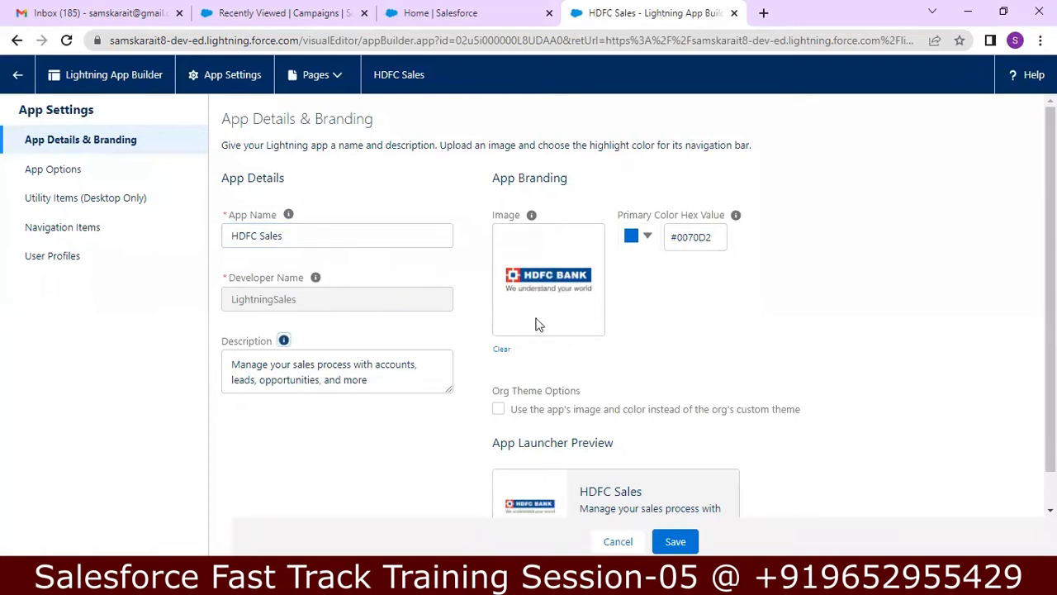
Step: Clear the app's current image and start uploading a new one from the D: drive
click(504, 349)
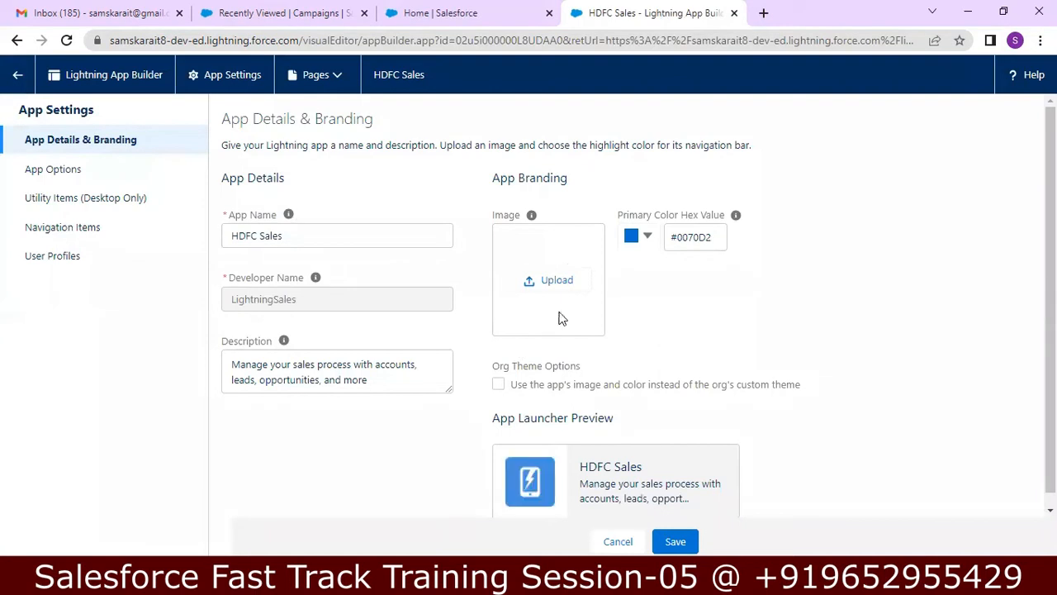
click(561, 280)
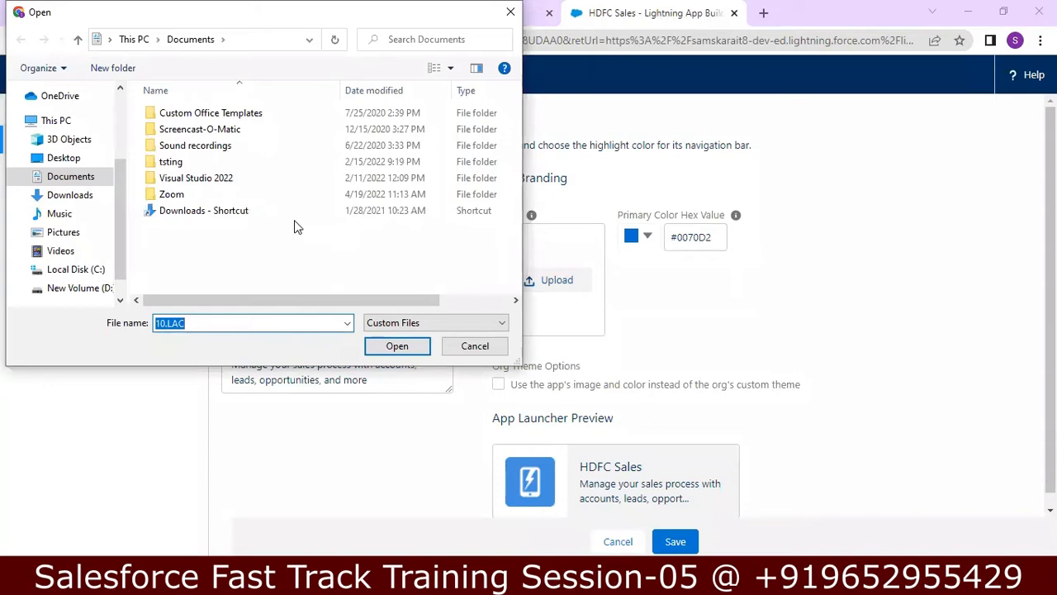
click(83, 287)
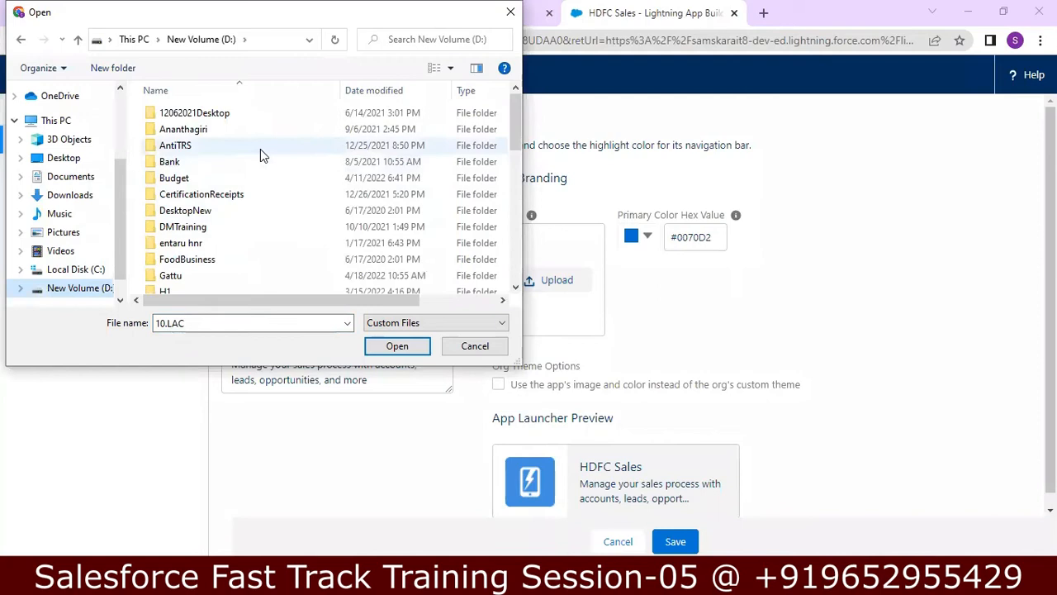
drag(522, 132, 518, 203)
Step: Browse to SalesforceTraining > Batch06 > 04.Session and upload the HDFCLogo image
click(309, 221)
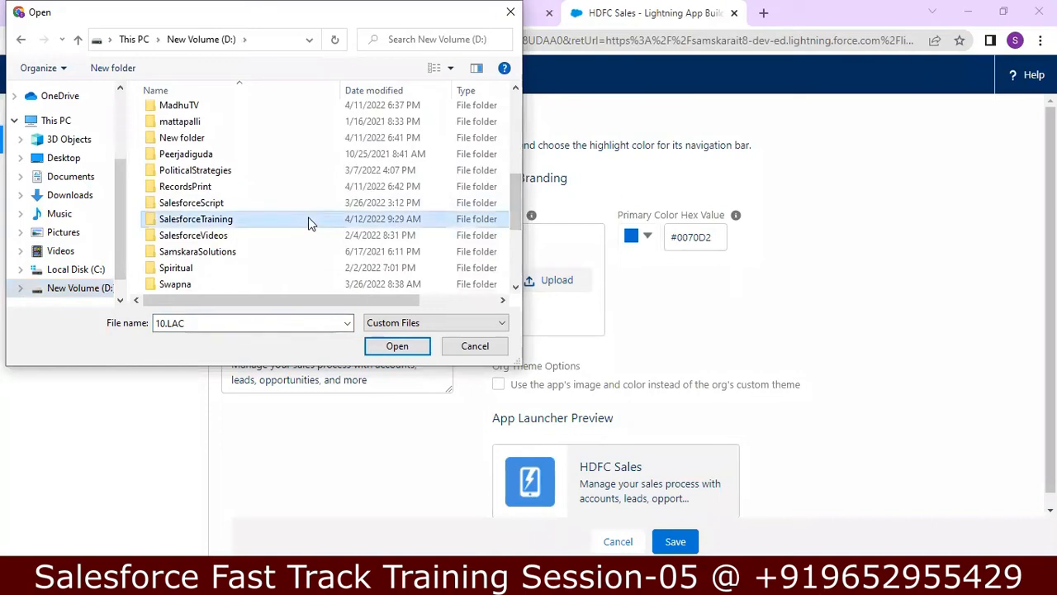
double_click(310, 221)
click(250, 187)
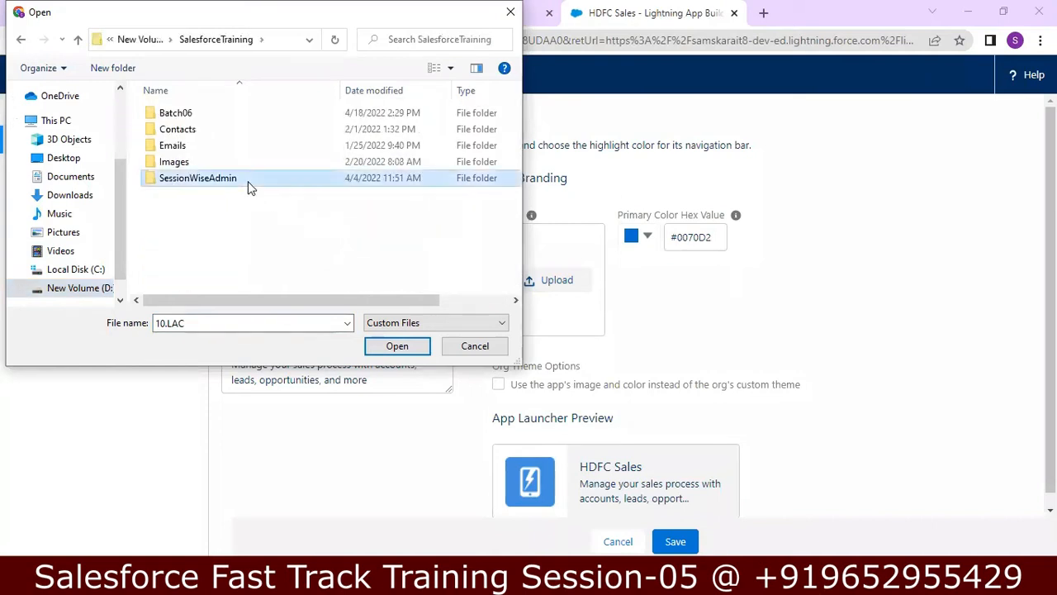
double_click(250, 187)
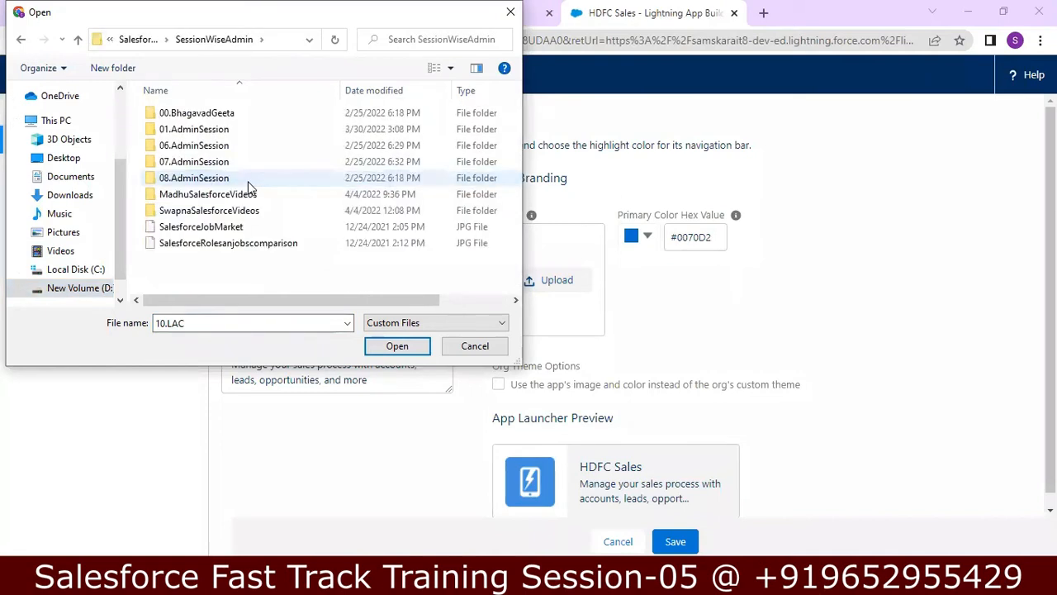
click(77, 39)
double_click(170, 112)
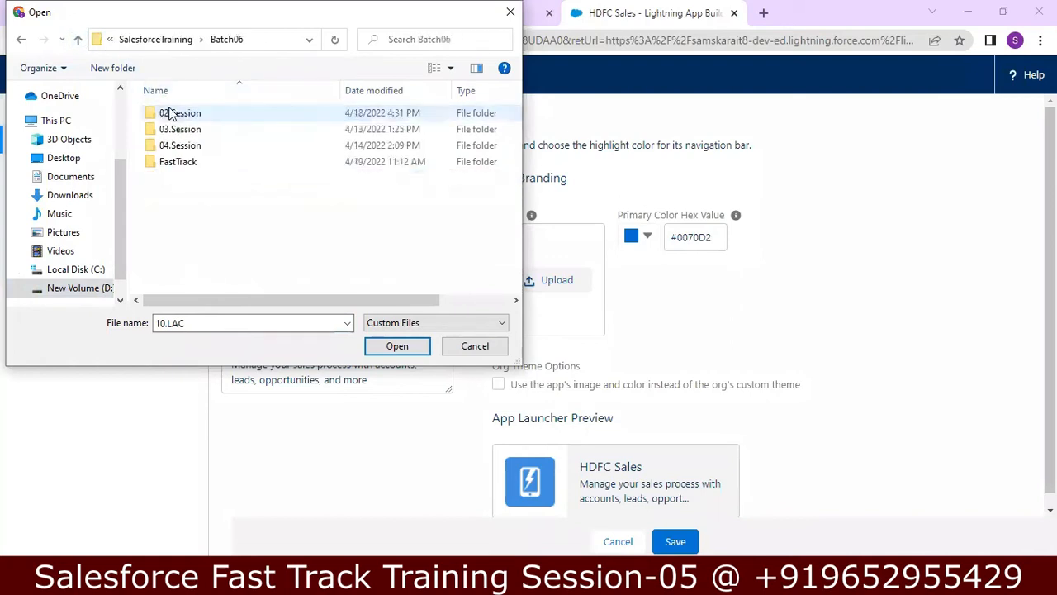
click(191, 152)
double_click(192, 152)
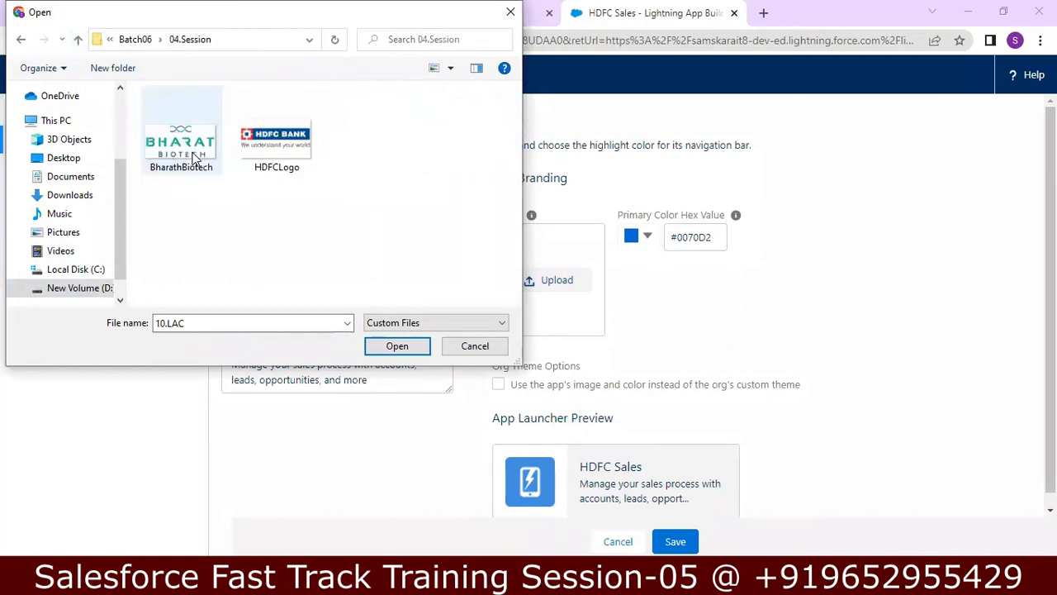
click(260, 147)
click(397, 347)
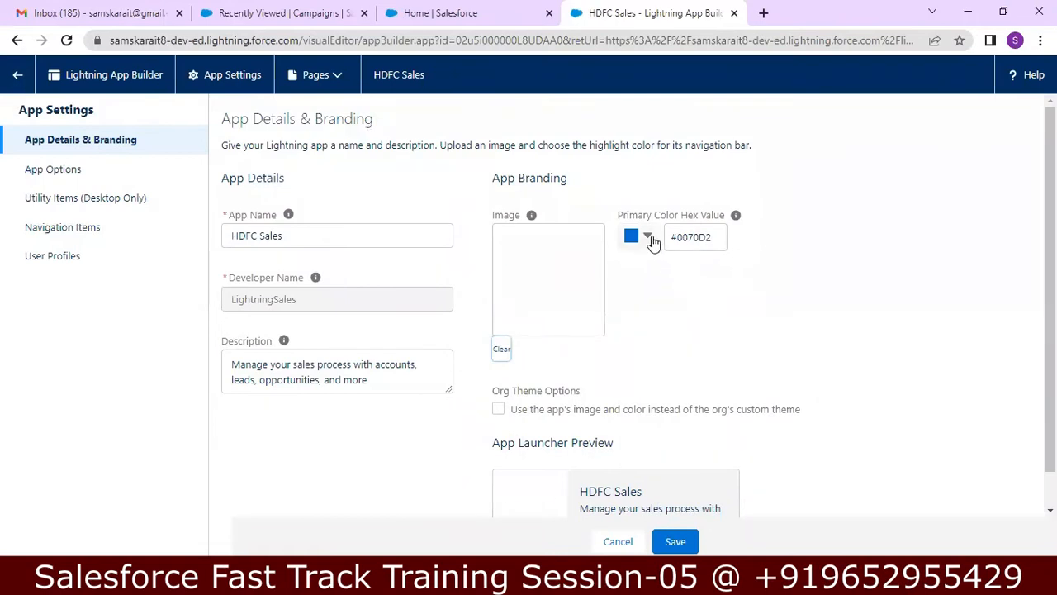
Step: Set the app's primary colour to the darker blue #116AB7 (RGB 17,106,183)
click(649, 237)
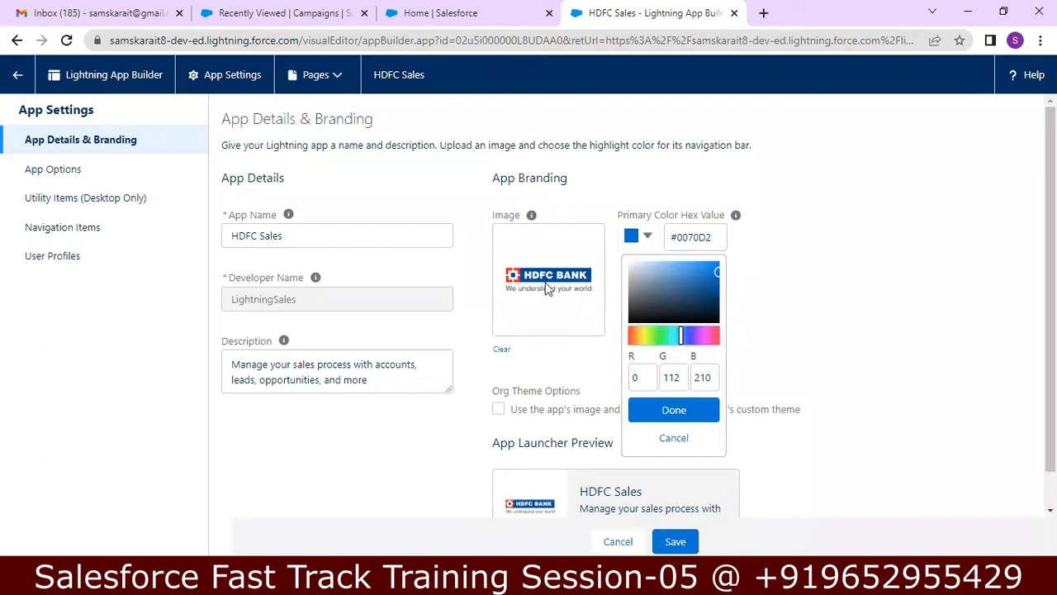
click(711, 278)
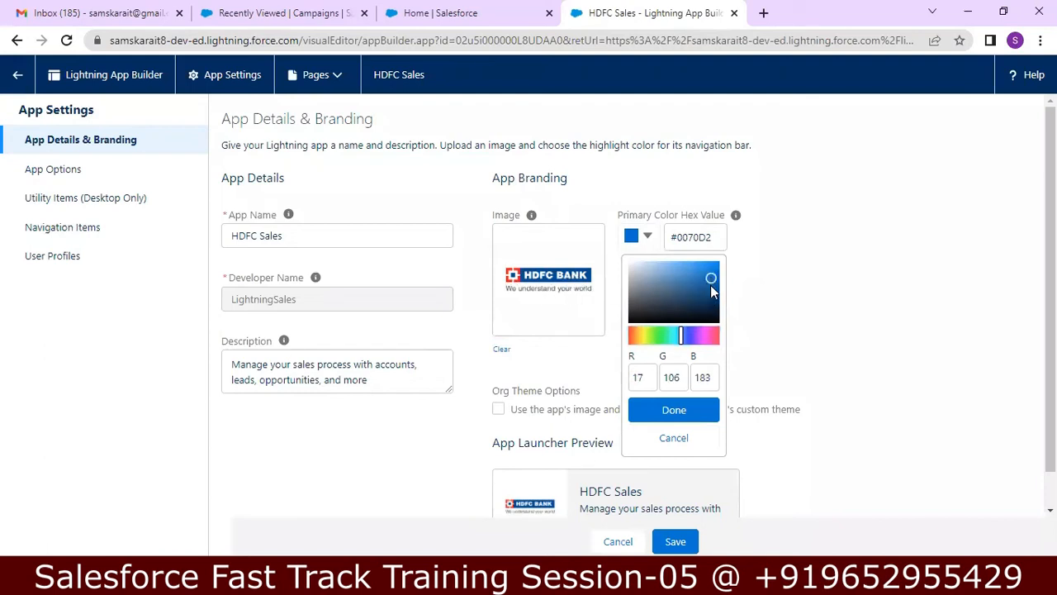
click(685, 409)
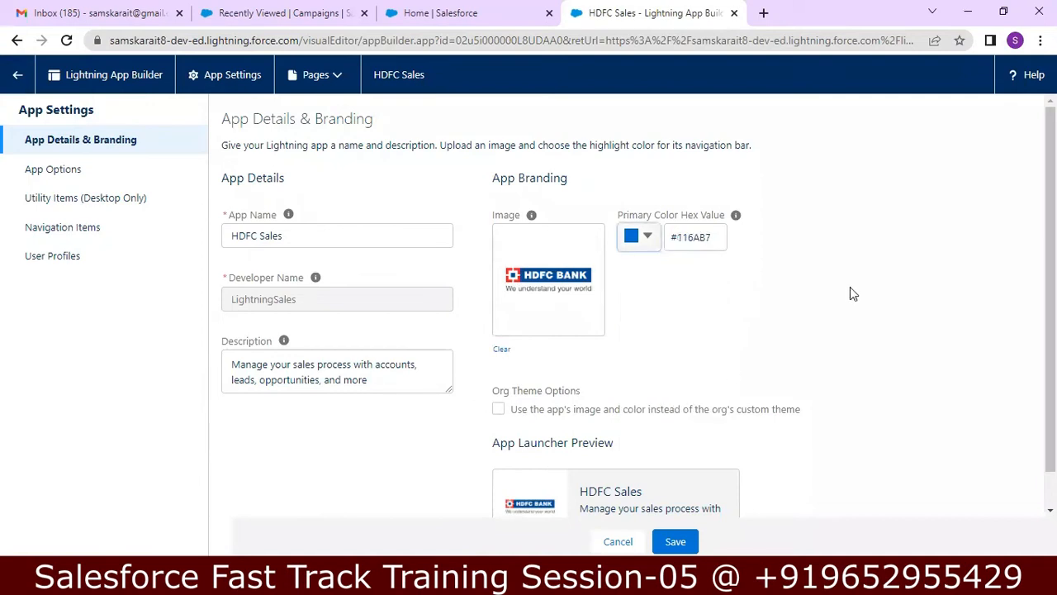
scroll(639, 304, down, 1)
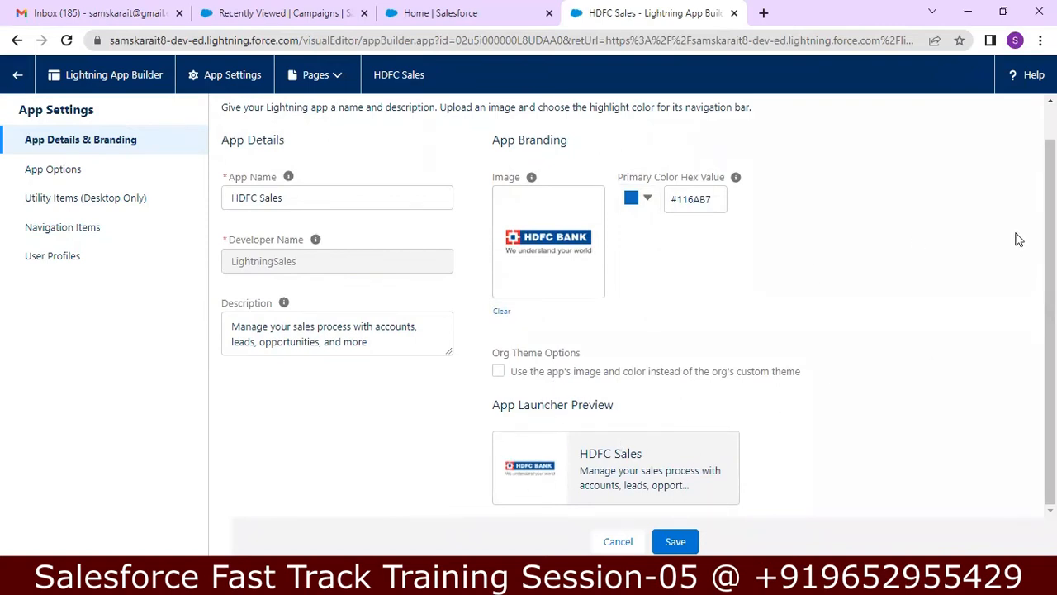
scroll(1051, 314, up, 1)
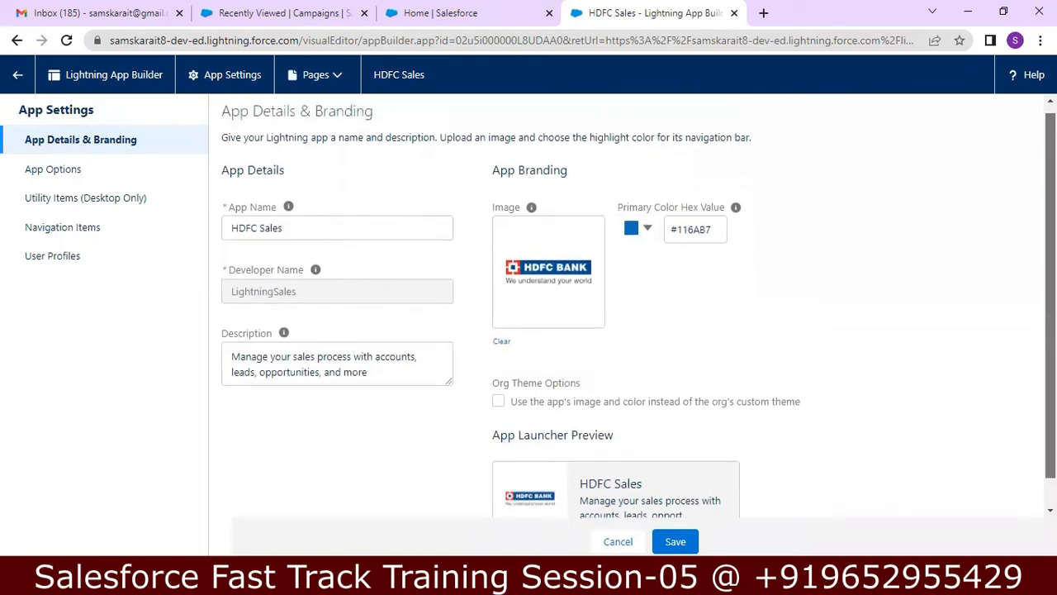
scroll(1051, 314, down, 1)
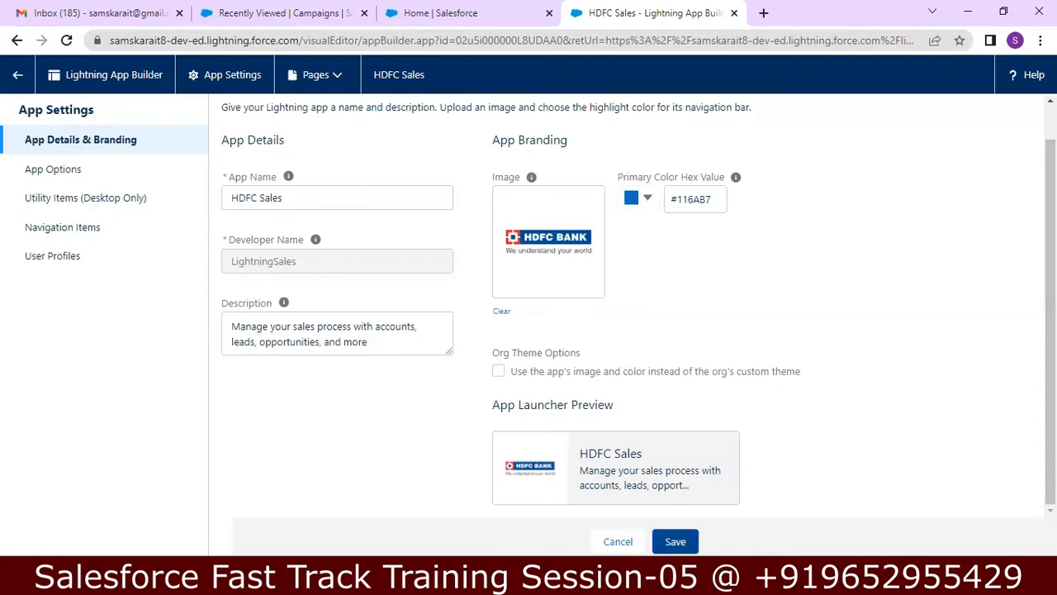
Step: Save the HDFC Sales name, logo and colour, then go back to Setup
click(675, 540)
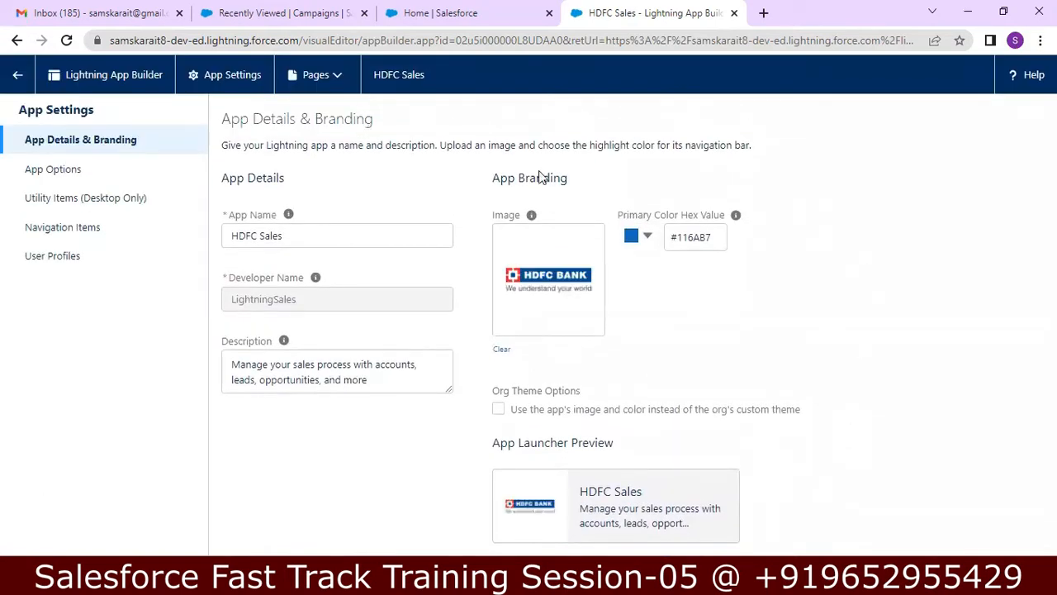
click(23, 77)
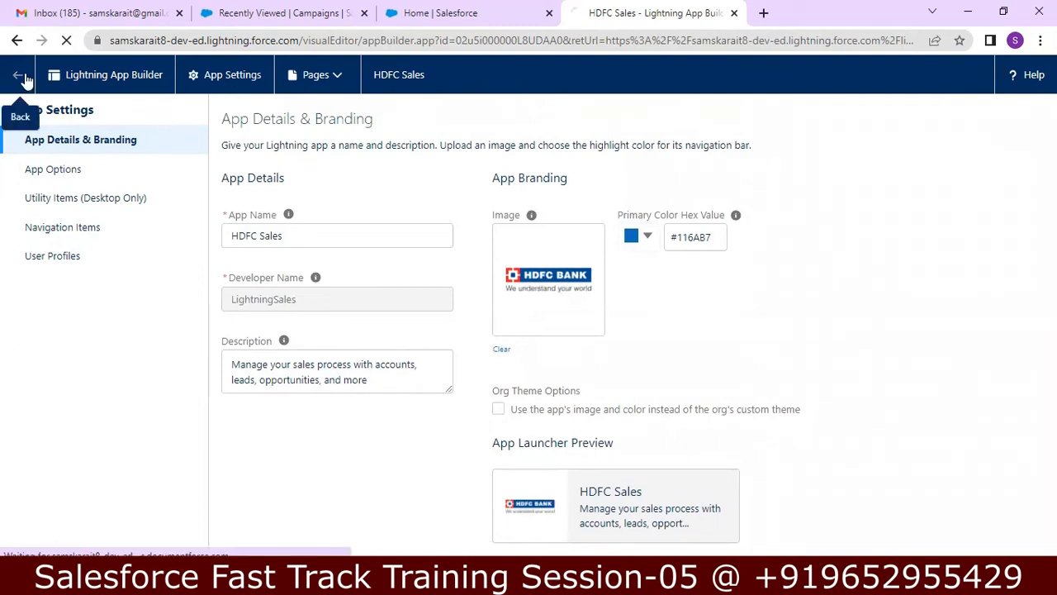
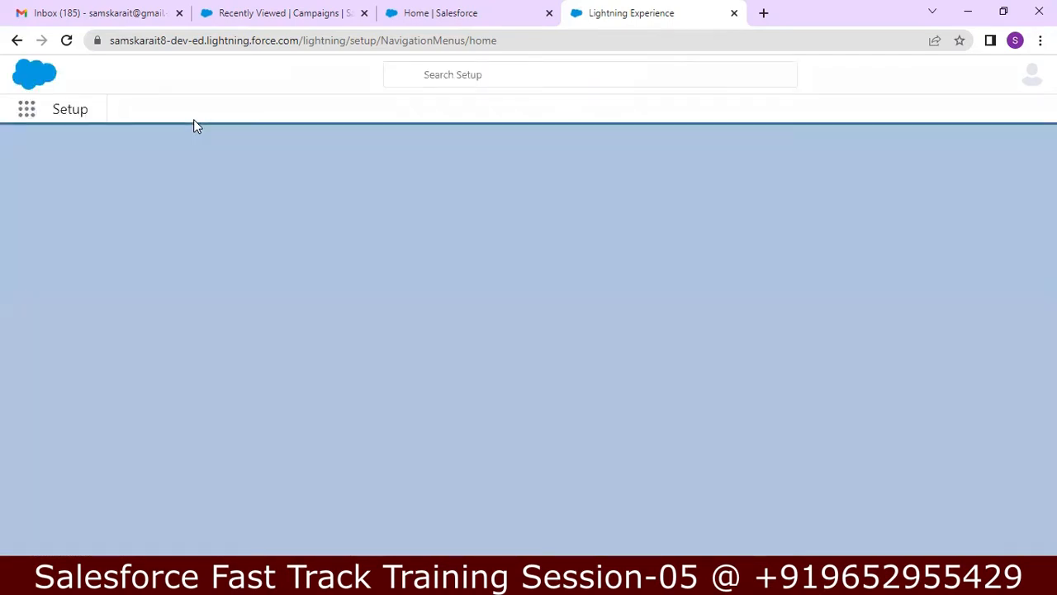
Step: Reload the Setup page and pick the HDFC Sales app from the App Launcher
click(26, 113)
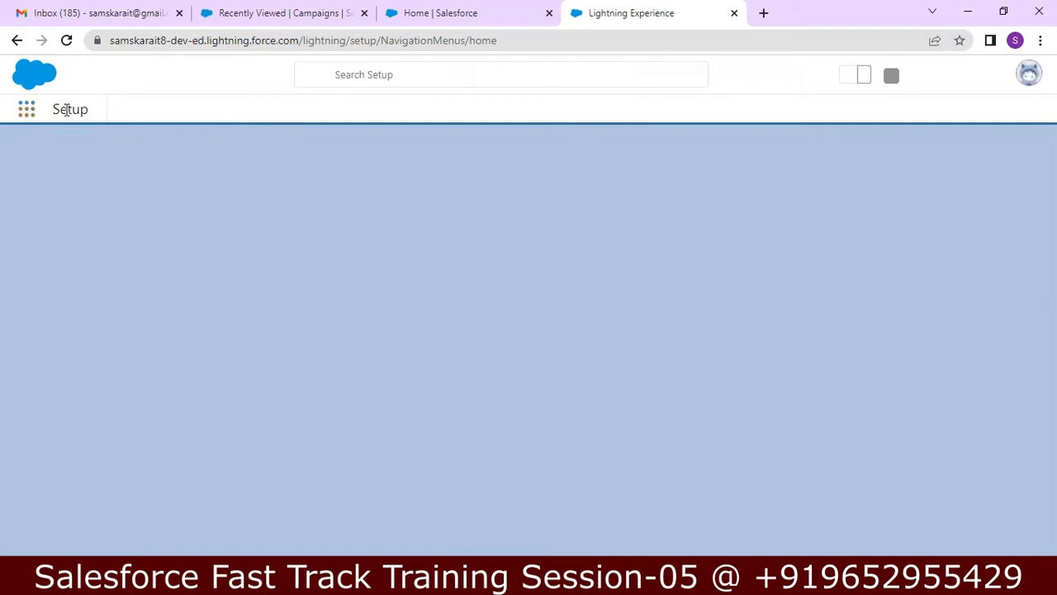
click(66, 41)
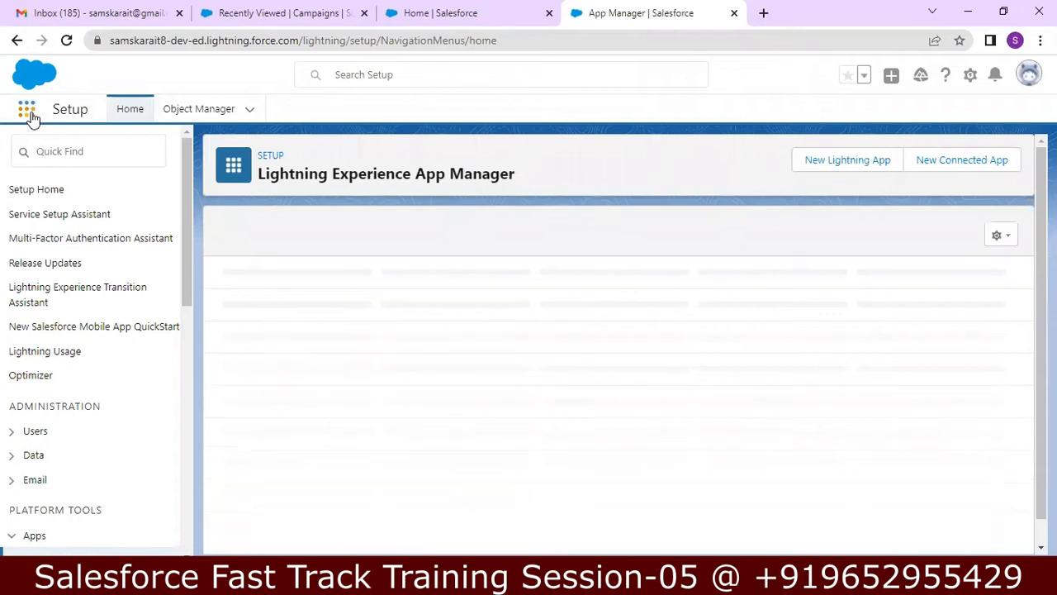
click(30, 115)
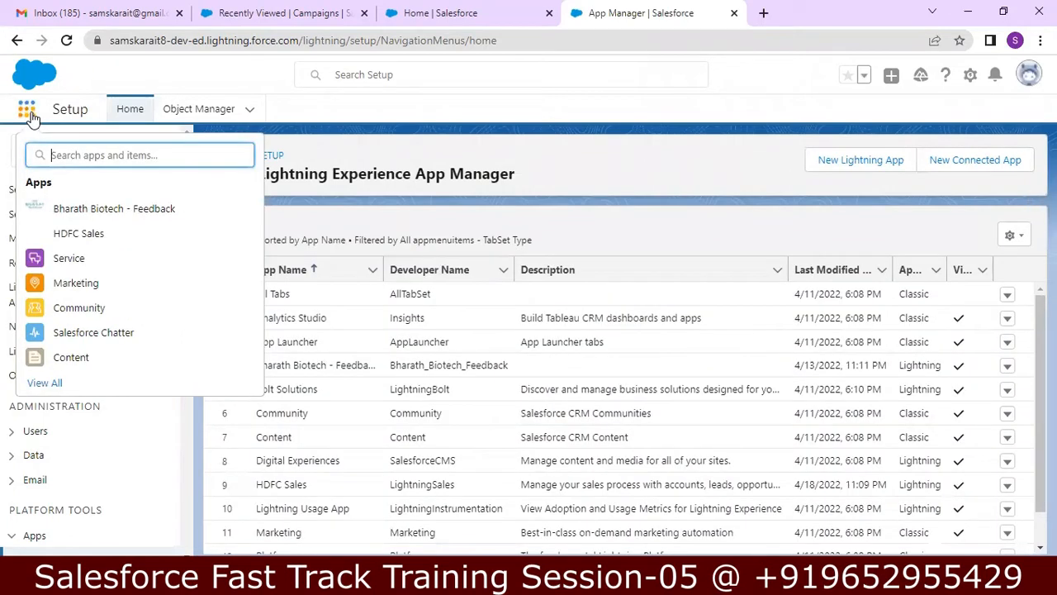
click(85, 235)
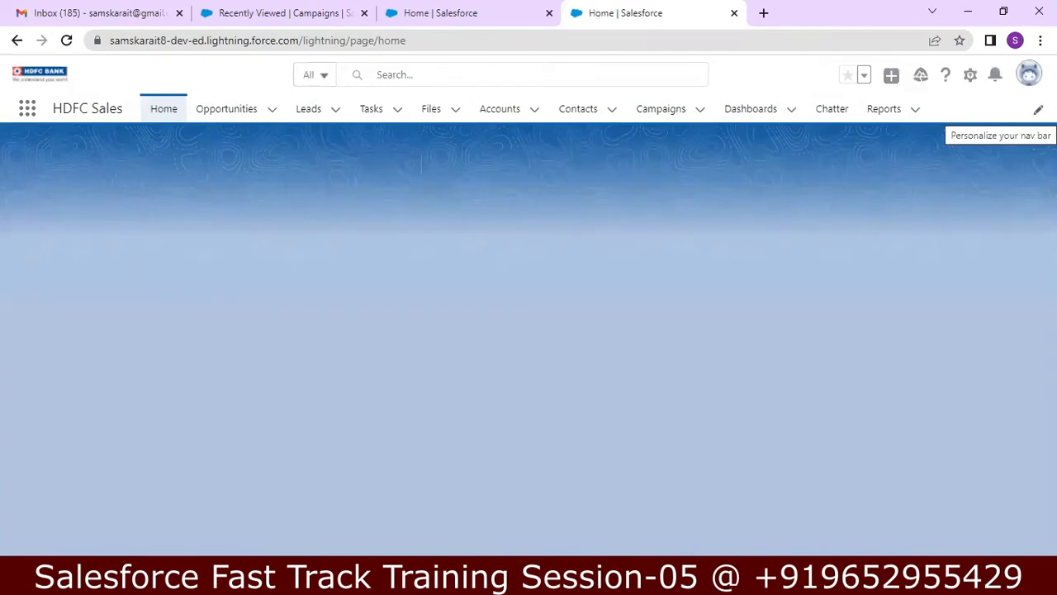
click(1038, 109)
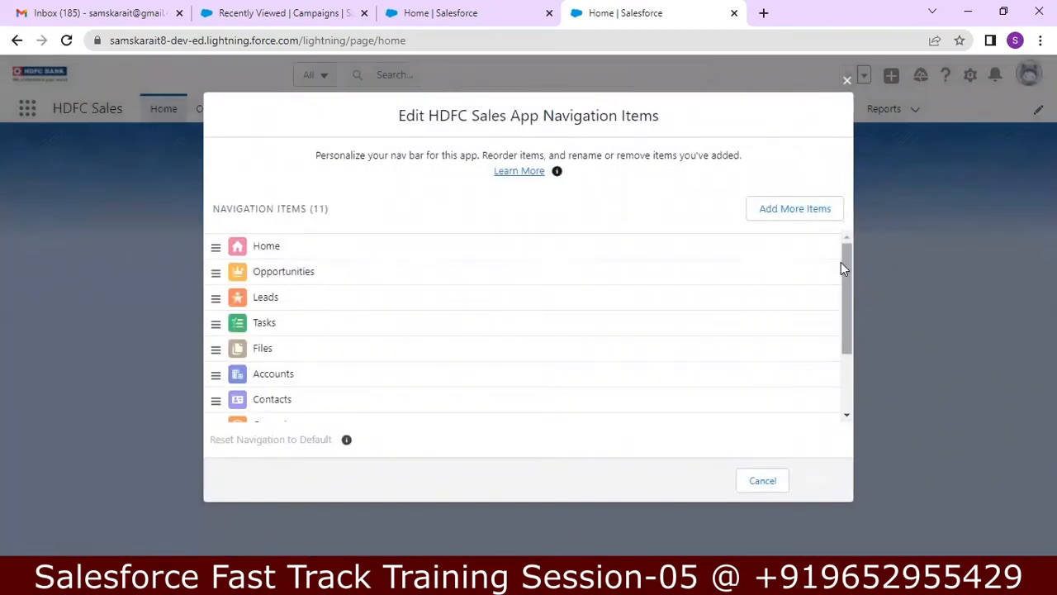
drag(846, 265, 850, 290)
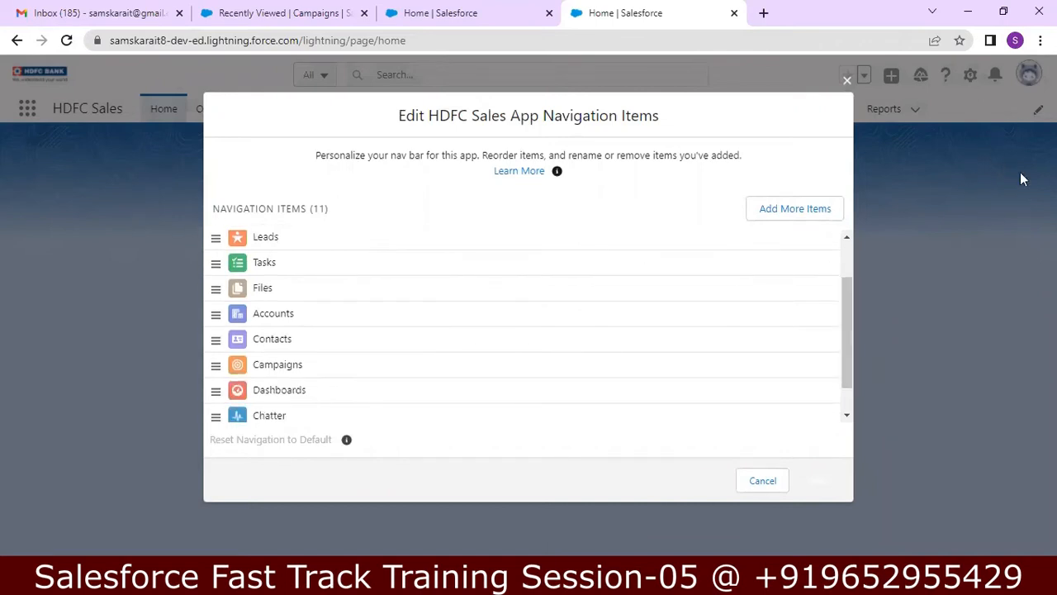
drag(848, 313, 847, 368)
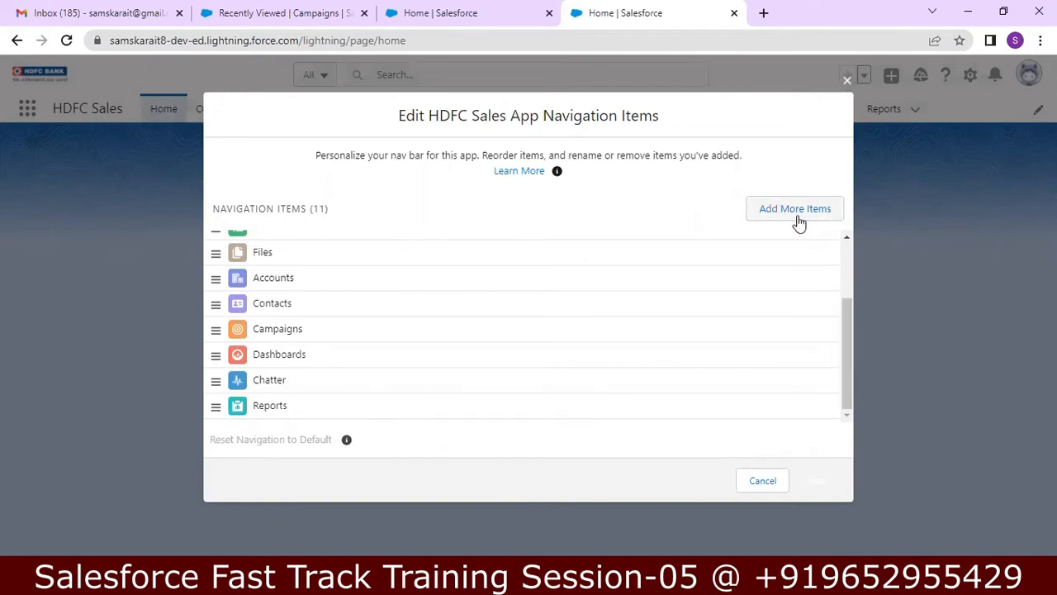
click(849, 80)
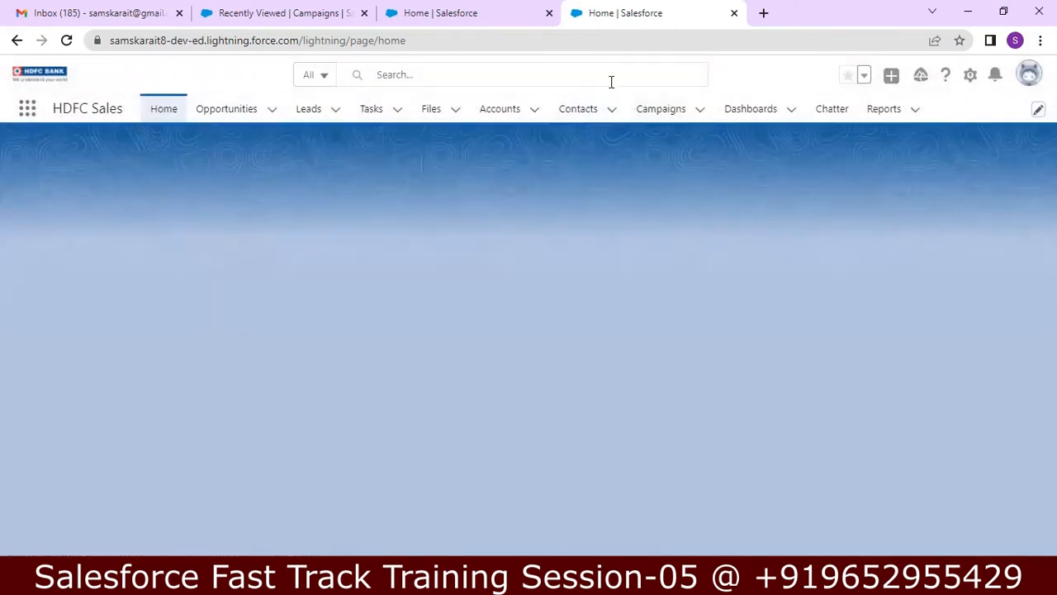
Step: Open Setup in a new tab and find the Lightning Experience App Manager through Quick Find
click(968, 76)
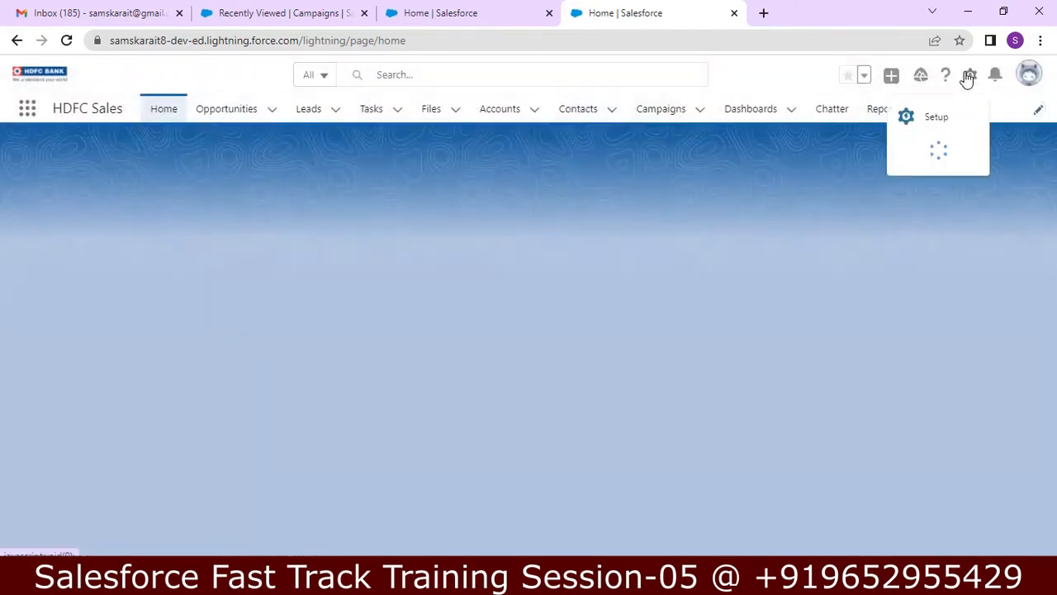
click(942, 117)
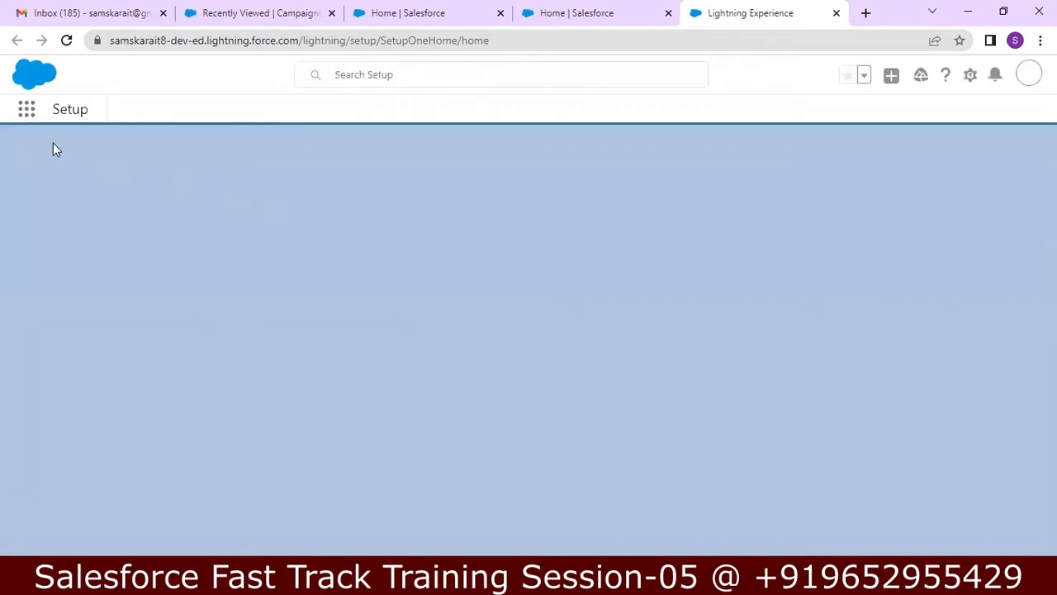
click(48, 150)
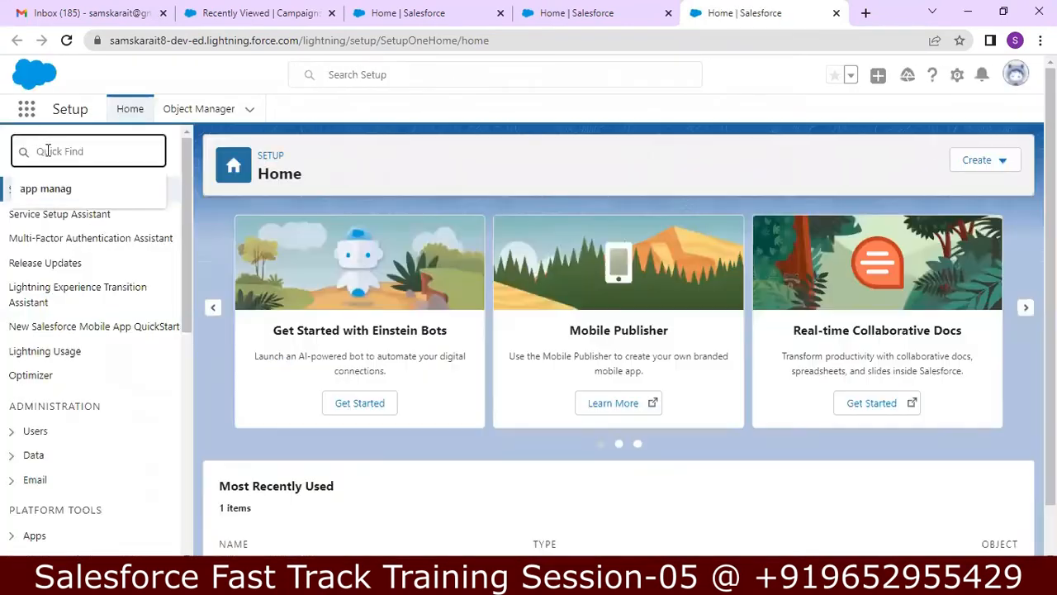
click(49, 189)
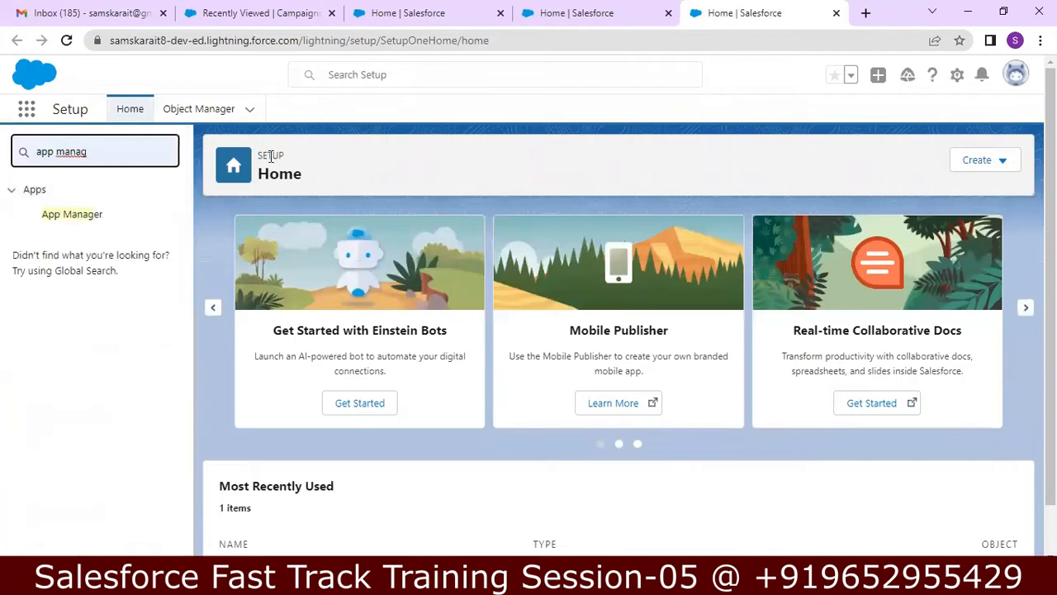
click(94, 225)
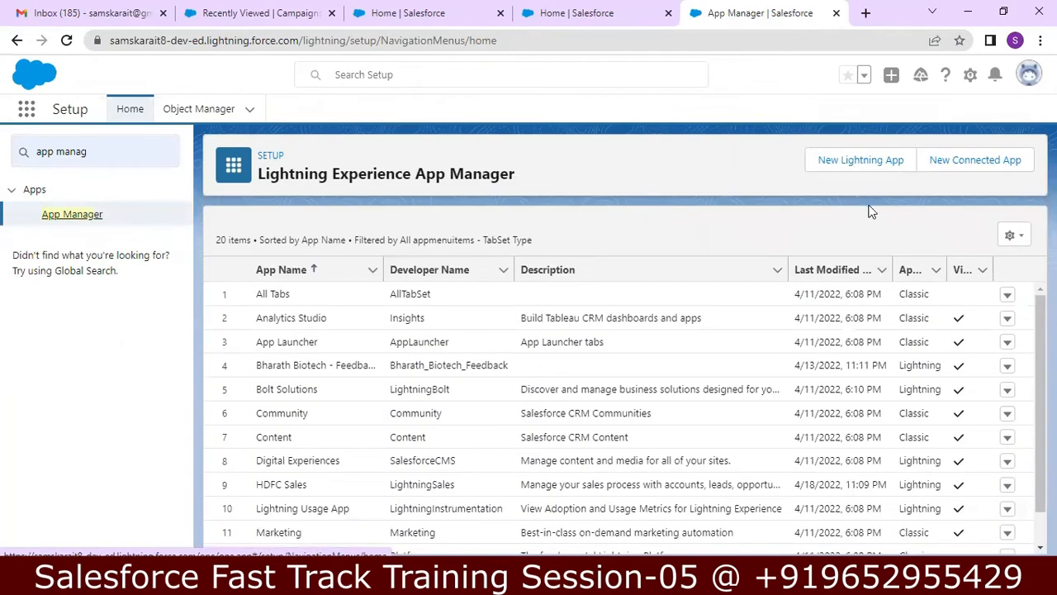
Step: Edit the HDFC Sales app from its row's action menu
scroll(619, 412, down, 1)
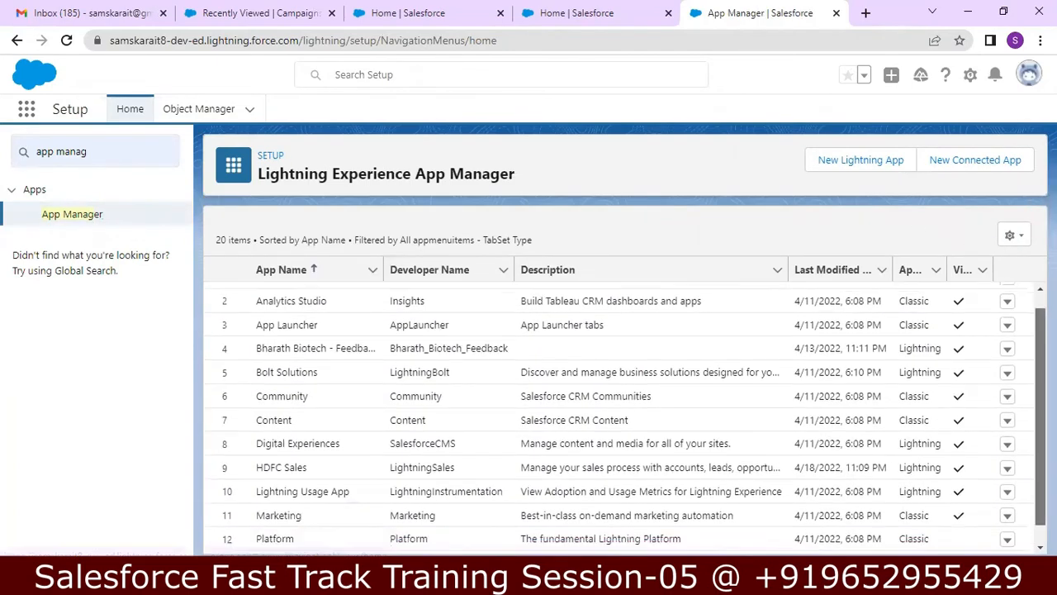
click(1006, 467)
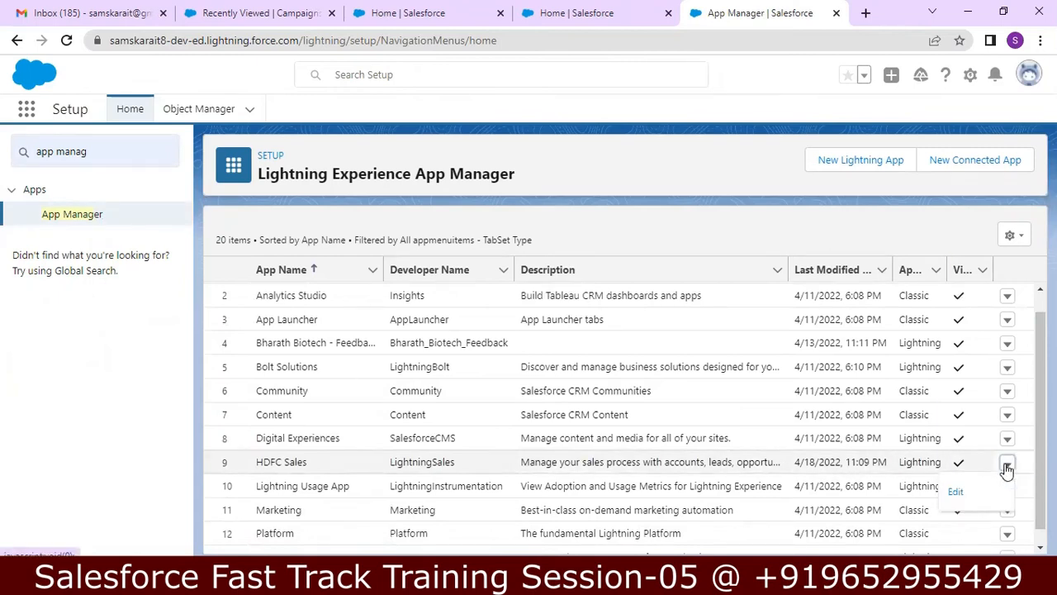
click(967, 496)
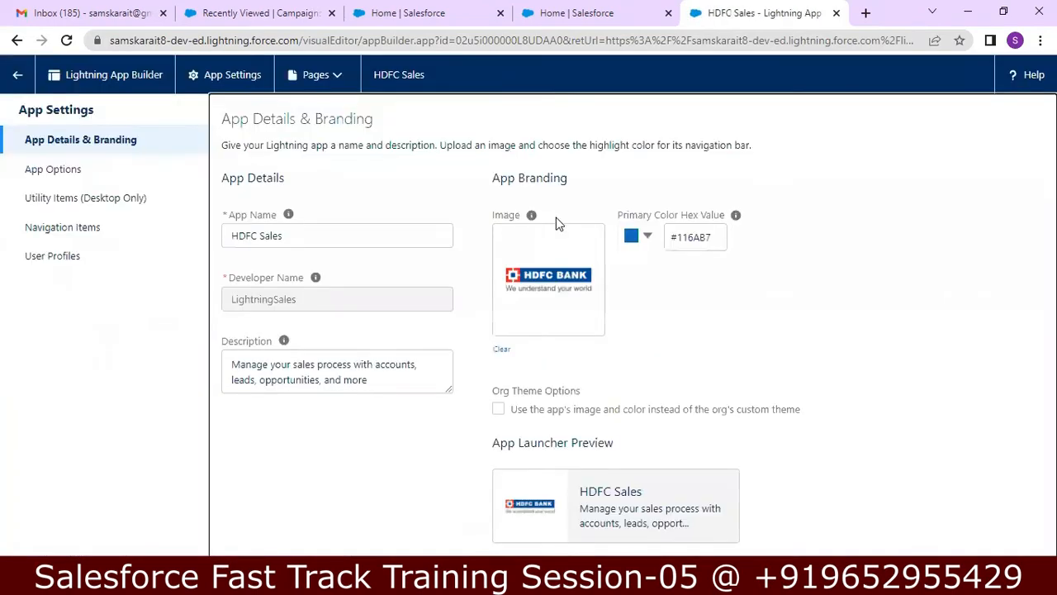
Step: In Navigation Items, remove Files, Tasks and Dashboards, and move Reports above Chatter
click(67, 237)
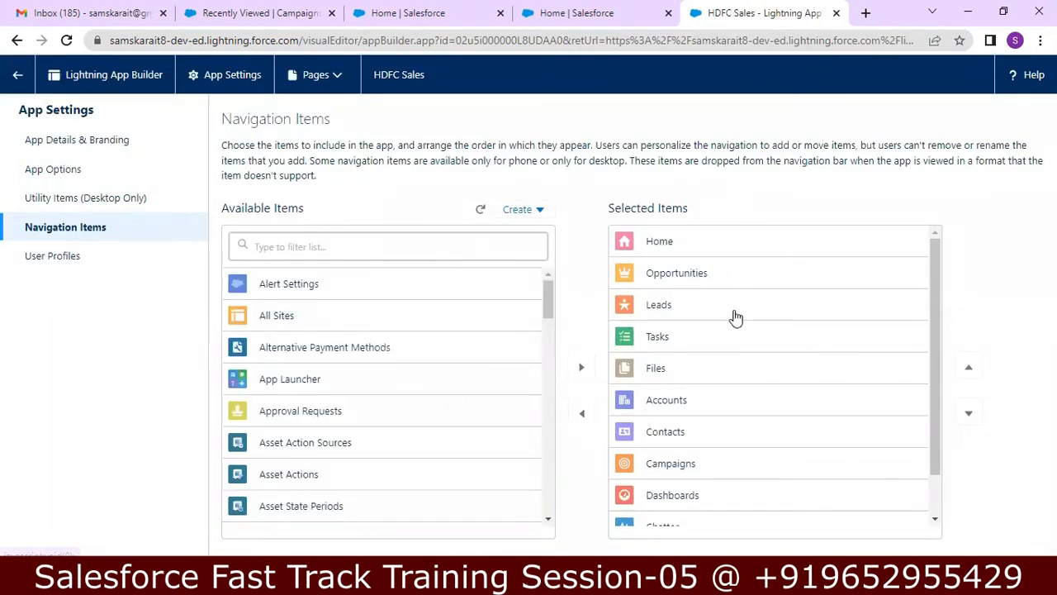
drag(938, 358, 939, 438)
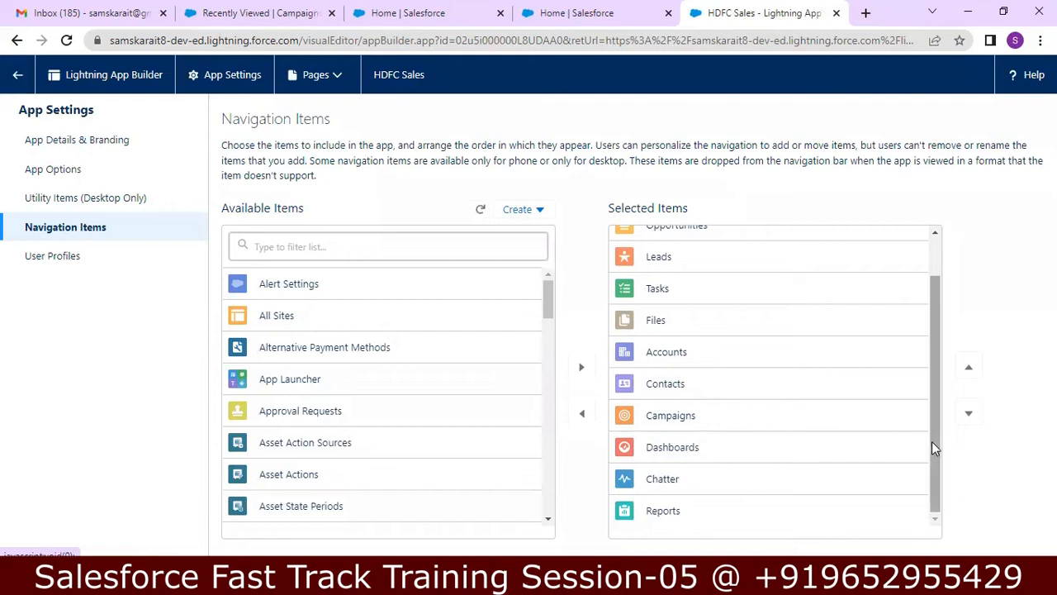
drag(931, 441, 921, 295)
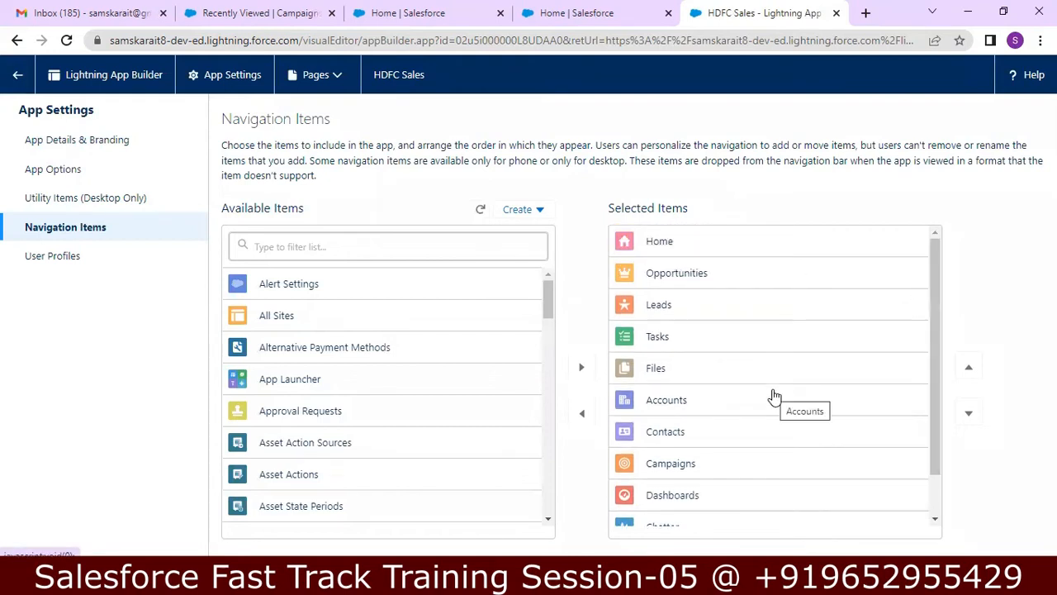
click(760, 369)
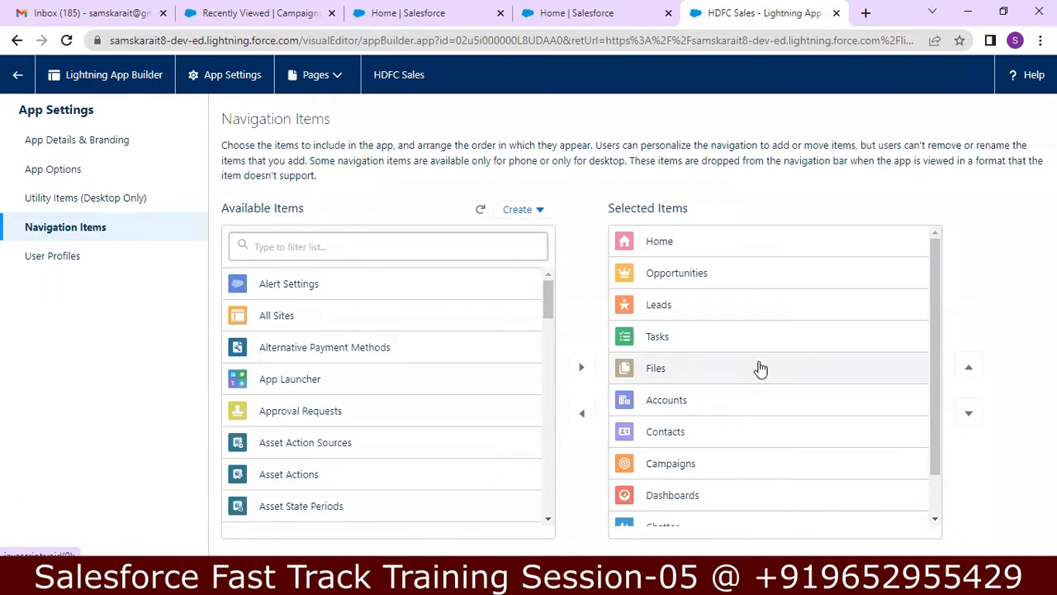
click(583, 415)
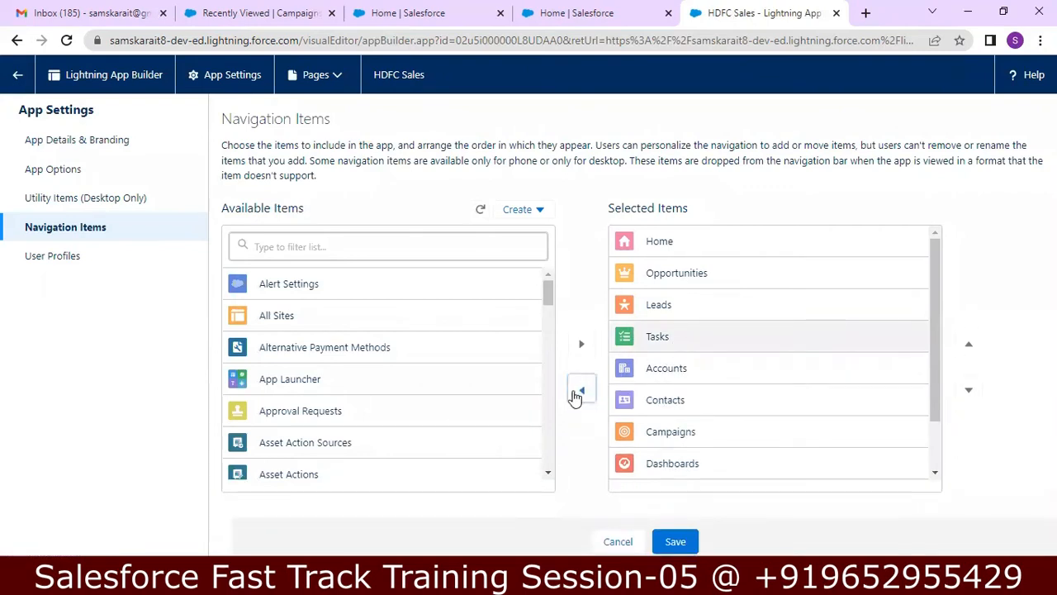
click(576, 395)
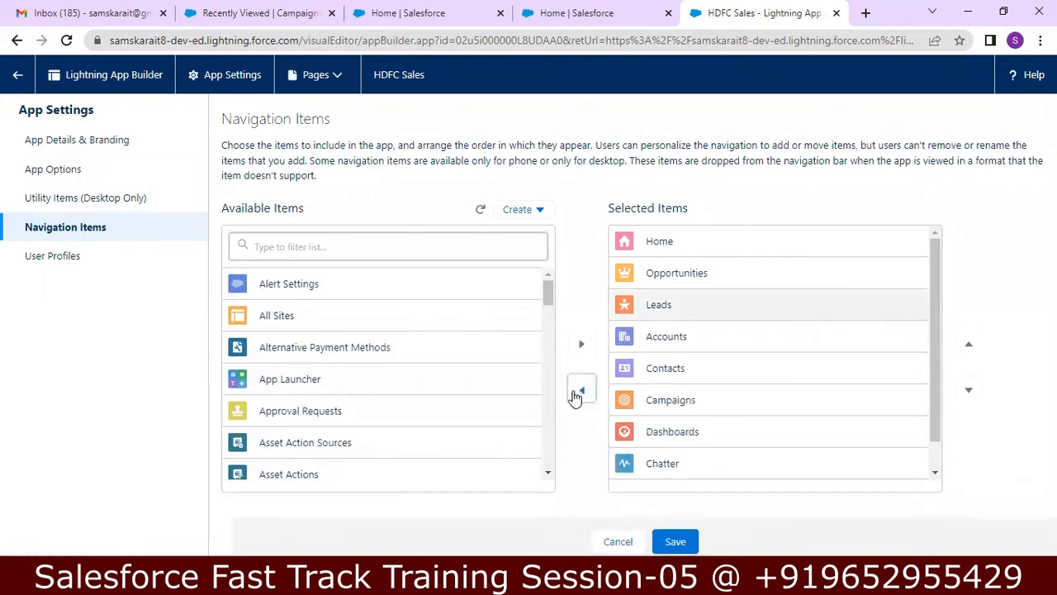
click(674, 436)
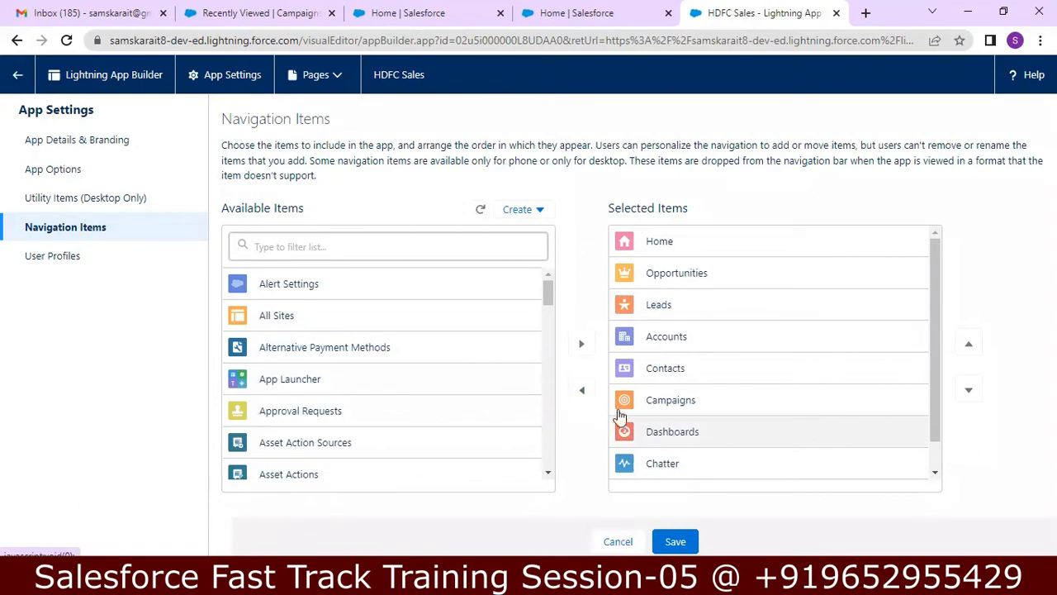
click(577, 388)
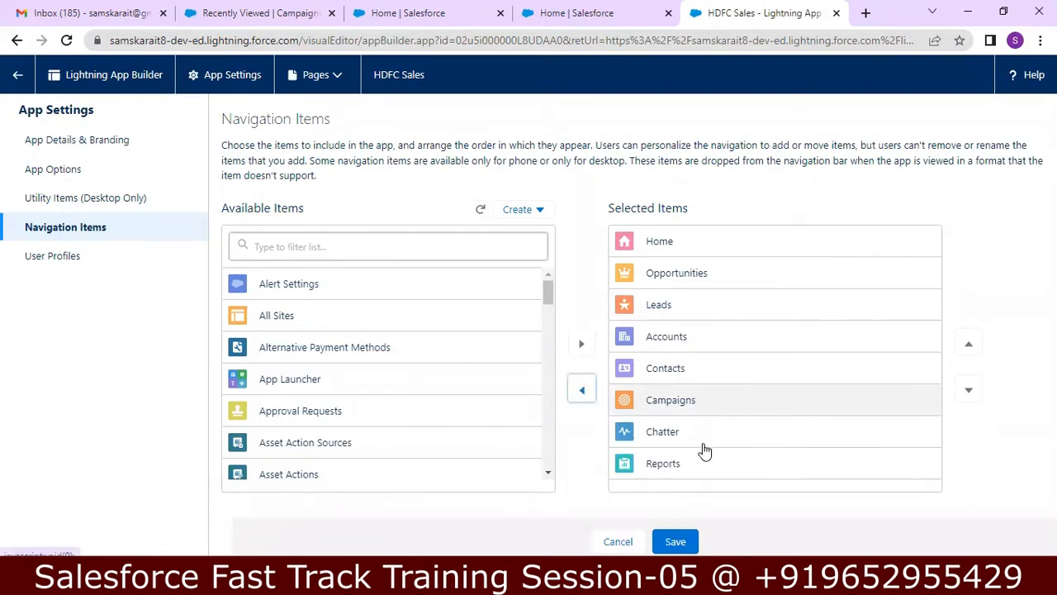
click(740, 471)
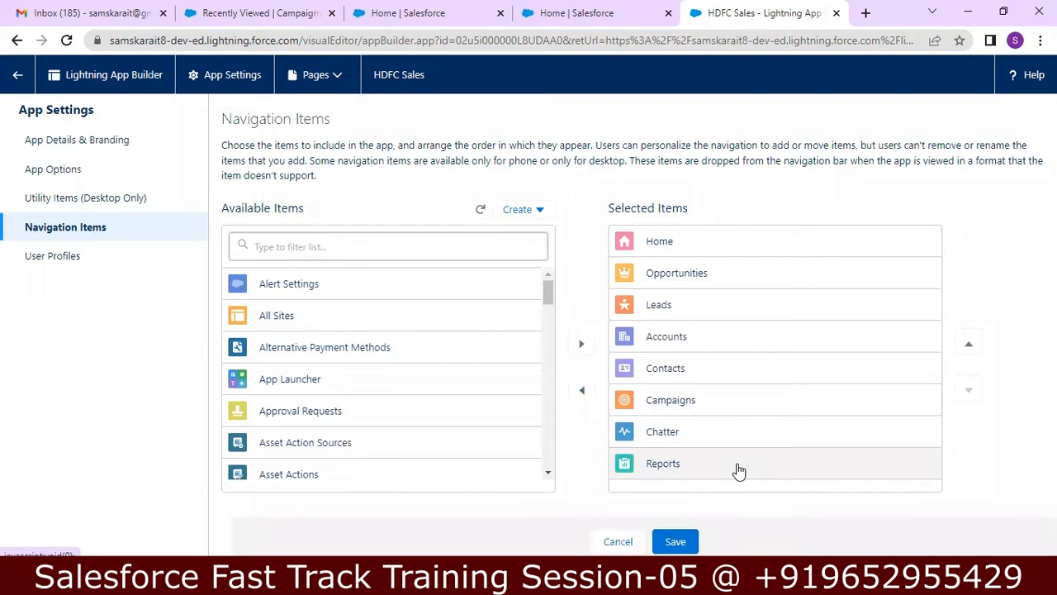
click(976, 346)
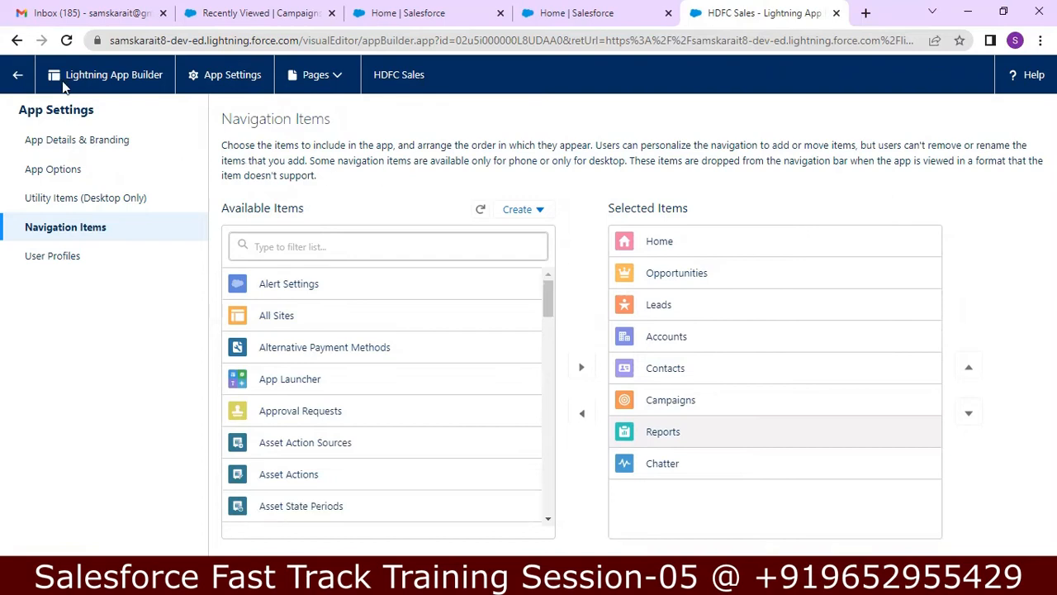
Step: Reload the app builder and return to the Lightning Experience App Manager
click(66, 40)
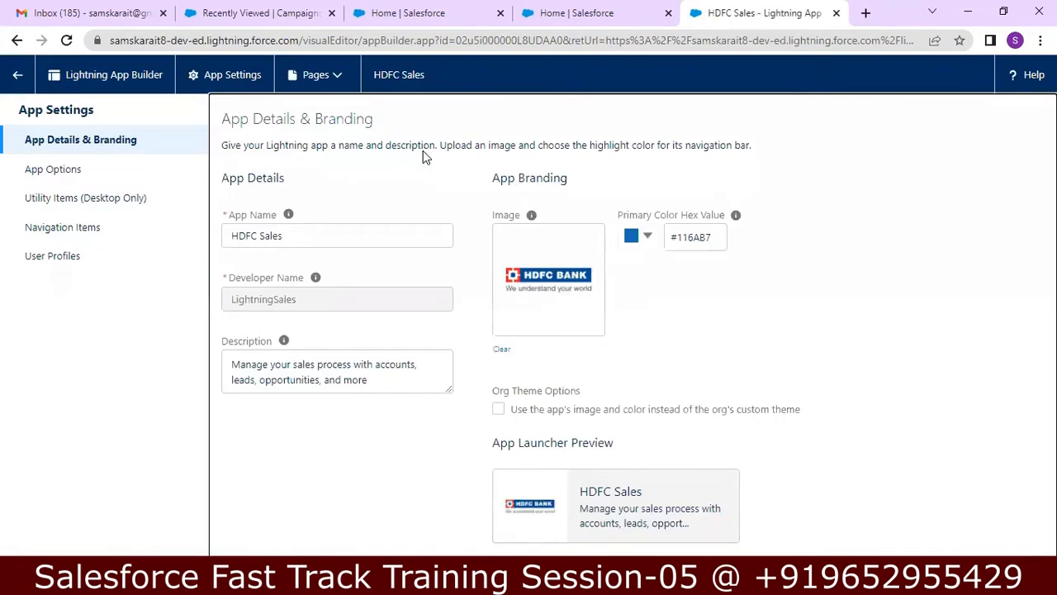
click(16, 83)
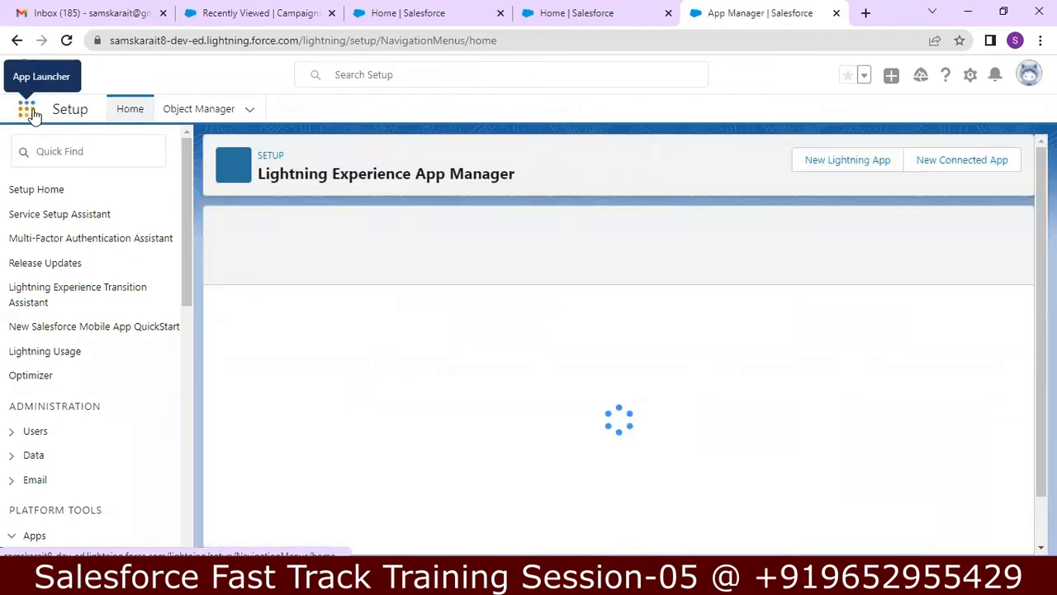
click(30, 111)
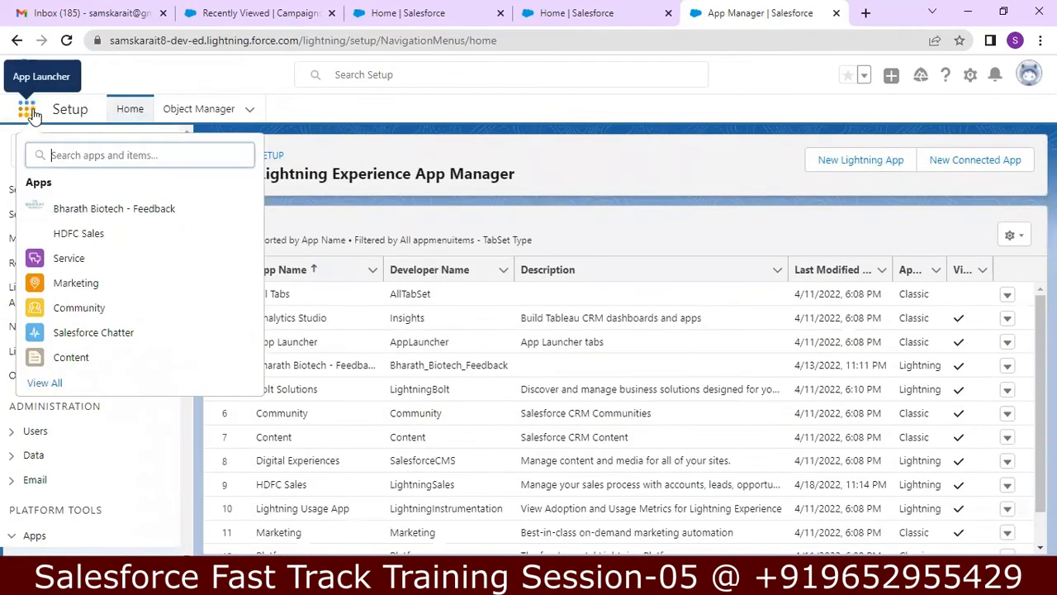
click(69, 238)
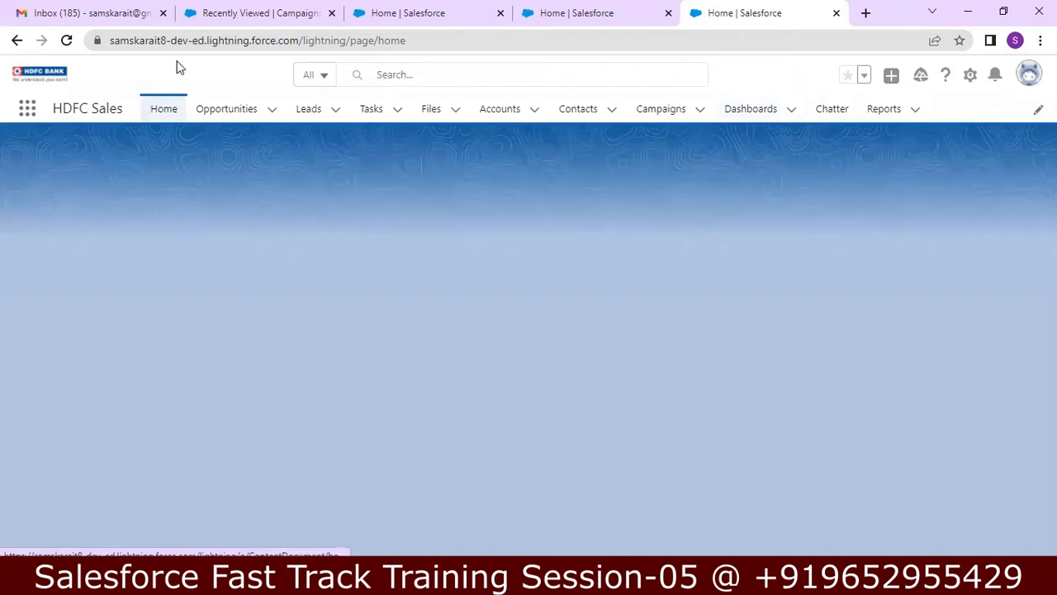
click(69, 43)
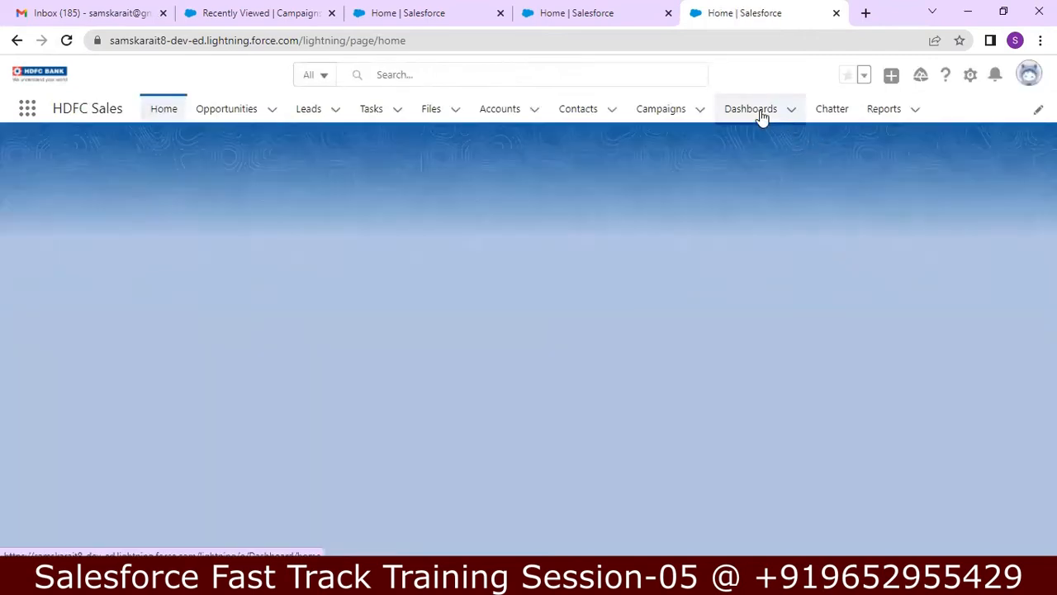
click(66, 43)
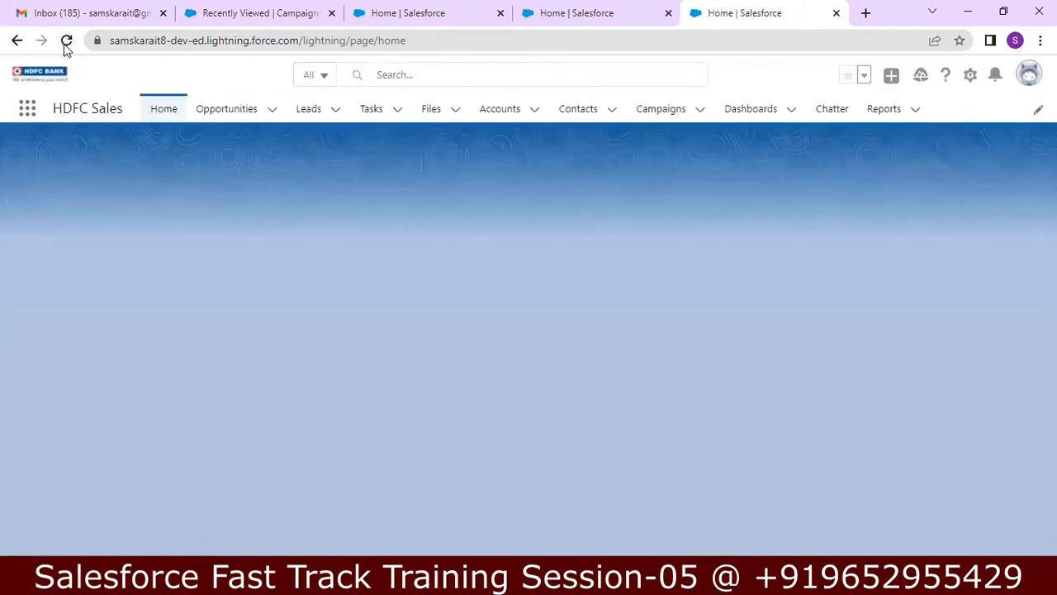
click(66, 46)
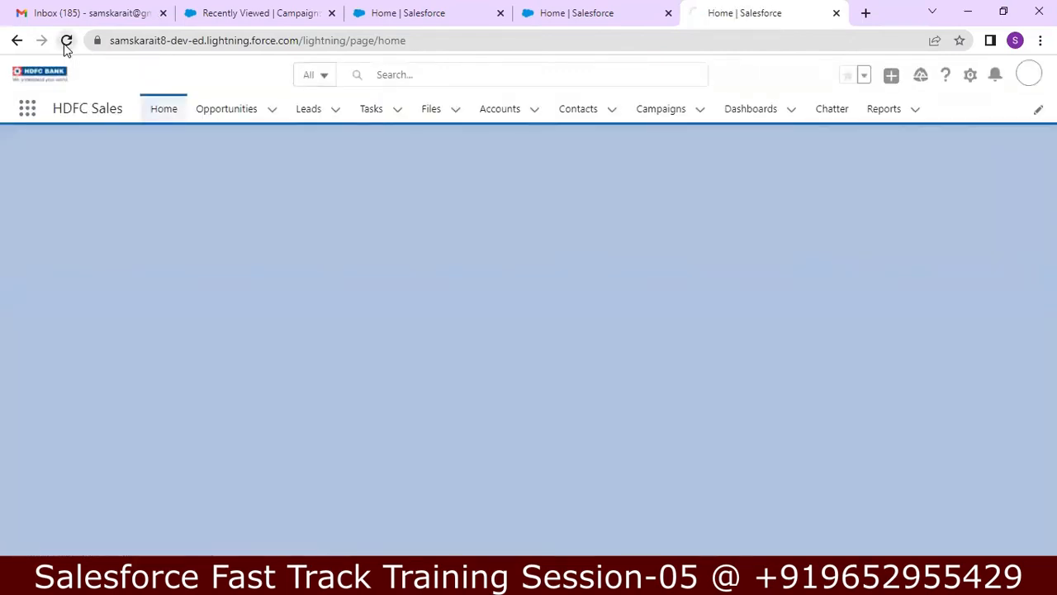
click(66, 41)
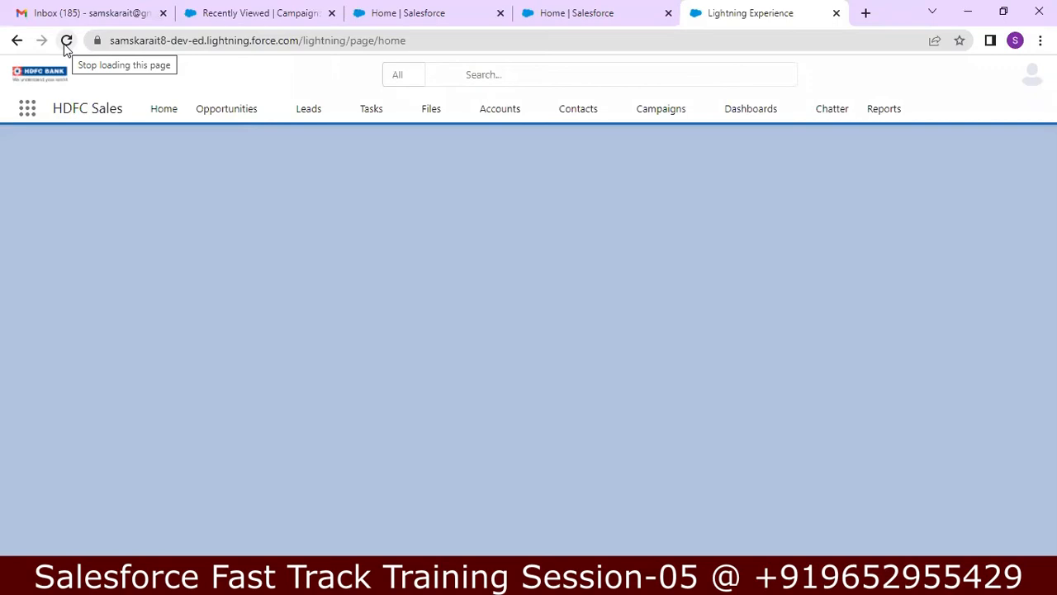
click(66, 42)
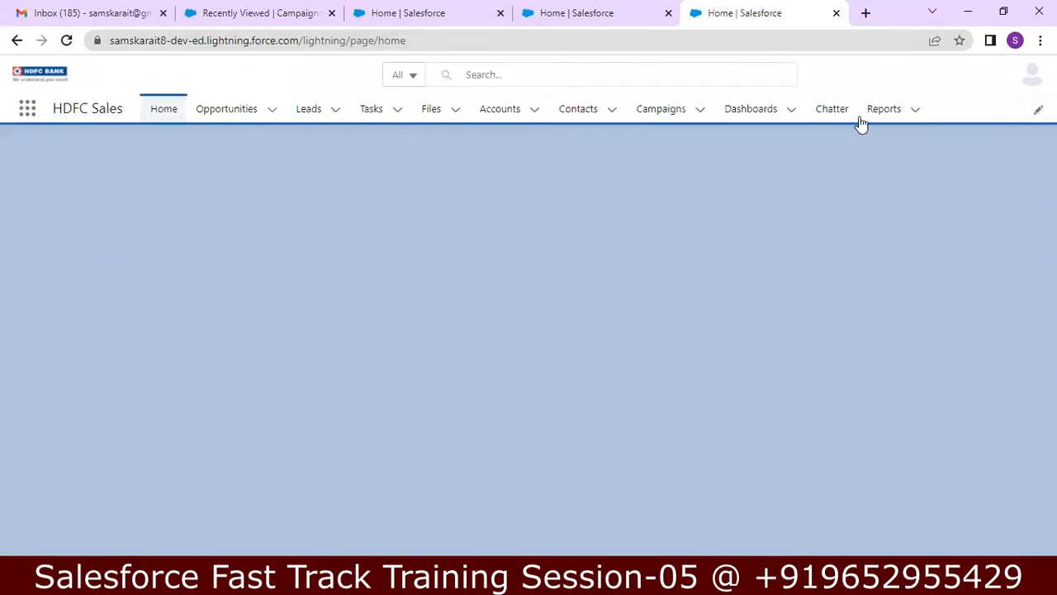
click(65, 41)
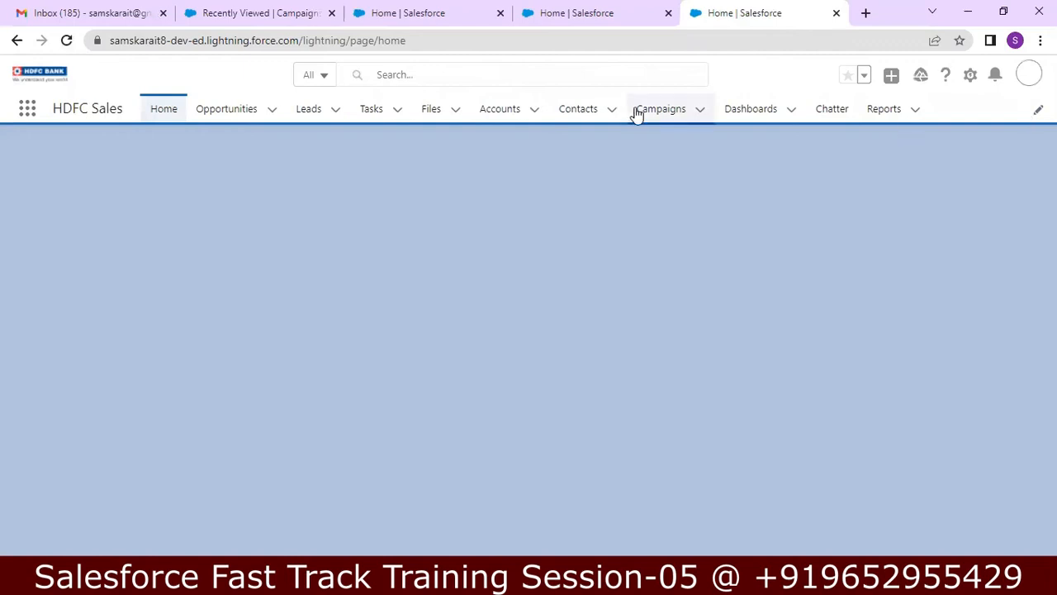
click(66, 42)
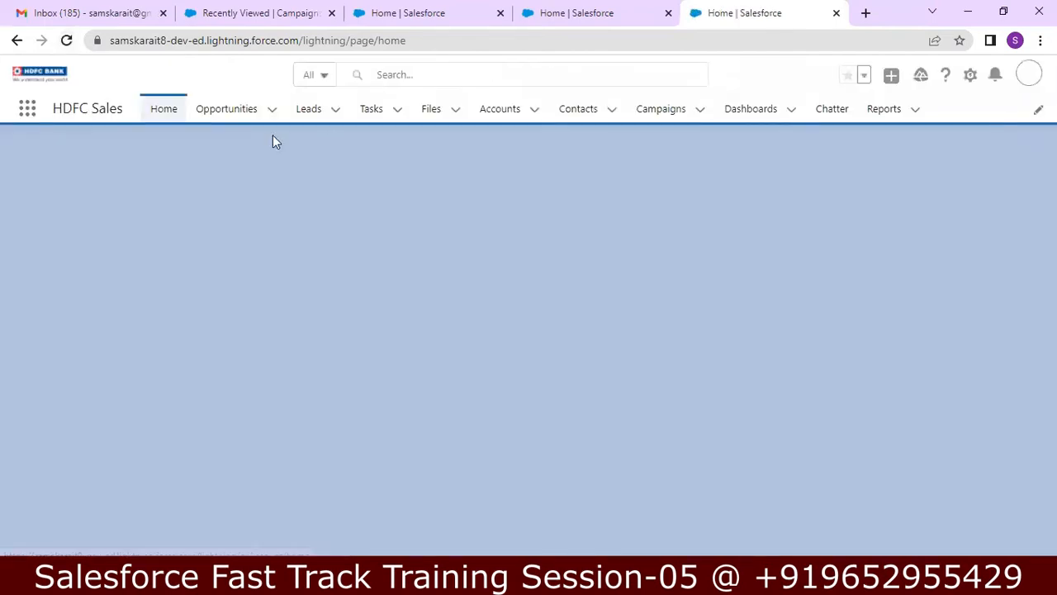
click(67, 40)
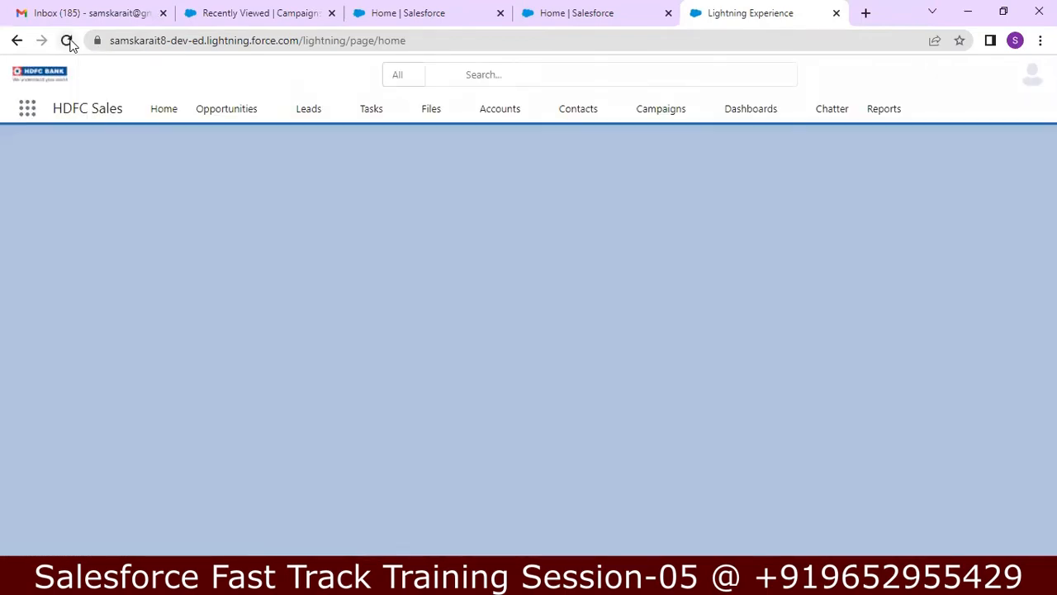
click(69, 40)
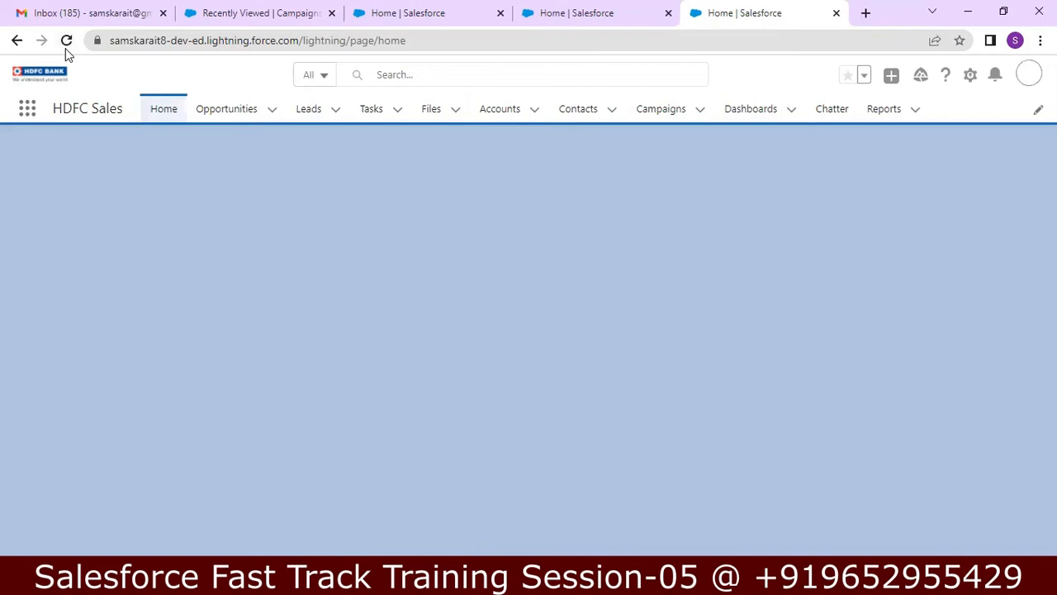
click(66, 43)
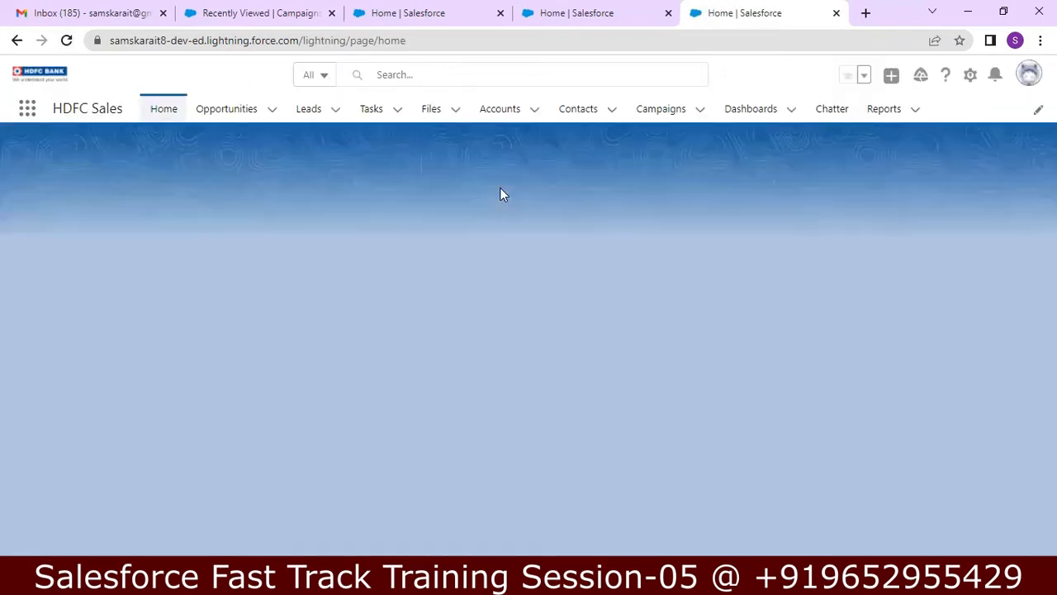
click(67, 41)
Step: In the Notepad++ notes, append 'Sales Application' to the end of line 168
key(alt+Tab)
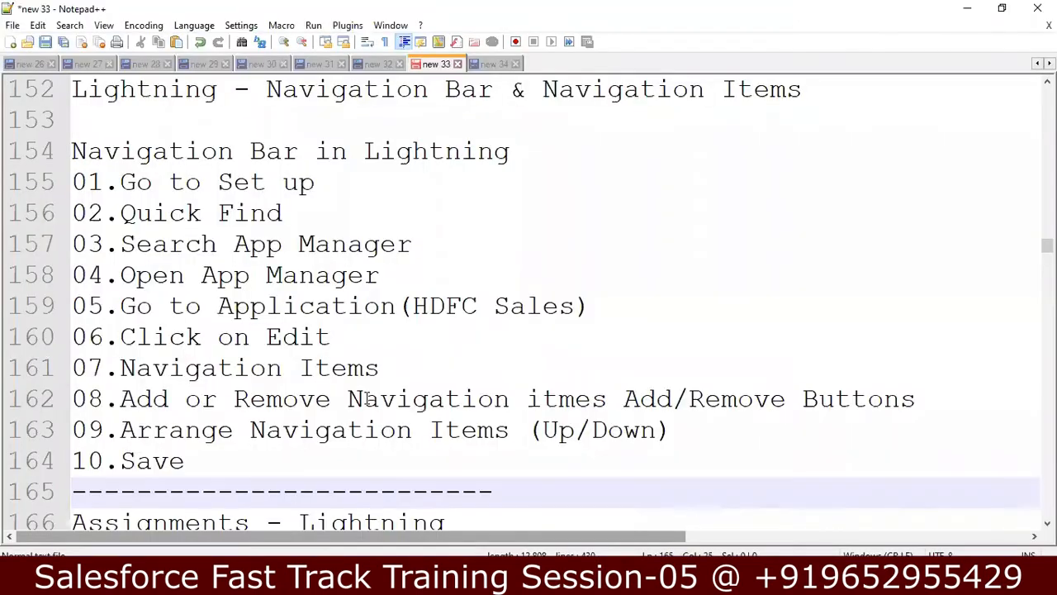
key(Down)
key(Down)
key(Down)
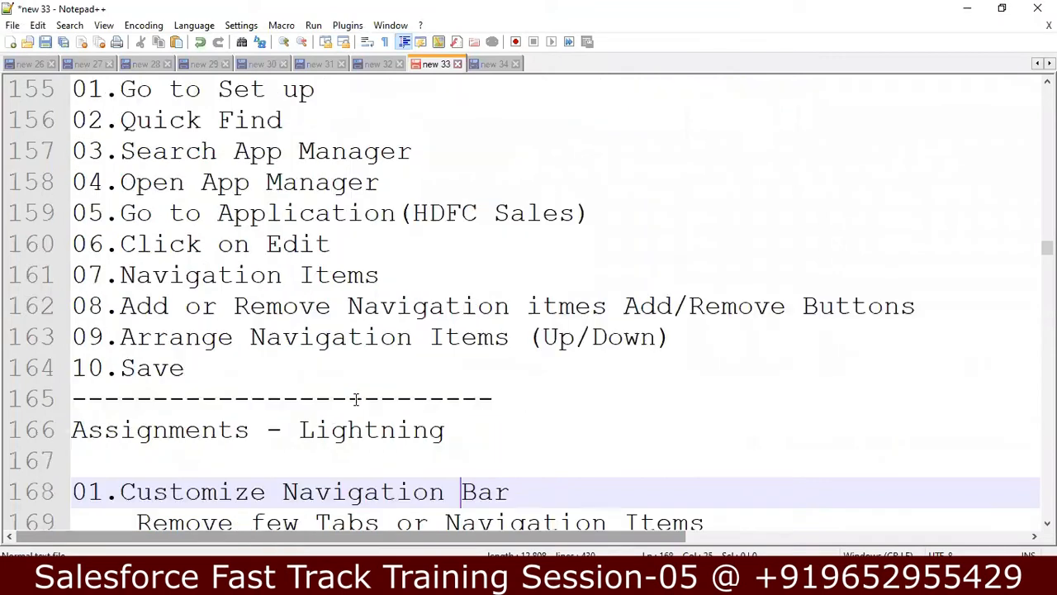
key(Down)
key(Down)
key(Down)
key(Down)
key(Down)
key(Down)
key(Down)
key(Down)
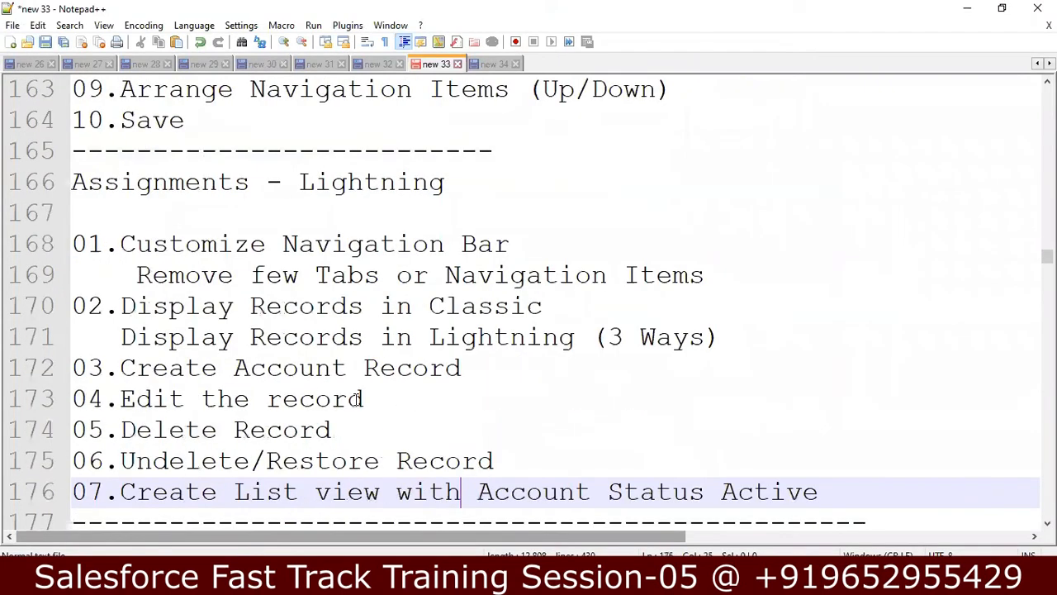
click(537, 244)
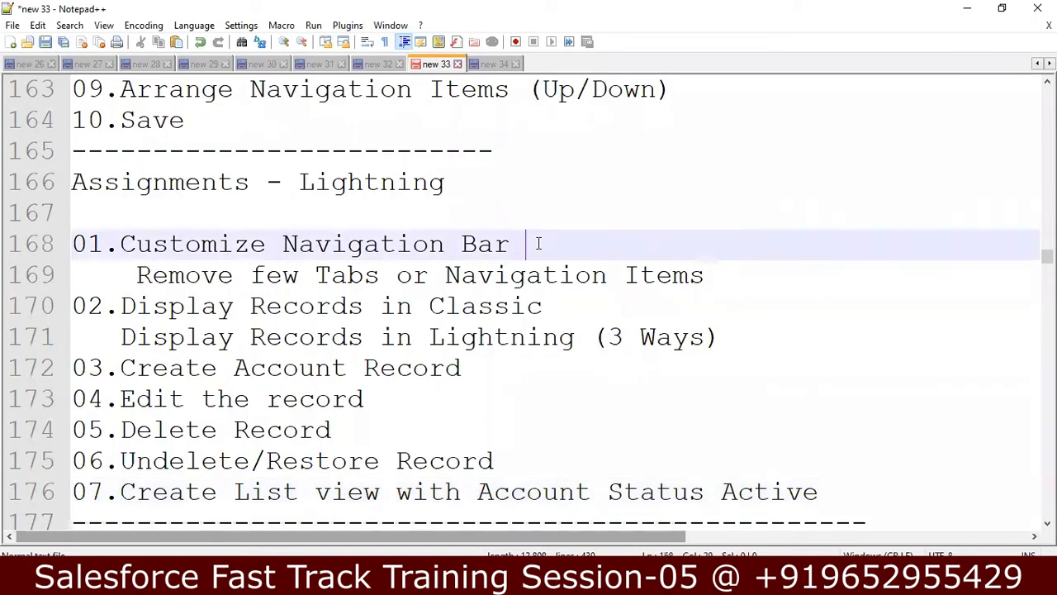
text(Sales)
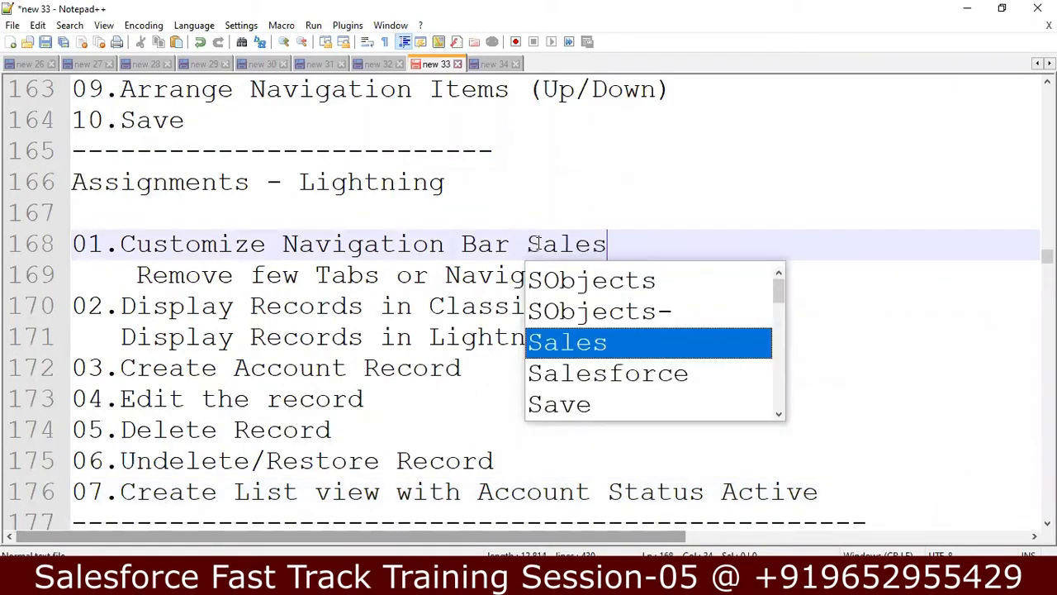
text( Application)
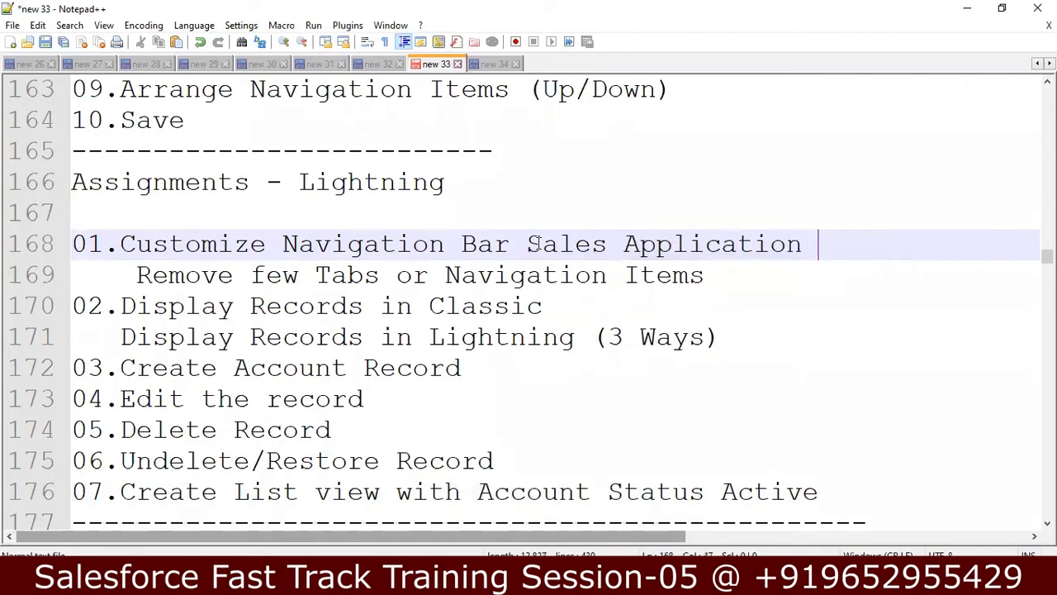
Step: Append ' - Views' to line 170 so it reads '02.Display Records in Classic - Views'
key(Down)
key(Down)
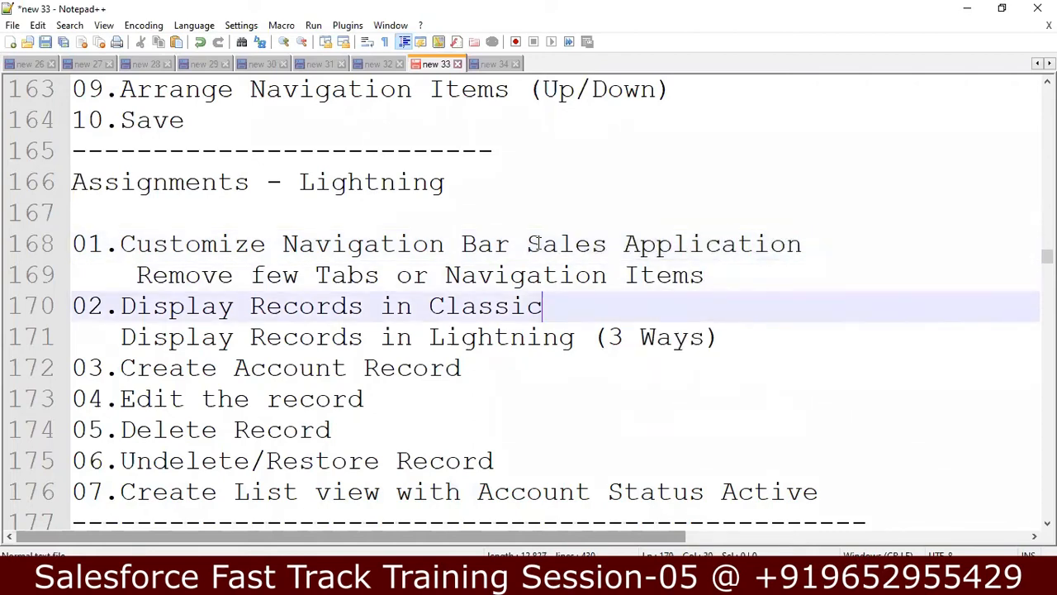
key(Down)
key(Down)
key(Down)
key(Down)
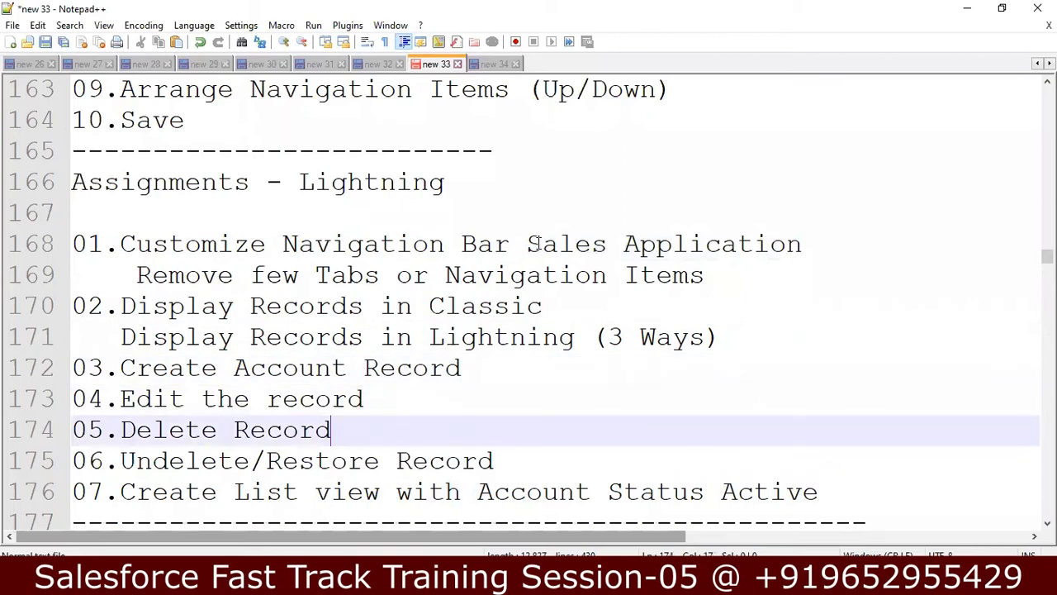
key(Down)
key(Down)
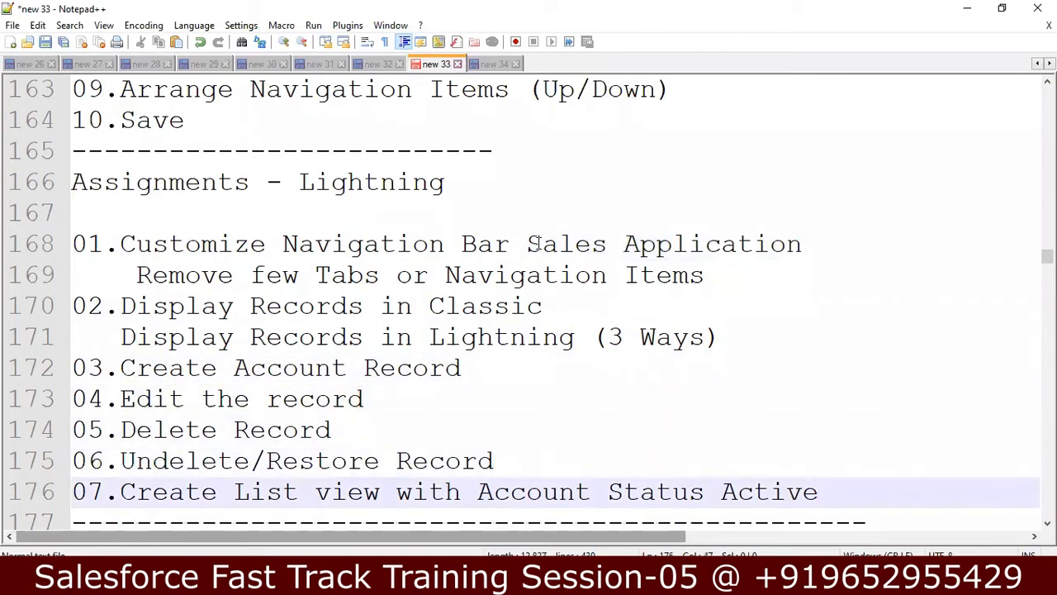
key(Down)
key(Up)
key(Up)
key(Up)
key(Up)
key(Up)
key(Up)
key(Up)
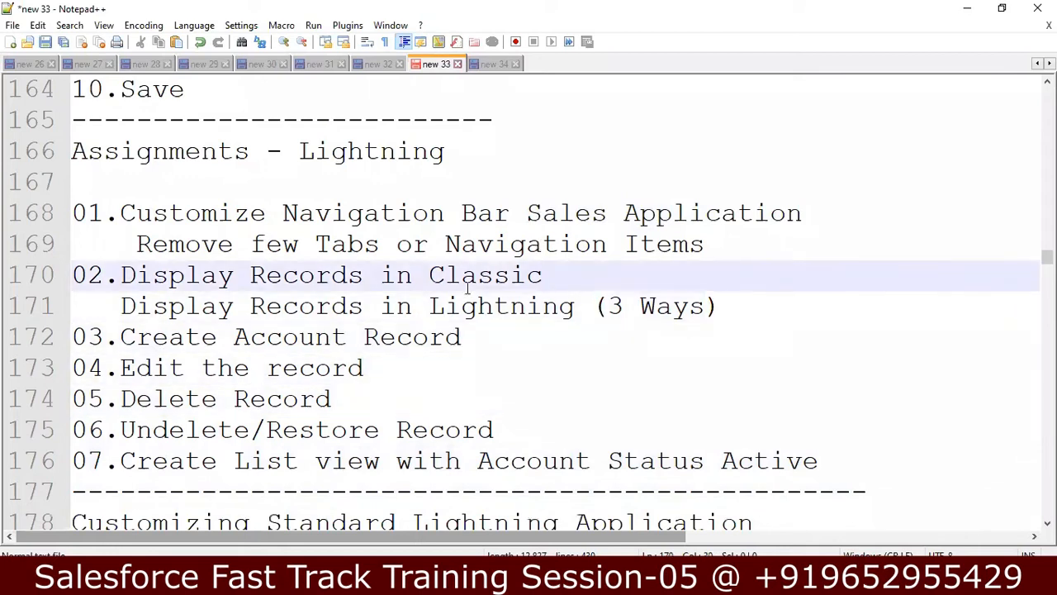
text(- View)
key(Escape)
text(s)
click(608, 305)
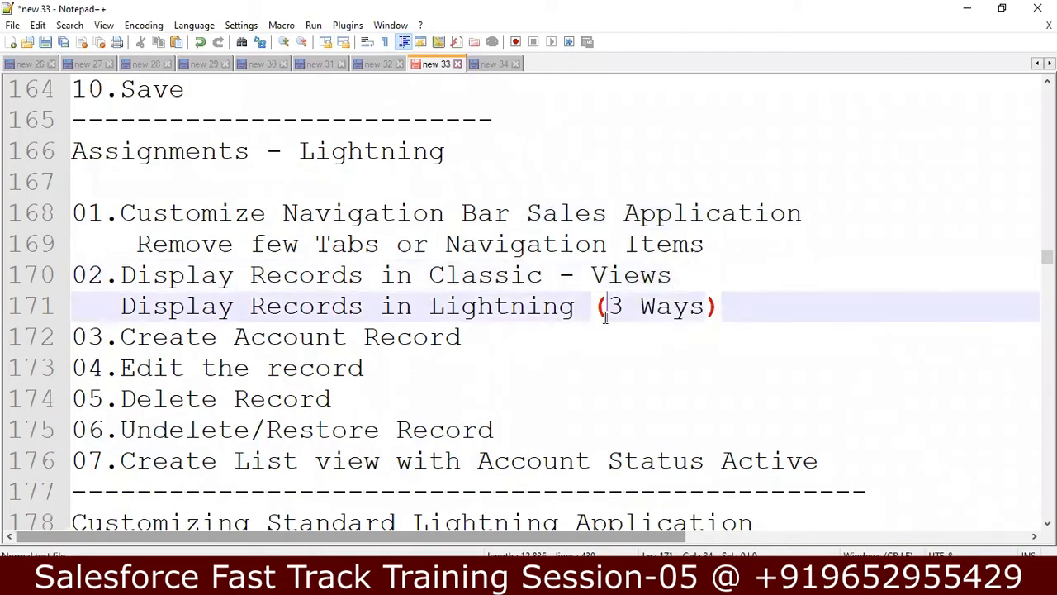
click(755, 319)
Step: Show the All Accounts list view of 14 accounts, then switch to Salesforce Classic from the profile menu
click(284, 581)
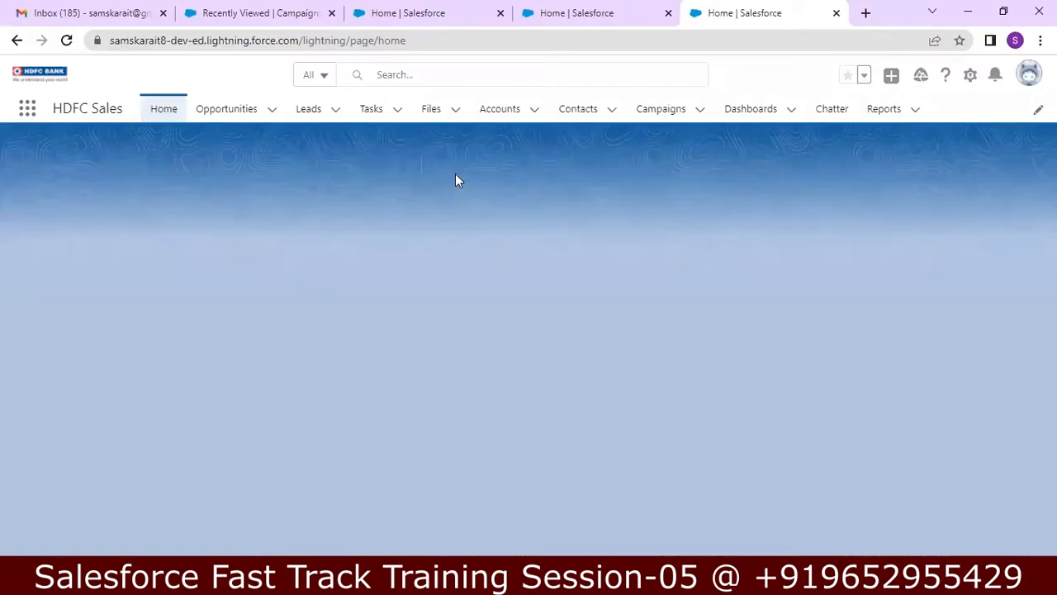
click(502, 116)
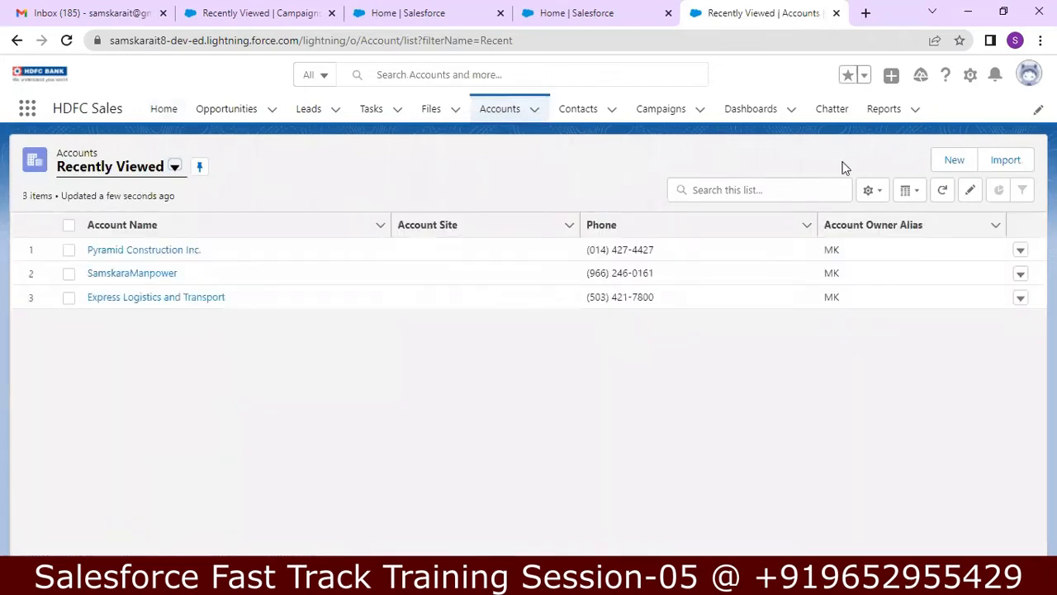
click(803, 190)
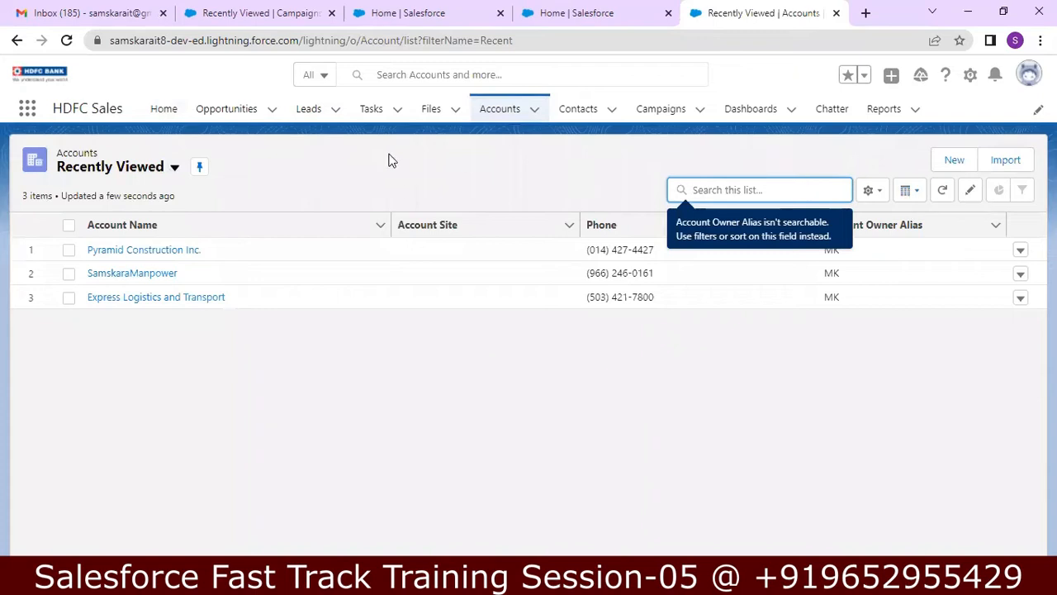
click(174, 167)
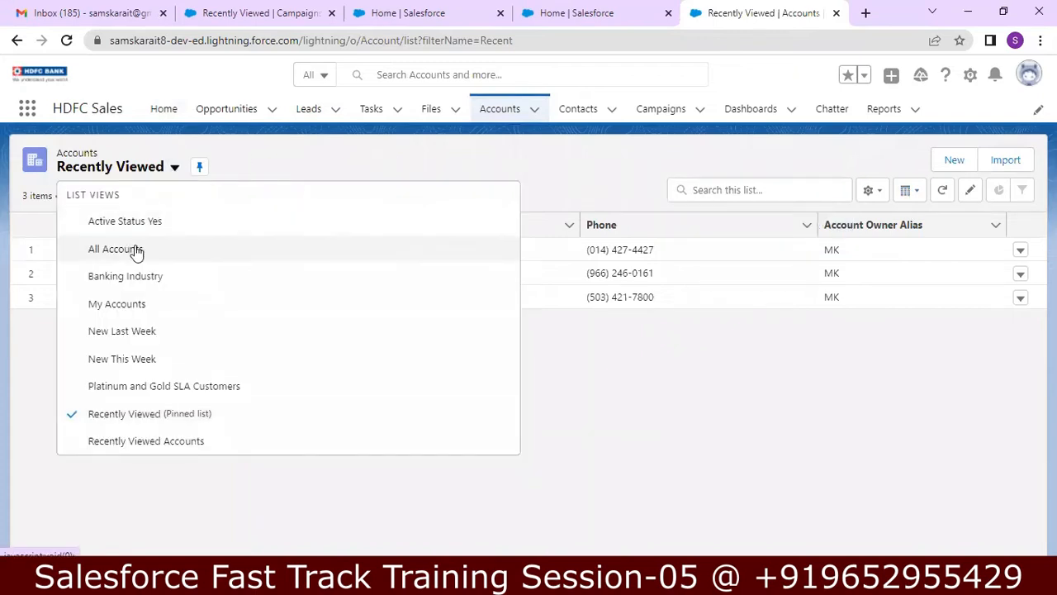
click(137, 251)
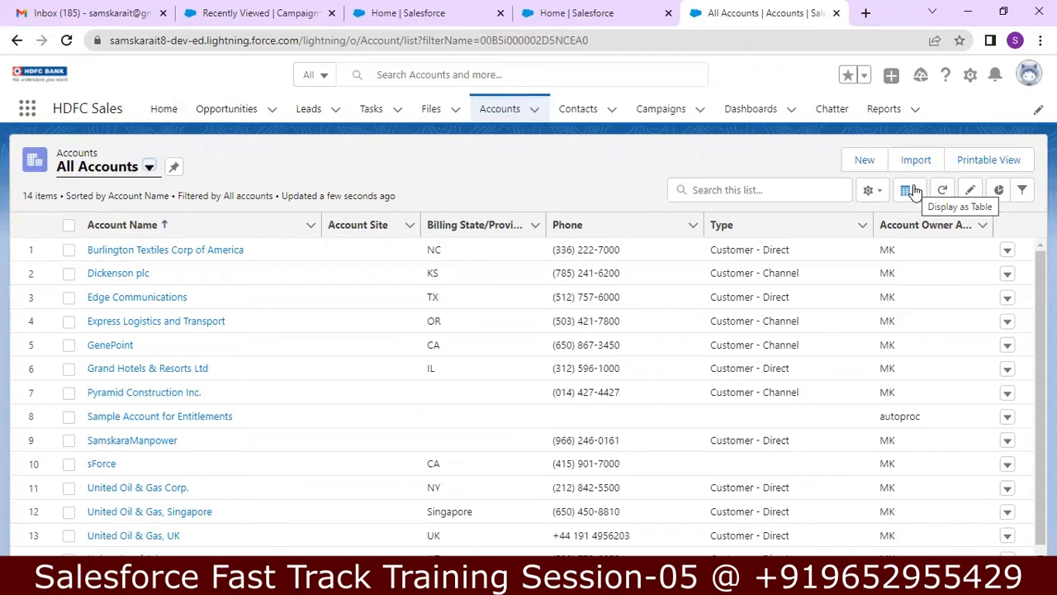
click(1028, 76)
click(851, 116)
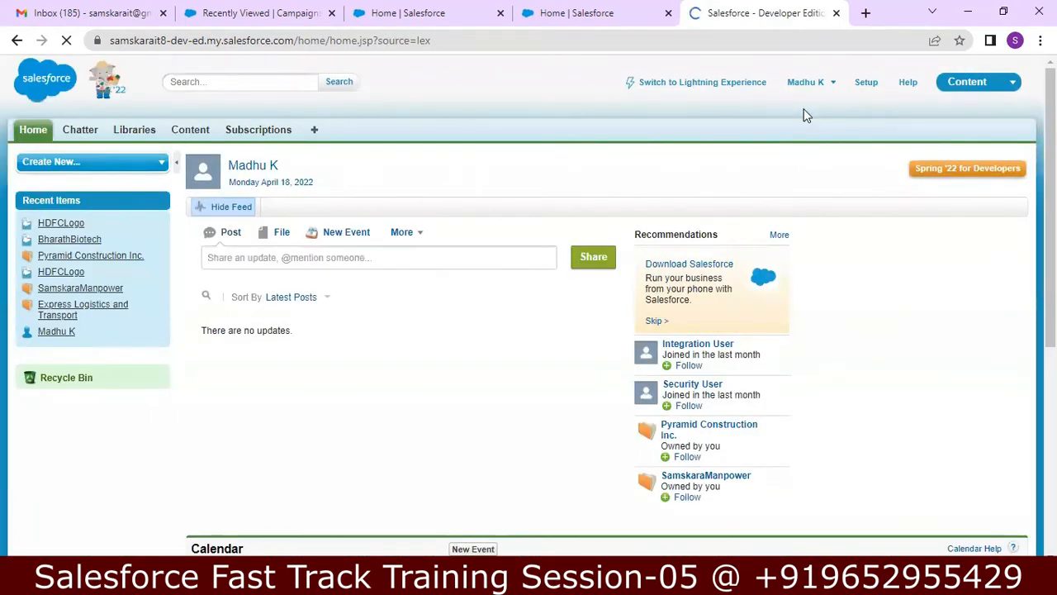
Step: In Classic, switch to the Sales app, list All Accounts, then go back to Lightning Experience
click(958, 82)
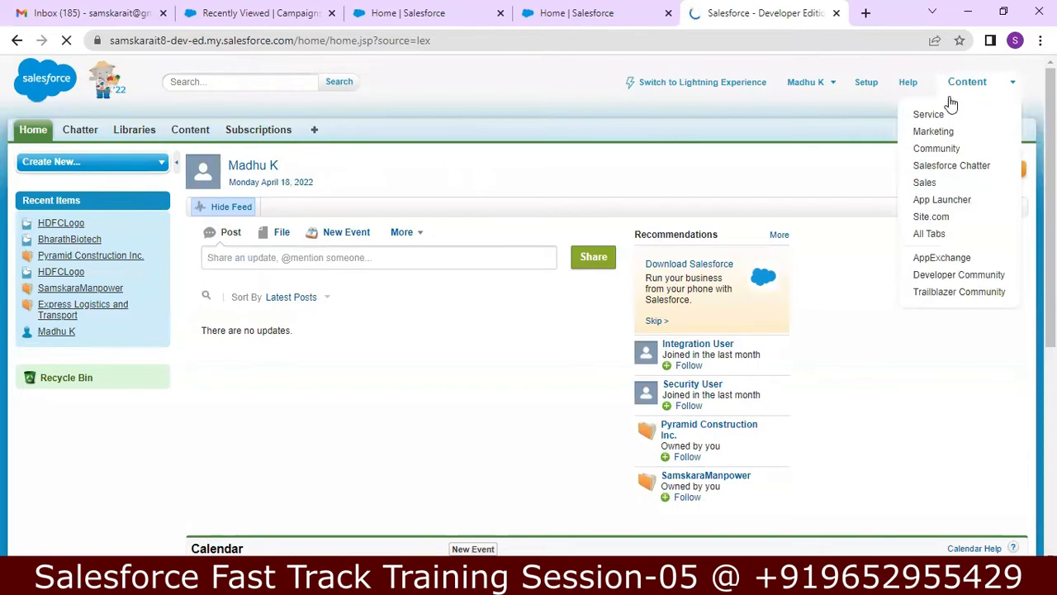
click(912, 187)
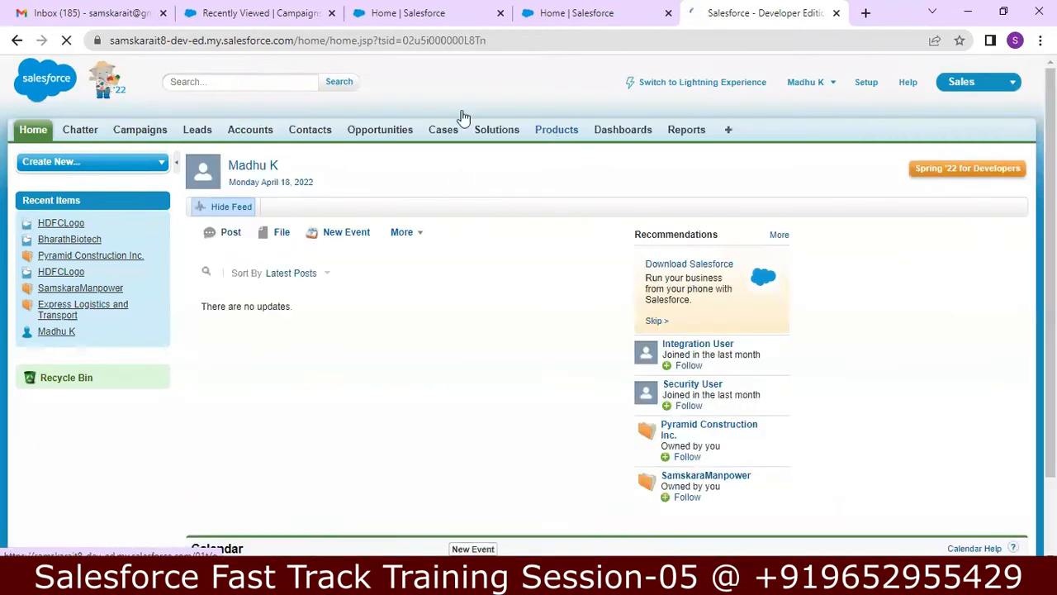
click(250, 132)
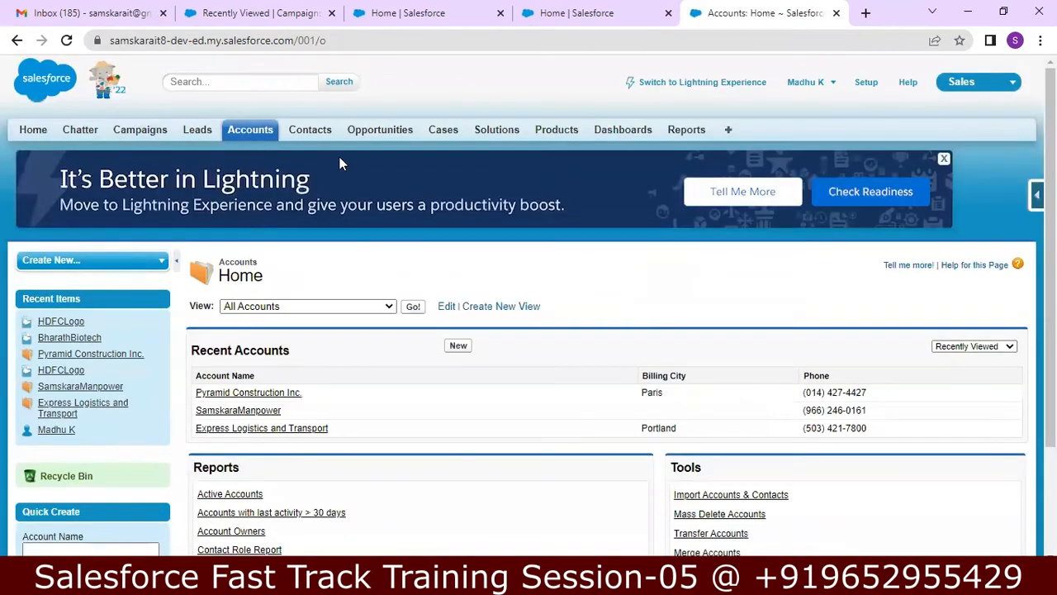
click(414, 308)
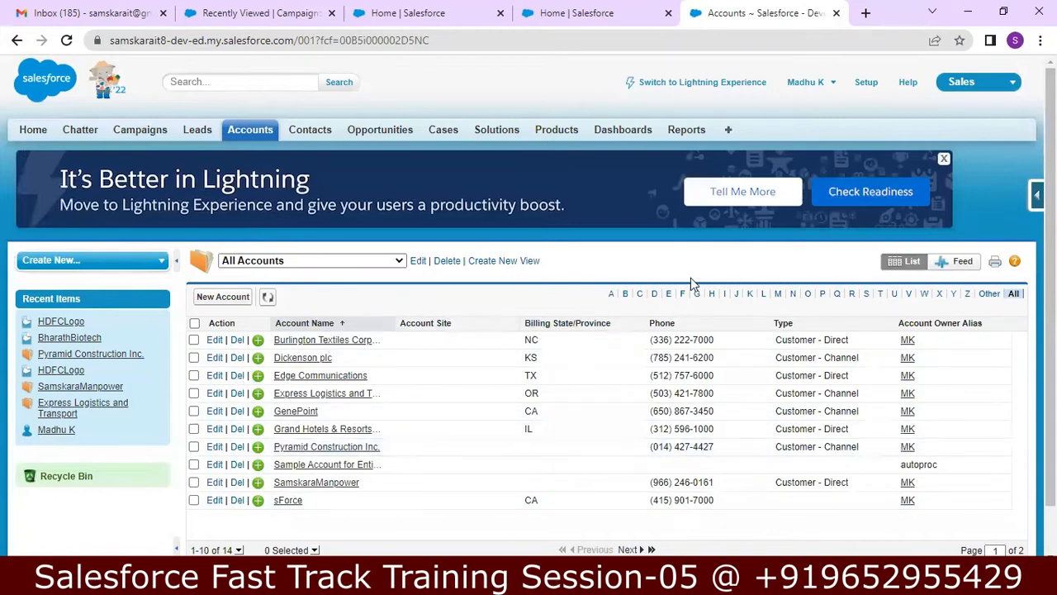
click(736, 83)
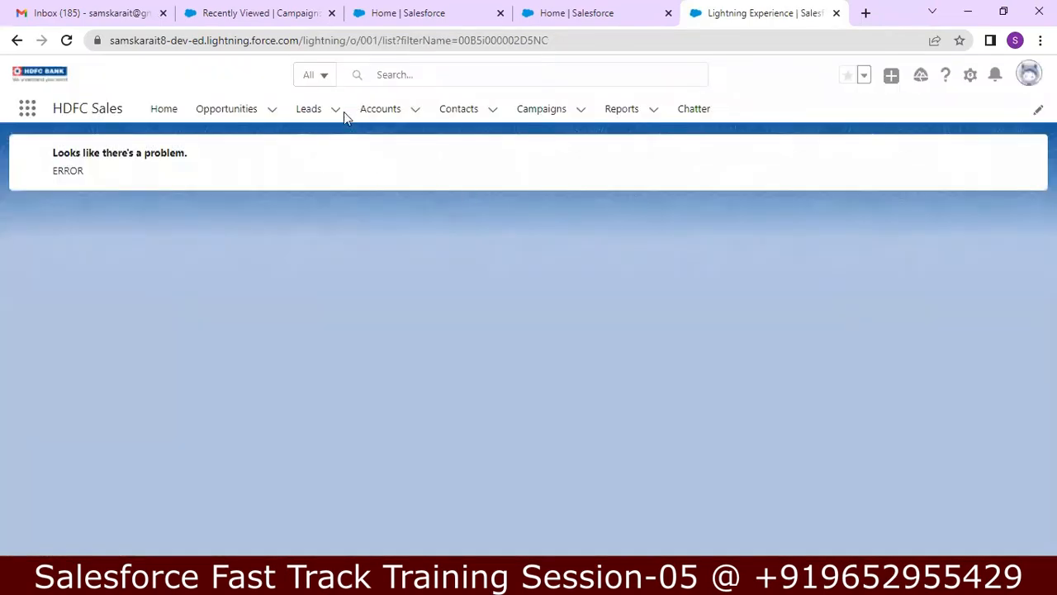
Step: Try the Accounts and Leads tabs, then switch to the Service app from the App Launcher
click(380, 113)
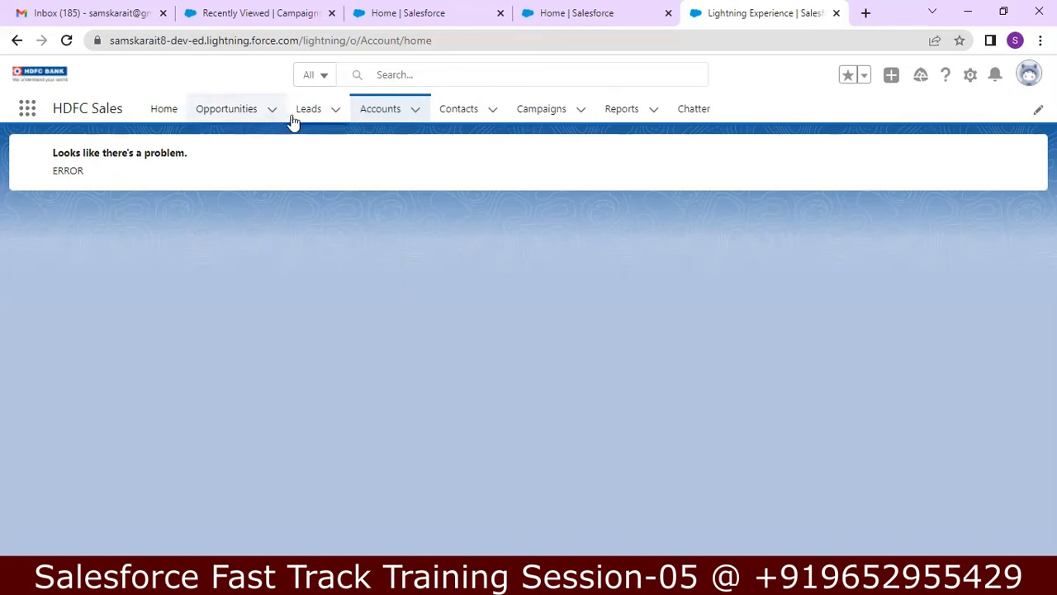
click(323, 116)
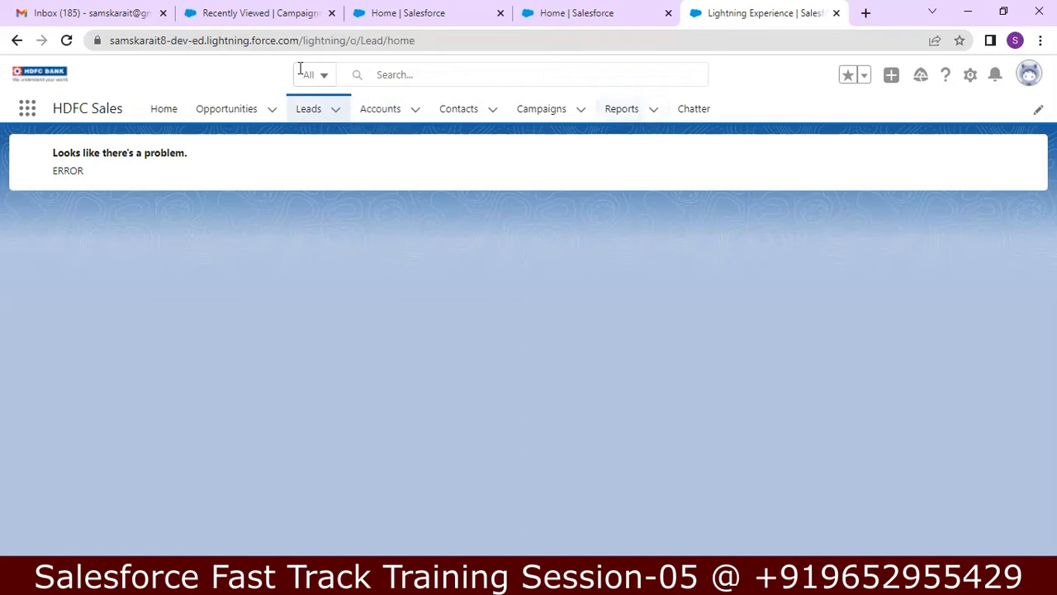
click(27, 115)
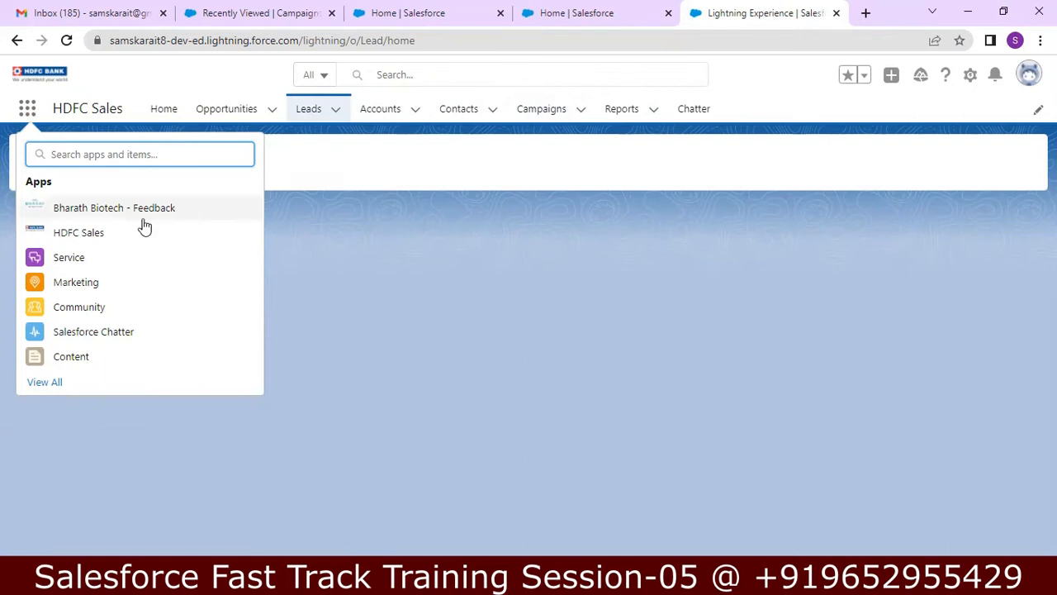
click(99, 261)
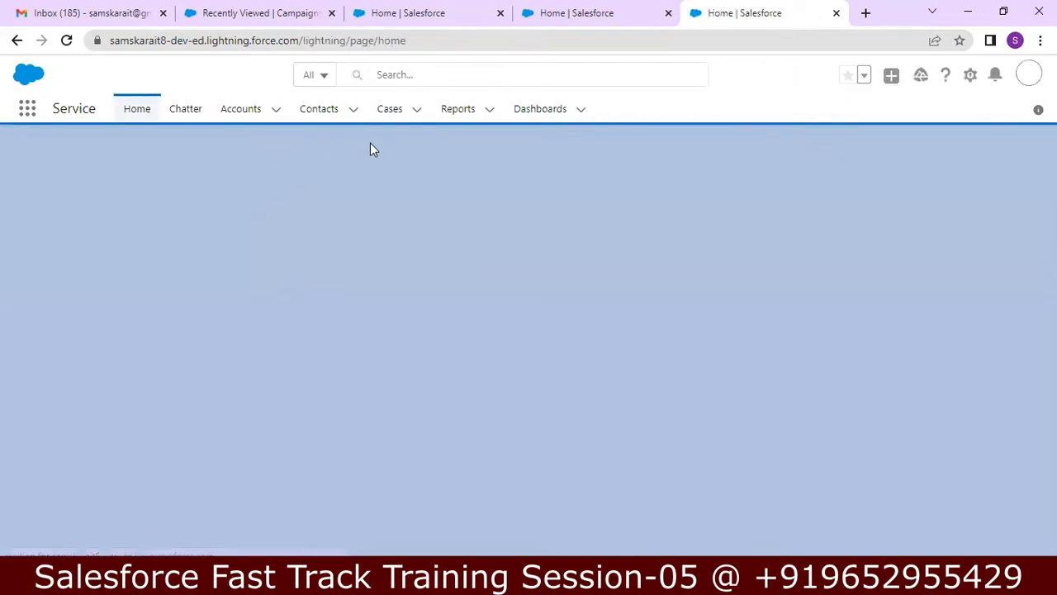
Step: Reload the page, open Accounts and choose the All Accounts list view showing 14 accounts
click(273, 114)
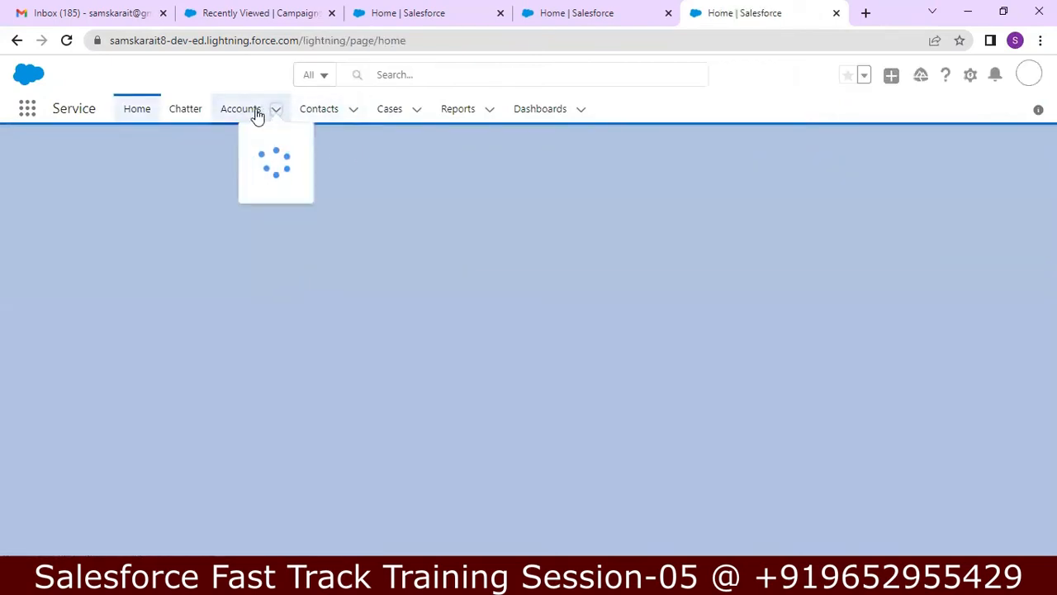
click(253, 116)
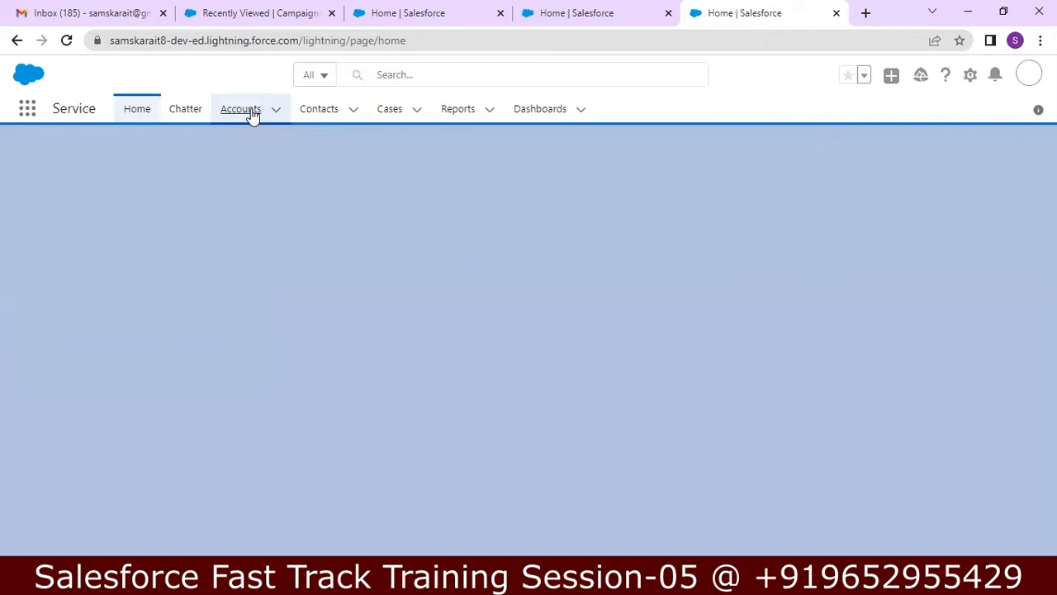
click(271, 113)
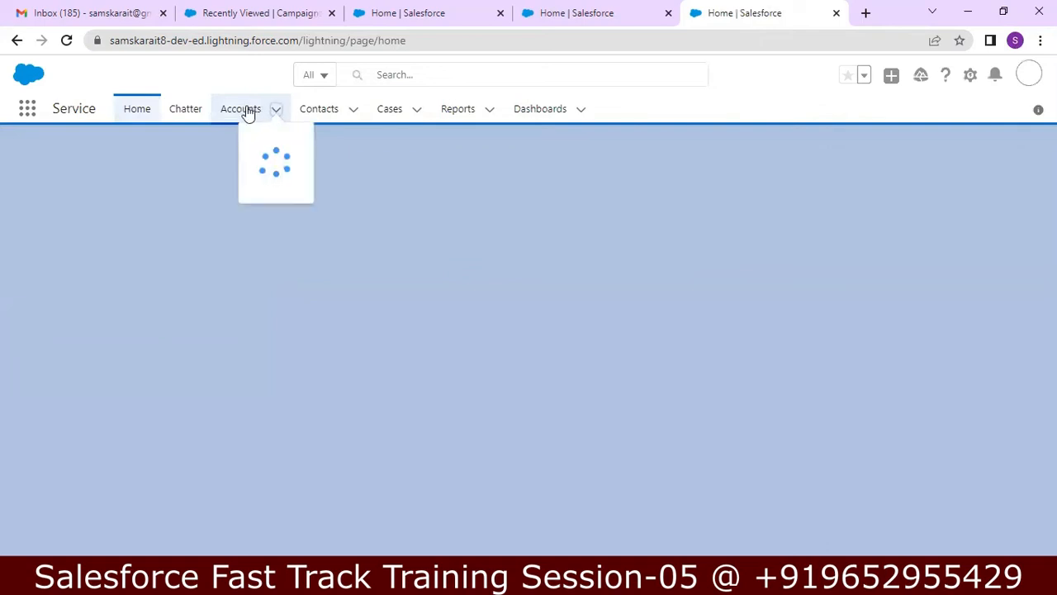
click(248, 113)
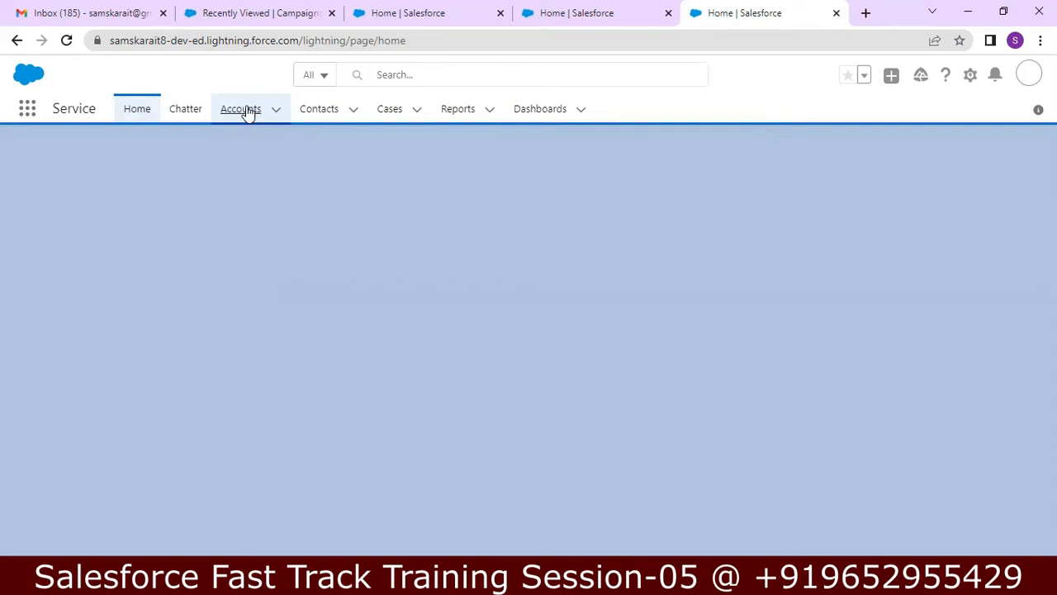
click(68, 43)
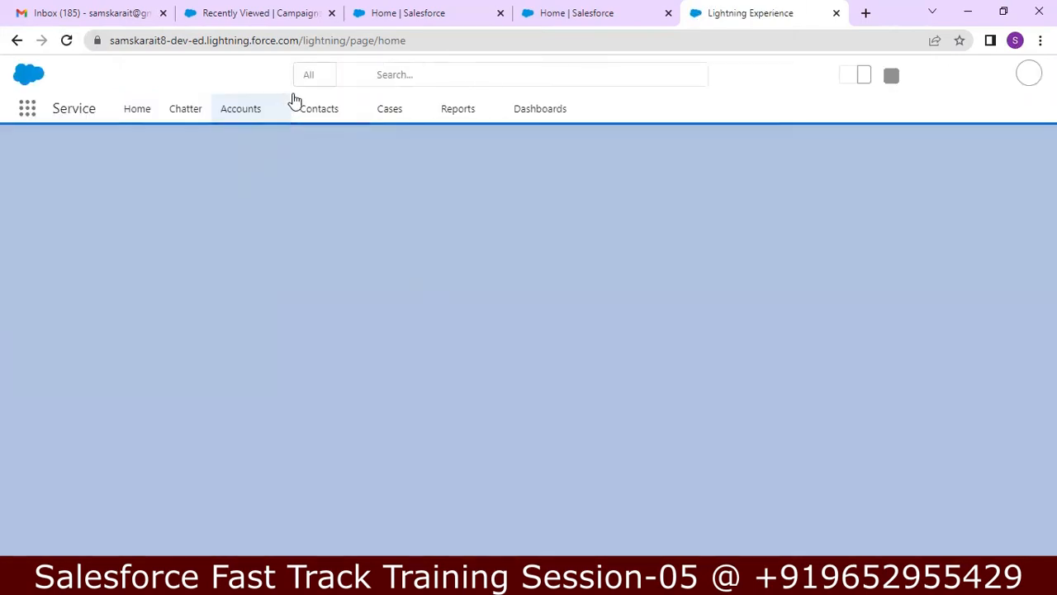
click(258, 109)
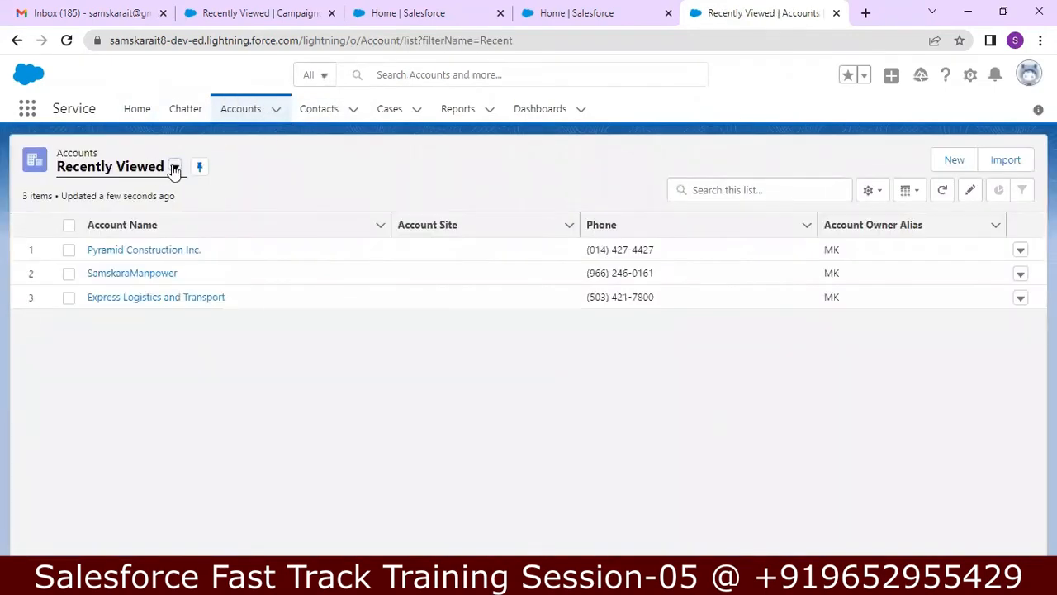
click(174, 168)
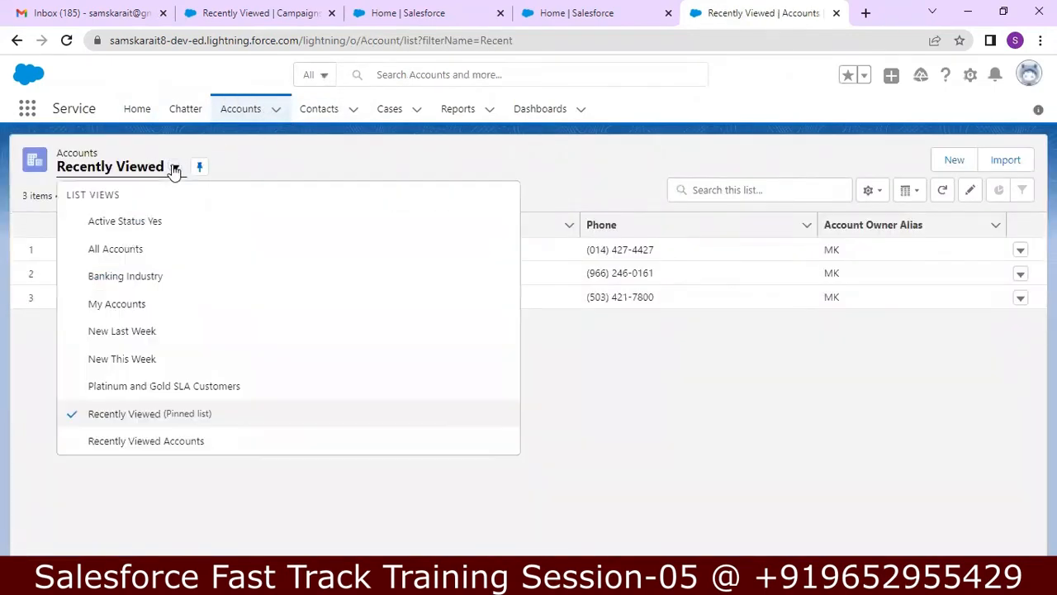
click(132, 250)
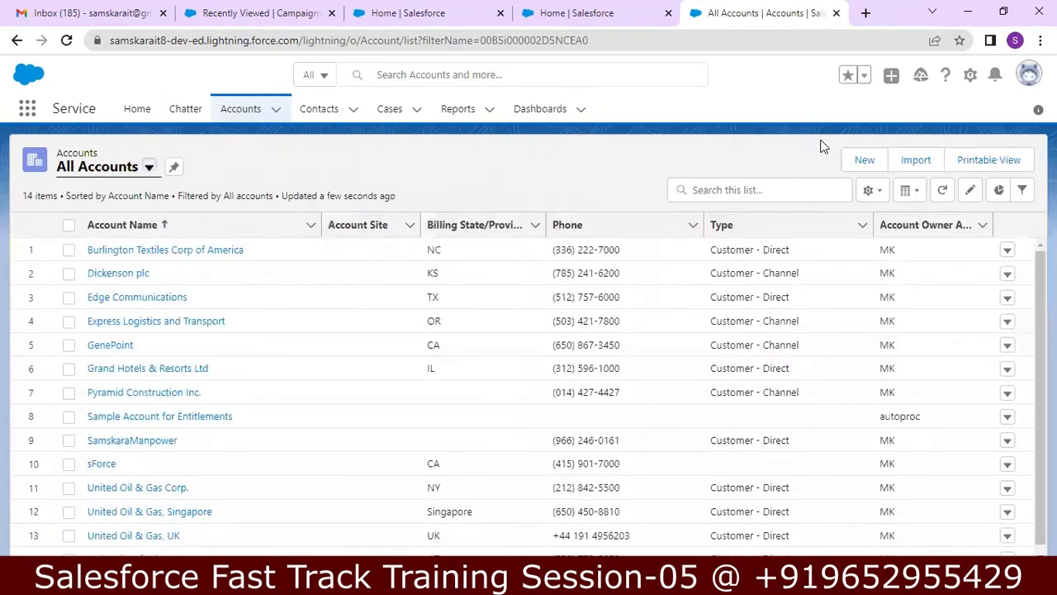
scroll(1024, 273, down, 1)
scroll(1024, 272, up, 1)
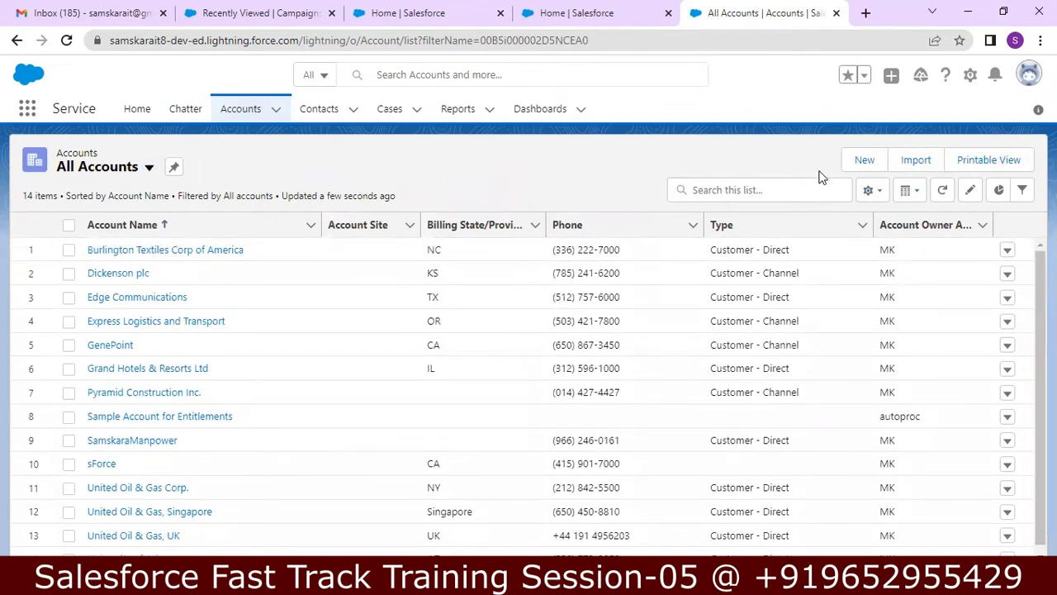
Step: Switch the list to Kanban, summarized by Number of Locations and grouped by Rating, and save
click(917, 193)
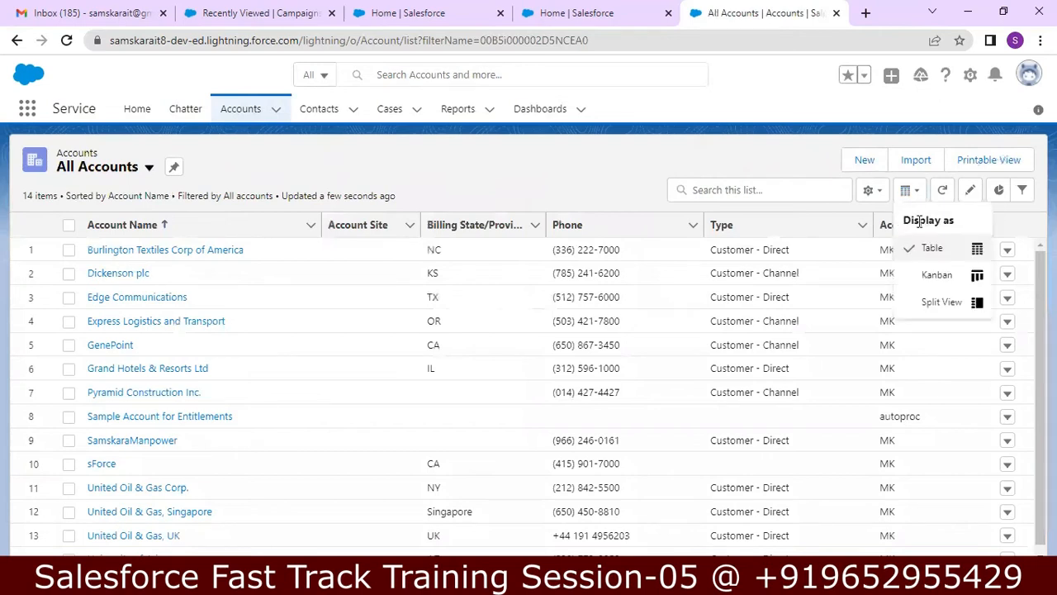
click(929, 275)
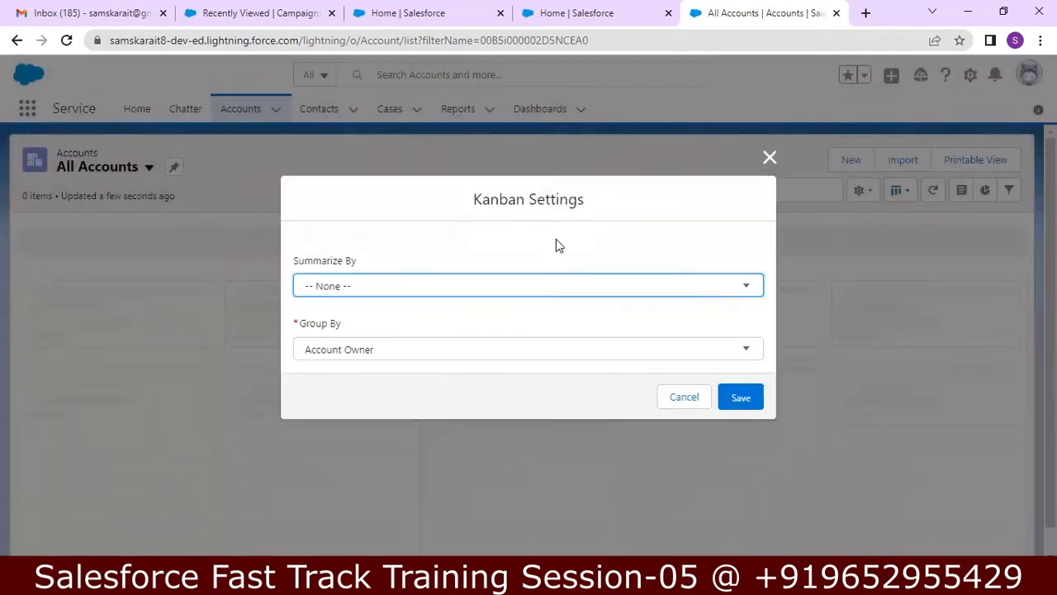
click(699, 289)
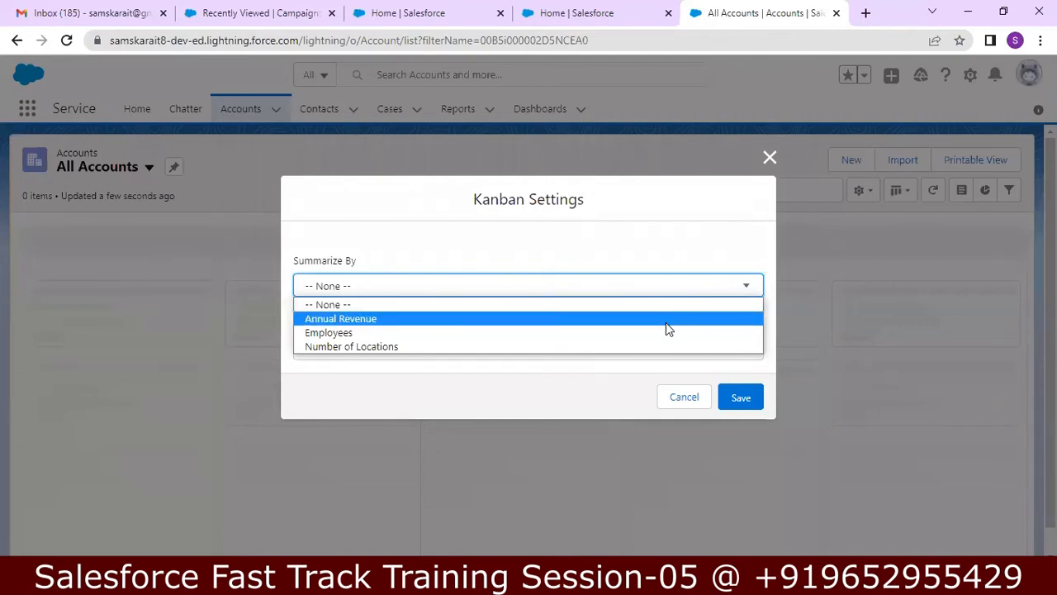
click(659, 346)
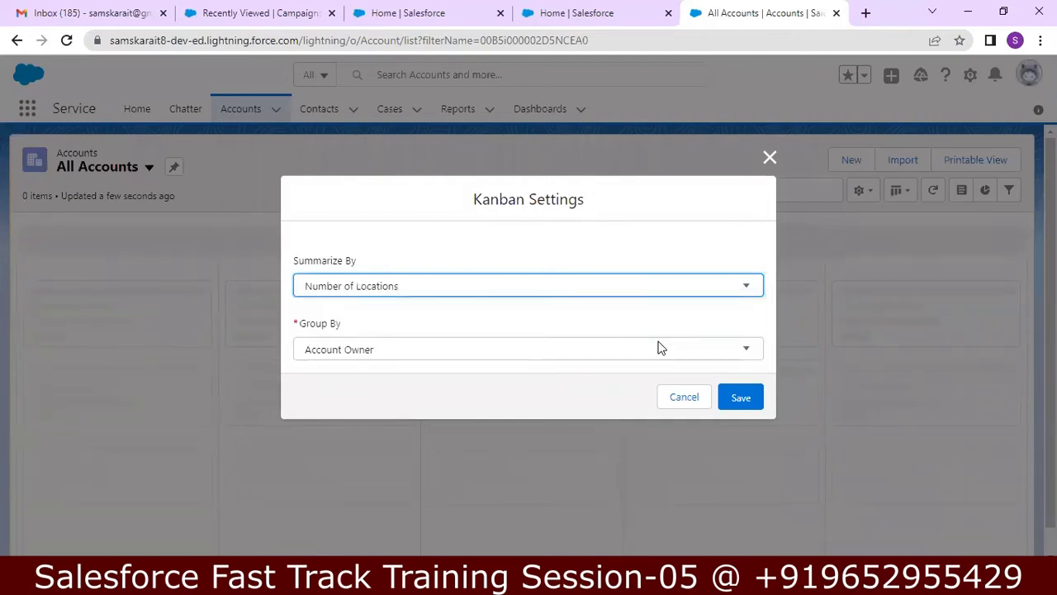
click(695, 350)
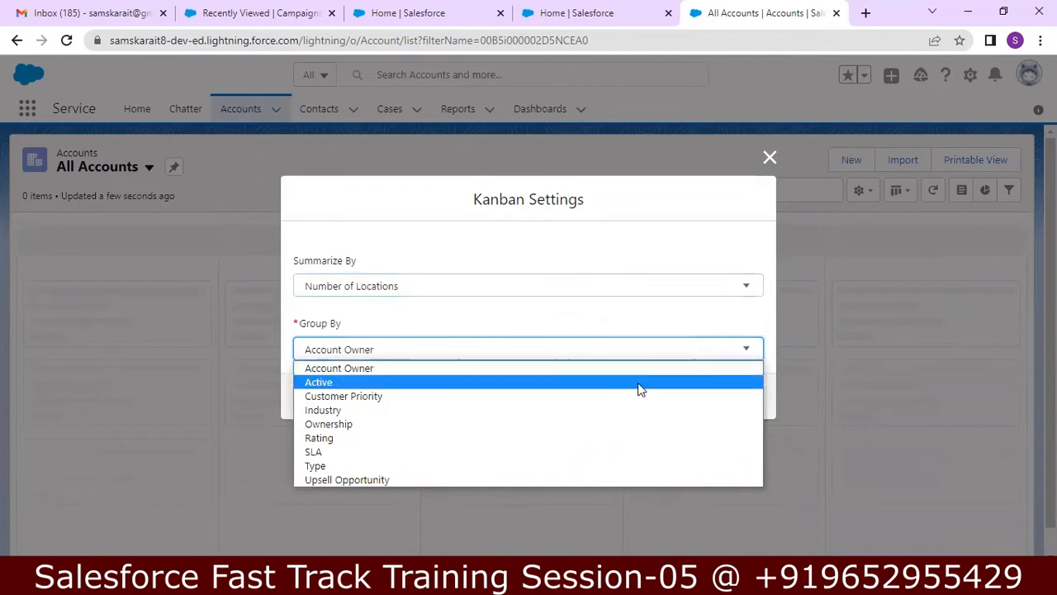
click(578, 444)
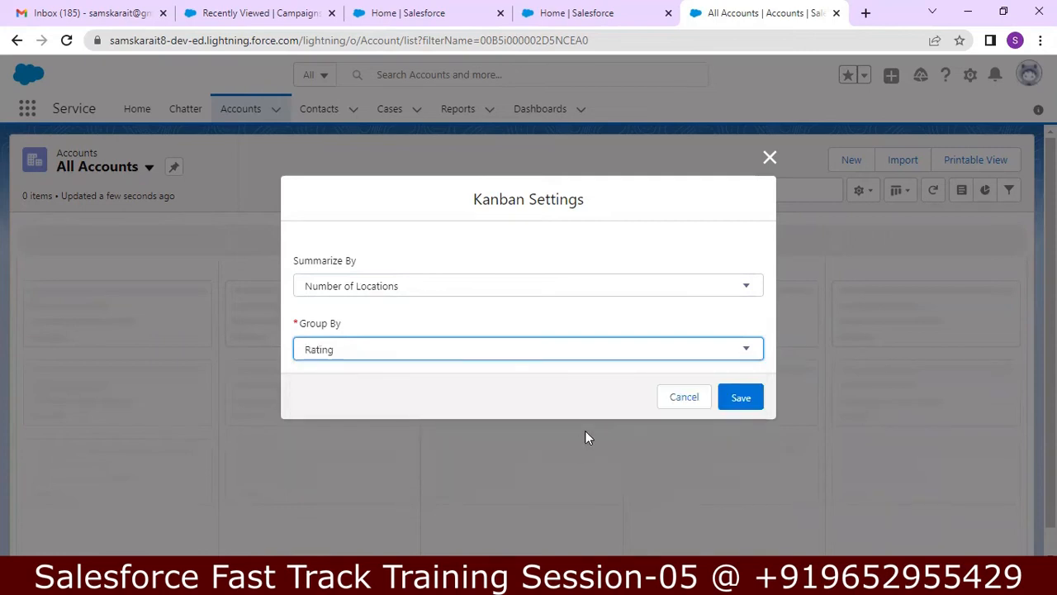
click(738, 401)
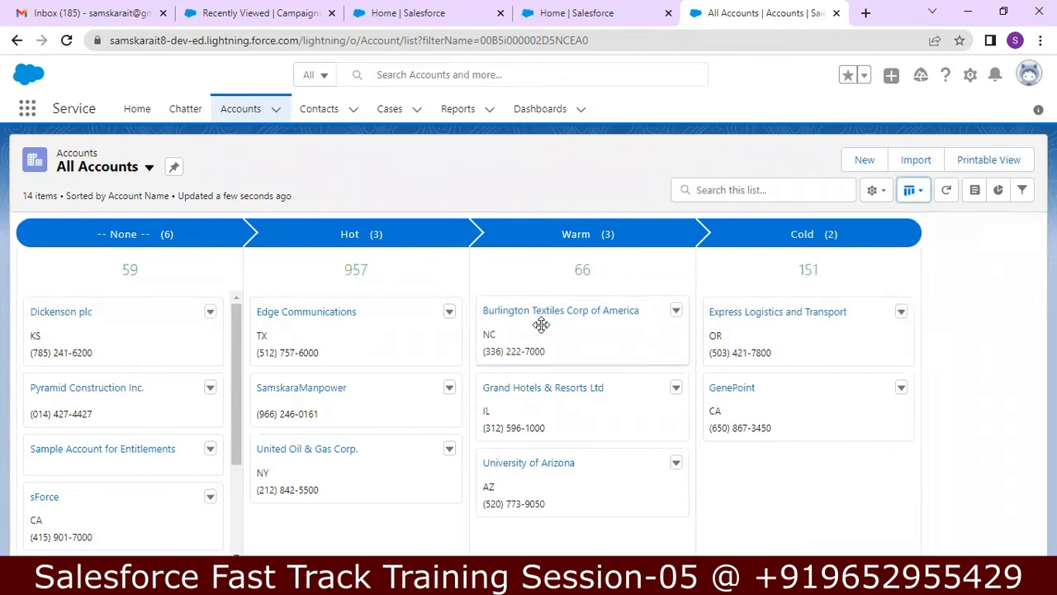
Step: Move Burlington Textiles to Cold, keep Grand Hotels in Warm, and show All Accounts as Split View
drag(652, 378, 720, 465)
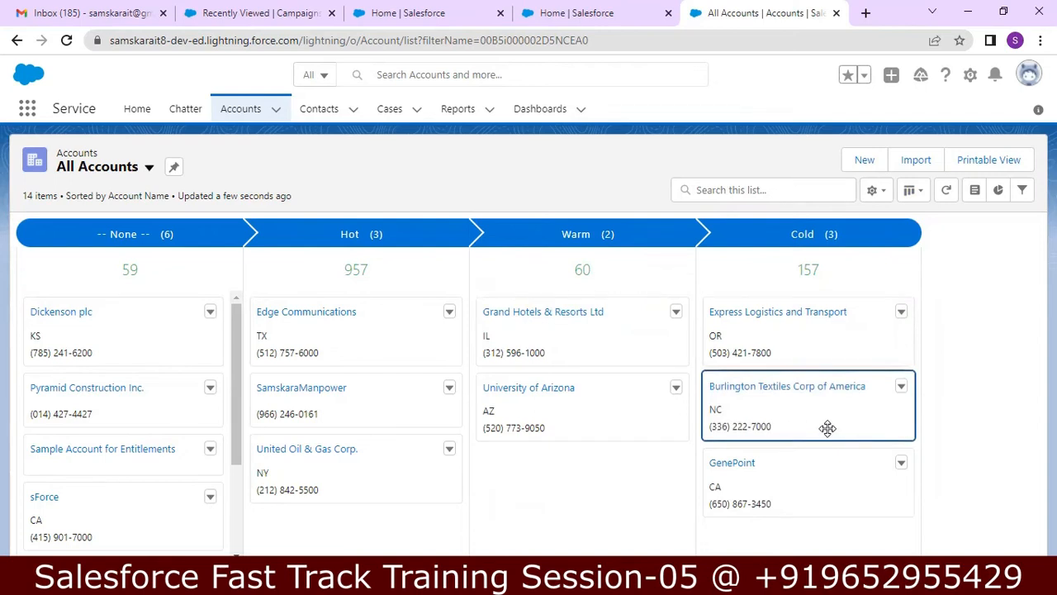
drag(562, 342, 630, 413)
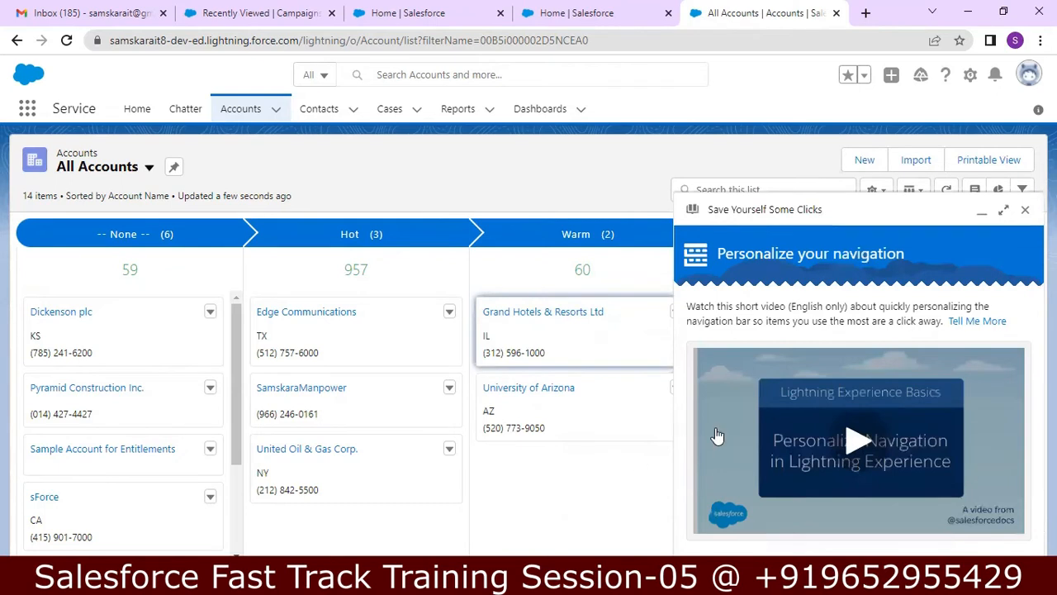
click(1024, 210)
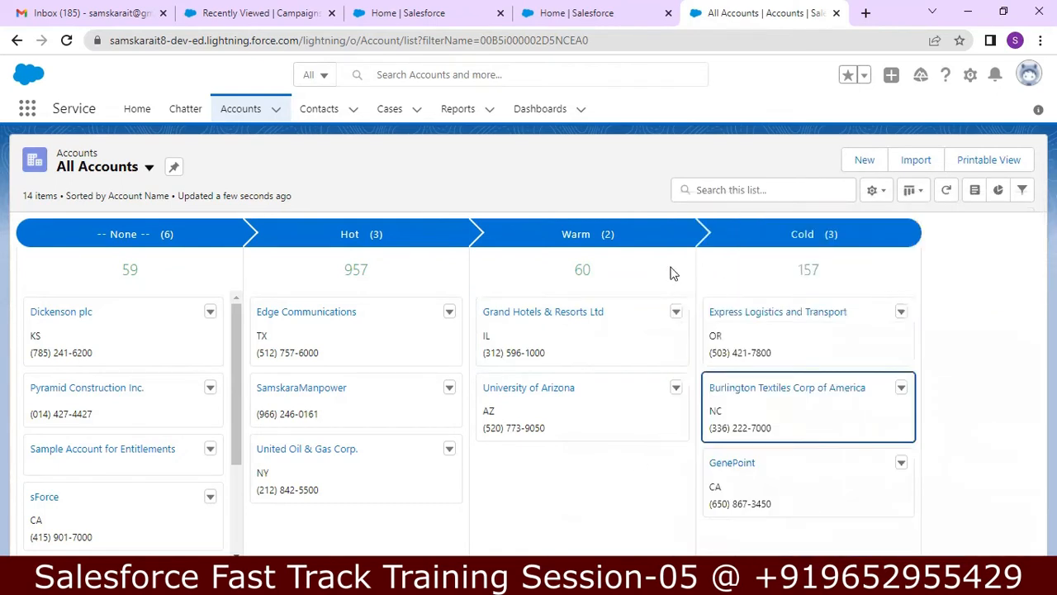
drag(588, 323, 736, 523)
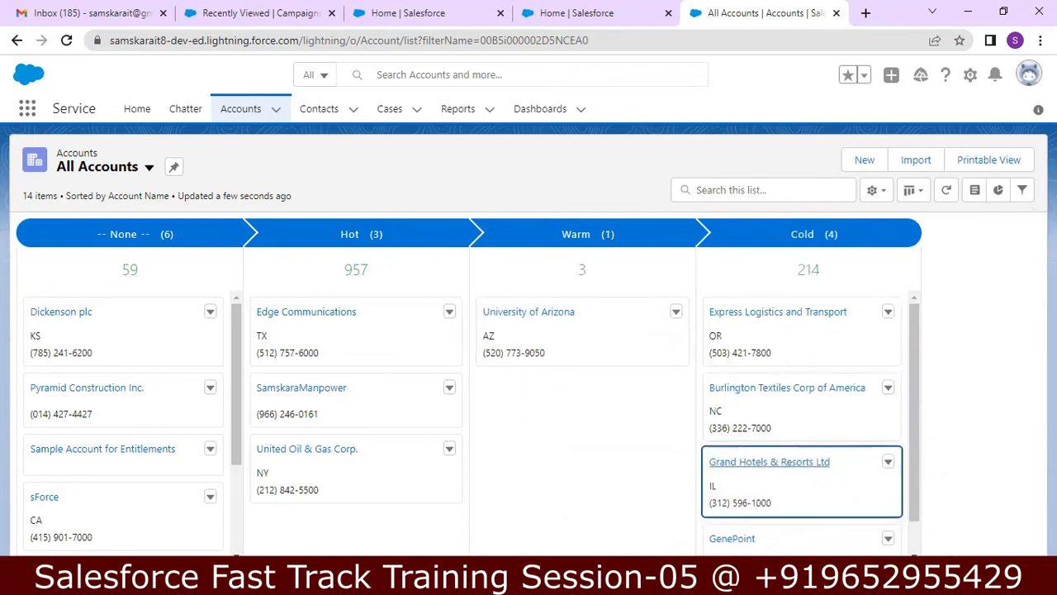
drag(712, 464, 502, 396)
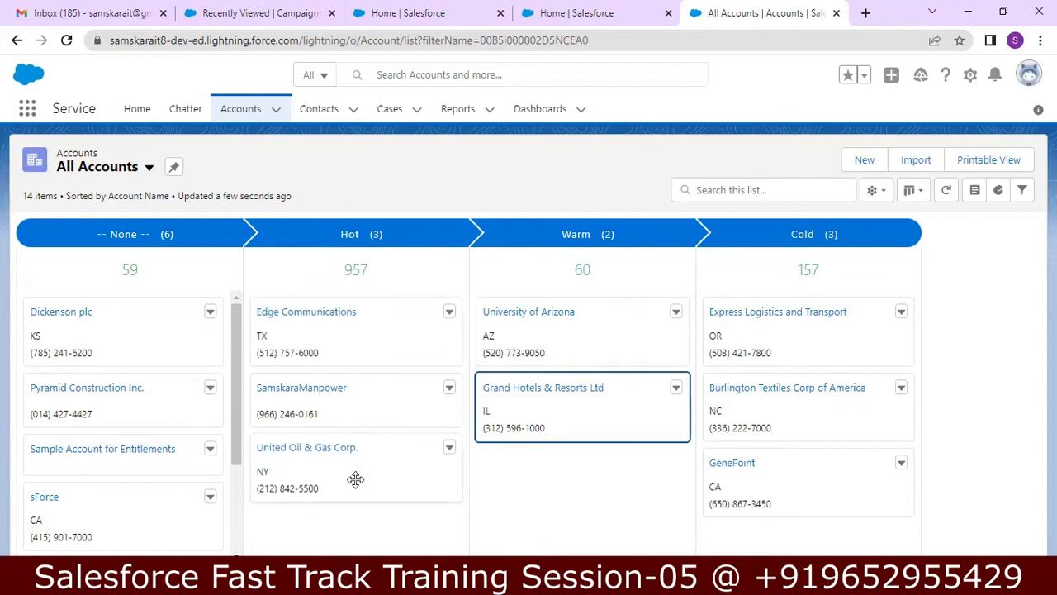
click(920, 192)
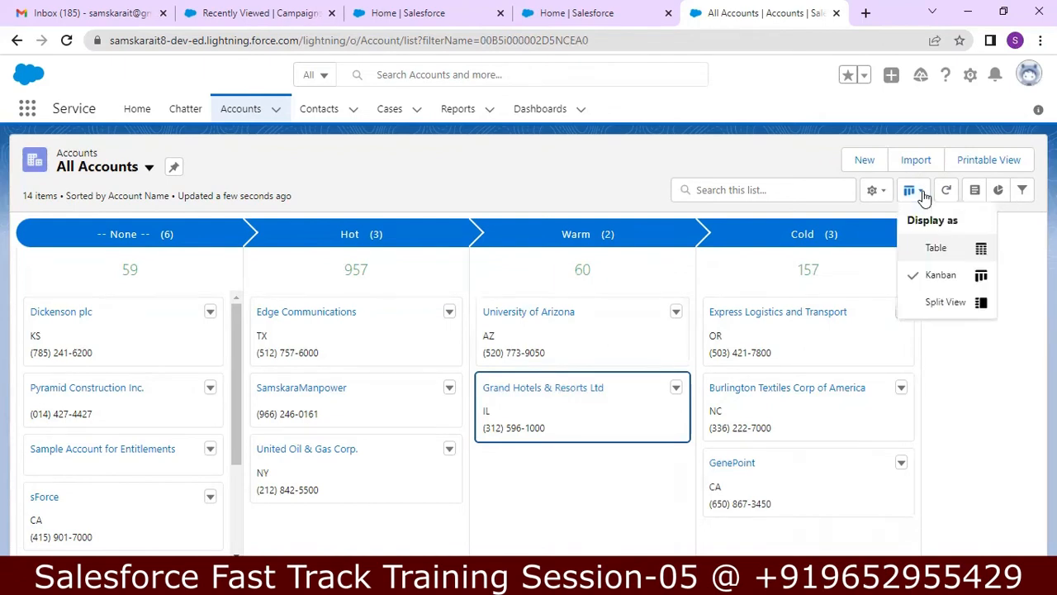
click(933, 312)
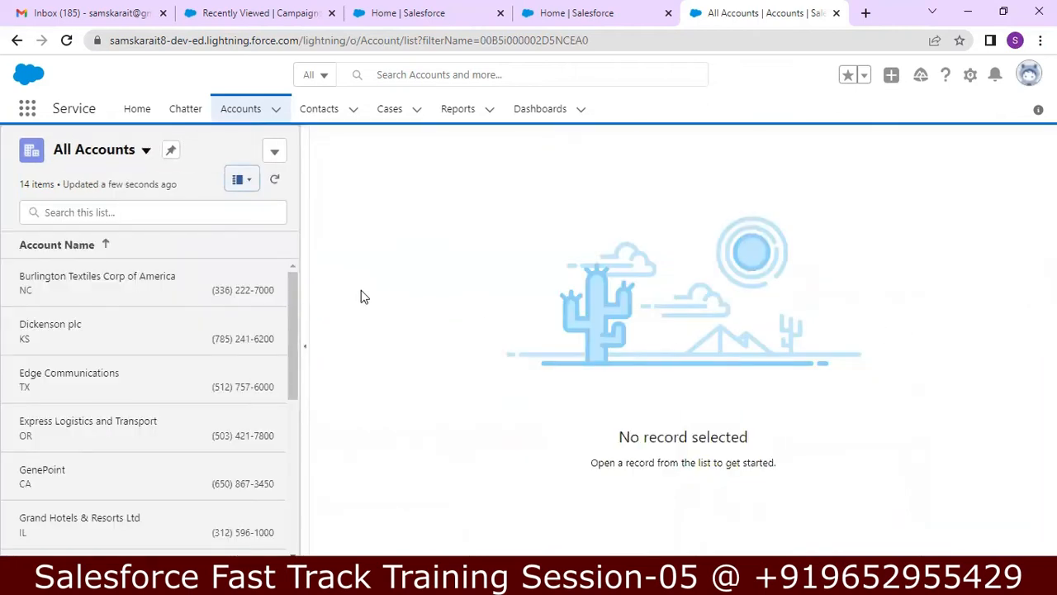
Step: Open the Burlington, Dickenson plc, Edge Communications and Express Logistics records in turn, then return to Notepad++
click(201, 287)
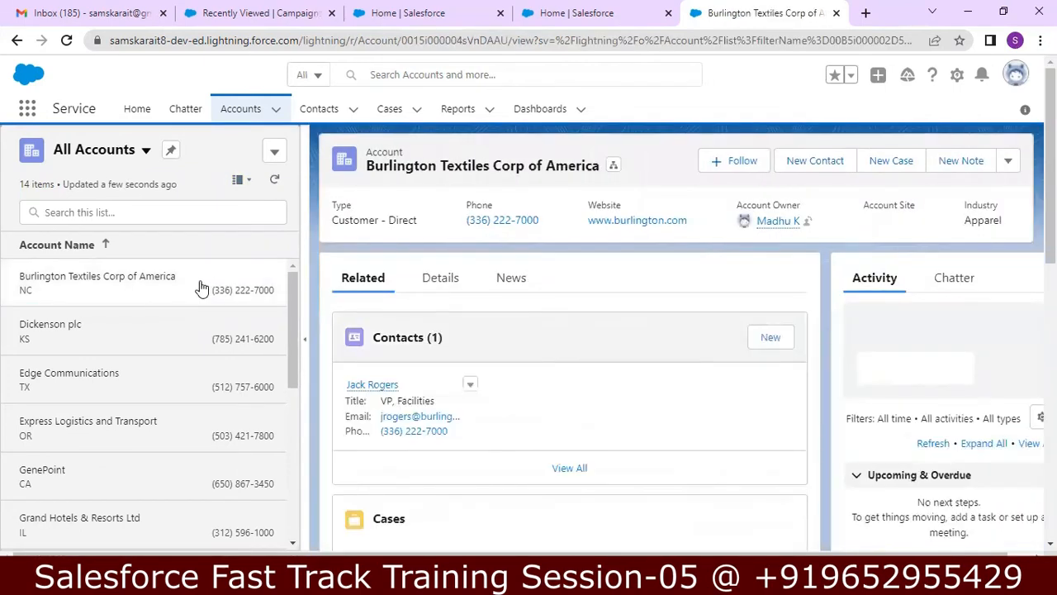
click(180, 342)
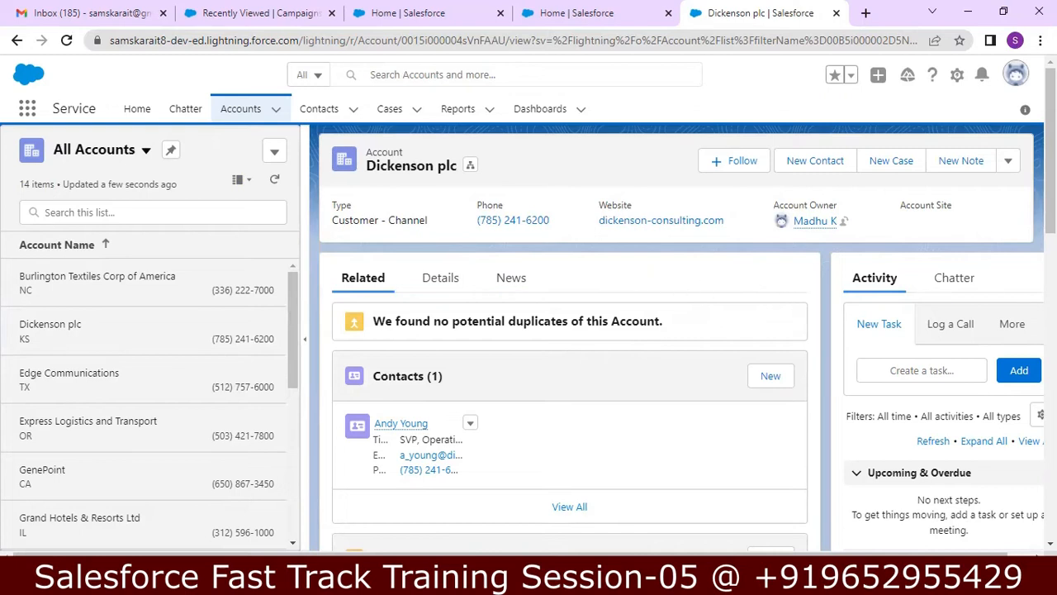
scroll(984, 276, down, 5)
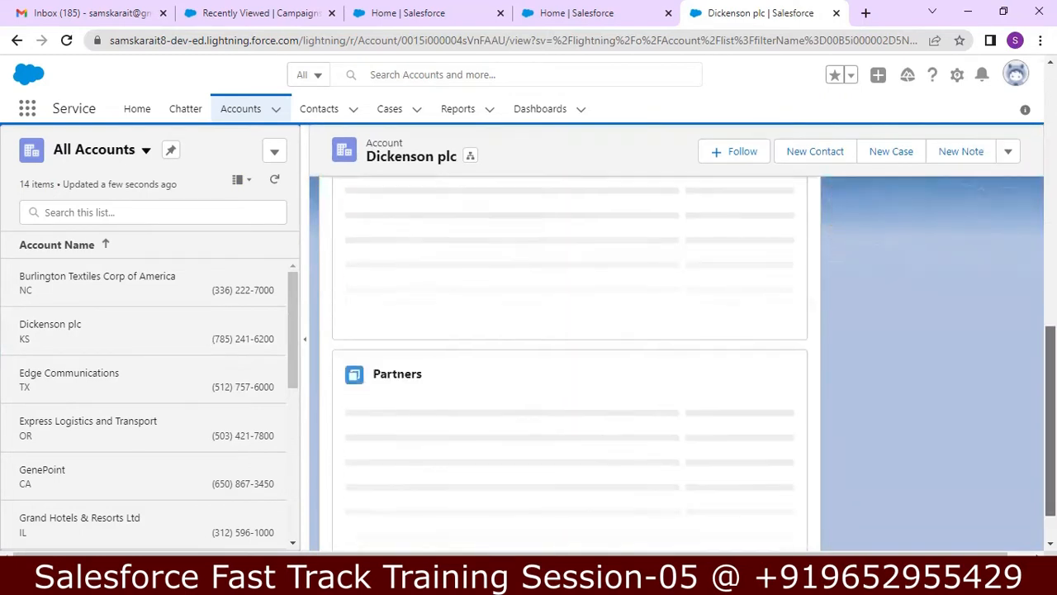
scroll(569, 372, up, 5)
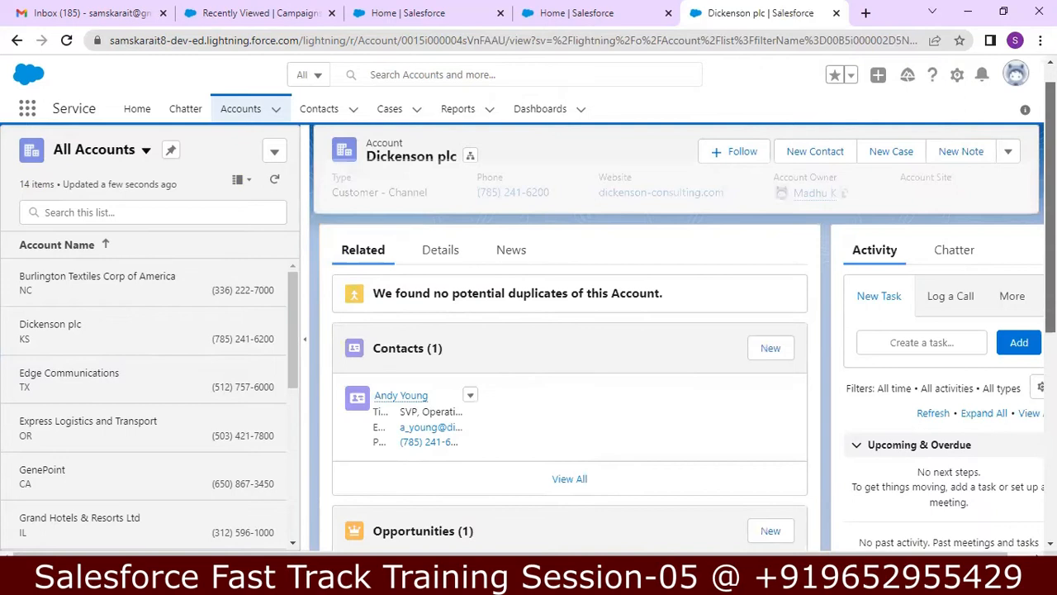
click(141, 391)
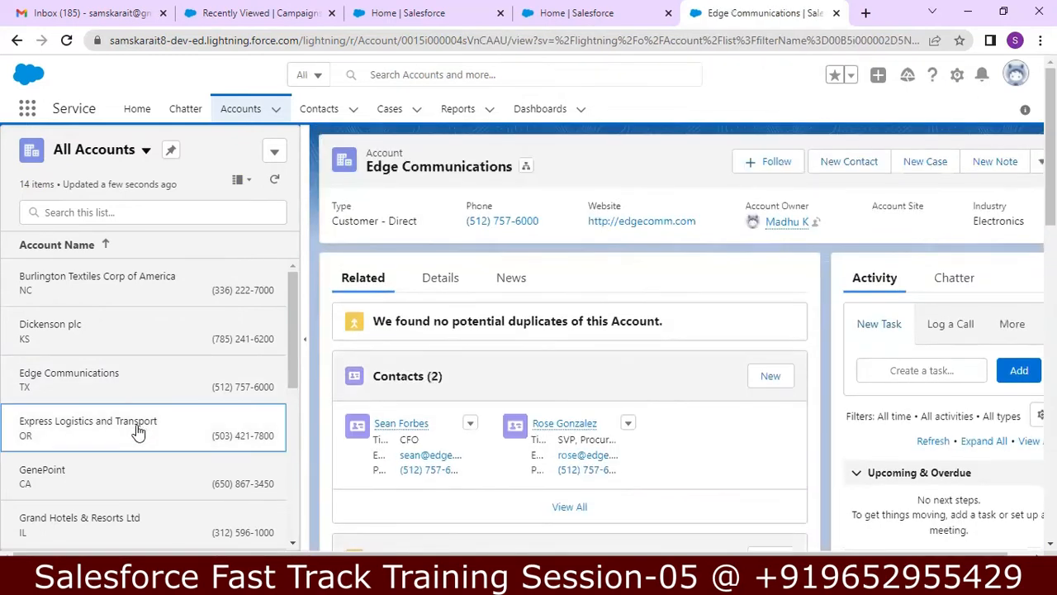
click(138, 432)
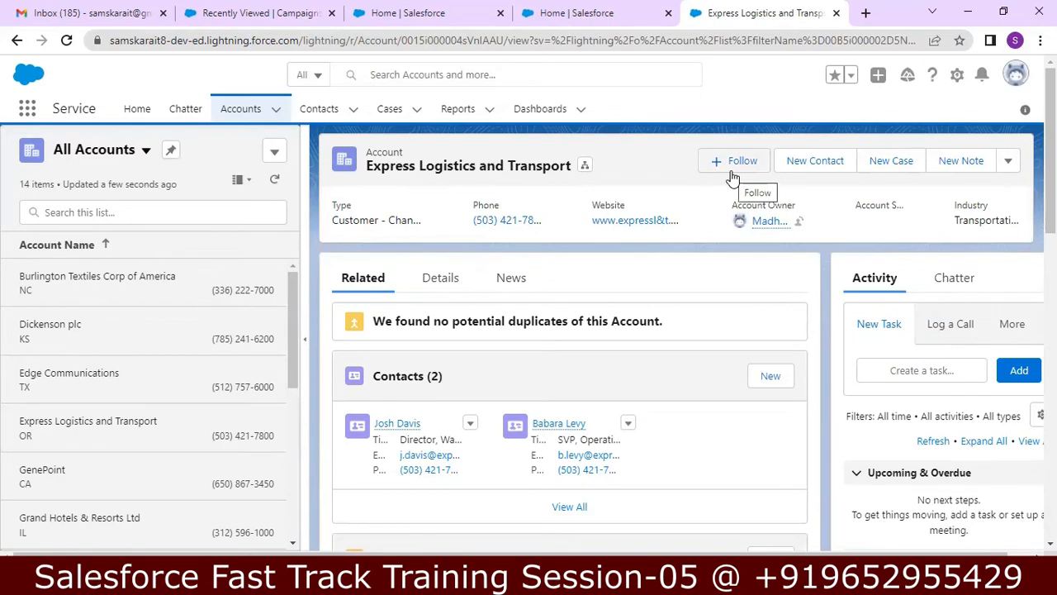
key(alt+Tab)
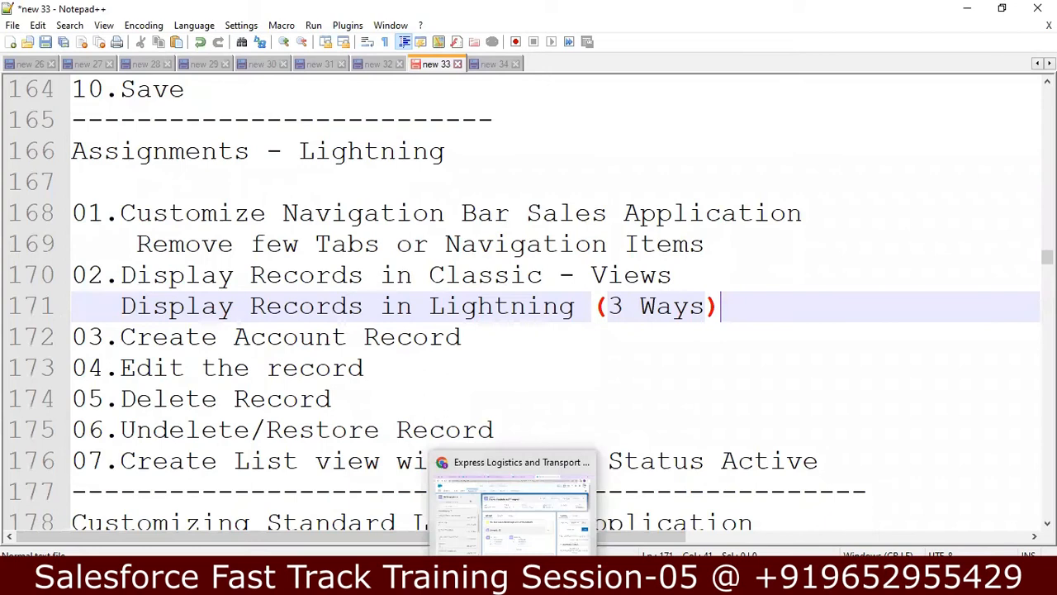
Step: Check the Undelete/Restore Record line on line 175, then go back to Salesforce in Chrome
click(689, 444)
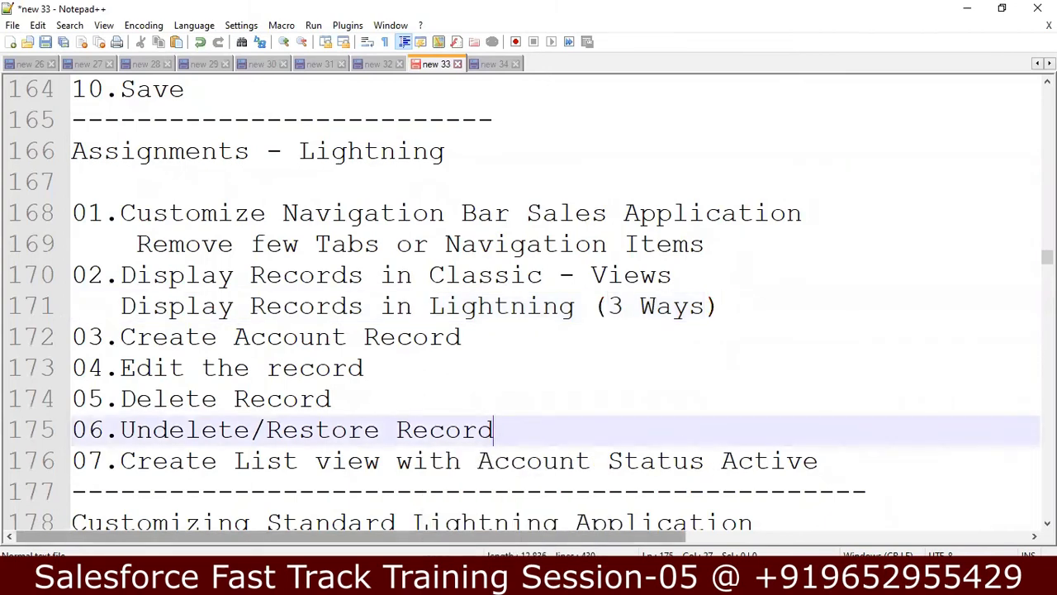
click(595, 578)
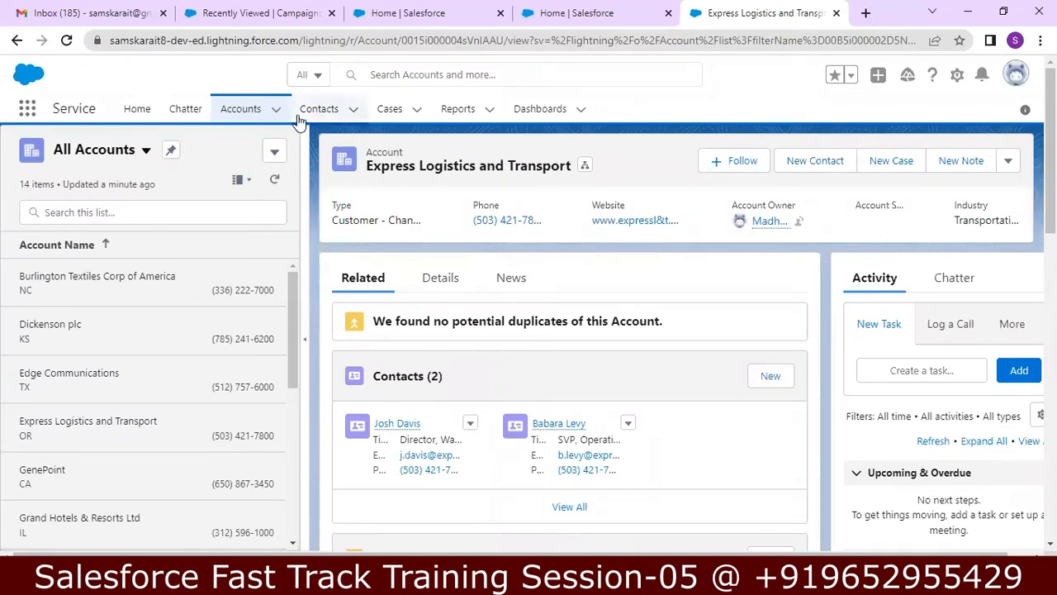
Step: Show the Recently Viewed accounts on the Accounts tab as a table
click(256, 108)
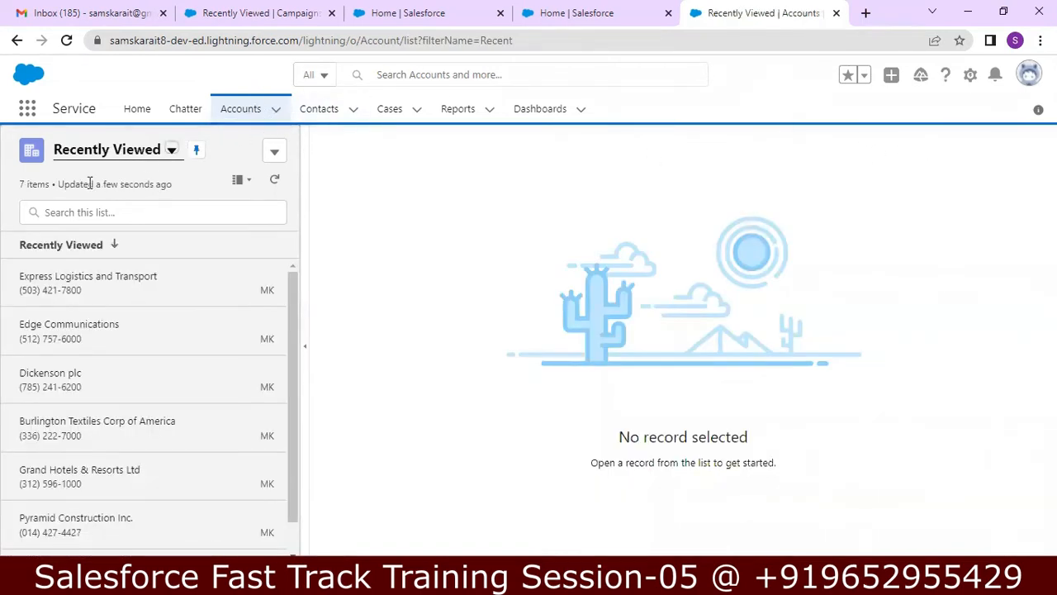
click(250, 181)
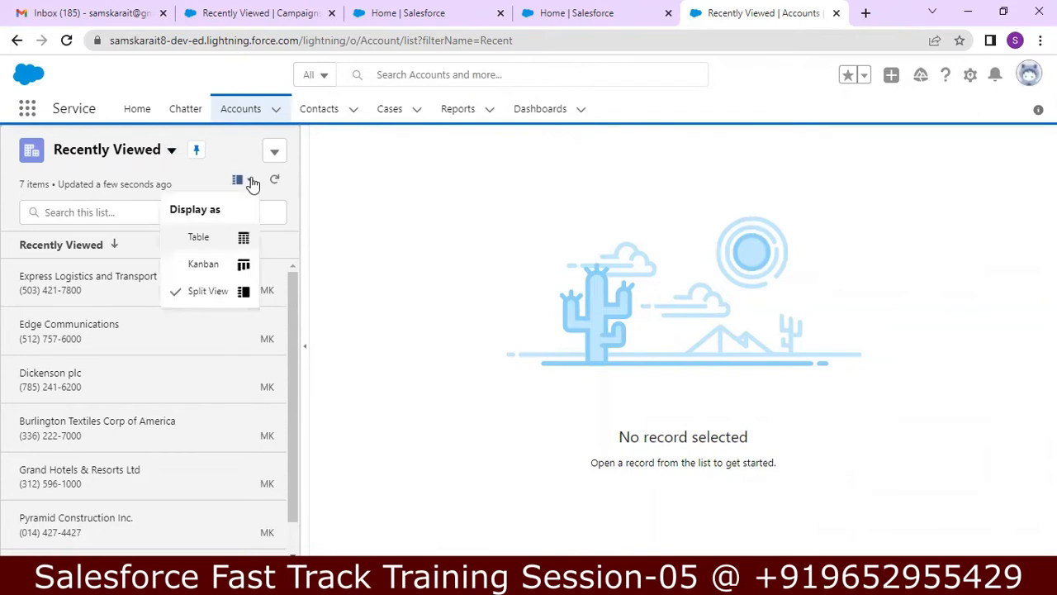
click(207, 236)
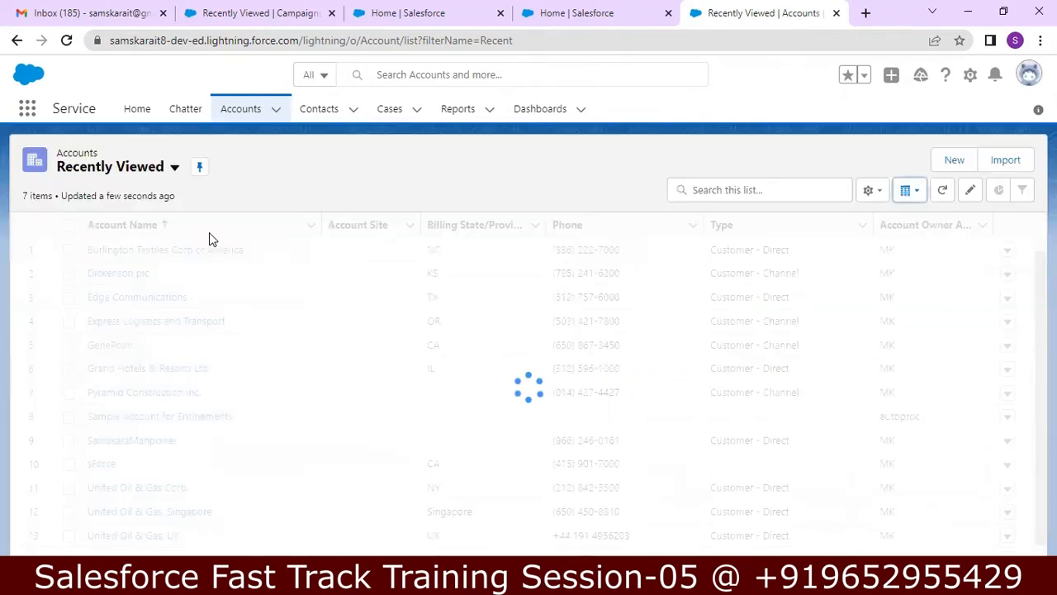
Step: Browse the saved list views and the New Account form without saving, then open the list view controls
click(174, 169)
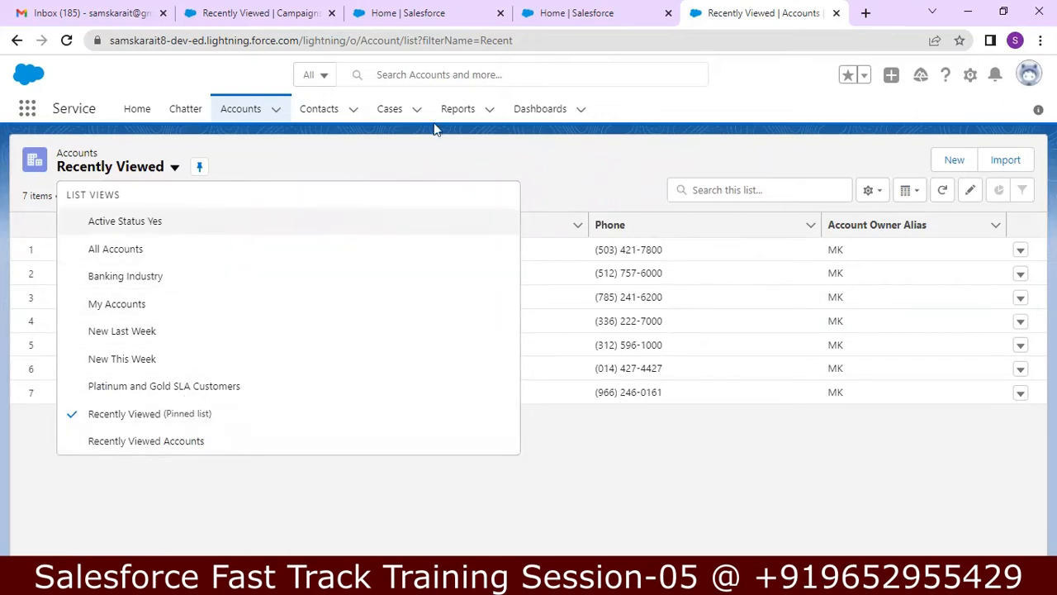
click(419, 161)
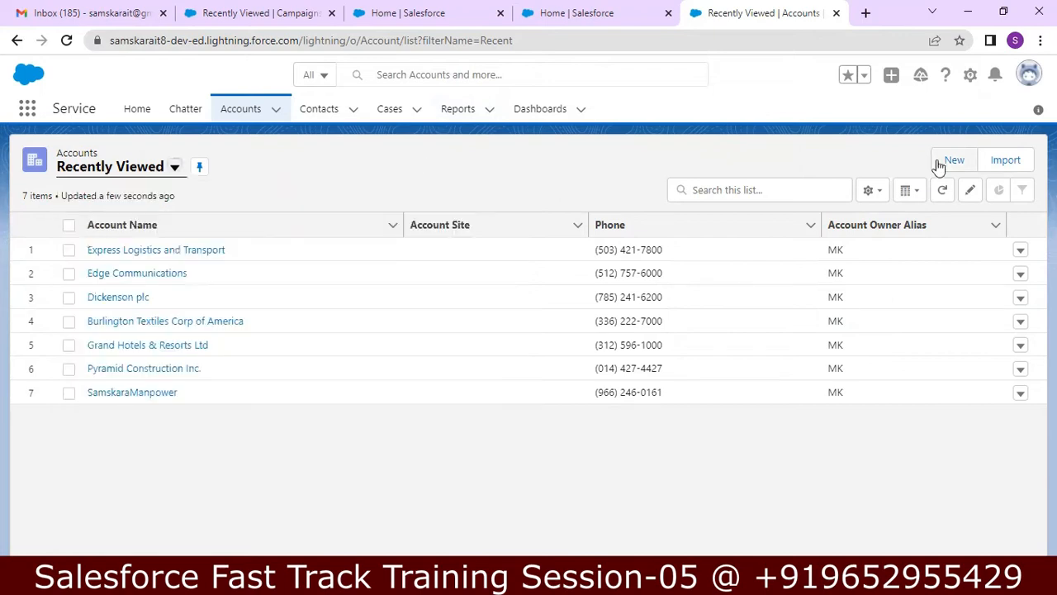
click(954, 161)
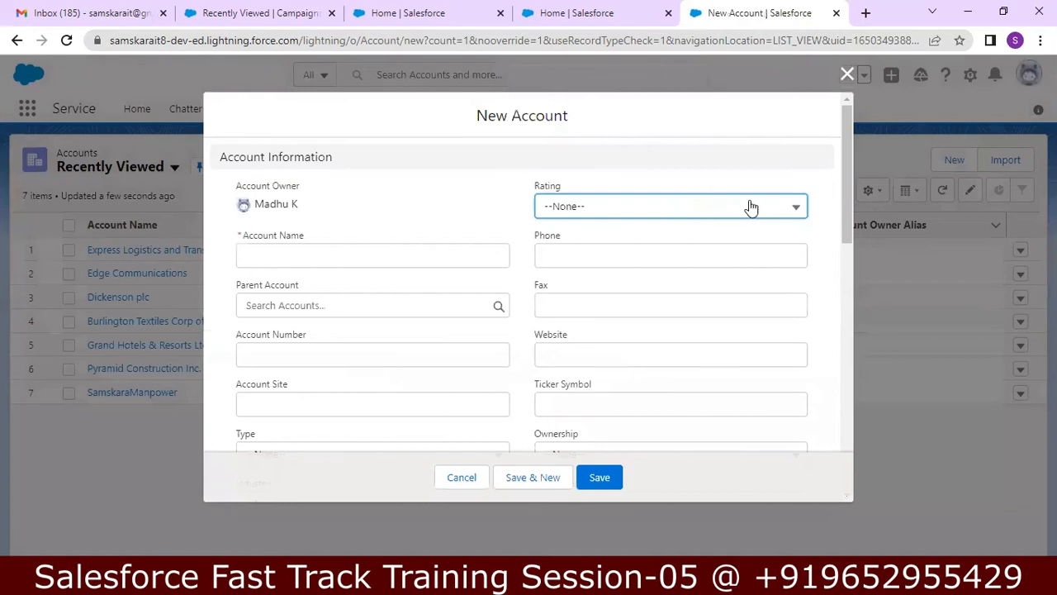
click(847, 74)
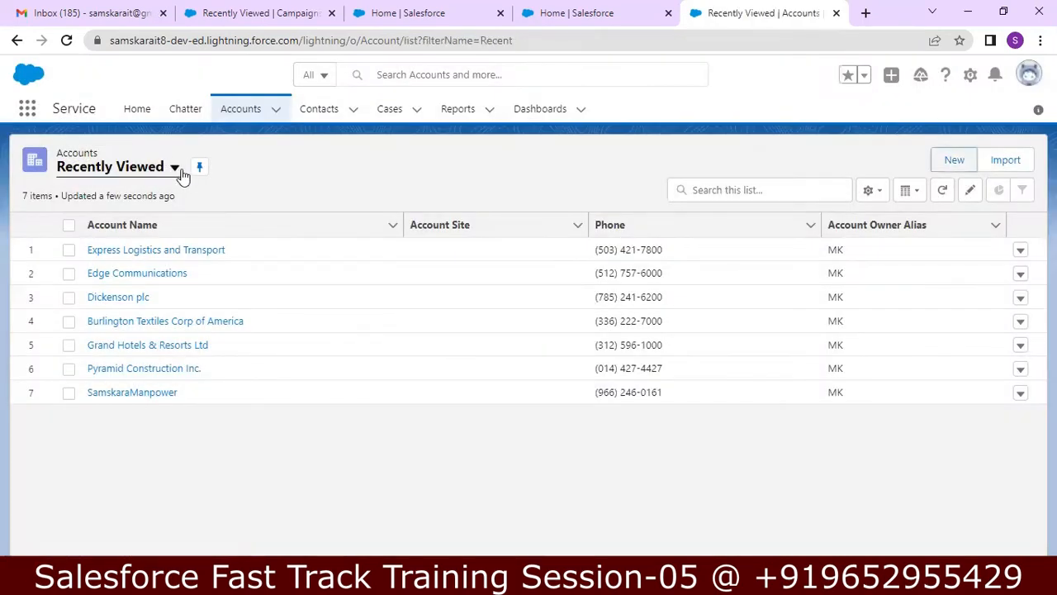
click(175, 168)
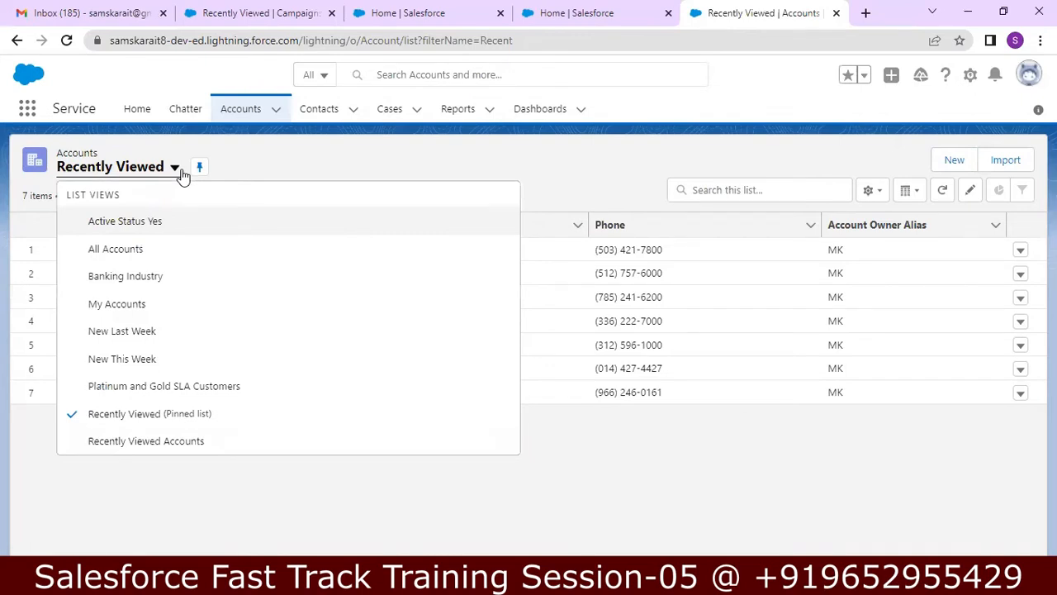
click(180, 172)
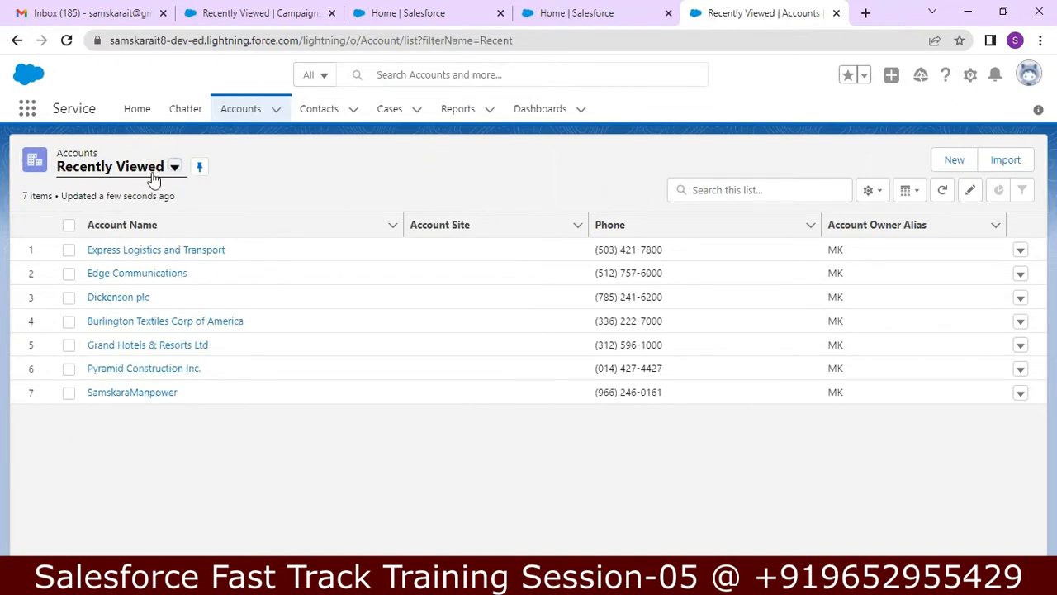
click(175, 169)
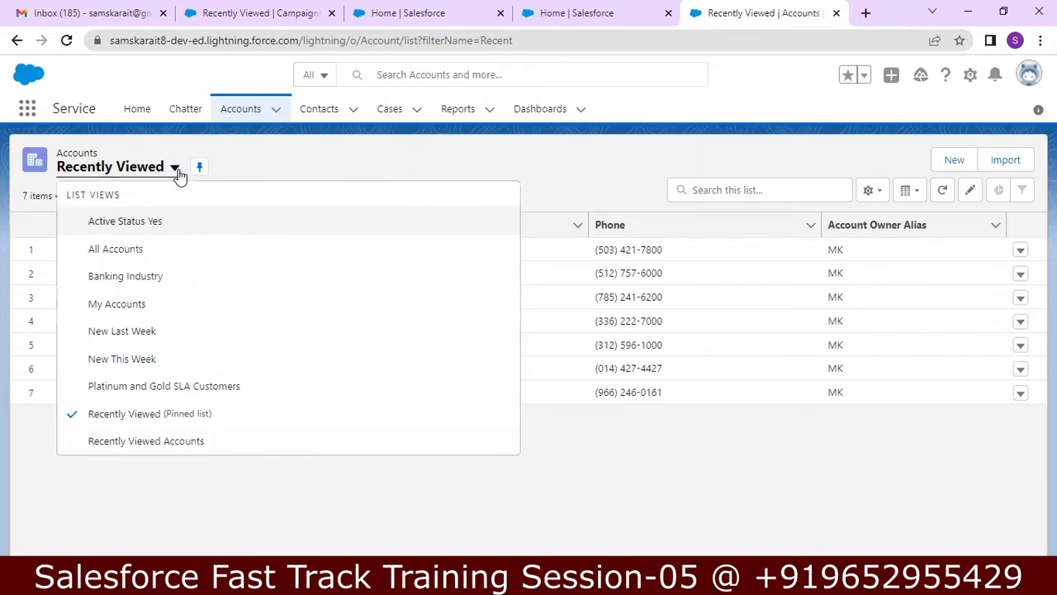
click(179, 172)
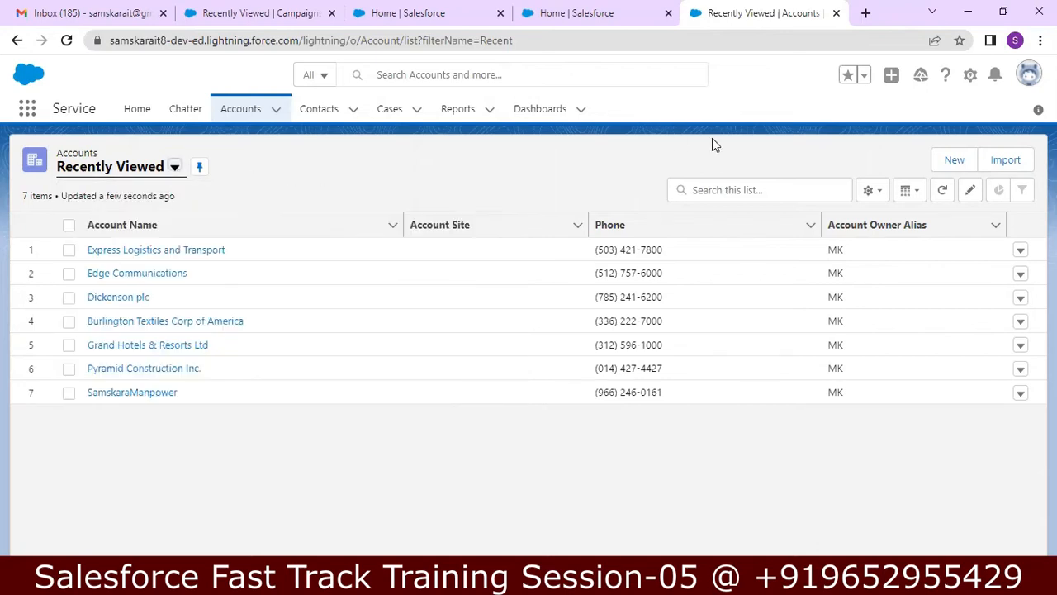
click(872, 191)
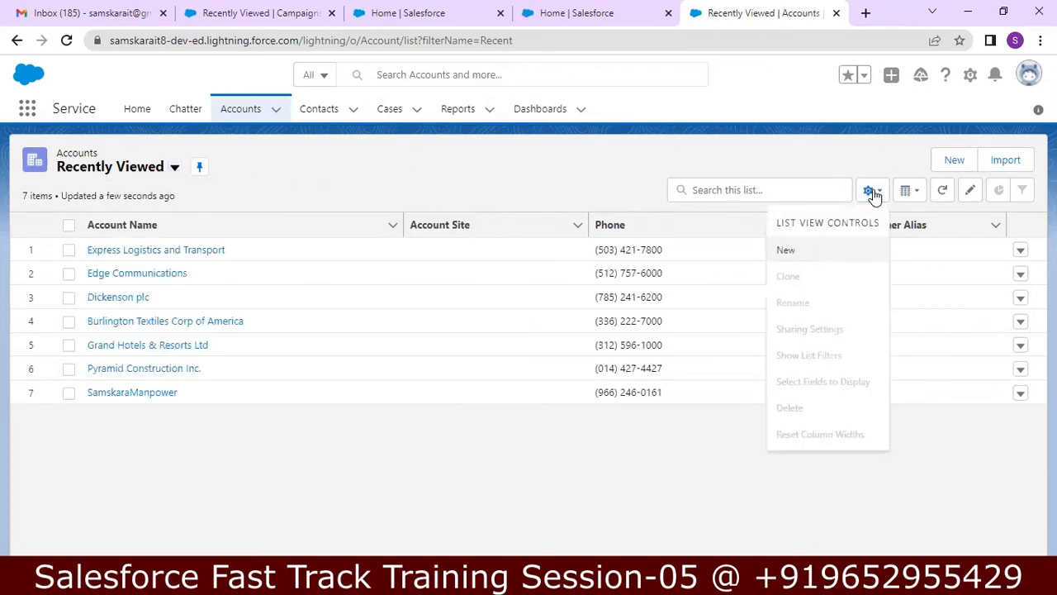
Step: Create and save a new list view 'Active Statuss' visible to all users
click(805, 251)
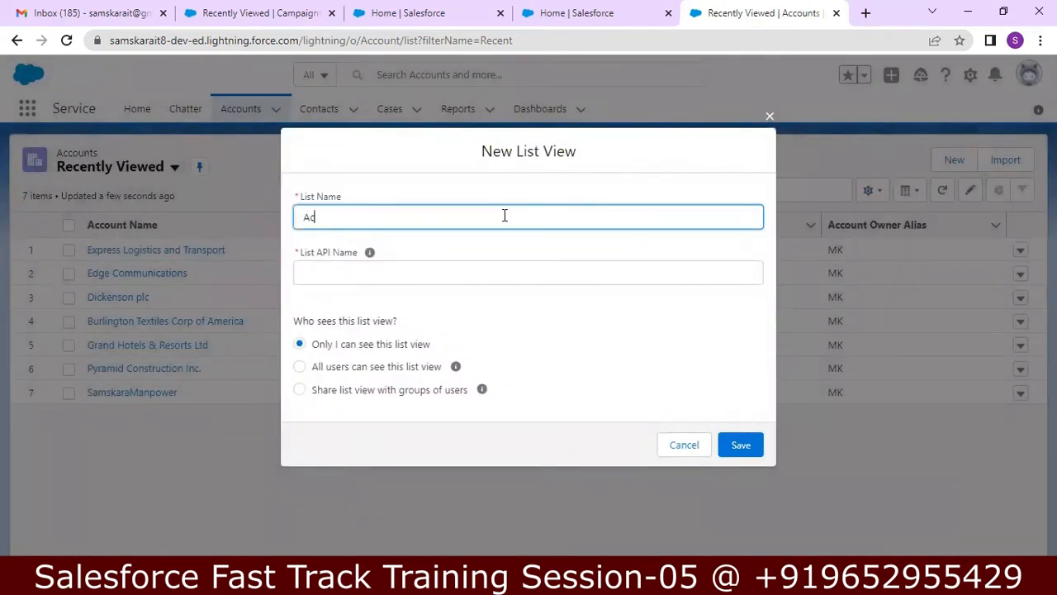
text(Active Statuss)
key(Tab)
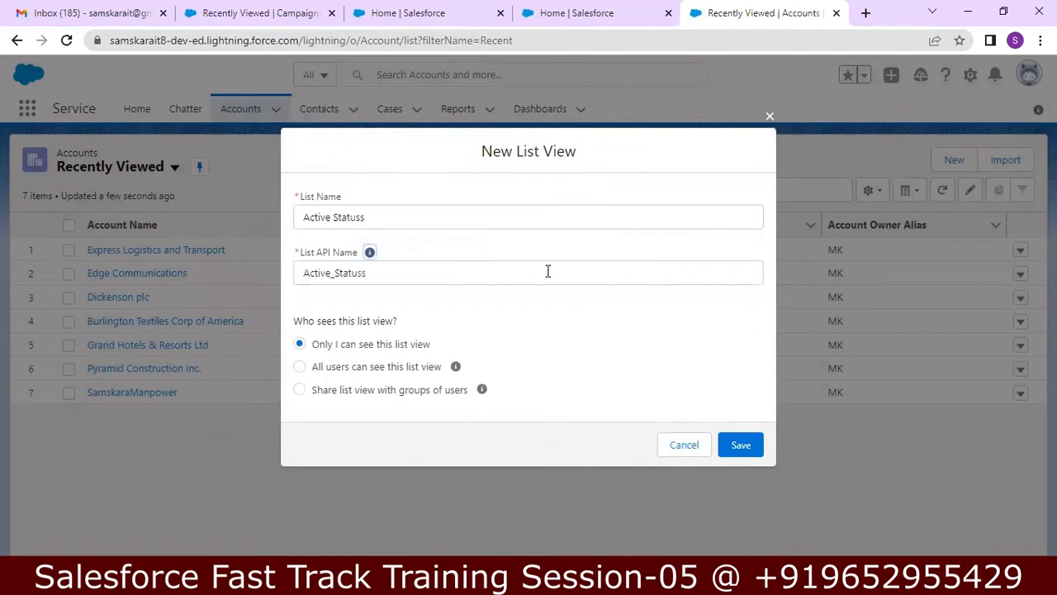
click(300, 367)
click(738, 446)
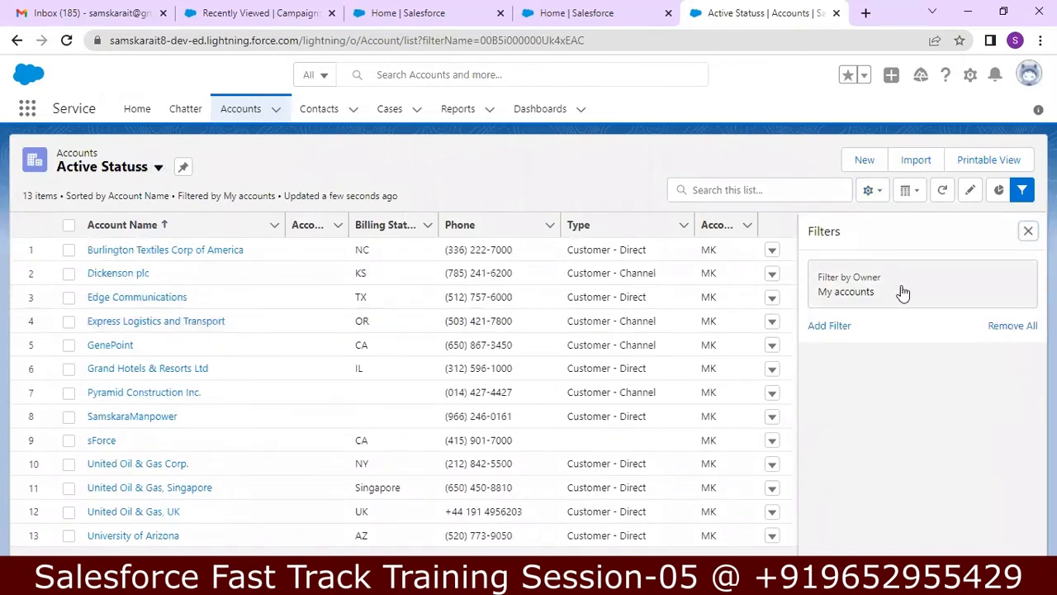
Step: Add an Active equals Yes filter to Active Statuss and save it, leaving 11 accounts
click(842, 326)
click(863, 365)
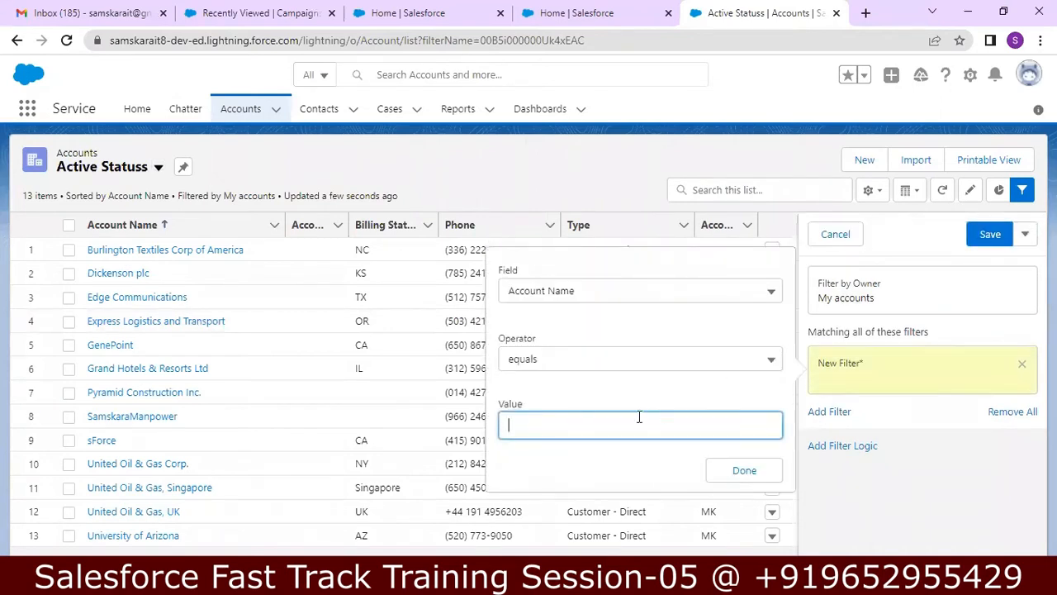
click(706, 289)
key(Down)
key(Down)
key(Down)
key(Down)
key(Down)
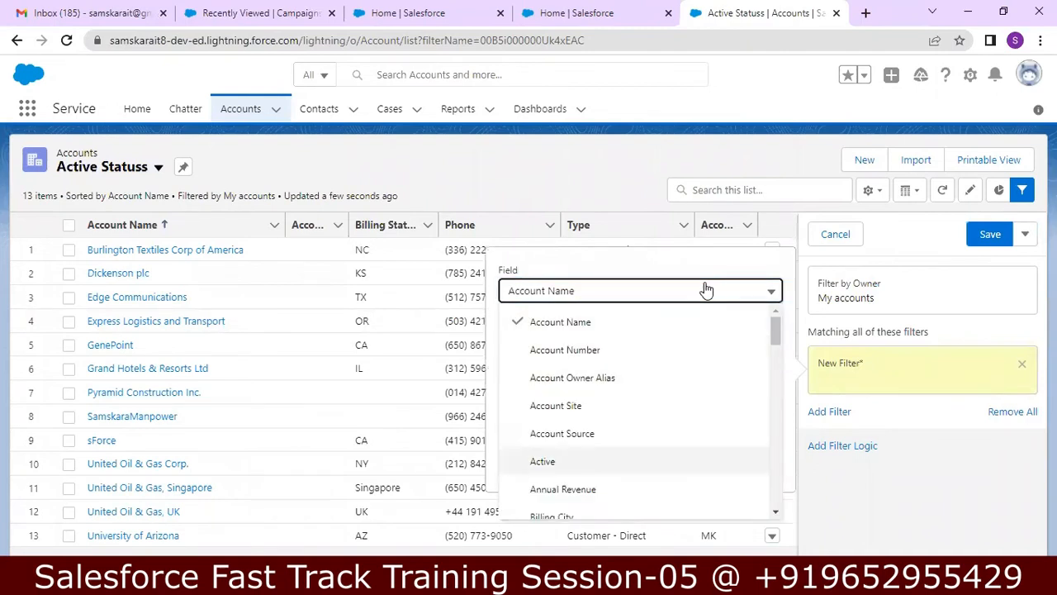
click(620, 460)
click(649, 424)
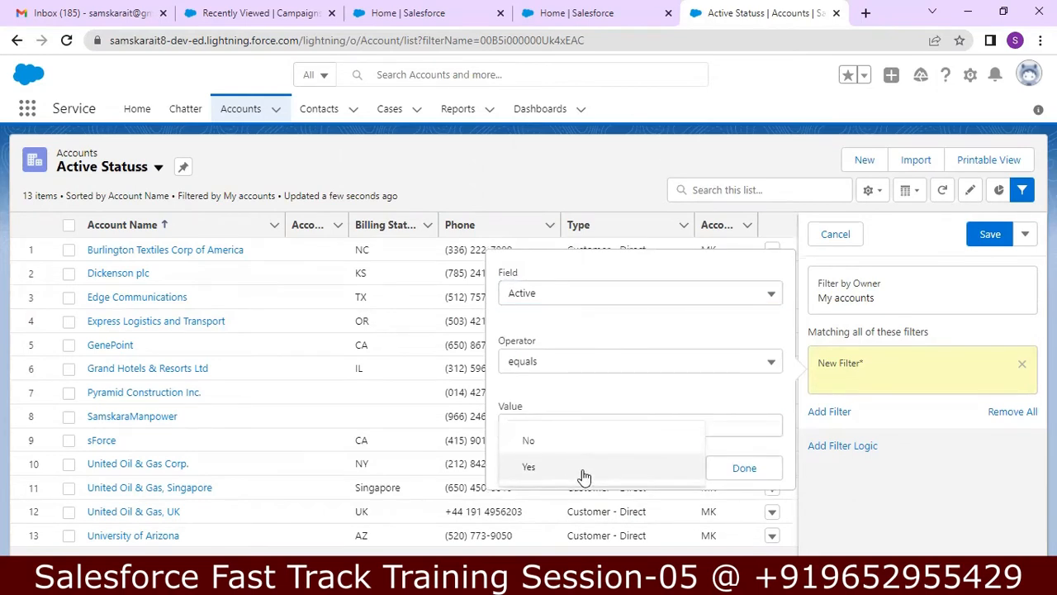
click(743, 467)
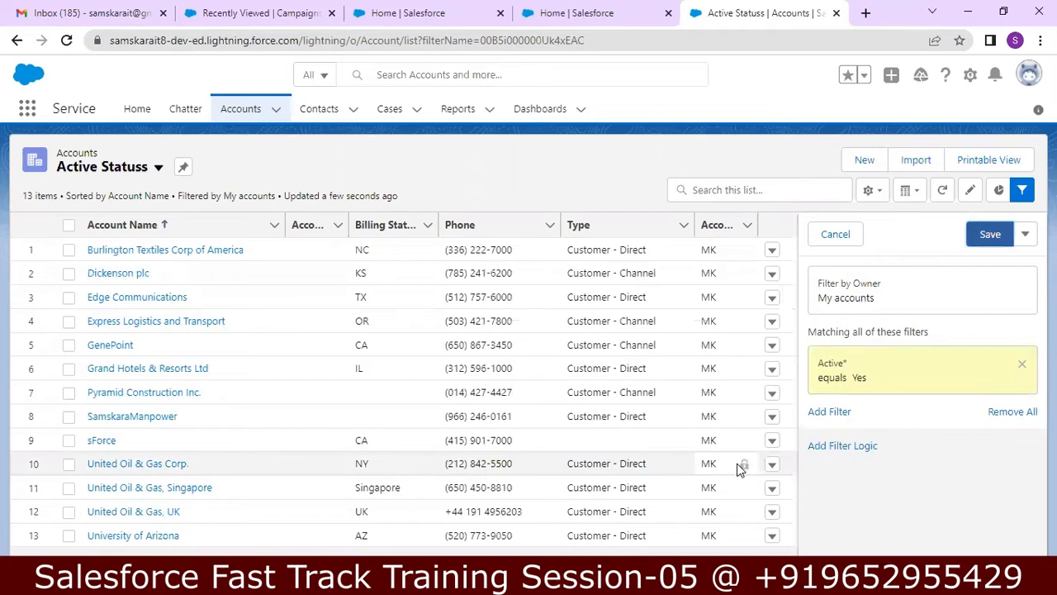
click(992, 240)
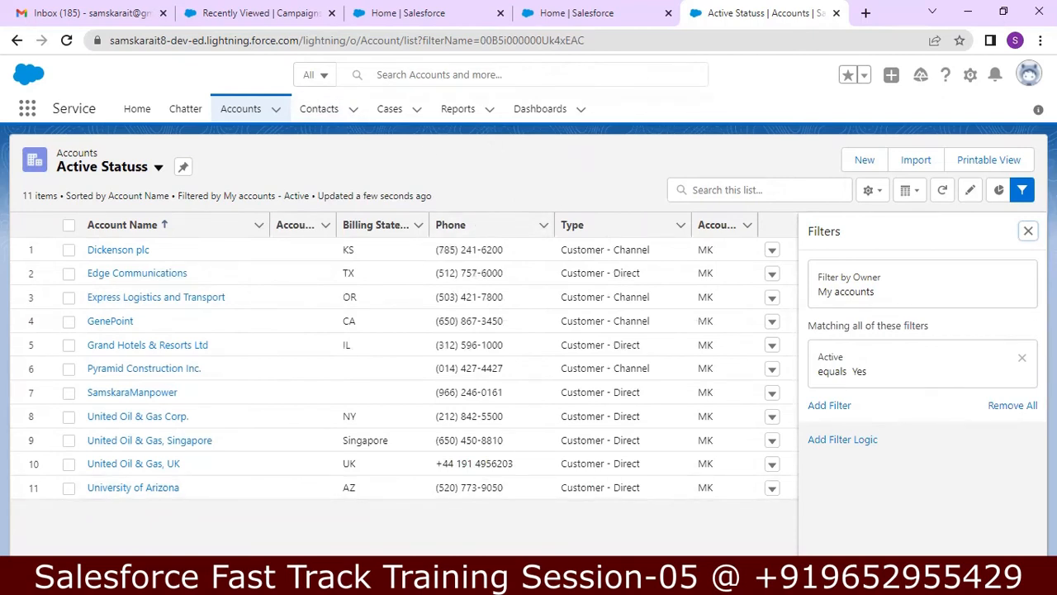
key(alt+Tab)
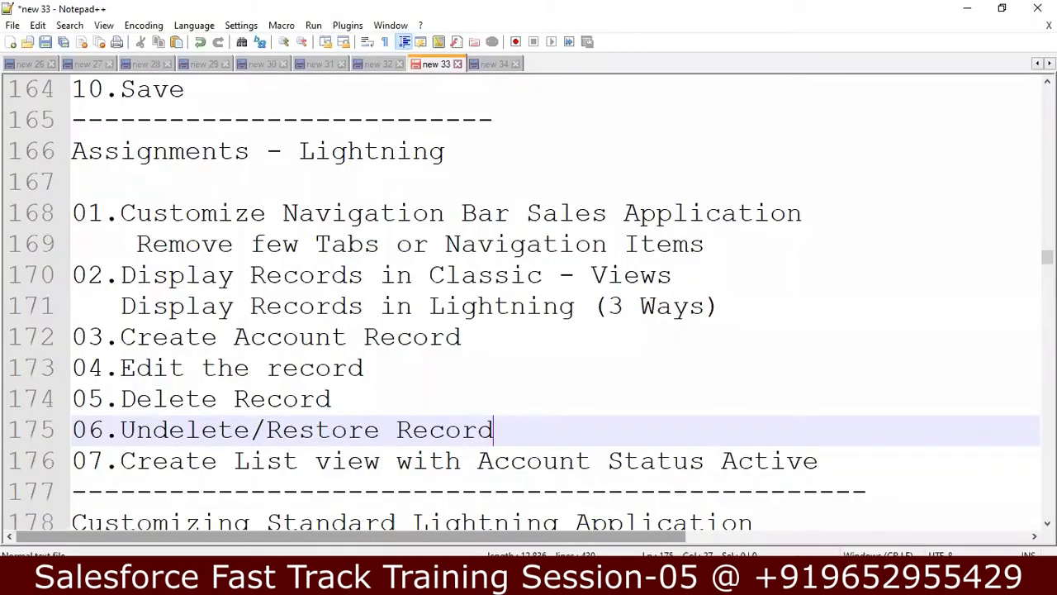
Step: Append '-HDFC Sales' to the Sales - Lightning step in the notes
click(820, 467)
key(Down)
key(Down)
key(Down)
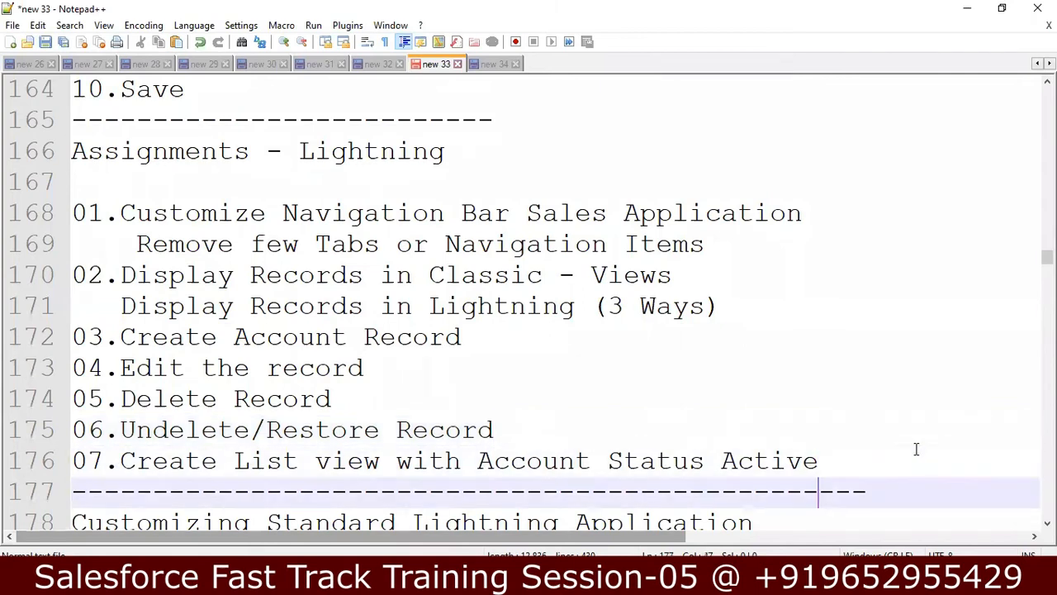
key(Down)
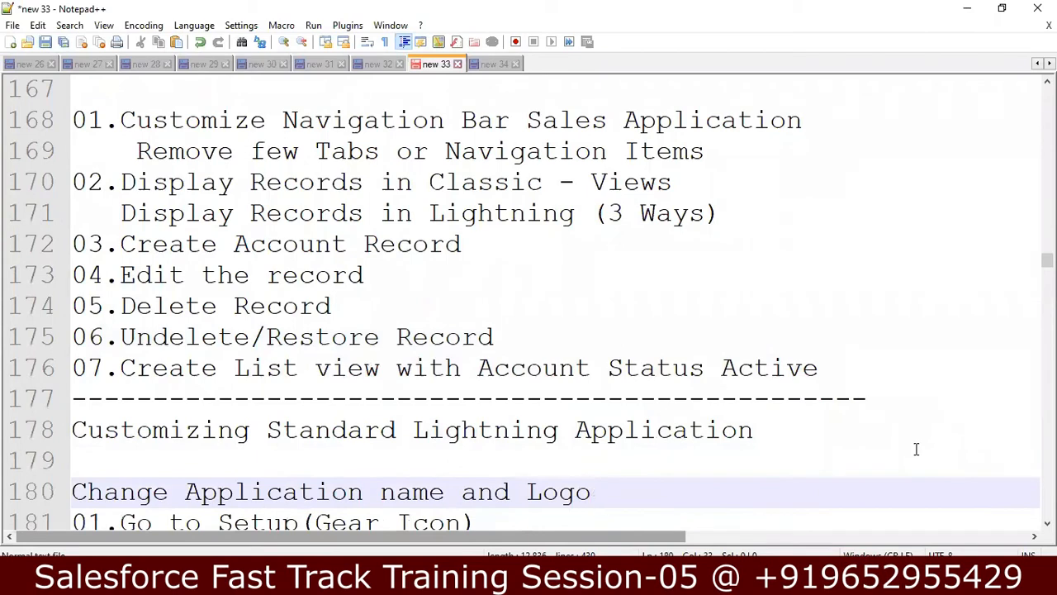
key(Down)
key(Down)
key(Down)
key(Down)
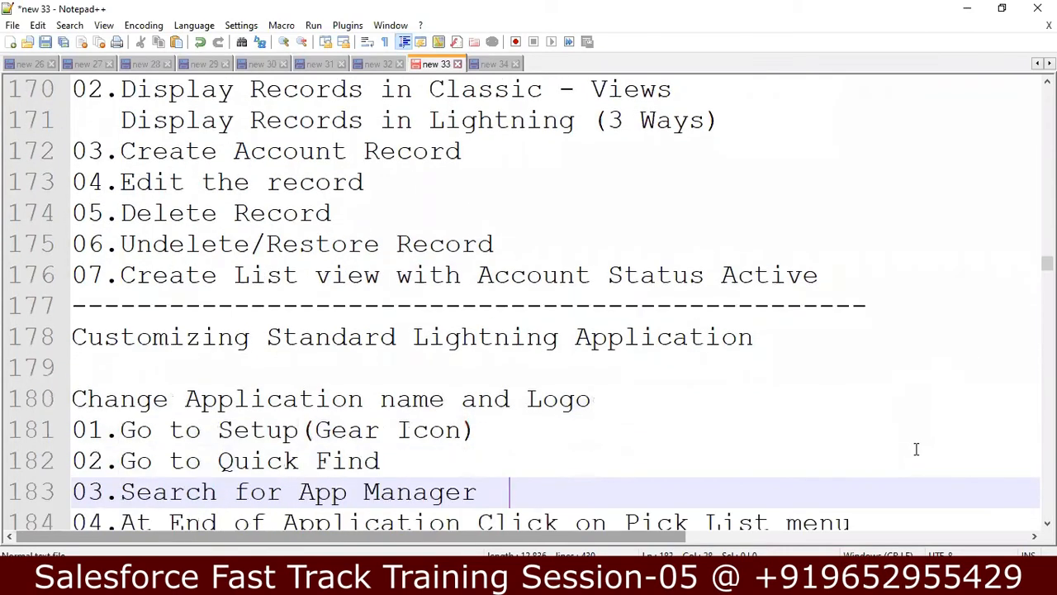
key(Down)
key(Down)
key(Down)
key(Down)
key(Down)
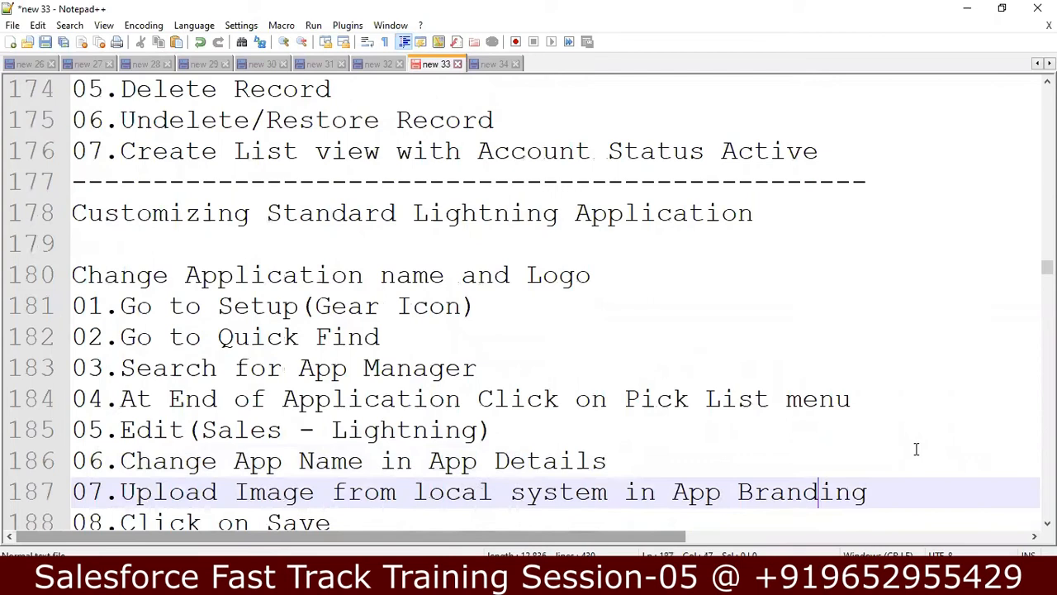
key(Down)
key(Down)
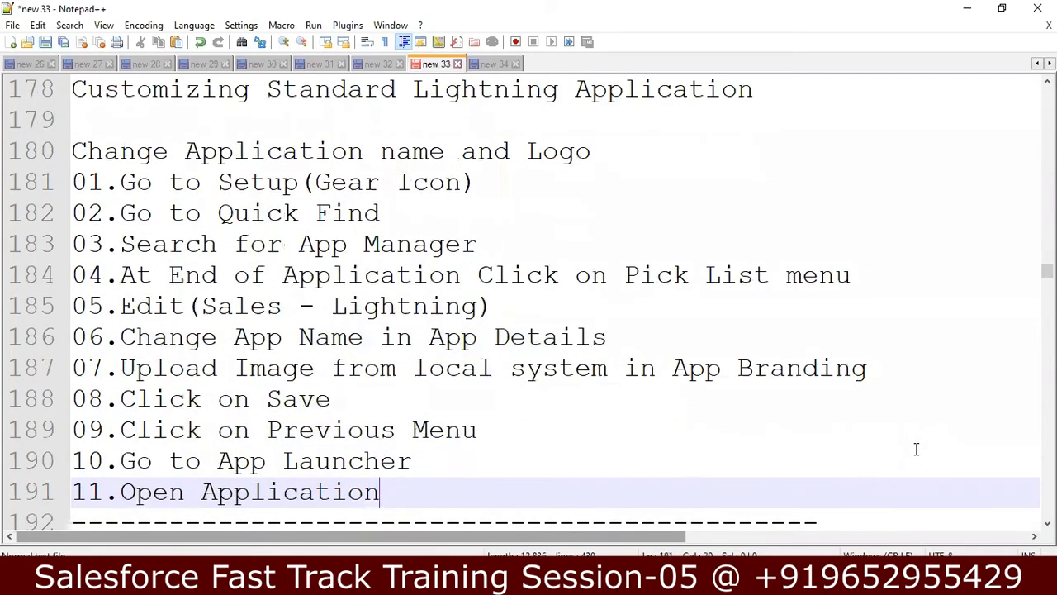
click(503, 305)
text(-HD)
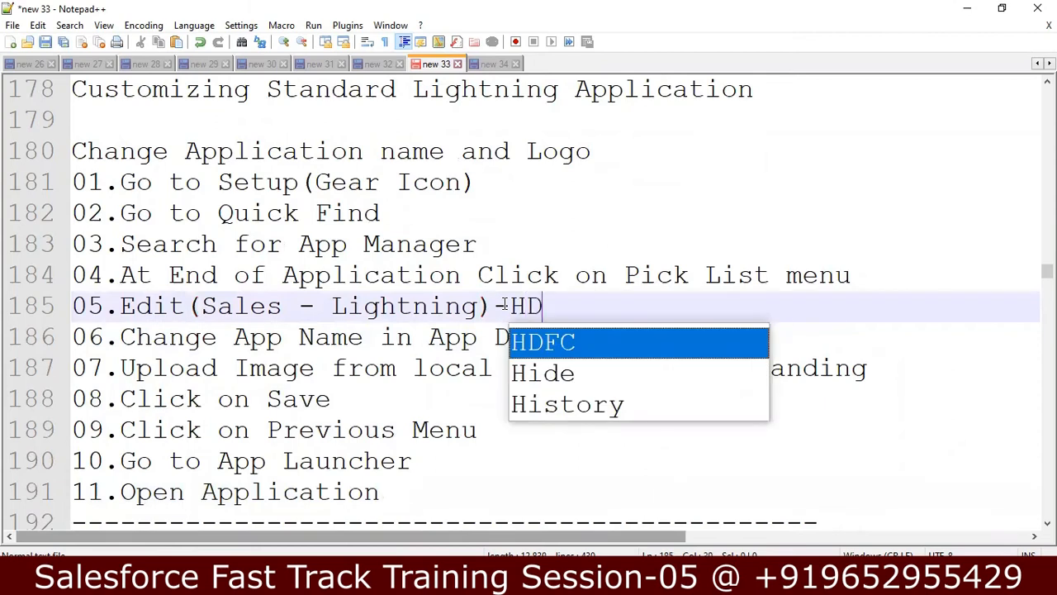
text(FC sA)
key(BackSpace)
key(BackSpace)
text(Sale)
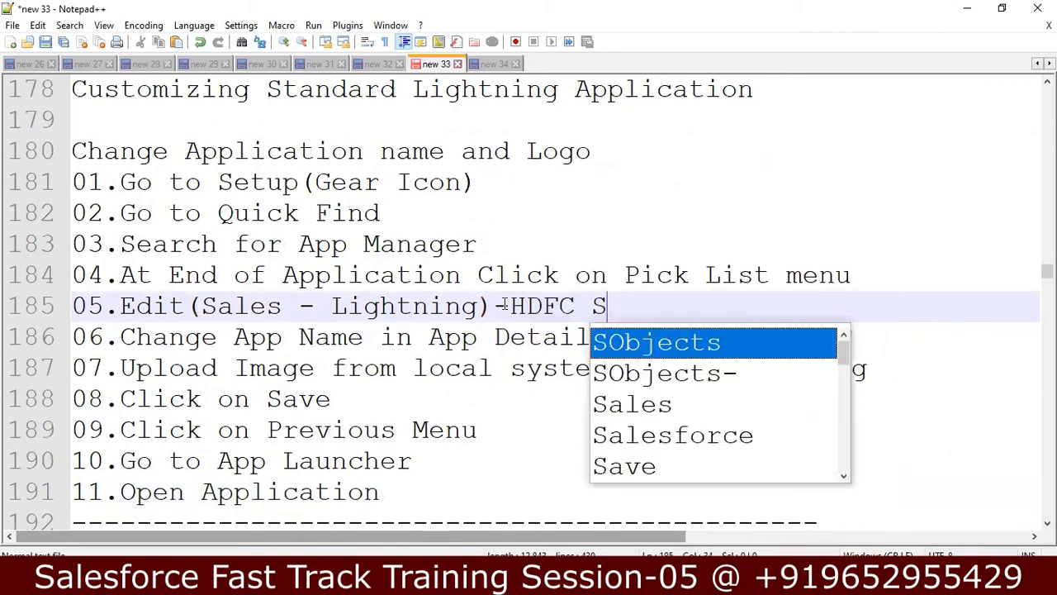
text(s)
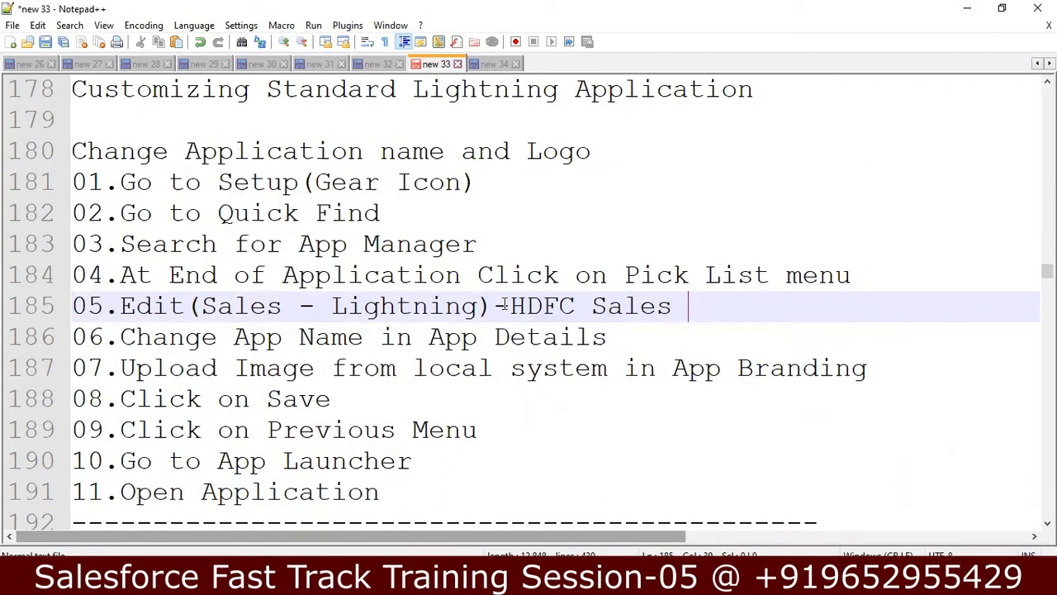
Step: Read through the Creating Lightning App steps down to Select Check Box, then return to Salesforce
key(Down)
key(Down)
key(Down)
key(Down)
key(Down)
key(Down)
key(Down)
key(Down)
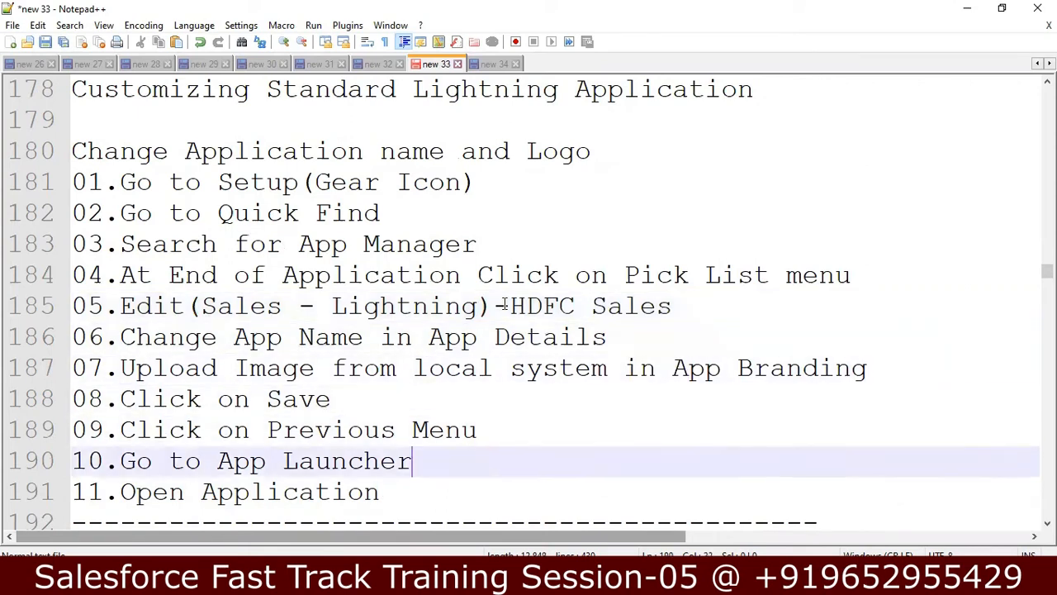
key(Down)
key(Down)
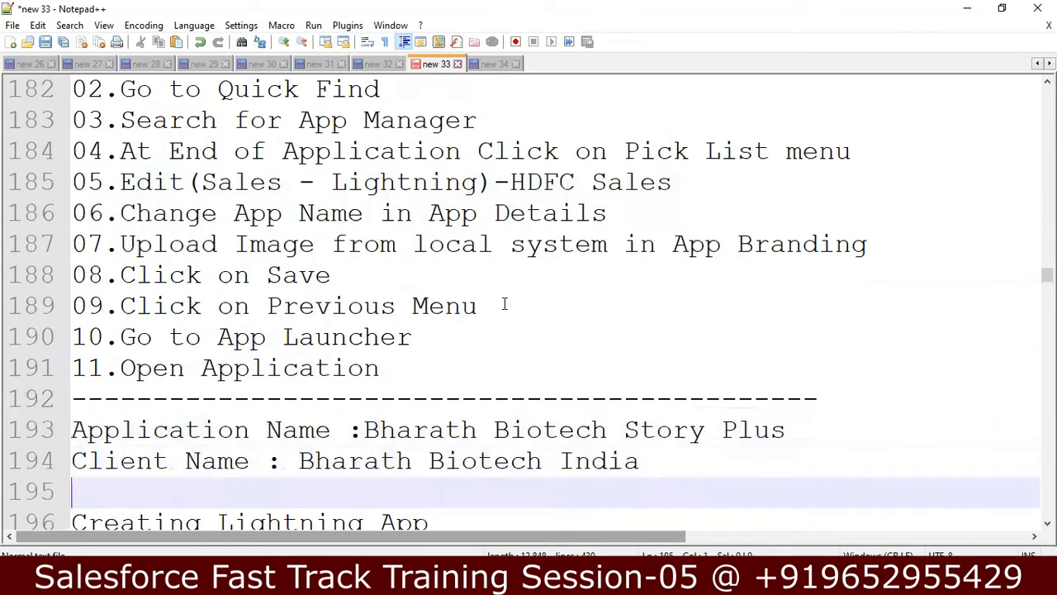
key(Up)
key(Up)
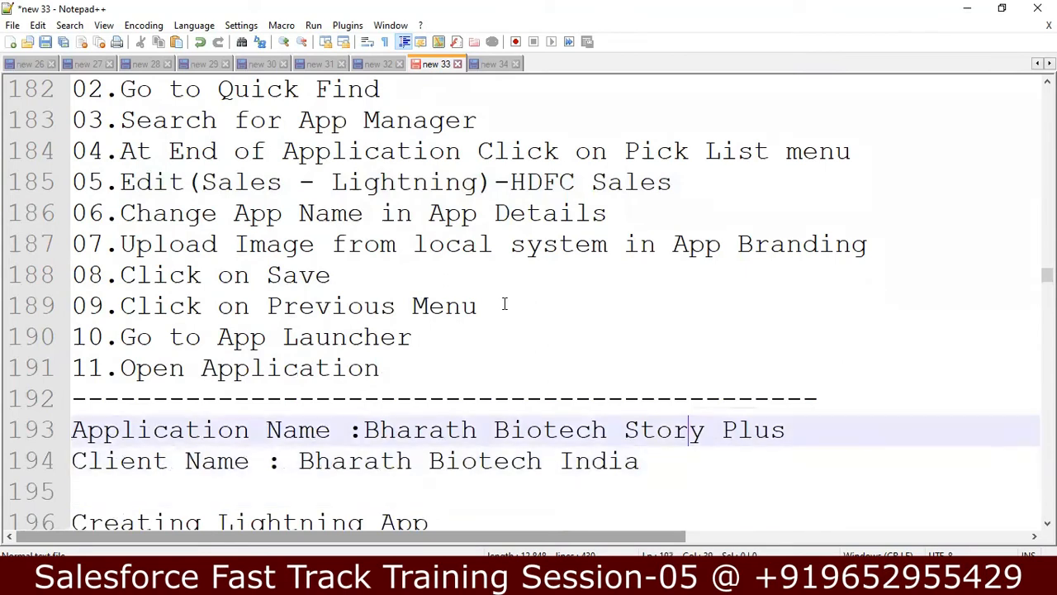
key(Down)
key(Down)
key(Down)
key(Down)
key(Down)
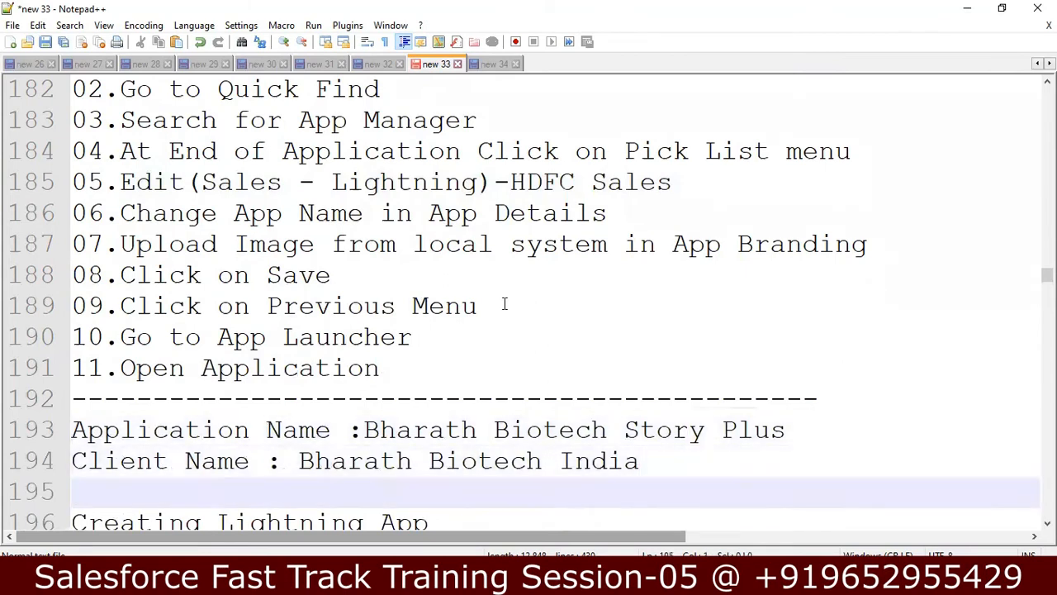
key(Down)
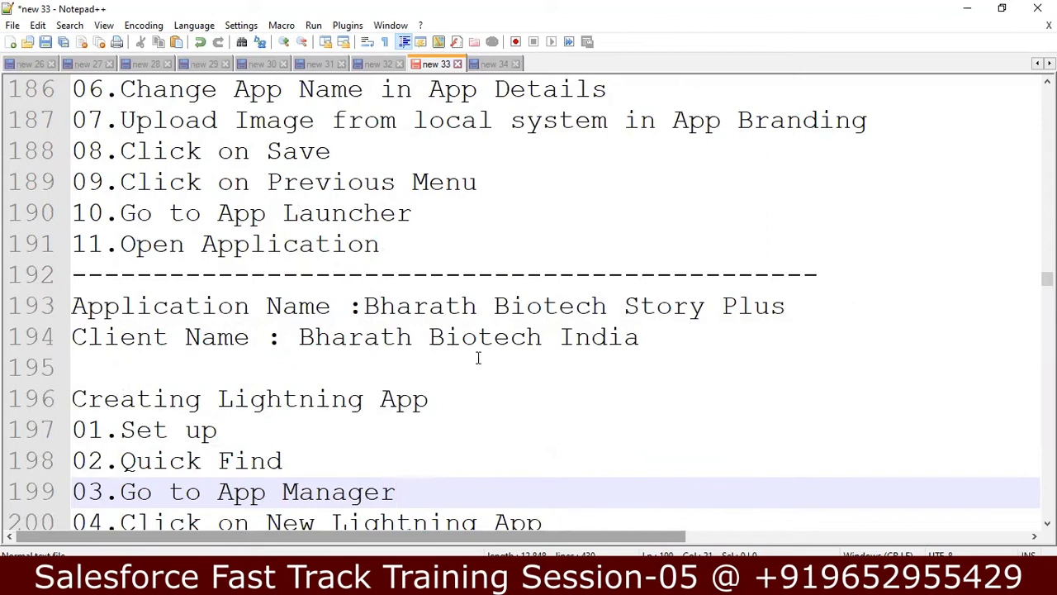
key(Up)
key(Up)
key(Down)
key(Down)
key(Down)
key(Down)
key(Down)
key(Down)
key(Down)
key(Down)
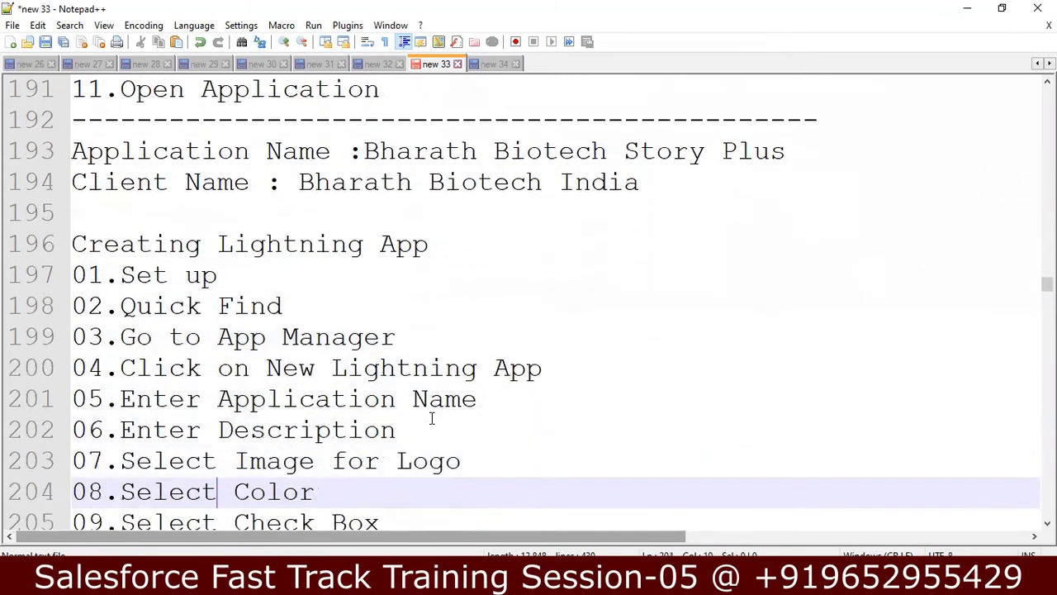
key(Down)
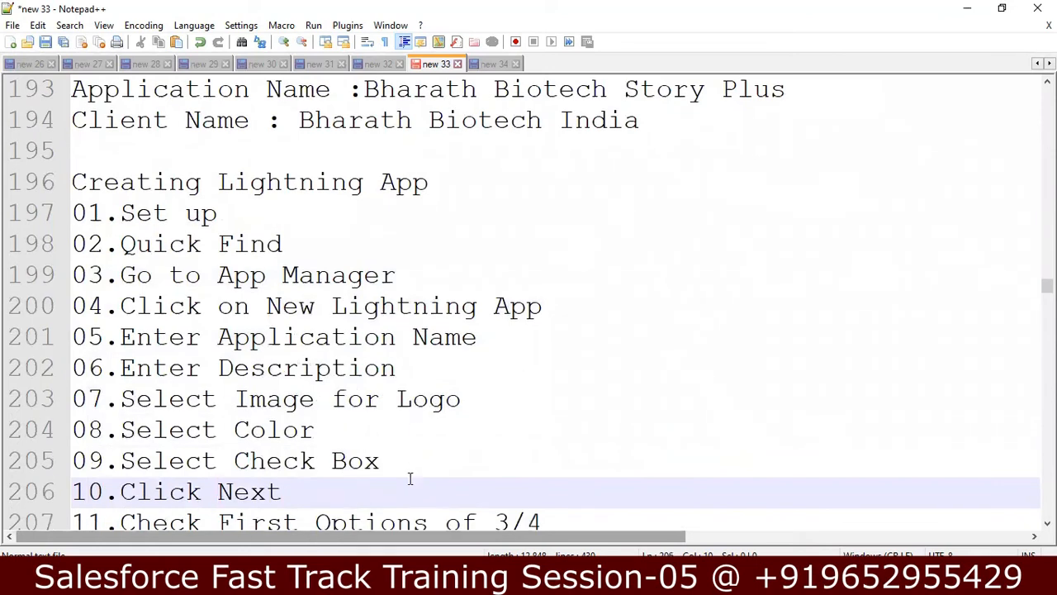
key(alt+Tab)
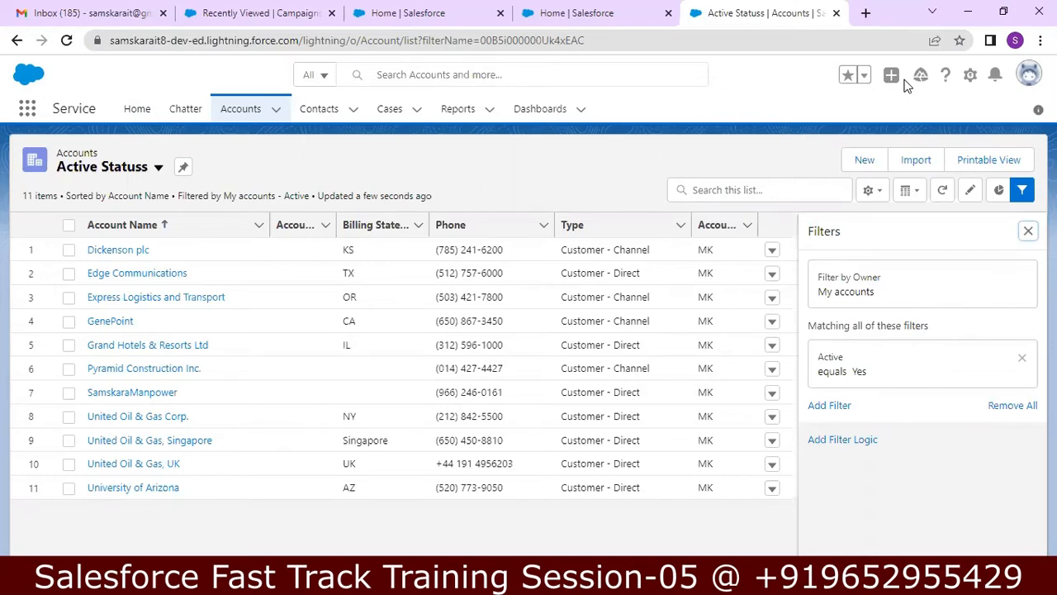
Step: Open Setup in a new tab and reach App Manager through a Quick Find search
click(971, 76)
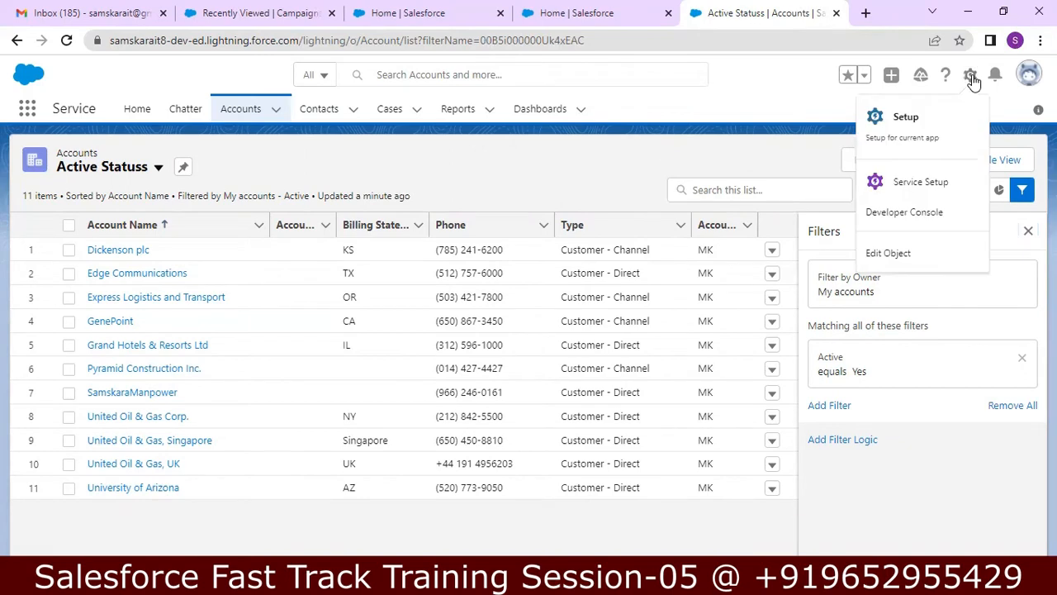
click(954, 122)
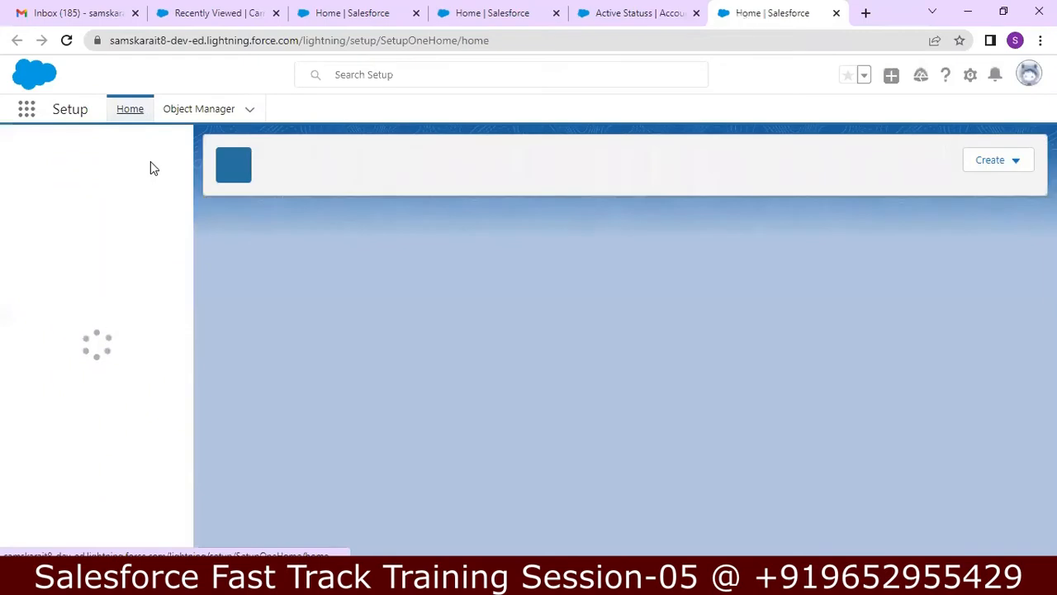
click(81, 149)
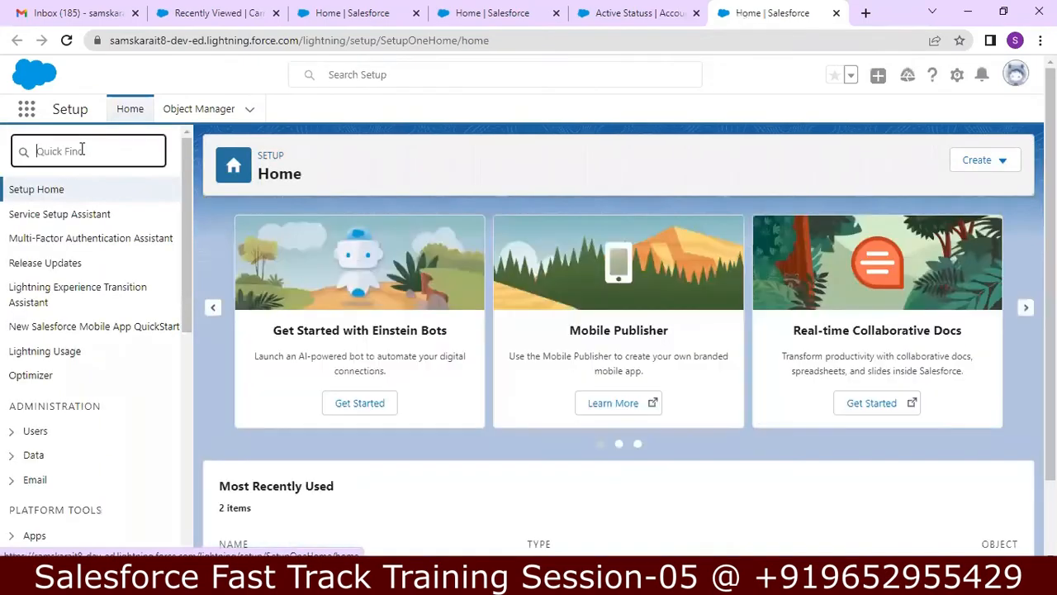
text(aj)
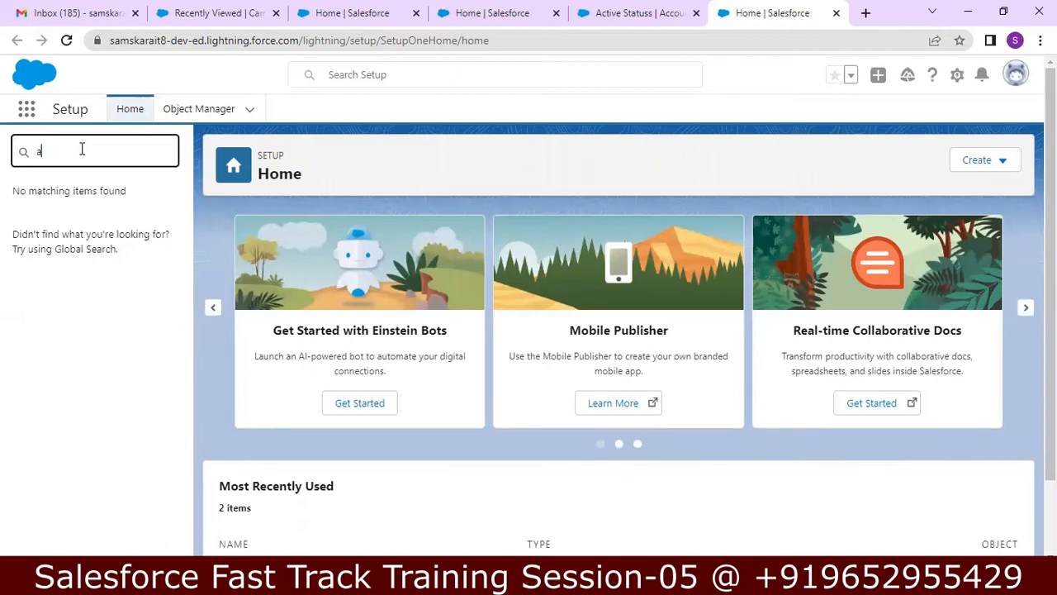
text(pp)
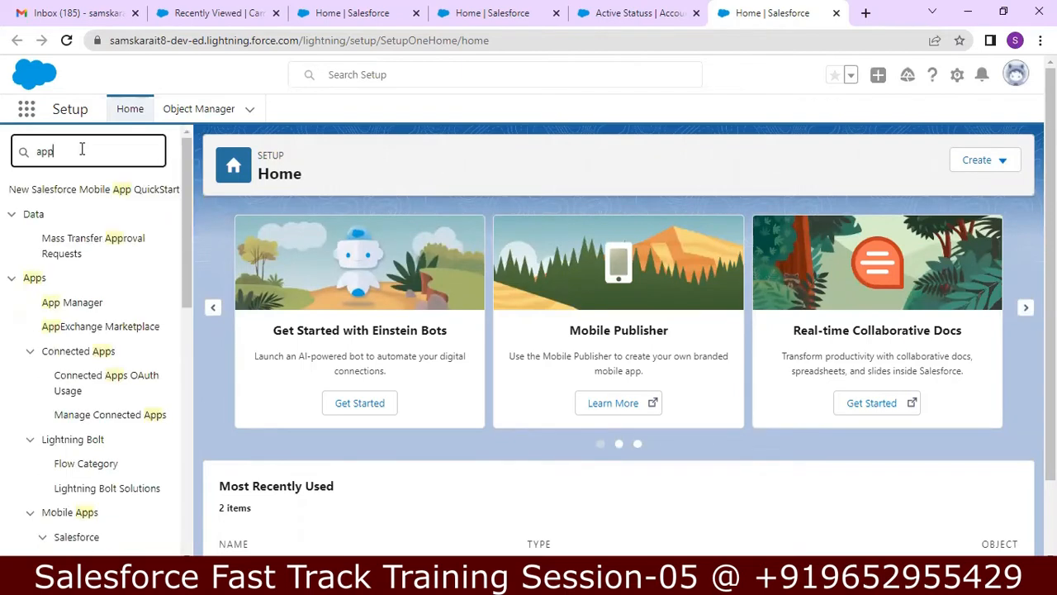
text( mana)
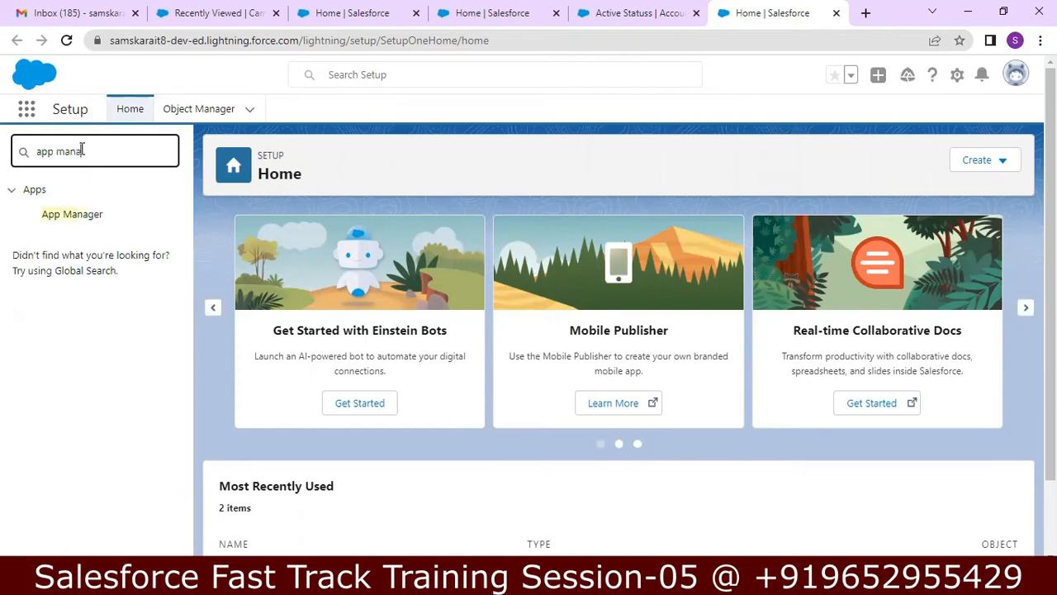
click(82, 219)
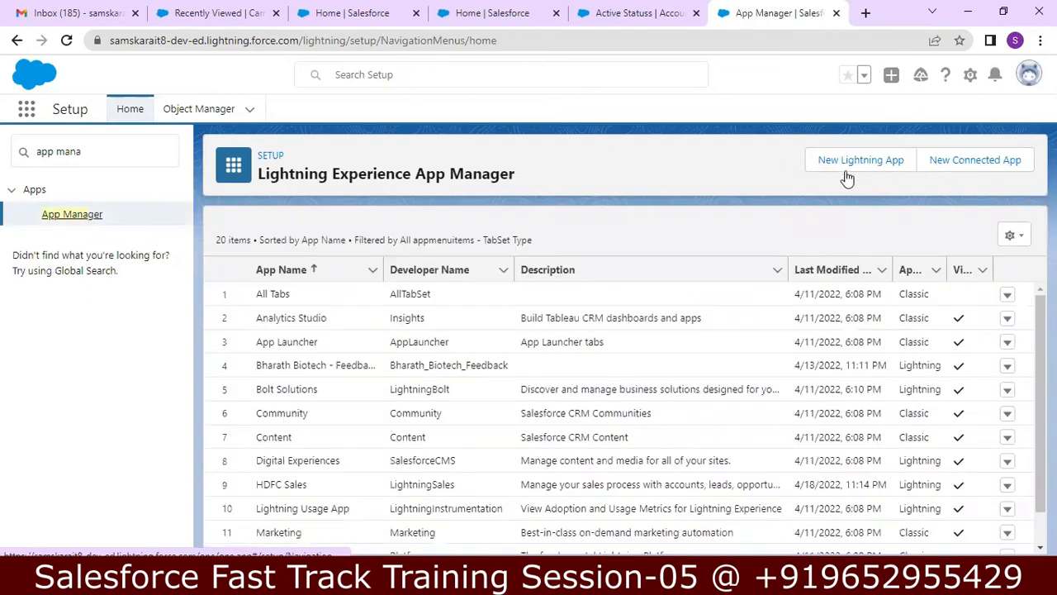
Step: Start a new Lightning app with App Name and Description both set to 'Bharath Bio India'
click(856, 165)
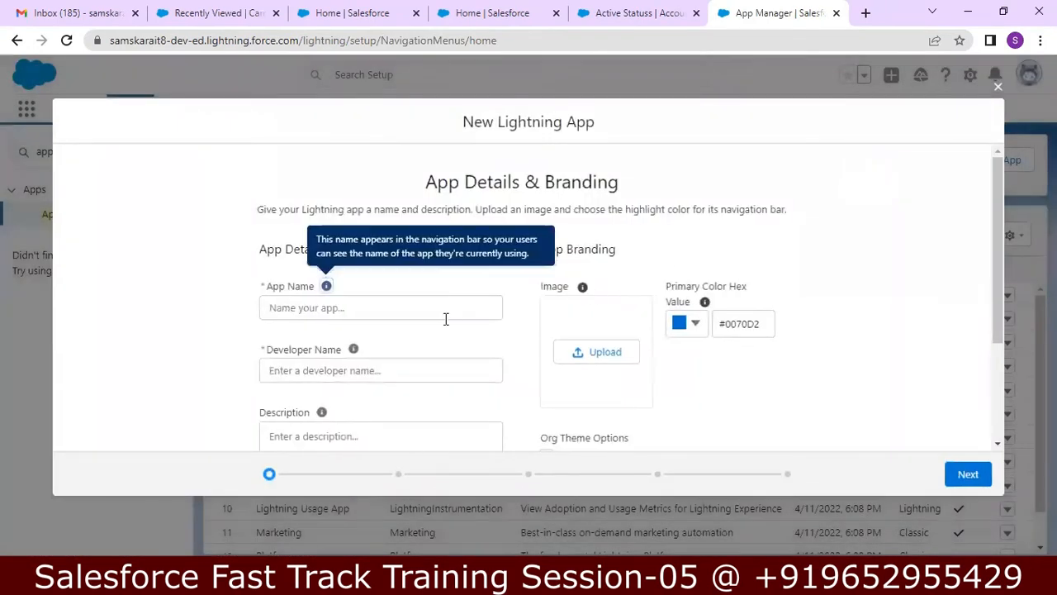
click(443, 317)
text(Bha)
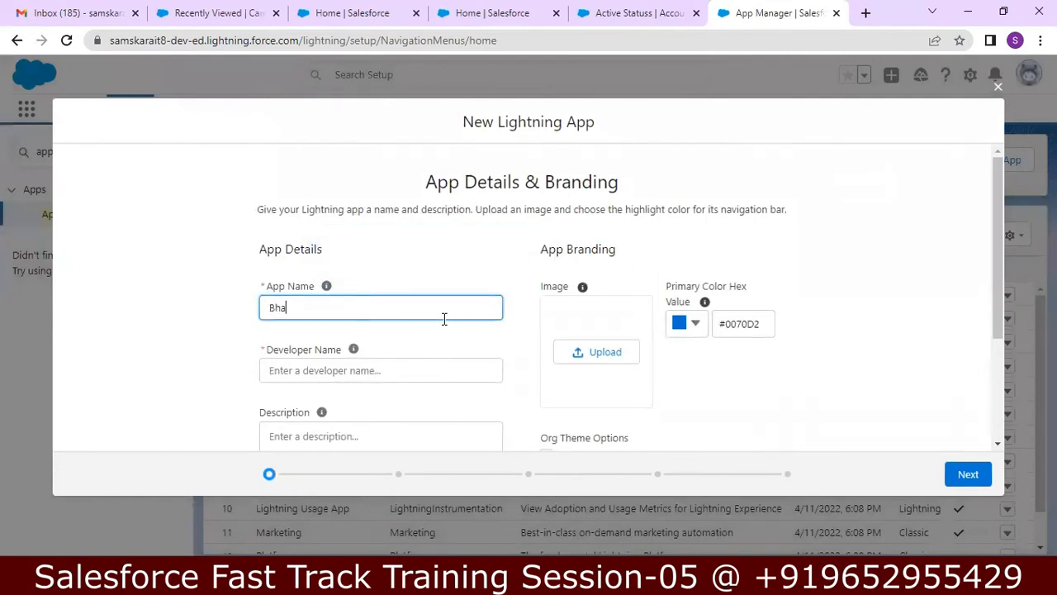
text(rath Bio India)
click(353, 348)
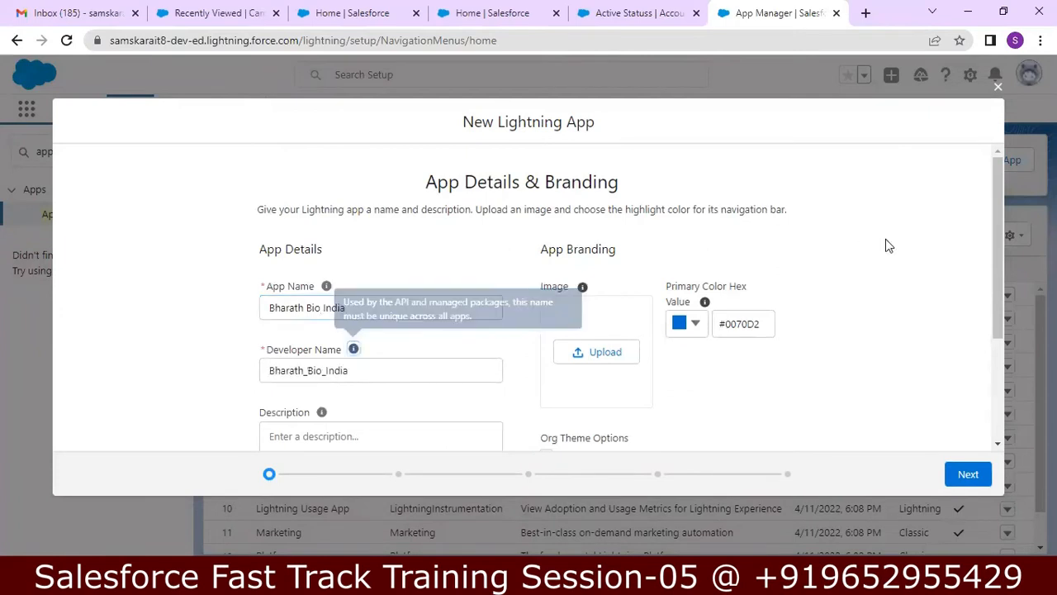
drag(999, 217, 998, 253)
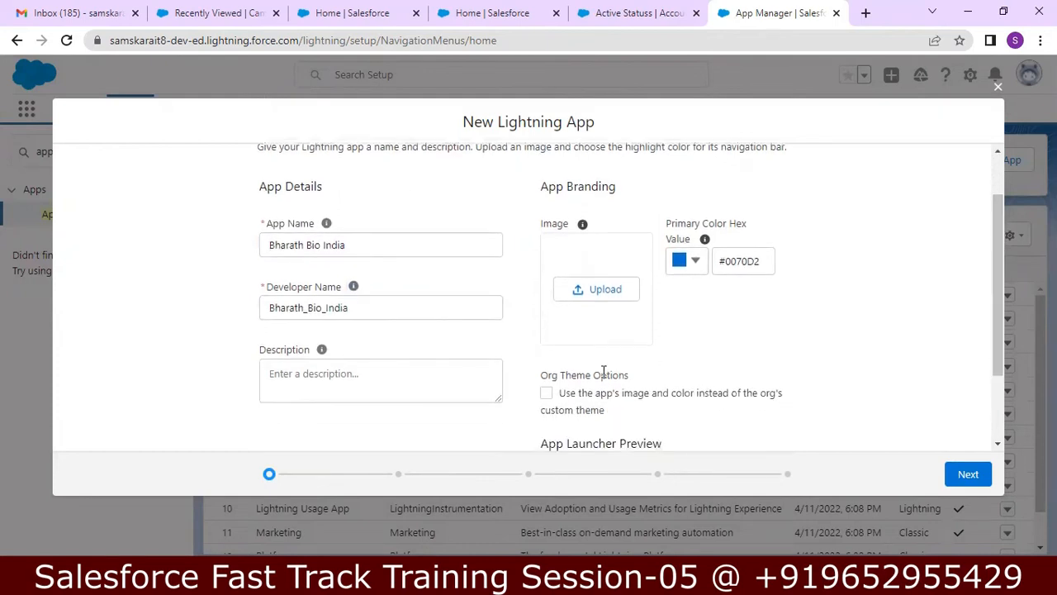
click(471, 379)
text(B)
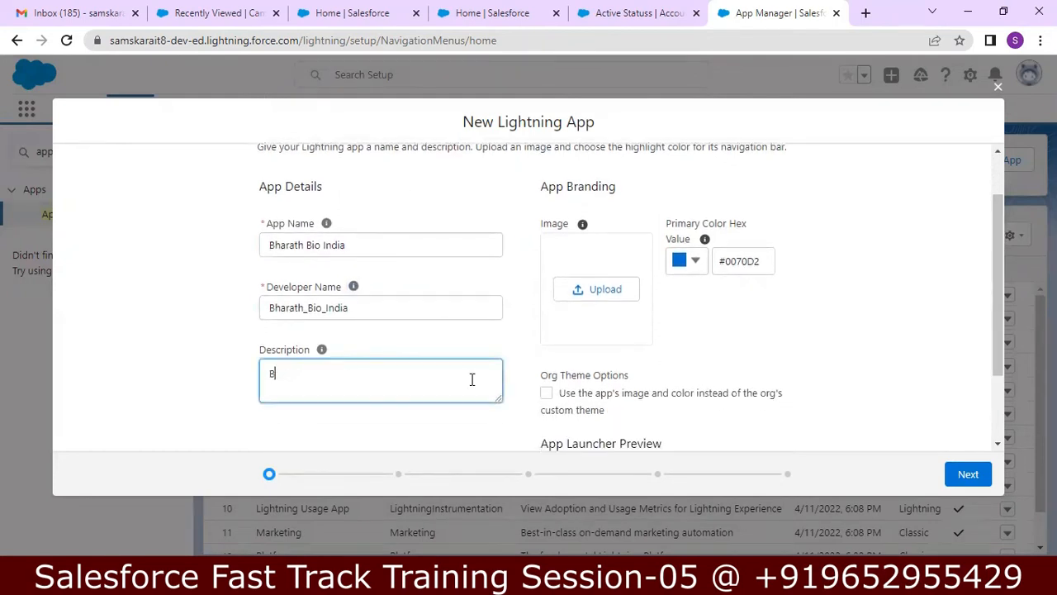
text(harath Bio India)
Step: Upload BharathBiotech.png as the app's logo image
click(604, 283)
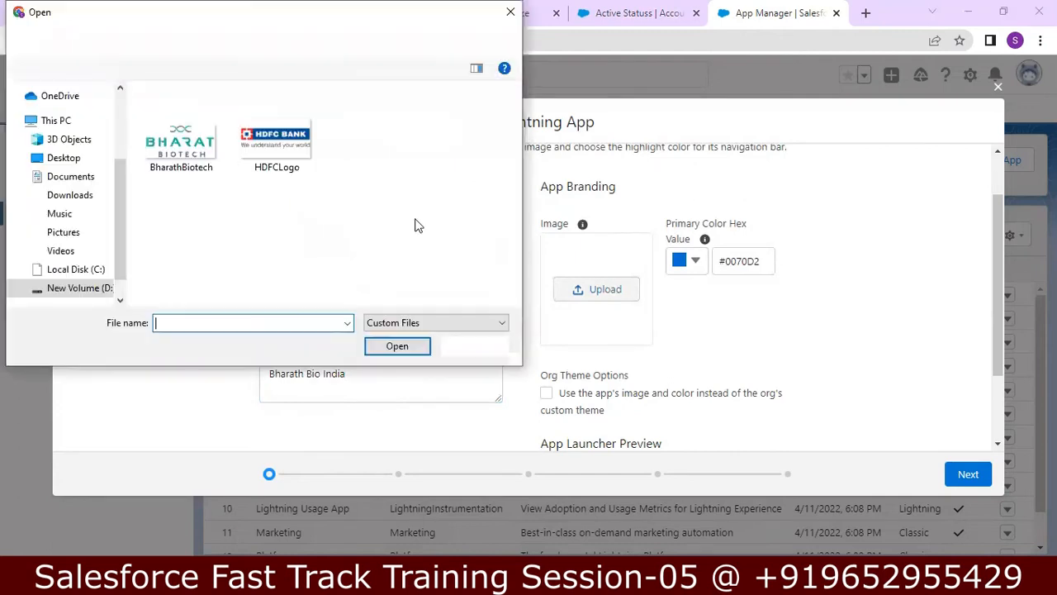
click(185, 142)
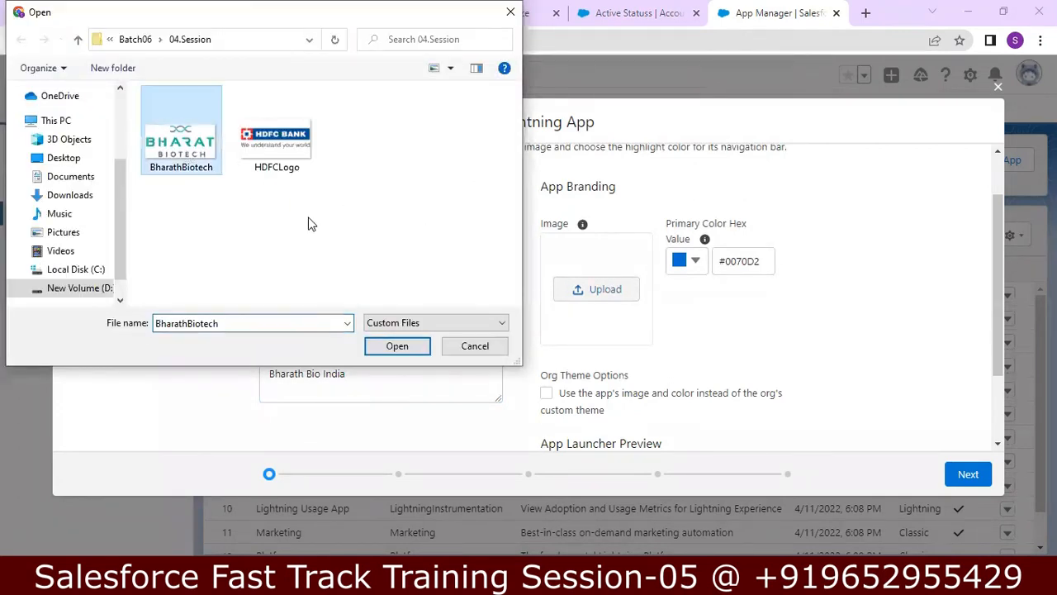
click(390, 346)
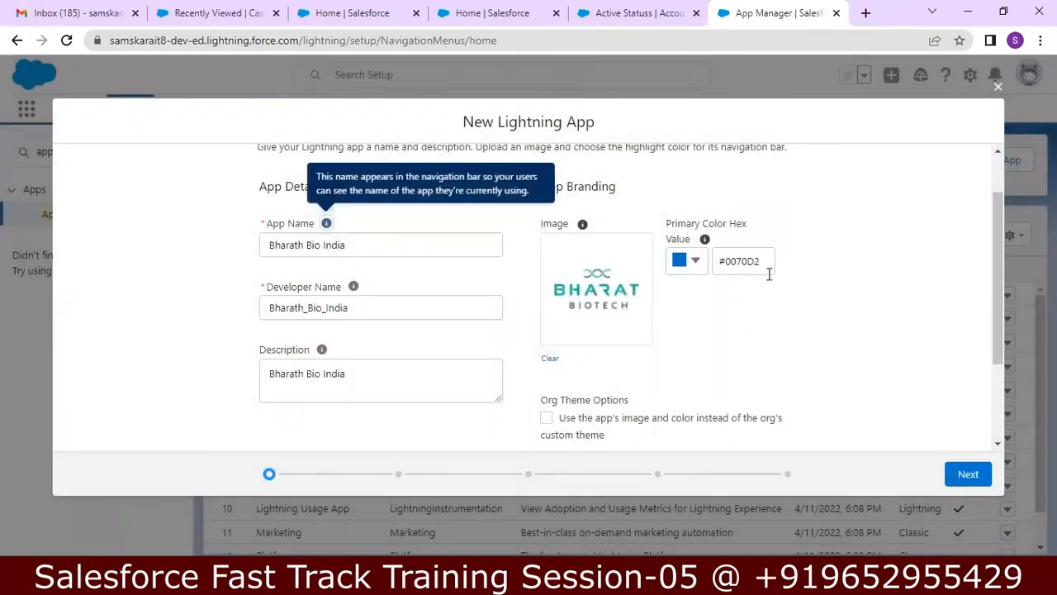
Step: Set the app's primary colour to the green #27D453
click(696, 261)
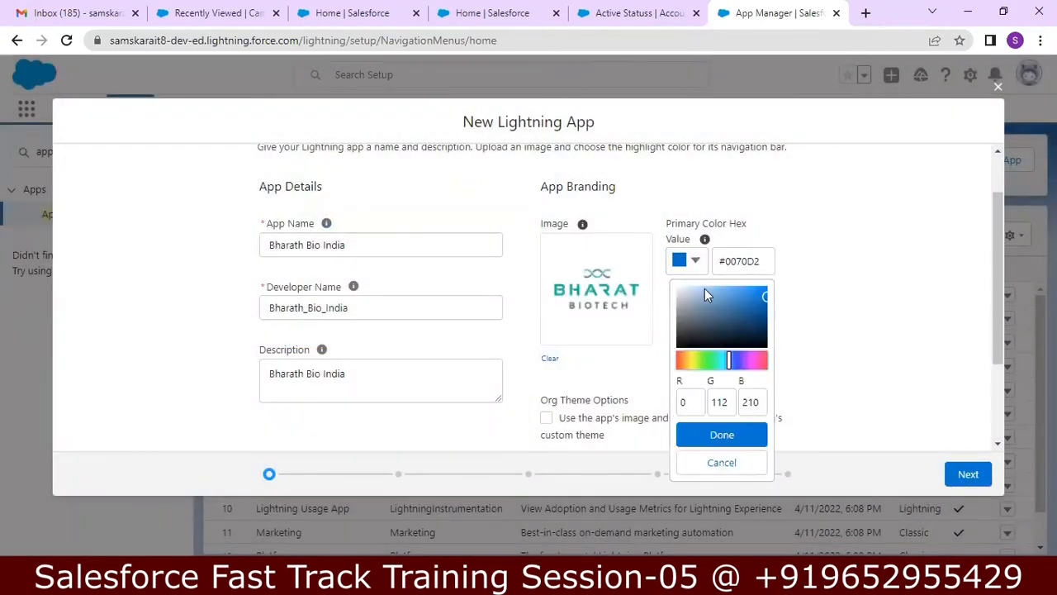
click(715, 352)
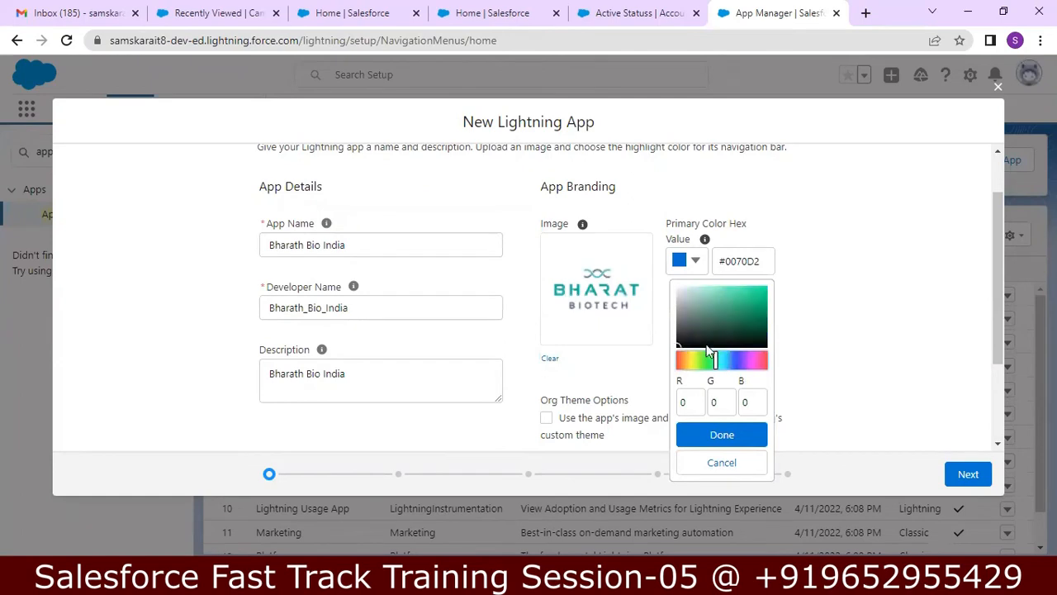
click(749, 306)
click(725, 307)
click(713, 292)
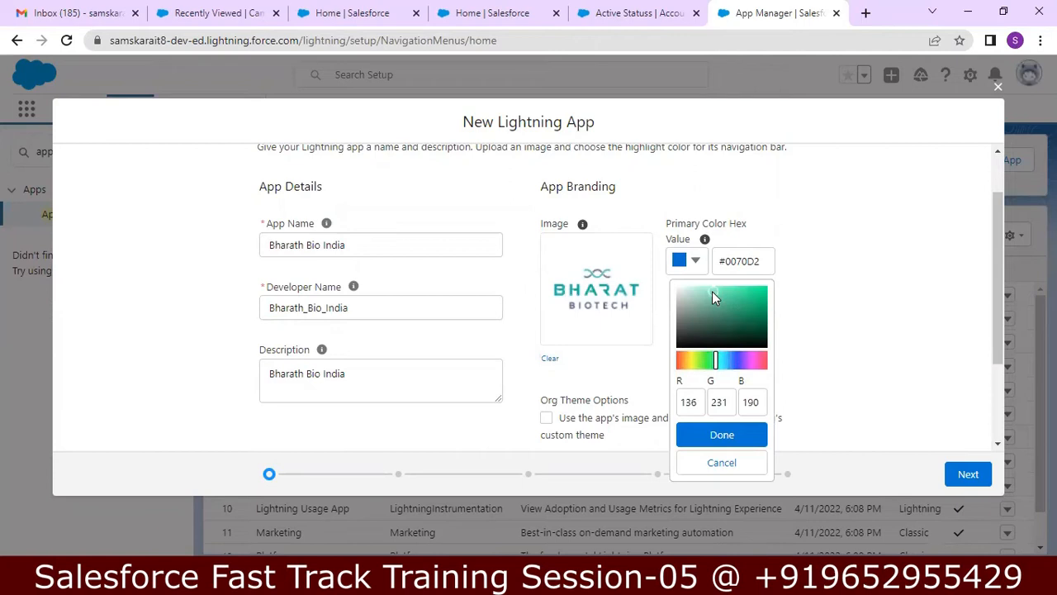
click(741, 302)
click(741, 304)
click(747, 314)
click(691, 262)
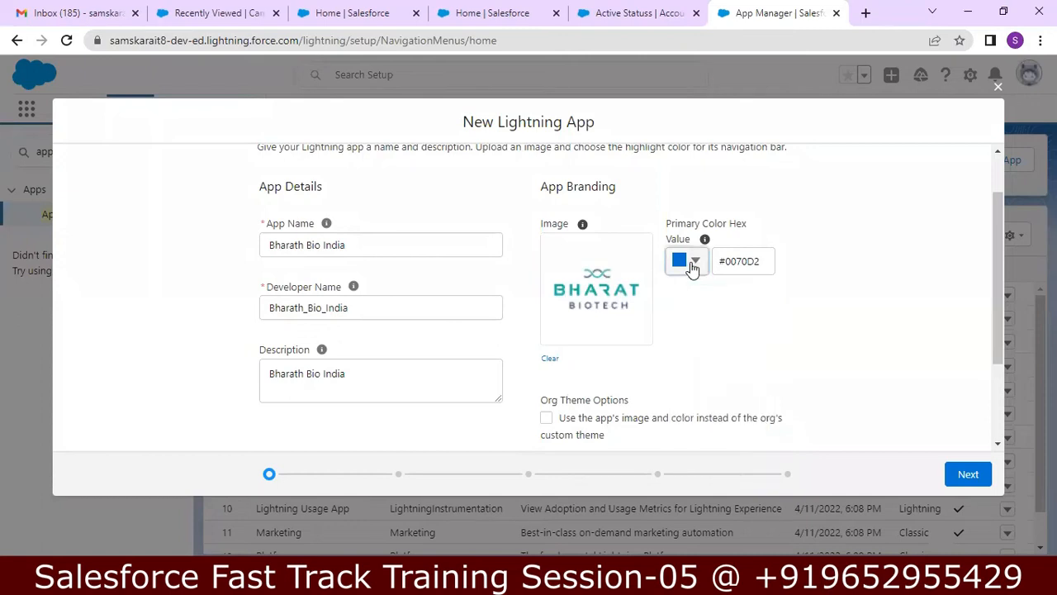
click(692, 262)
click(703, 361)
click(710, 361)
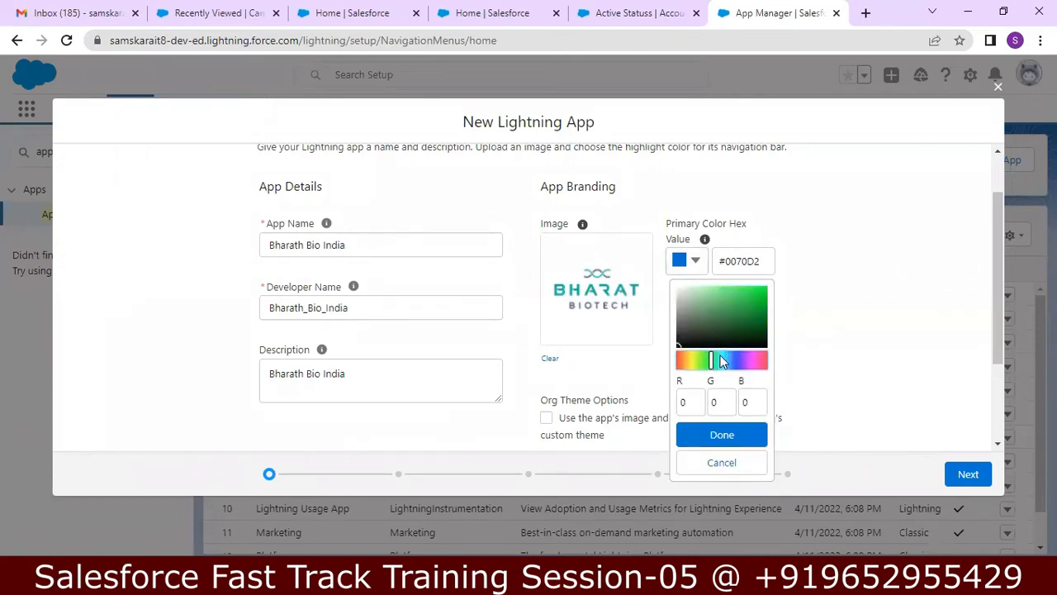
click(748, 310)
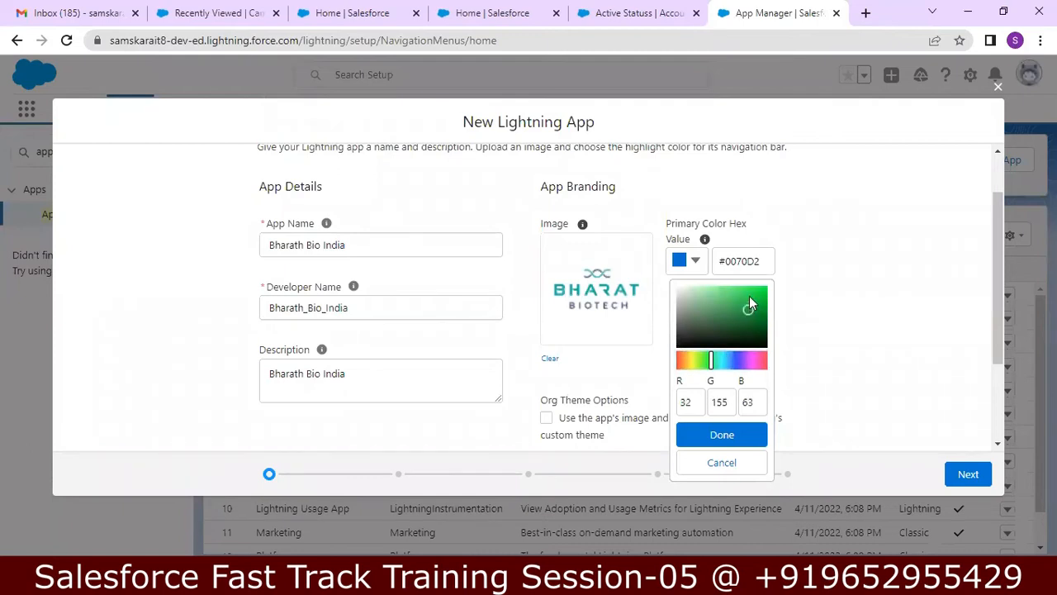
click(749, 297)
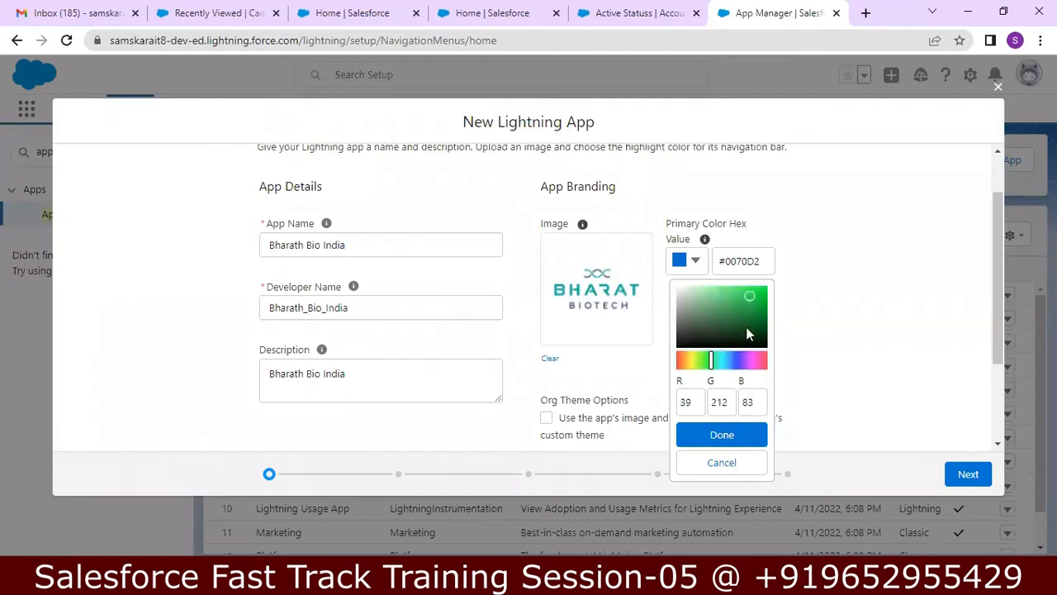
click(721, 436)
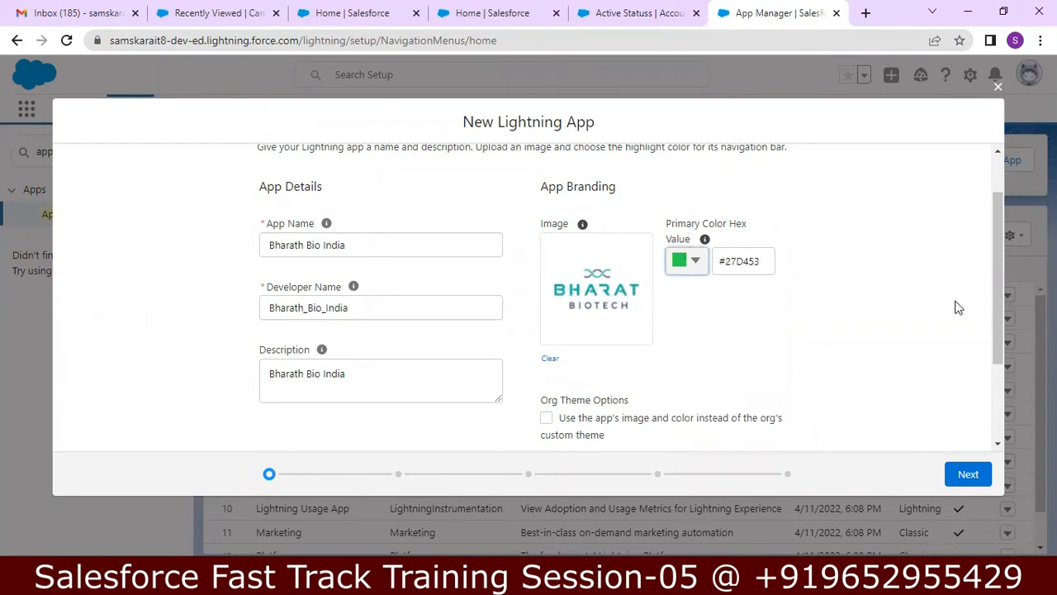
Step: Enable 'Use the app's image and color instead of the org's custom theme' and advance to App Options
drag(1002, 271, 1005, 358)
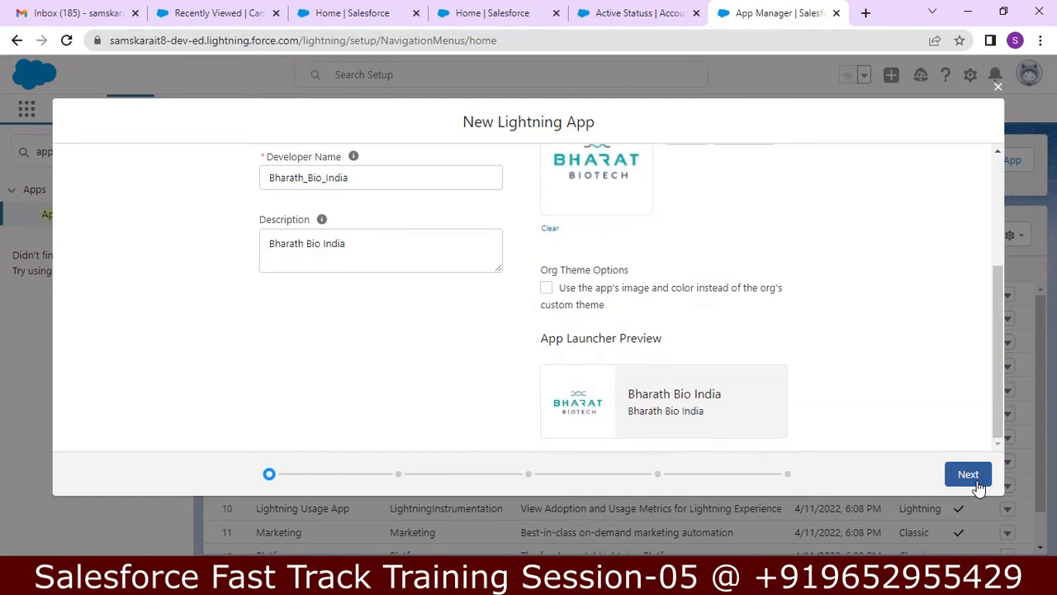
drag(1005, 402, 983, 405)
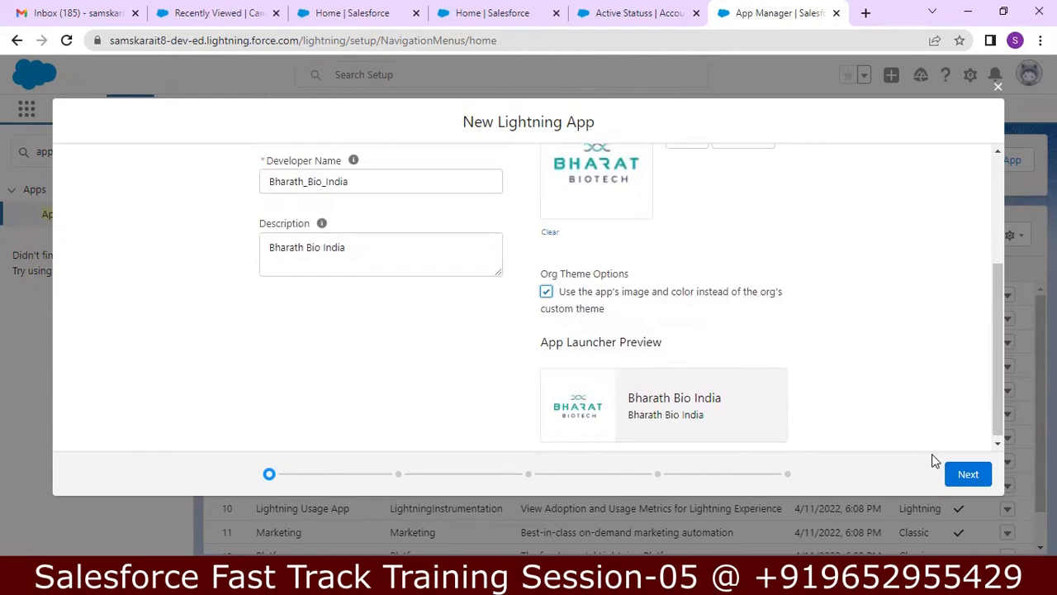
click(957, 475)
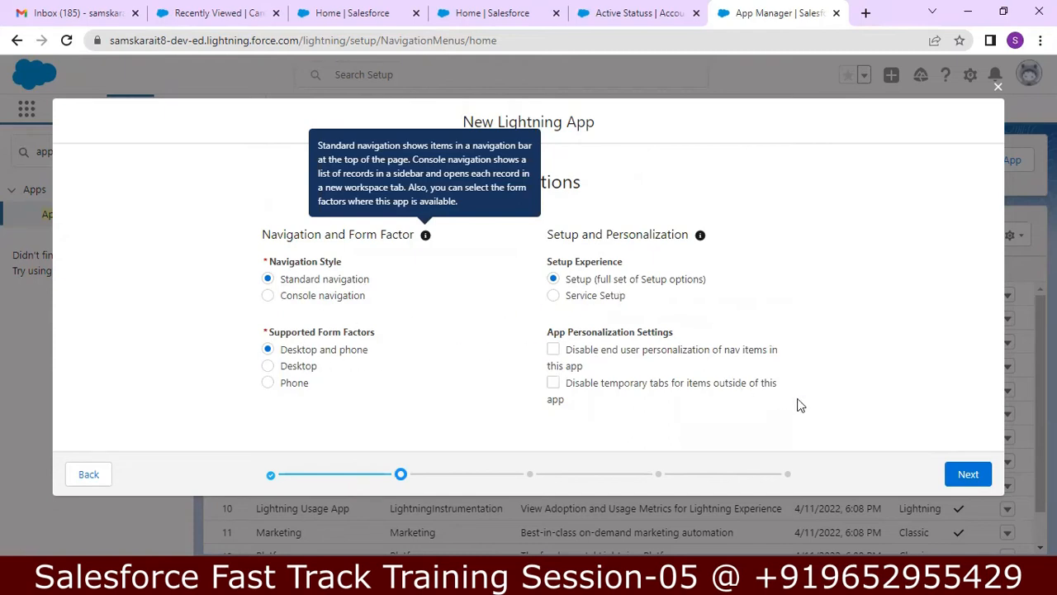
Step: Keep the default App Options and Utility Items settings and advance to Navigation Items
click(962, 477)
click(962, 477)
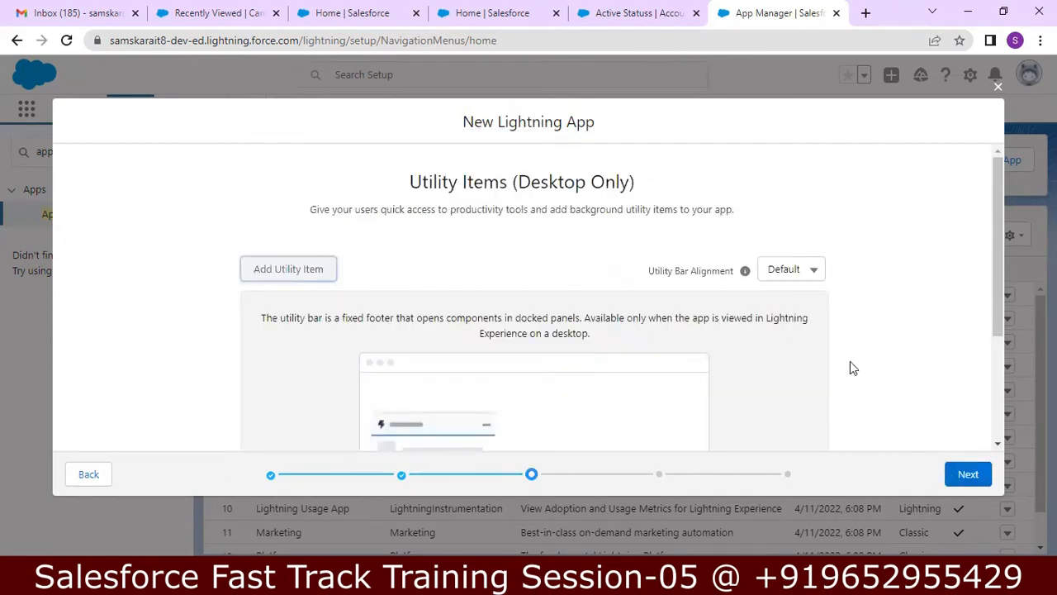
drag(1003, 255, 1002, 268)
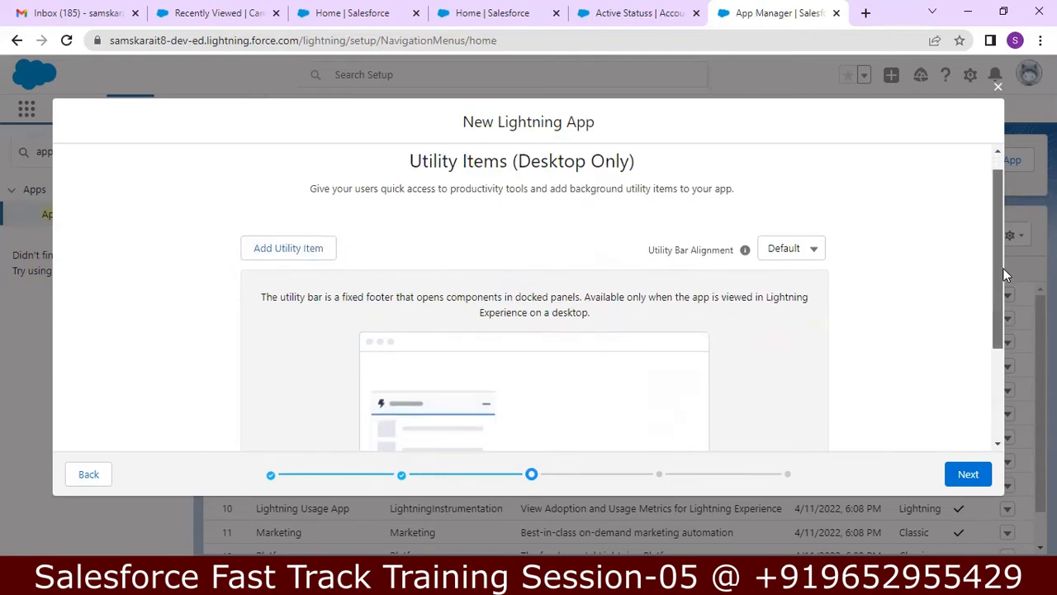
drag(1003, 268, 996, 311)
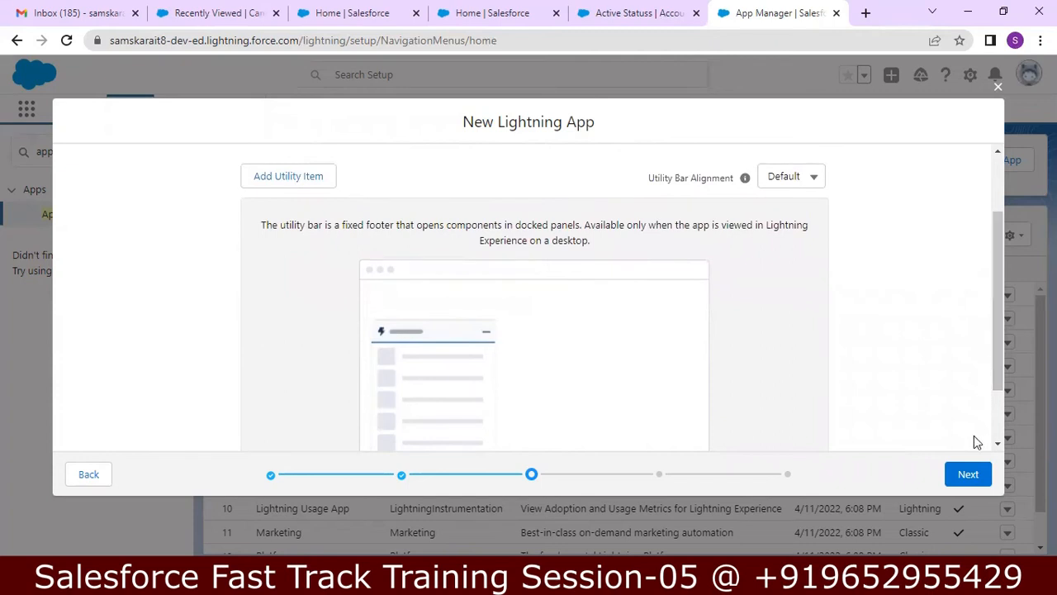
click(967, 475)
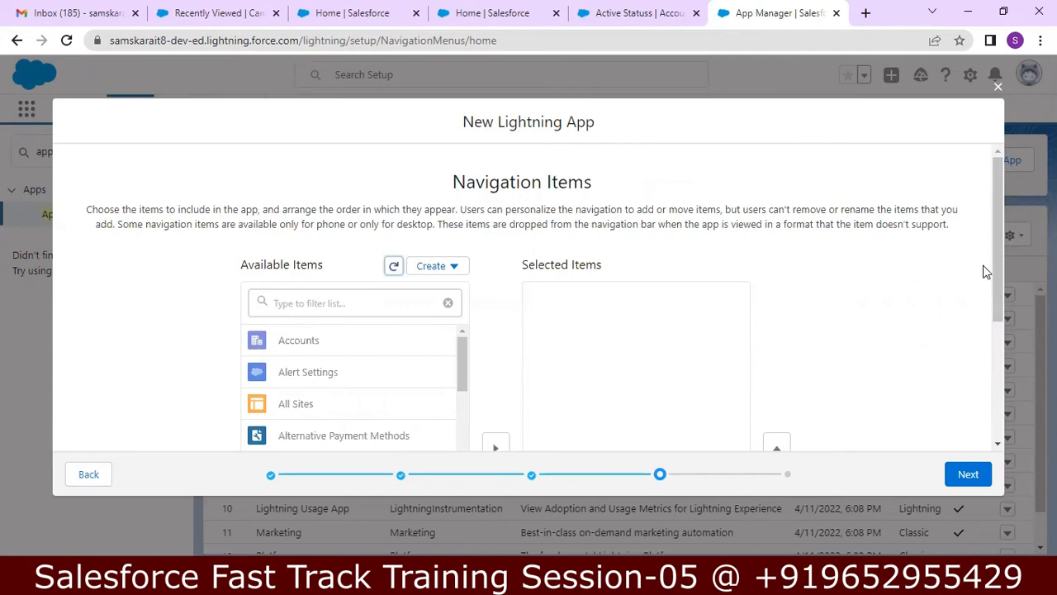
Step: Add Accounts, Campaigns, Cases and Contacts to the app's selected navigation items
drag(997, 265, 993, 321)
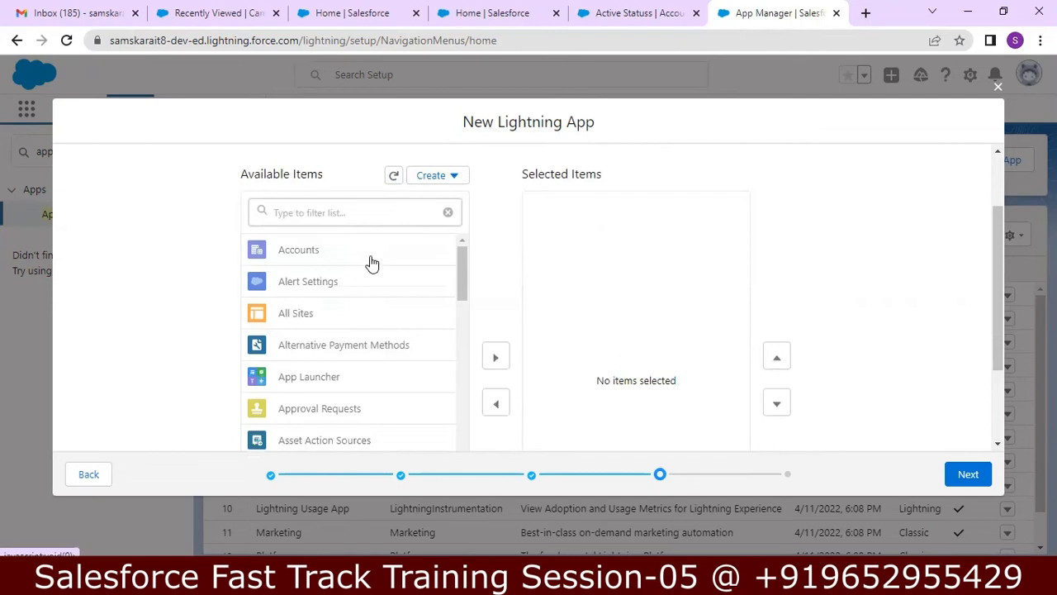
scroll(370, 262, down, 1)
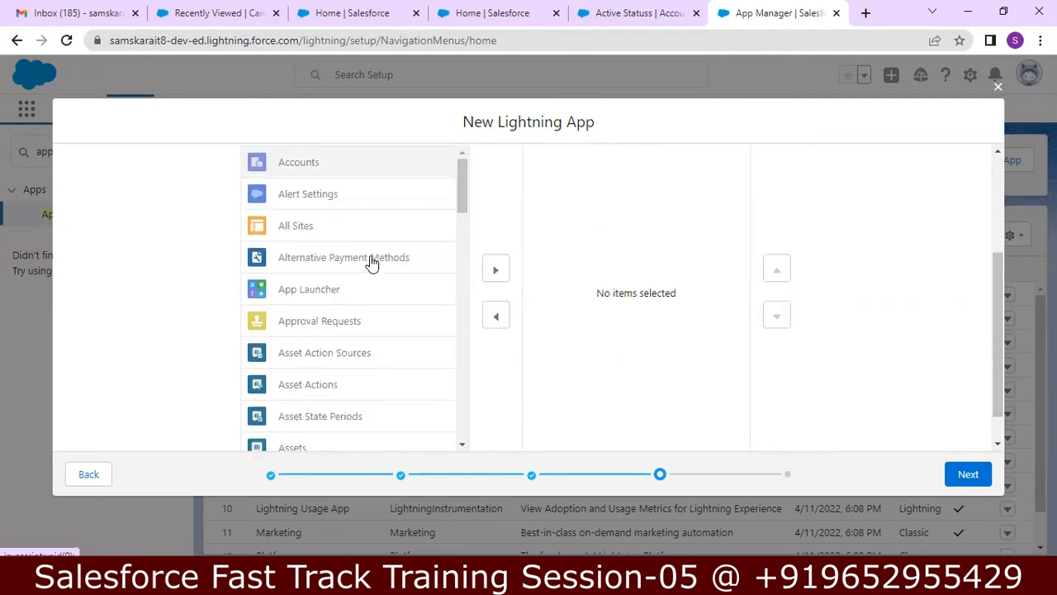
click(498, 271)
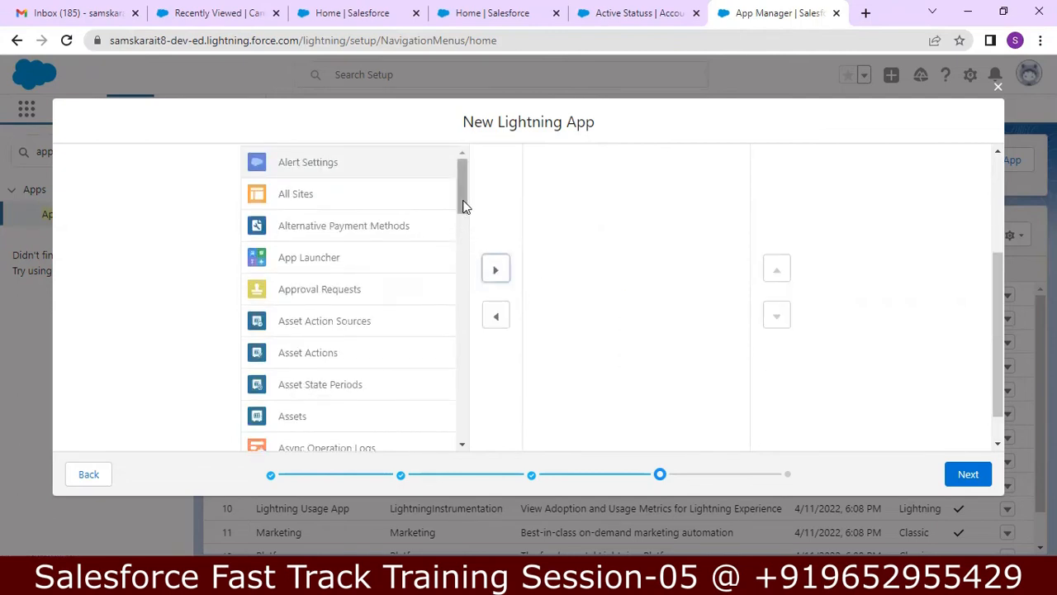
drag(462, 205, 453, 299)
click(401, 298)
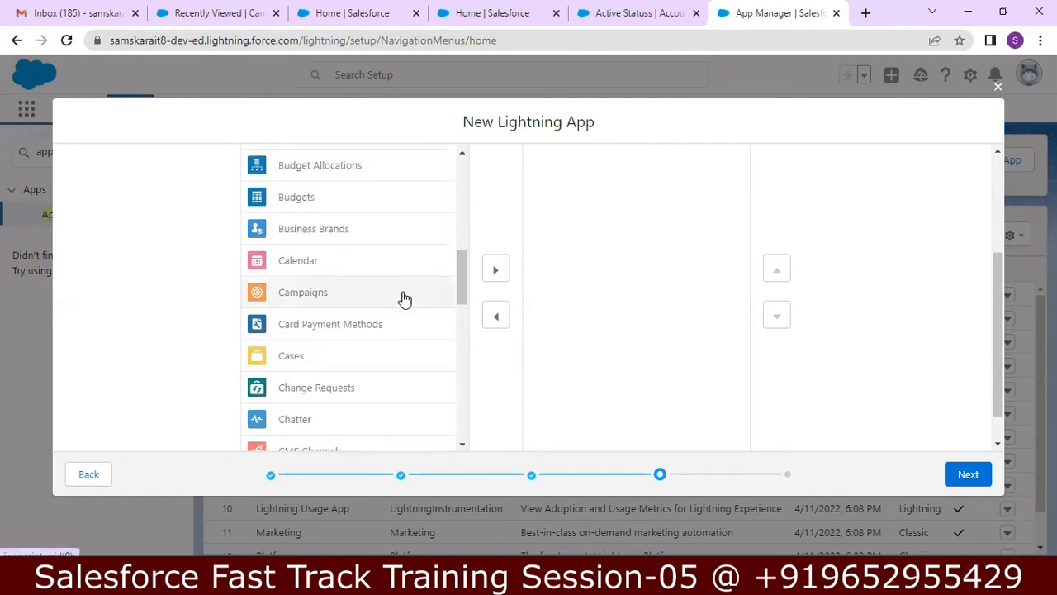
click(494, 270)
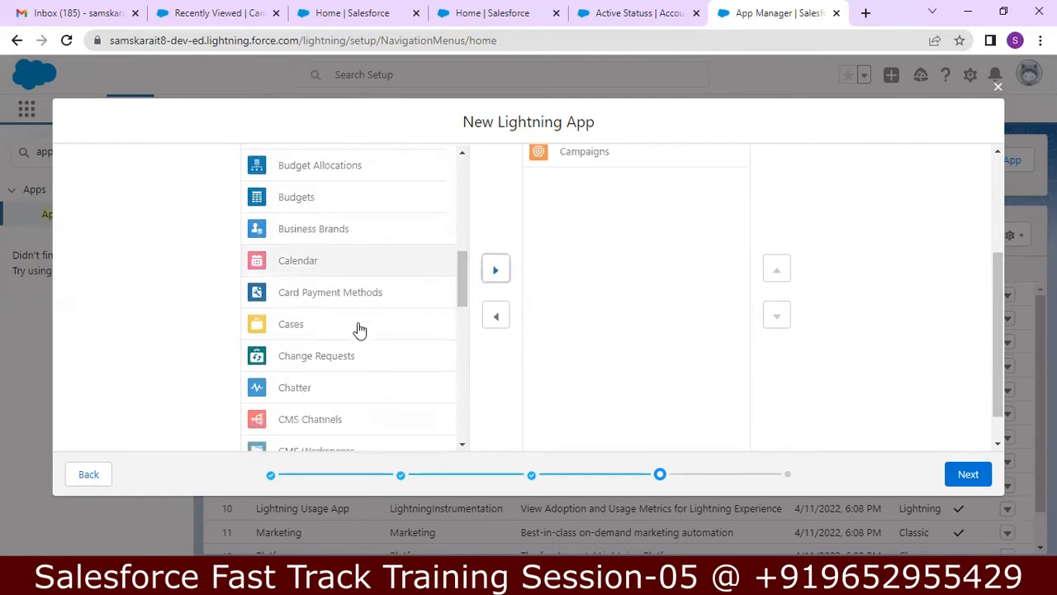
click(359, 327)
click(495, 272)
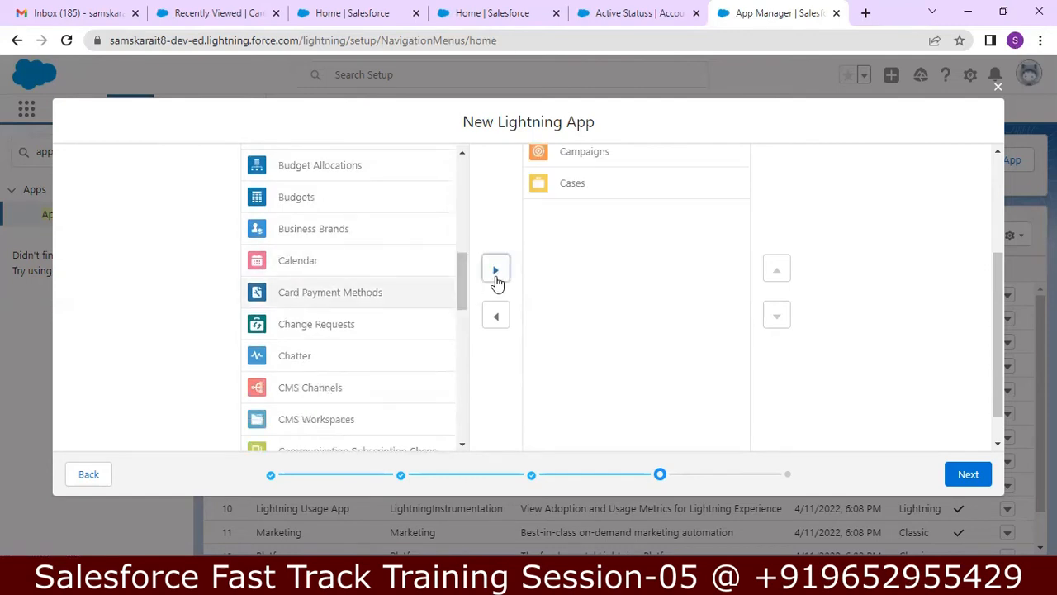
drag(462, 299, 462, 383)
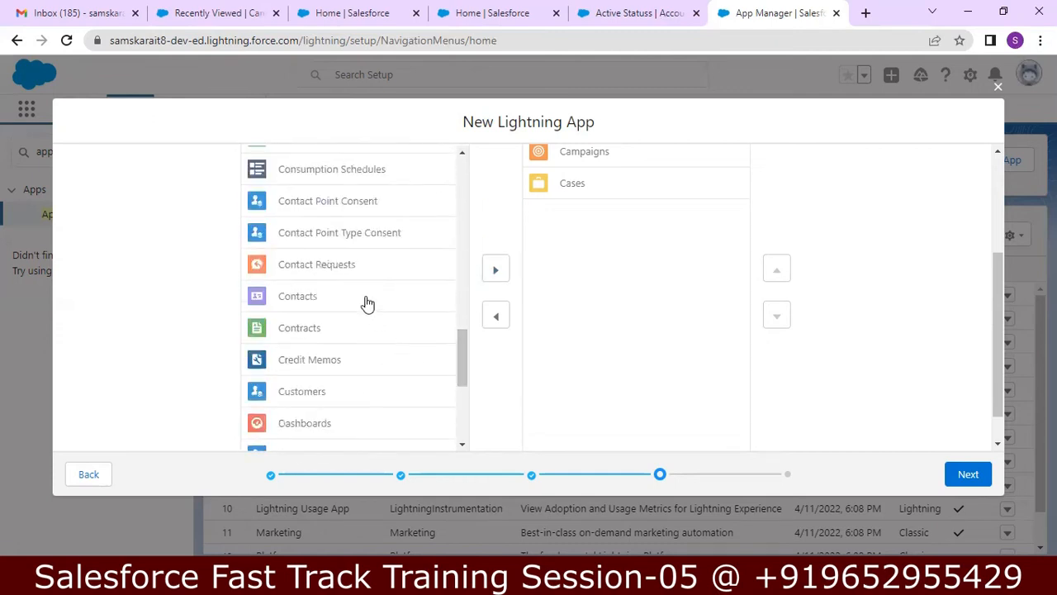
click(453, 294)
click(495, 270)
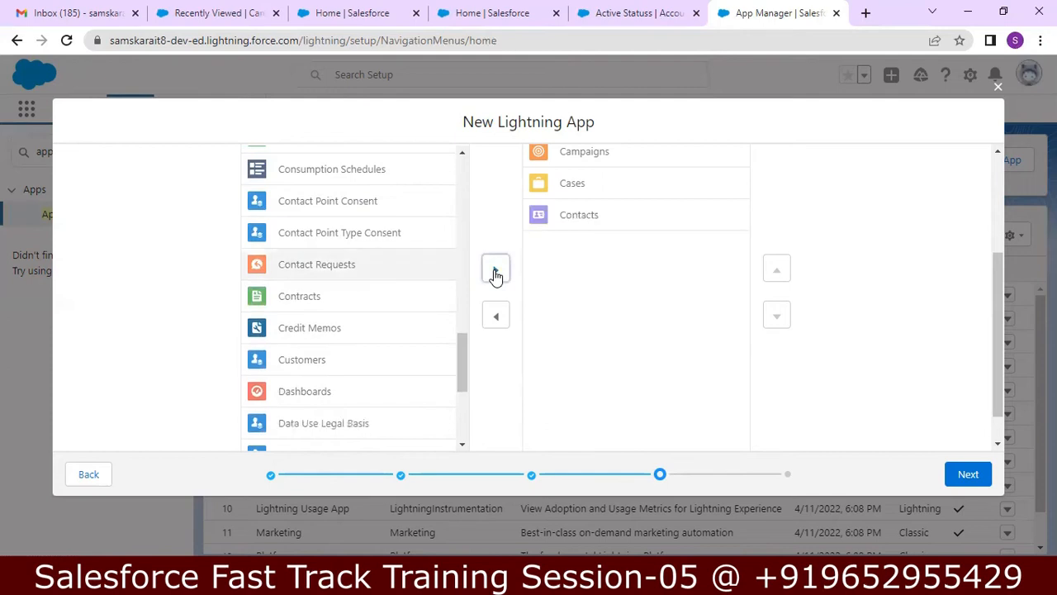
Step: Remove Cases from the selected items, add Leads, and select Reports in Available Items
drag(464, 347, 452, 418)
scroll(456, 389, down, 4)
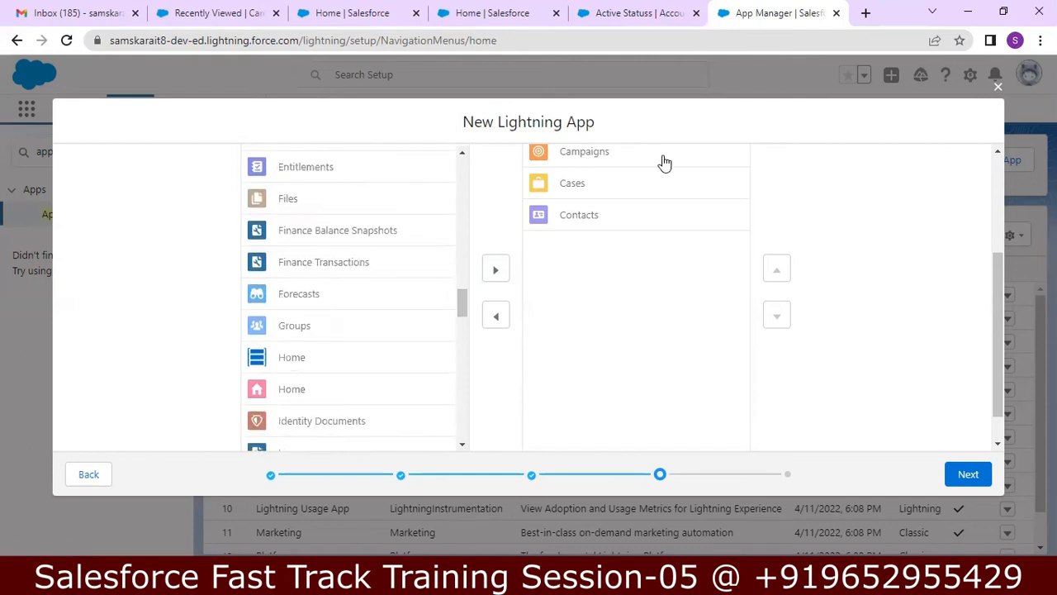
drag(993, 259, 986, 204)
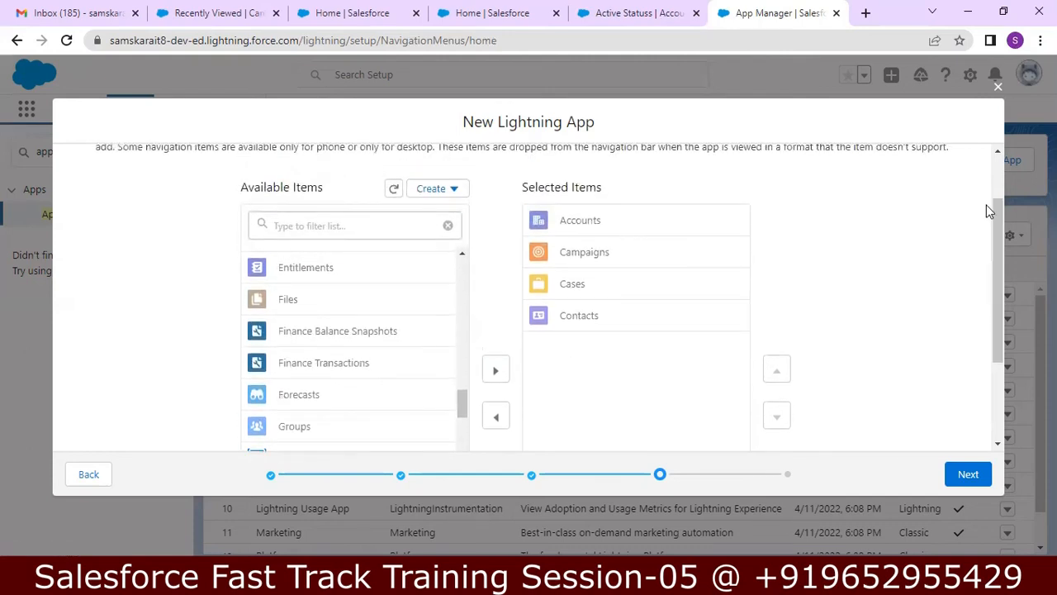
click(564, 290)
click(493, 367)
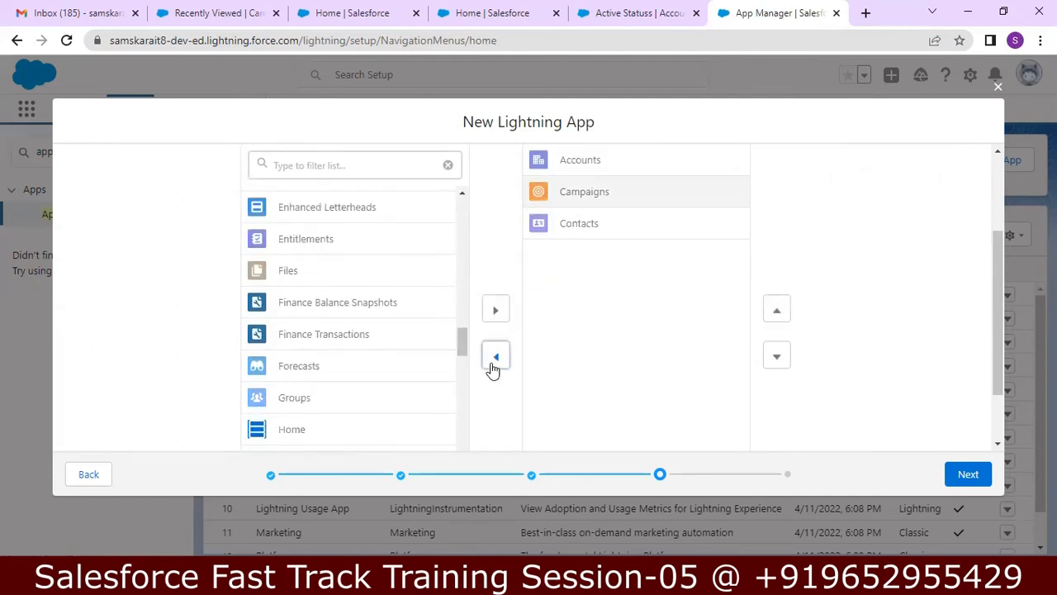
drag(461, 353, 451, 388)
scroll(338, 245, down, 1)
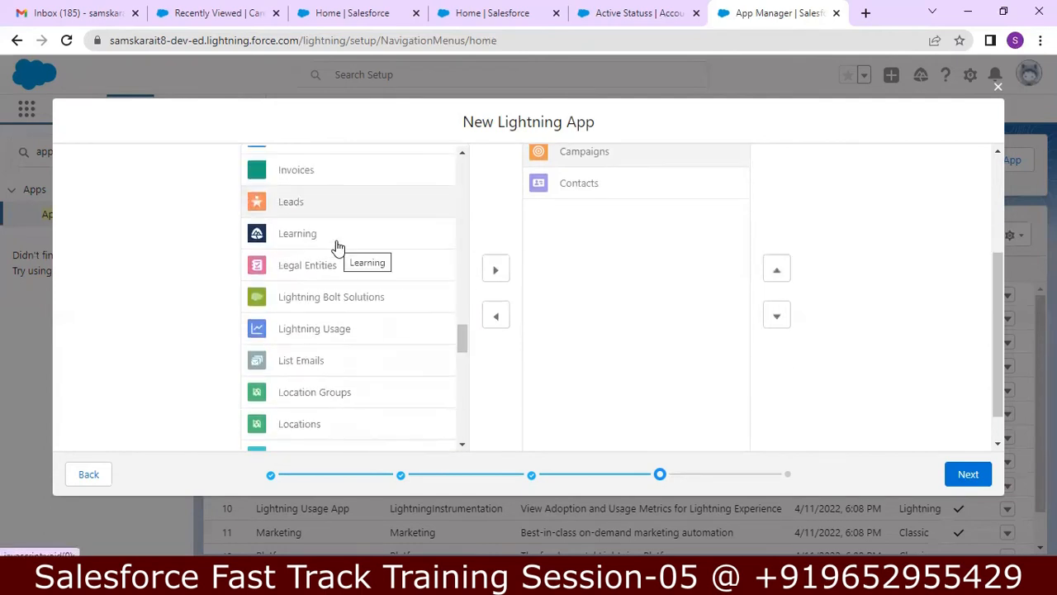
click(493, 275)
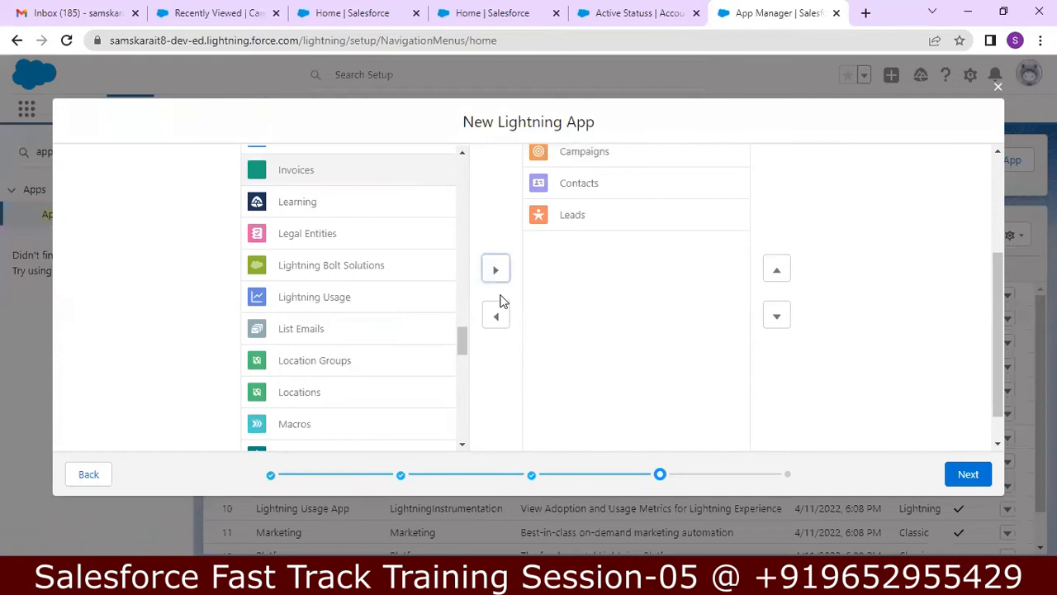
drag(467, 346, 451, 427)
click(392, 403)
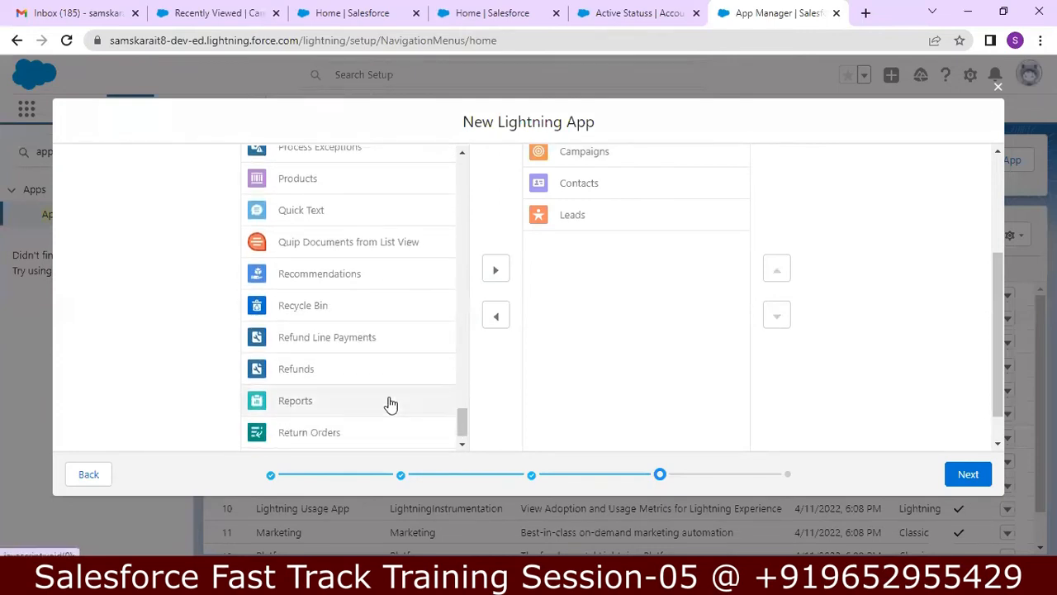
Step: Add Reports to the navigation items and advance to the user profiles step
click(495, 273)
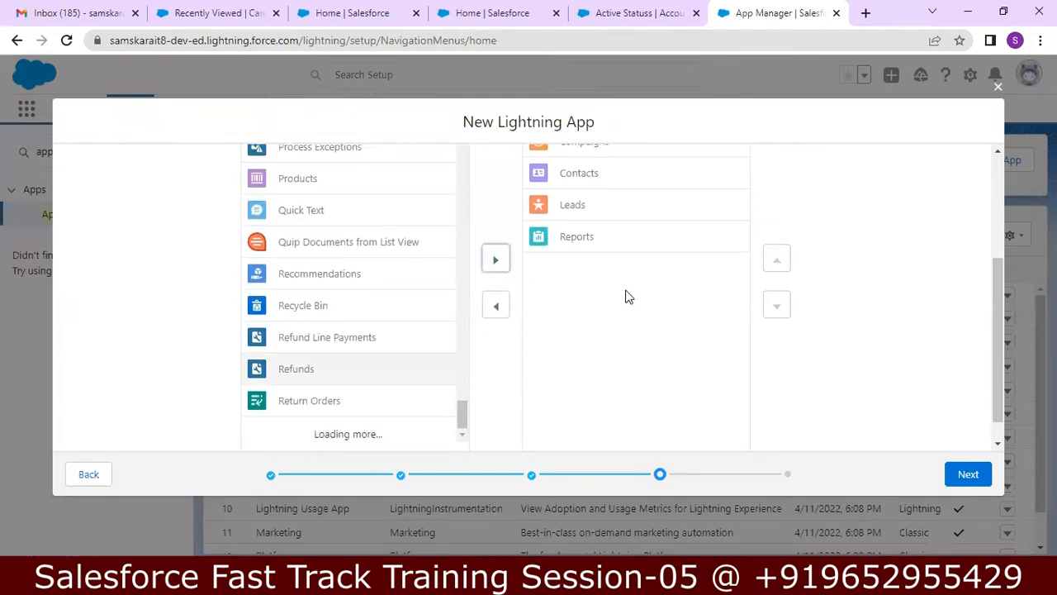
click(968, 474)
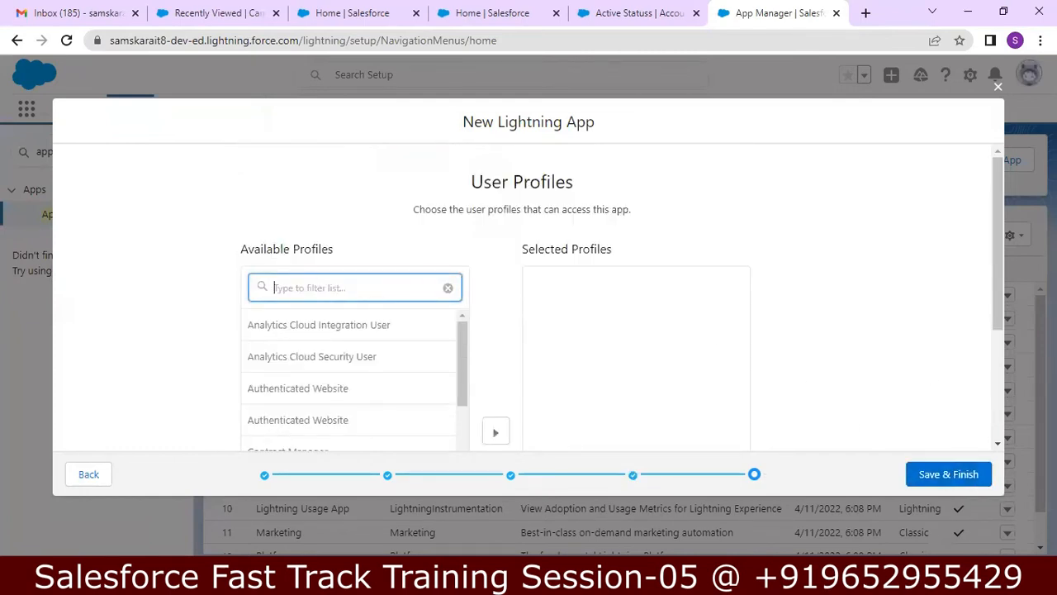
drag(1002, 237, 1002, 295)
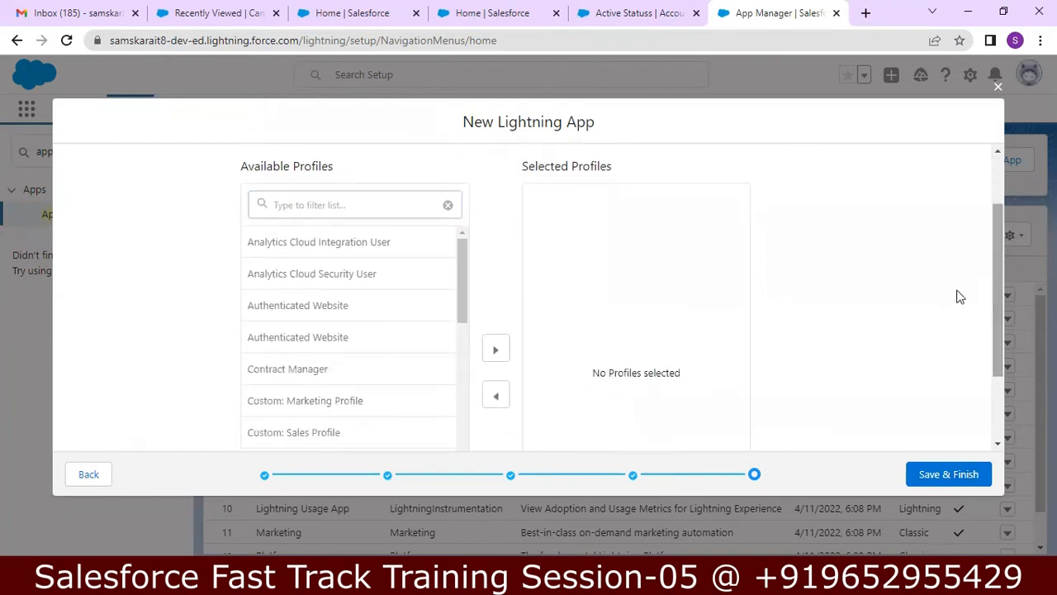
scroll(389, 256, down, 1)
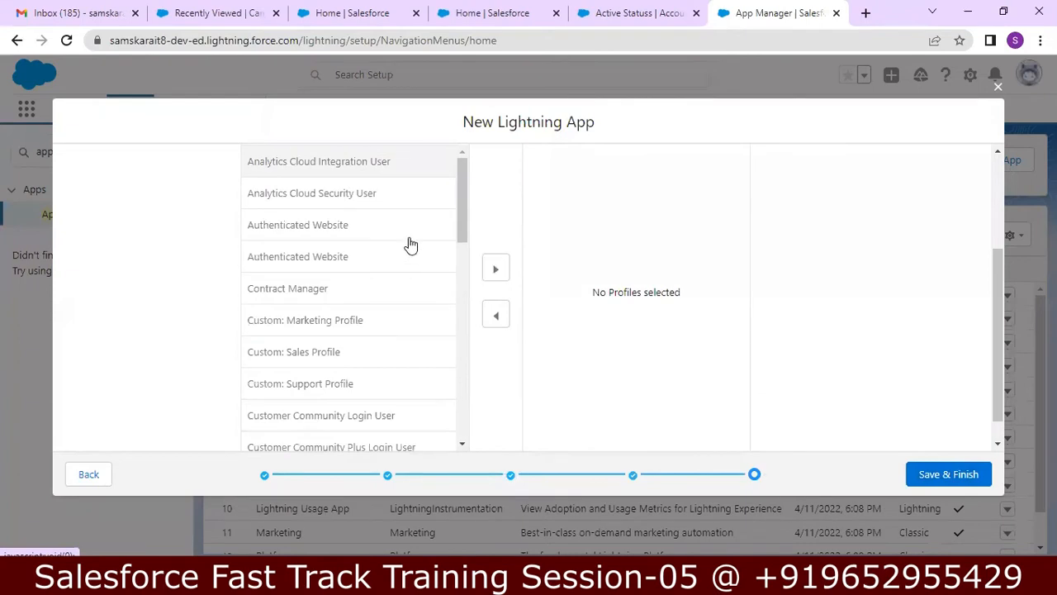
scroll(410, 245, down, 7)
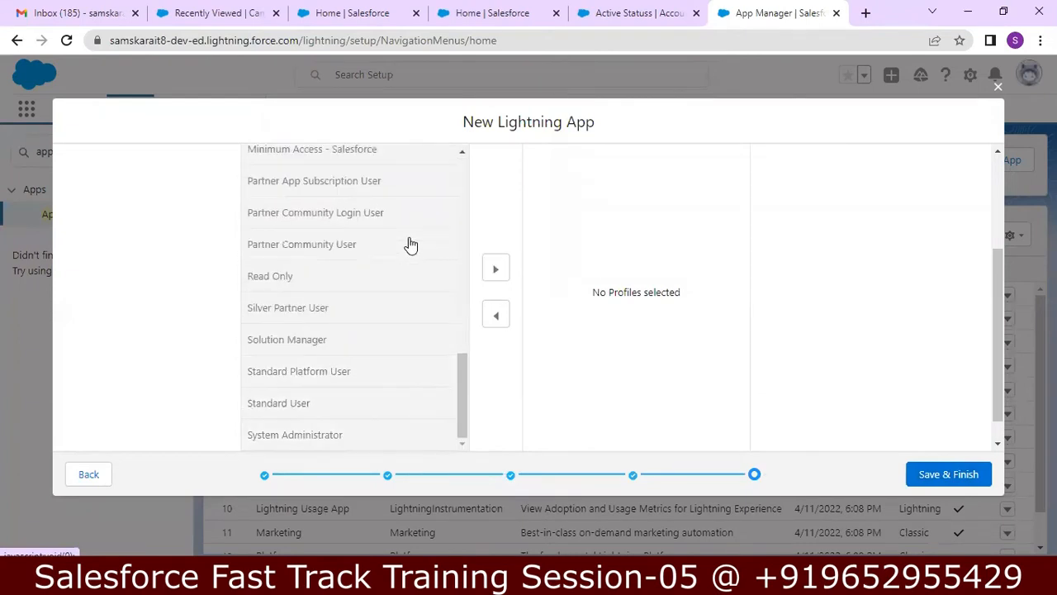
Step: Give every available profile access and save the Bharath Bio India app
click(495, 268)
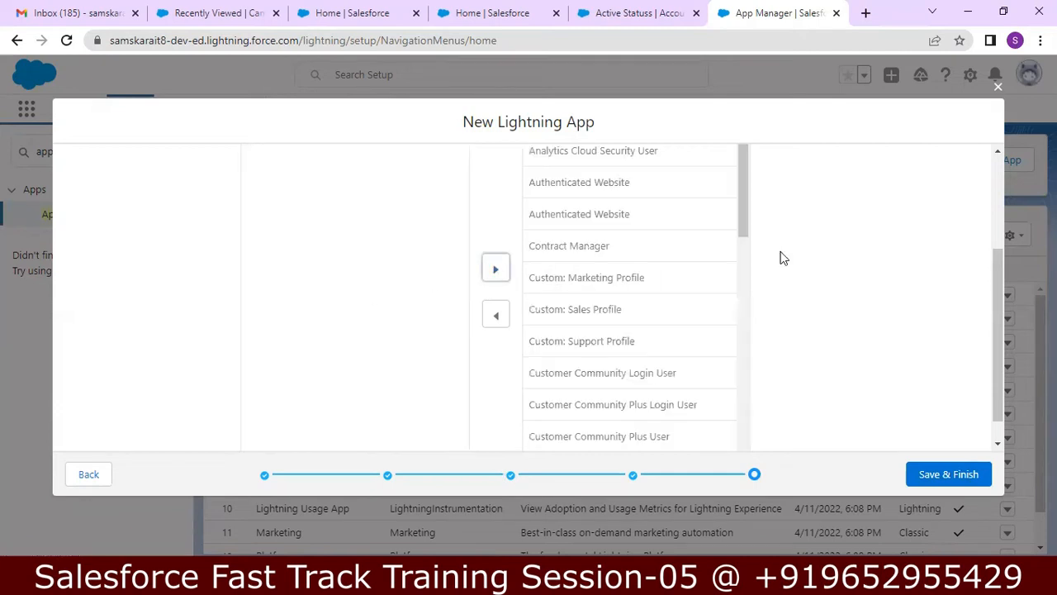
drag(998, 312, 995, 211)
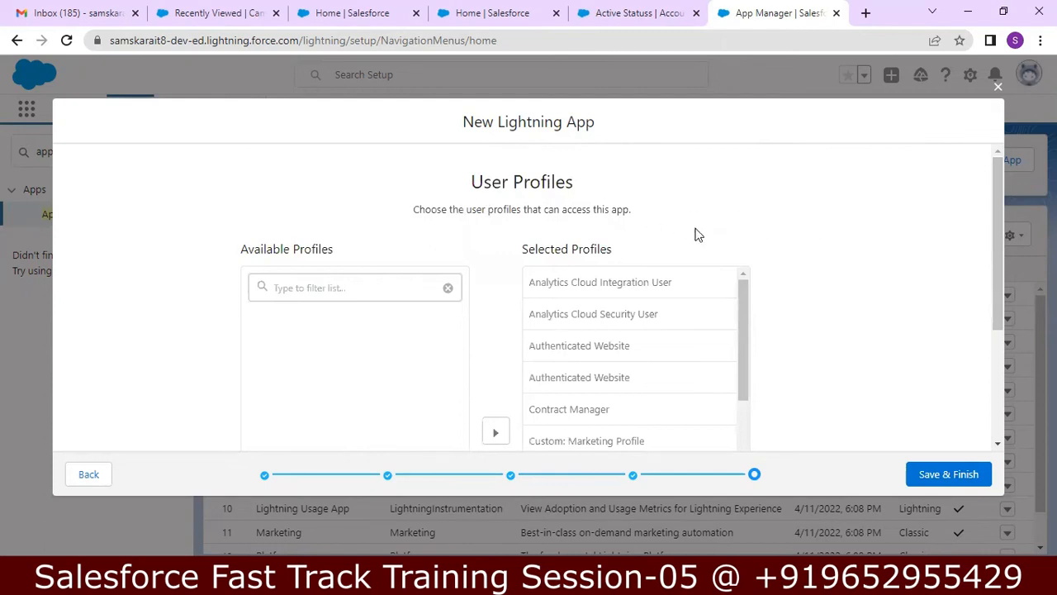
drag(998, 218, 993, 355)
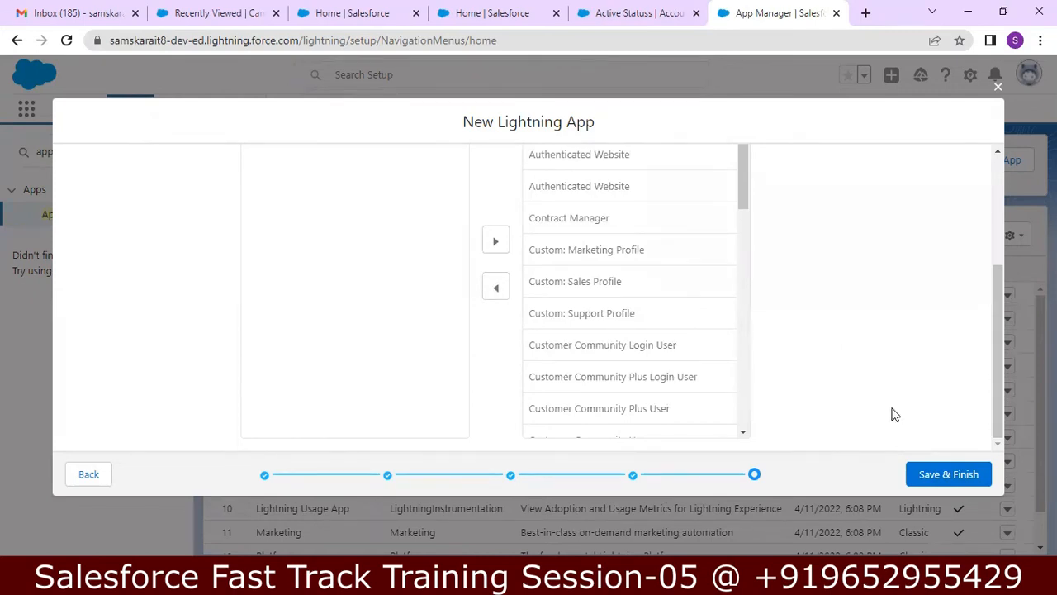
click(922, 475)
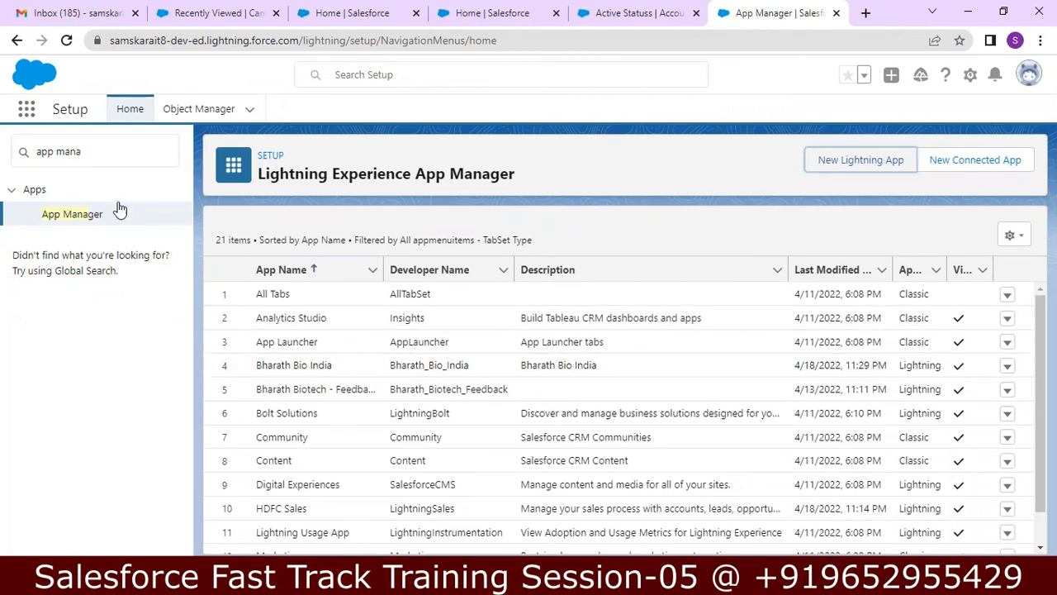
Step: Drag the Bharath Bio India tile to the first position in the App Launcher's View All list
click(35, 113)
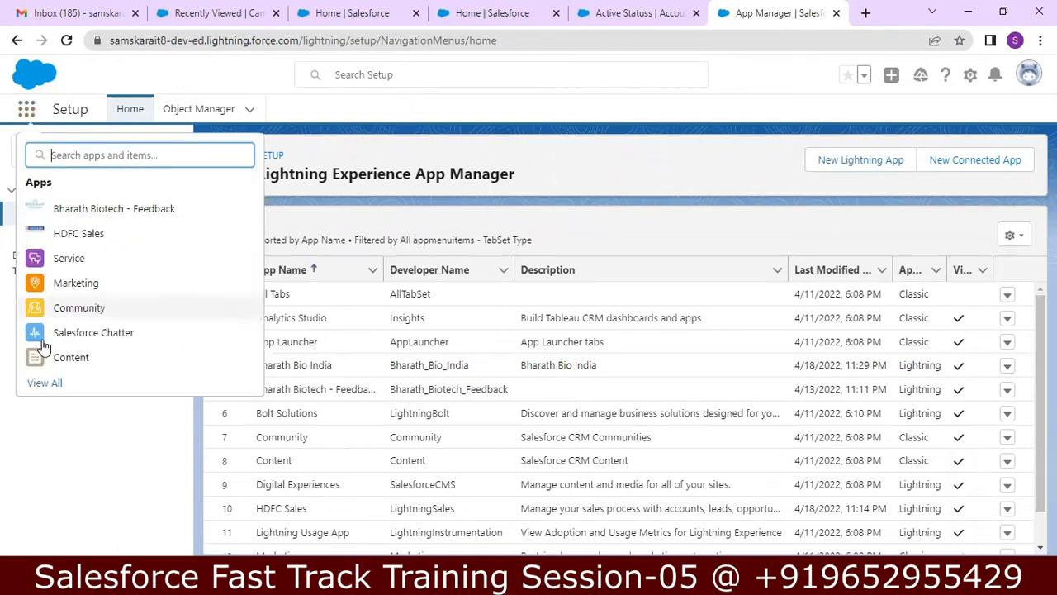
click(41, 384)
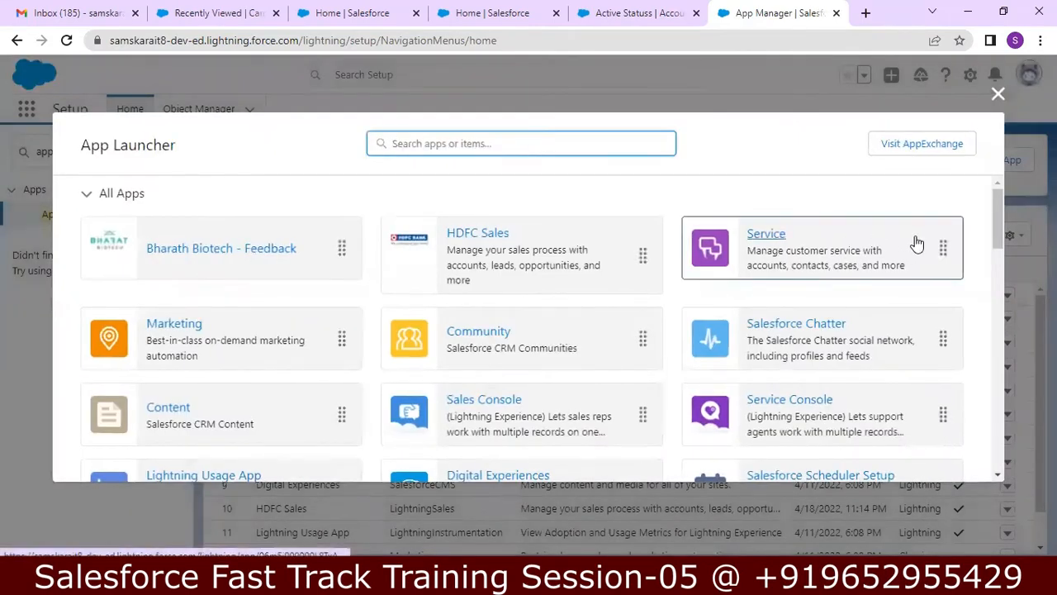
drag(1000, 227, 997, 271)
drag(546, 307, 356, 163)
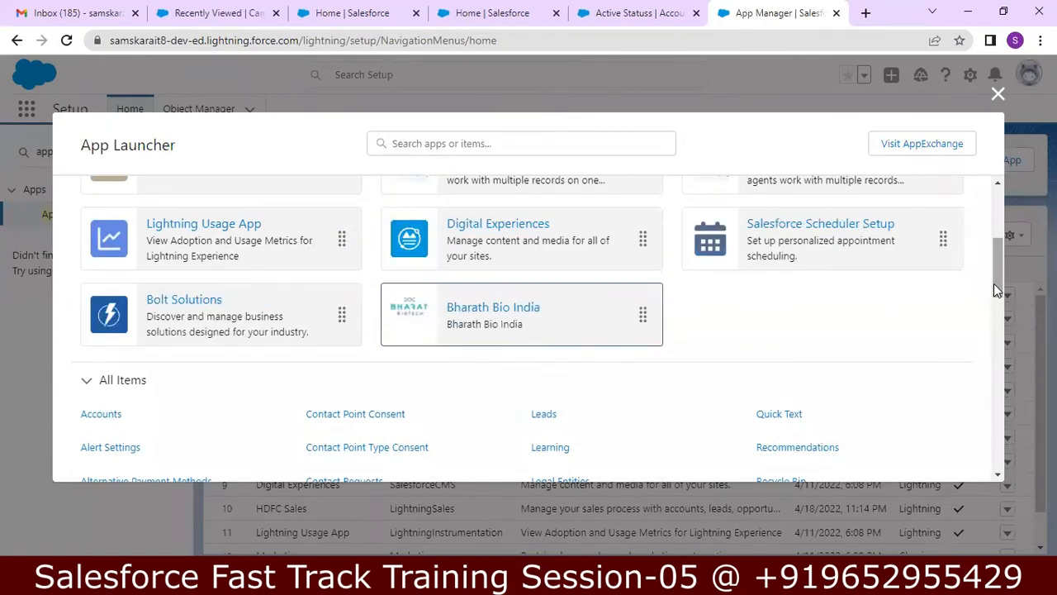
drag(993, 283, 994, 273)
drag(558, 399, 268, 223)
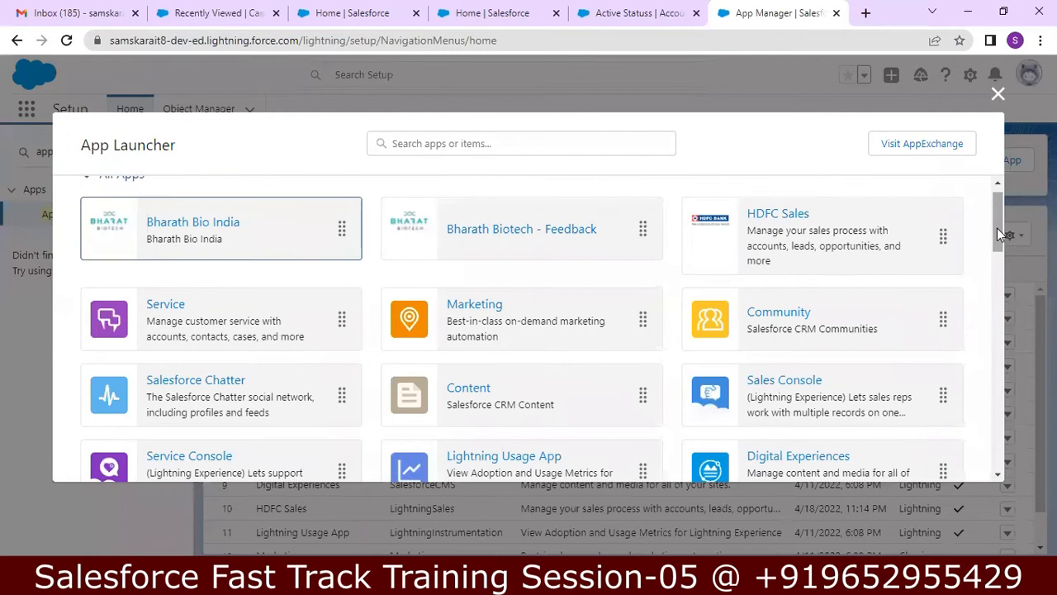
drag(1001, 234, 1010, 182)
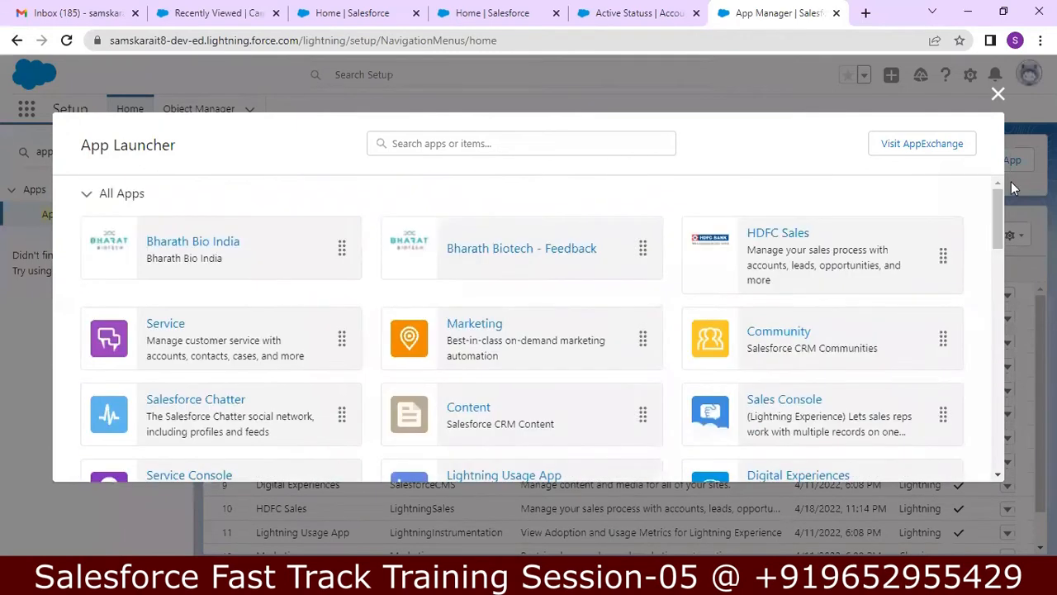
click(998, 94)
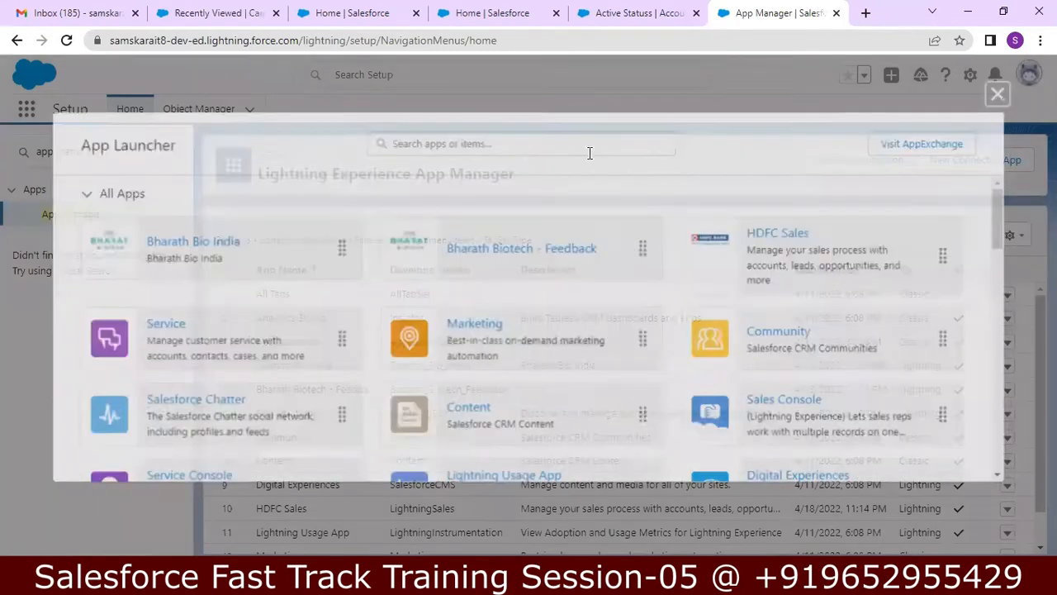
click(58, 151)
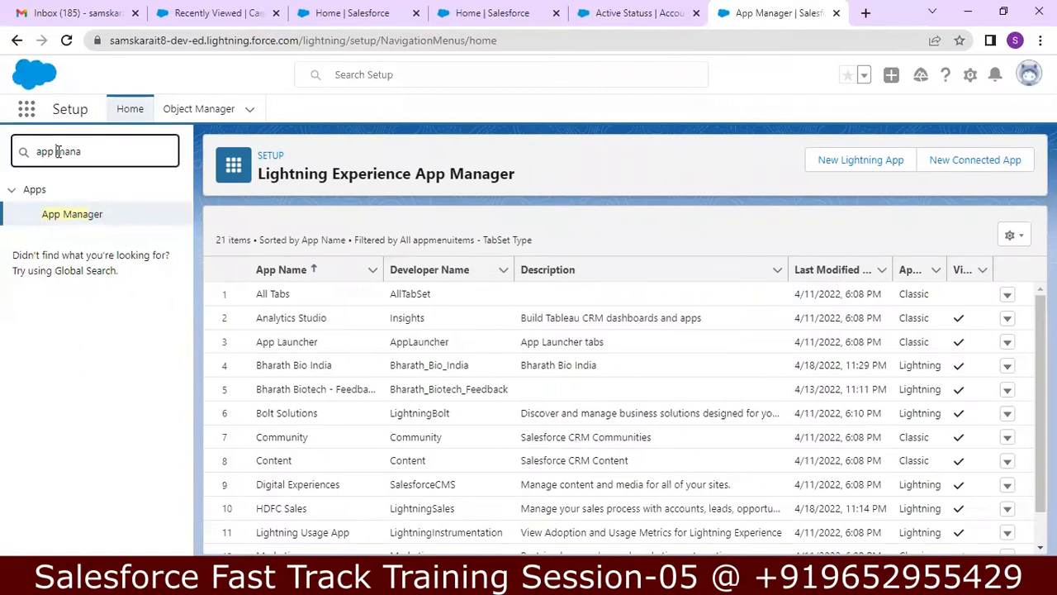
click(26, 110)
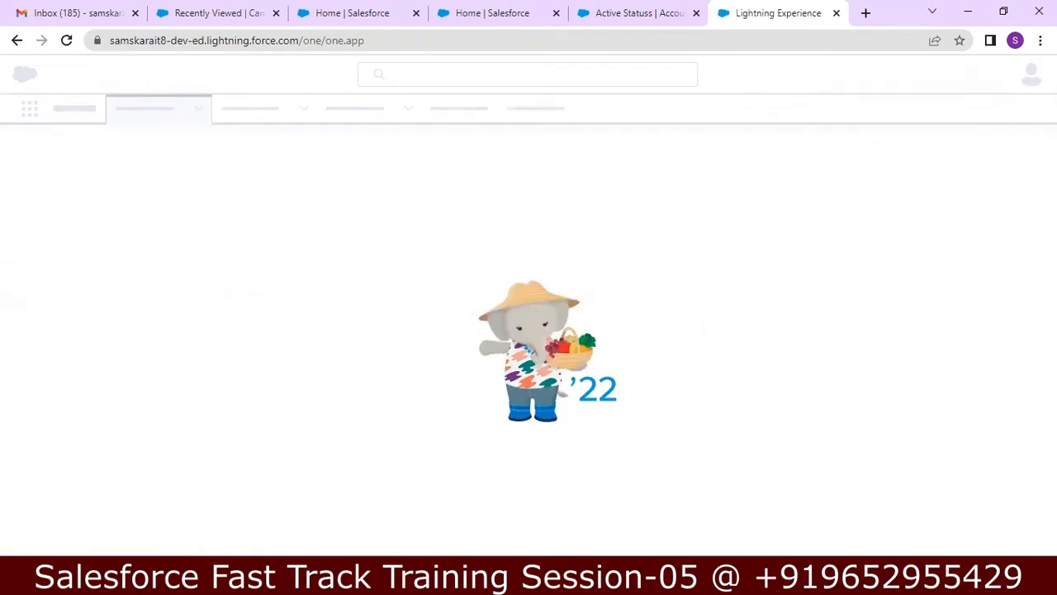
Step: Add a new line '15.Select for all Profiles' after the Set Order step in Notepad++
key(alt+Tab)
click(532, 417)
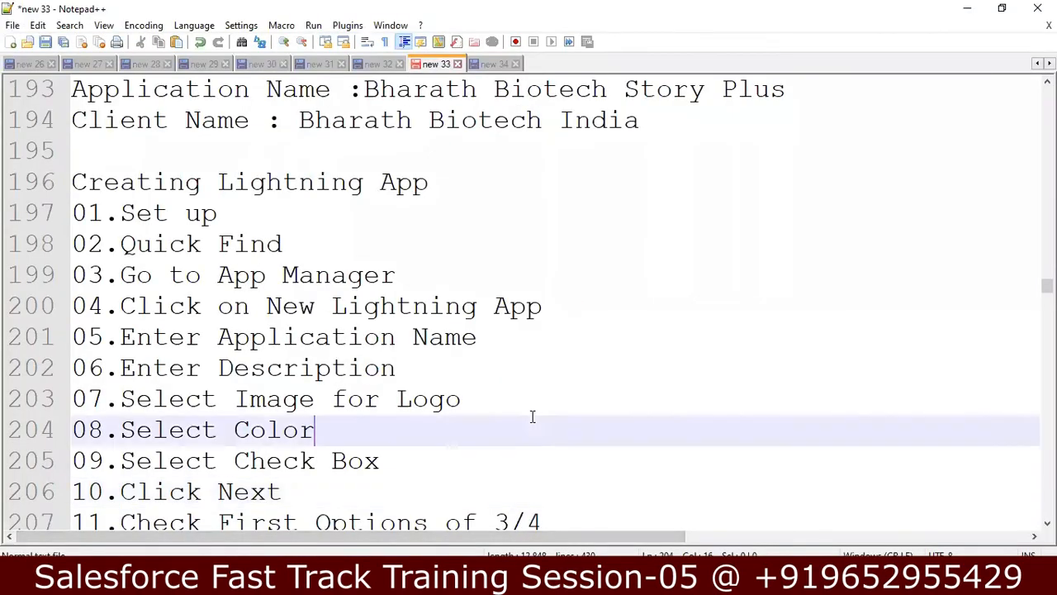
key(Down)
key(Down)
key(Down)
key(Down)
key(Down)
key(Down)
key(Down)
key(Down)
key(Down)
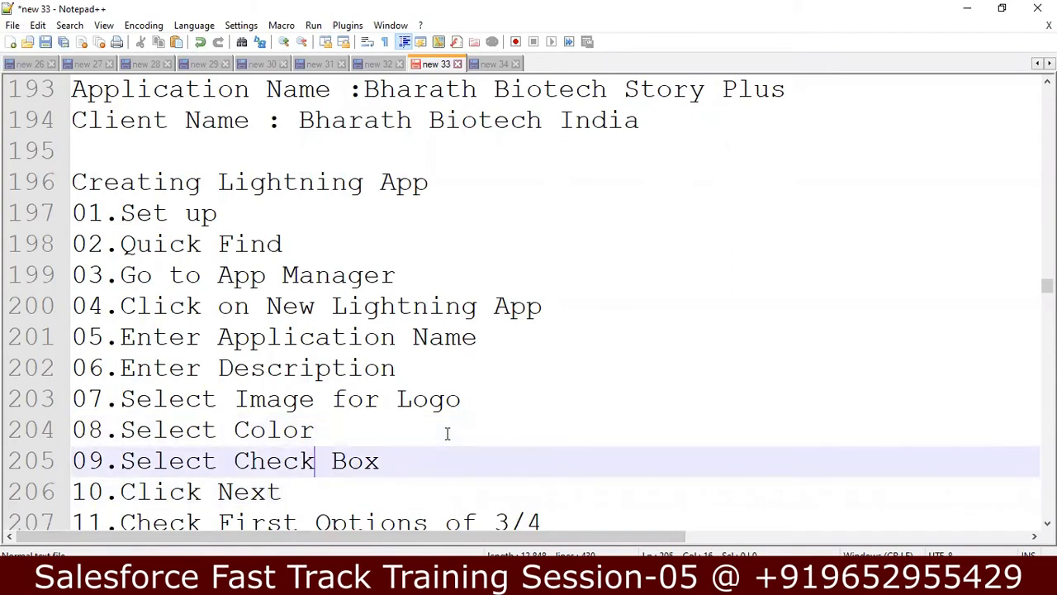
key(Down)
key(Down)
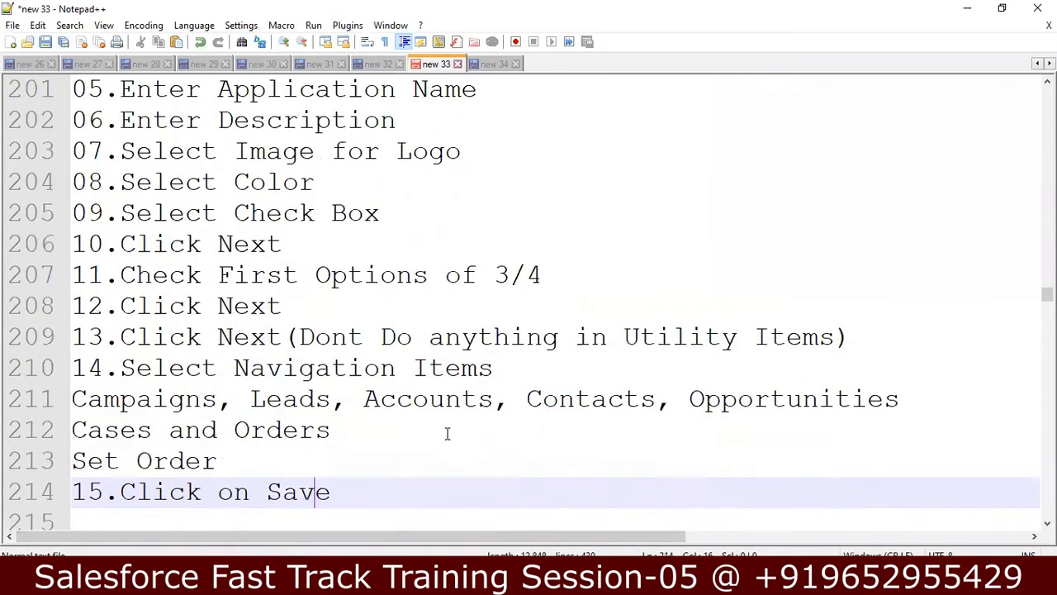
key(Up)
key(Up)
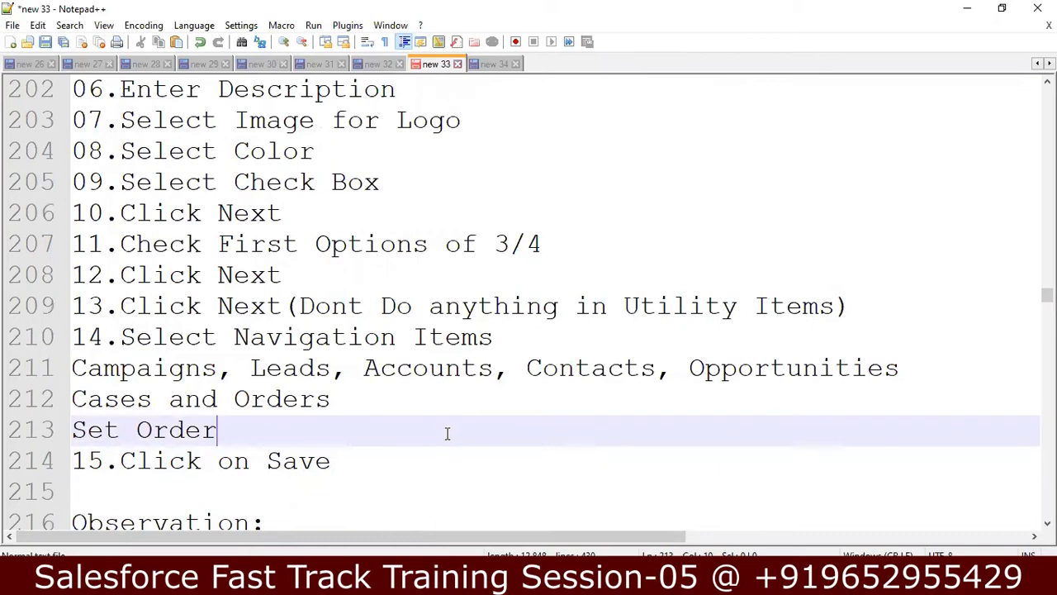
key(Return)
text(1)
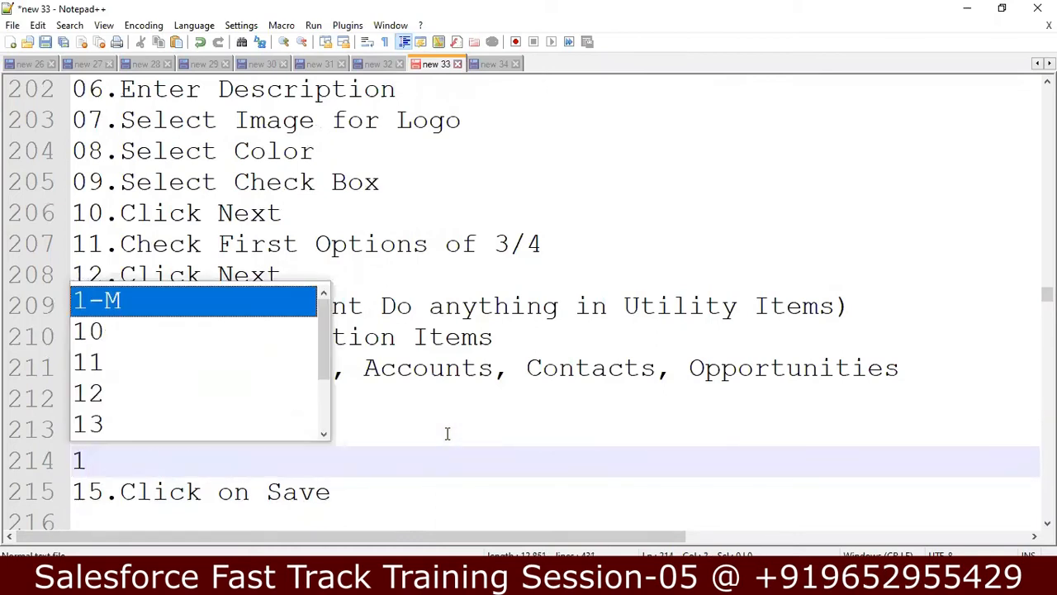
text(5.)
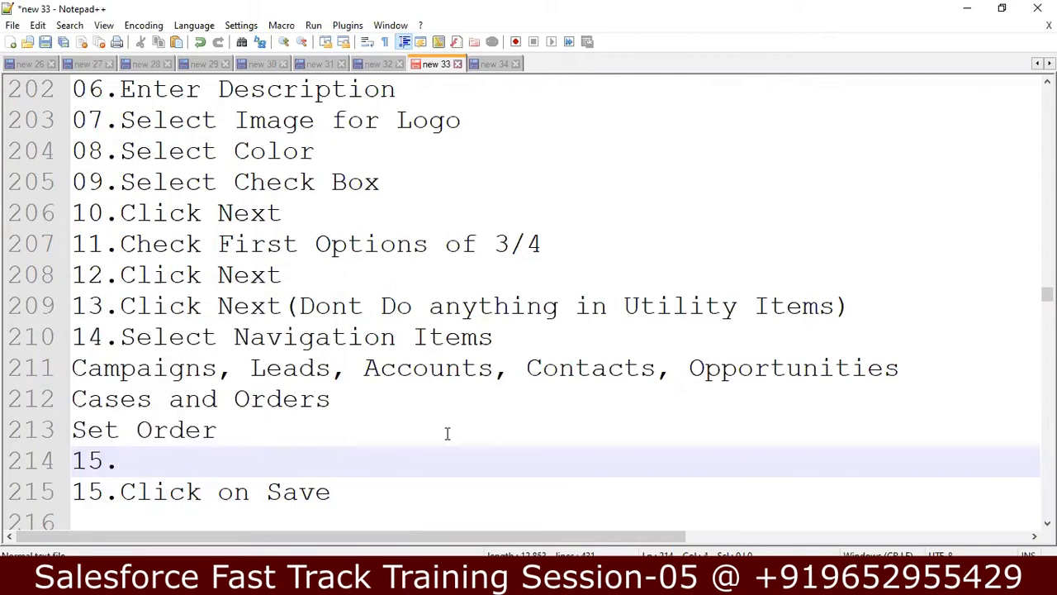
text(Sel)
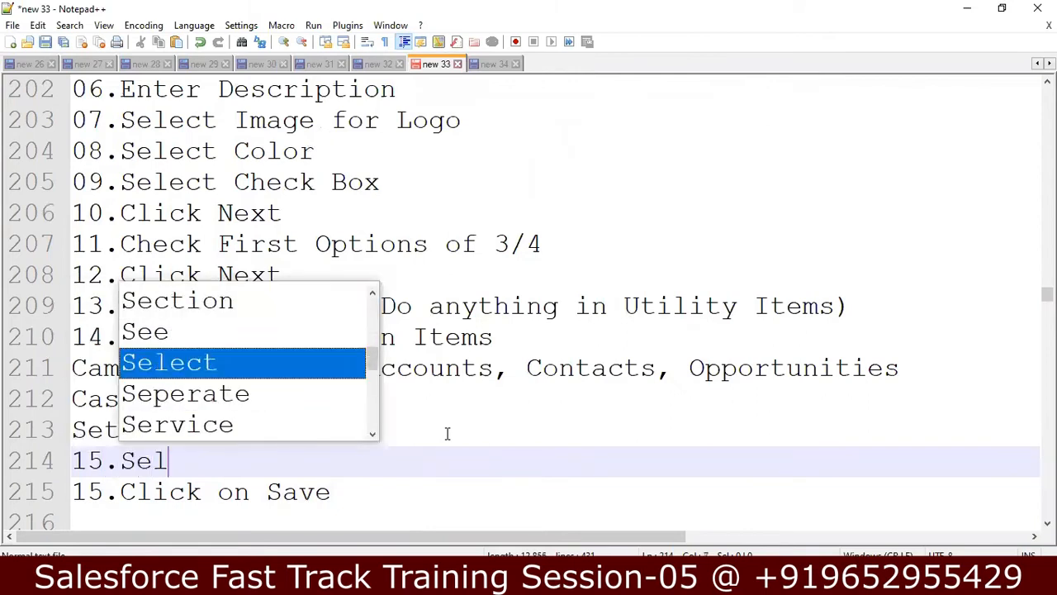
text(ect for a)
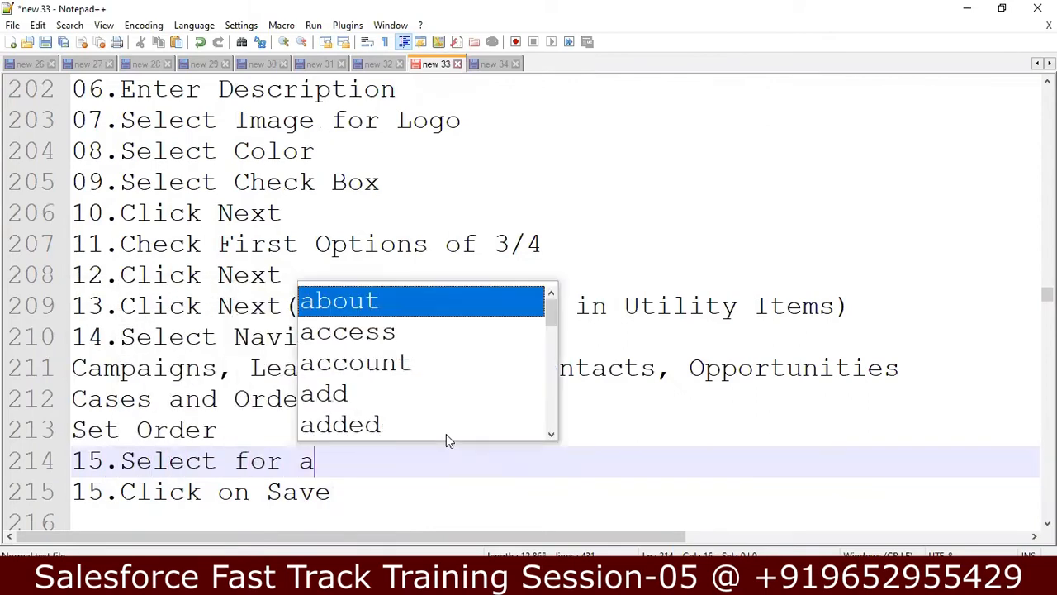
text(ll Pro)
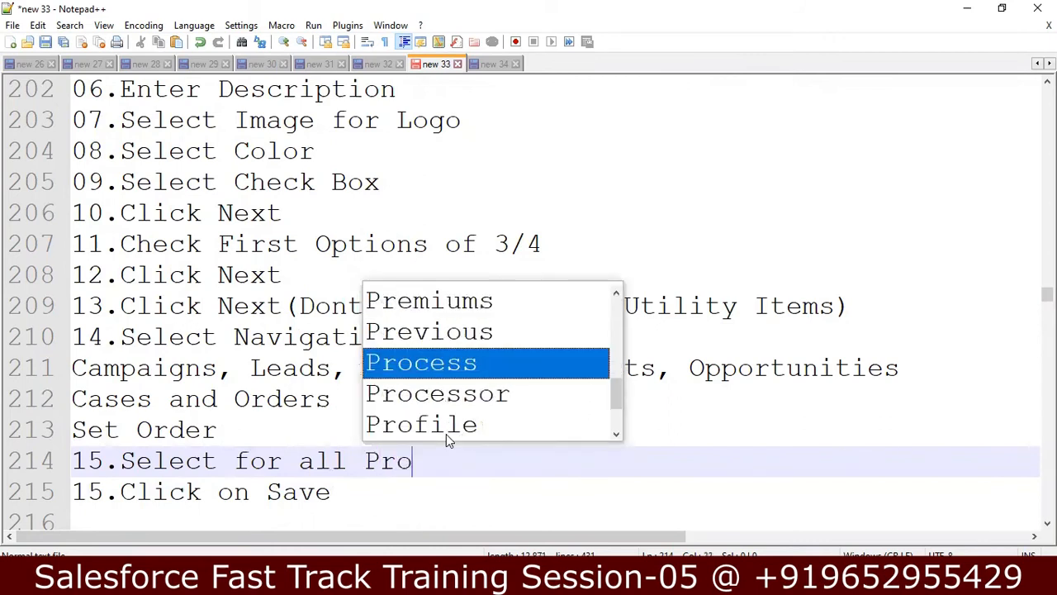
text(fiels)
key(BackSpace)
key(BackSpace)
key(BackSpace)
text(les)
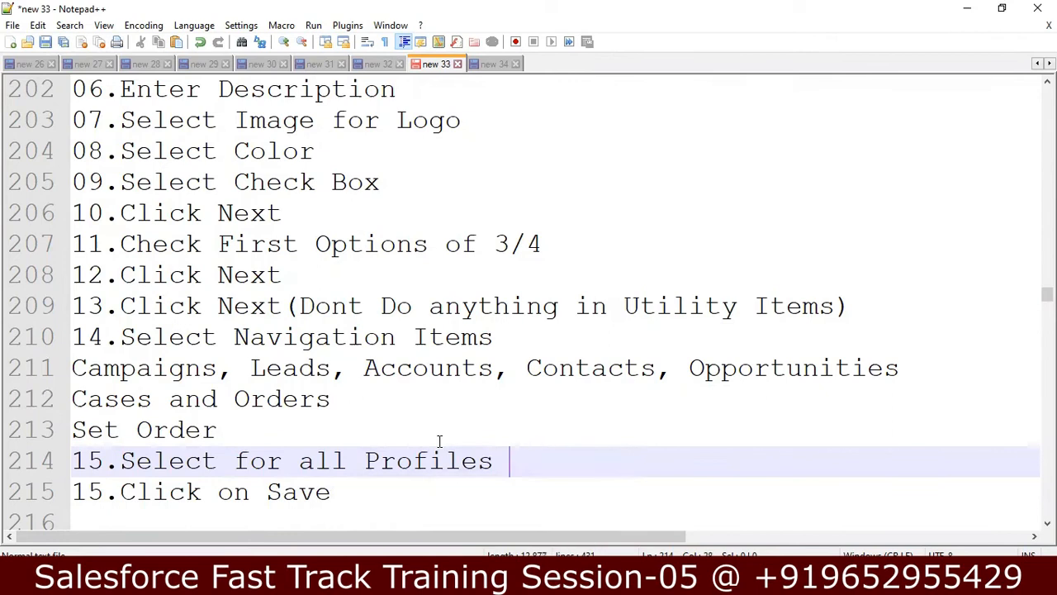
Step: Extend the 'Click on Save' step to read 'Click on Save and Finish'
click(376, 431)
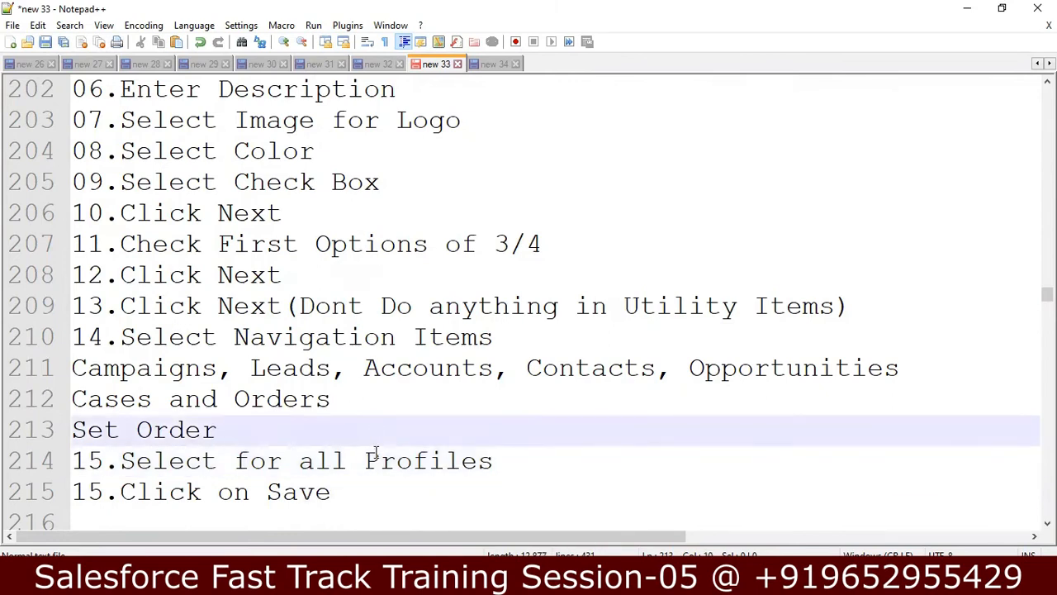
click(383, 484)
text(and Finish)
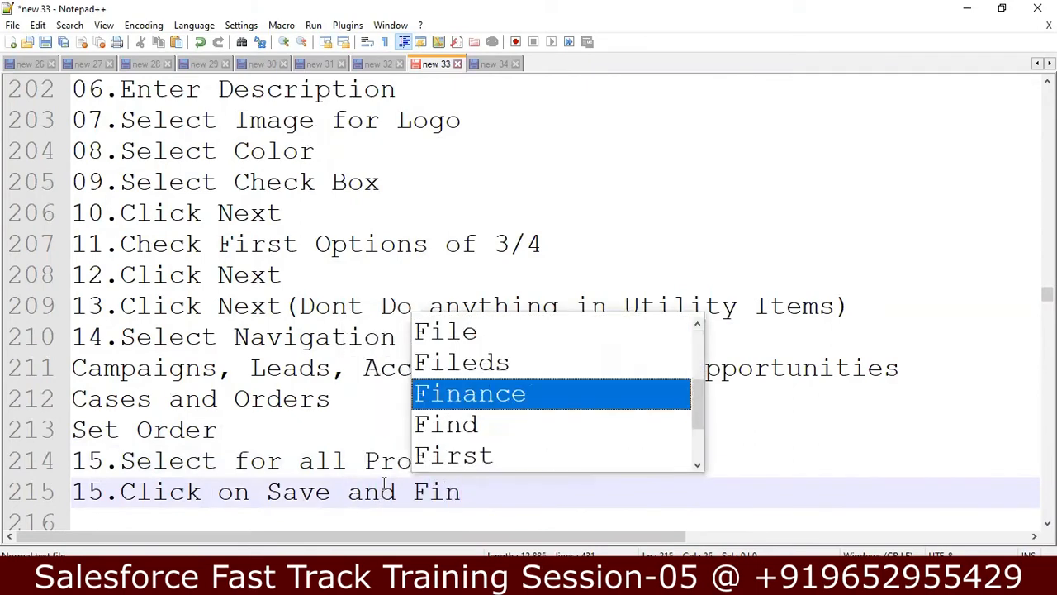
key(Down)
key(Down)
key(Down)
key(Down)
key(Down)
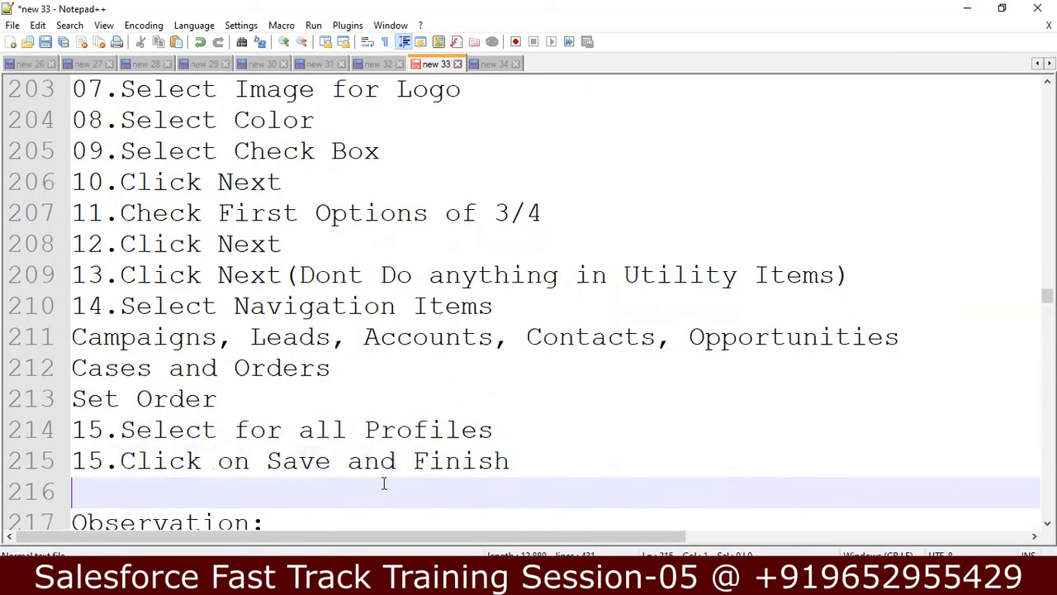
Step: Review the Insurance Processor and Online Banking assignment notes, including the System Administrator access line
key(Down)
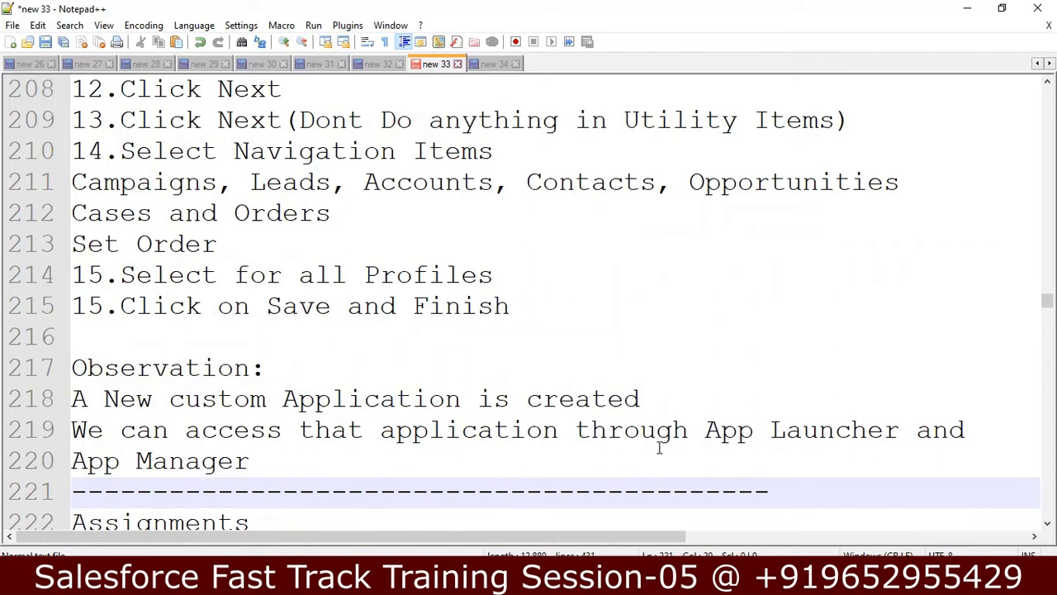
key(Down)
key(Down)
key(Down)
key(Down)
key(Down)
key(Down)
key(Down)
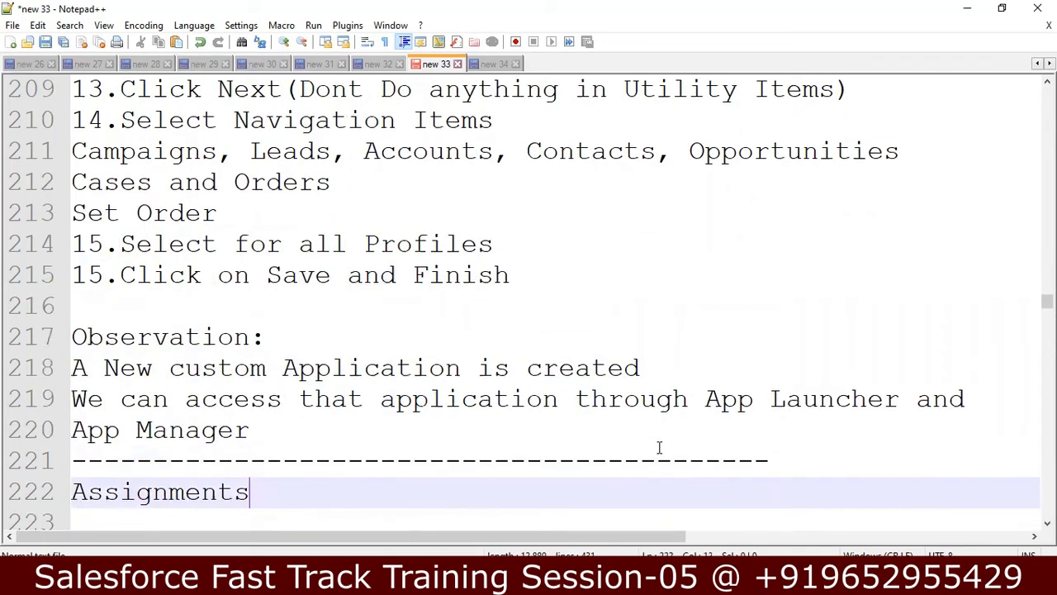
key(Down)
key(Down)
key(Down)
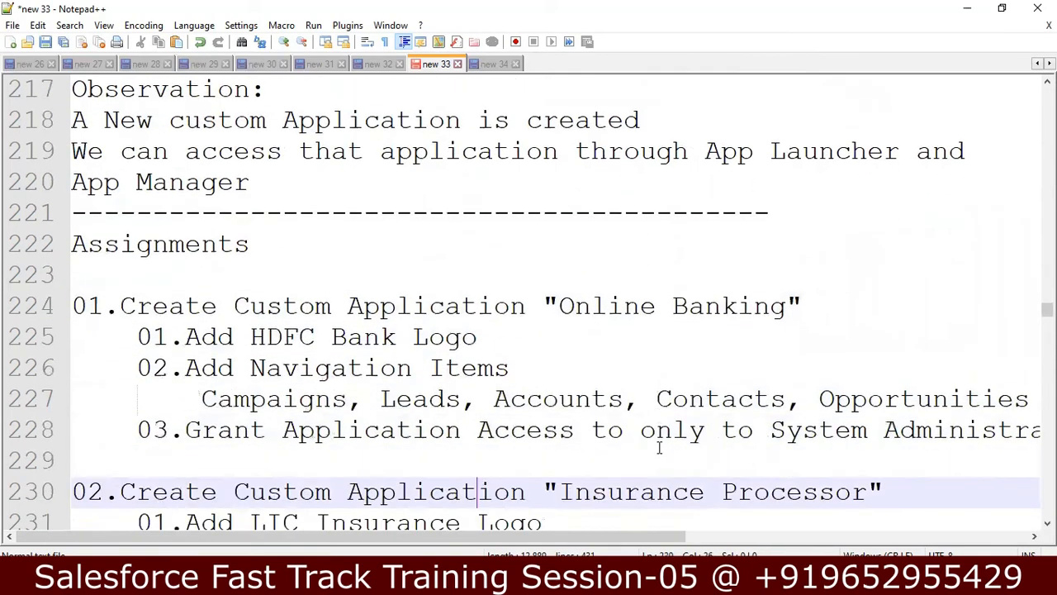
key(Down)
key(Down)
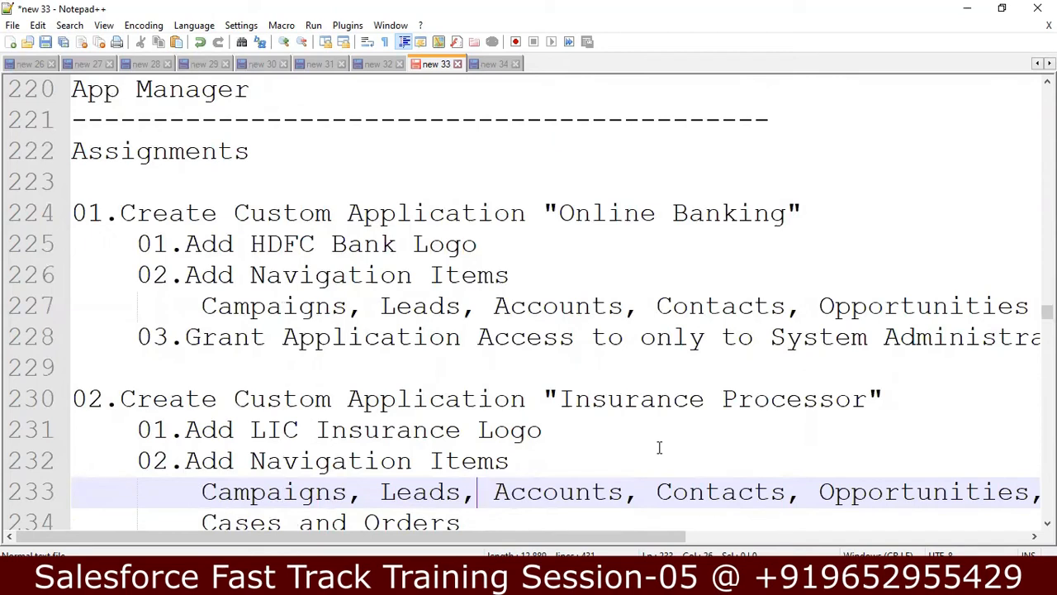
click(202, 305)
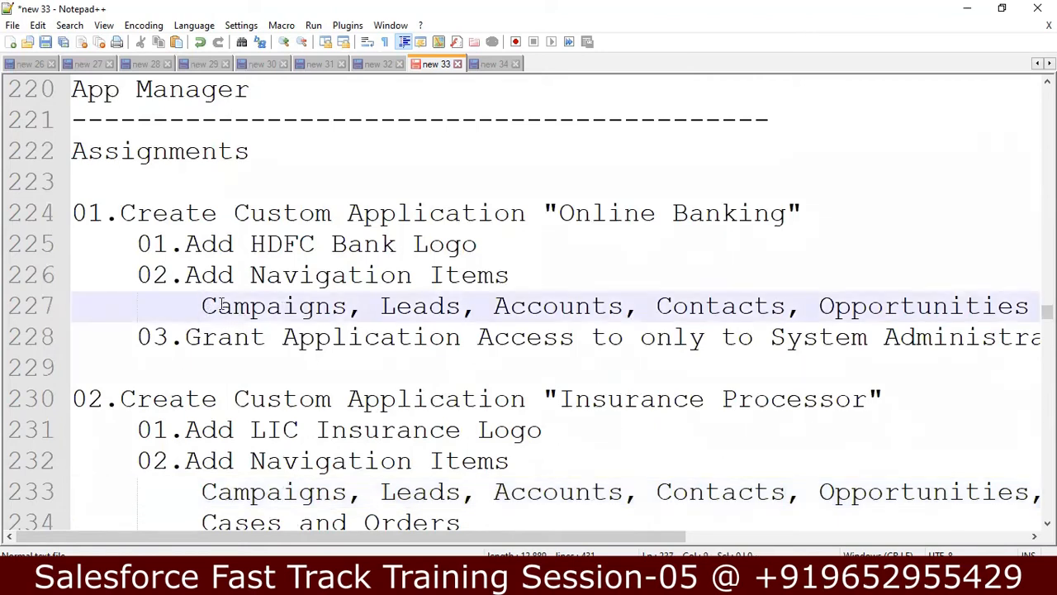
click(185, 337)
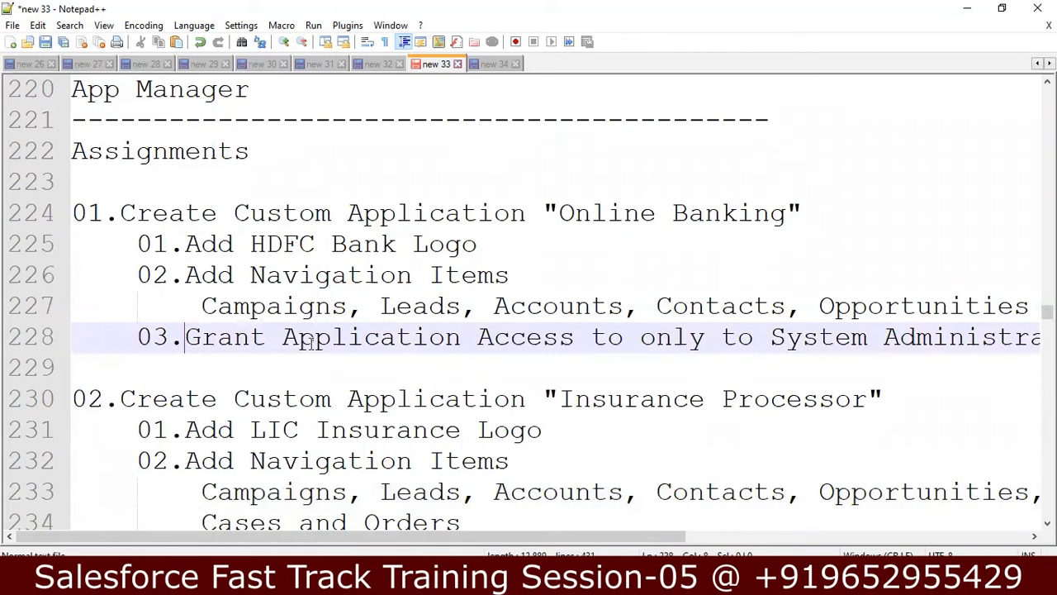
click(912, 351)
Step: Renumber the duplicated 'Save and Finish' step from 15 to 16
key(Up)
key(Up)
key(Up)
key(Up)
key(Up)
key(Up)
key(Up)
key(Up)
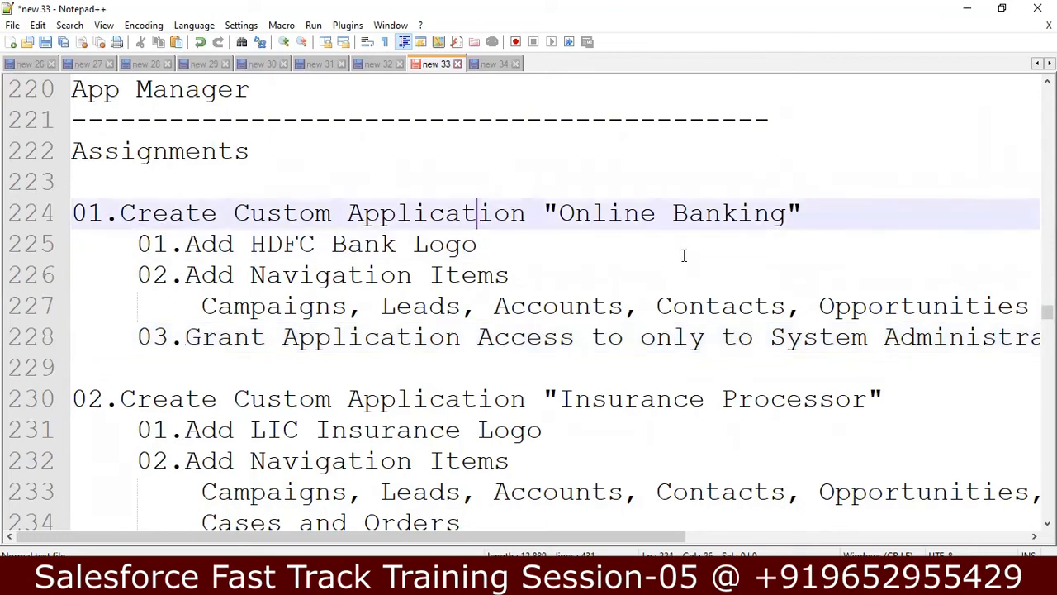
key(Up)
key(Up)
key(Up)
key(Up)
key(Up)
key(Up)
key(Up)
key(Down)
key(Down)
key(Left)
key(Left)
key(Left)
key(Left)
key(Left)
key(Left)
key(Left)
key(Left)
key(Left)
key(Left)
key(Left)
key(Left)
key(Left)
key(Left)
key(Left)
key(Left)
key(Left)
key(Left)
key(Left)
key(Left)
key(Left)
key(Left)
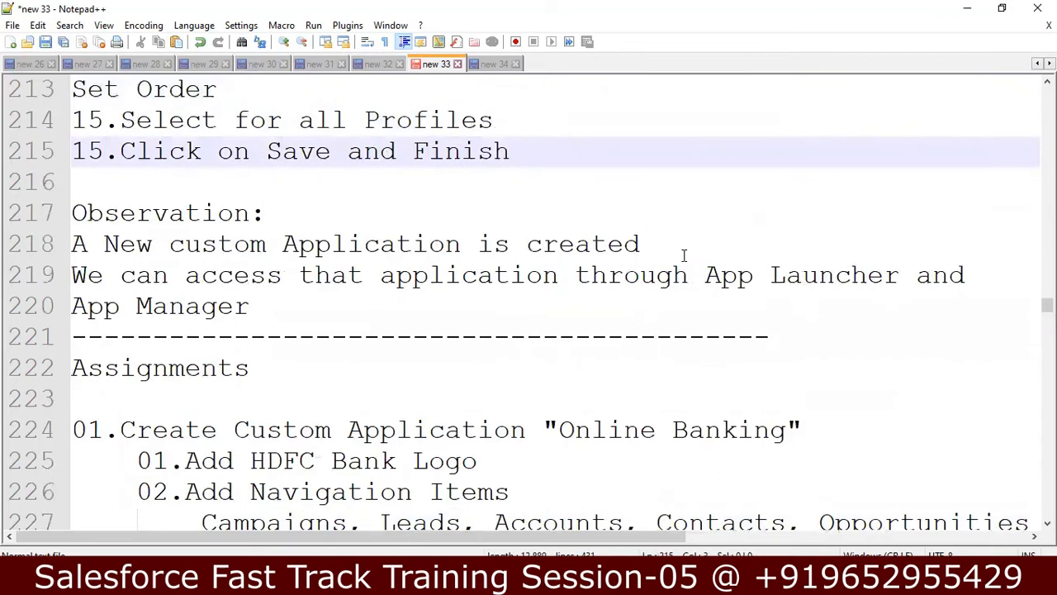
key(BackSpace)
text(6)
Step: Move to the gap between 'to' and 'All' in the Talent Aquisition profiles line
click(719, 405)
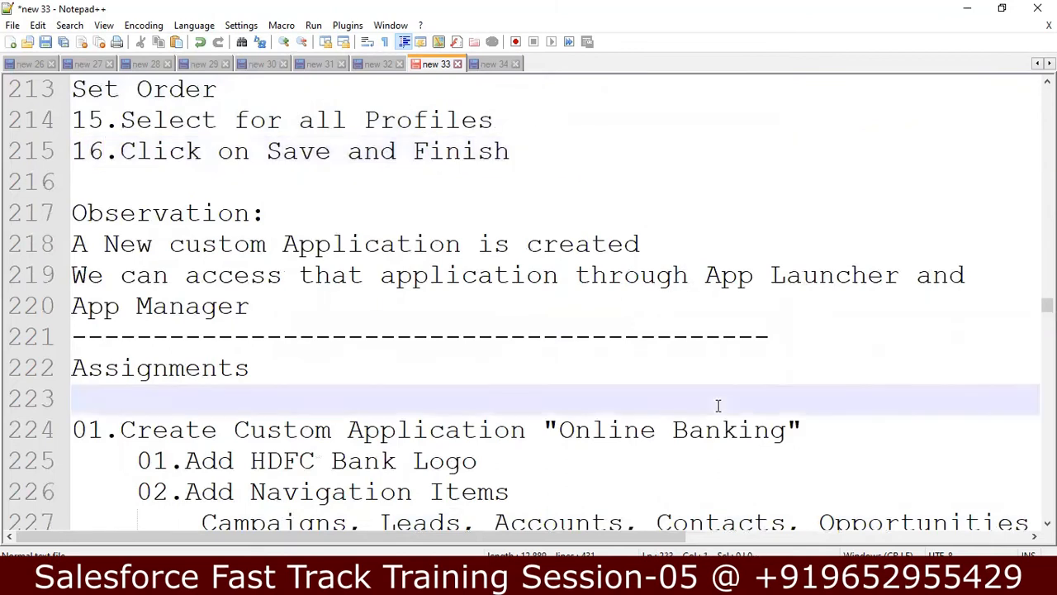
key(Down)
key(Down)
key(Down)
key(Down)
key(Down)
key(Down)
key(Down)
key(Down)
key(Down)
key(Down)
key(Down)
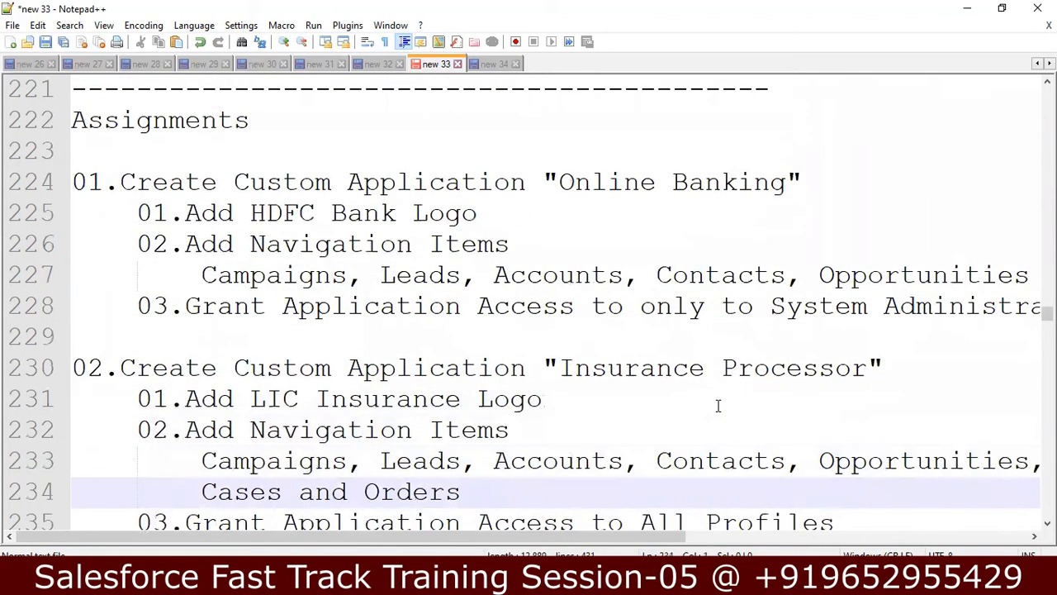
key(Down)
key(Down)
key(Down)
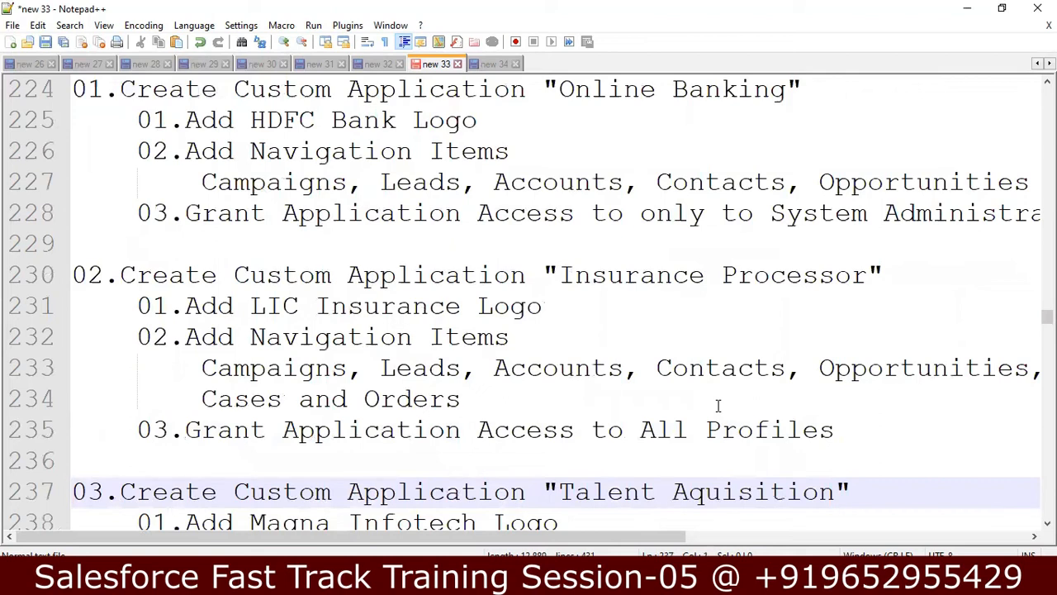
key(Down)
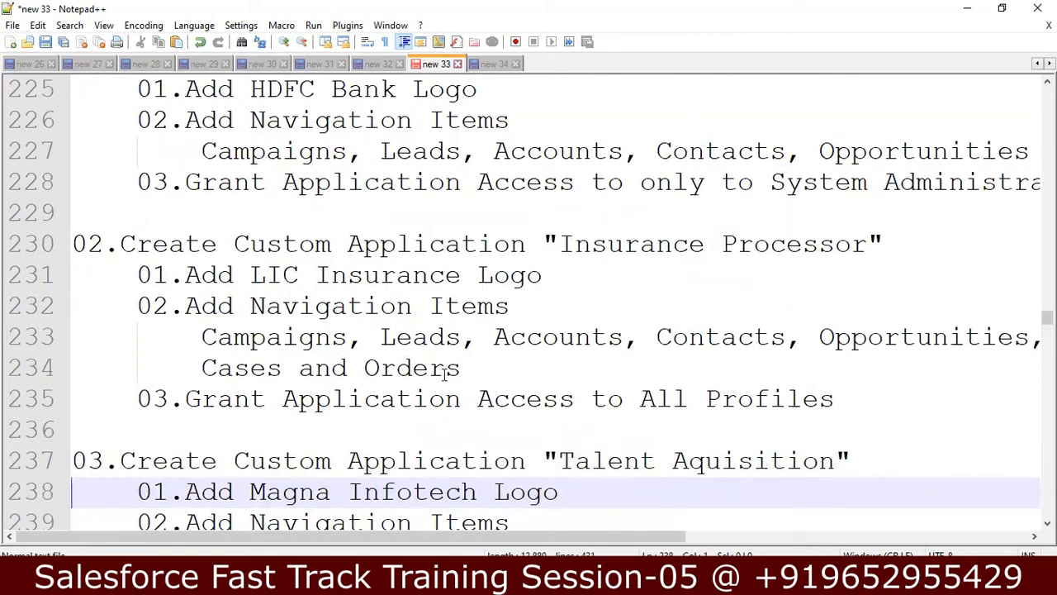
click(453, 399)
key(Down)
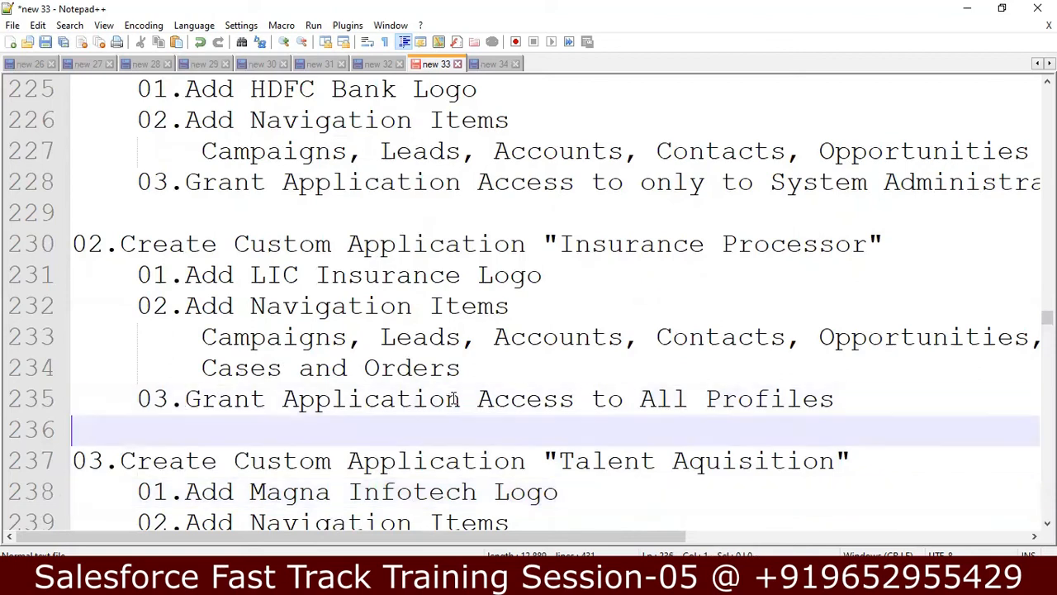
key(Down)
key(Down)
key(Down)
key(Down)
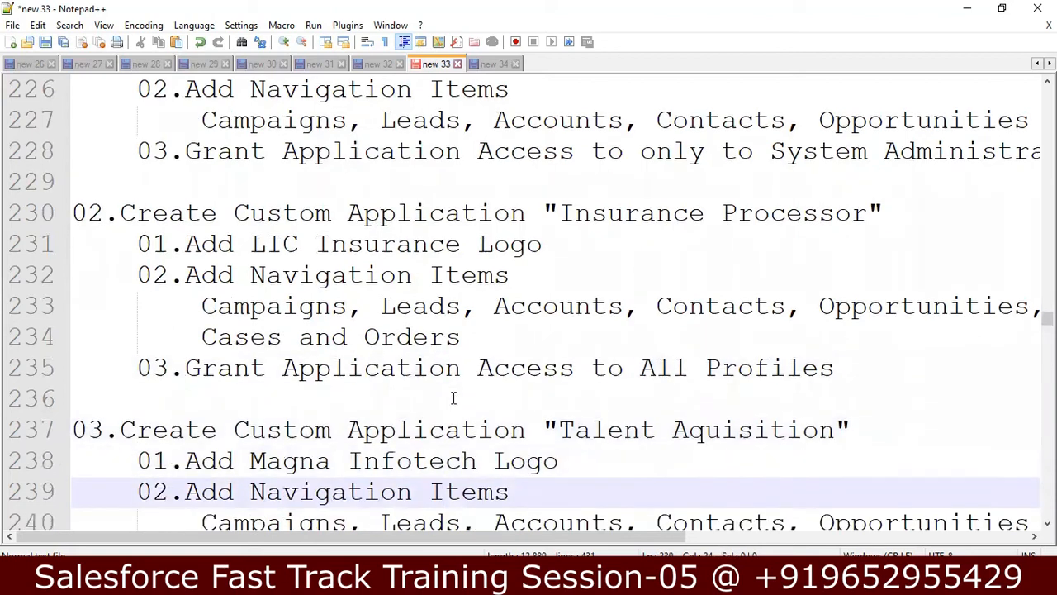
key(Down)
key(Down)
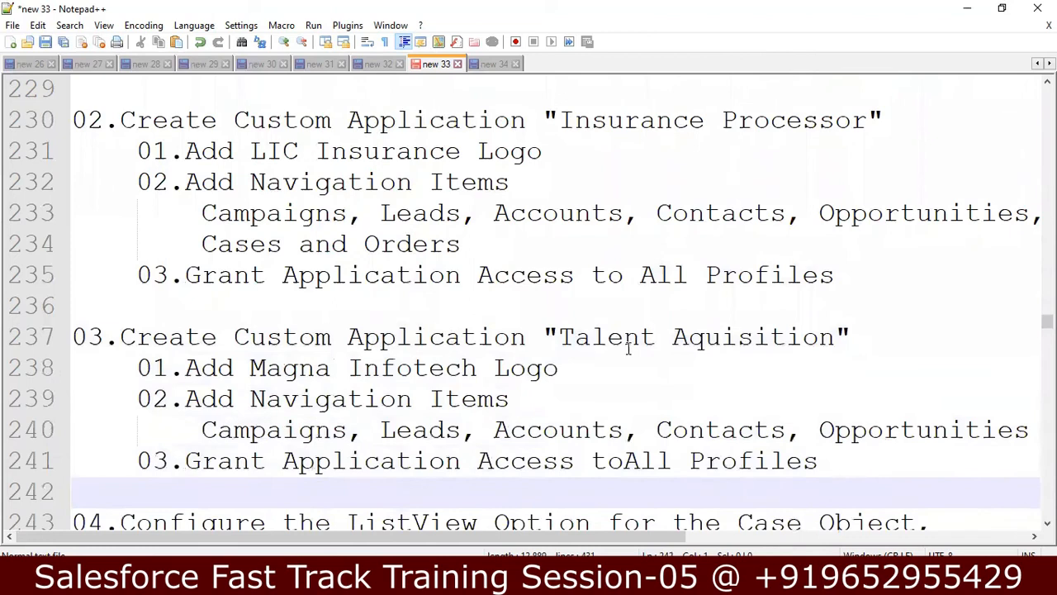
click(688, 345)
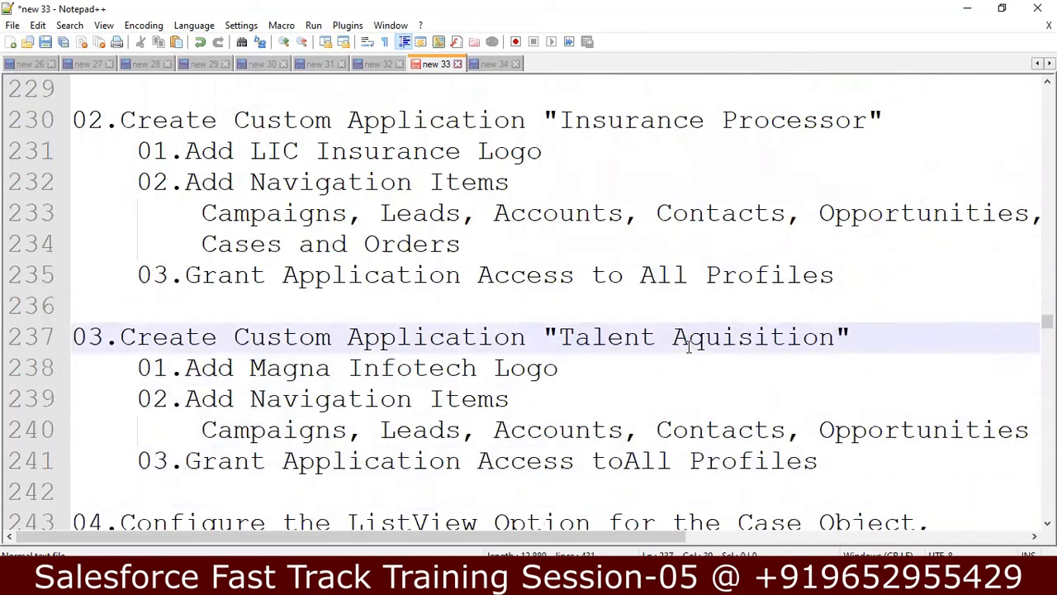
click(625, 461)
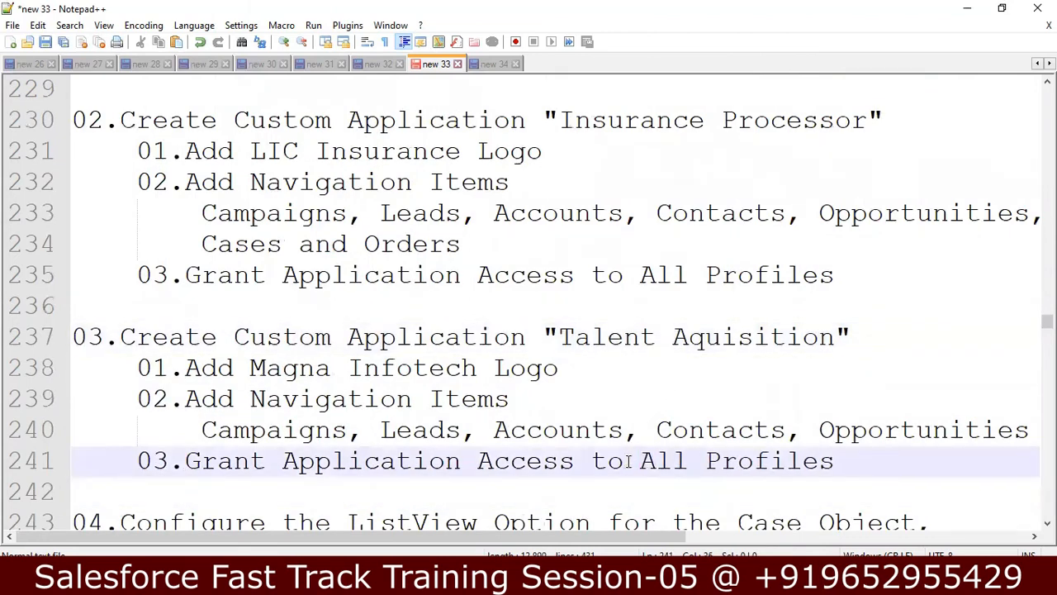
Step: Review assignment 04's ListView line for the Case Object with Mechanical type and Performance reason
key(Down)
key(Down)
key(Down)
key(Down)
key(Down)
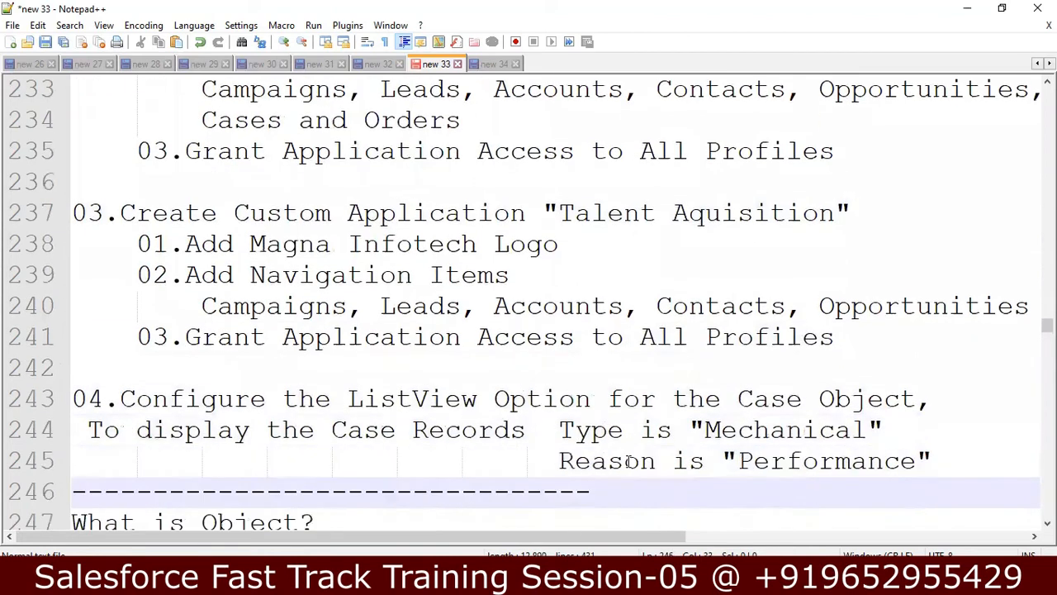
key(Down)
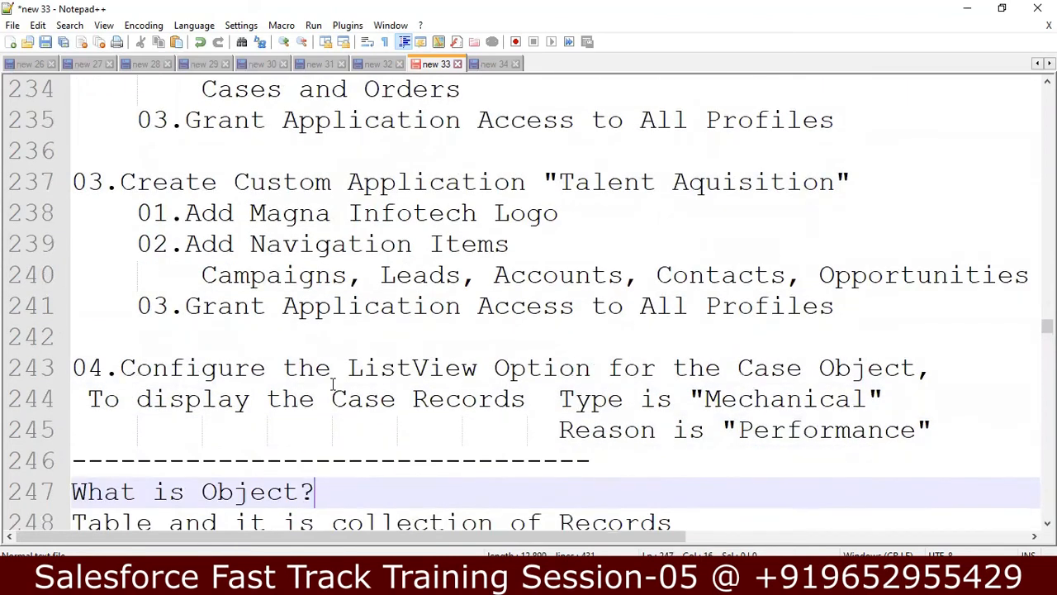
click(445, 367)
click(623, 367)
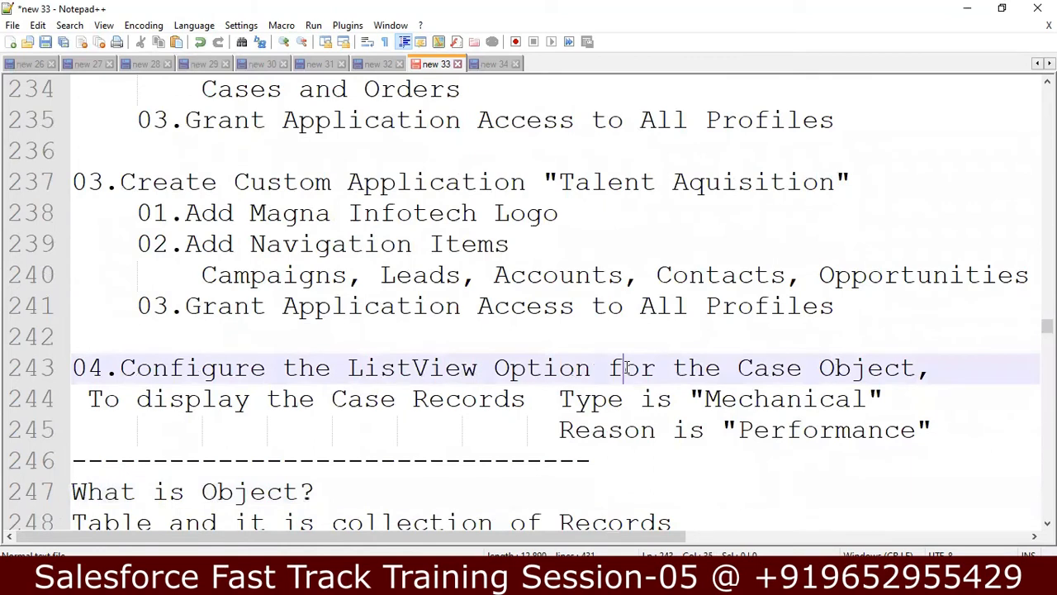
click(819, 373)
click(706, 409)
click(641, 436)
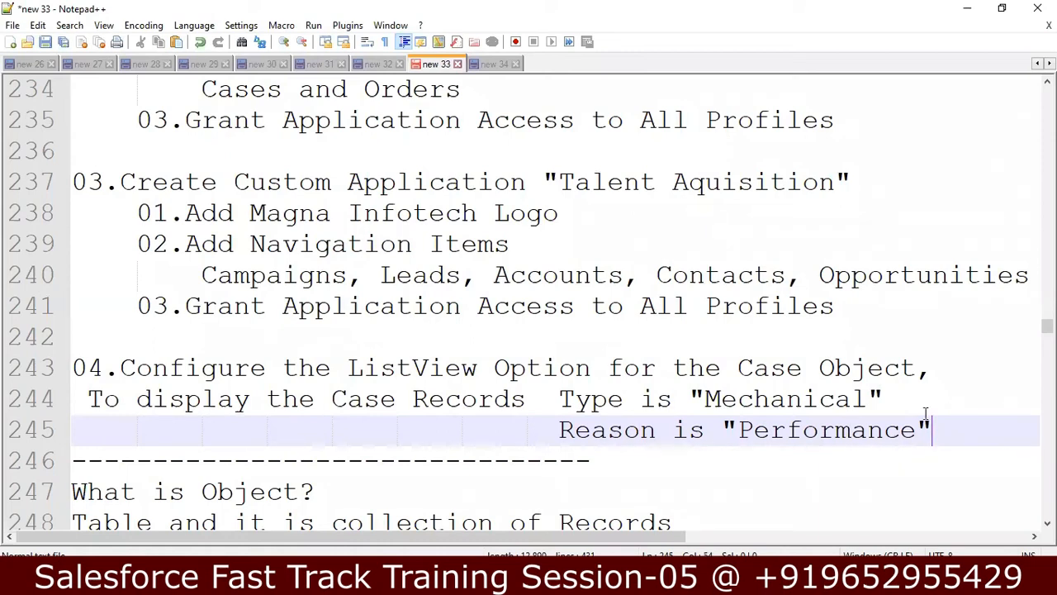
Step: Insert 'in Sales Appliication Lightning' into task 04 and break 'Lightning for the Case Object,' onto its own line
click(607, 367)
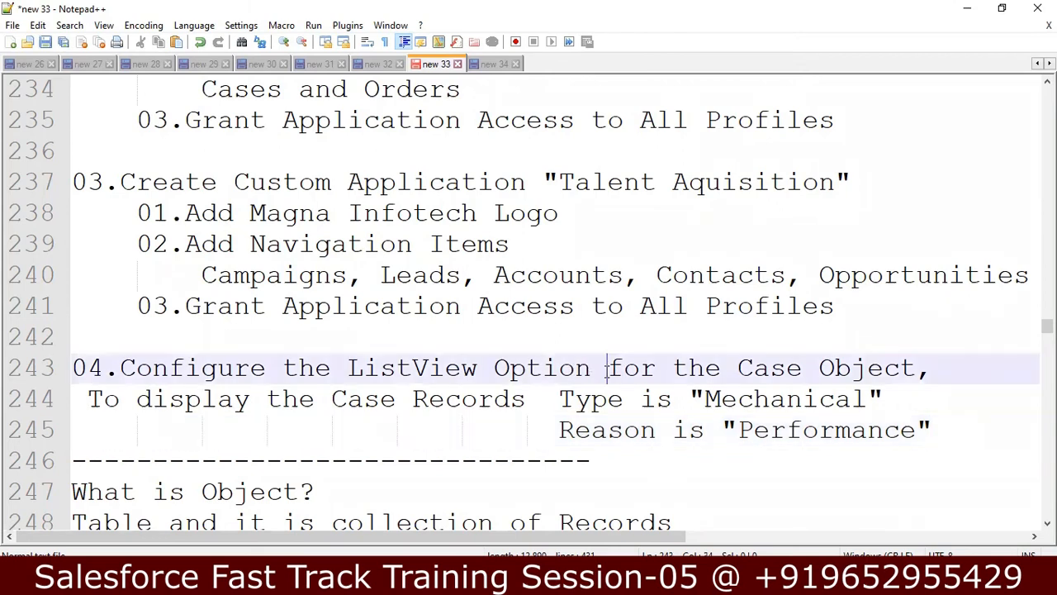
text(in Lig)
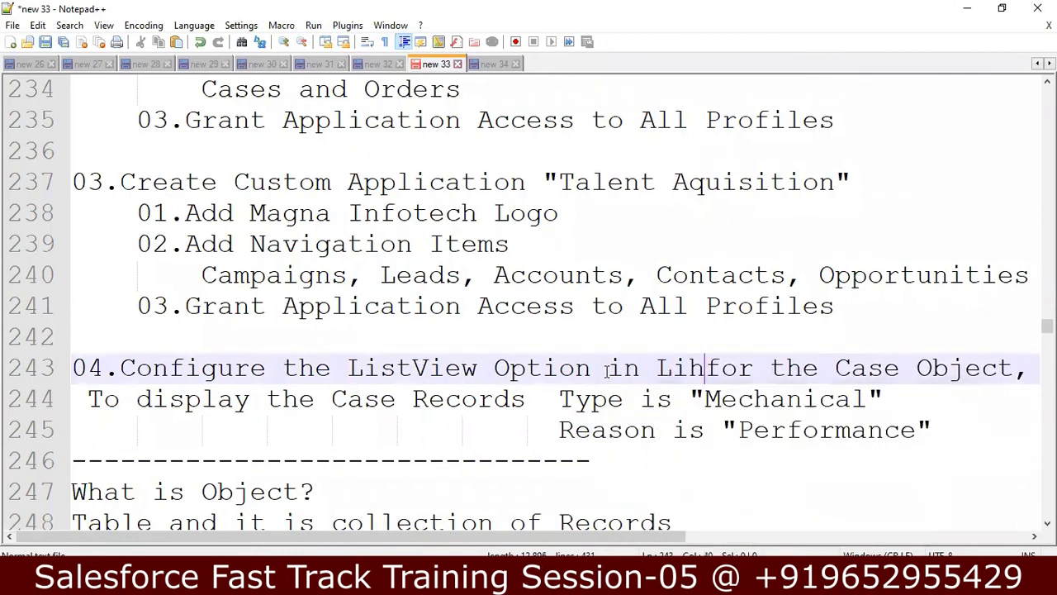
text(htning)
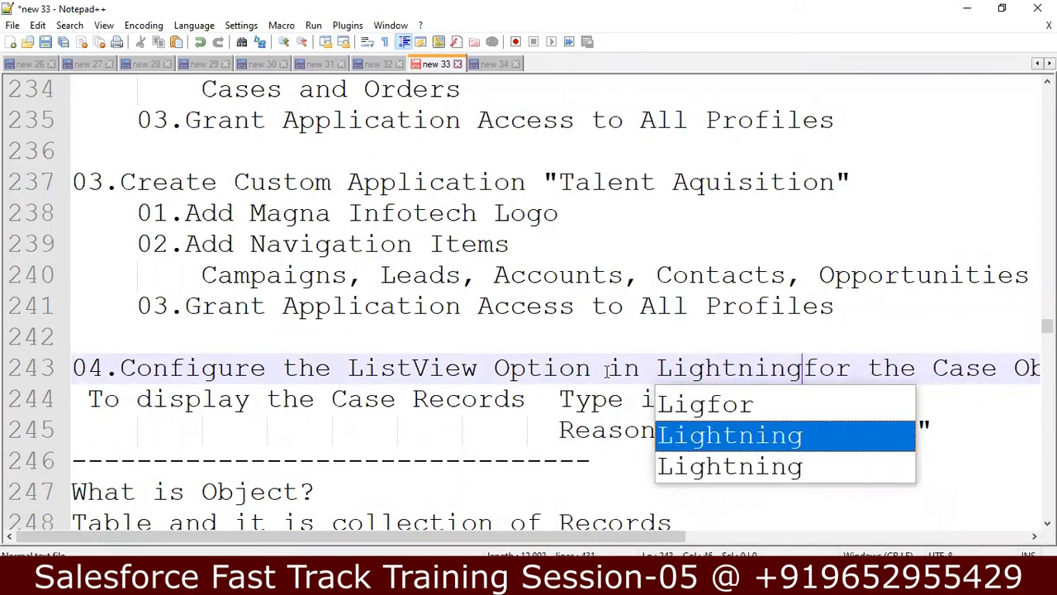
key(Left)
key(Left)
key(Left)
key(Left)
key(Left)
key(Left)
key(Left)
key(Left)
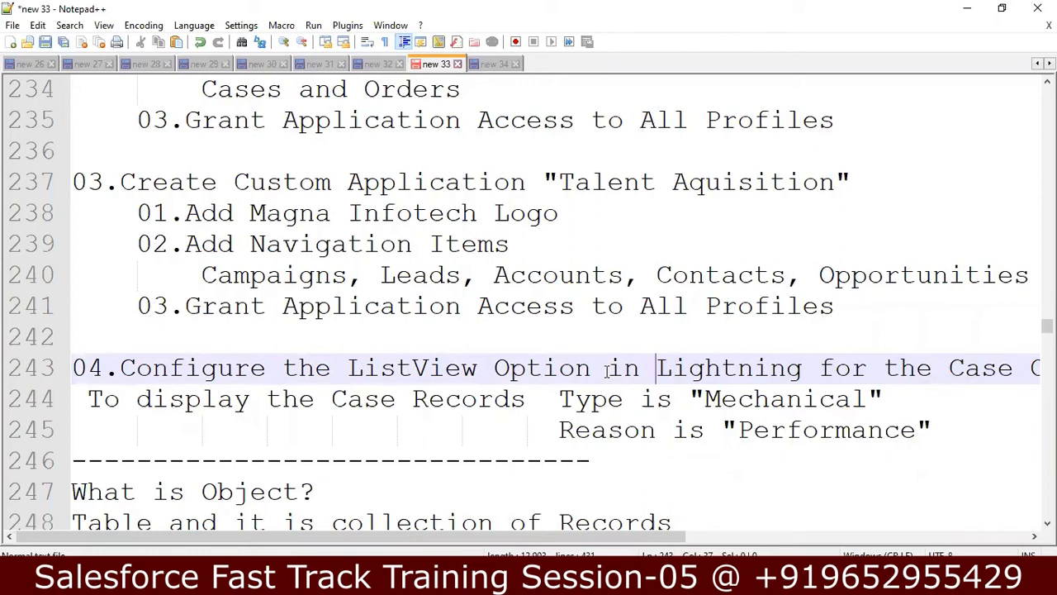
text(s)
key(BackSpace)
text(Sales Ap)
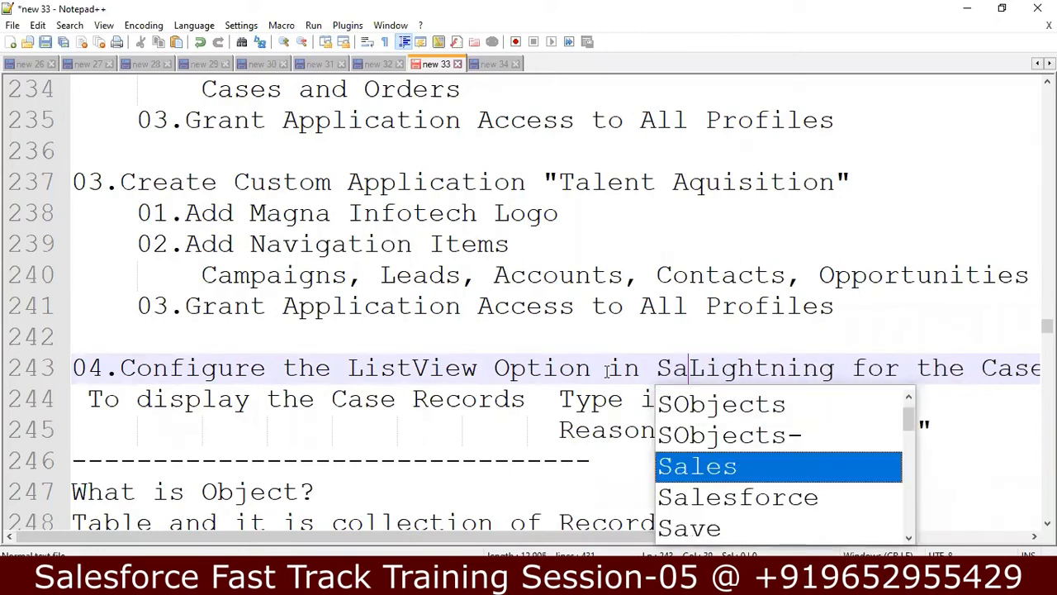
text(pliication)
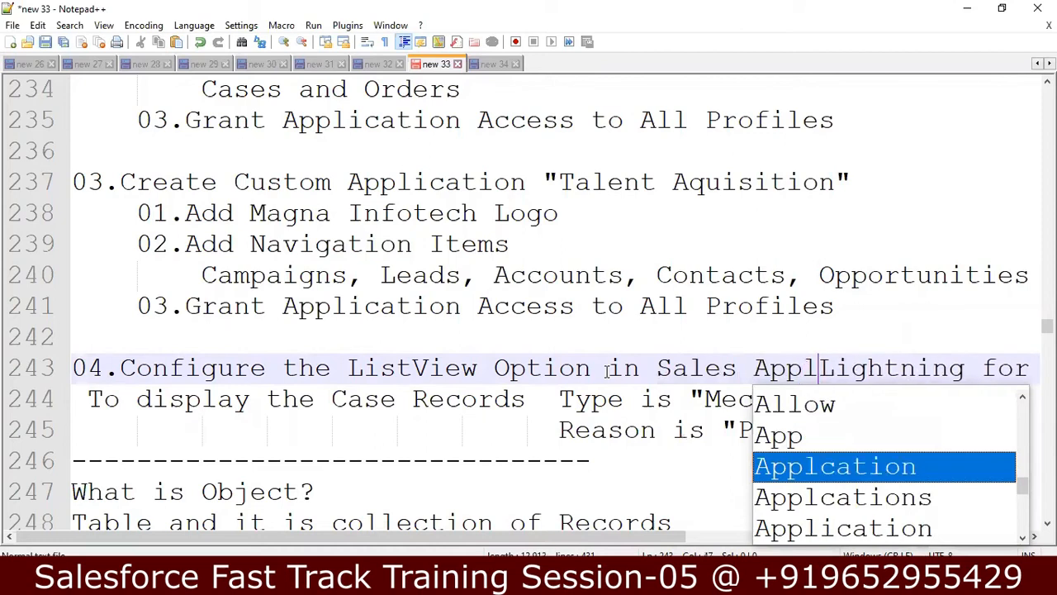
key(Return)
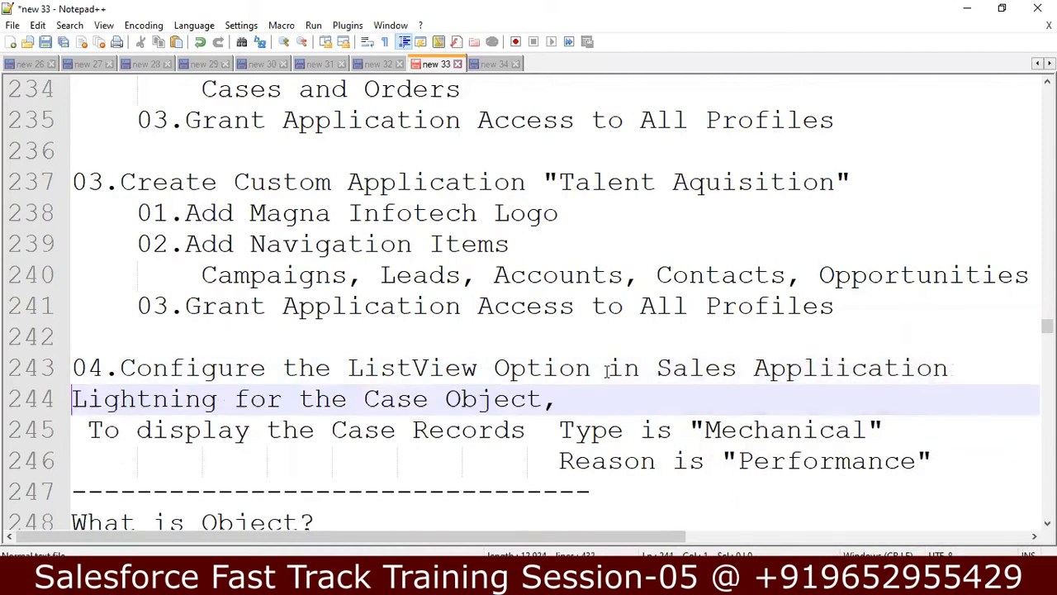
key(Down)
key(Down)
key(Down)
key(Down)
key(Down)
key(Down)
key(Down)
key(Down)
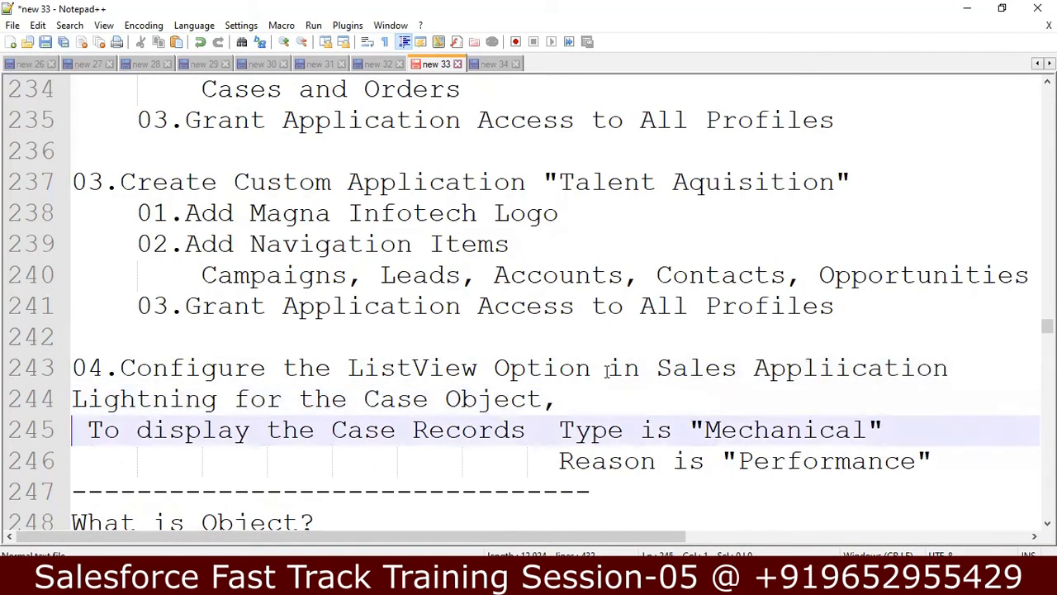
key(Down)
key(Down)
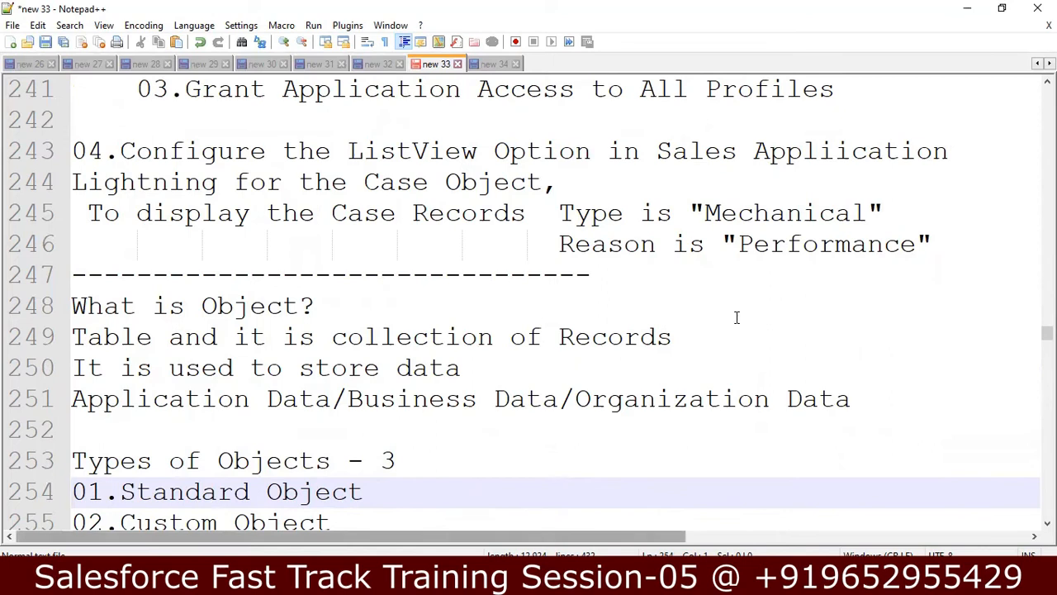
Step: Read through the 'What is Object?' notes: collection of records, storing Application/Business/Organization data
click(779, 283)
click(654, 336)
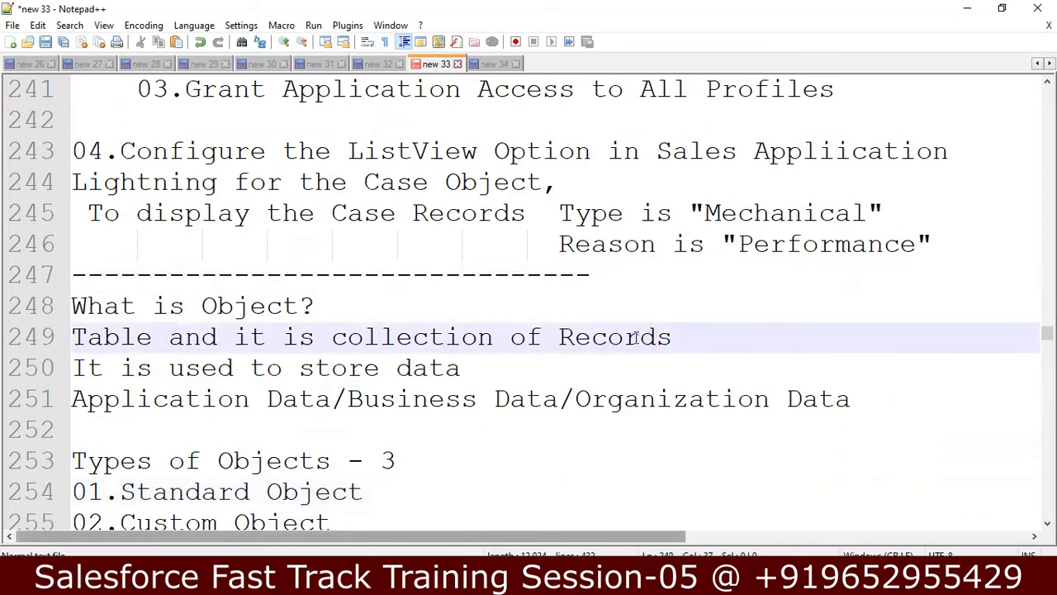
click(578, 301)
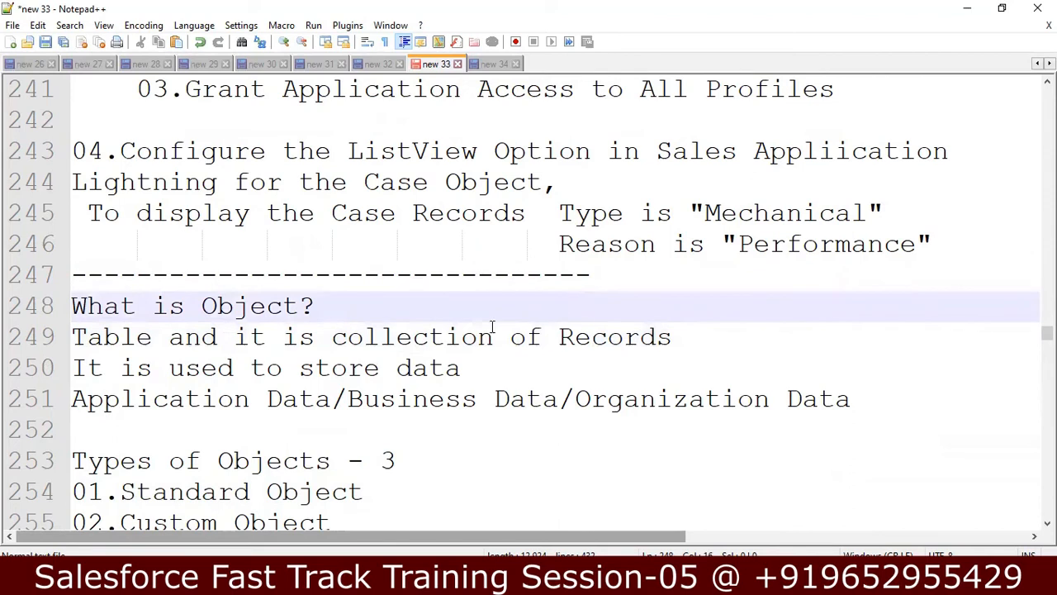
click(348, 338)
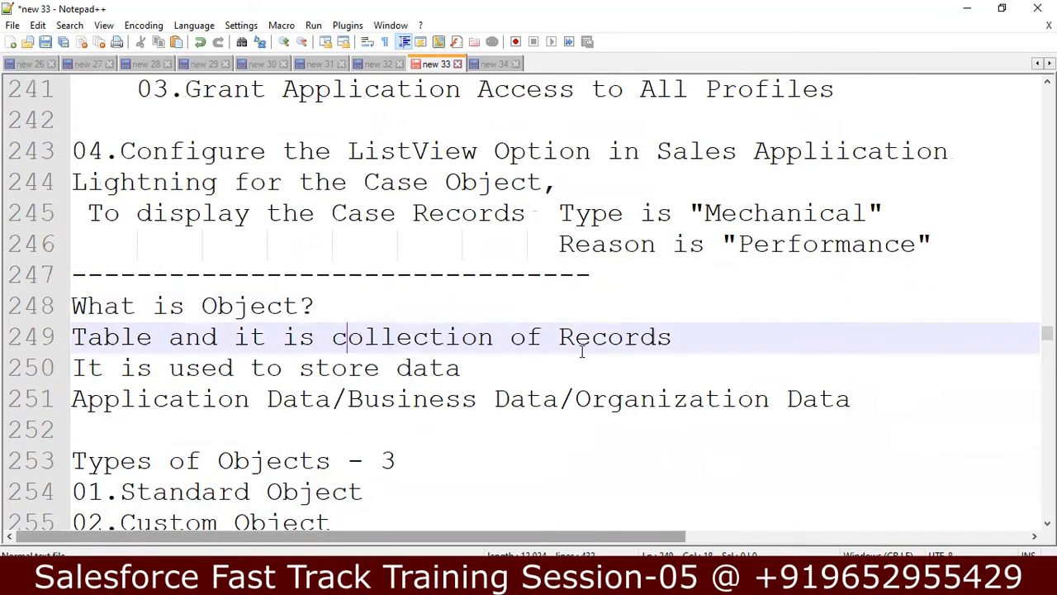
click(685, 340)
click(502, 374)
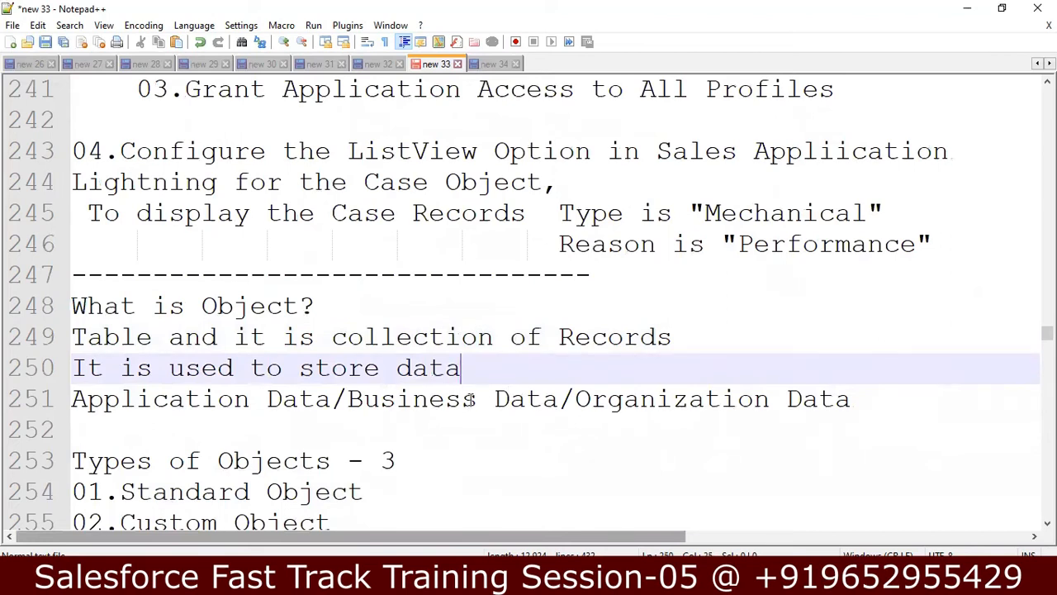
click(399, 401)
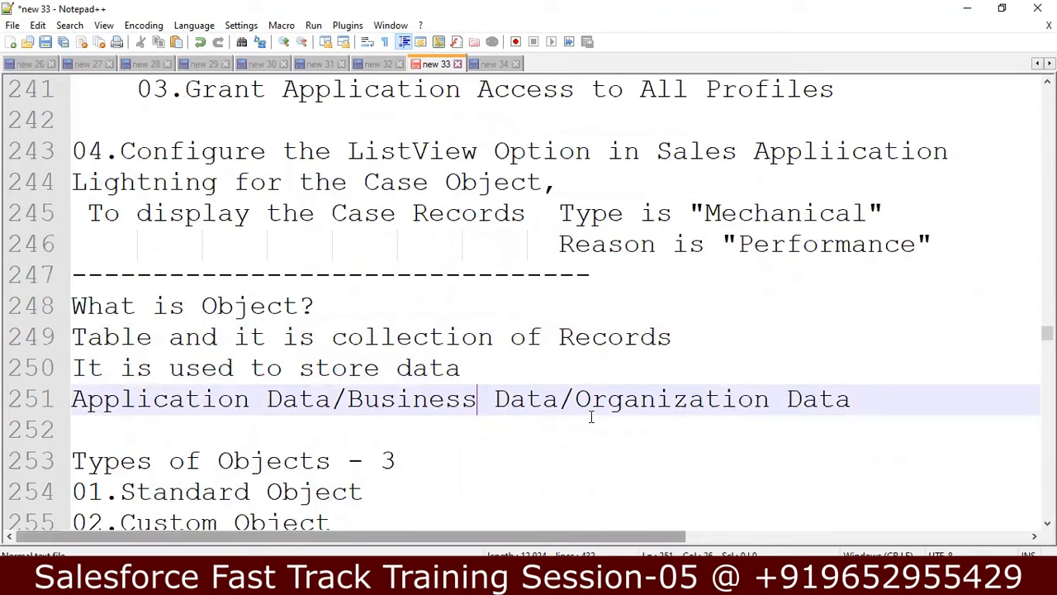
Step: Step through the types of objects and Standard Object notes, then return to the Salesforce Accounts list
key(Down)
key(Down)
key(Down)
key(Down)
key(Down)
key(Down)
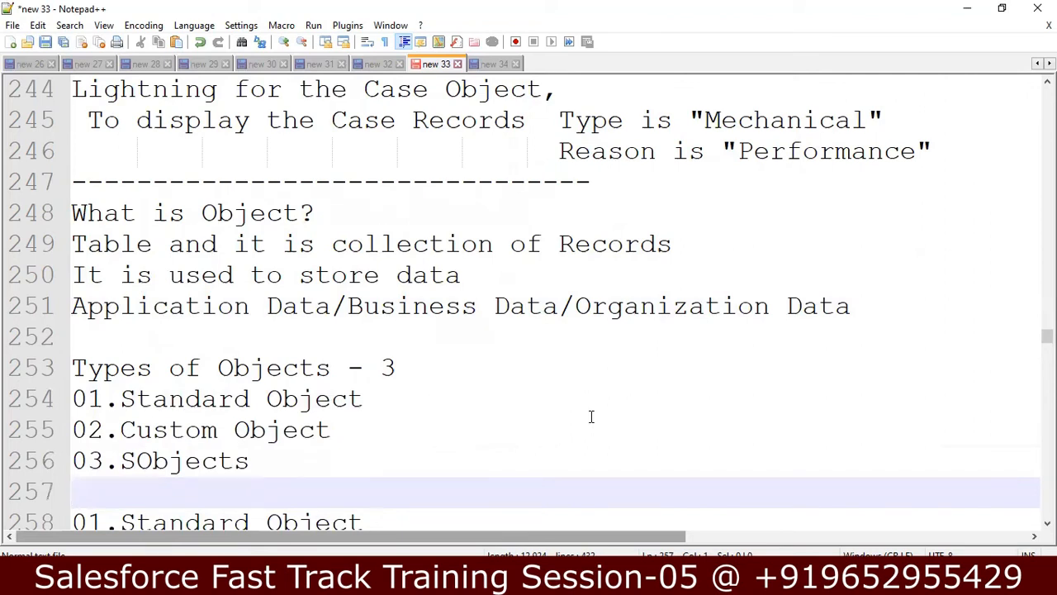
key(Down)
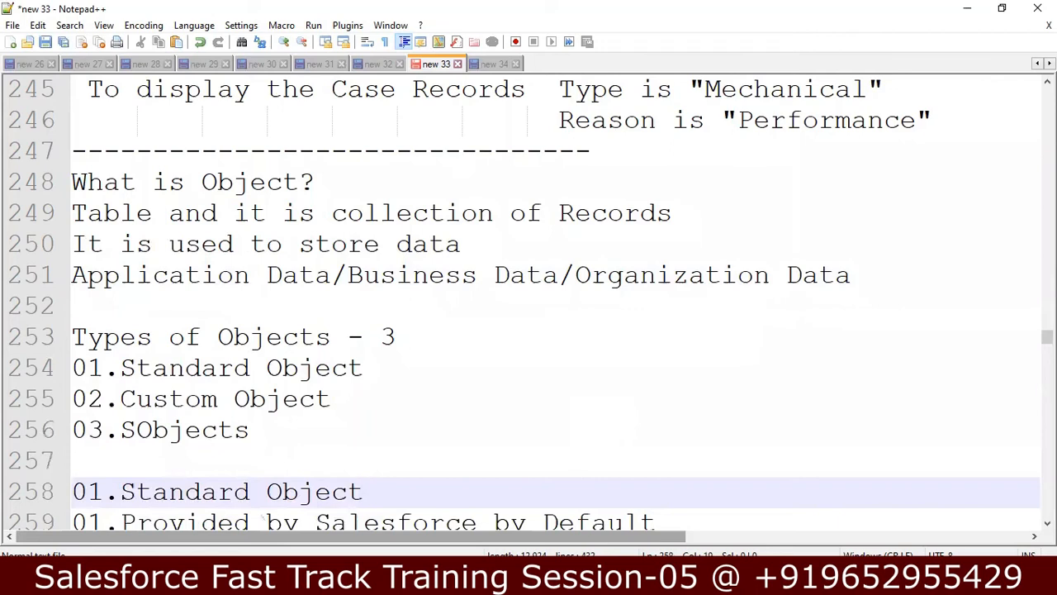
key(Down)
key(Down)
key(Down)
key(Down)
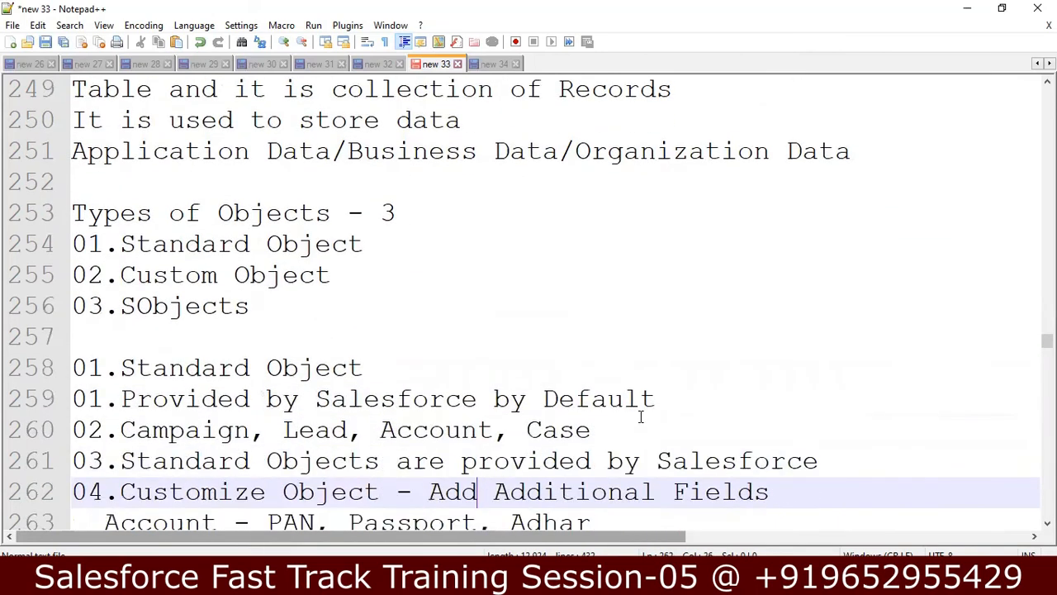
key(alt+Tab)
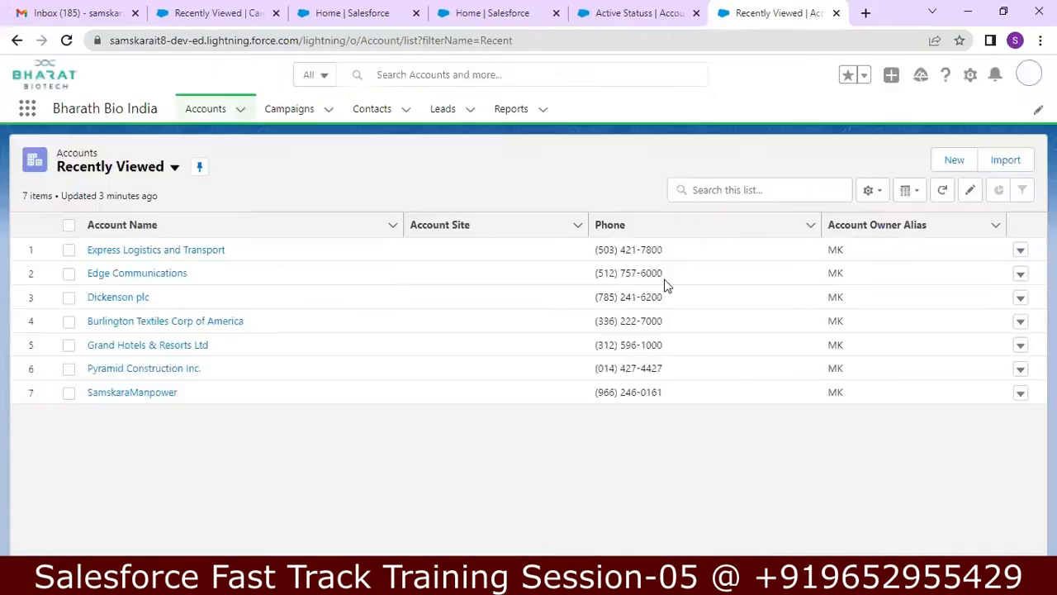
Step: Switch to Salesforce Classic from the profile avatar menu
click(1025, 75)
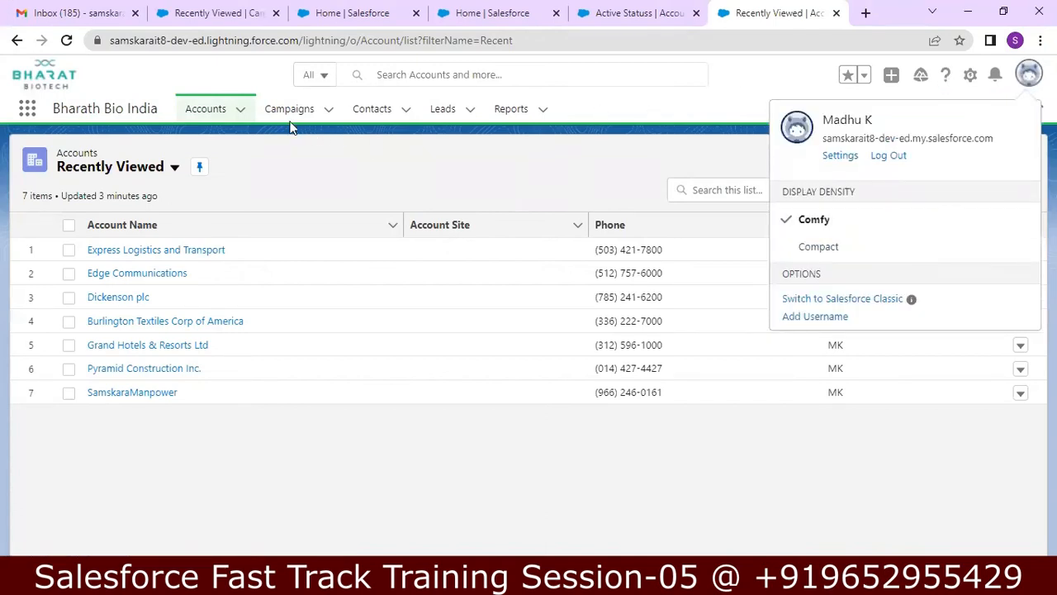
click(591, 113)
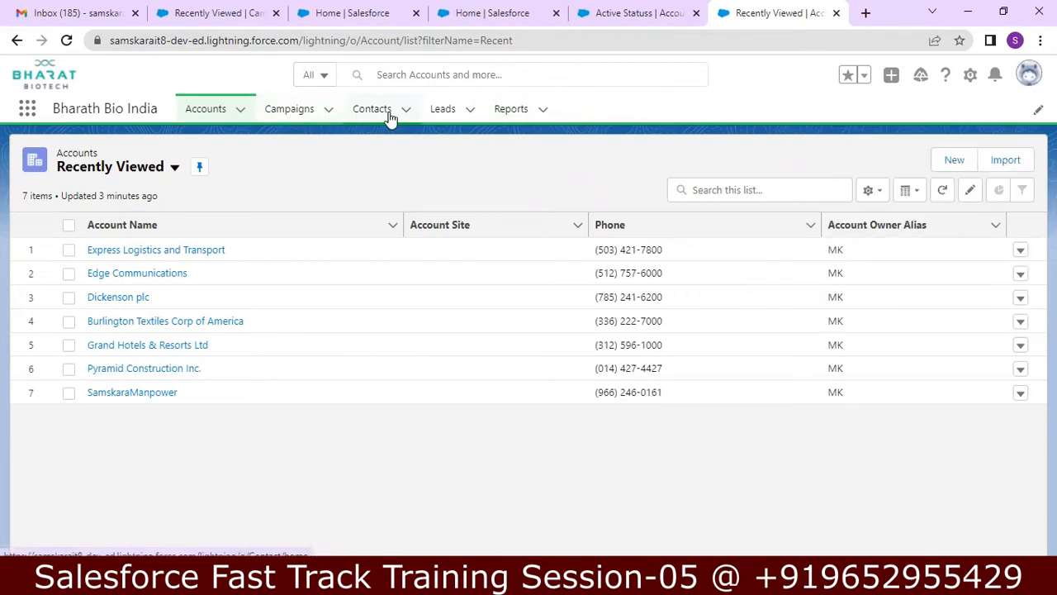
click(1029, 76)
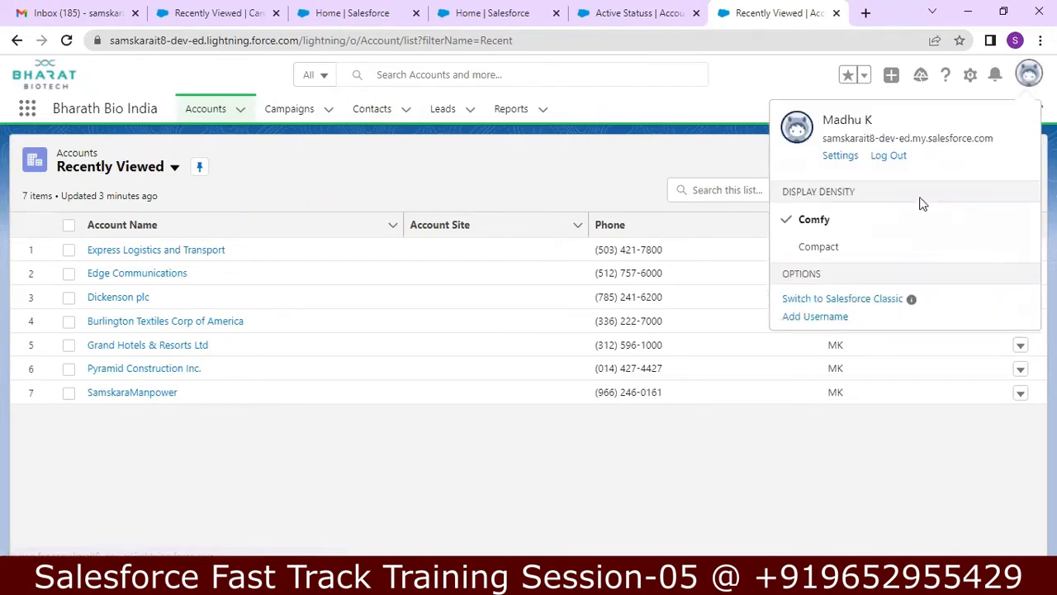
click(844, 299)
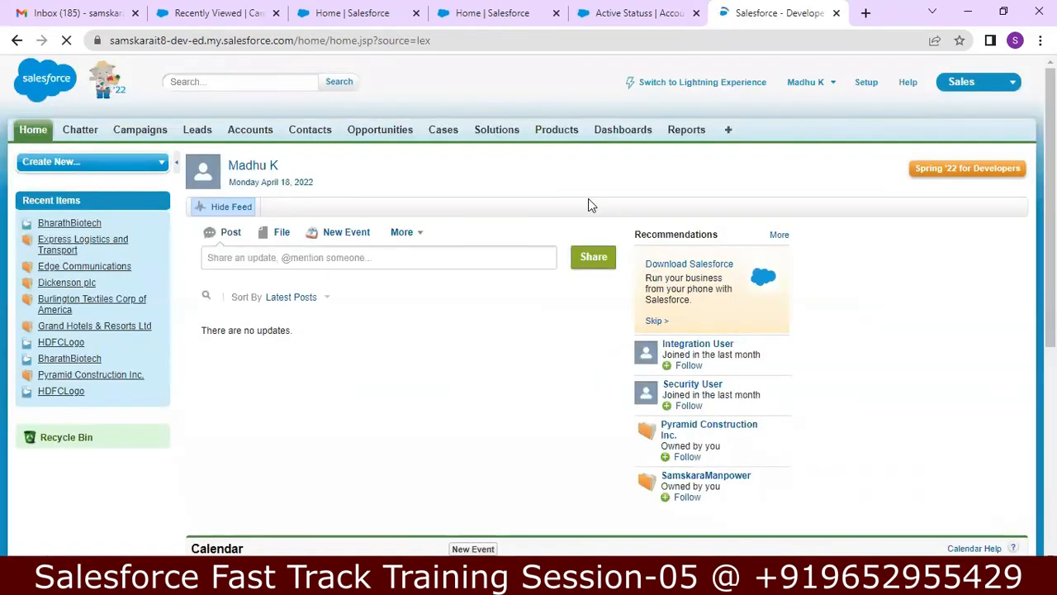
Step: Open the BharathBiotech recent account from Accounts, then go back to the Accounts home page
click(250, 131)
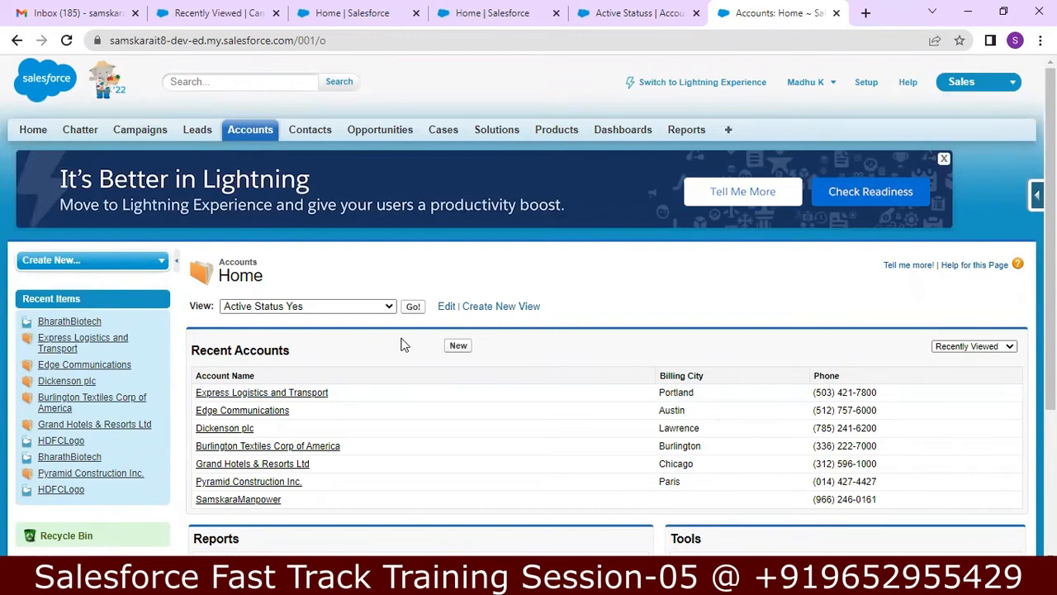
click(78, 323)
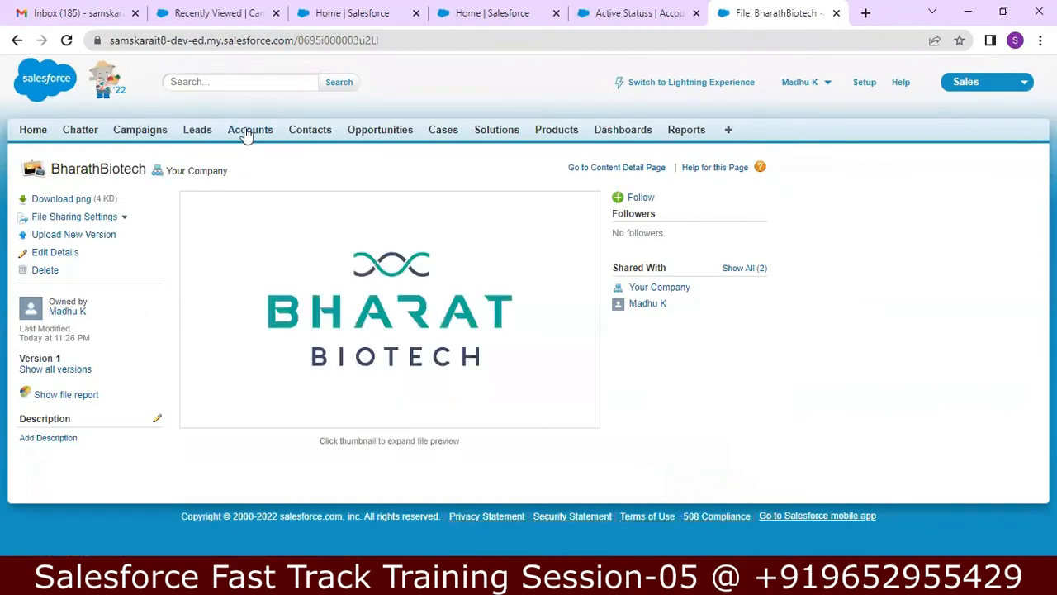
click(248, 134)
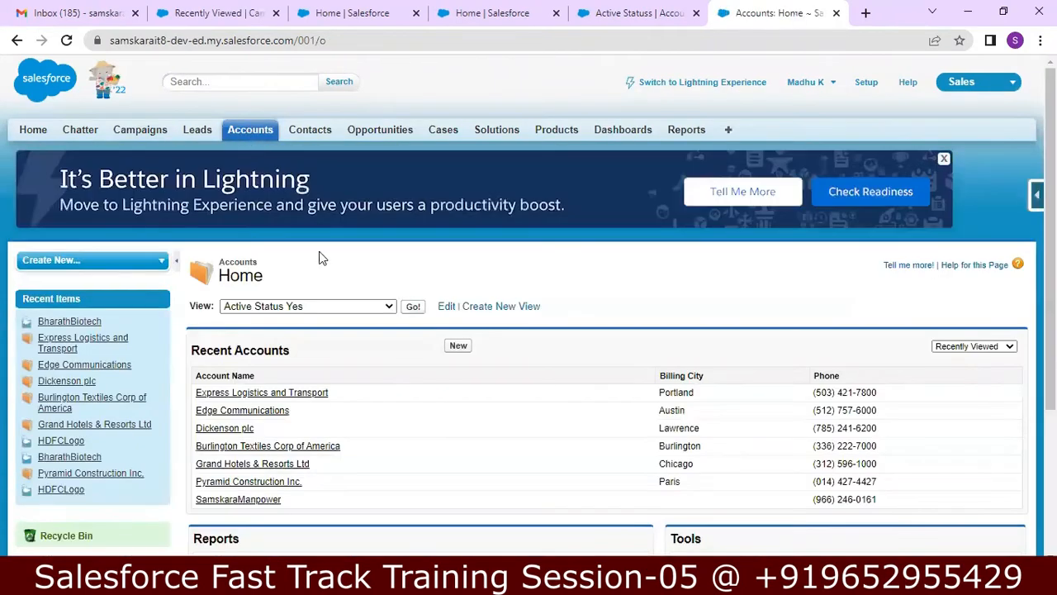
Step: Review the Express Logistics and Transport account details, then minimize Chrome
click(312, 395)
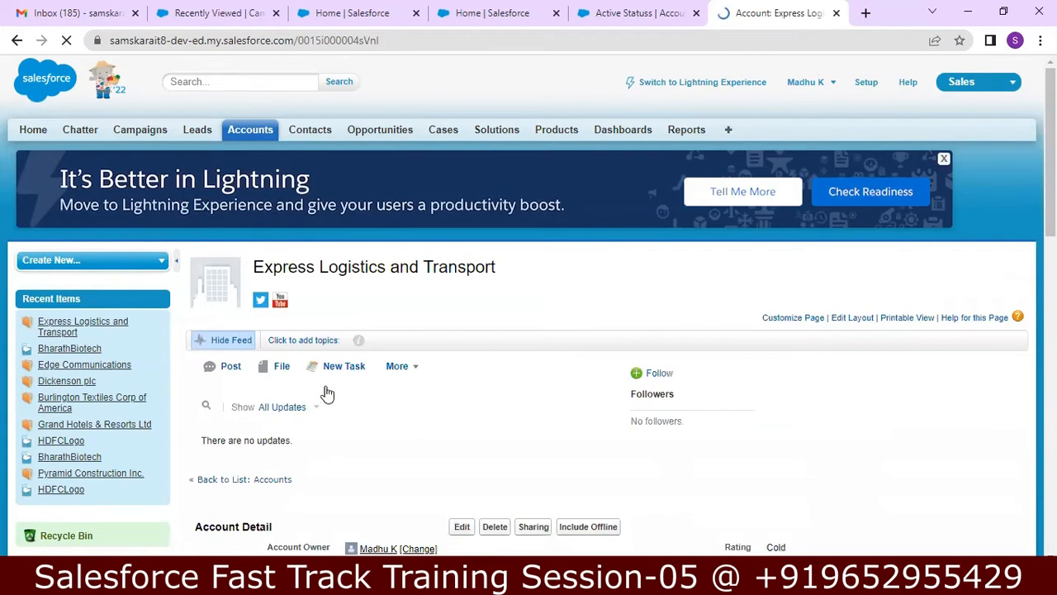
scroll(1051, 247, down, 5)
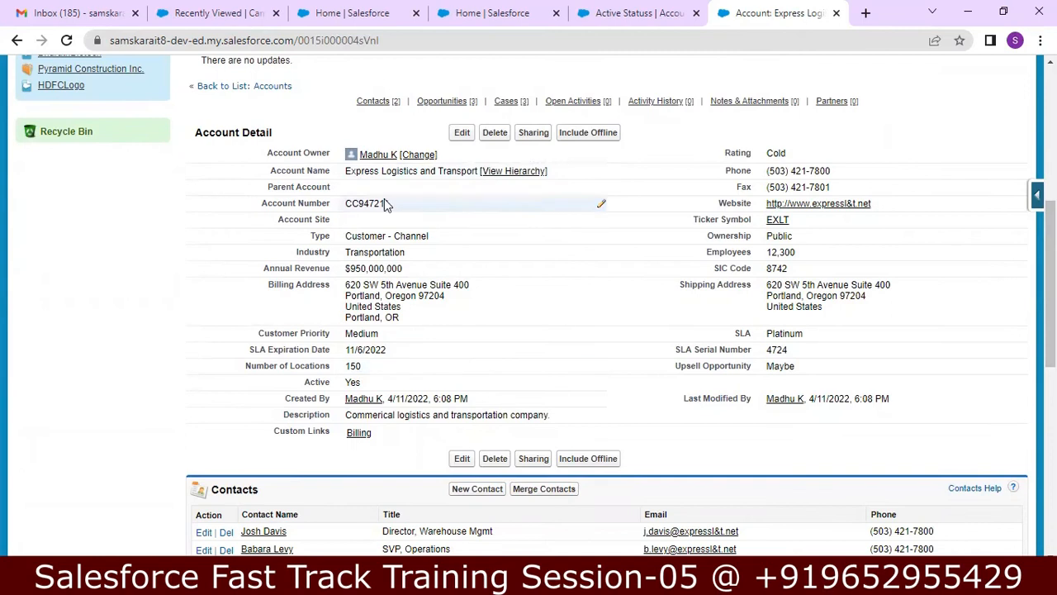
drag(1050, 252, 1050, 166)
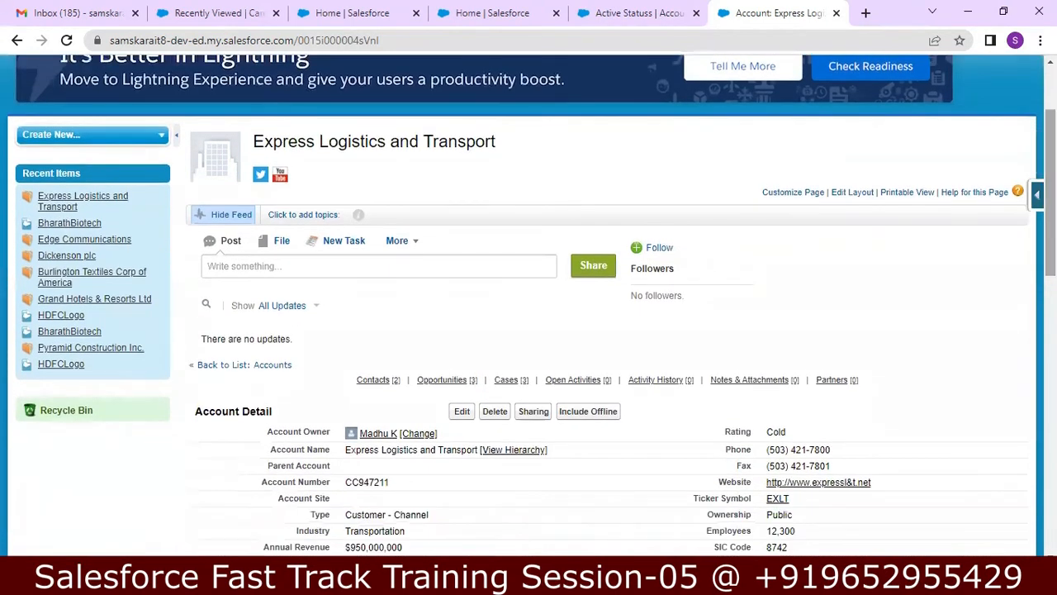
click(966, 12)
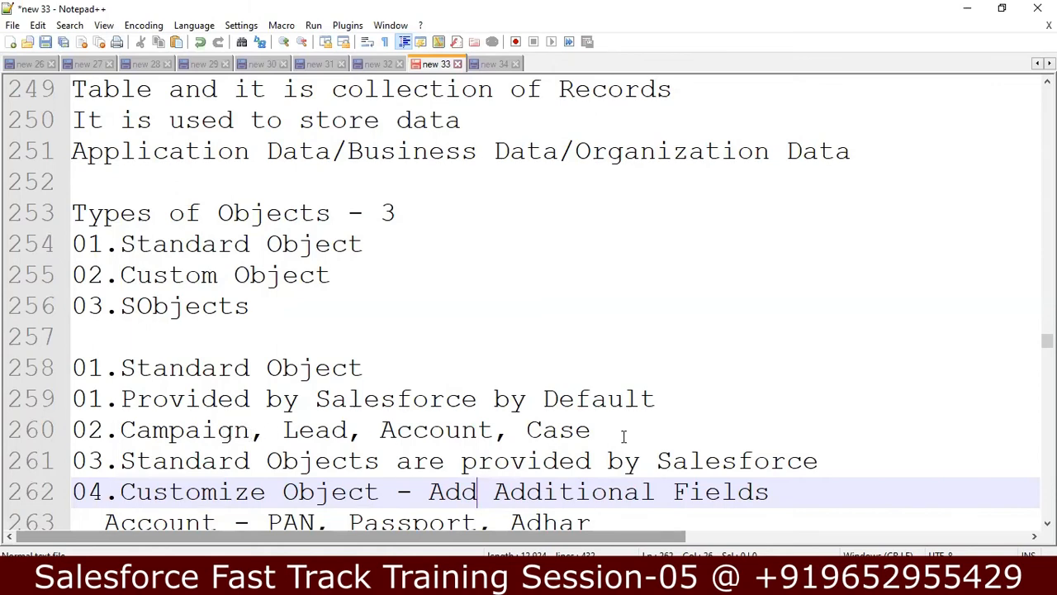
Step: Step through the standard object notes from line 260 to 265, then restore the Salesforce account page
click(650, 433)
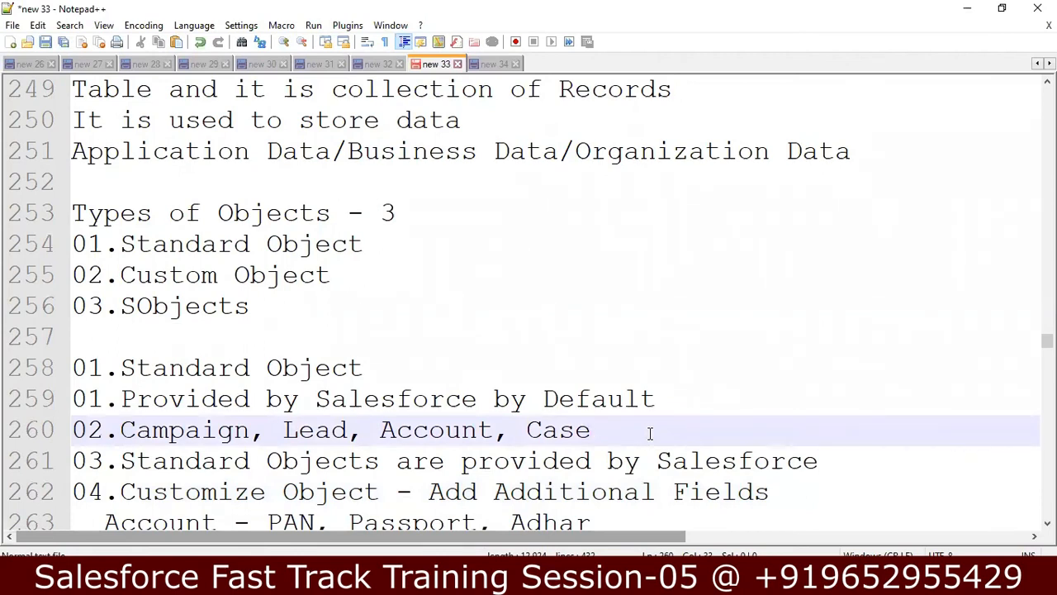
key(Down)
key(Down)
key(Down)
key(Down)
key(Down)
key(Down)
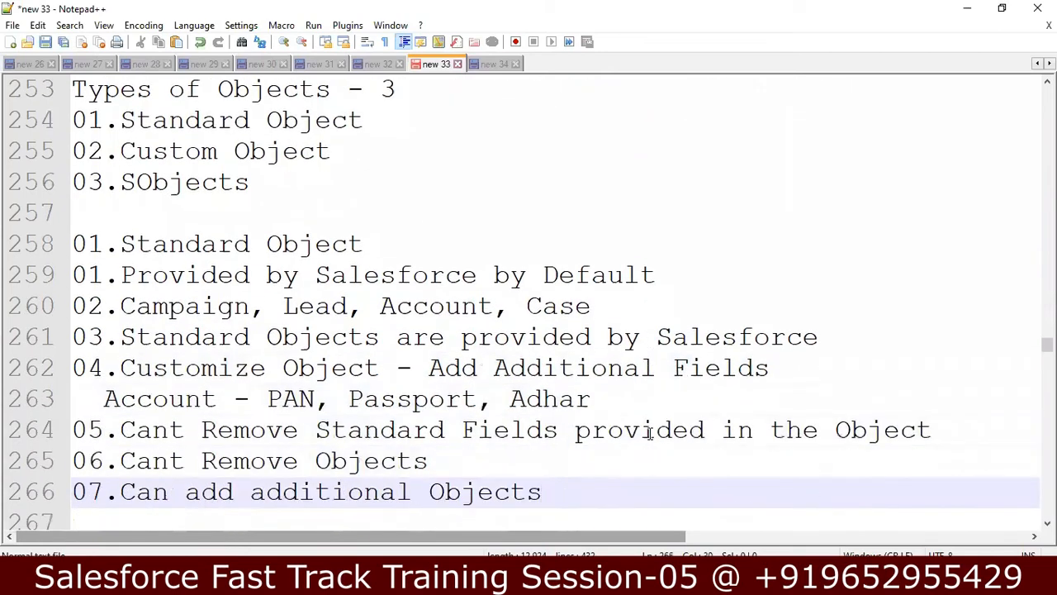
click(518, 579)
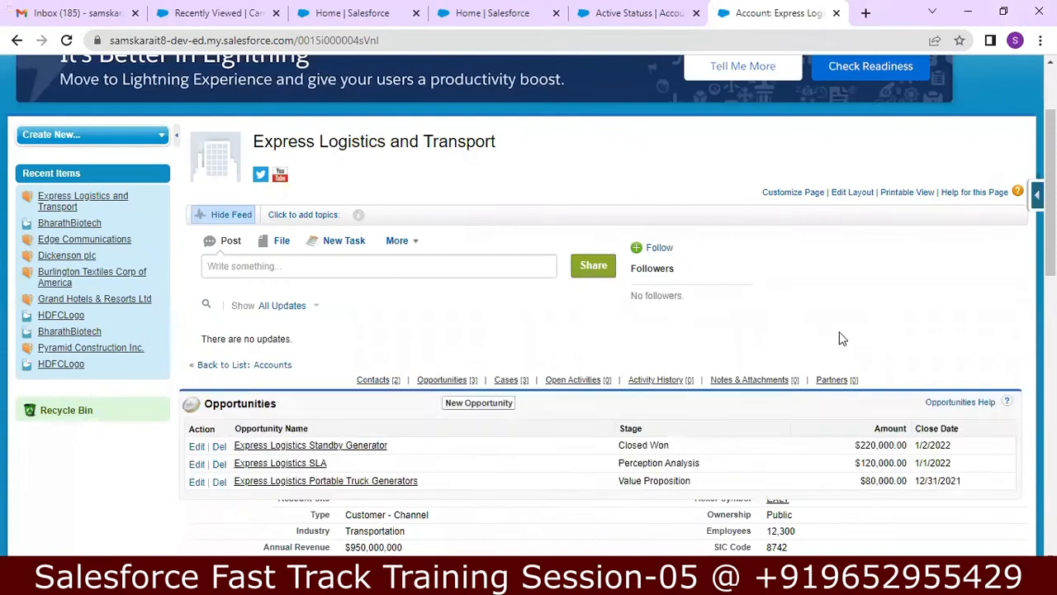
Step: Switch the Express Logistics account page to Lightning Experience, then return to the Notepad++ object notes
scroll(529, 305, down, 3)
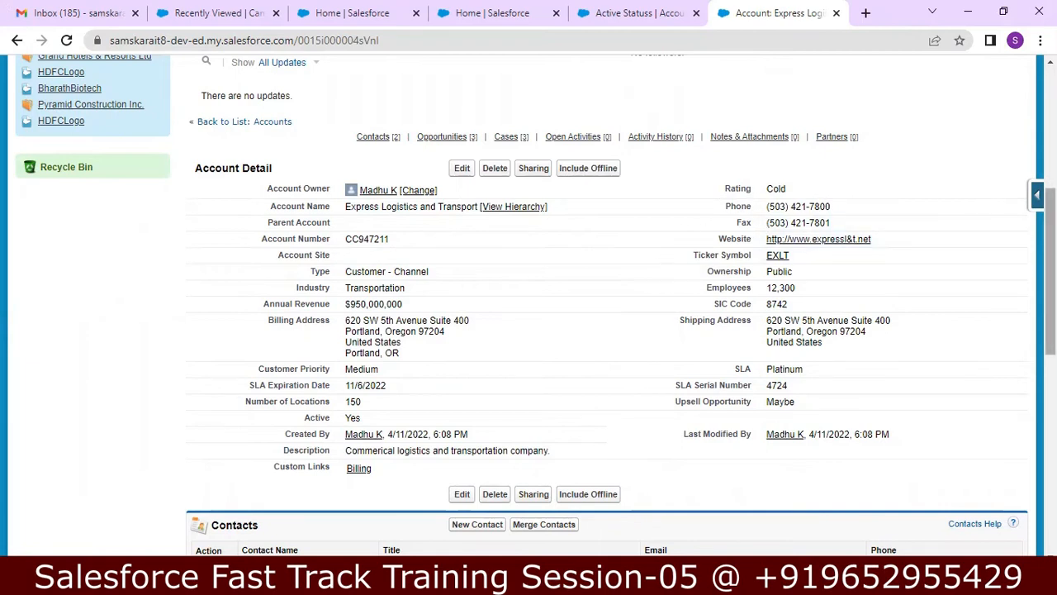
scroll(1049, 248, up, 4)
scroll(1041, 165, up, 1)
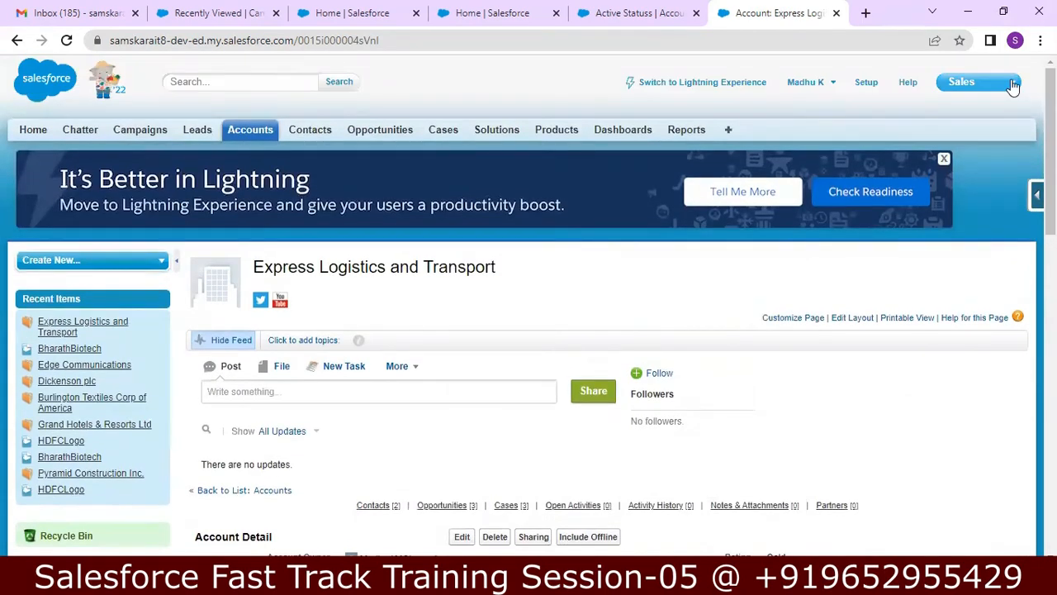
click(732, 83)
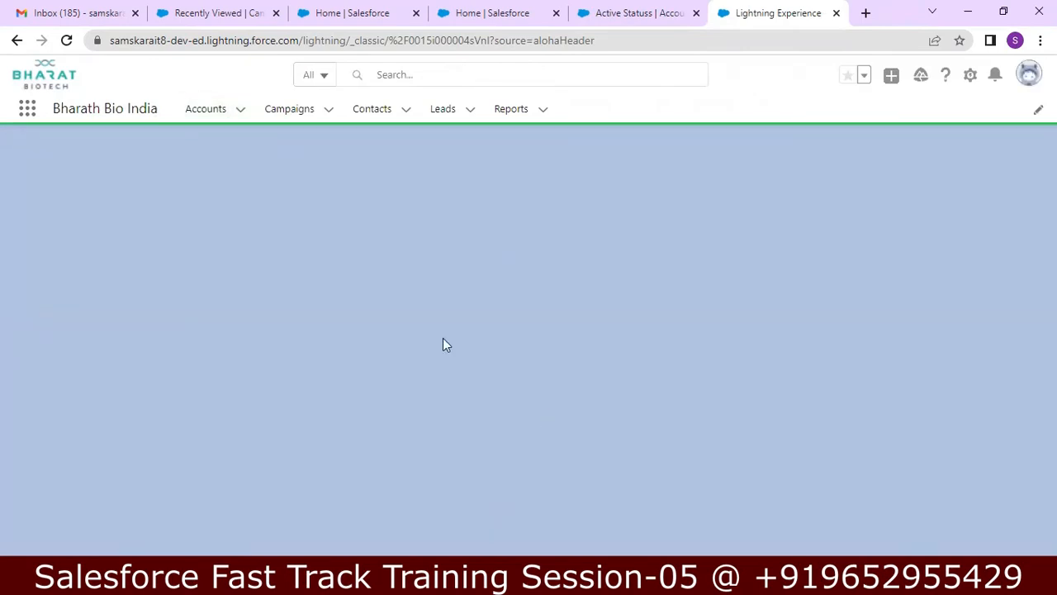
key(alt+Tab)
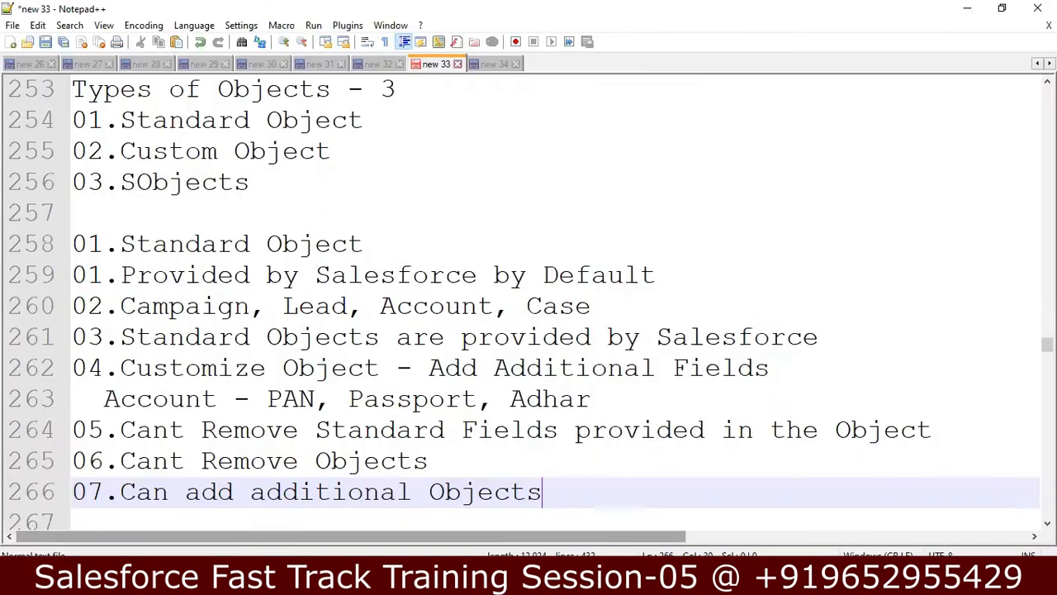
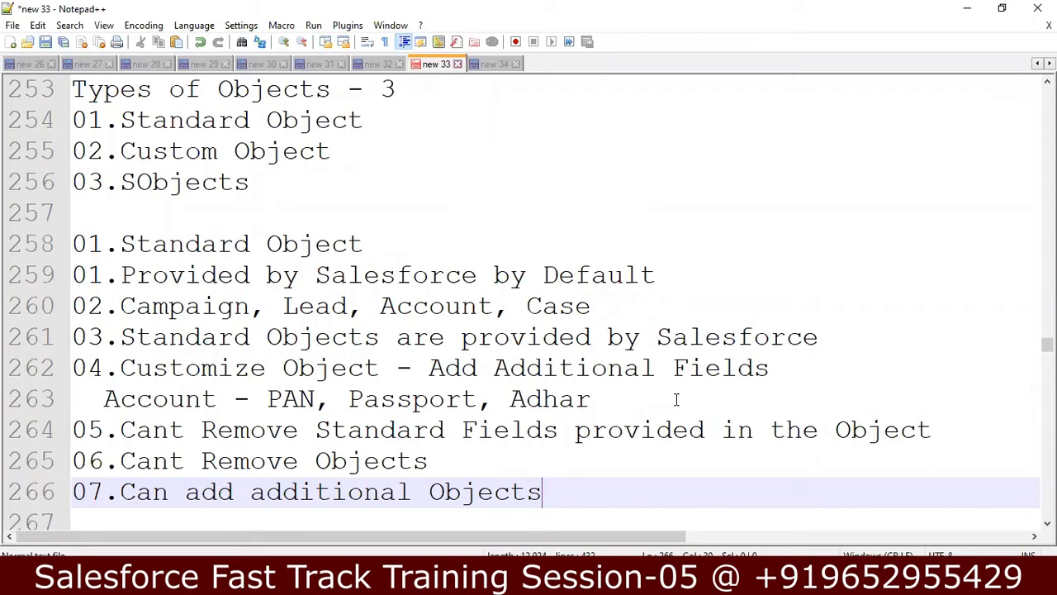
Step: Move through the standard fields, can't-remove and can-add-objects lines to the '02.Custom Object' heading
click(944, 423)
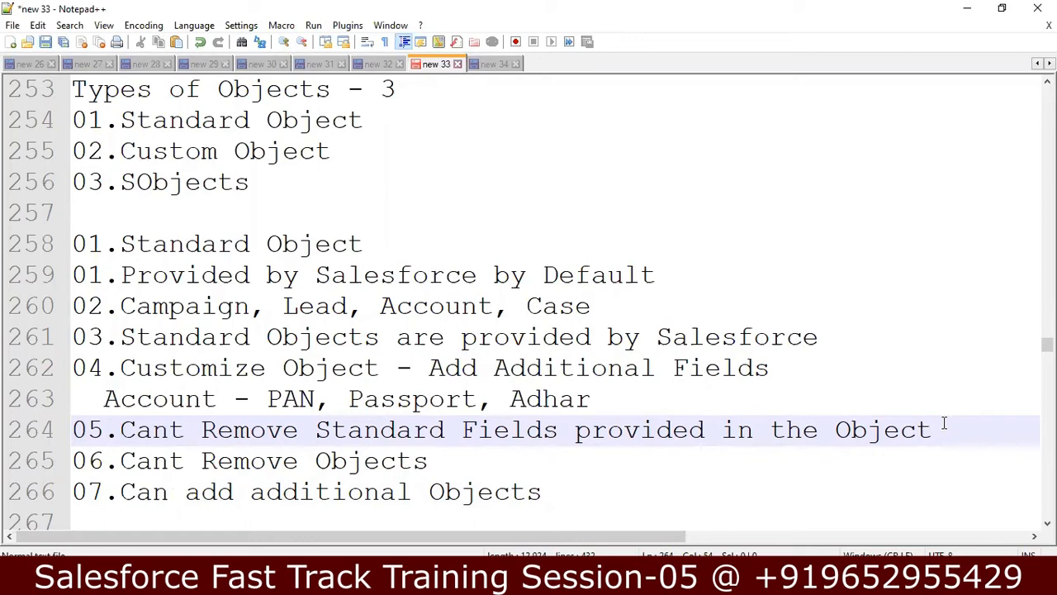
click(539, 460)
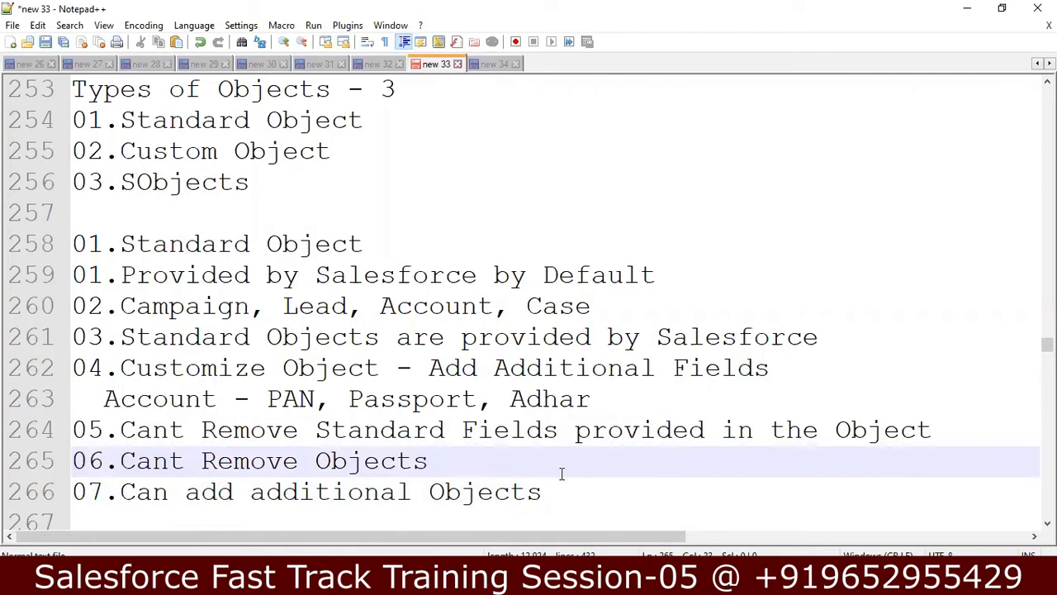
click(561, 475)
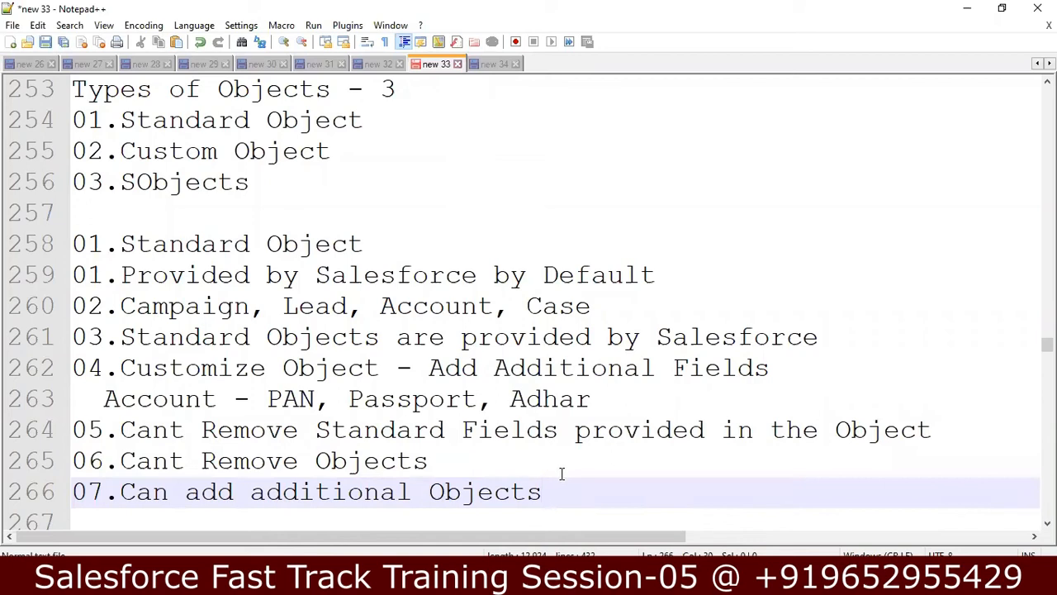
key(Down)
key(Down)
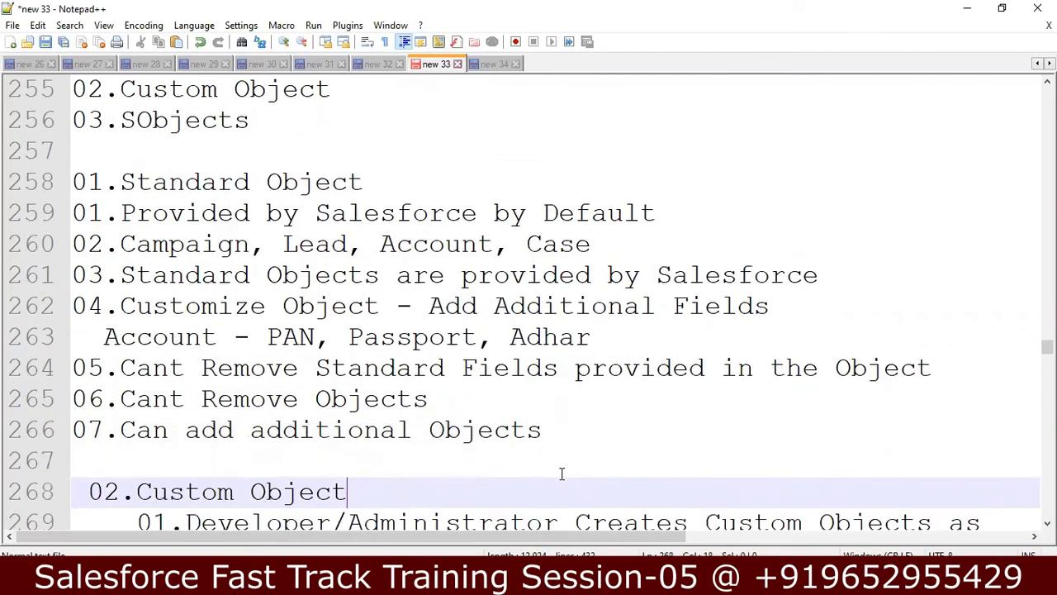
Step: Step down through the first Custom Object point and the __C suffix line to the Branch__C example
key(Down)
key(Down)
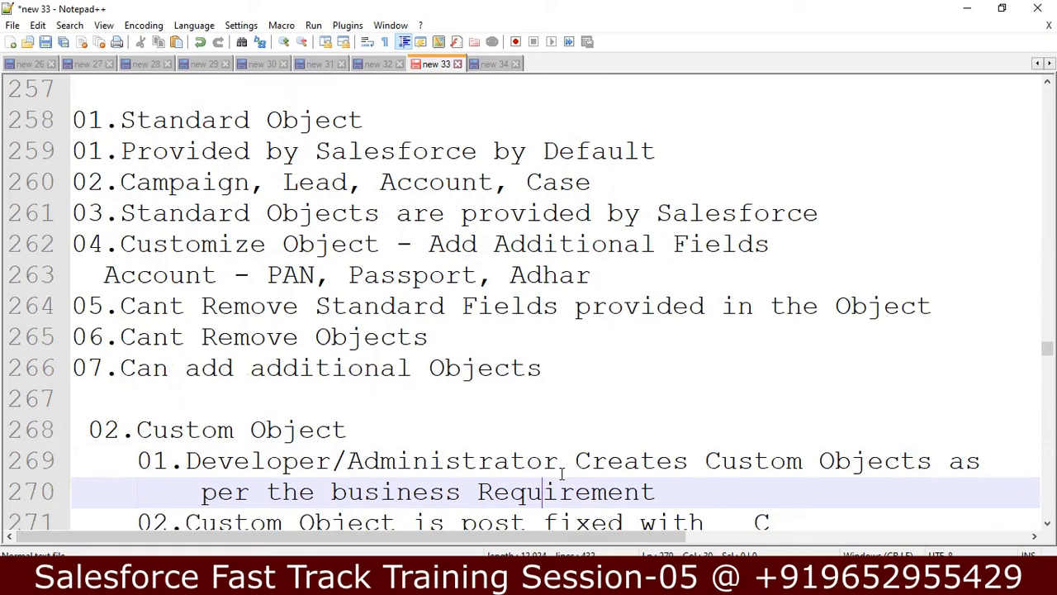
key(Down)
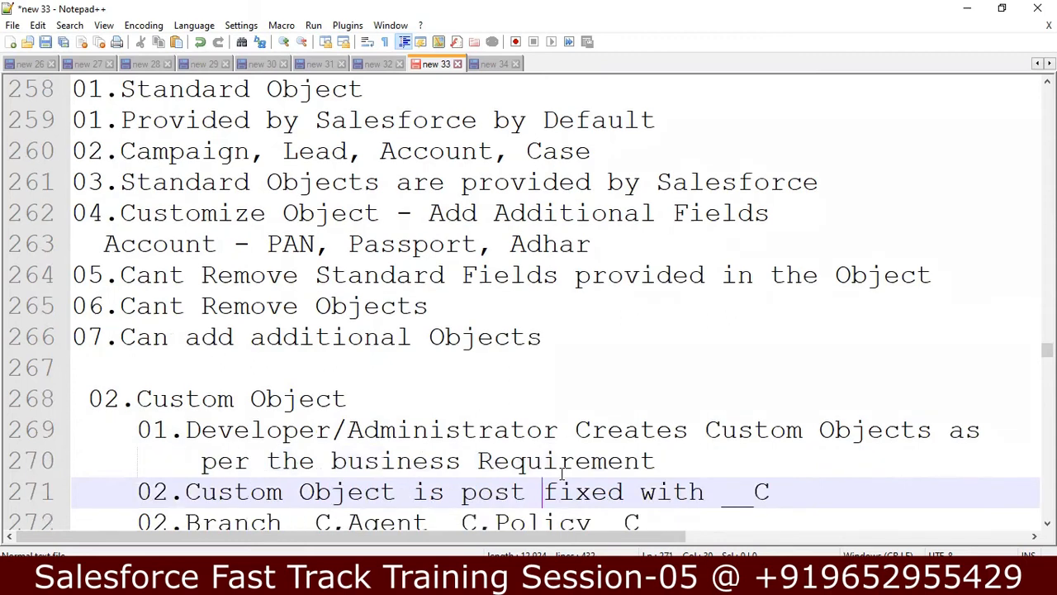
key(Down)
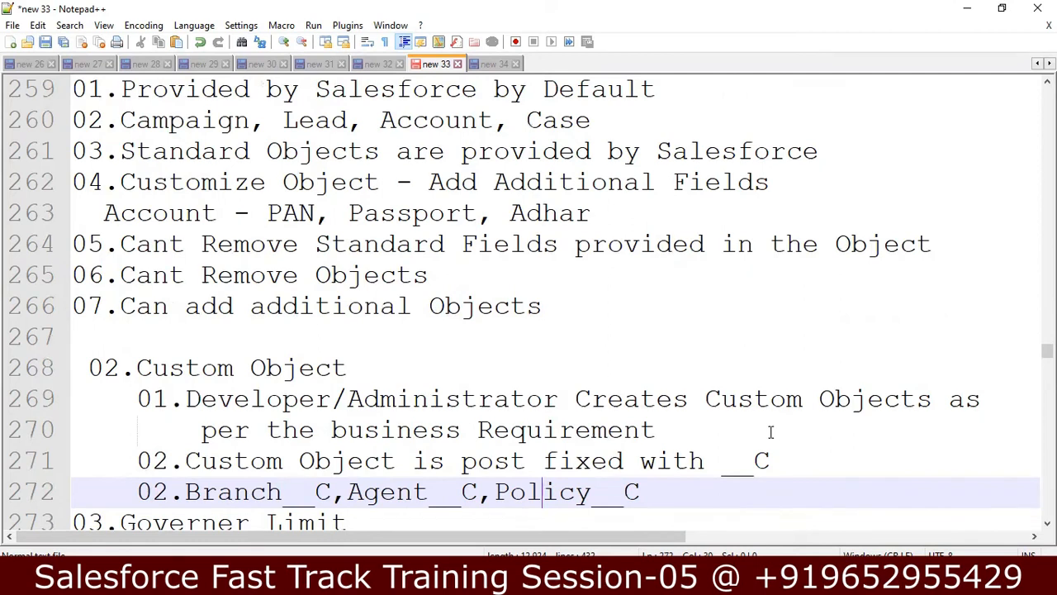
Step: Highlight the final C of the __C suffix, then revisit the Branch__C, Agent__C and Policy__C examples
click(792, 446)
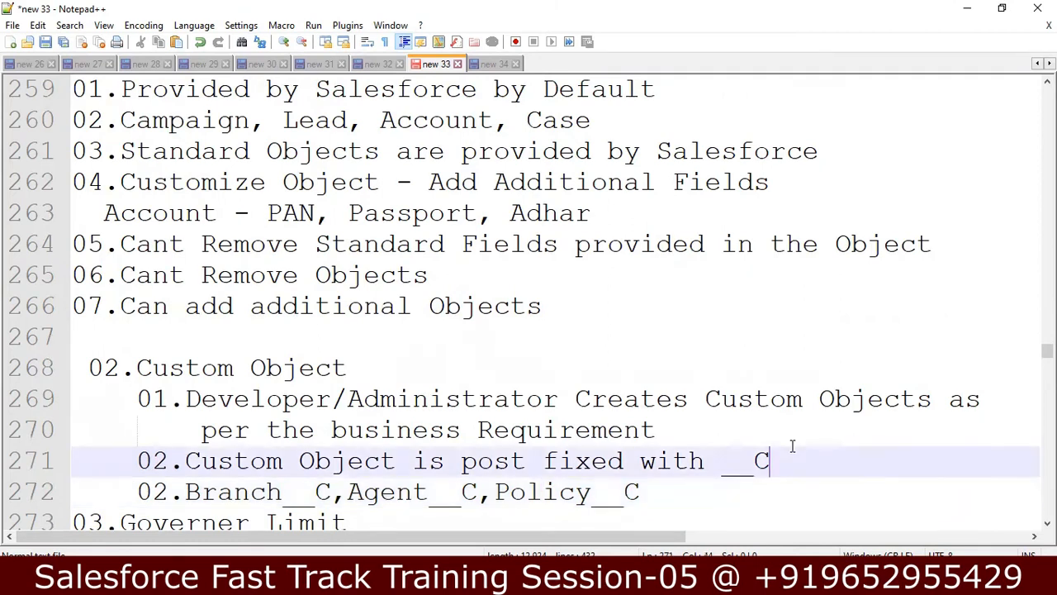
key(shift+Left)
key(shift+Left)
key(shift+Left)
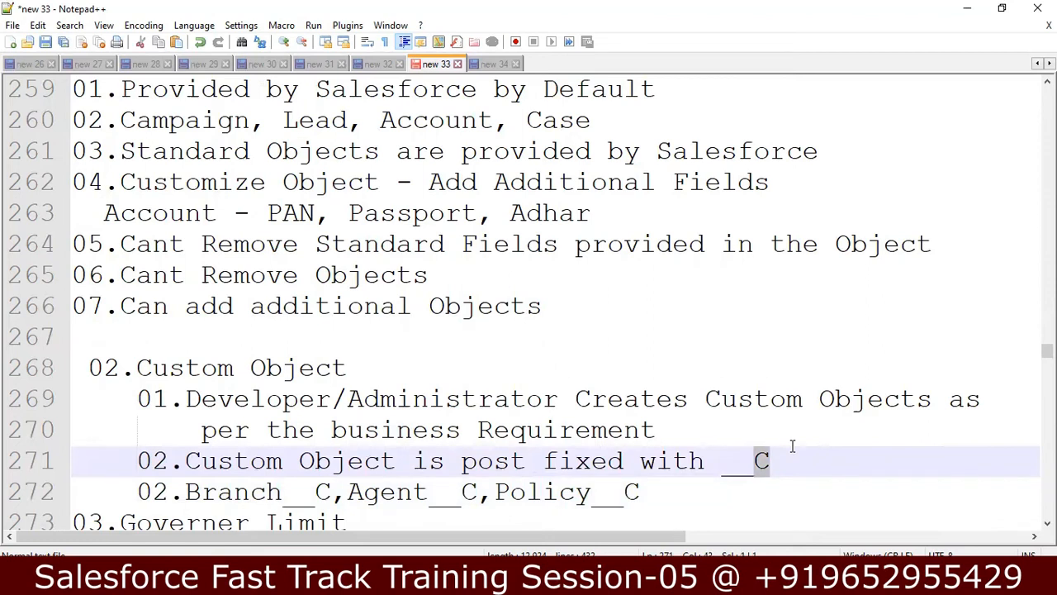
key(Right)
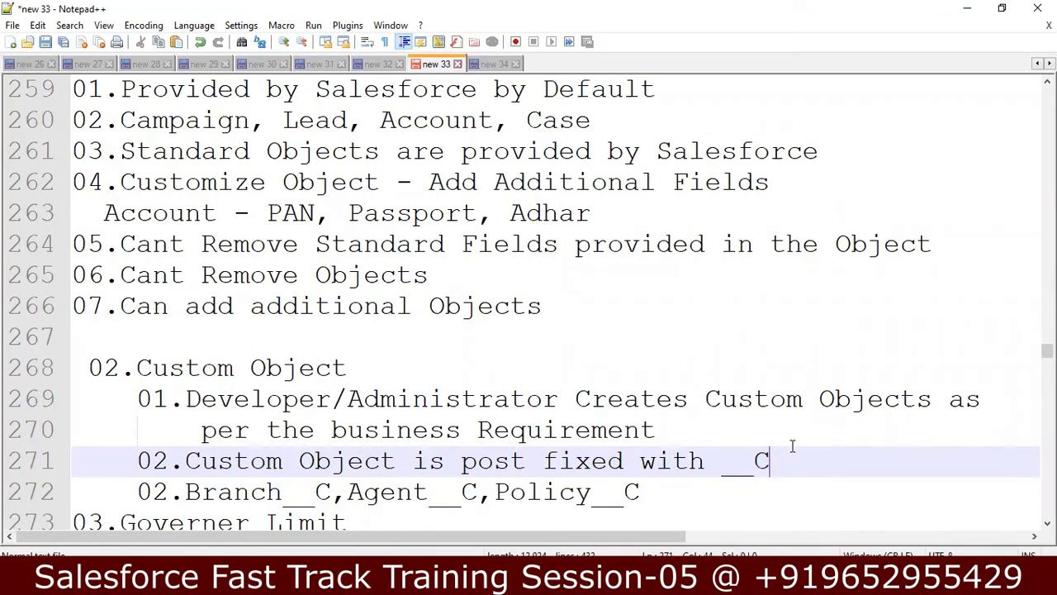
key(Down)
key(Down)
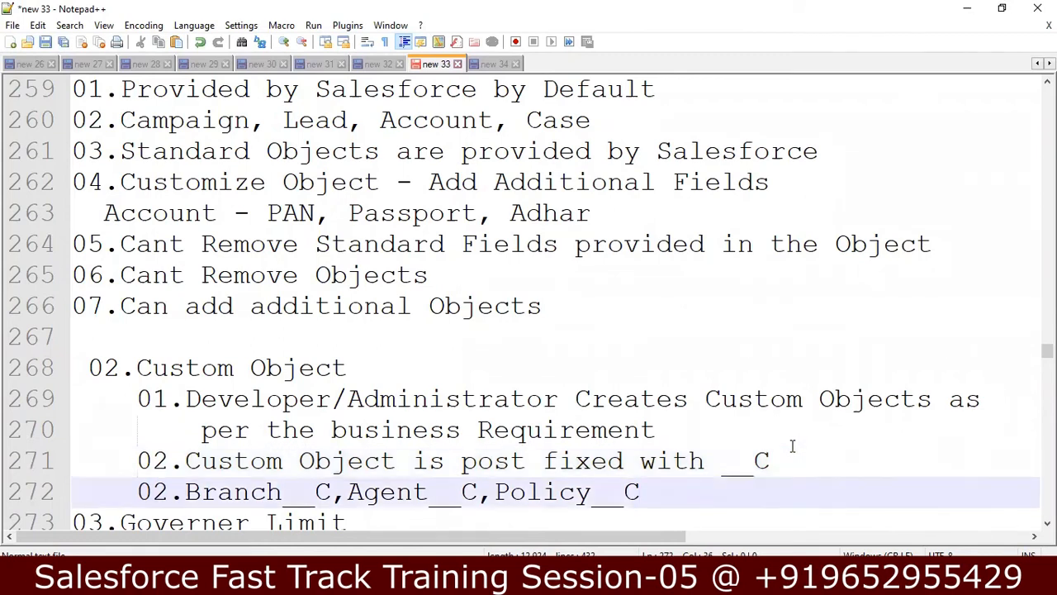
key(Down)
key(Up)
key(Up)
key(Left)
key(Left)
key(Left)
key(Left)
key(Left)
key(Left)
key(Left)
key(Left)
key(Left)
key(Left)
key(Left)
key(Left)
key(Left)
key(Left)
key(Left)
key(Left)
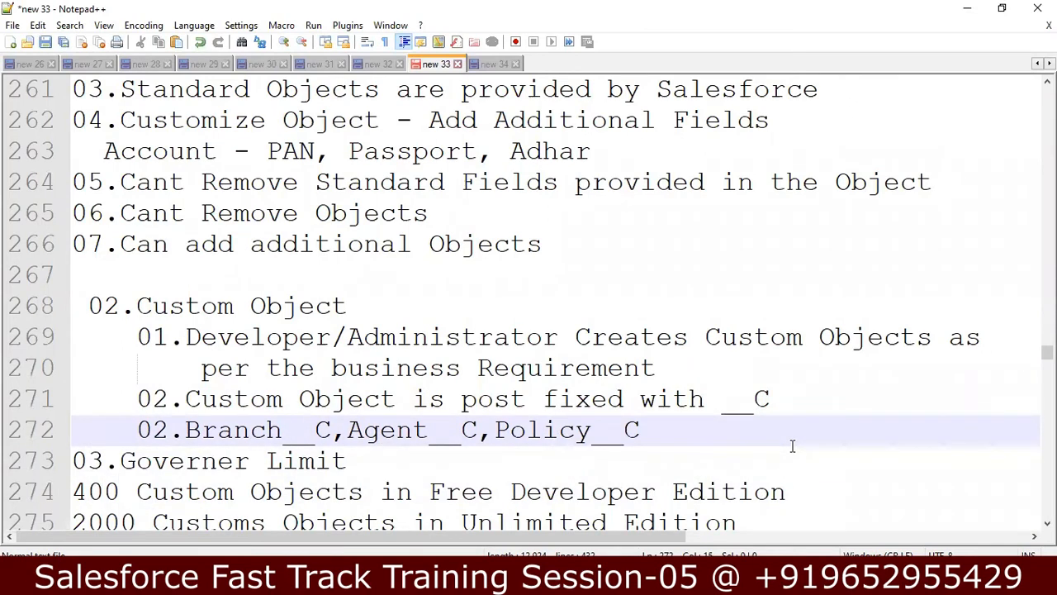
Step: Review the Governer Limit lines giving Developer and Unlimited Edition custom-object counts (400, 2000)
key(Right)
key(Right)
key(Right)
key(Right)
key(Right)
key(Right)
key(Down)
key(Down)
key(Down)
key(Down)
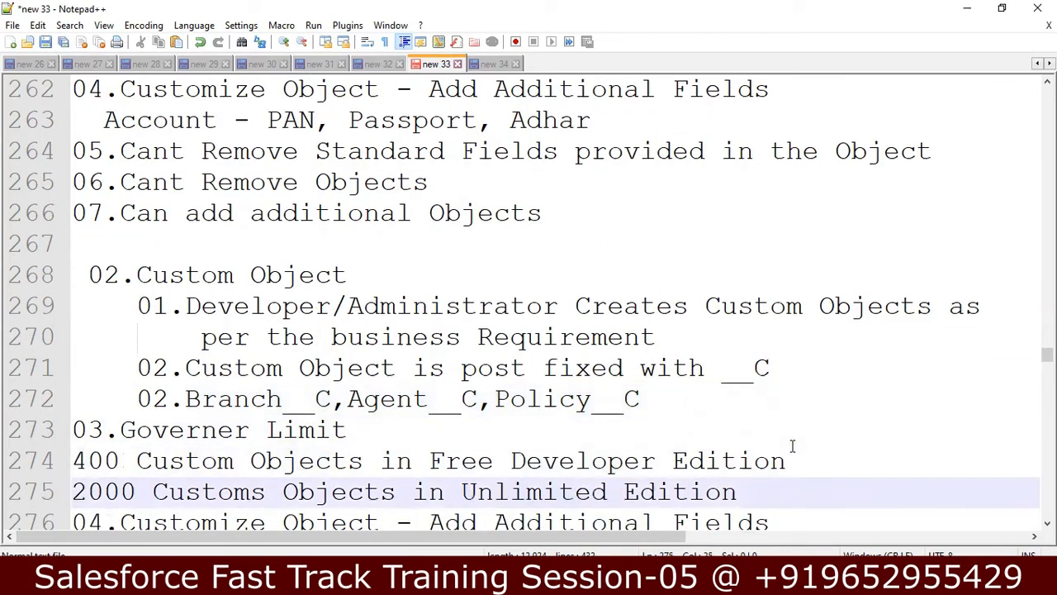
key(Down)
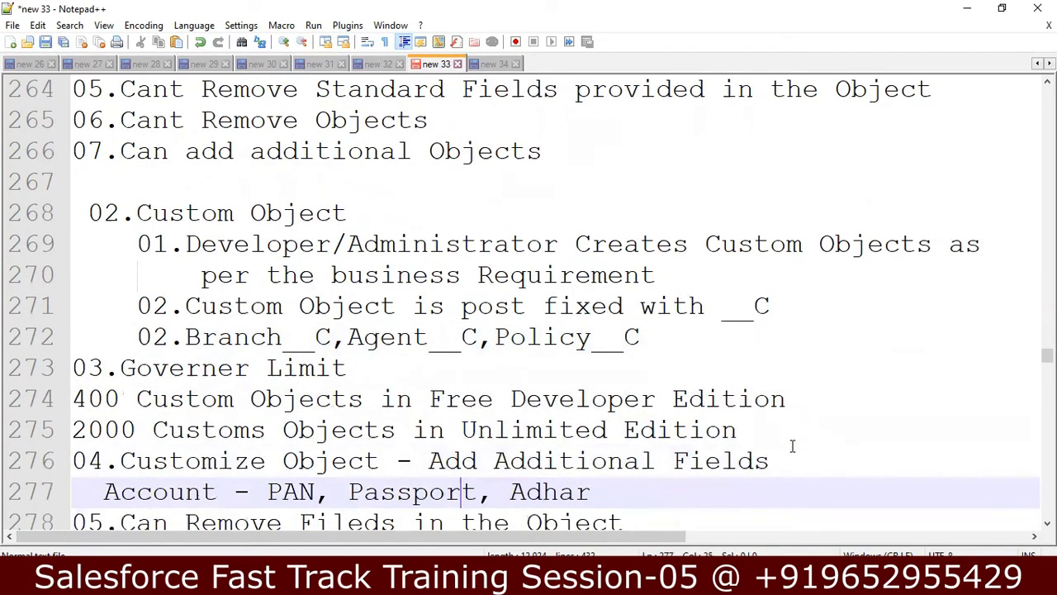
key(Up)
key(Up)
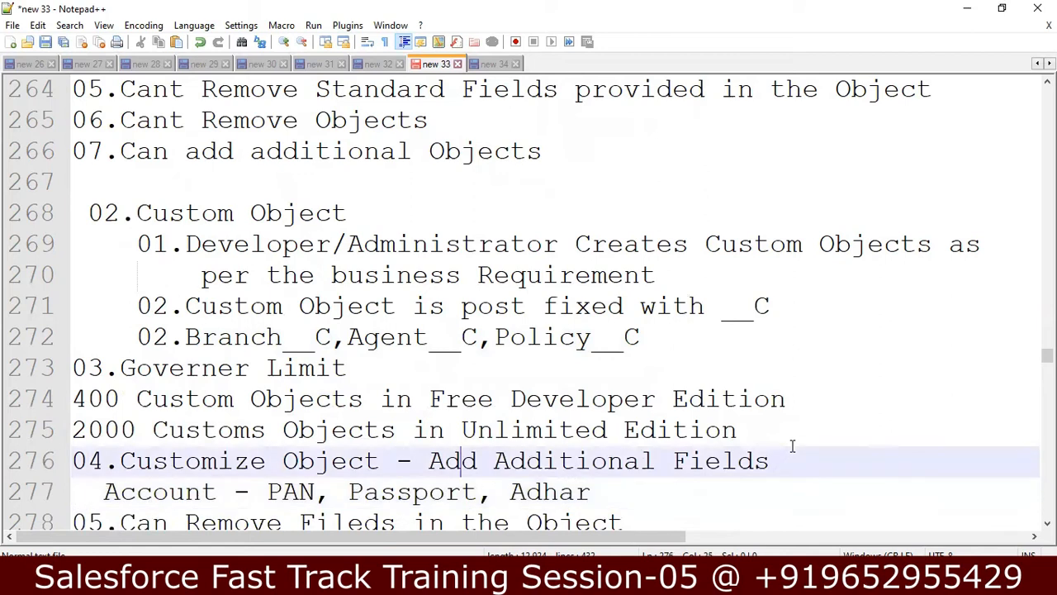
key(Up)
key(Right)
key(Right)
key(Right)
key(Right)
key(Right)
key(Right)
key(Right)
key(Right)
key(Right)
key(Right)
key(Right)
key(Right)
key(Right)
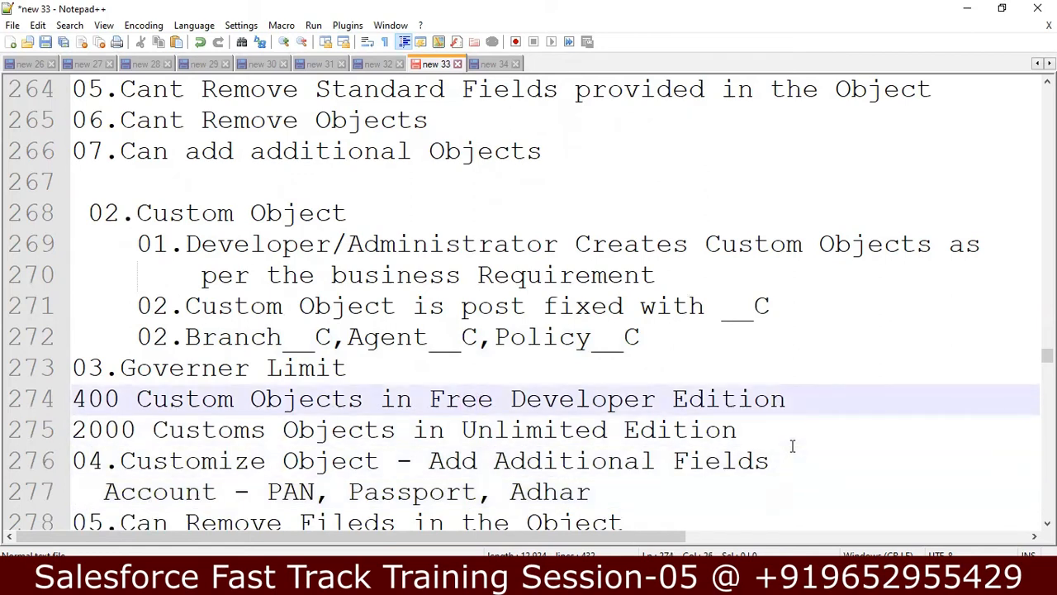
key(Right)
key(Right)
key(Right)
key(Right)
key(Right)
key(Right)
key(Down)
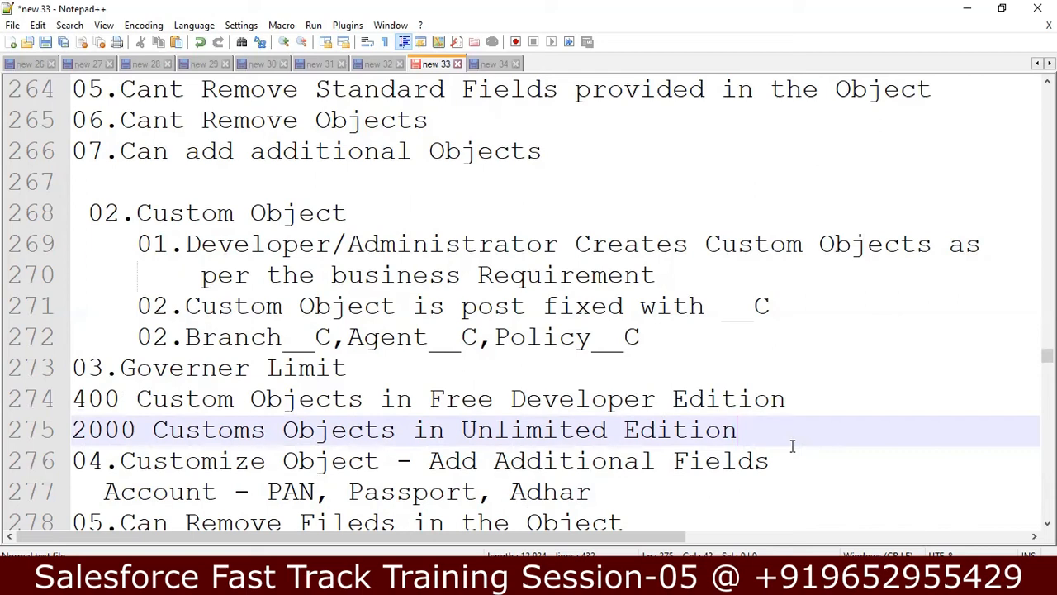
Step: Go over points 04–07 on customizing objects and removing fields and created objects
key(Down)
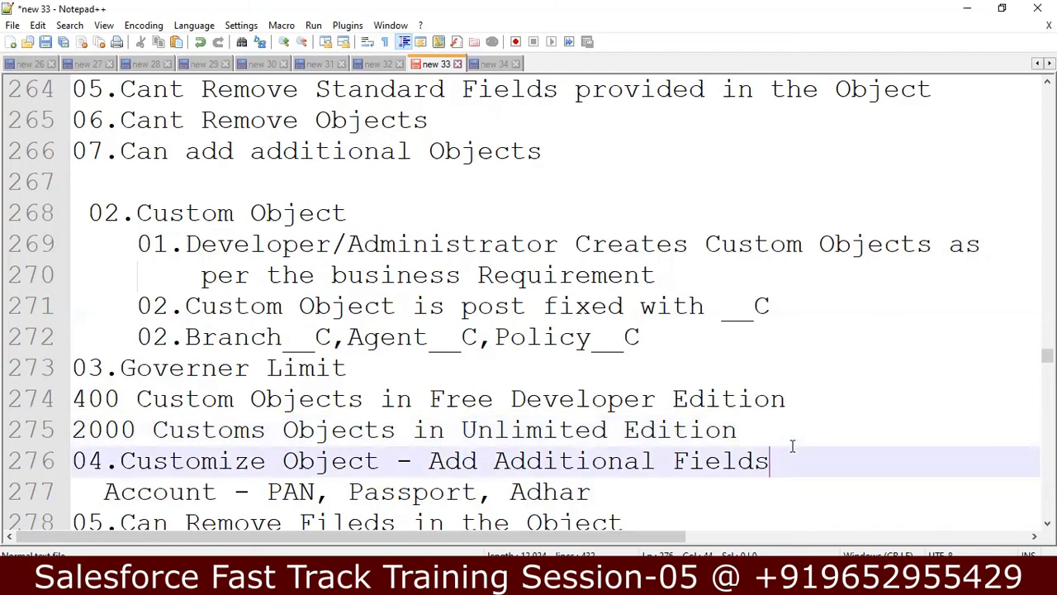
key(Down)
key(Down)
key(Down)
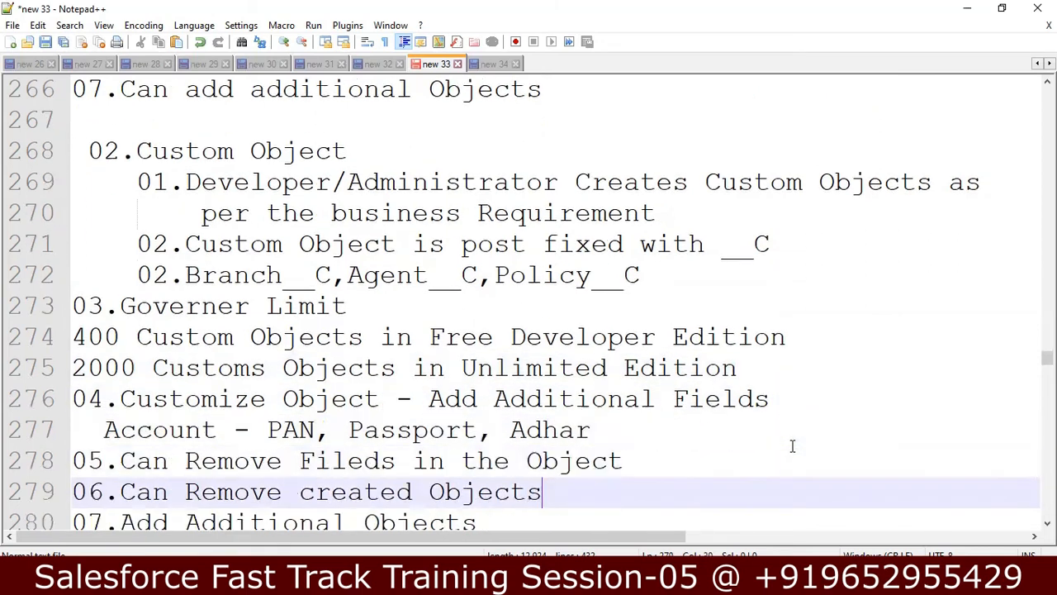
key(Up)
key(Up)
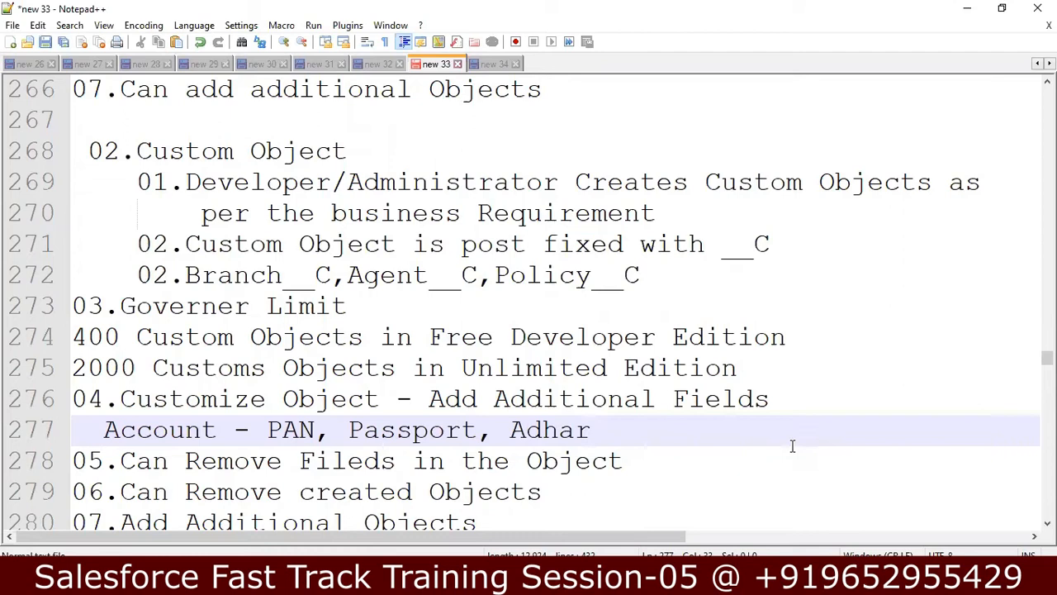
click(792, 446)
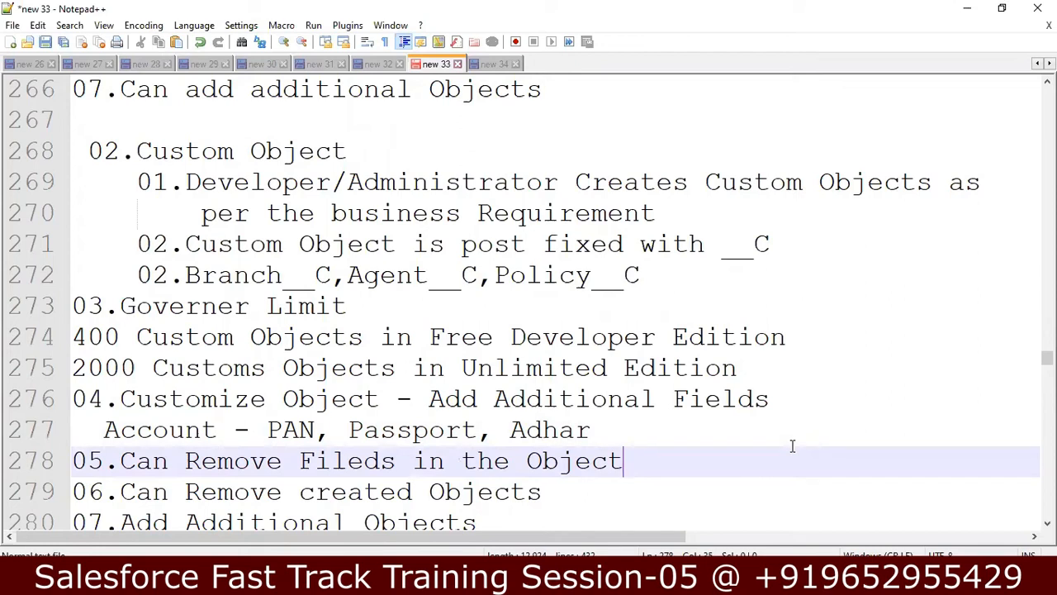
key(Down)
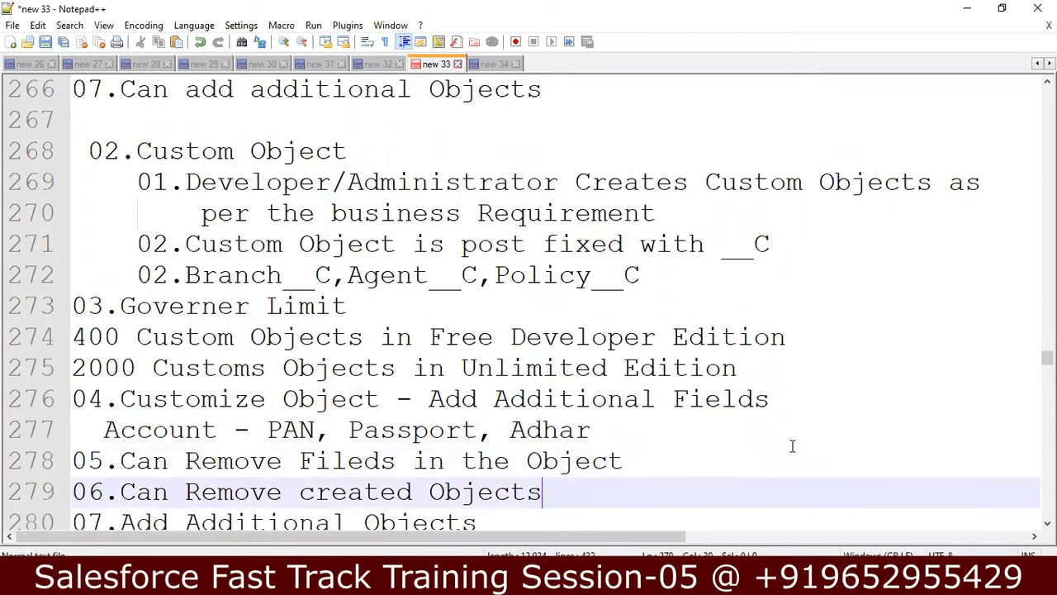
key(Down)
key(Down)
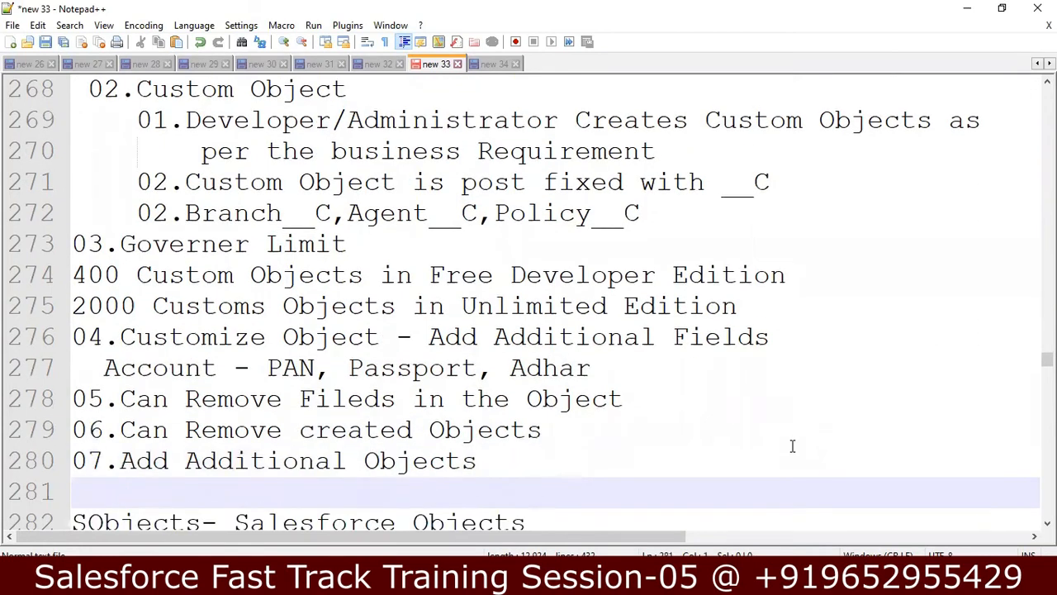
Step: Read the SObjects definition and the three ways to see objects, including Schema Builder, then return to Salesforce
key(Down)
key(Down)
key(Down)
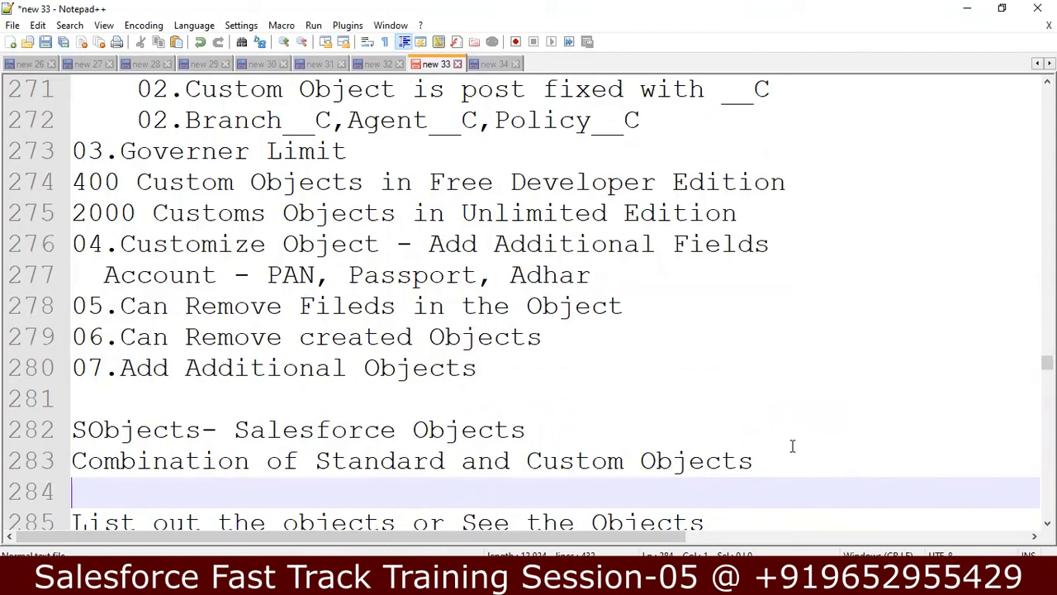
key(Down)
key(Down)
key(Down)
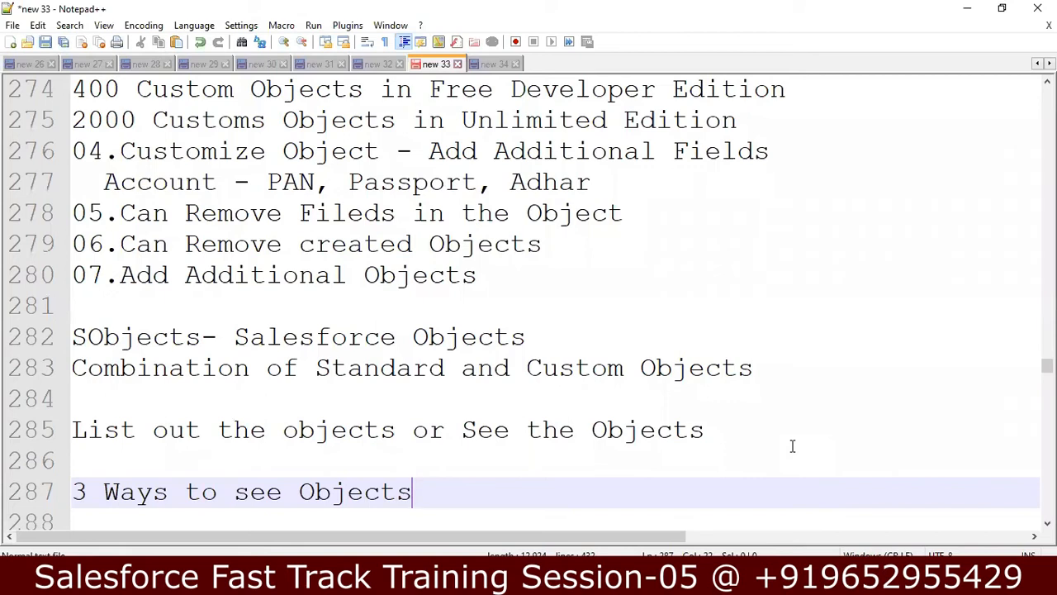
key(Down)
key(Down)
key(Down)
key(Down)
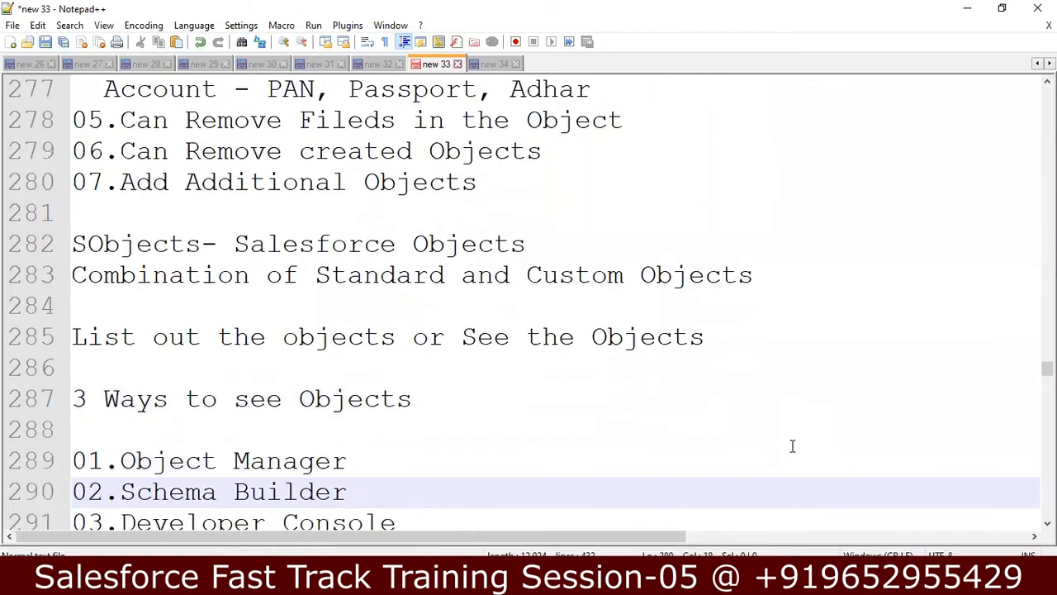
key(Up)
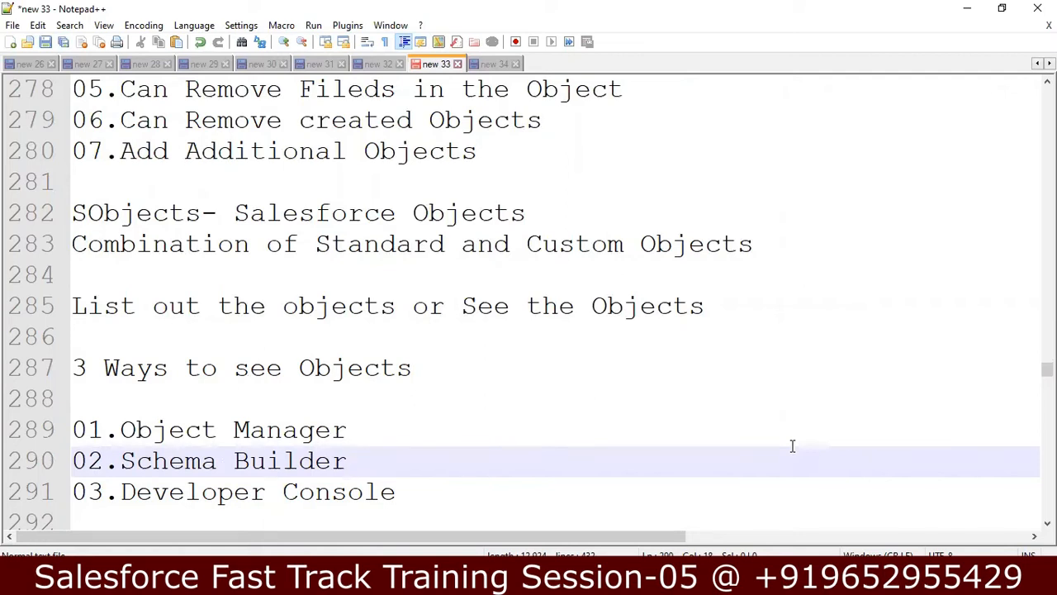
key(alt+Tab)
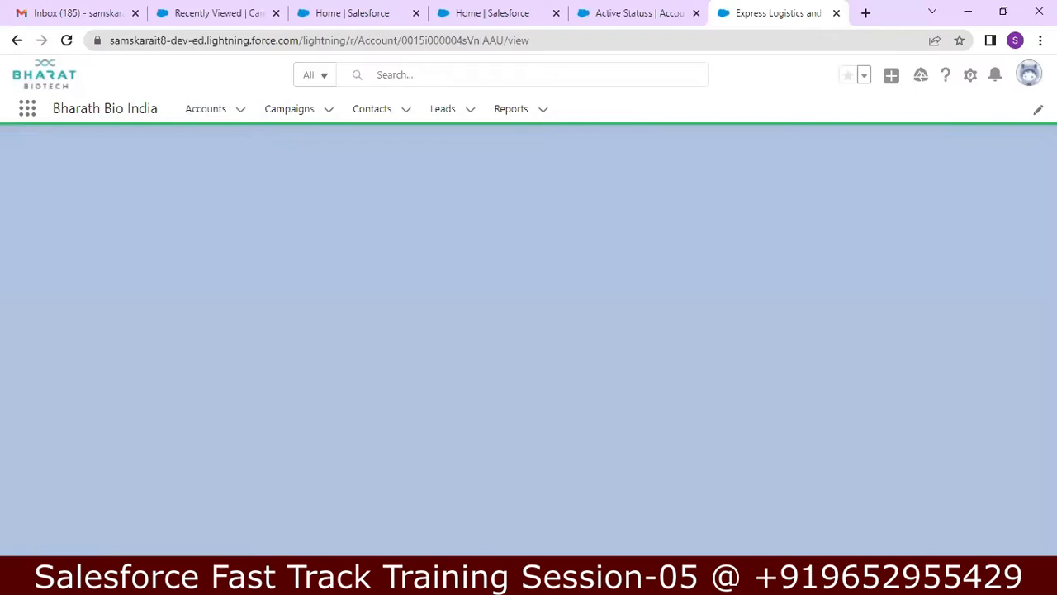
Step: Open Setup in a new tab and reach Object Manager through a Quick Find search for 'object'
click(957, 76)
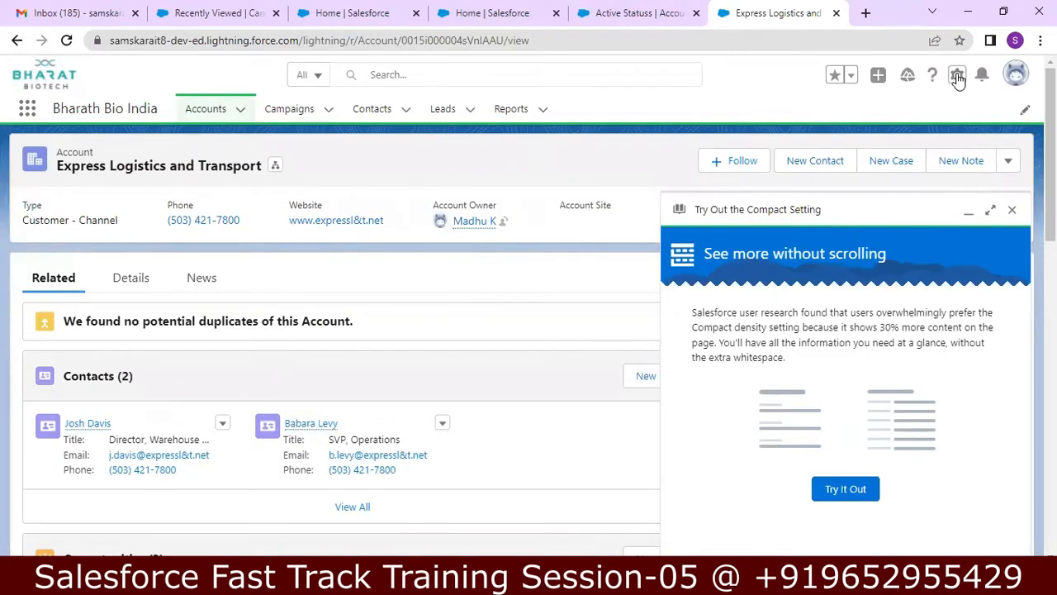
click(912, 125)
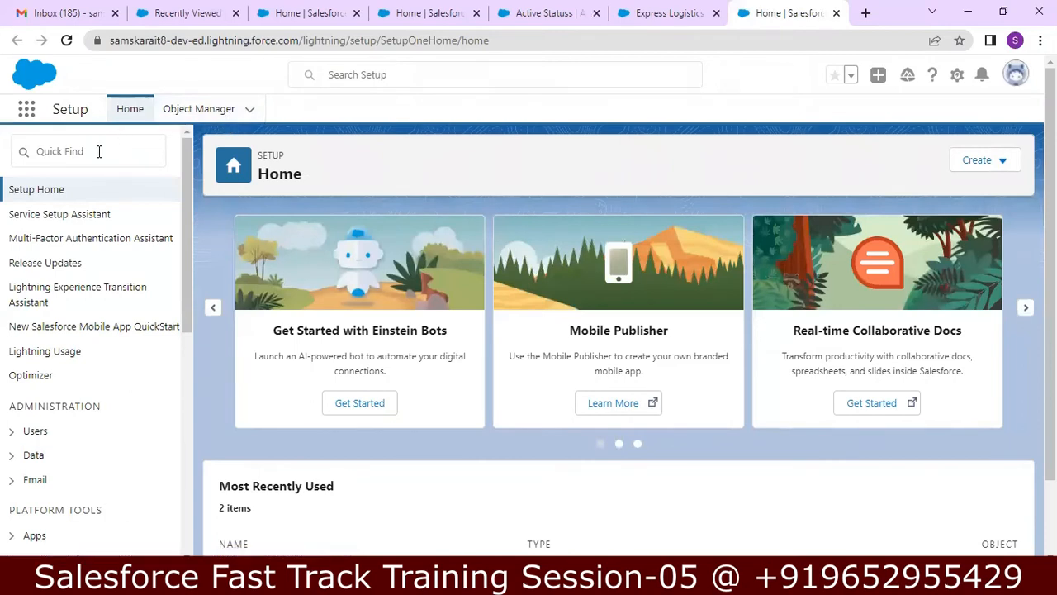
click(98, 151)
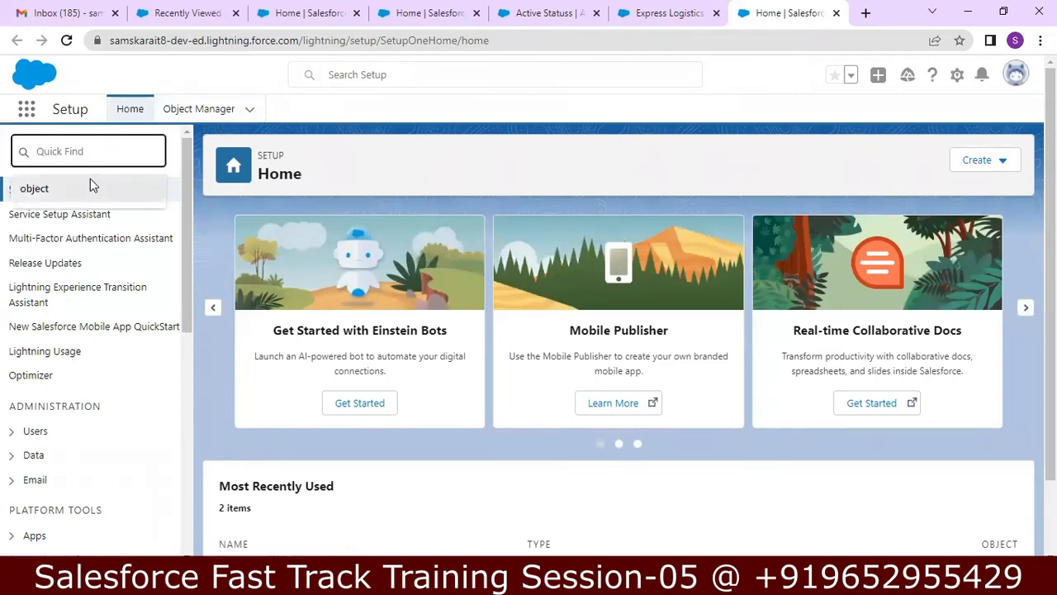
click(90, 188)
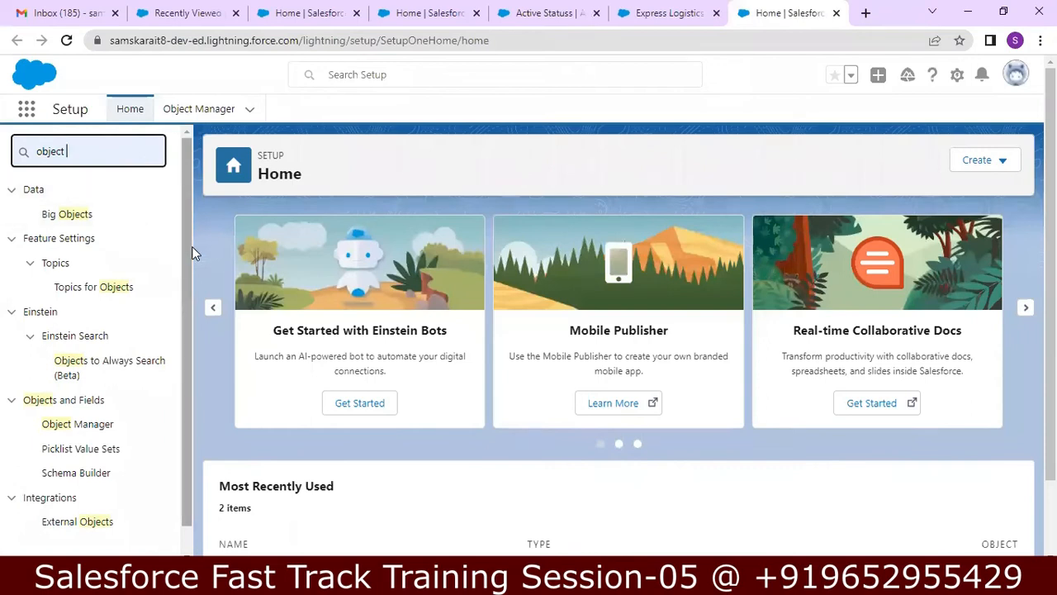
drag(111, 407, 105, 423)
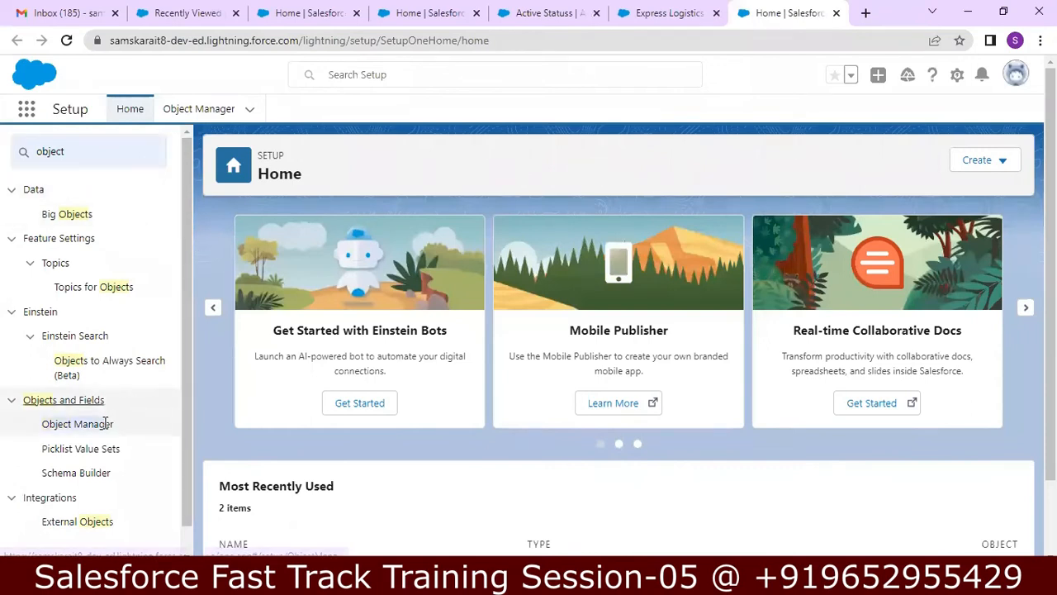
click(104, 424)
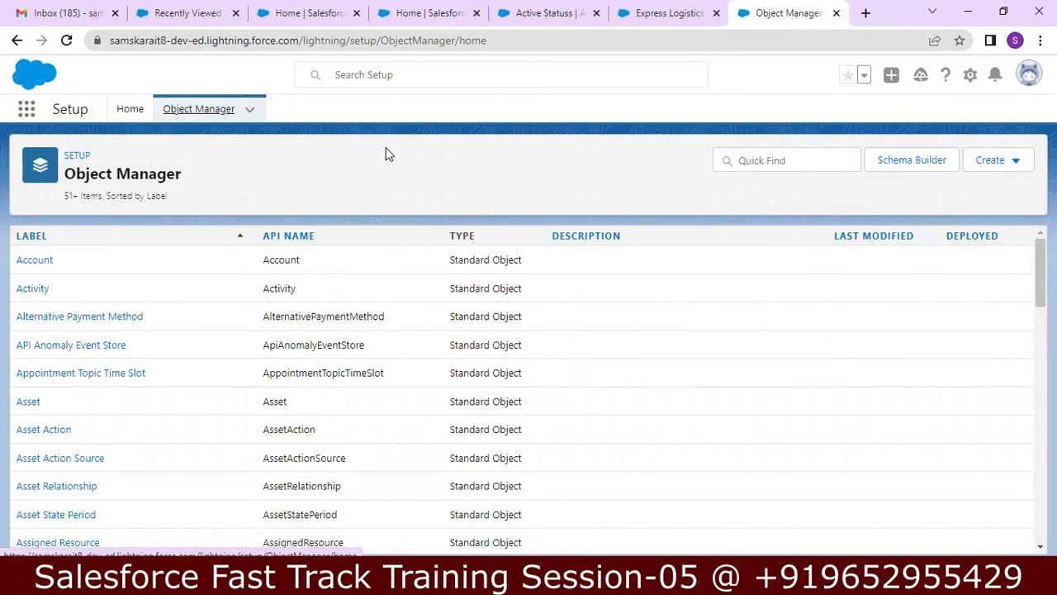
Step: Browse the Account object's Fields & Relationships list, then go back to Setup Home
click(48, 263)
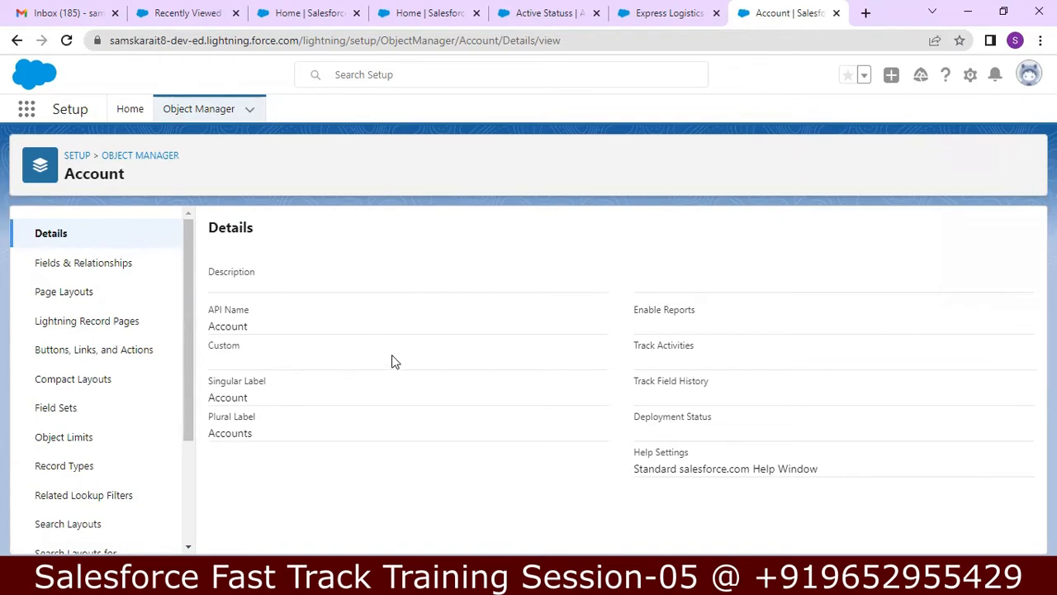
click(79, 266)
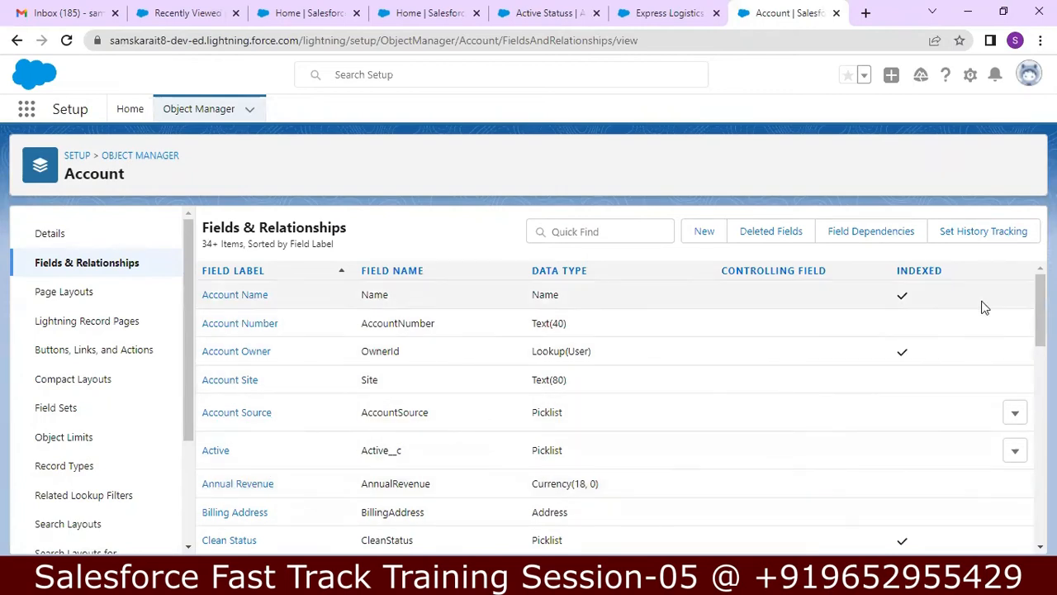
scroll(619, 404, down, 9)
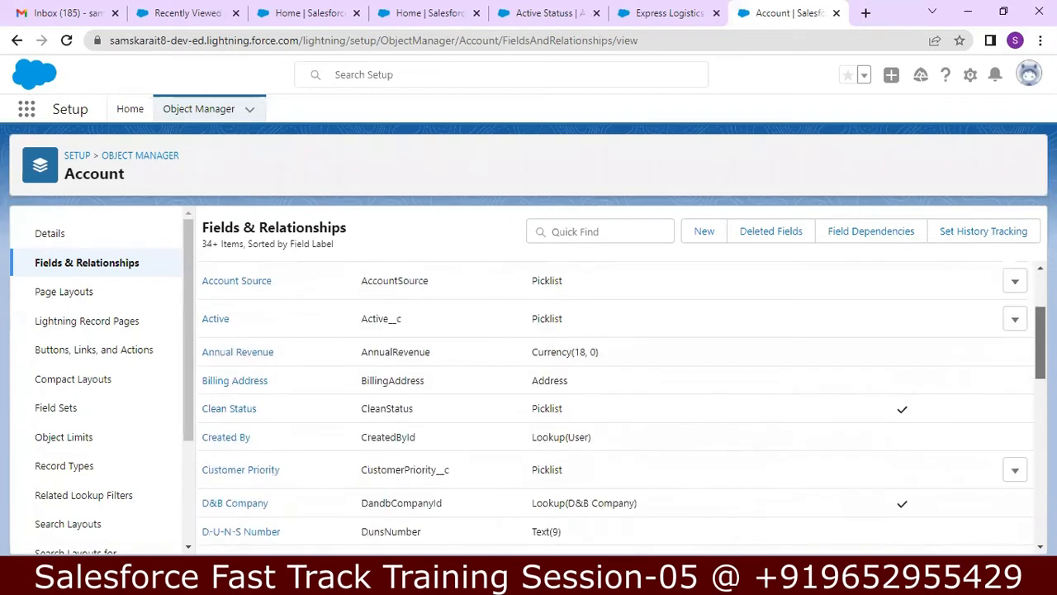
scroll(619, 405, down, 4)
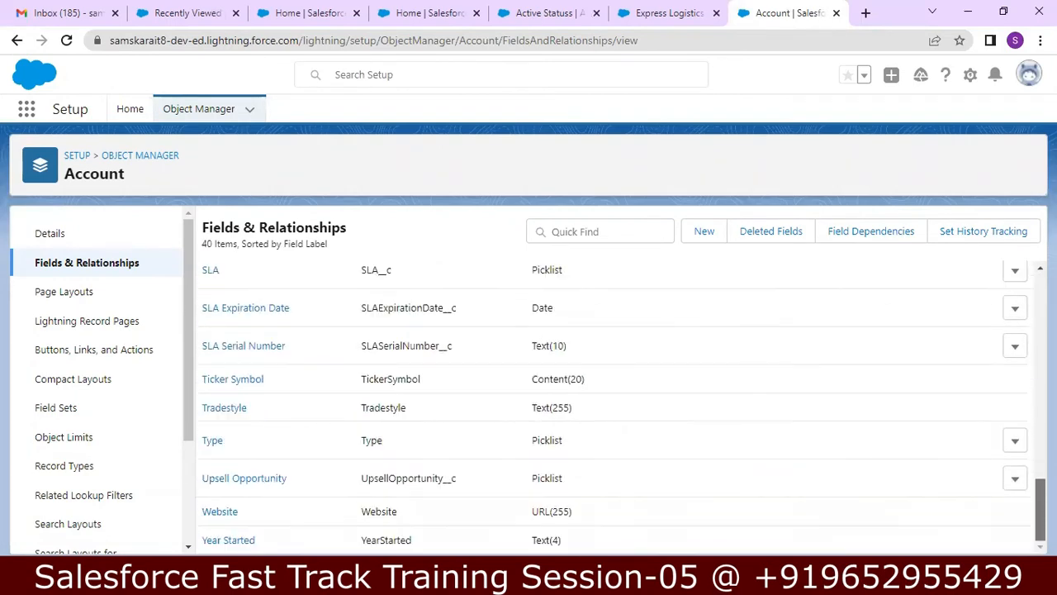
scroll(620, 405, up, 13)
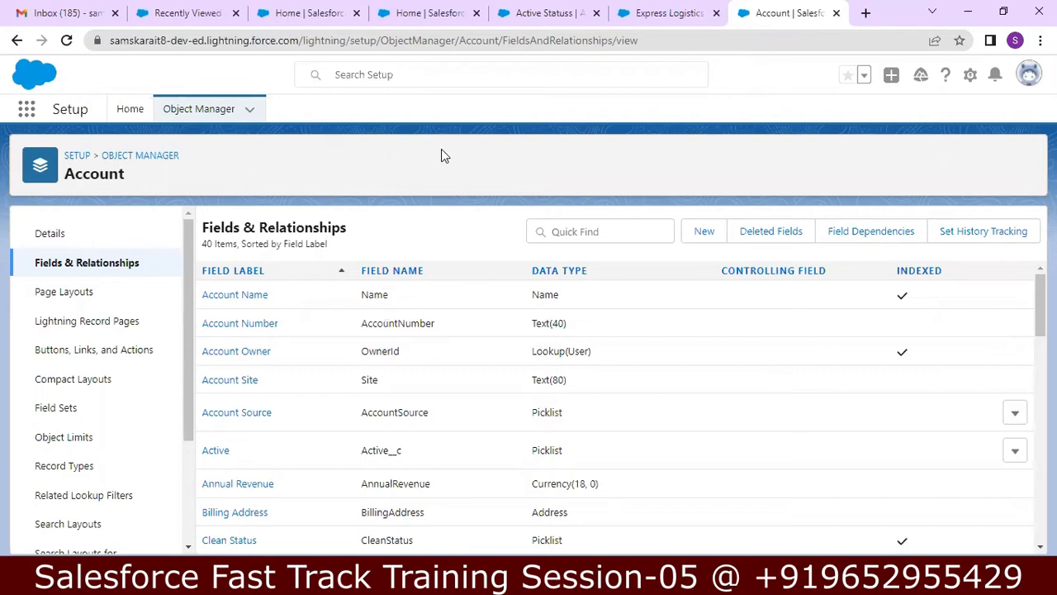
click(77, 156)
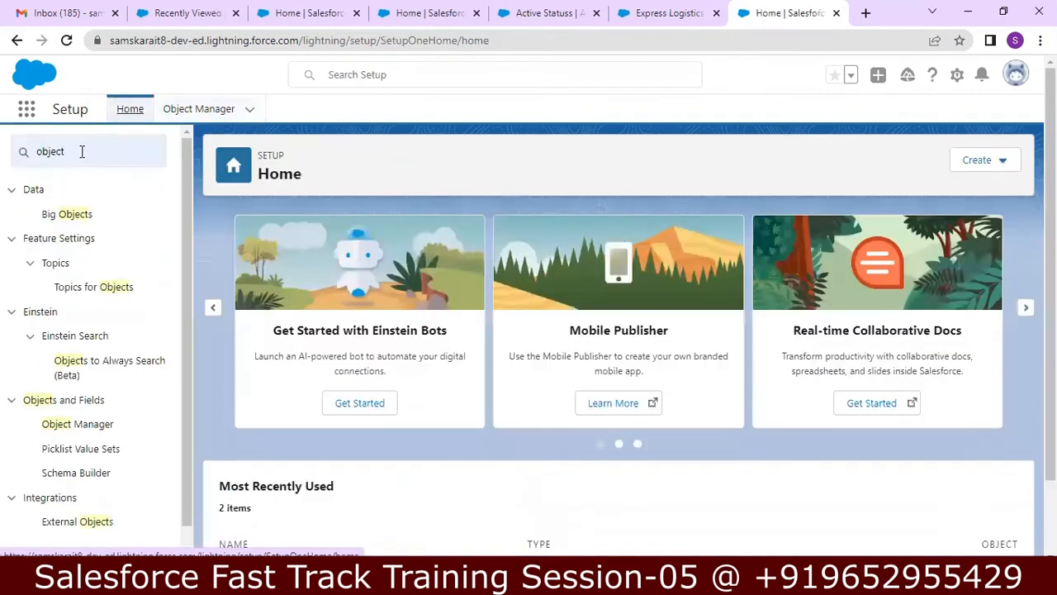
Step: Replace the Quick Find search with 'schem' to list only Schema Settings and Schema Builder
click(96, 158)
key(ctrl+a)
key(BackSpace)
text(dv)
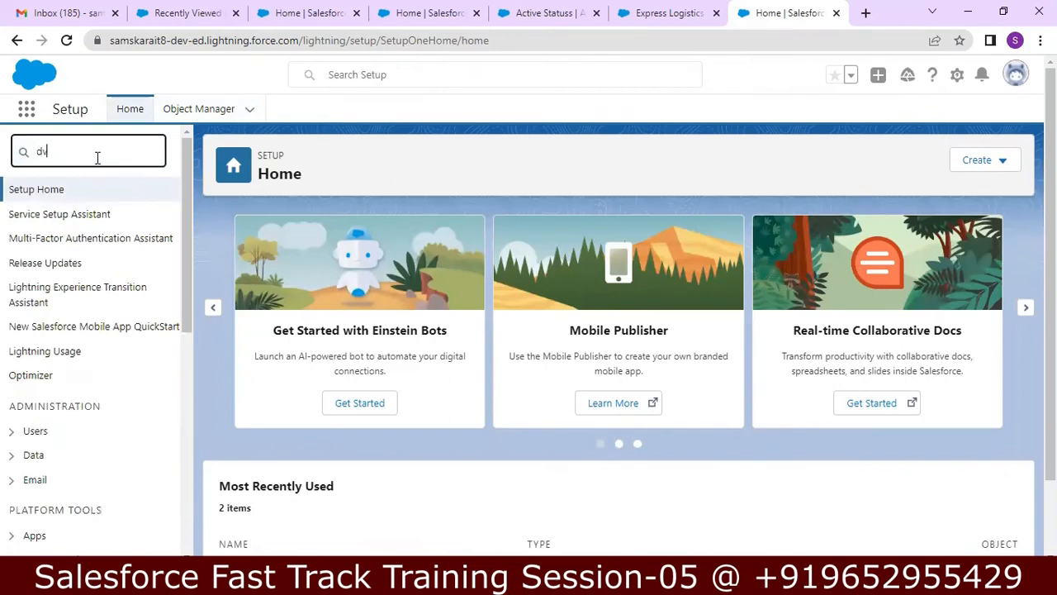
key(BackSpace)
key(BackSpace)
text(schem)
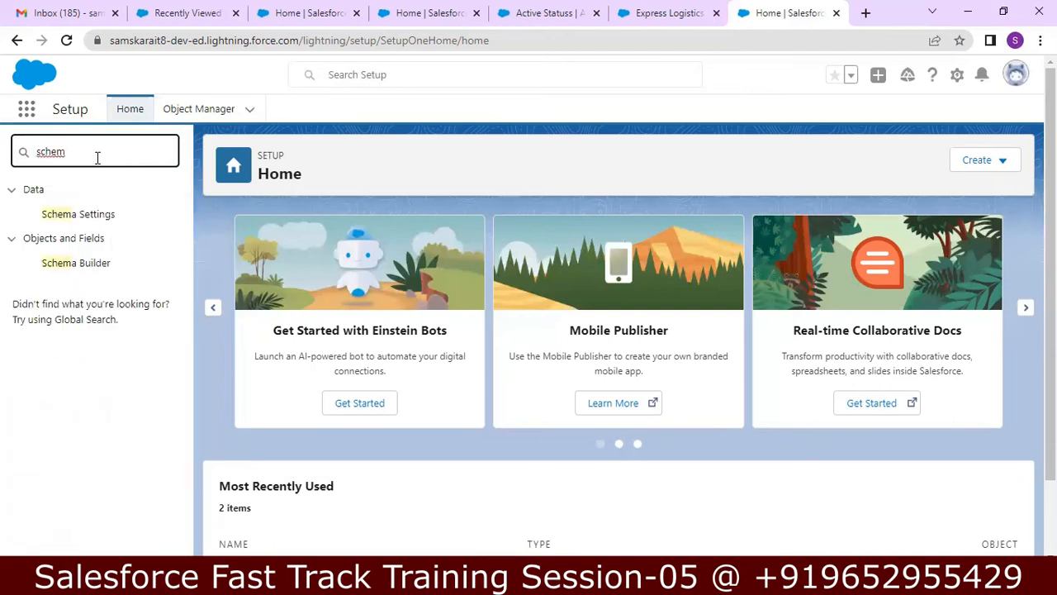
Step: Open Schema Builder, keep the All Objects filter, and clear every object from the canvas
click(89, 264)
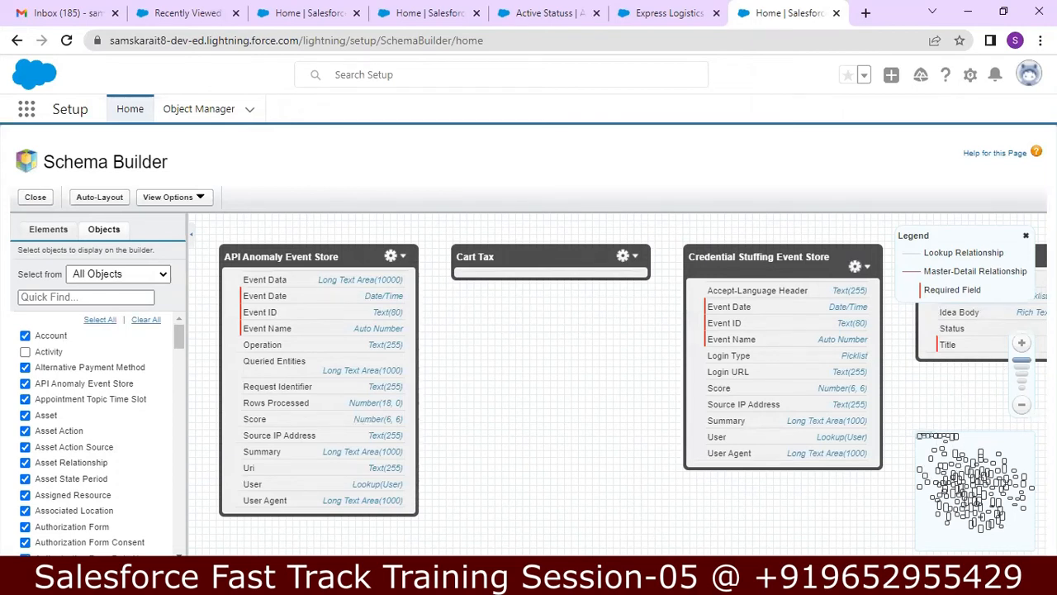
drag(962, 330, 962, 355)
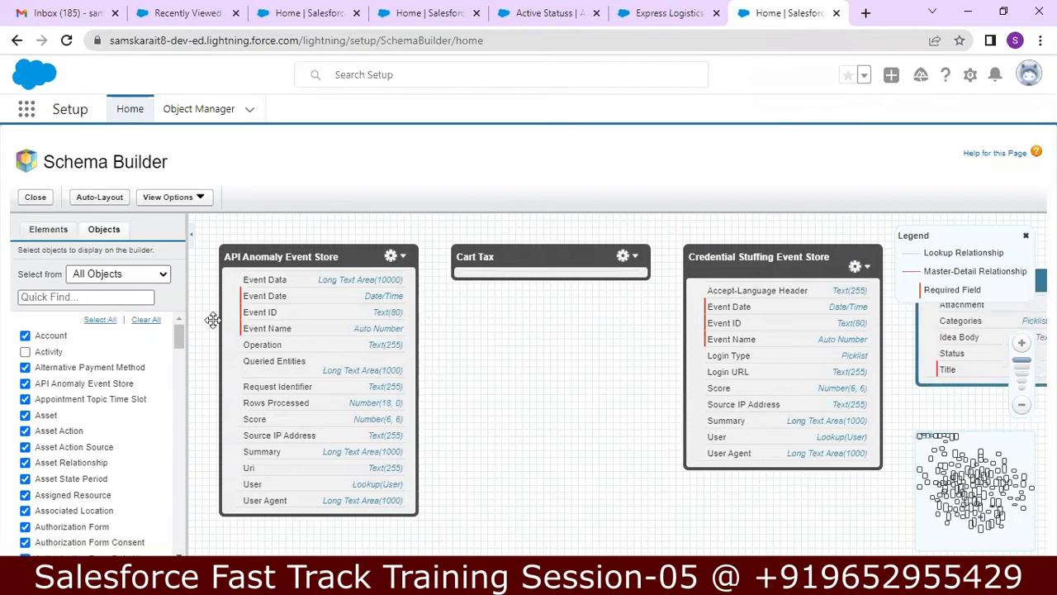
click(149, 279)
click(151, 277)
click(144, 321)
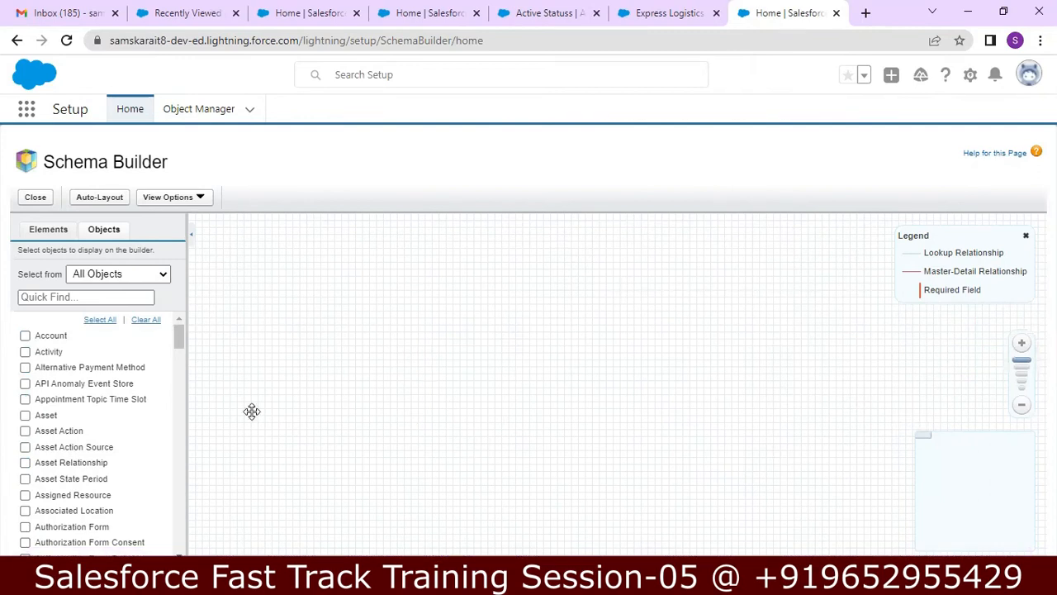
Step: Add the Account object to the diagram and auto-layout it
click(25, 337)
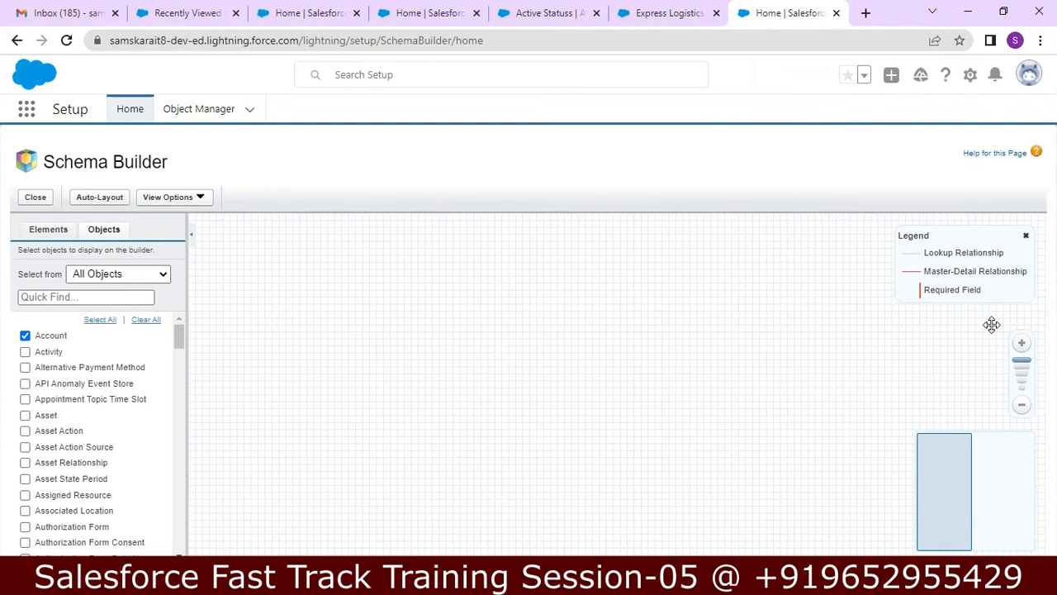
click(113, 200)
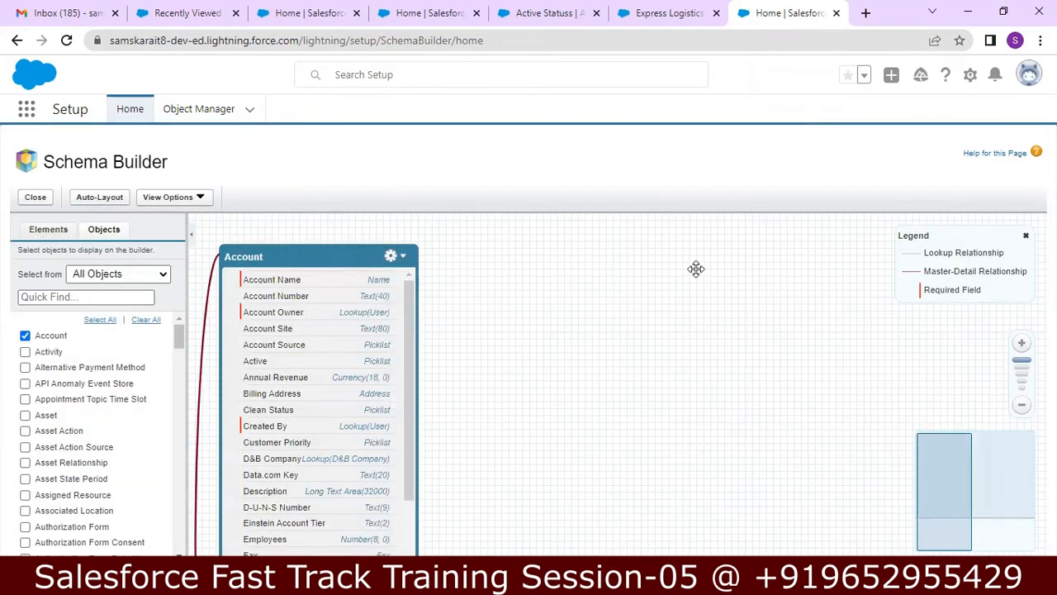
drag(314, 253, 338, 253)
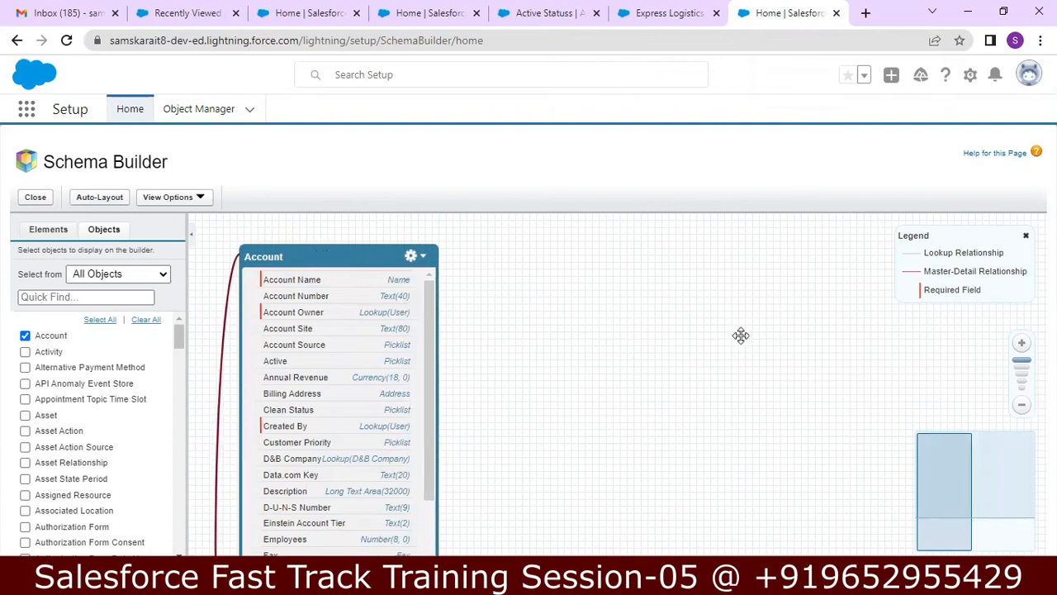
Step: Adjust the diagram zoom and drag the Account box toward the canvas centre
click(1025, 407)
click(1026, 407)
click(1026, 407)
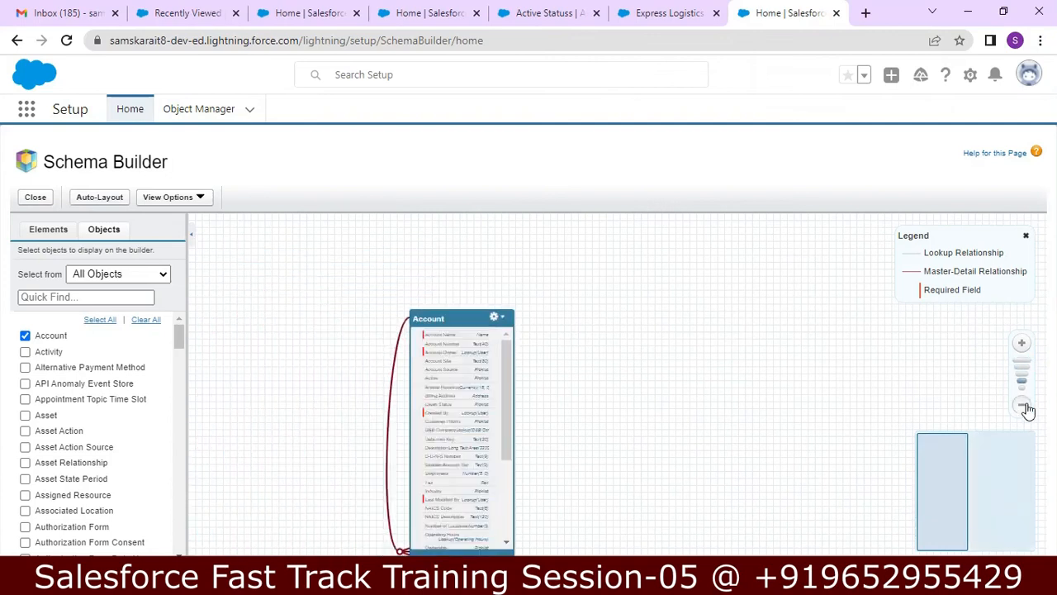
click(1025, 407)
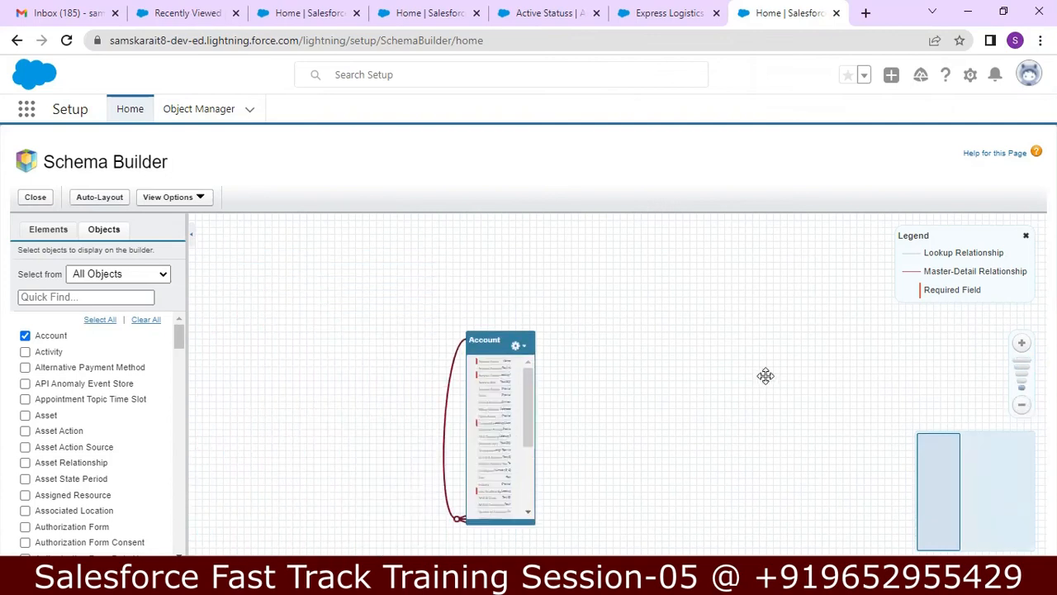
click(1021, 345)
click(1020, 344)
click(1020, 347)
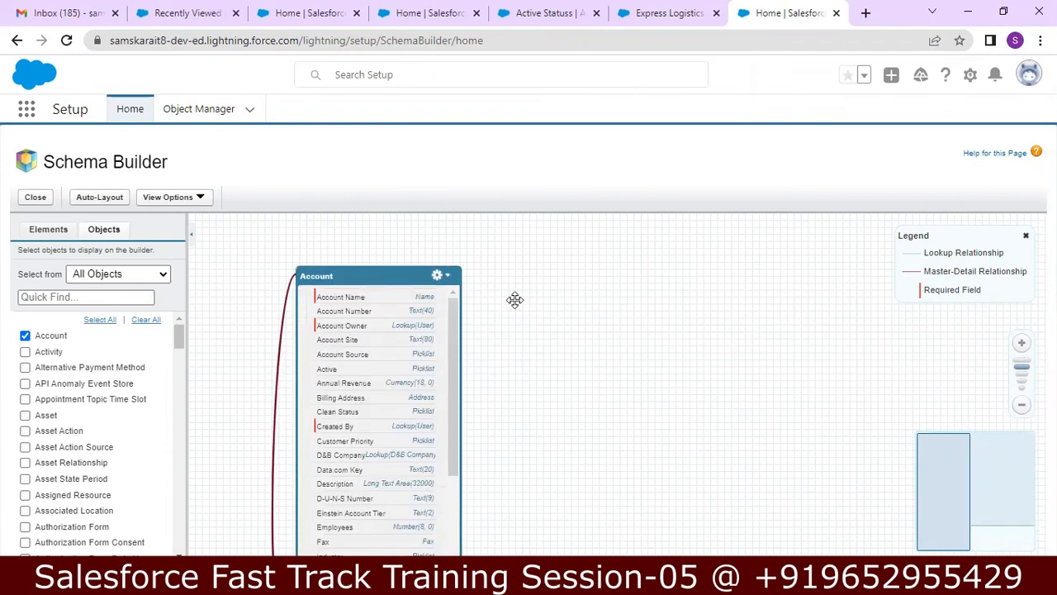
drag(399, 273, 385, 227)
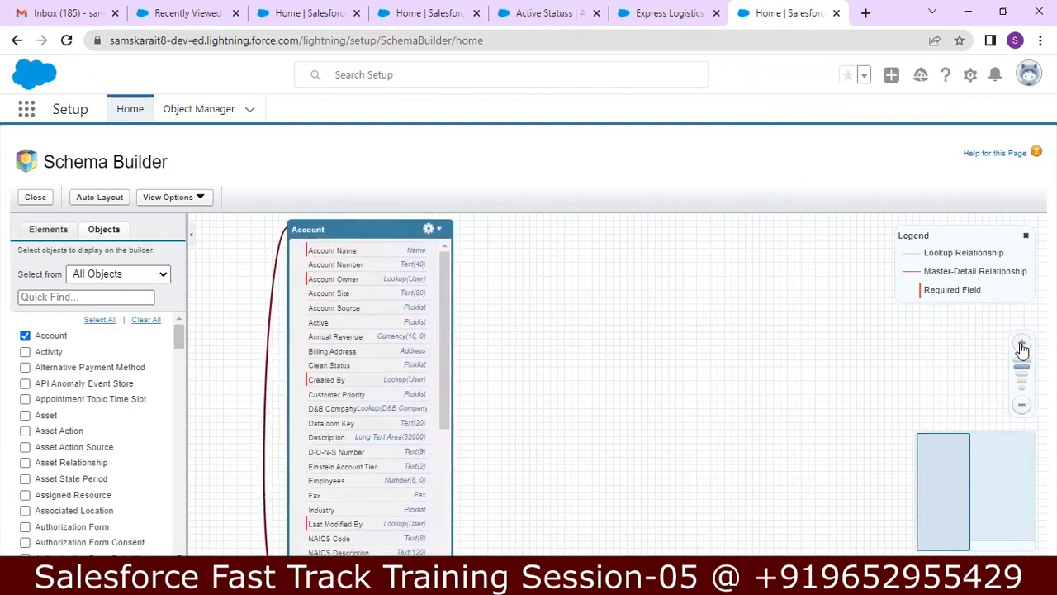
click(1023, 408)
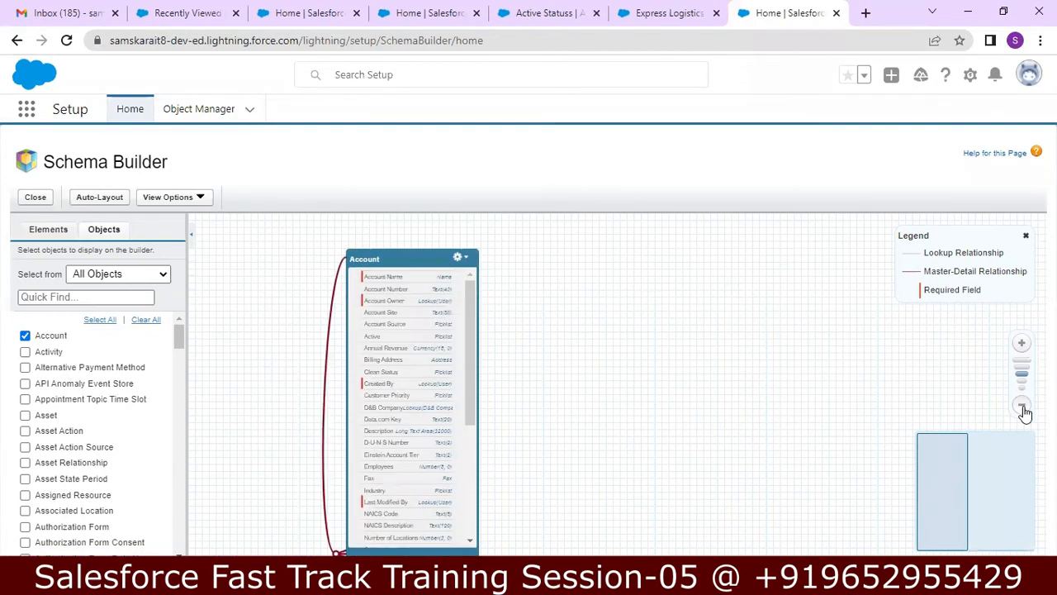
click(1023, 409)
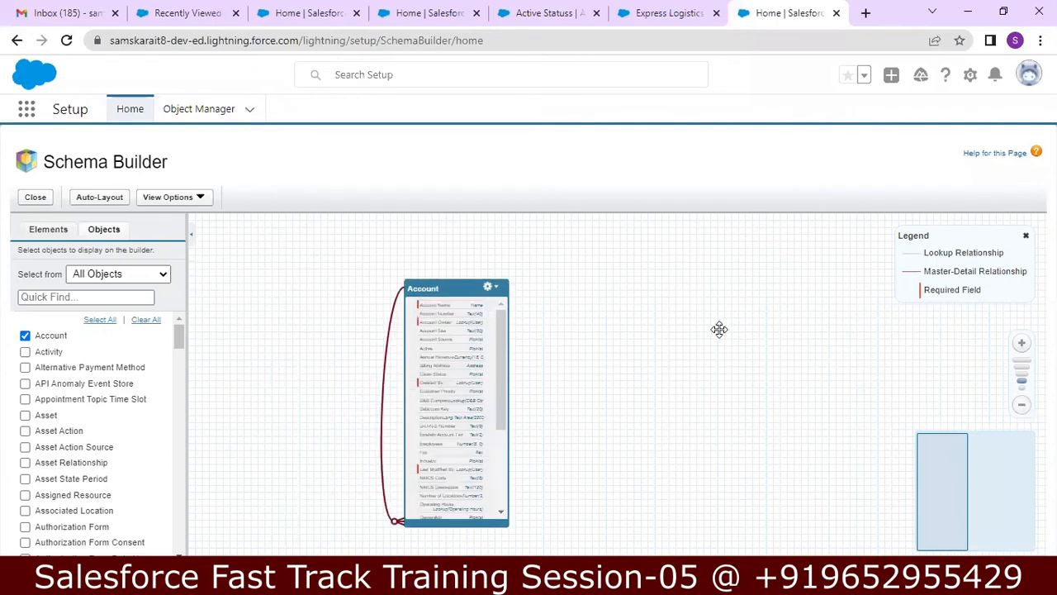
drag(458, 285, 437, 256)
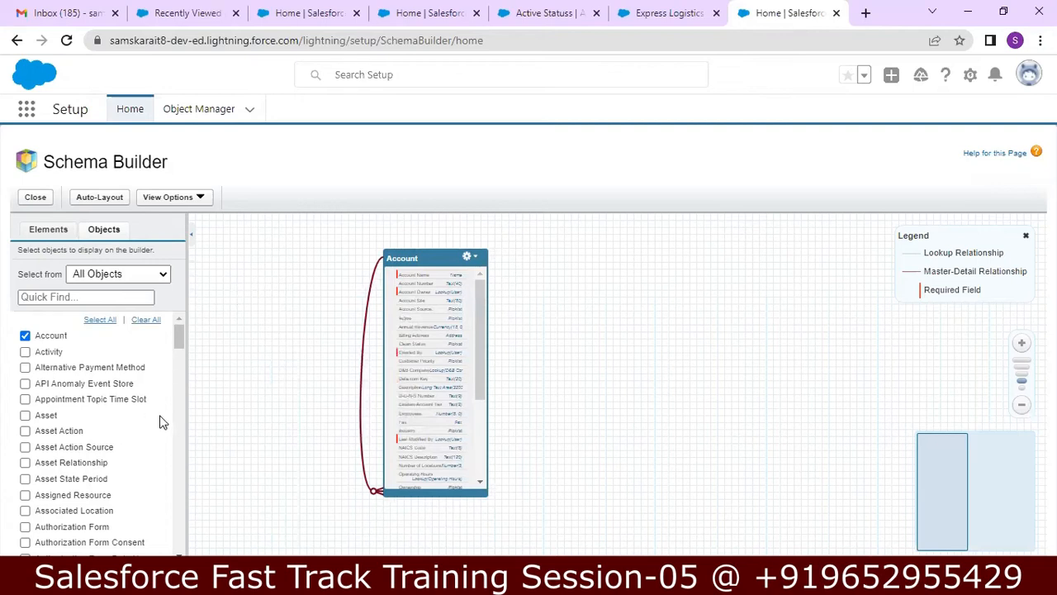
drag(181, 344, 181, 369)
click(25, 517)
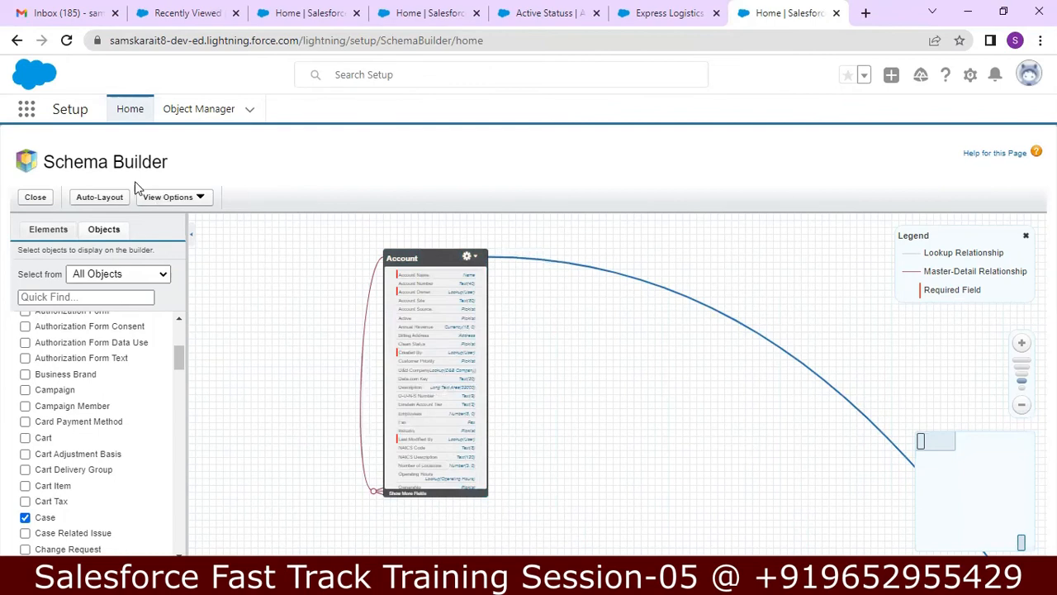
click(110, 197)
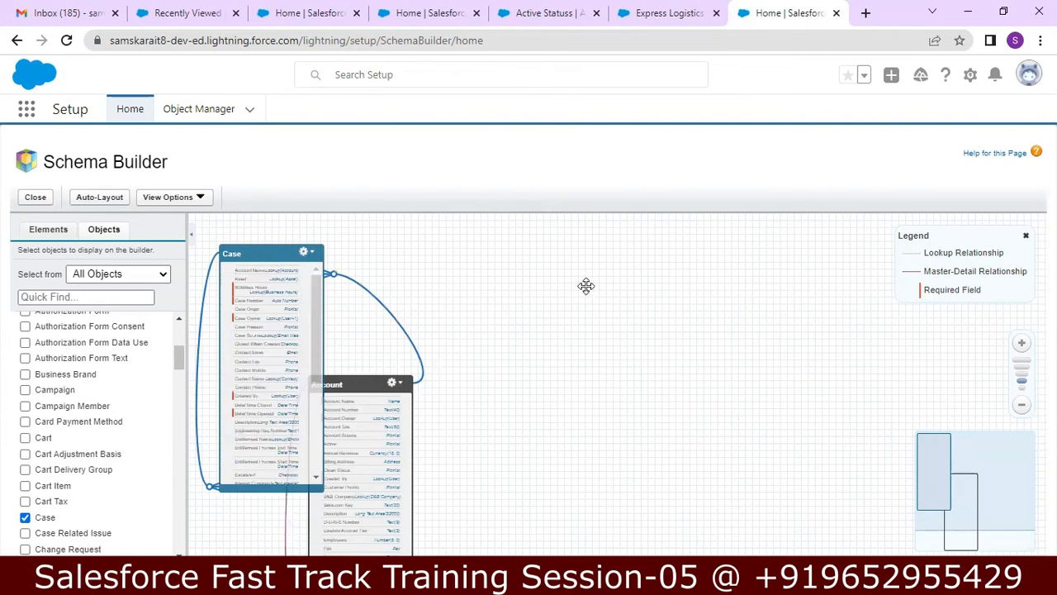
drag(265, 247, 630, 247)
drag(352, 384, 364, 247)
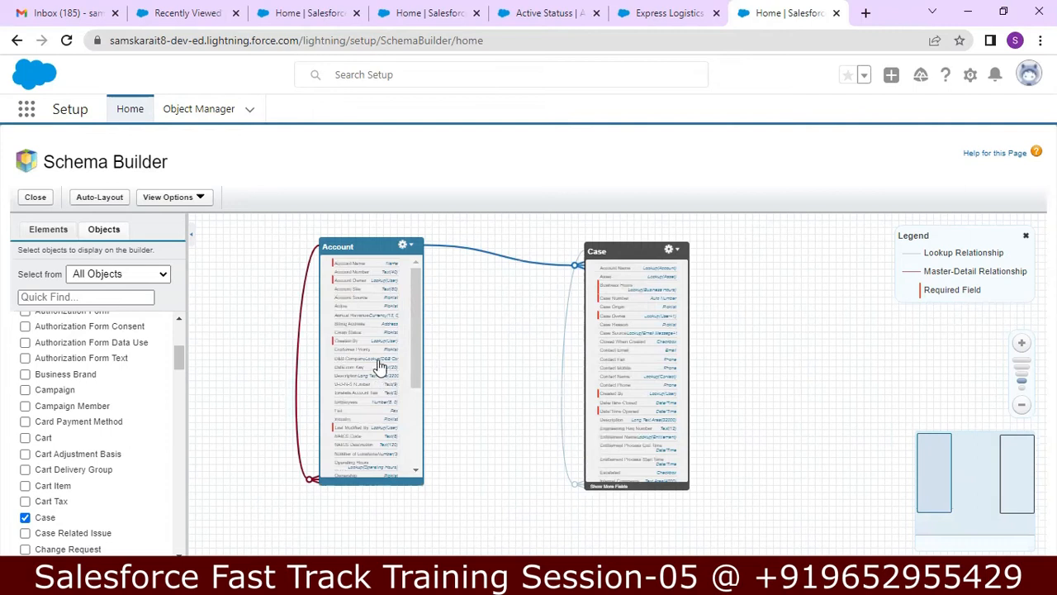
Step: Add the Contact object to the schema diagram and auto-layout it
mouse_move(528, 264)
scroll(182, 367, down, 1)
drag(183, 368, 183, 393)
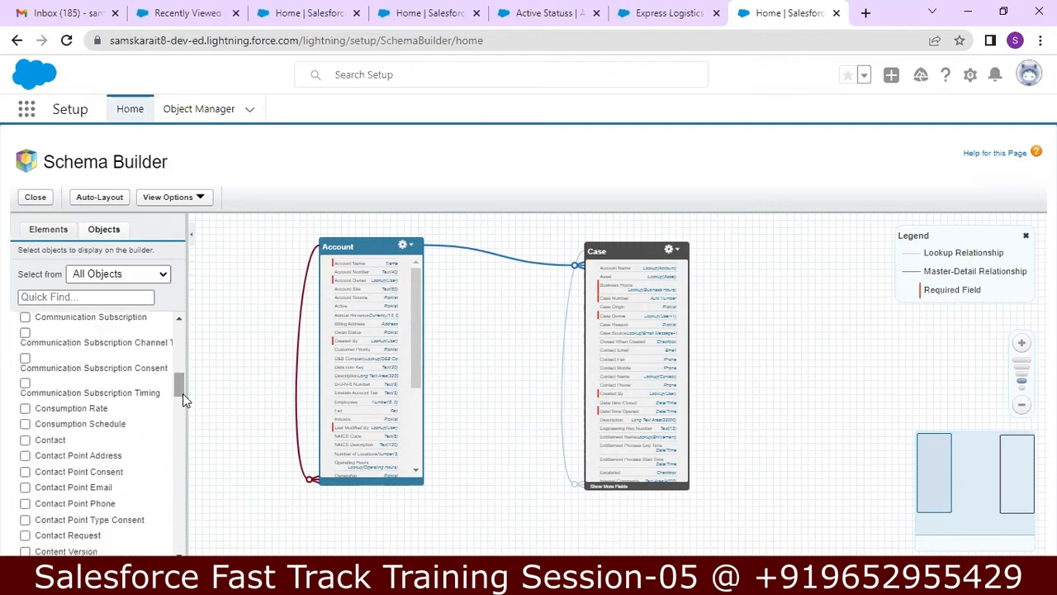
click(25, 442)
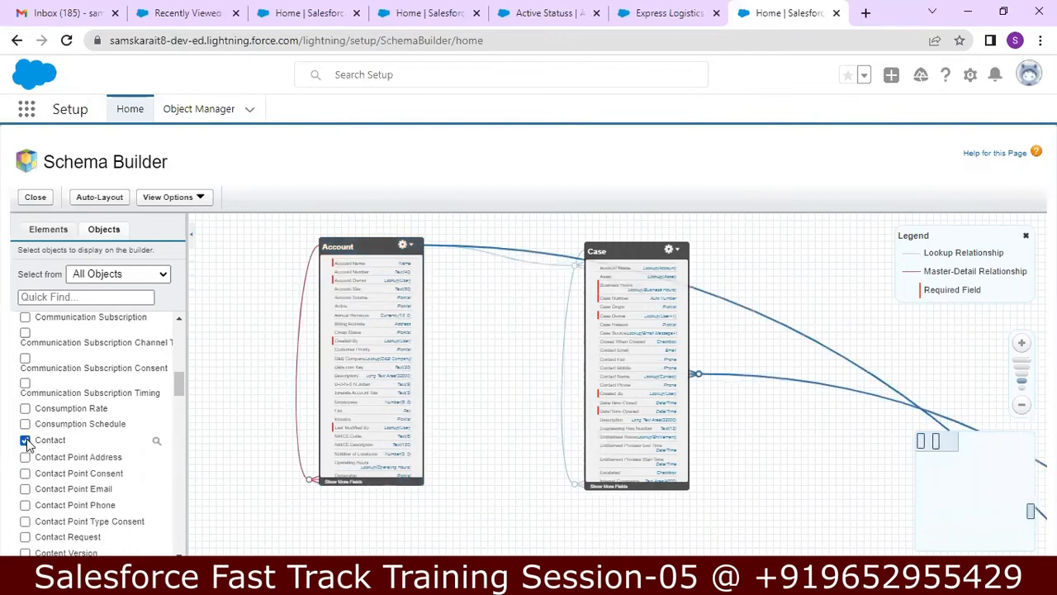
click(100, 198)
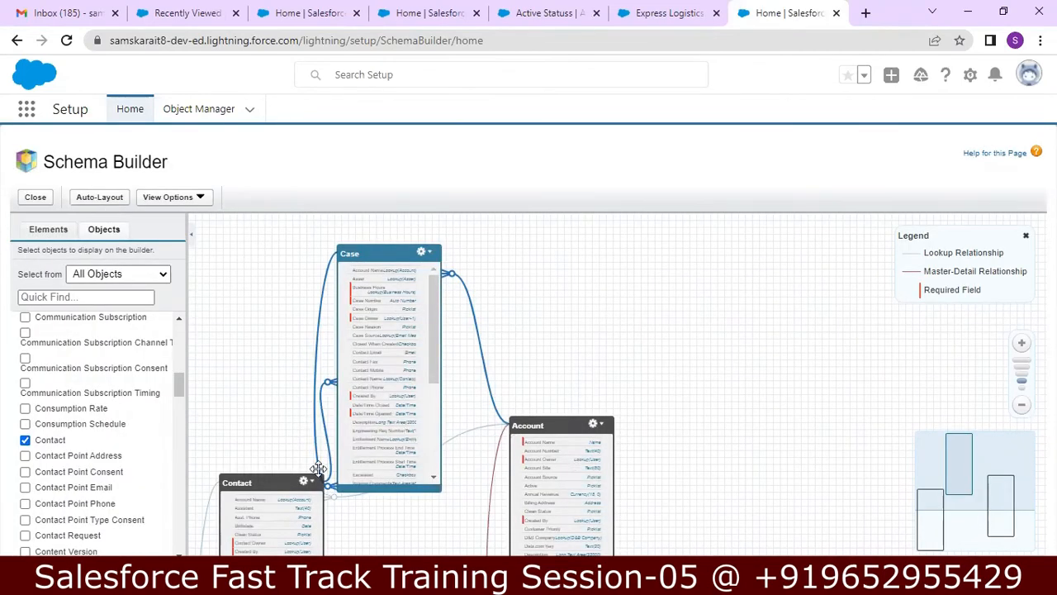
Step: Drag Account and Contact into one row to the right of Case
drag(539, 427, 563, 263)
drag(251, 479, 773, 257)
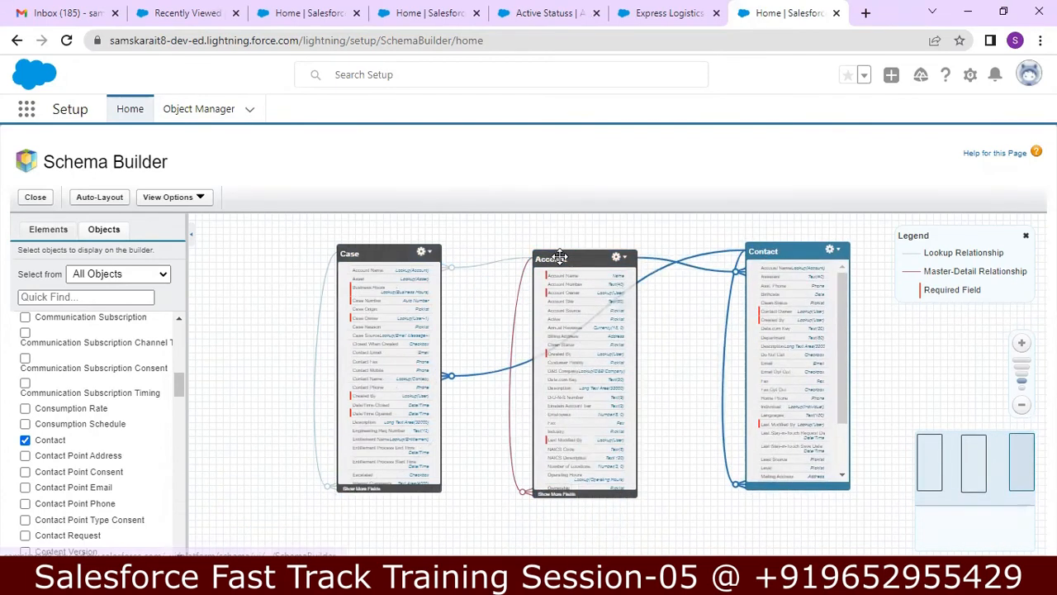
drag(556, 259, 560, 252)
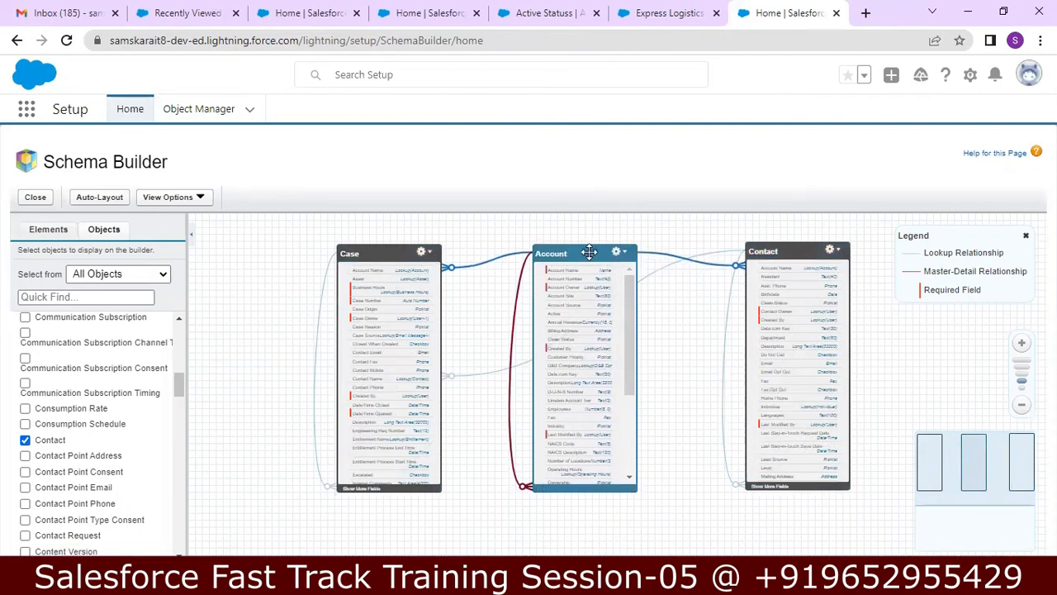
mouse_move(740, 277)
mouse_move(695, 266)
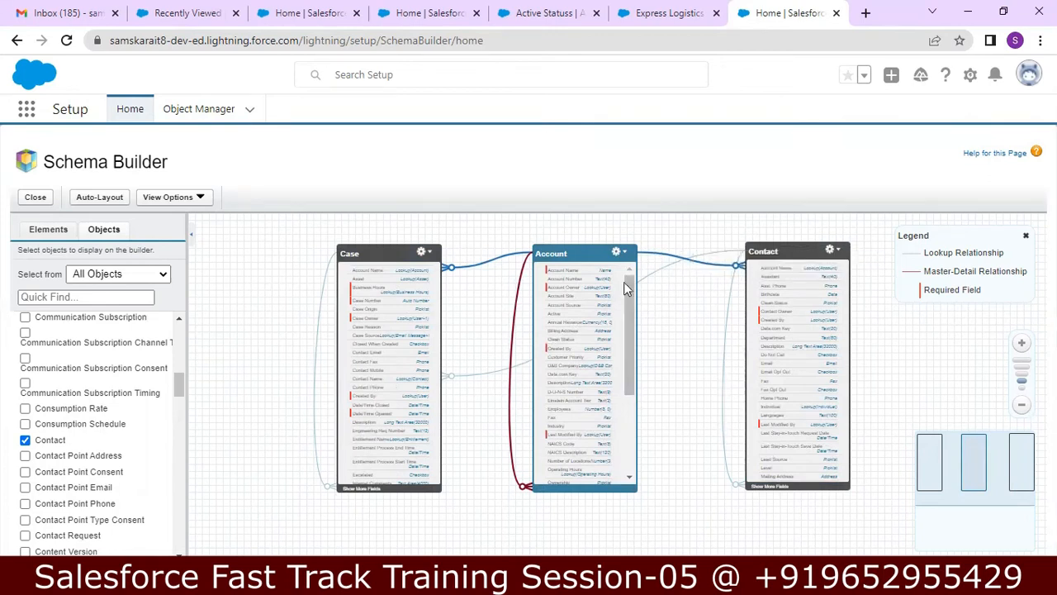
mouse_move(468, 378)
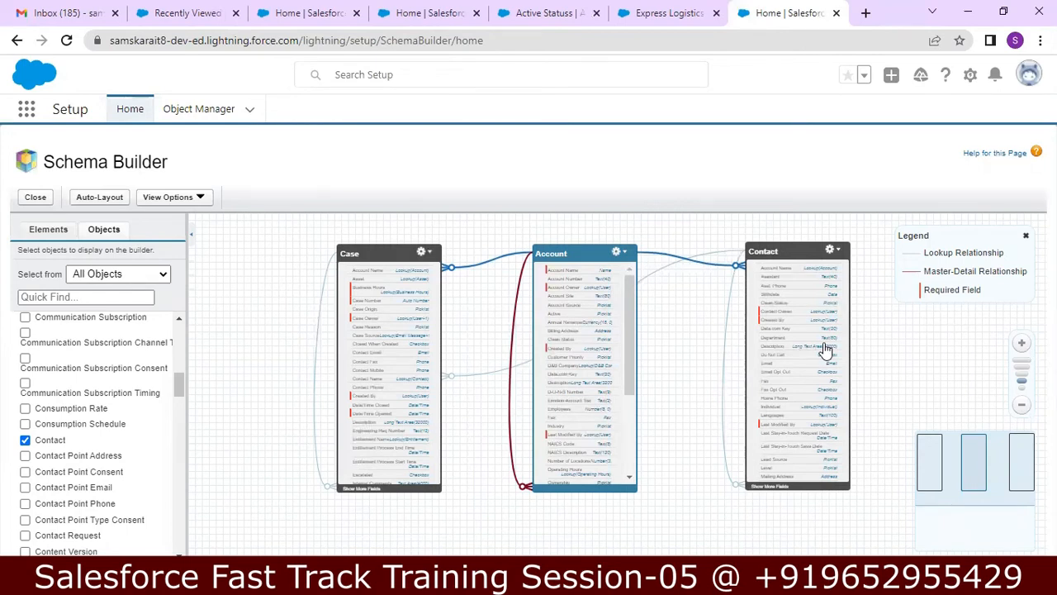
Step: Go to Setup Home, try 'dev' in Quick Find, then clear the search
click(972, 76)
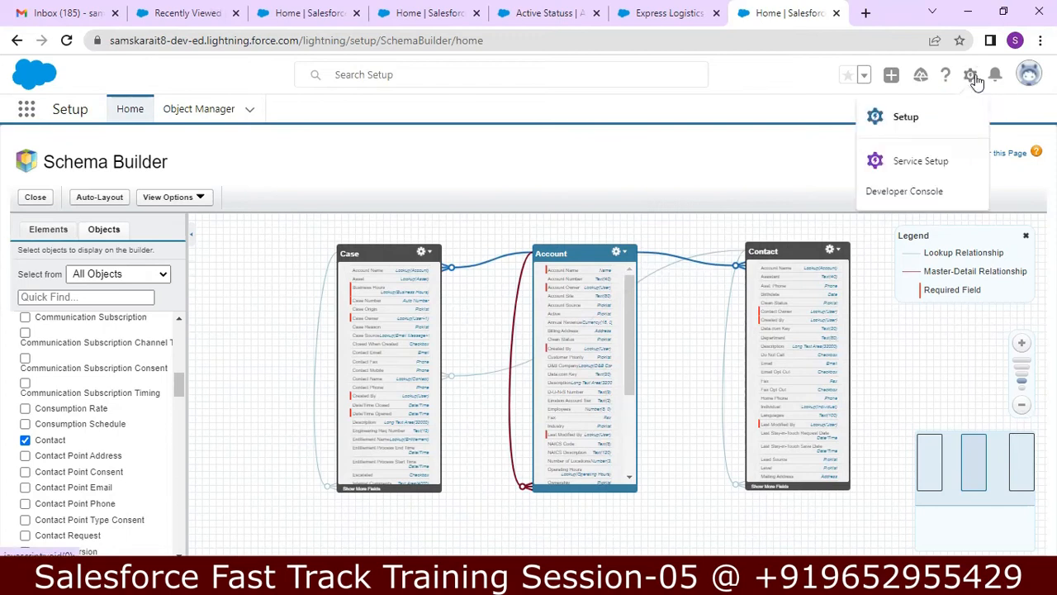
click(918, 118)
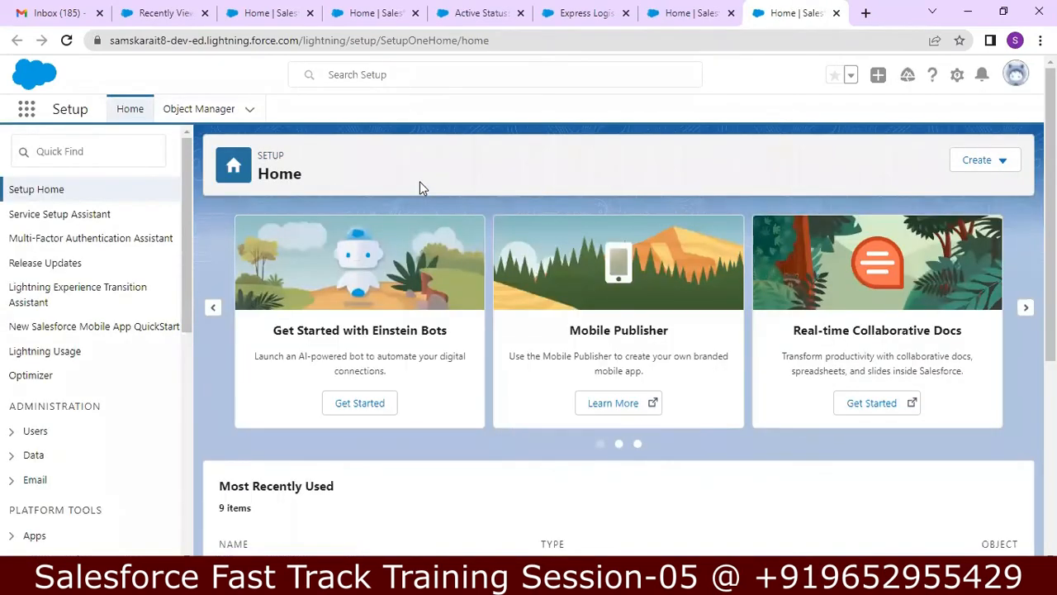
click(95, 147)
text(de)
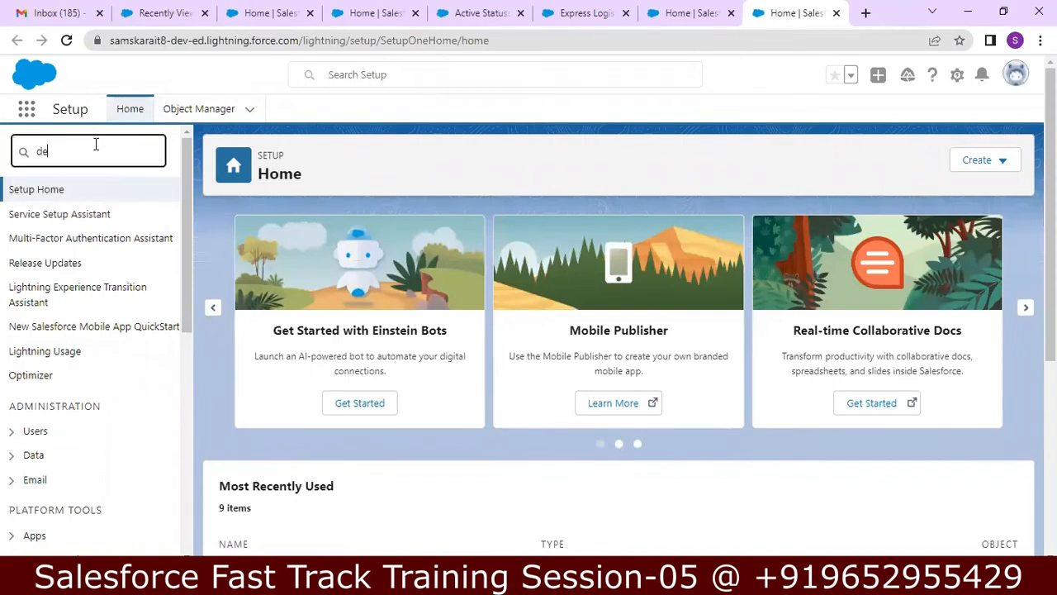
text(ve)
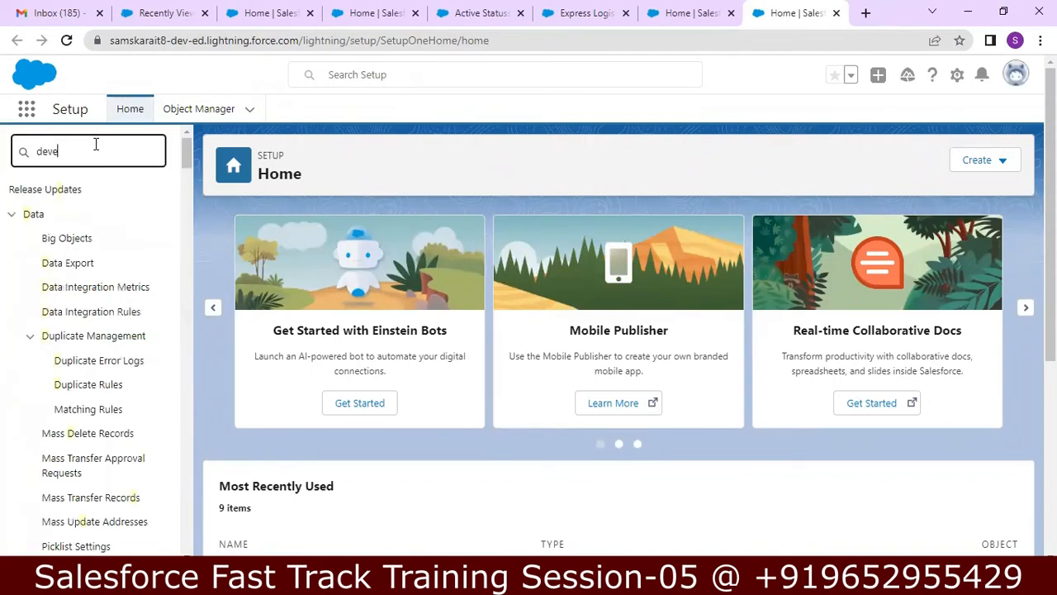
key(BackSpace)
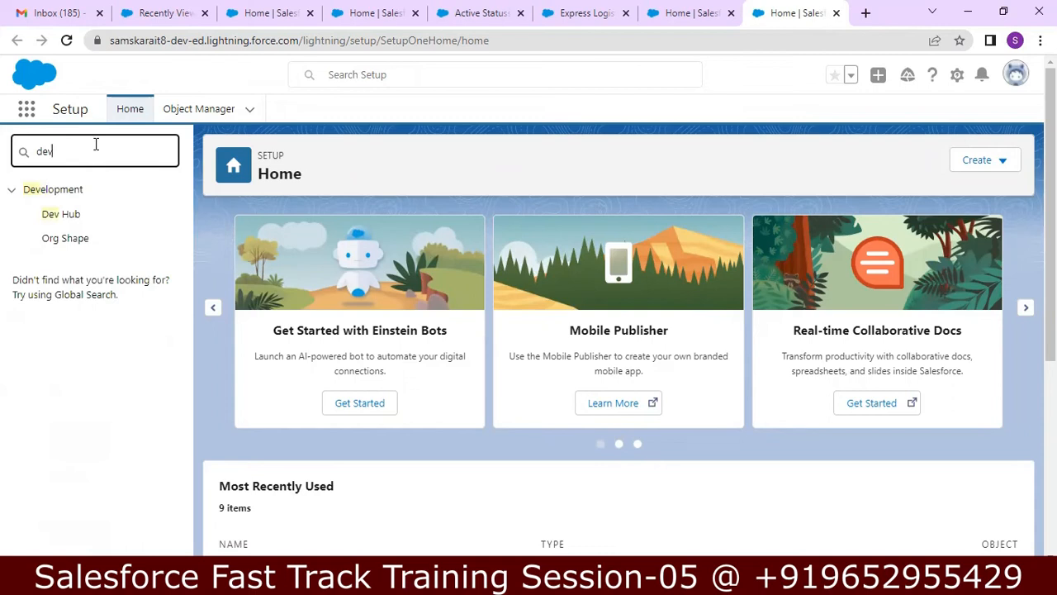
key(BackSpace)
key(BackSpace)
key(BackSpace)
text(de)
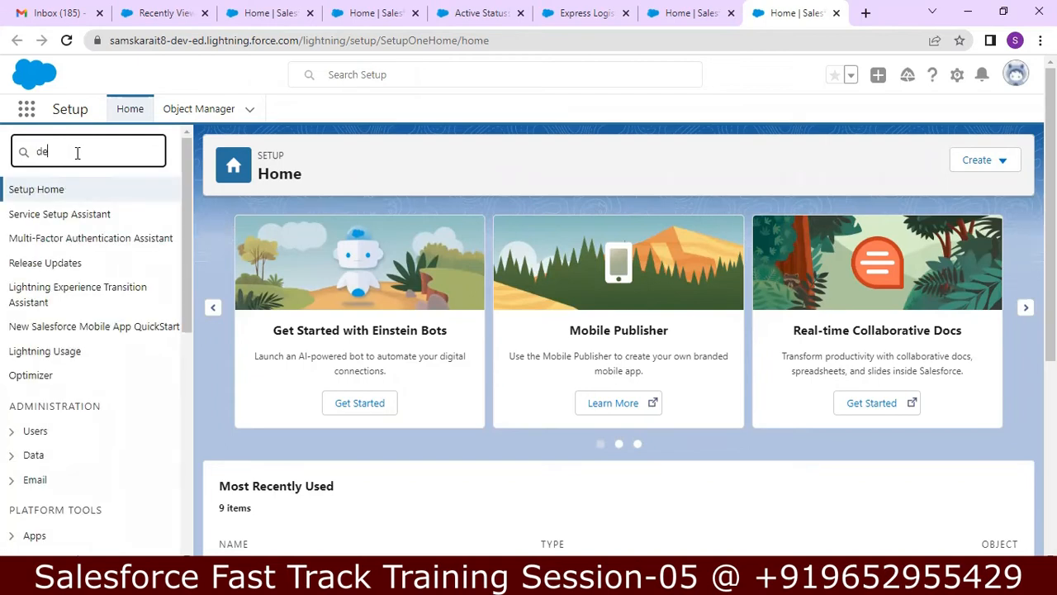
text(v)
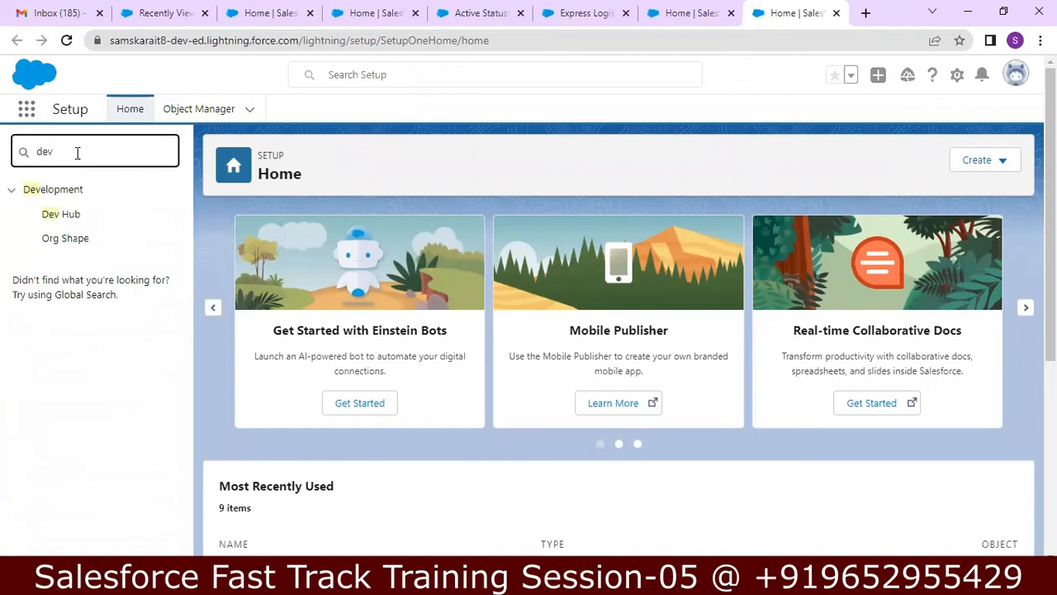
key(BackSpace)
key(BackSpace)
key(BackSpace)
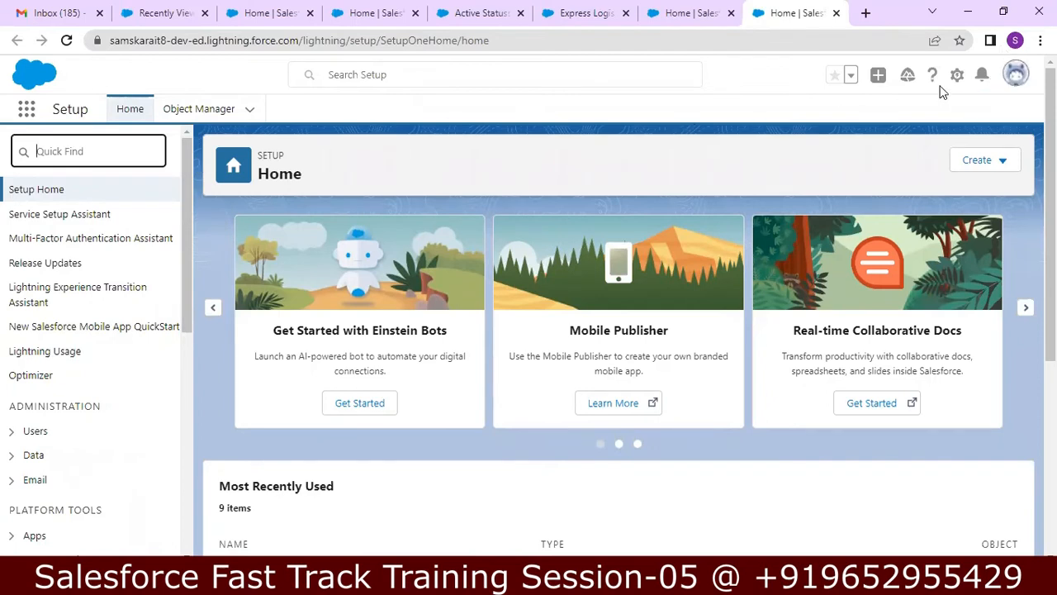
click(956, 77)
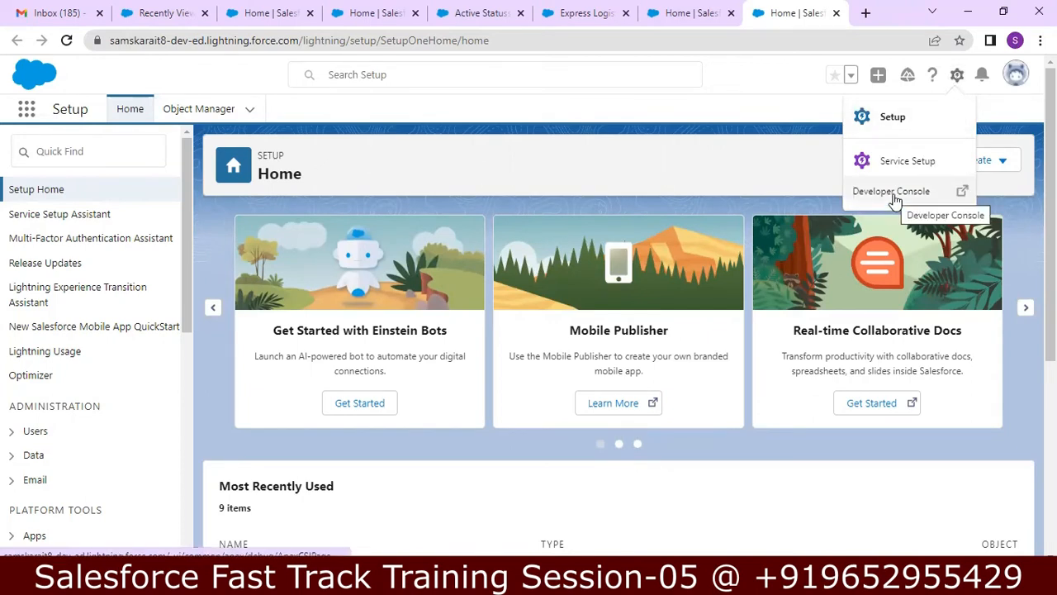
Step: Launch the Developer Console and open Account from the File > Open Objects list
click(894, 199)
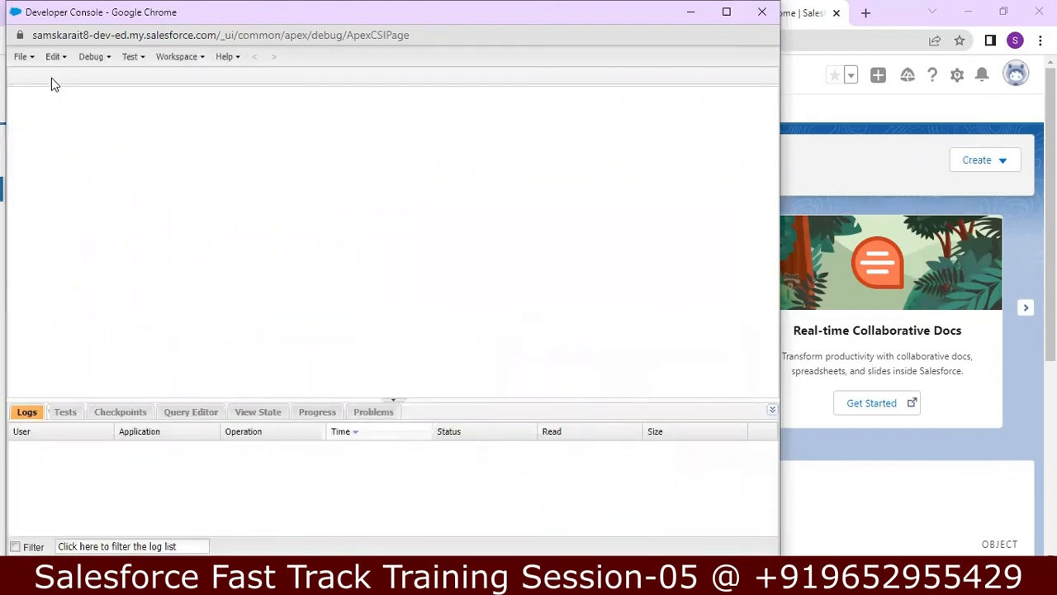
click(33, 64)
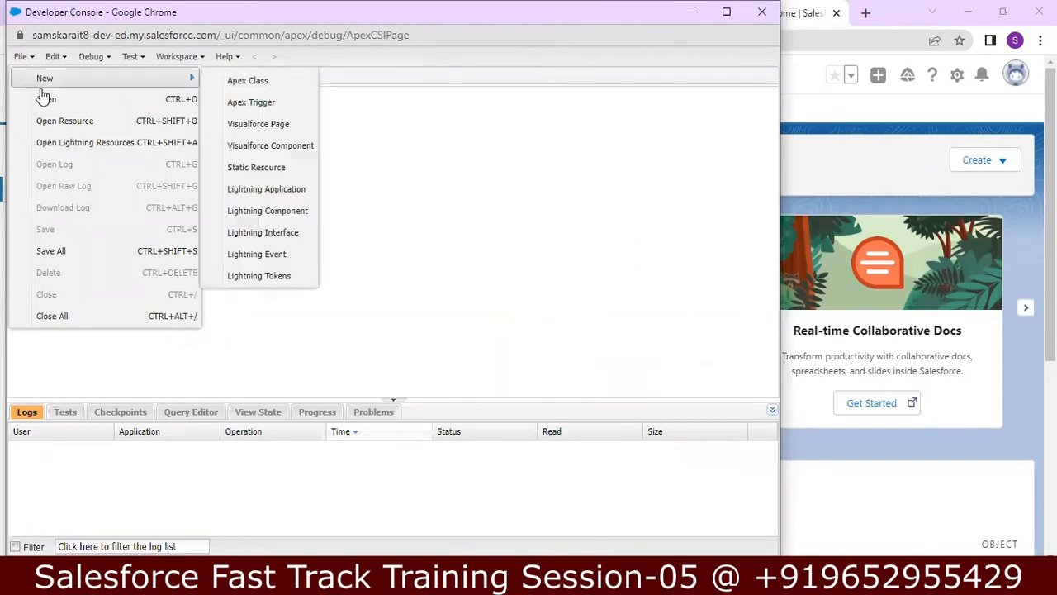
click(46, 99)
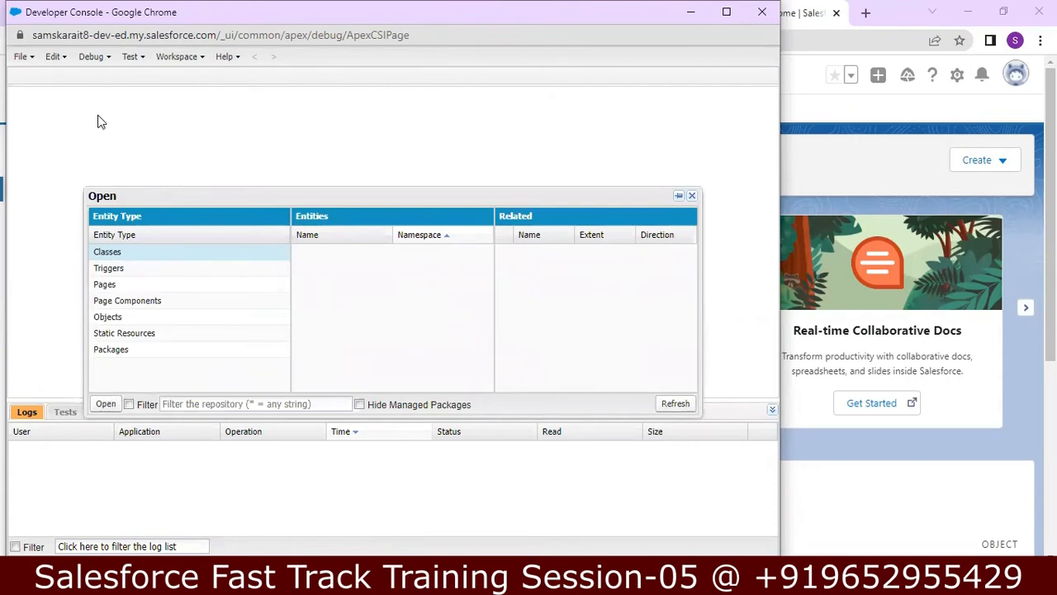
click(108, 318)
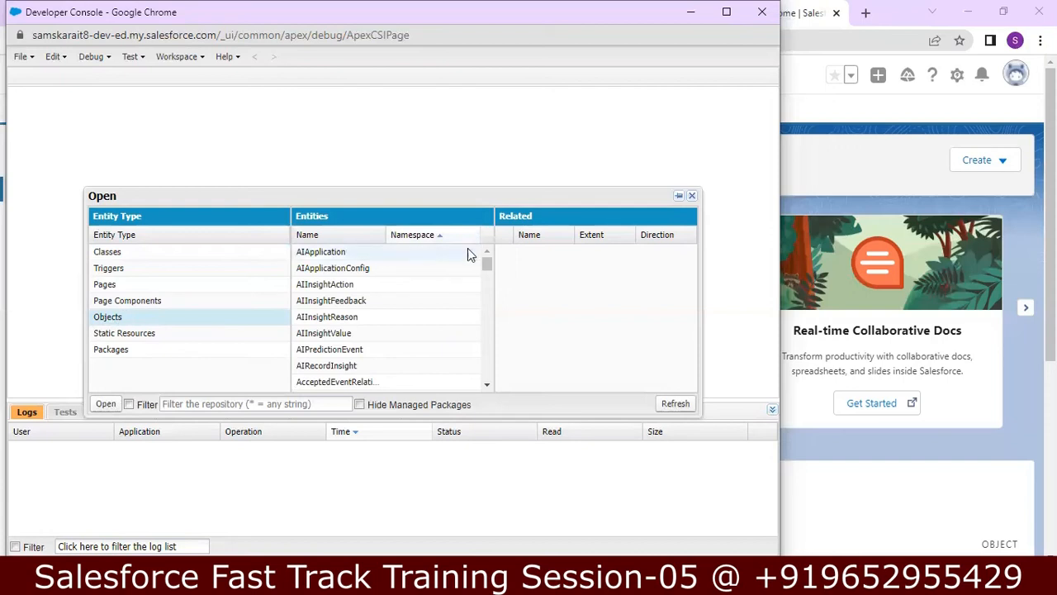
scroll(488, 269, down, 10)
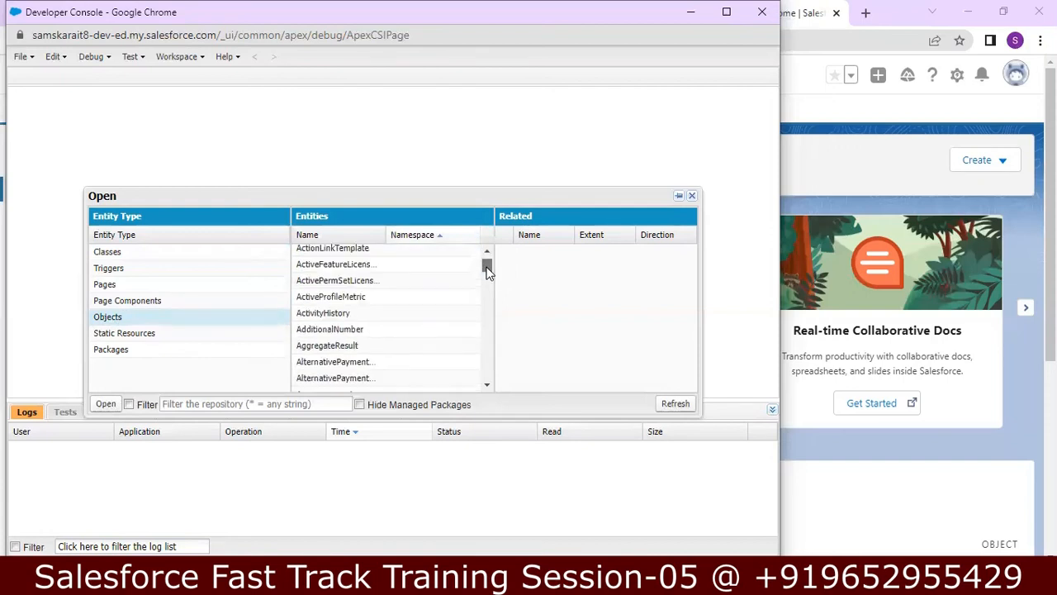
scroll(487, 269, up, 5)
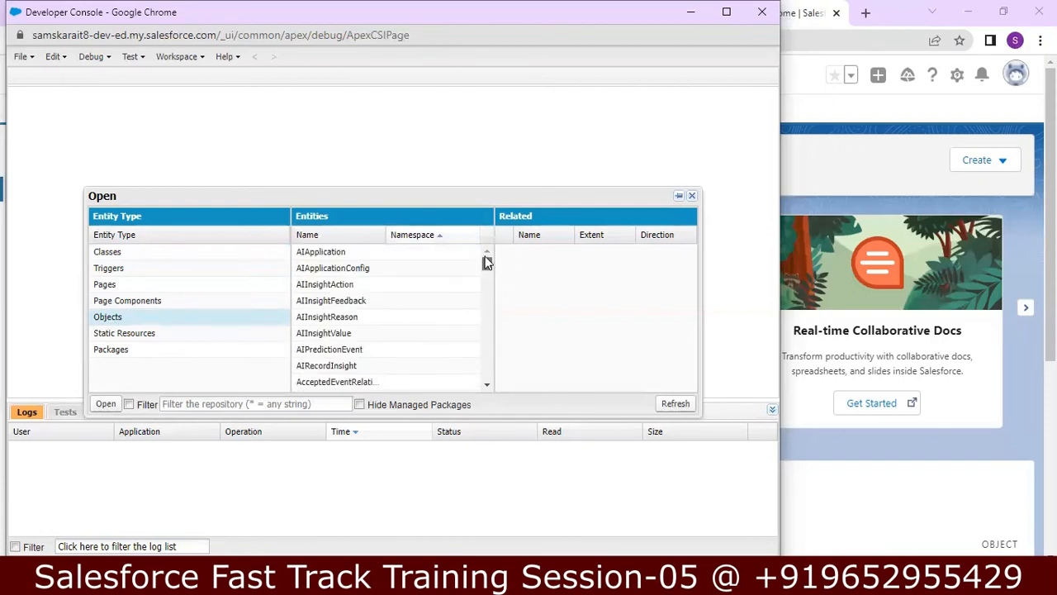
scroll(488, 389, down, 3)
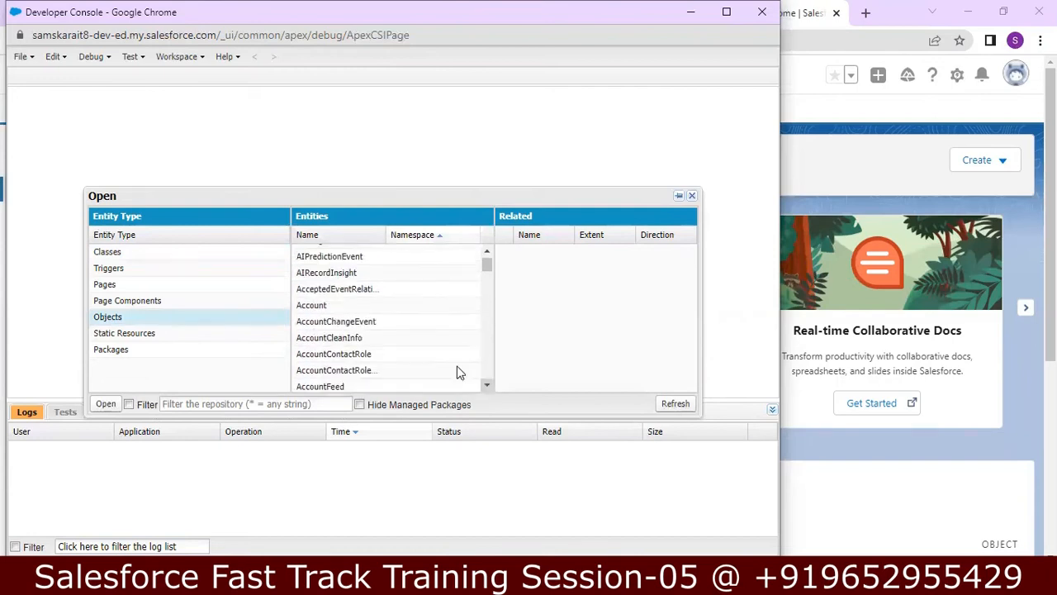
double_click(303, 305)
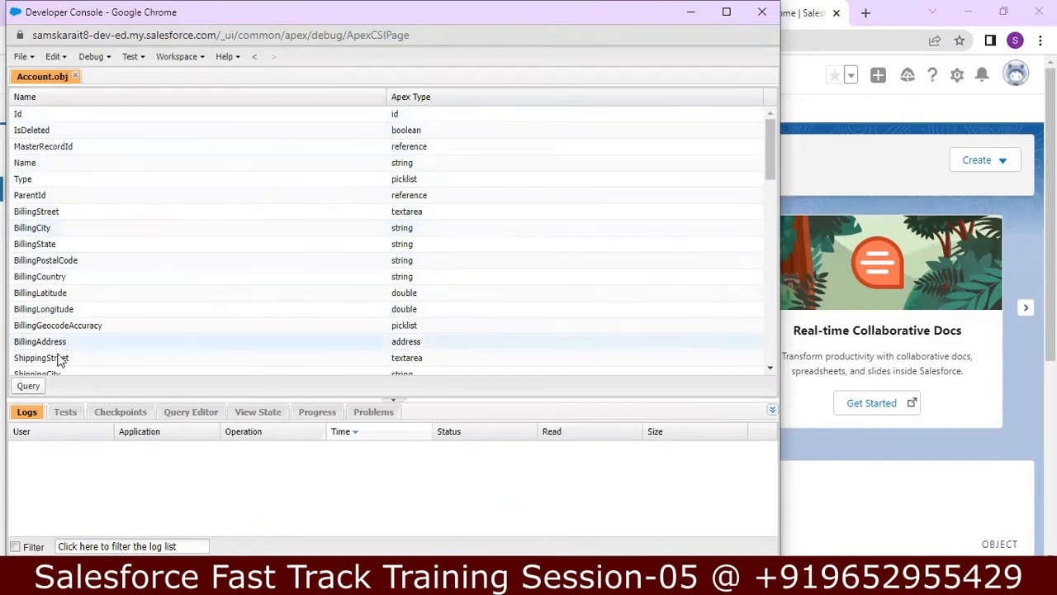
Step: Scroll the Account.obj field list, then switch back to the Notepad++ notes
mouse_move(772, 142)
mouse_down()
mouse_move(767, 371)
mouse_move(786, 132)
mouse_up()
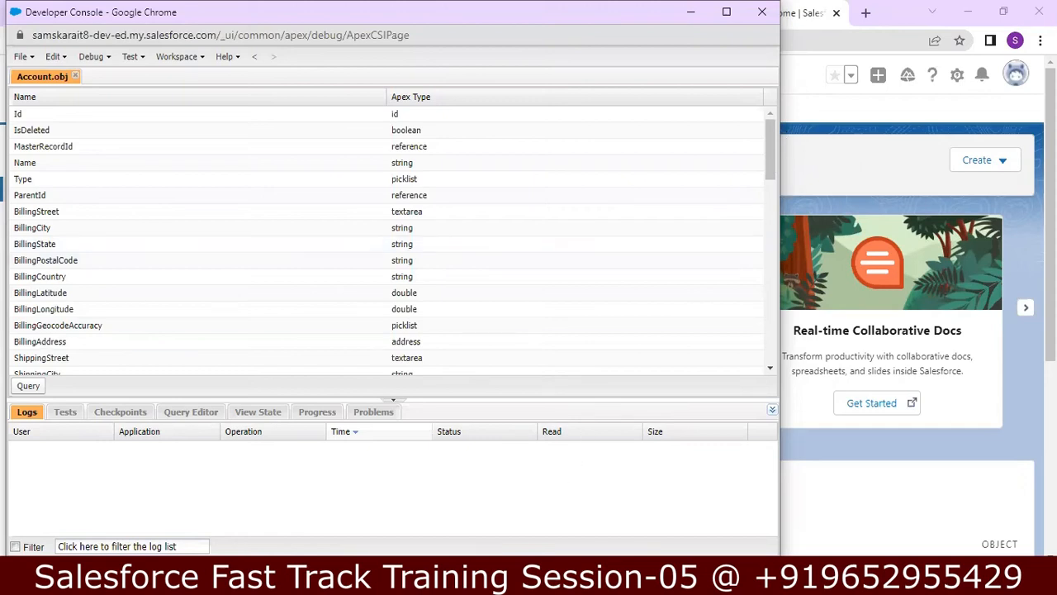
key(alt+Tab)
Step: Insert a blank line after the 'Fields' assignment in the notes
click(424, 438)
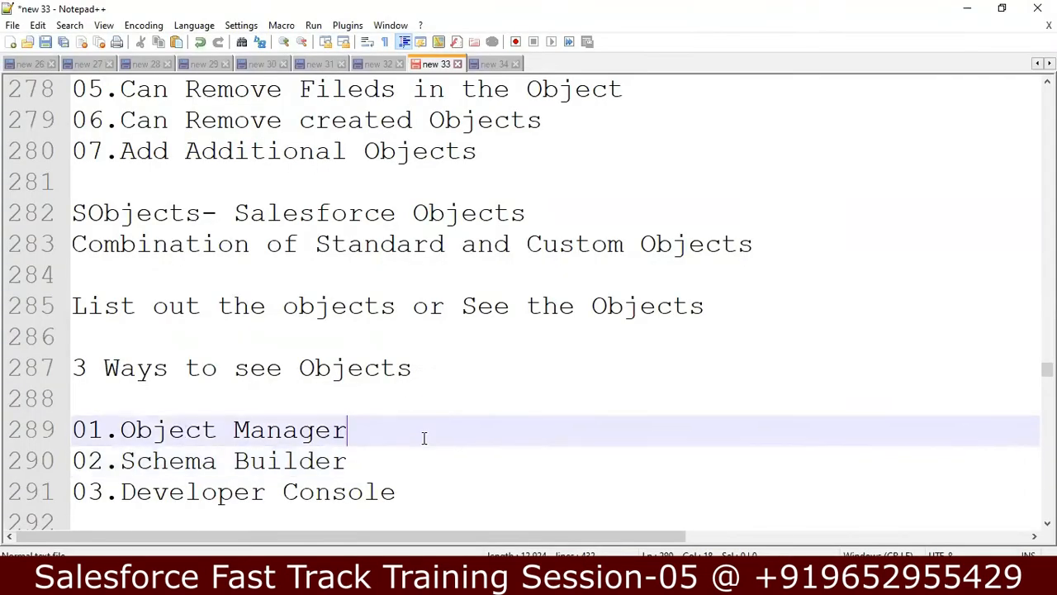
key(Left)
key(Left)
key(Down)
key(Down)
key(Down)
key(Down)
key(Down)
key(Down)
key(Down)
key(Down)
key(Down)
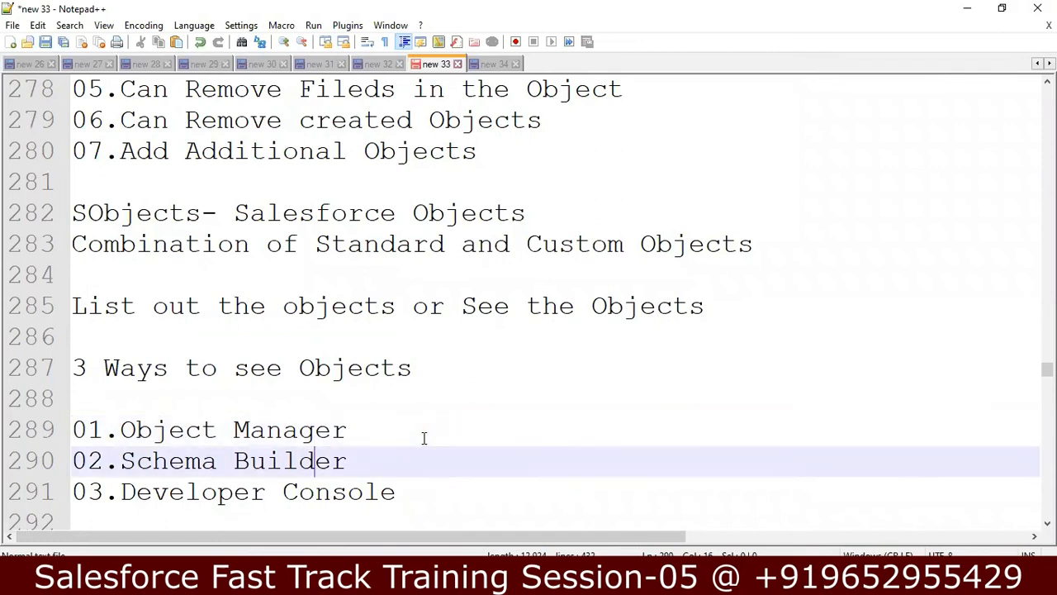
key(Down)
key(Down)
key(Down)
key(Down)
key(Down)
key(Down)
key(Down)
key(Down)
key(Down)
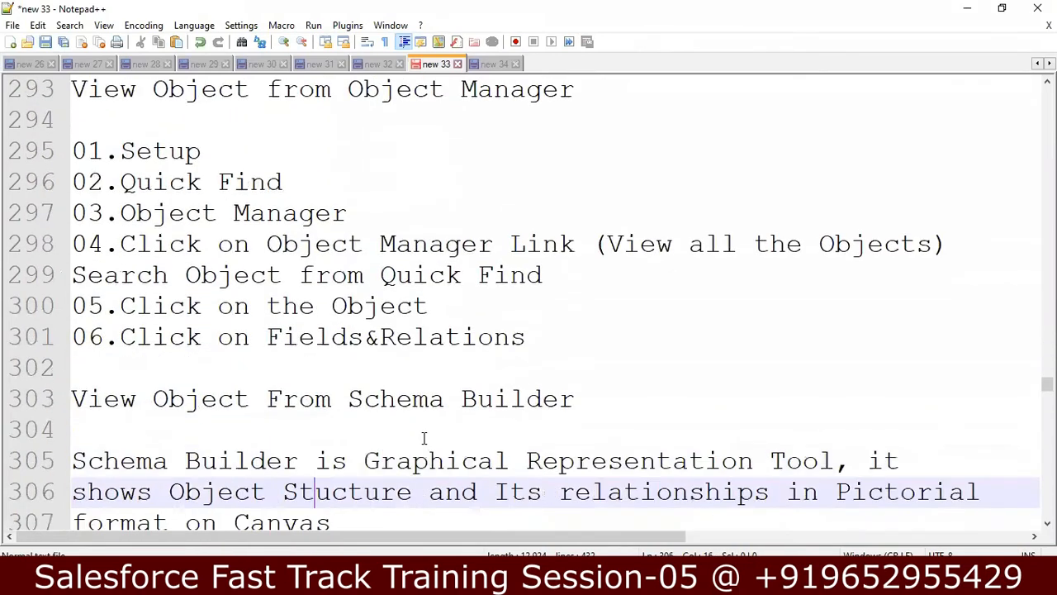
key(Down)
key(Down)
key(Down)
key(Down)
key(Down)
key(Down)
key(Down)
key(Down)
key(Down)
key(Down)
key(Down)
key(Down)
key(Down)
key(Down)
key(Down)
key(Down)
key(Down)
key(Down)
key(Down)
key(Down)
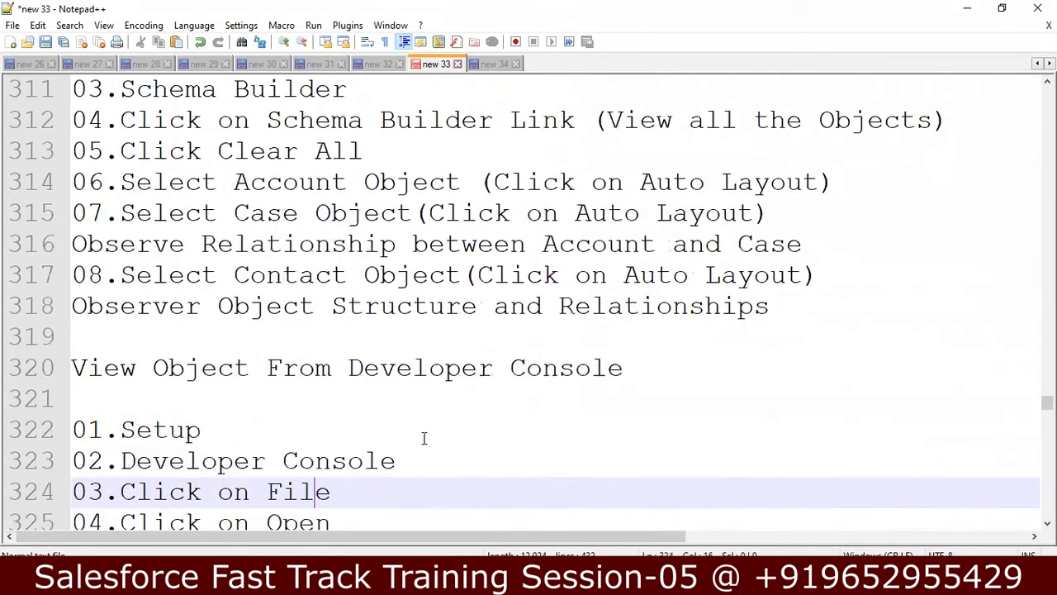
key(Down)
key(Down)
key(Down)
key(Down)
key(Down)
key(Down)
key(Down)
key(Down)
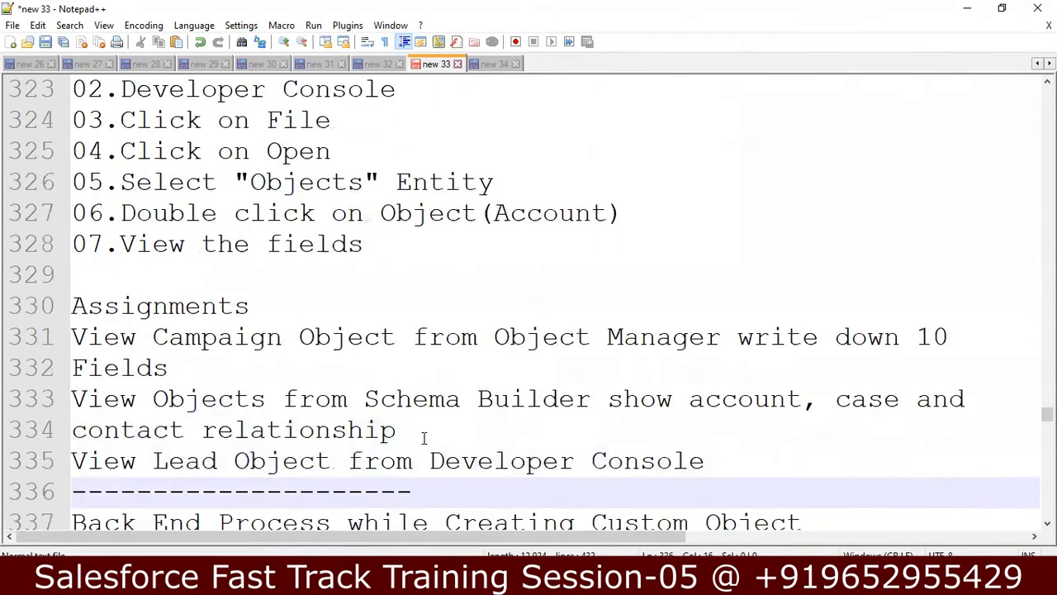
click(241, 369)
key(Return)
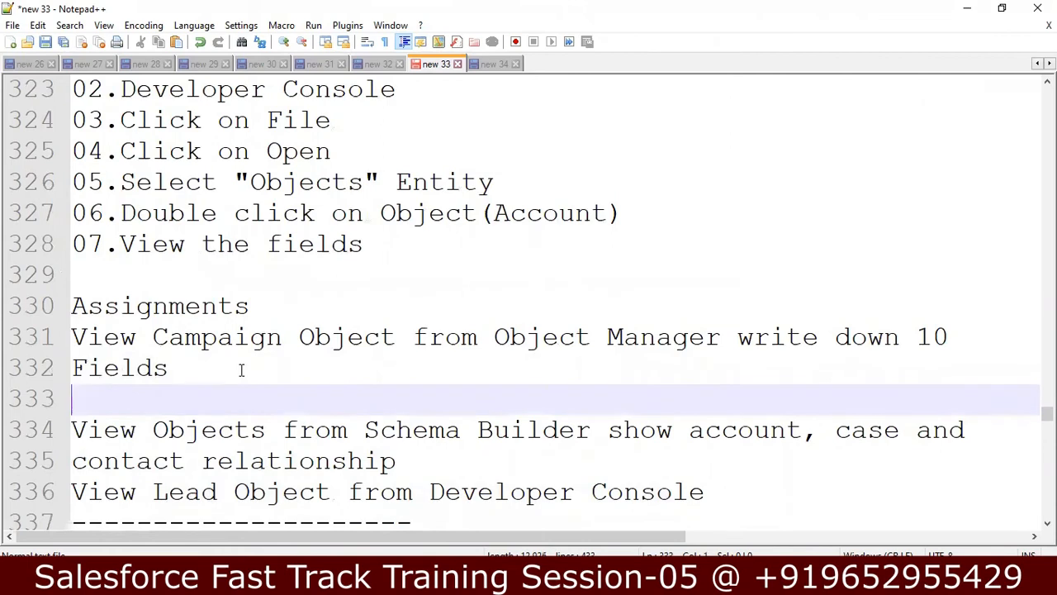
Step: Append ' - Note Down Relationships' after 'contact relationship' and add a blank line
key(Left)
key(Left)
key(Left)
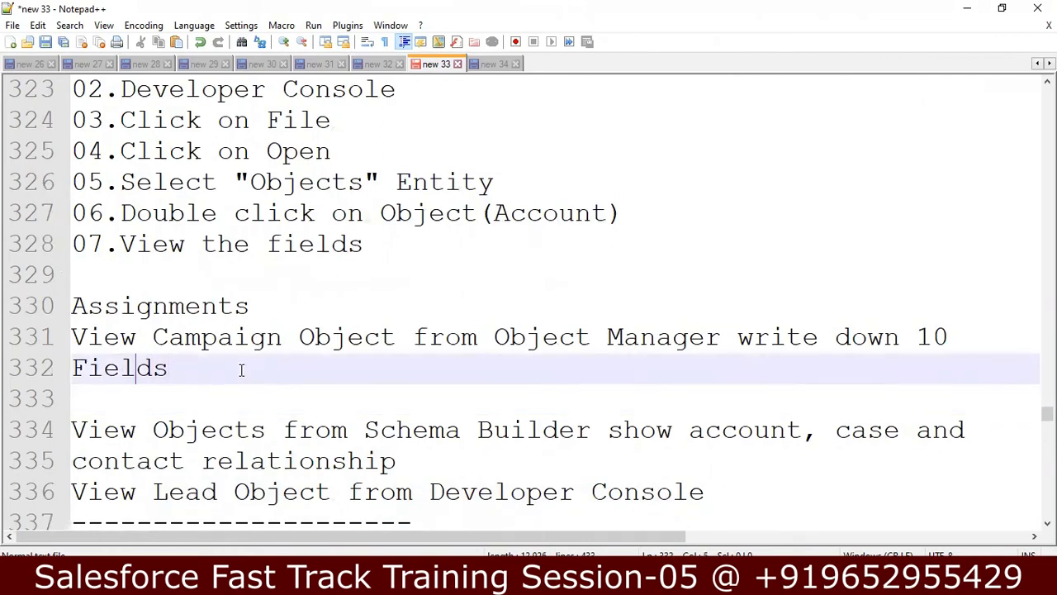
click(424, 459)
text(- Note )
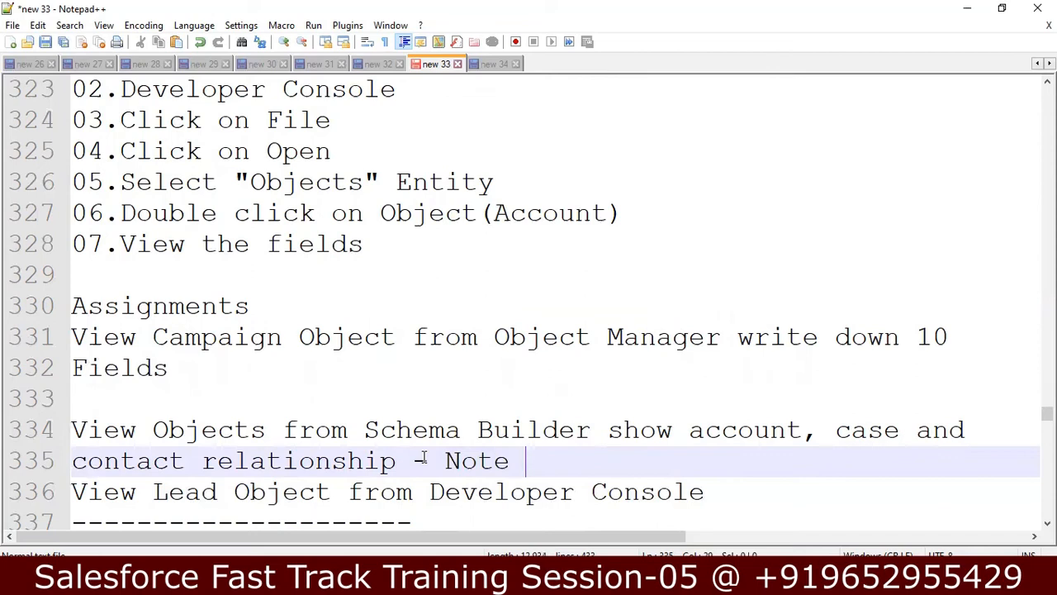
text(Down Relationships)
key(Return)
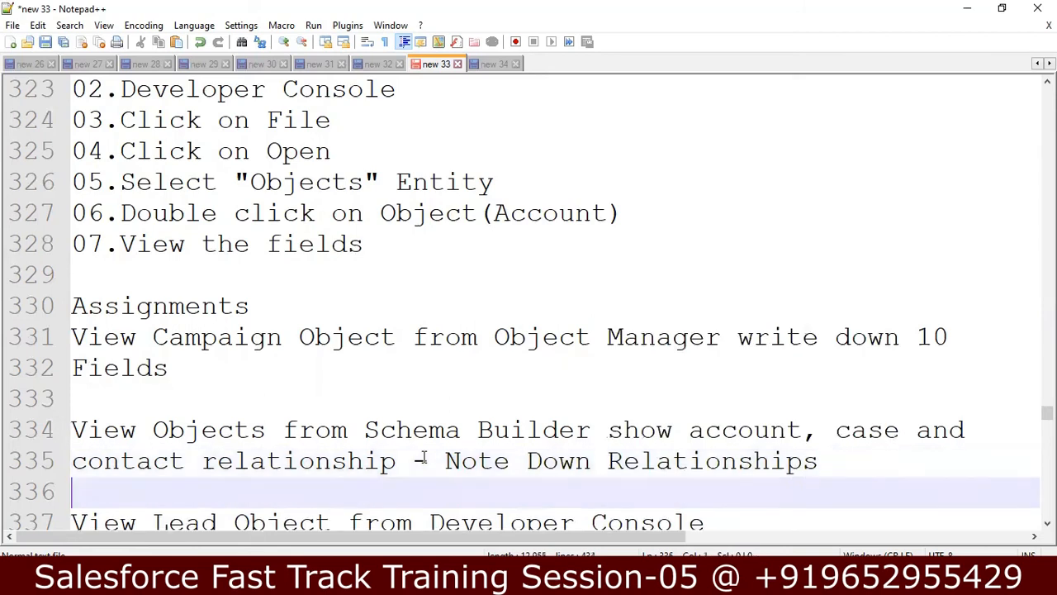
key(Down)
key(Down)
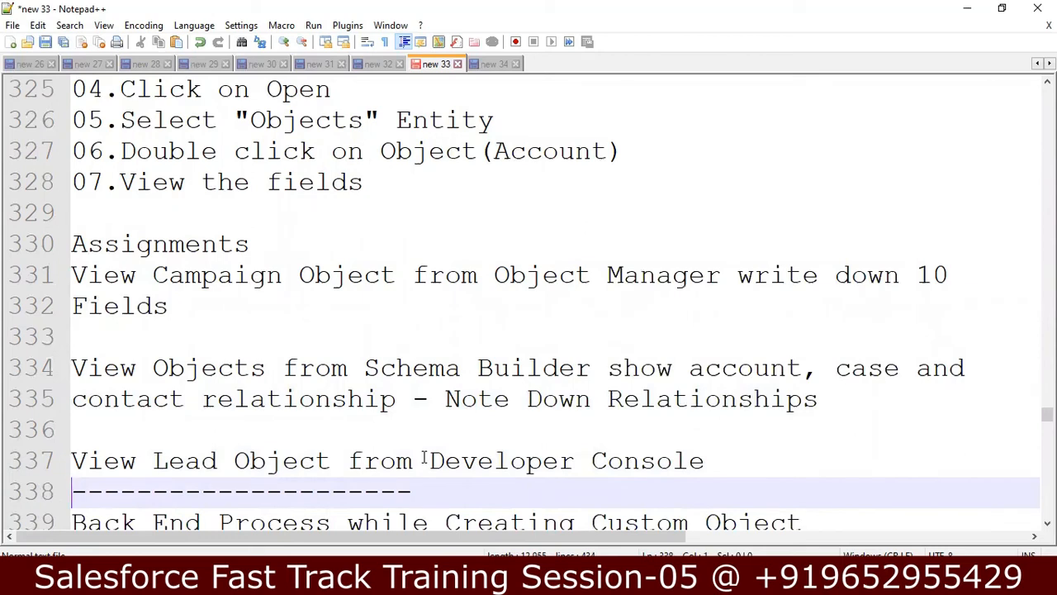
click(756, 456)
Step: Add a new line 'Policy' under the Back End Process heading
key(Down)
key(Down)
key(Down)
key(Down)
key(Down)
key(Down)
key(Down)
key(Down)
key(Down)
key(Down)
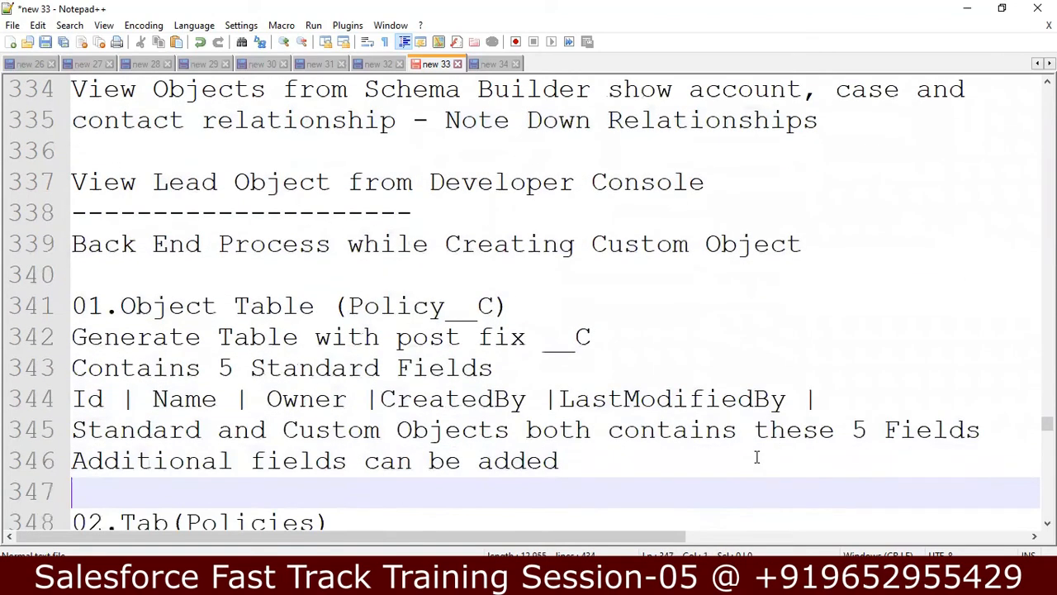
key(Down)
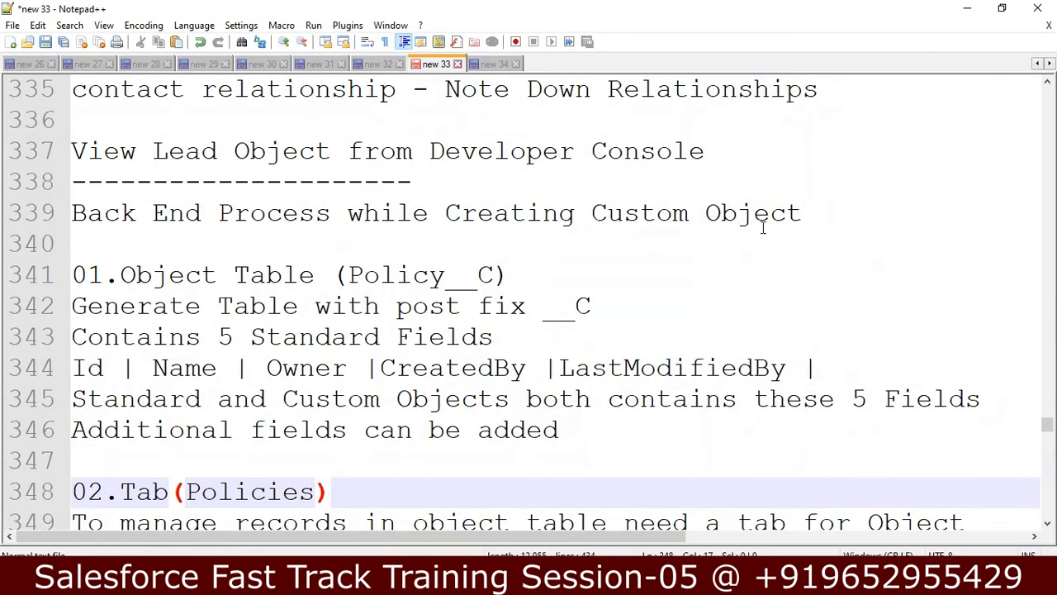
click(797, 227)
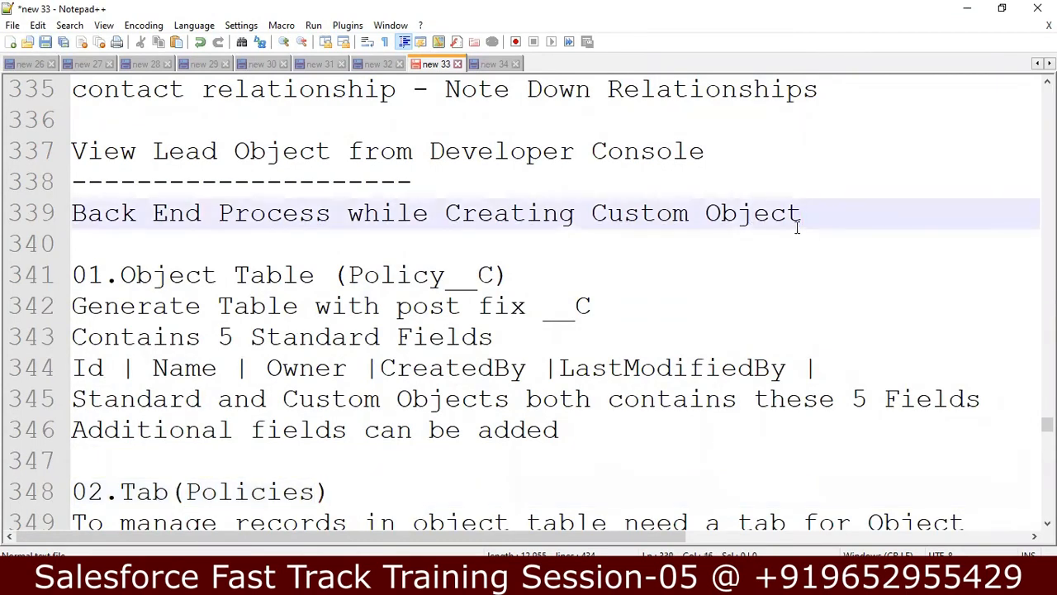
click(565, 270)
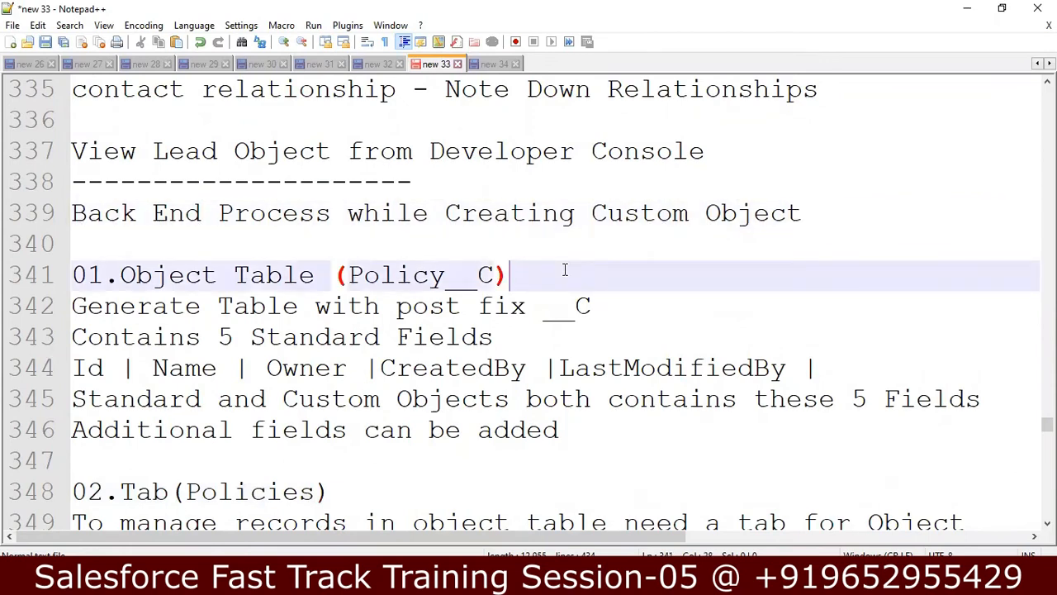
click(814, 215)
key(Return)
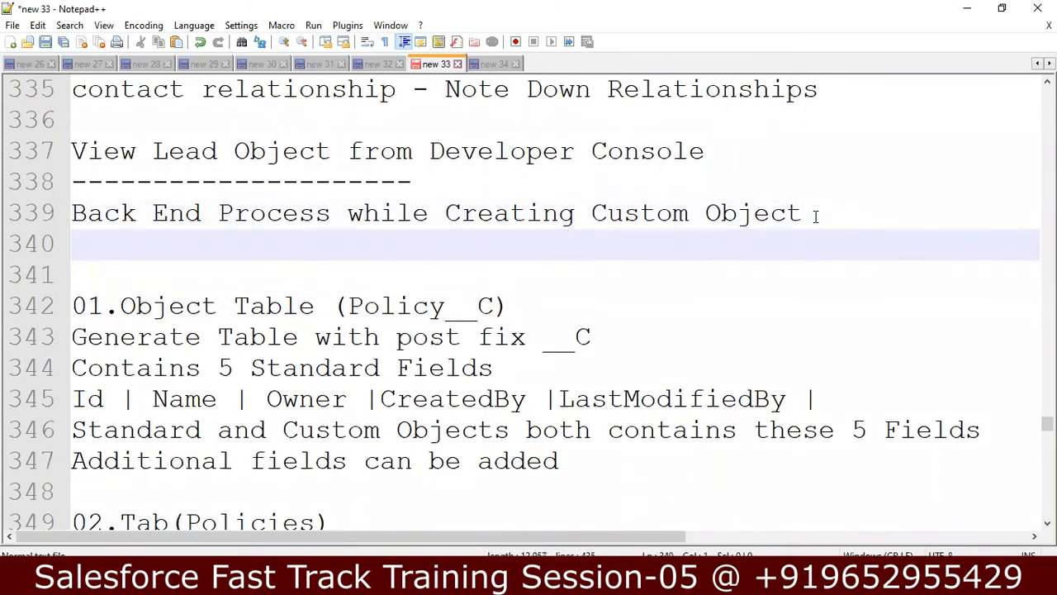
text(Police)
key(BackSpace)
text(y)
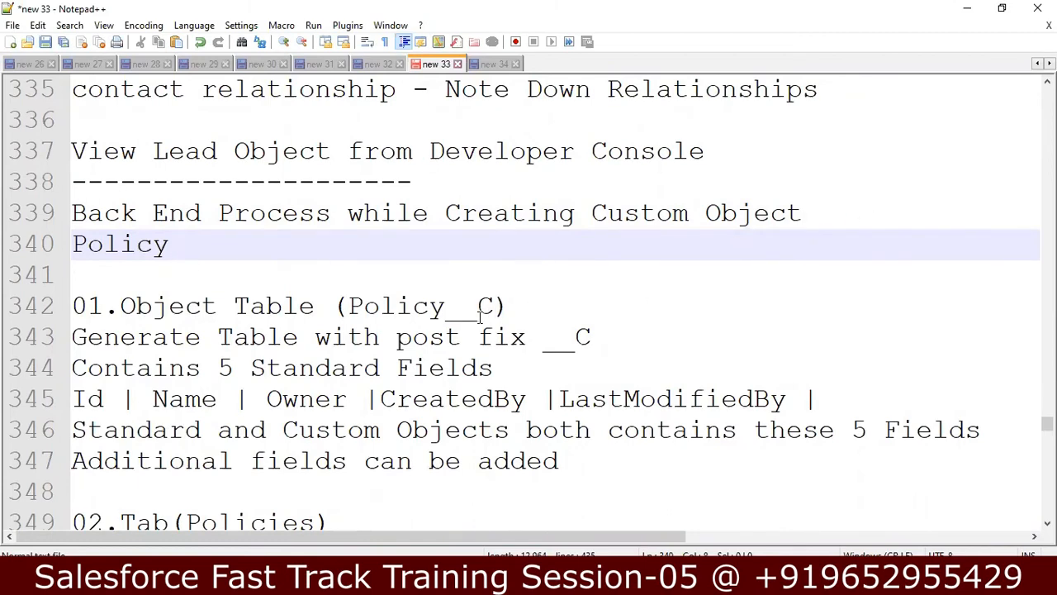
Step: Walk through the Policy__C table, __C postfix and five standard fields lines
click(531, 311)
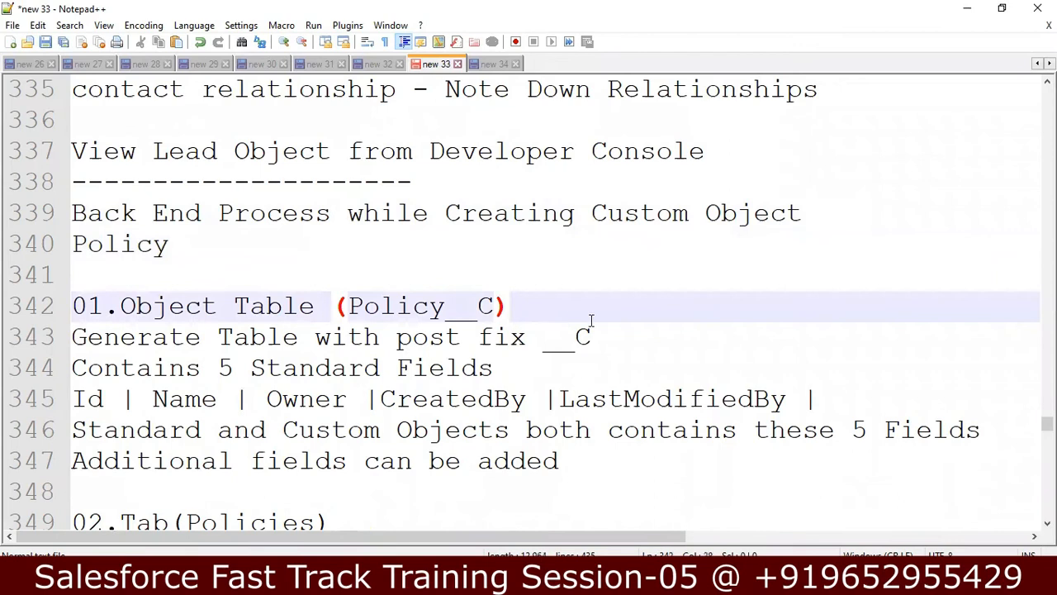
click(613, 337)
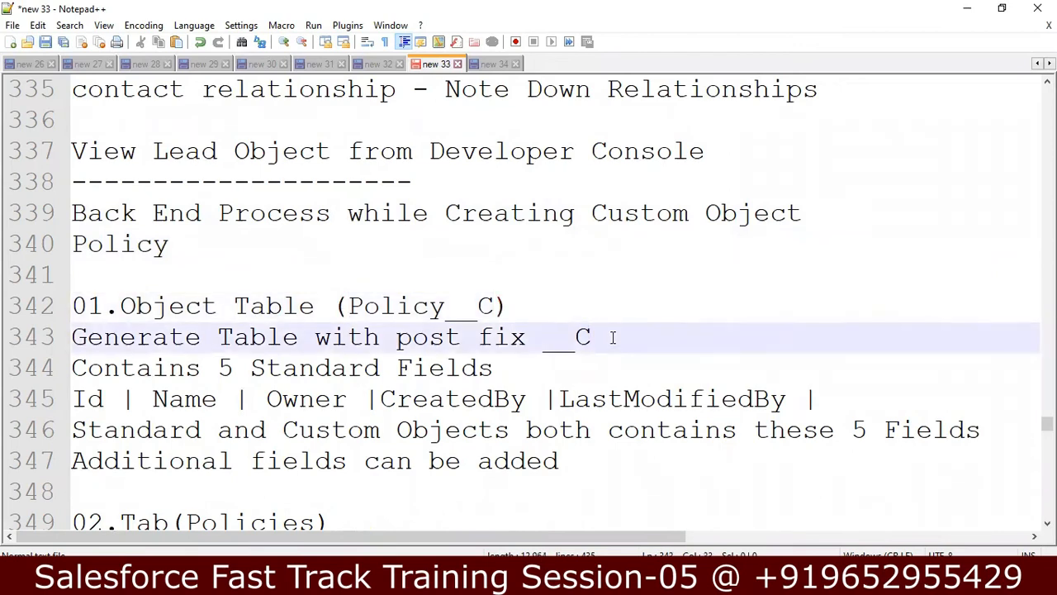
click(522, 373)
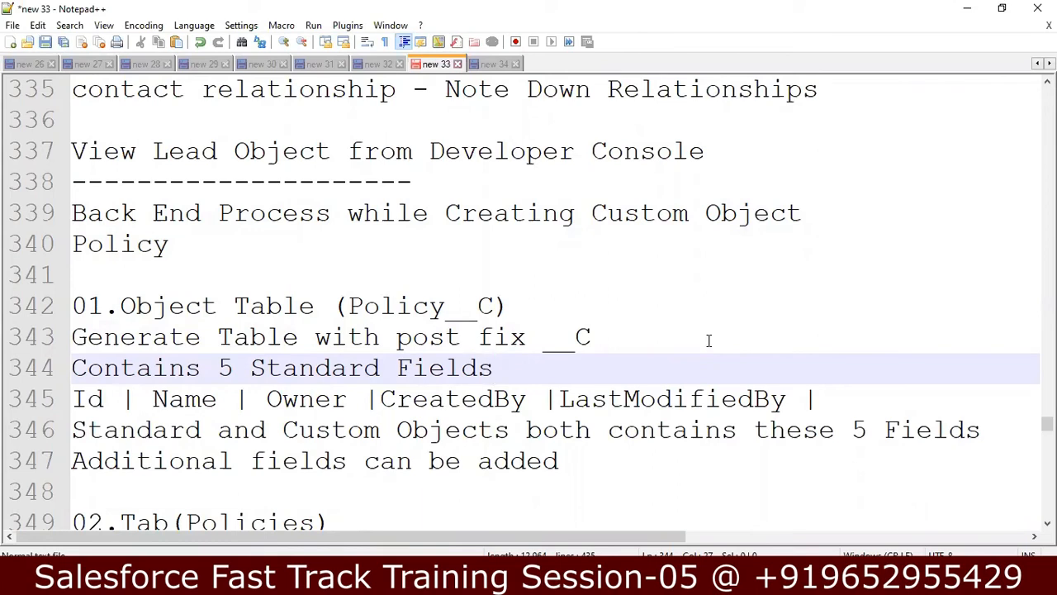
click(854, 398)
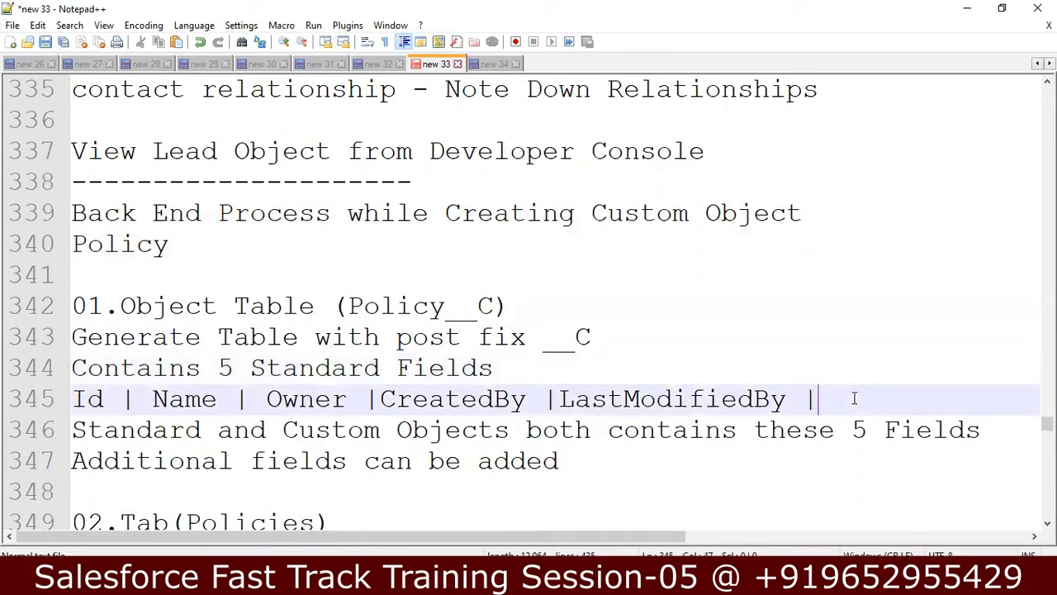
key(shift+Up)
key(shift+Down)
key(shift+Home)
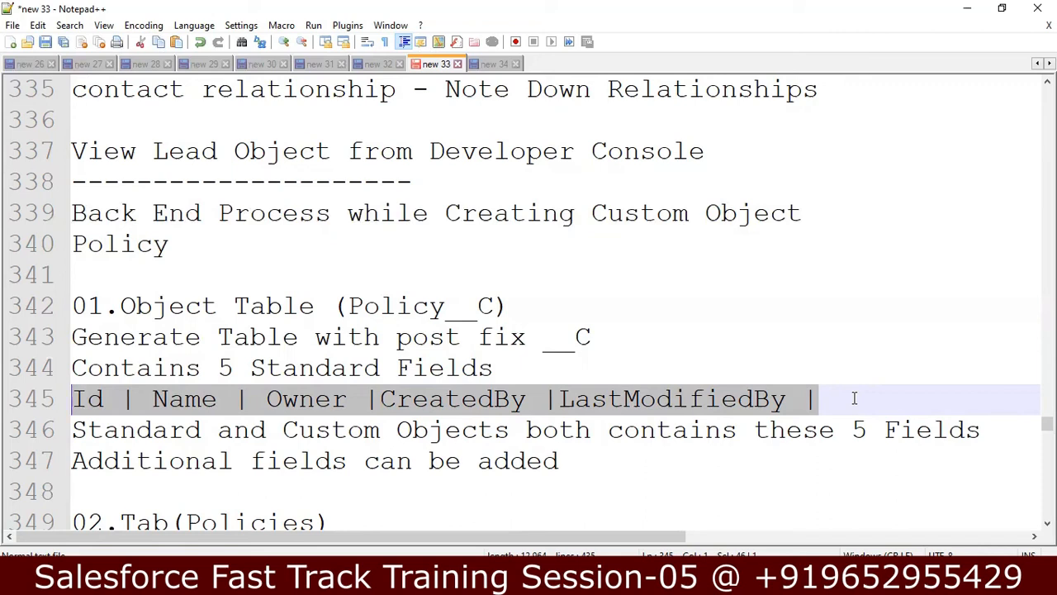
click(101, 403)
click(169, 403)
click(348, 399)
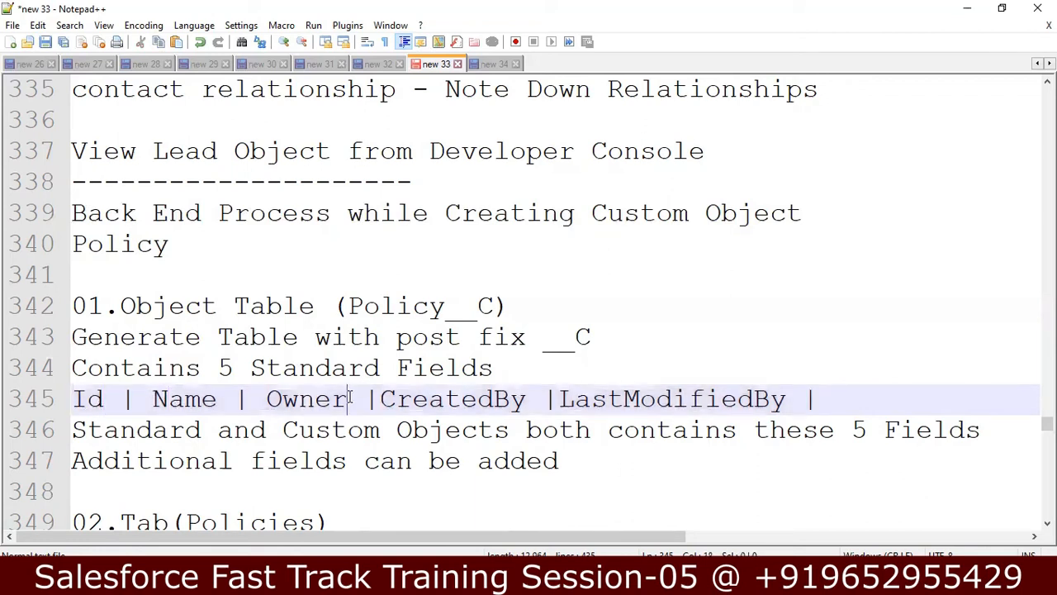
click(477, 399)
click(657, 399)
click(839, 399)
key(shift+Up)
key(shift+Down)
key(shift+Home)
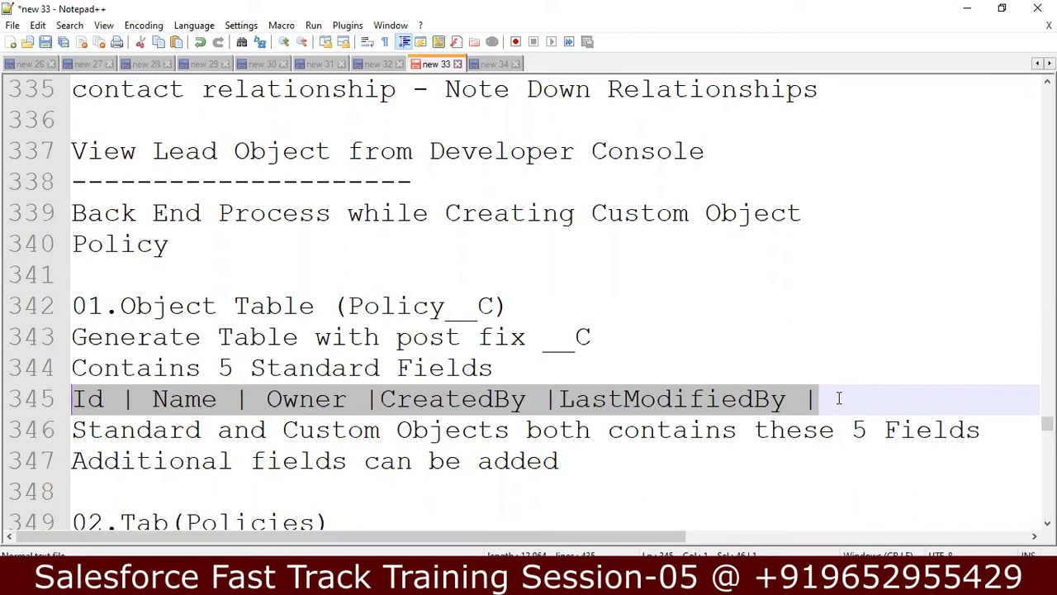
key(Down)
key(Down)
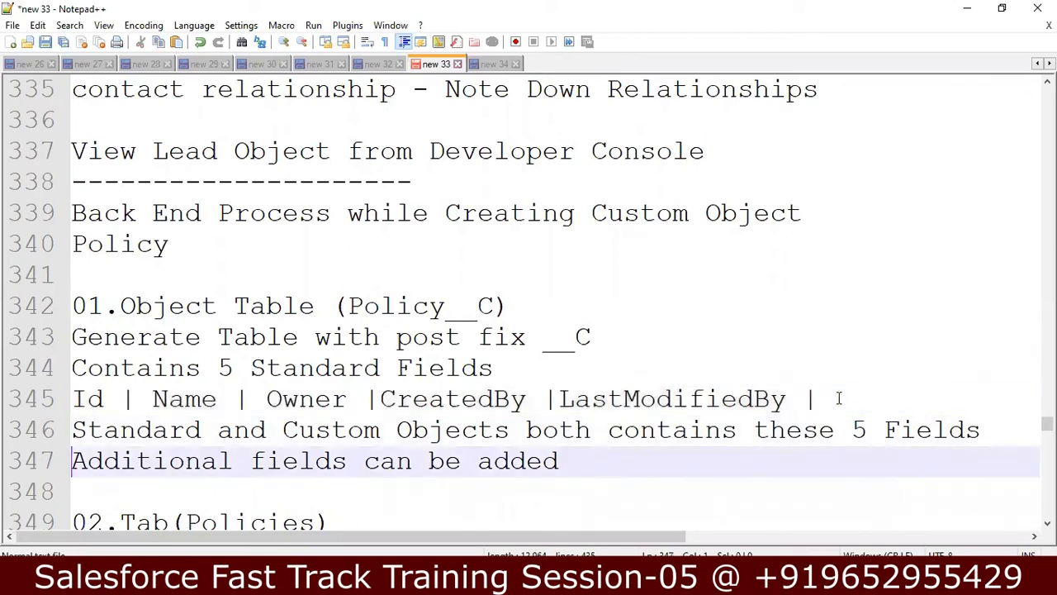
key(Up)
key(Up)
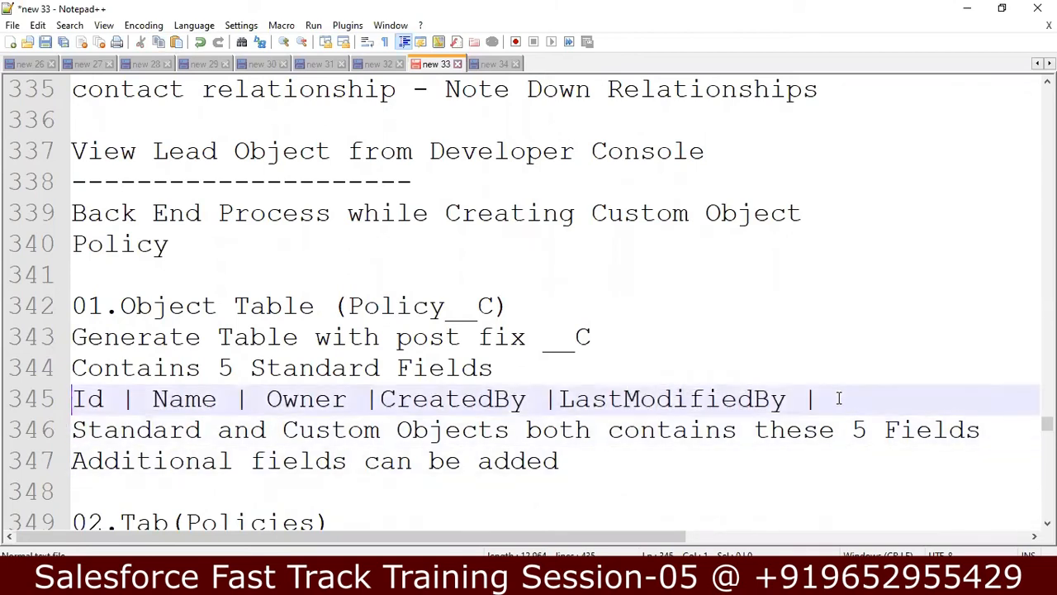
key(shift+Right)
key(shift+Right)
key(shift+Right)
key(shift+Right)
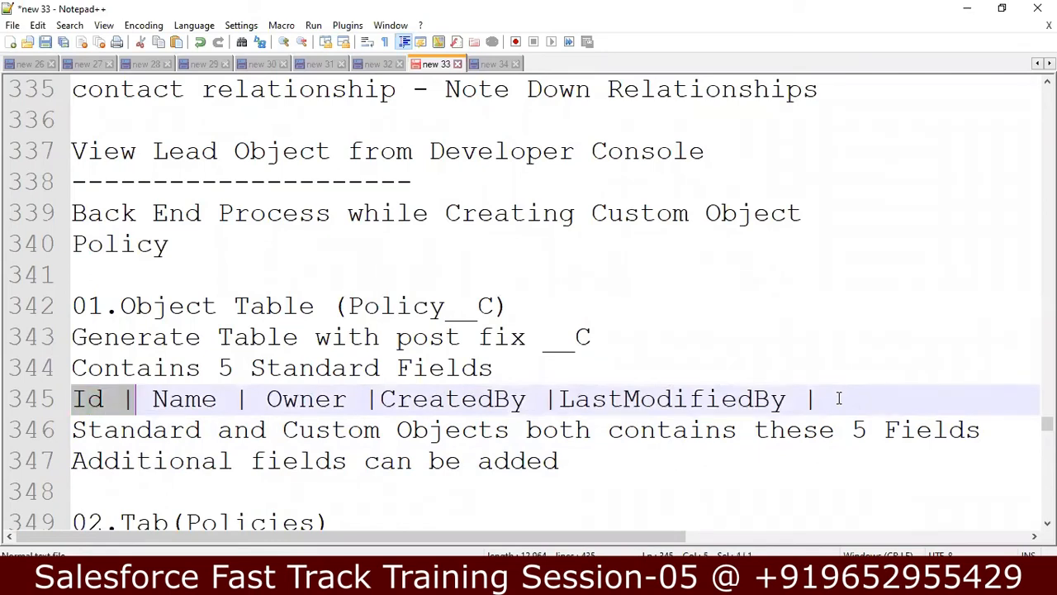
key(Right)
key(shift+Right)
key(shift+Right)
key(shift+Right)
key(shift+Right)
key(shift+Right)
key(shift+Right)
key(shift+Right)
key(shift+Right)
key(shift+Right)
key(shift+Right)
key(shift+Right)
key(shift+Right)
key(shift+Right)
key(shift+Right)
key(shift+Right)
key(shift+Right)
key(shift+Right)
key(shift+Right)
key(shift+Right)
key(shift+Right)
key(shift+Right)
key(shift+Right)
key(shift+Right)
key(shift+Right)
key(shift+Right)
key(shift+Right)
key(shift+Right)
key(shift+Right)
key(shift+Right)
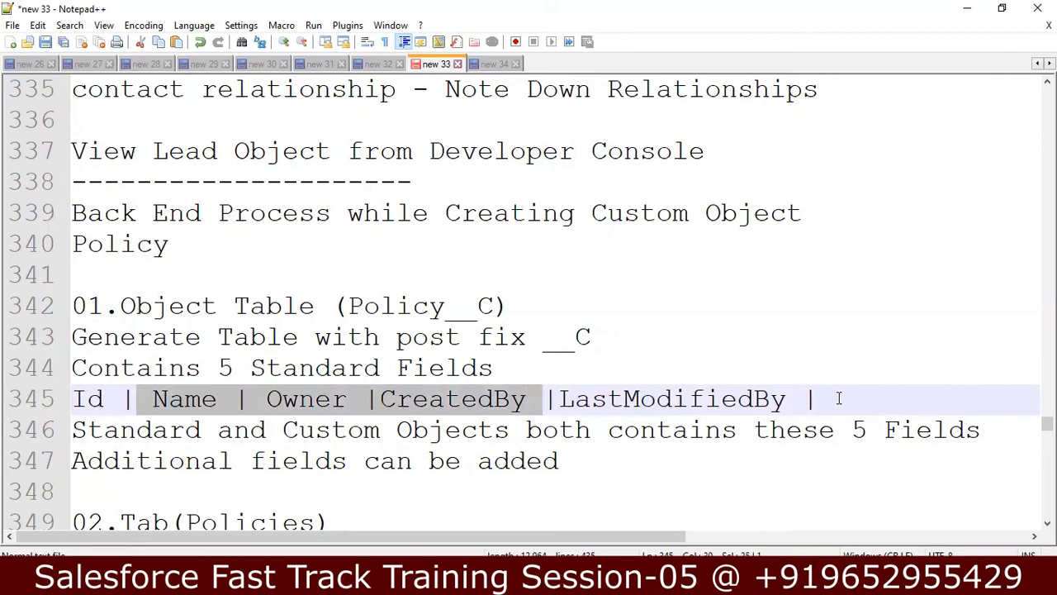
key(Left)
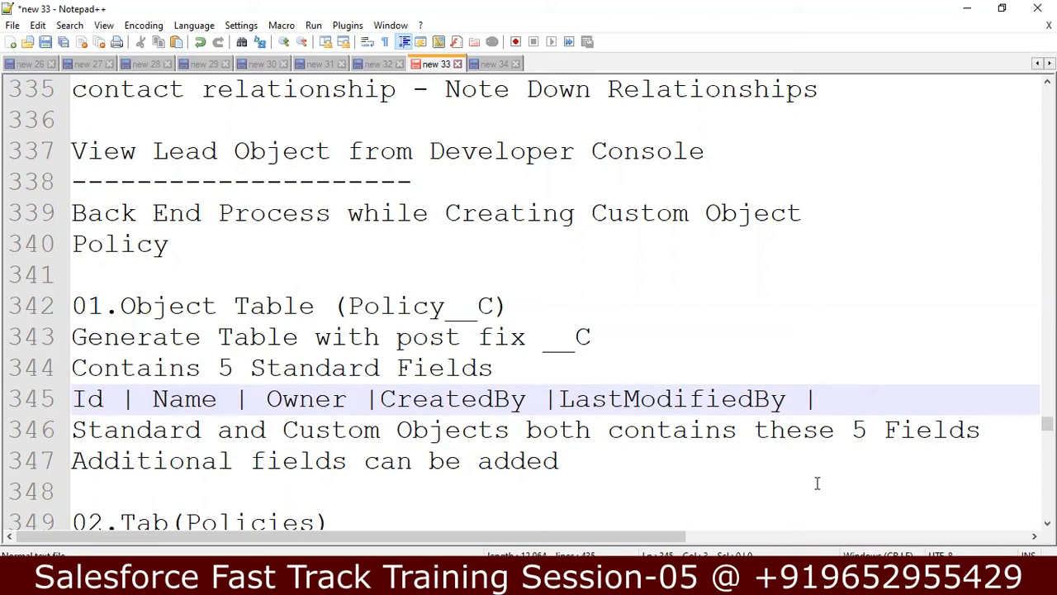
click(514, 582)
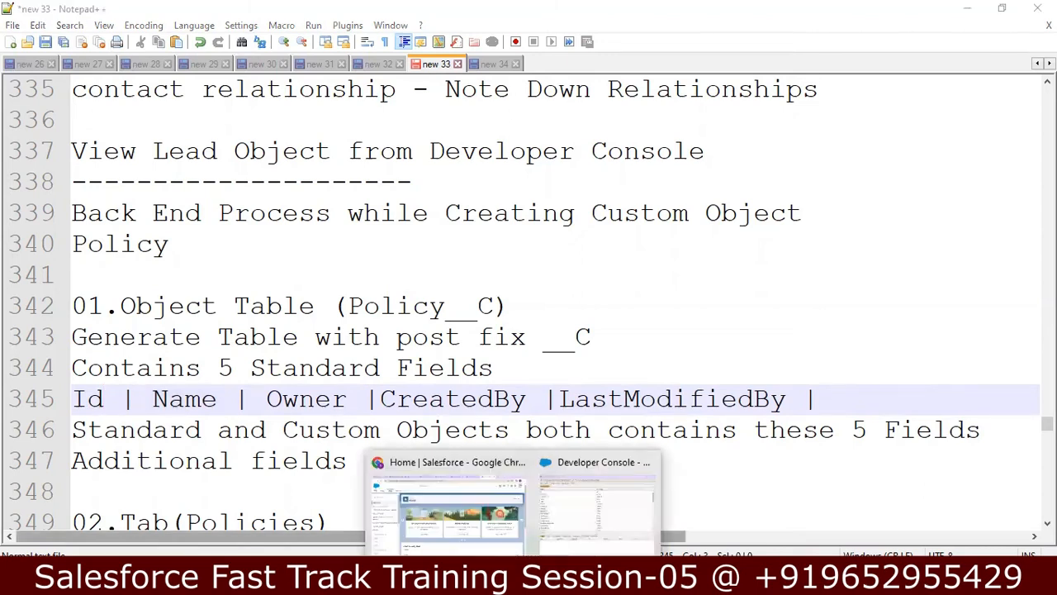
Step: Select Account's Id field in the Developer Console, close it, and return to Setup Home
click(578, 542)
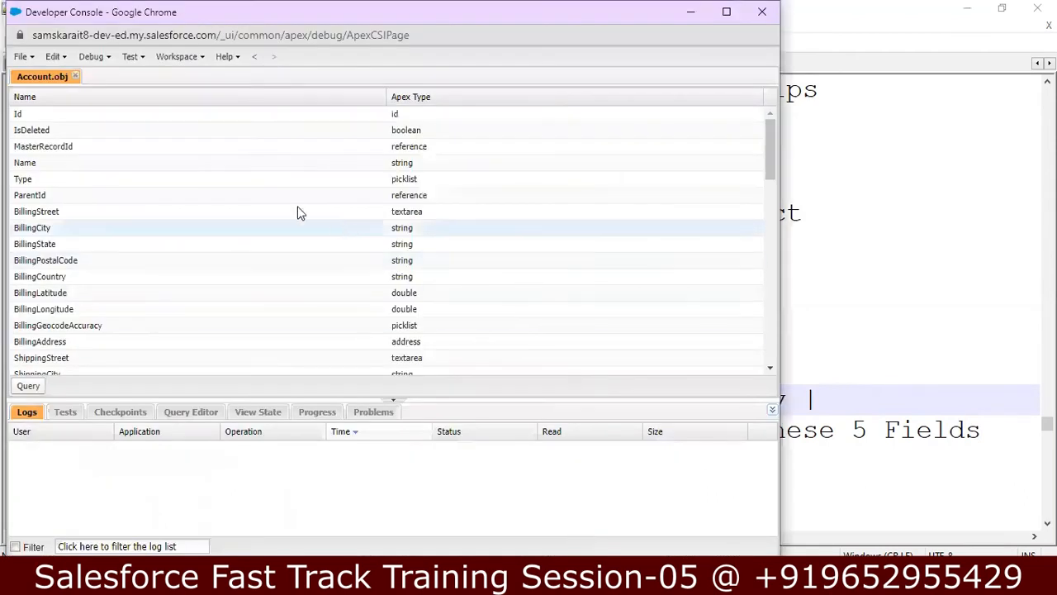
click(114, 118)
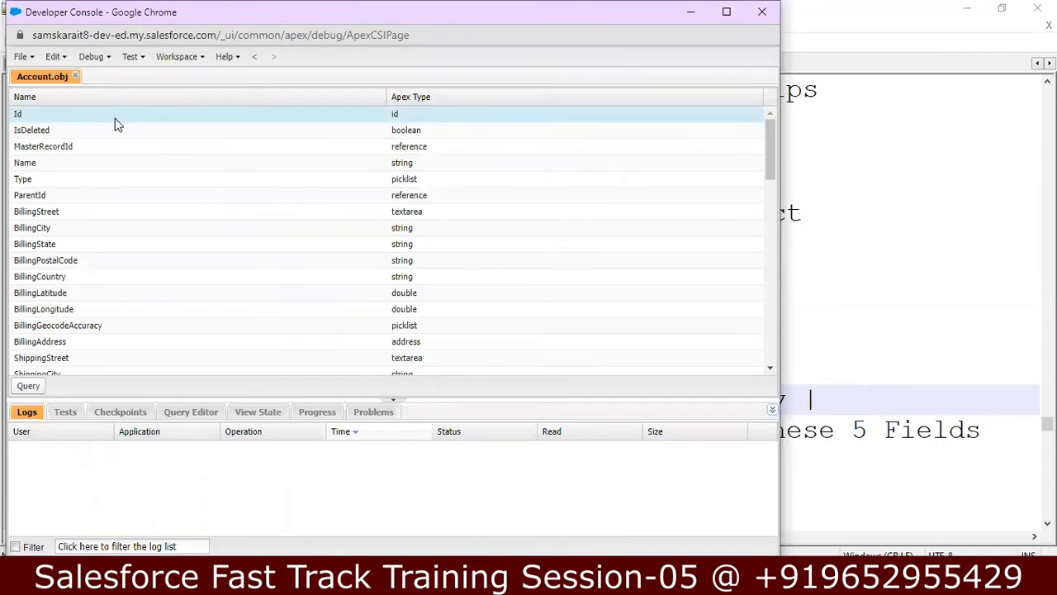
click(762, 12)
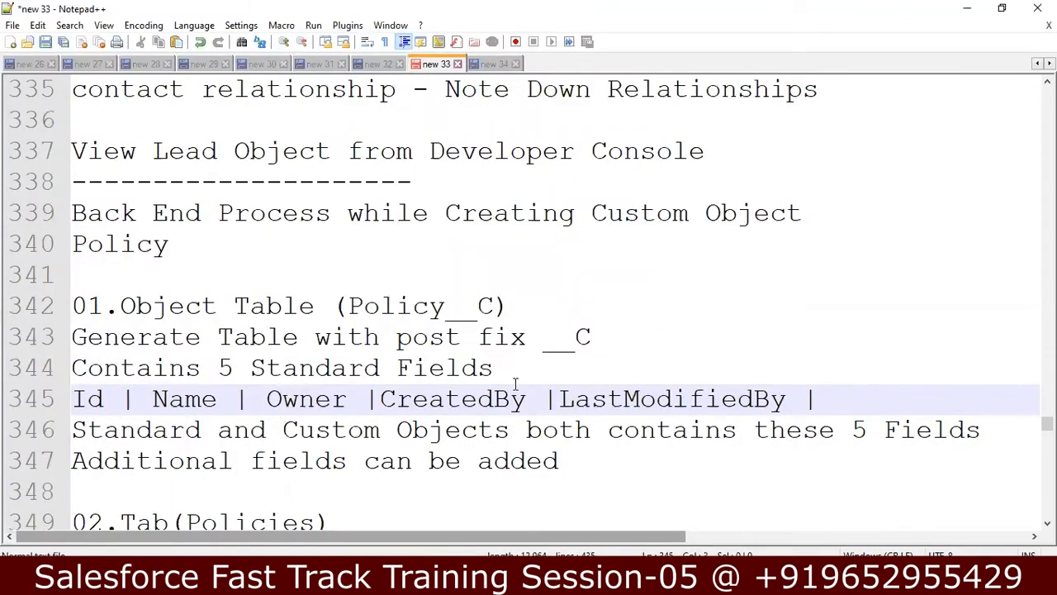
key(alt+Tab)
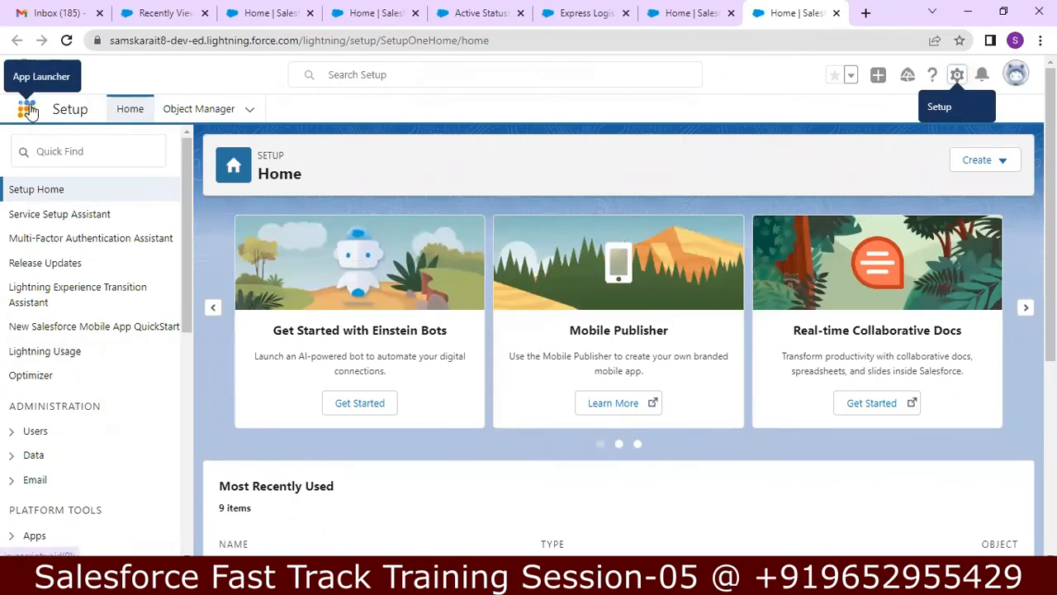
Step: Open the Express Logistics and Transport account from the Bharath Biotech - Feedback app's Accounts tab
click(27, 109)
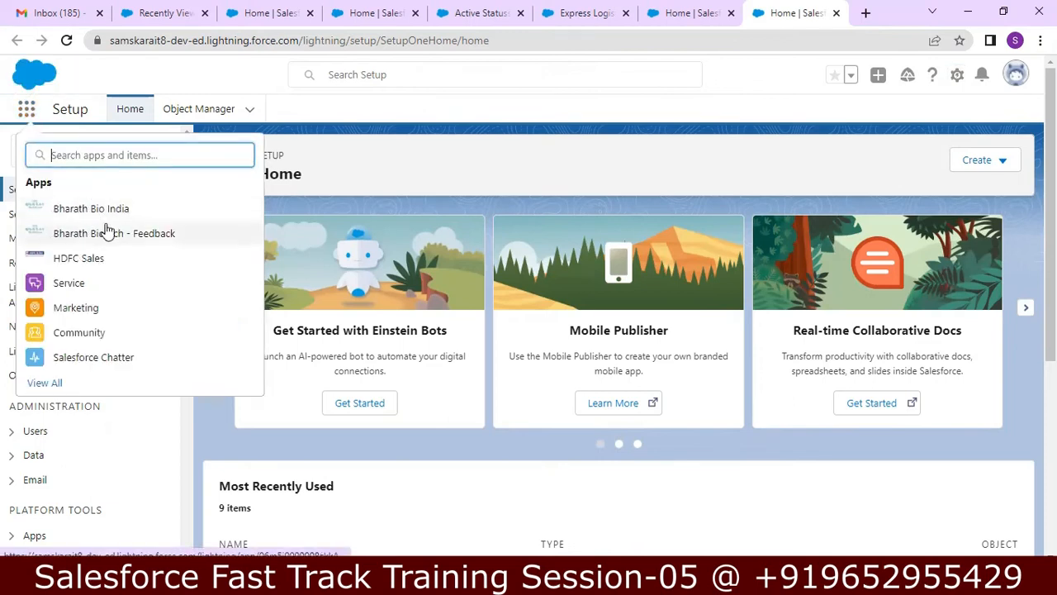
click(106, 237)
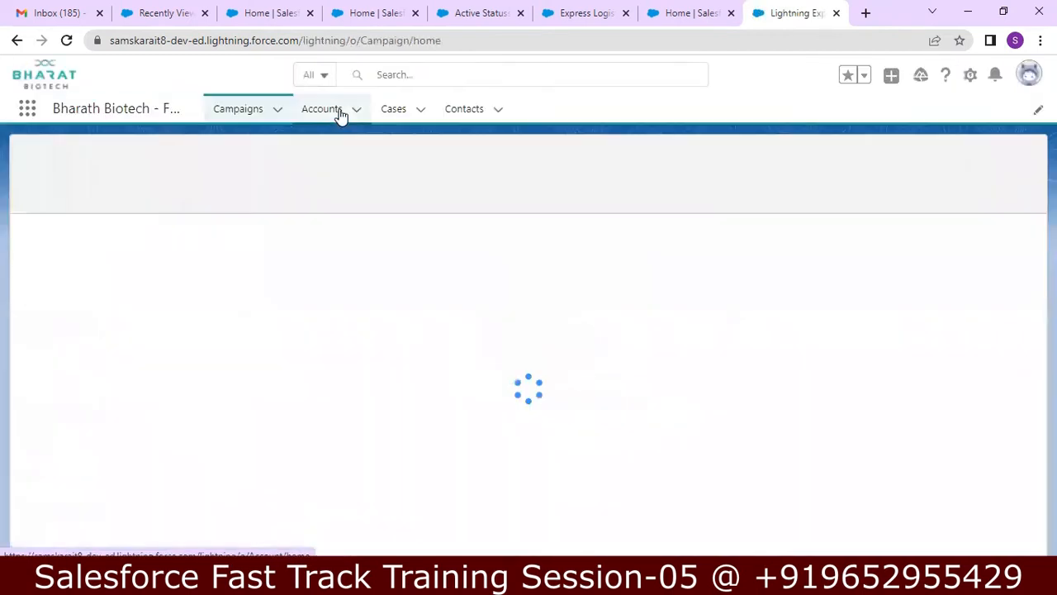
click(338, 114)
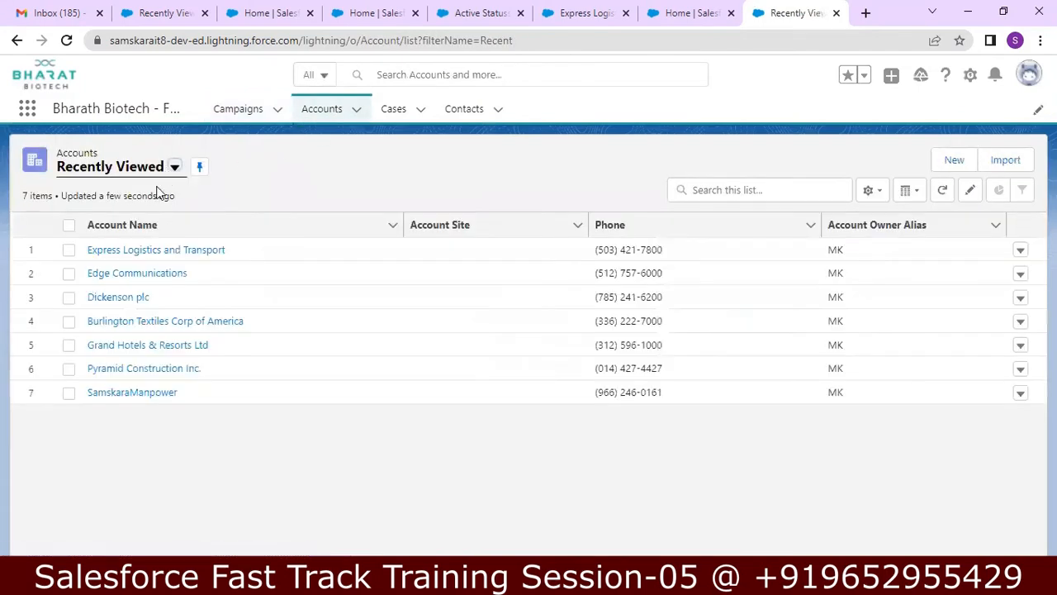
click(136, 253)
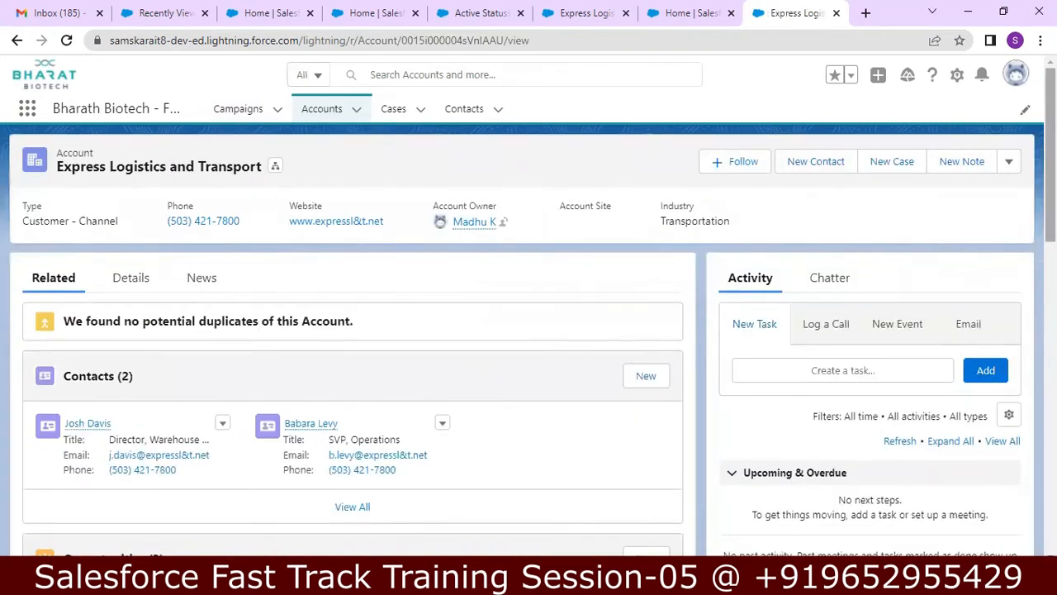
scroll(529, 331, down, 2)
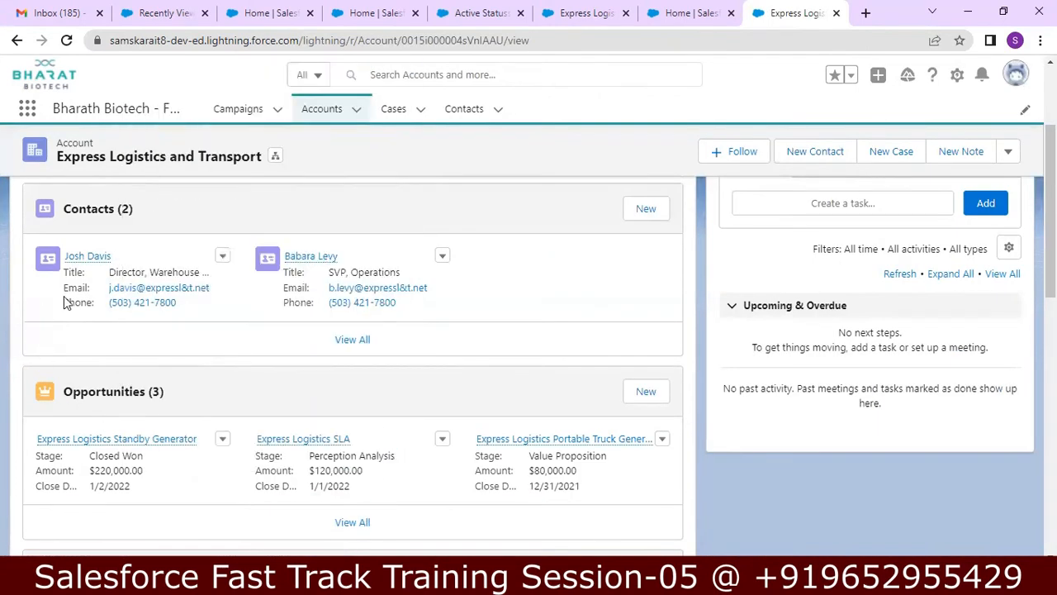
mouse_move(88, 263)
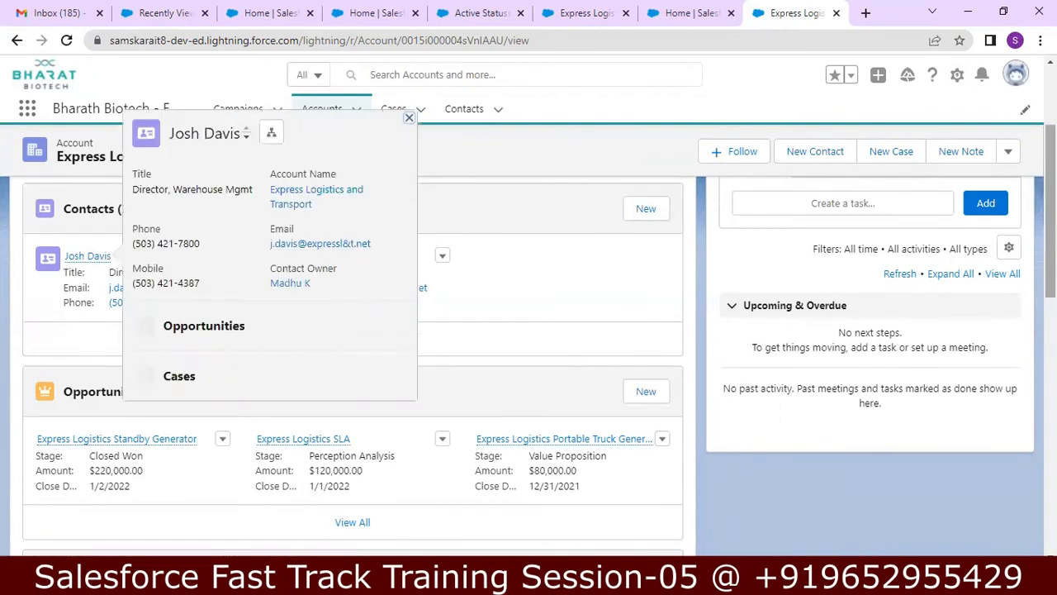
scroll(575, 316, up, 1)
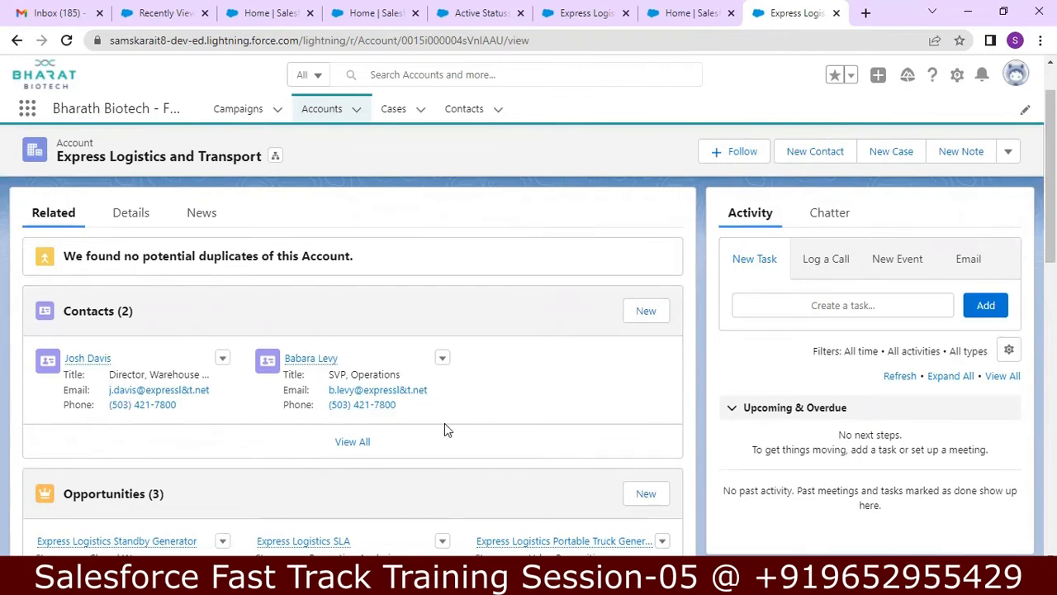
drag(1051, 225, 1050, 190)
Step: Minimize the browser and insert a blank line after line 353 in the notes
click(958, 15)
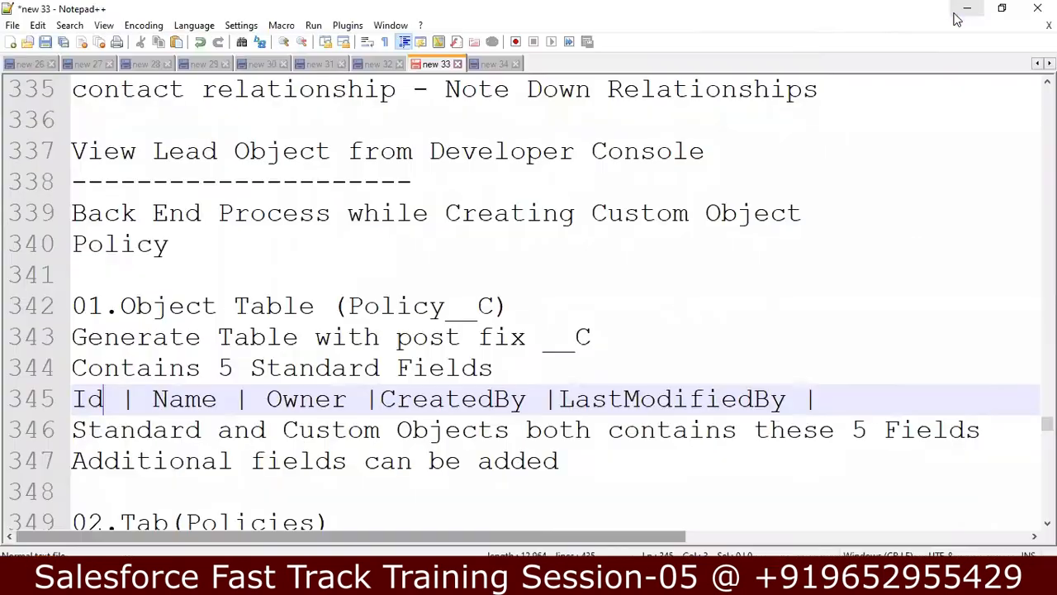
click(408, 483)
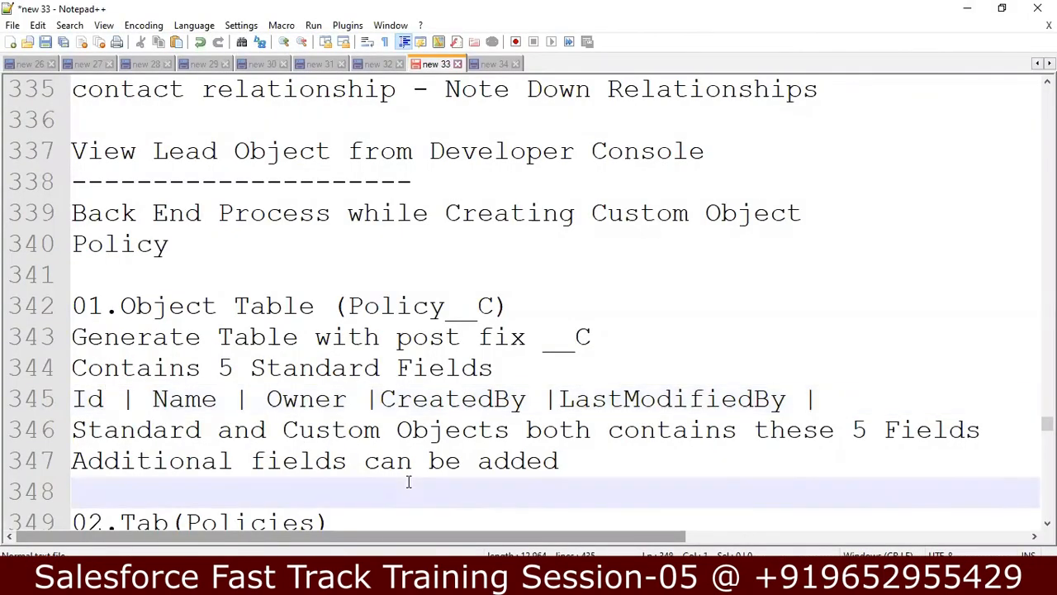
key(Down)
key(Down)
key(Down)
key(Down)
key(Down)
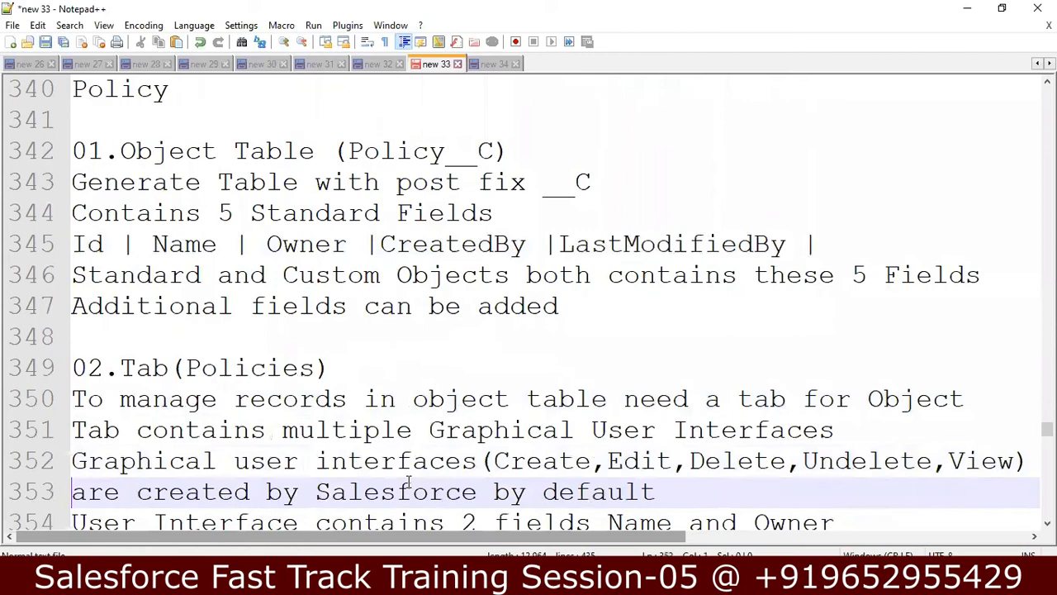
click(318, 367)
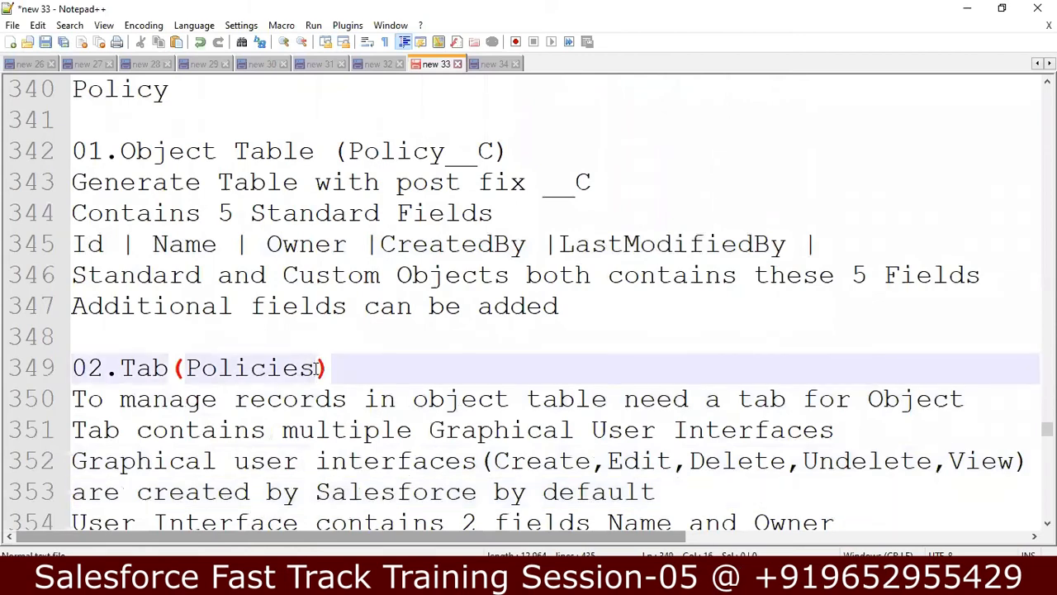
click(234, 400)
click(674, 402)
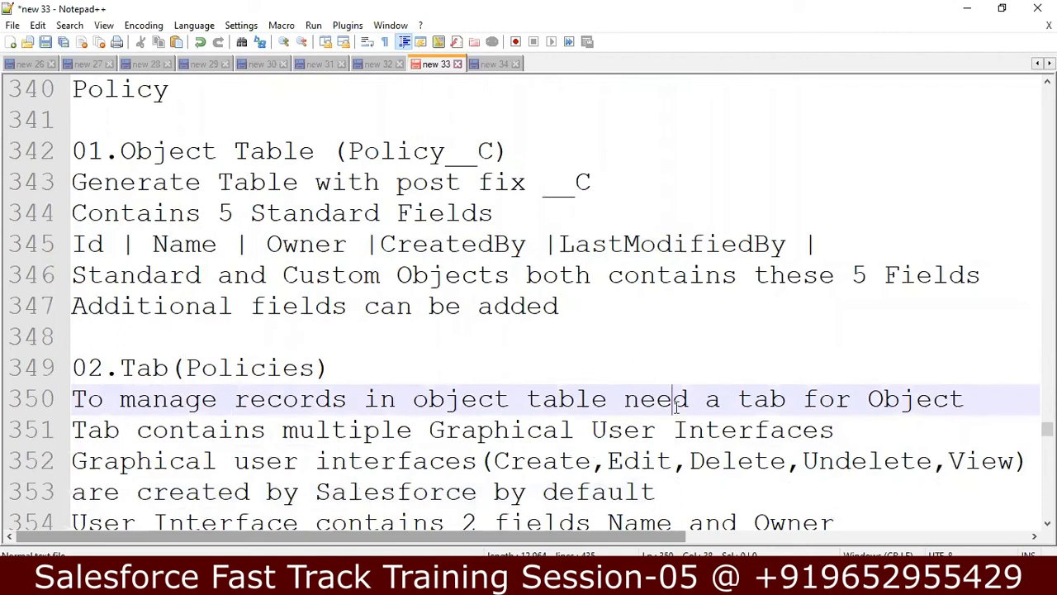
click(719, 430)
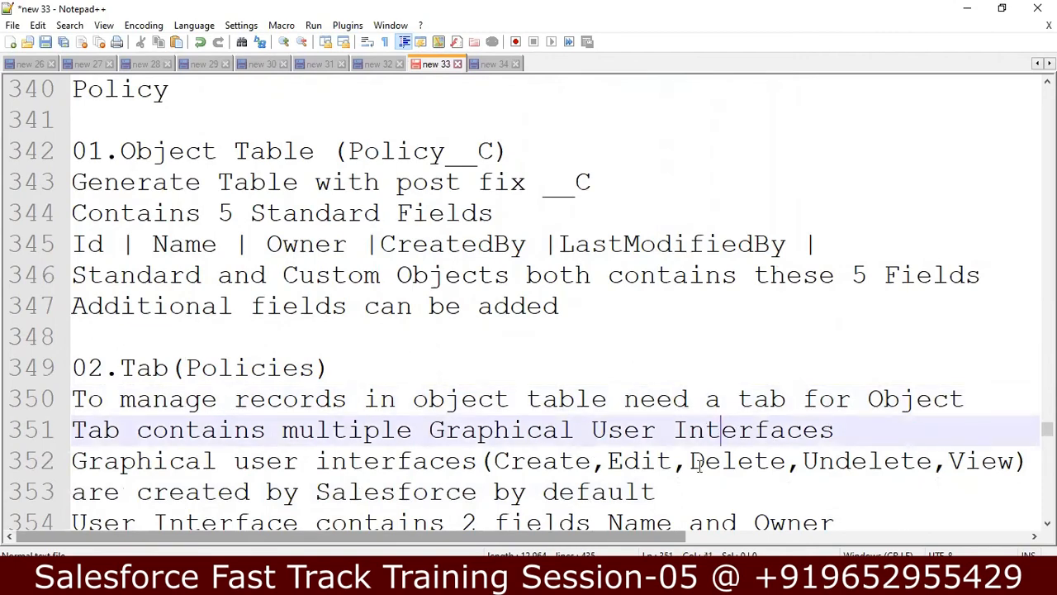
click(1031, 460)
key(Down)
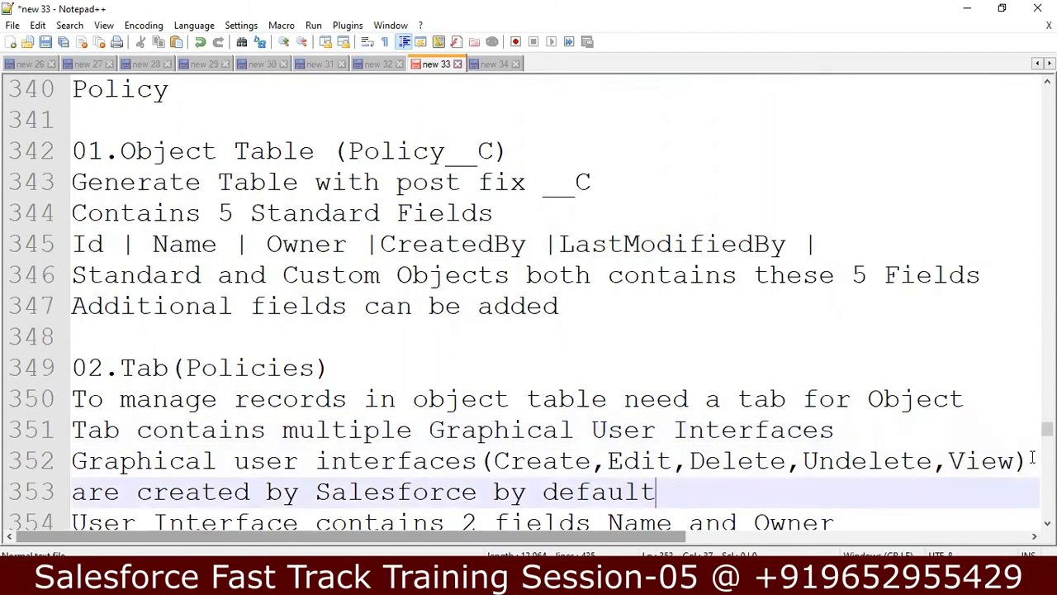
key(Return)
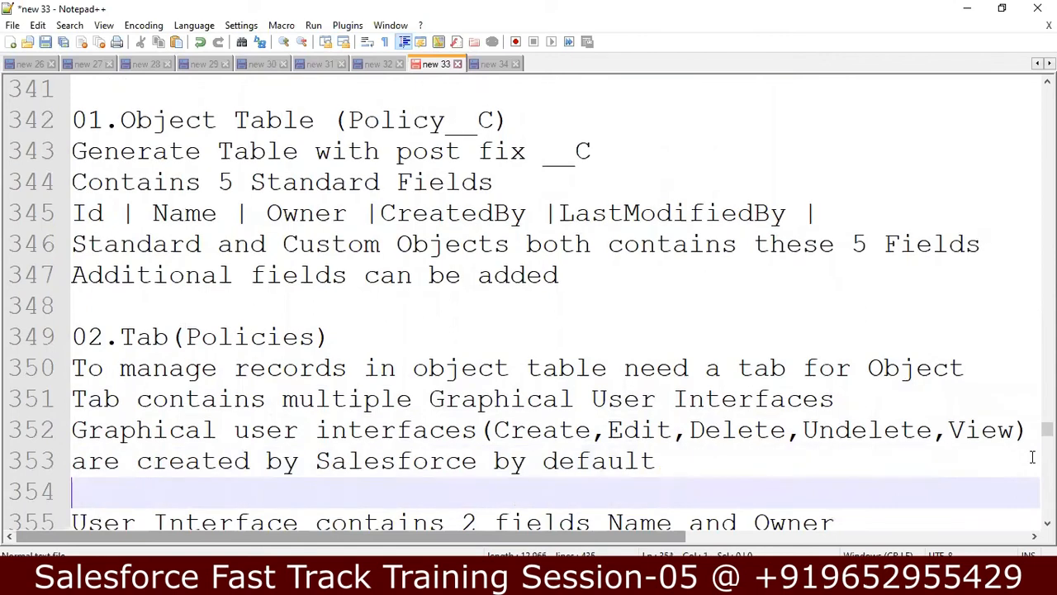
Step: Review the CreatedBy and LastModifiedBy standard fields line, then scroll down the notes
key(Down)
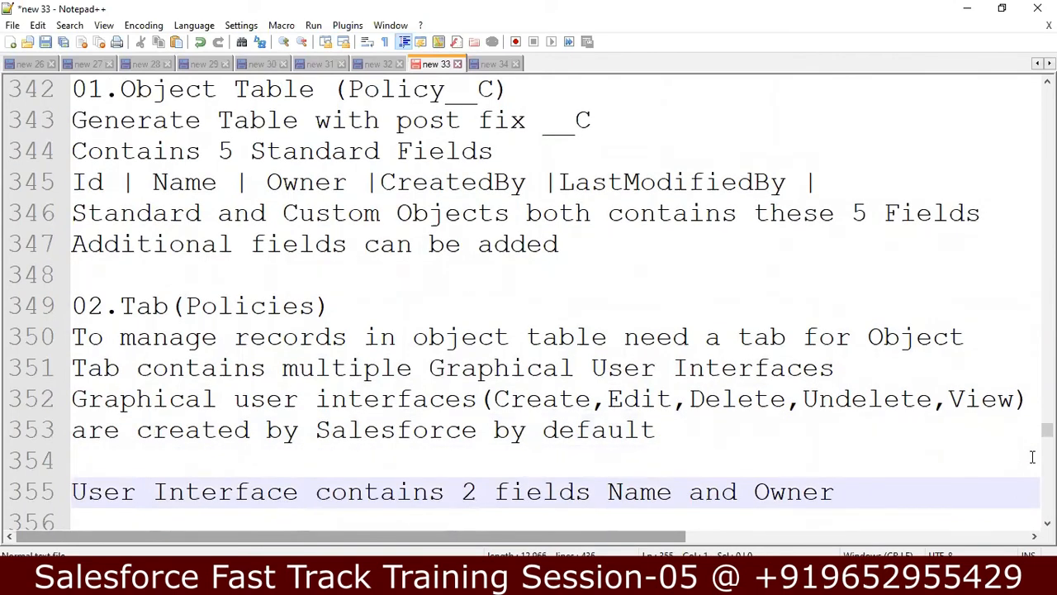
key(Down)
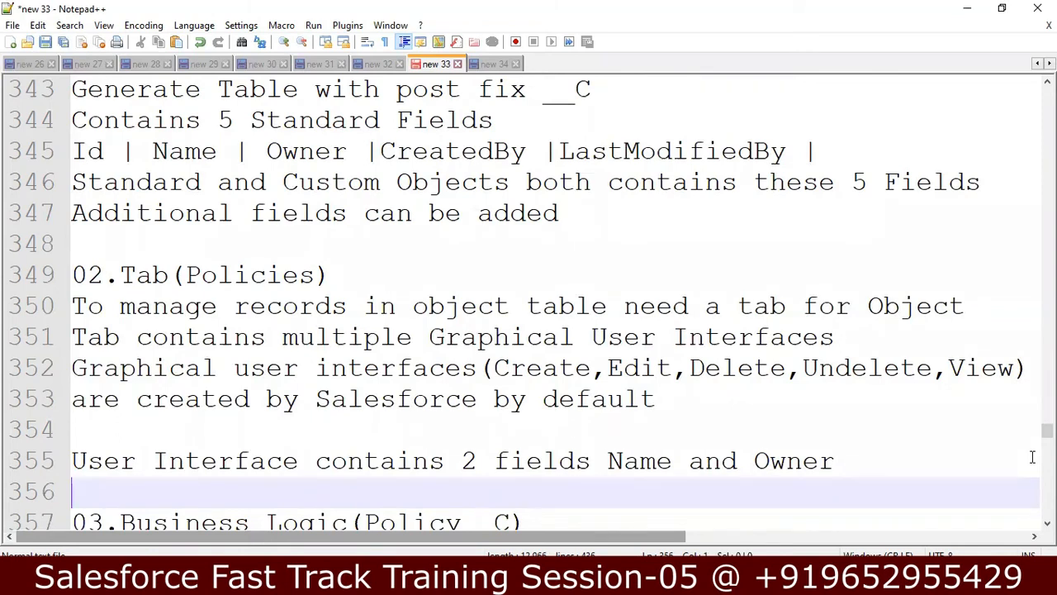
key(Up)
key(Up)
key(Up)
key(Up)
key(Up)
key(Up)
key(Up)
key(Up)
key(Up)
key(Up)
key(Up)
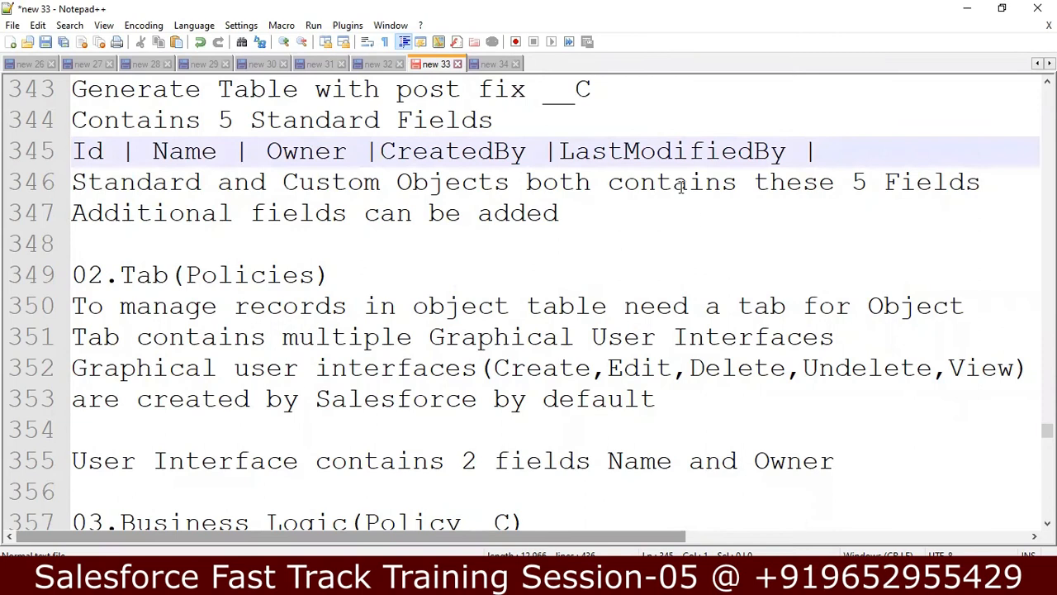
click(718, 149)
click(483, 157)
scroll(528, 305, down, 1)
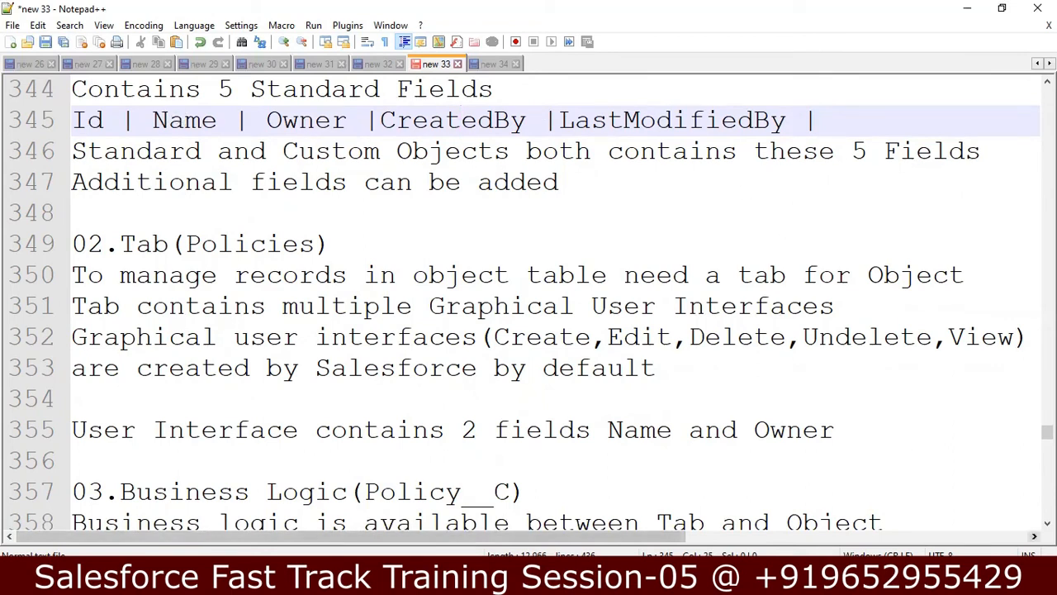
scroll(791, 452, down, 2)
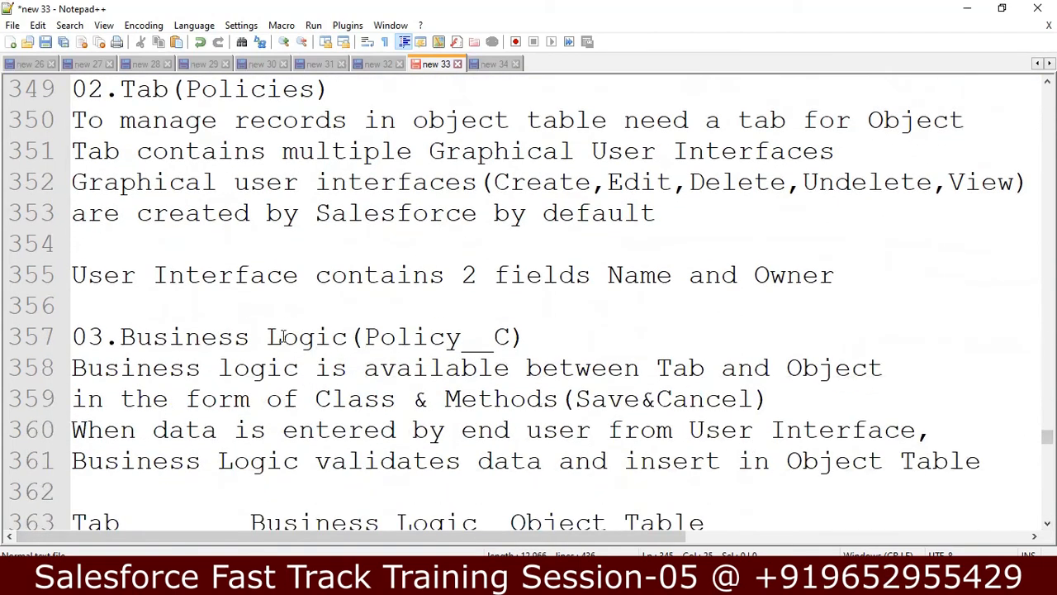
Step: Adjust spacing on line 370 so the second Policy__C aligns under Business Logic
click(507, 339)
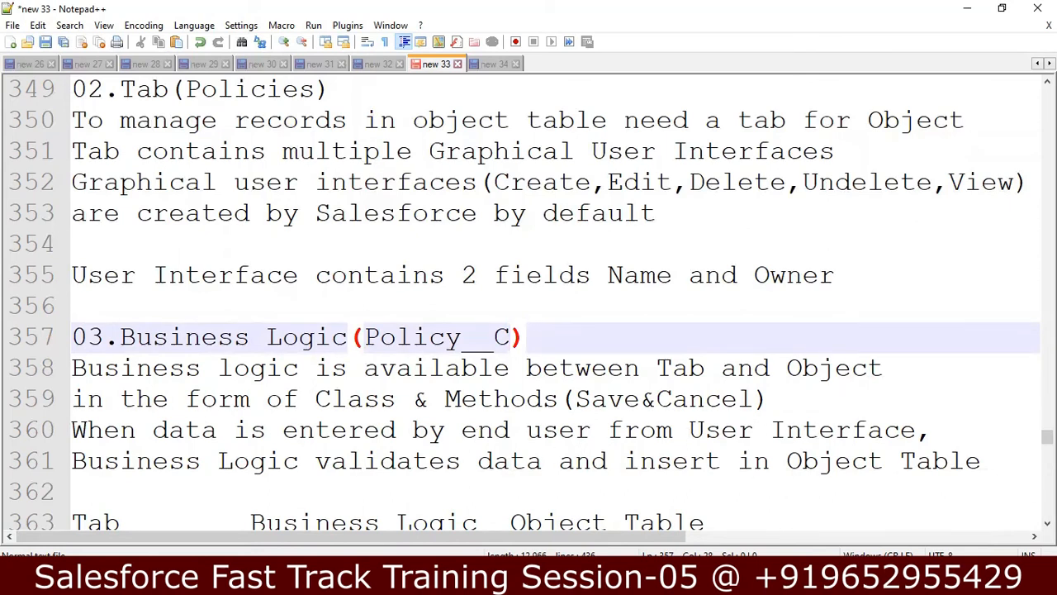
scroll(660, 425, down, 2)
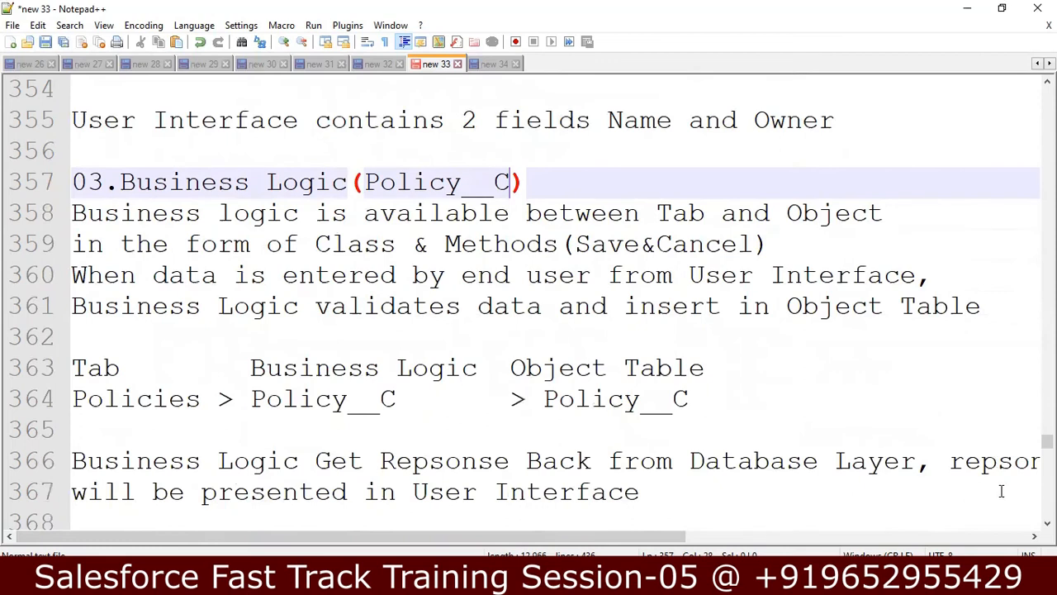
scroll(537, 306, down, 2)
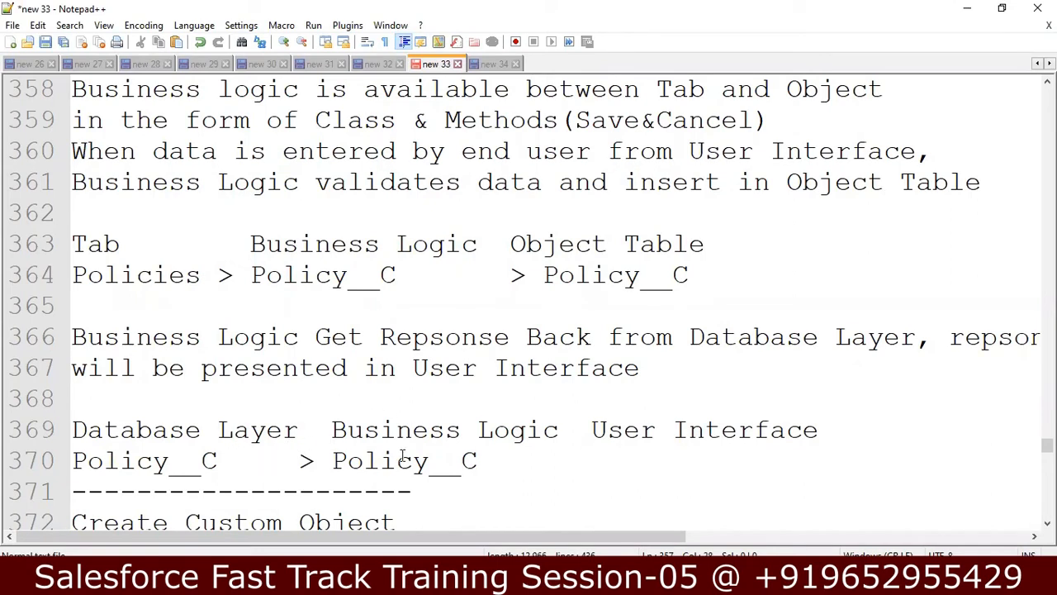
click(299, 460)
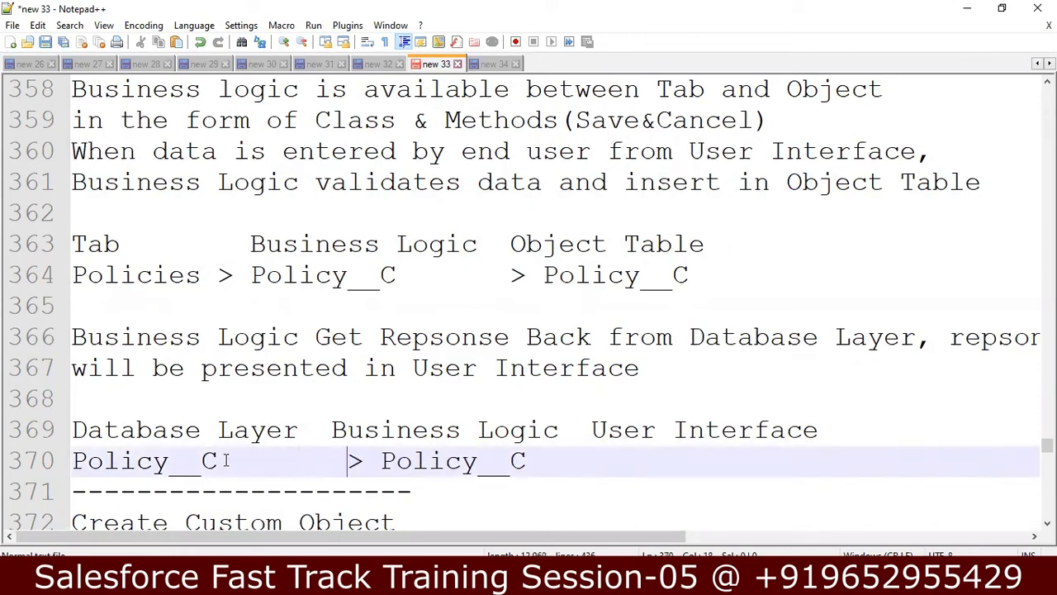
click(479, 464)
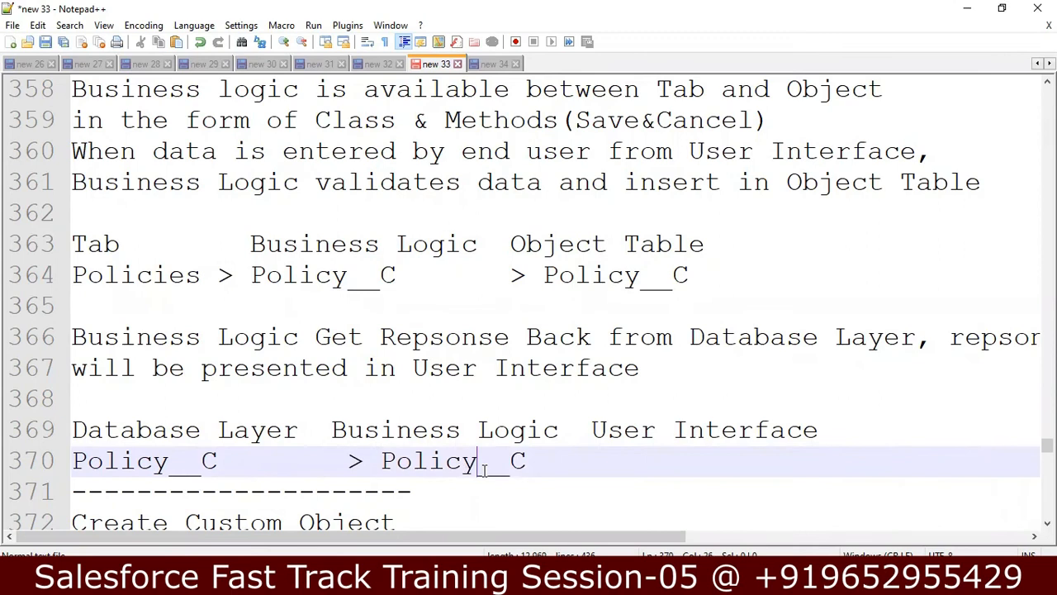
click(542, 464)
Step: Scroll further down the notes, then return to the Salesforce account page
click(1047, 522)
click(1047, 522)
click(1048, 523)
click(1047, 523)
click(1047, 523)
click(1047, 522)
click(1047, 522)
click(1047, 523)
double_click(1047, 523)
click(1047, 522)
click(1048, 523)
click(1047, 523)
click(1047, 523)
click(1047, 523)
click(1047, 523)
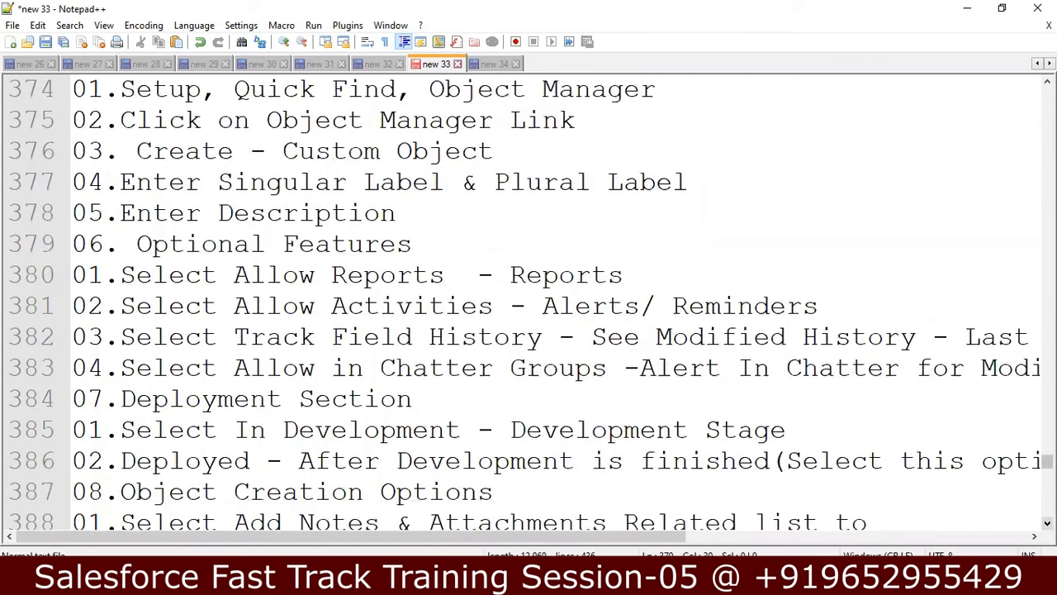
click(1047, 523)
click(1047, 523)
click(1047, 523)
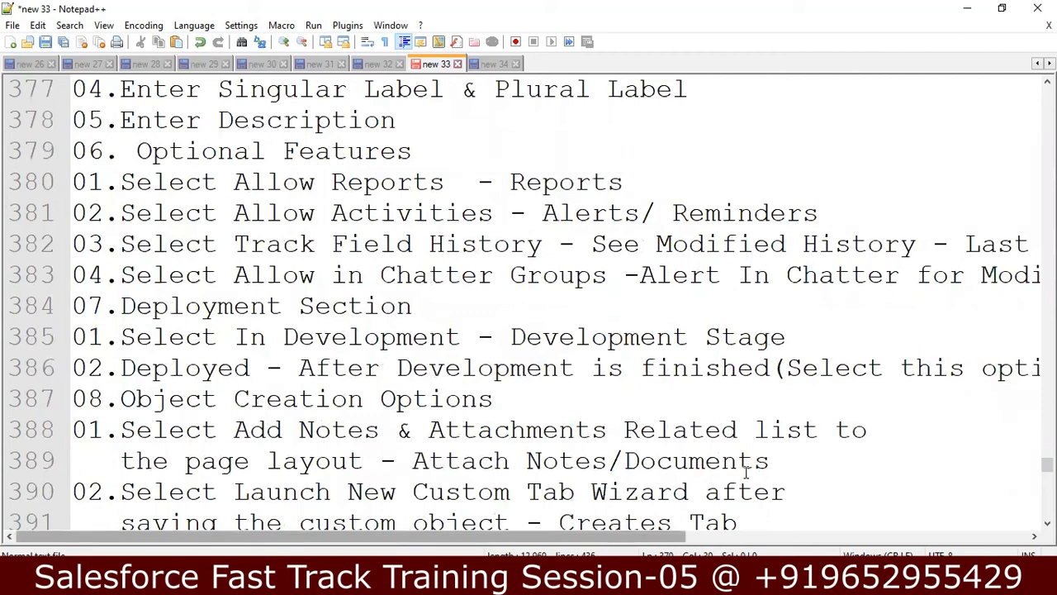
key(alt+Tab)
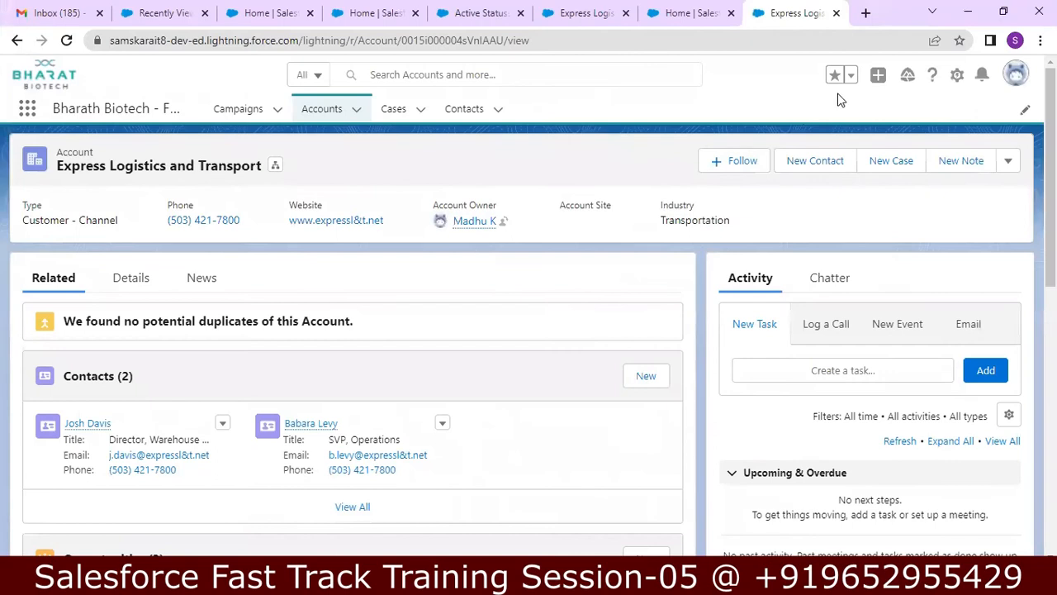
Step: Open Setup Home in a new tab and reach Object Manager via Quick Find 'OBJECT MA'
click(955, 82)
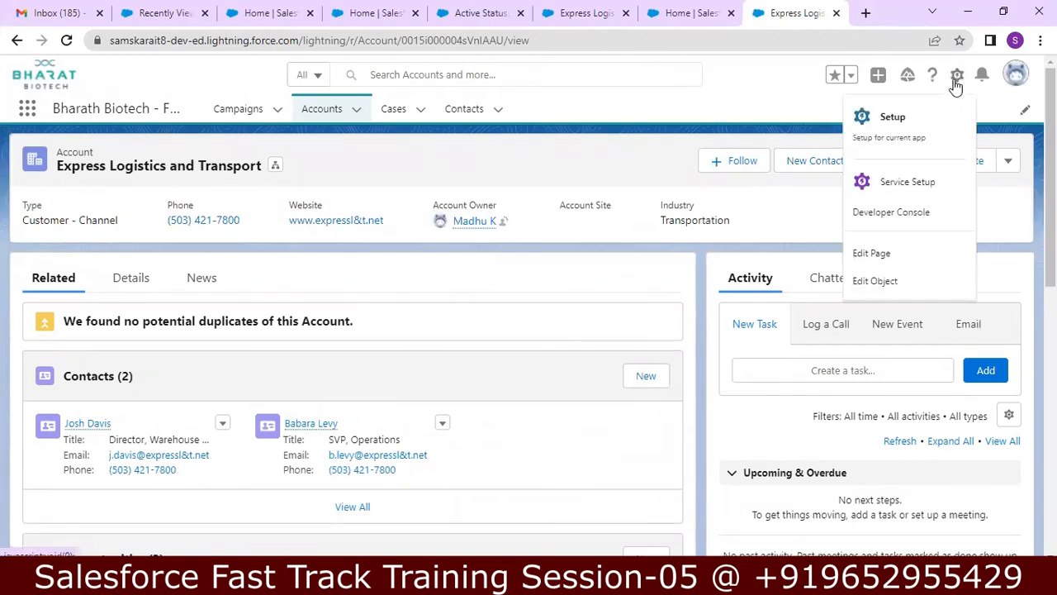
click(909, 116)
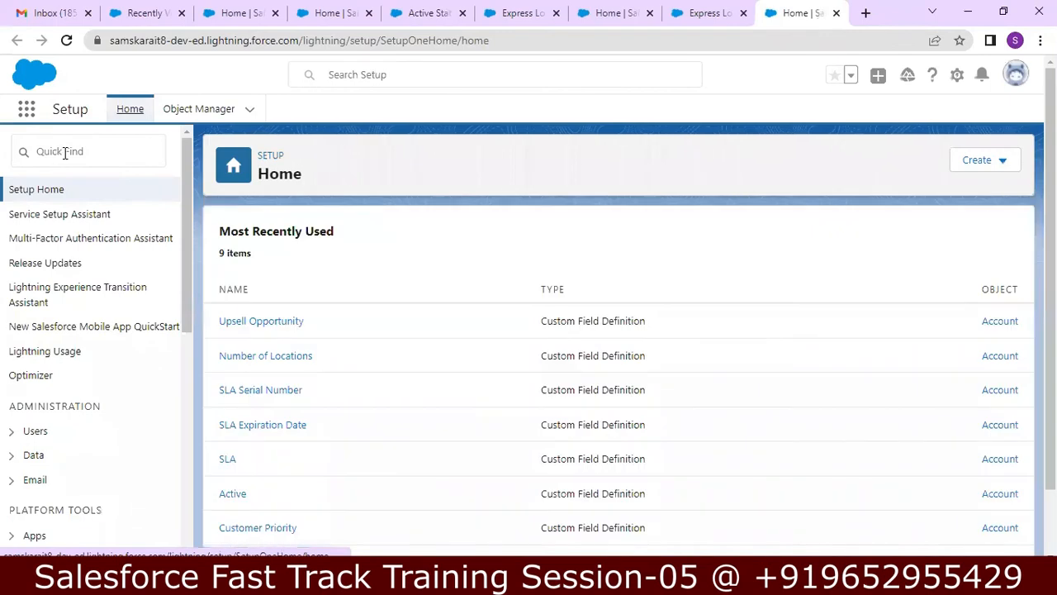
click(65, 153)
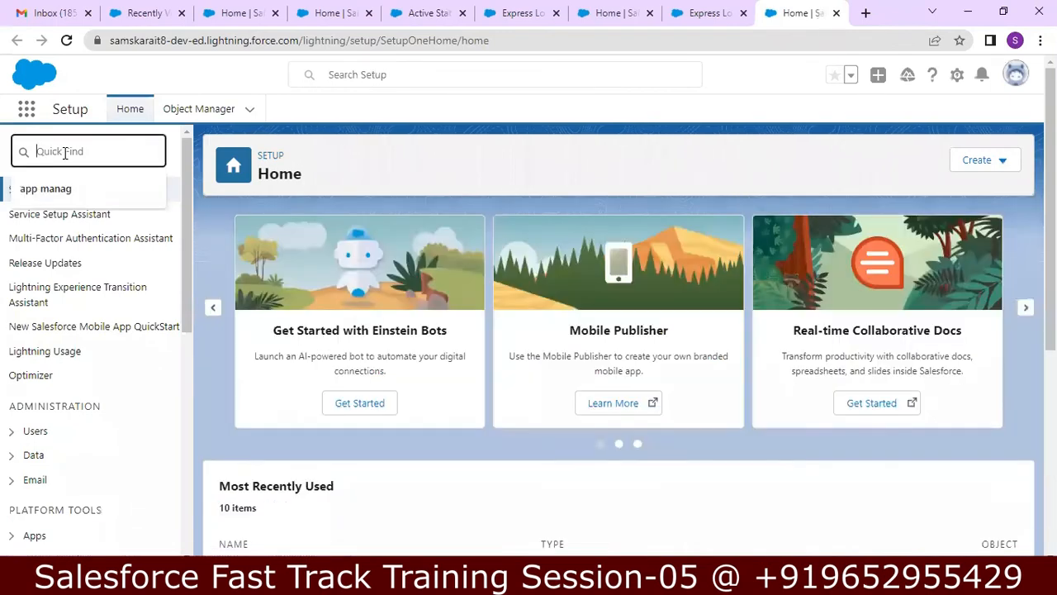
text(OBJEC)
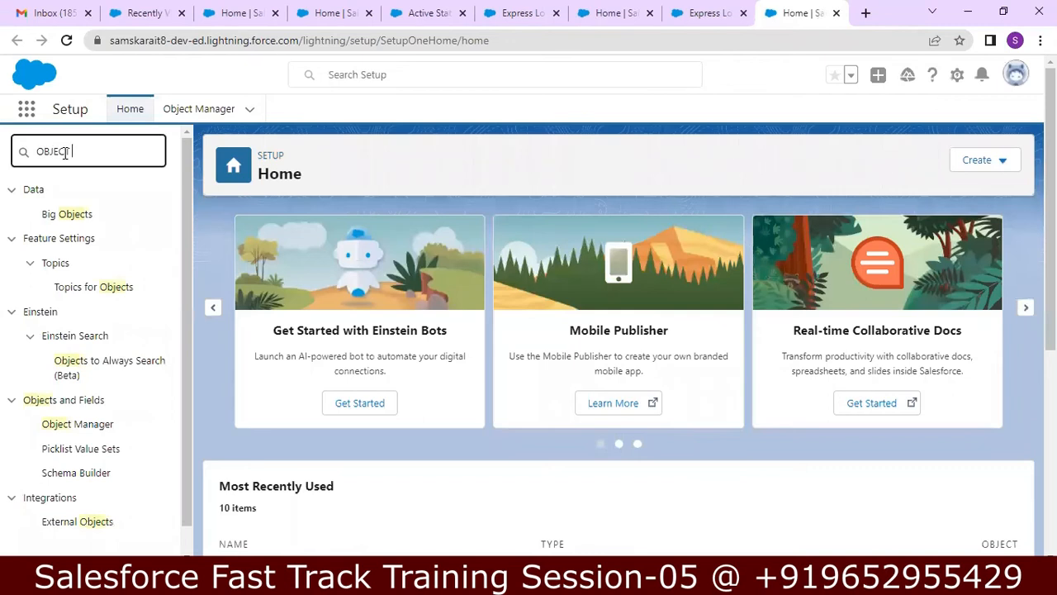
text(T MA)
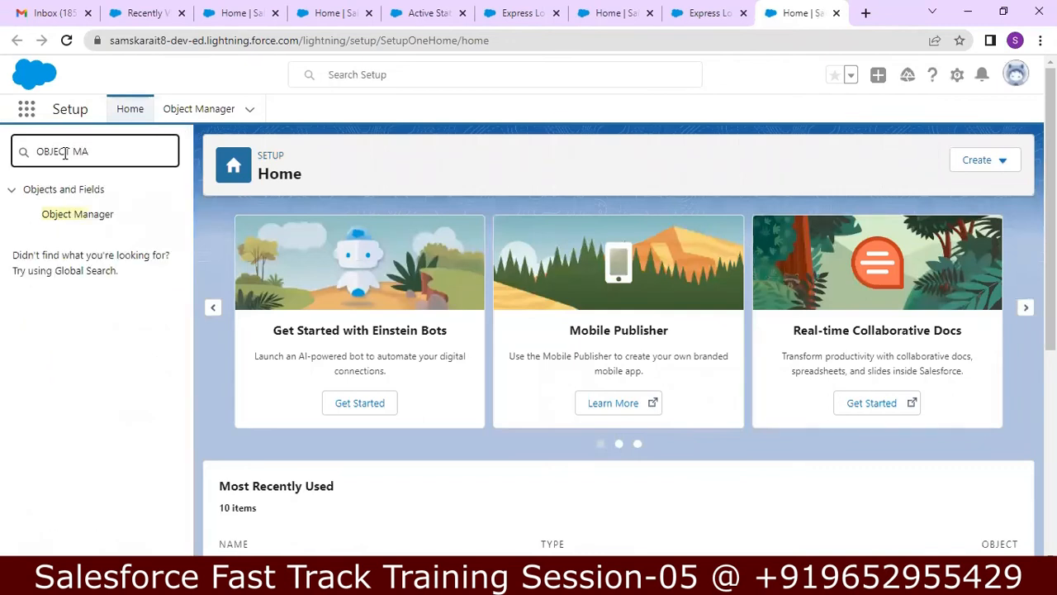
click(77, 216)
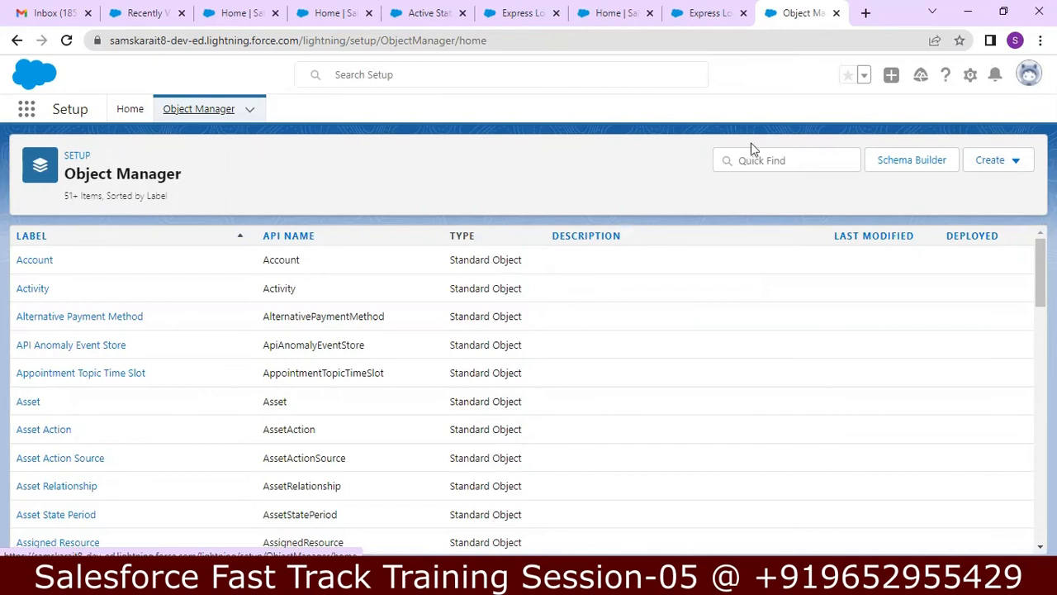
Step: Start a new custom object with label Condition and plural label Conditions
click(1007, 163)
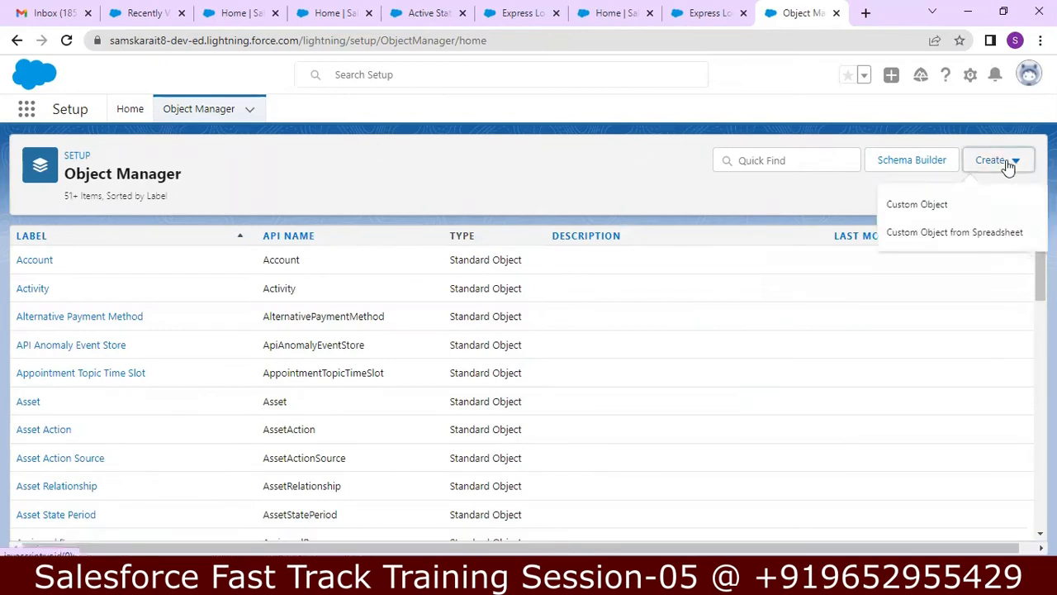
click(953, 211)
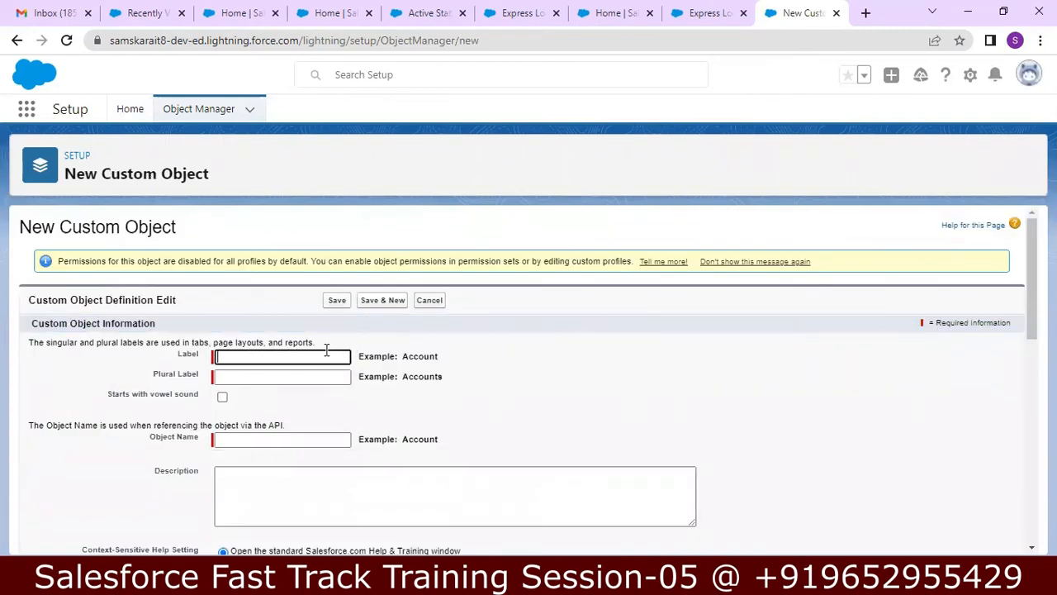
text(P)
key(BackSpace)
text(Age)
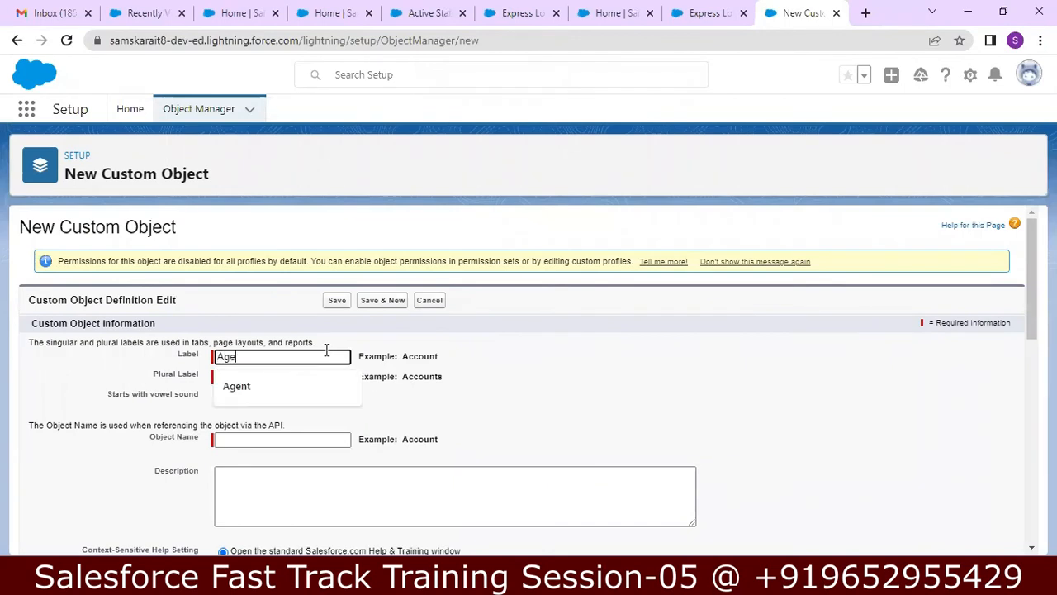
key(BackSpace)
key(BackSpace)
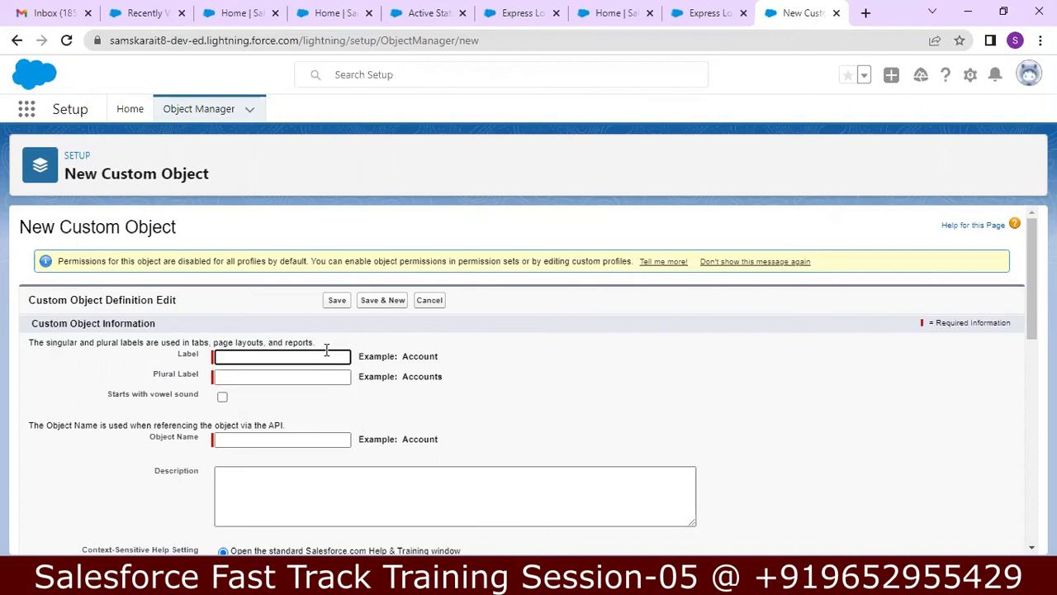
text(Condition)
key(Tab)
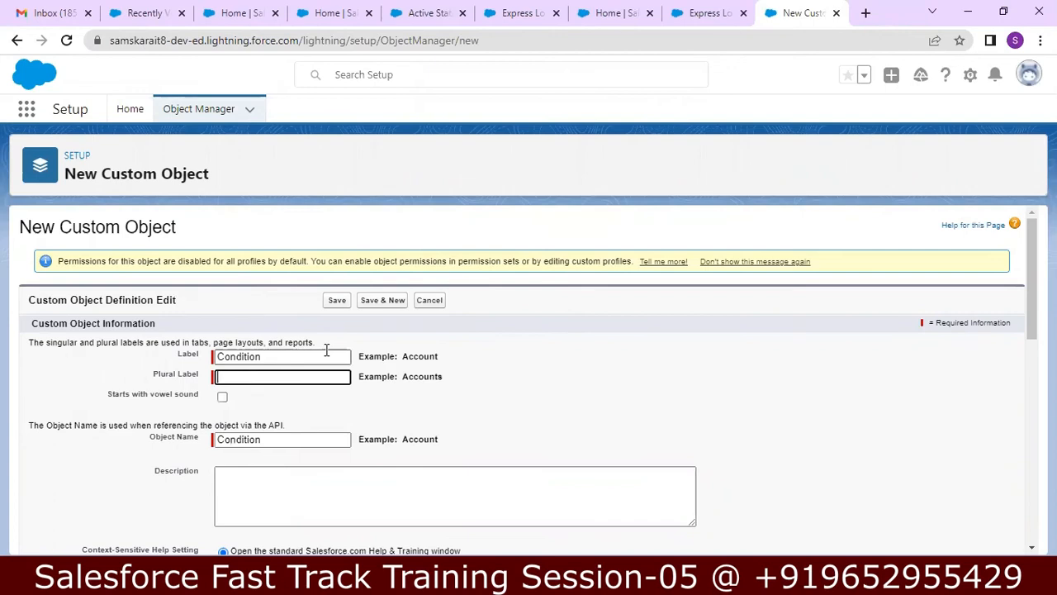
text(Conditions)
key(Tab)
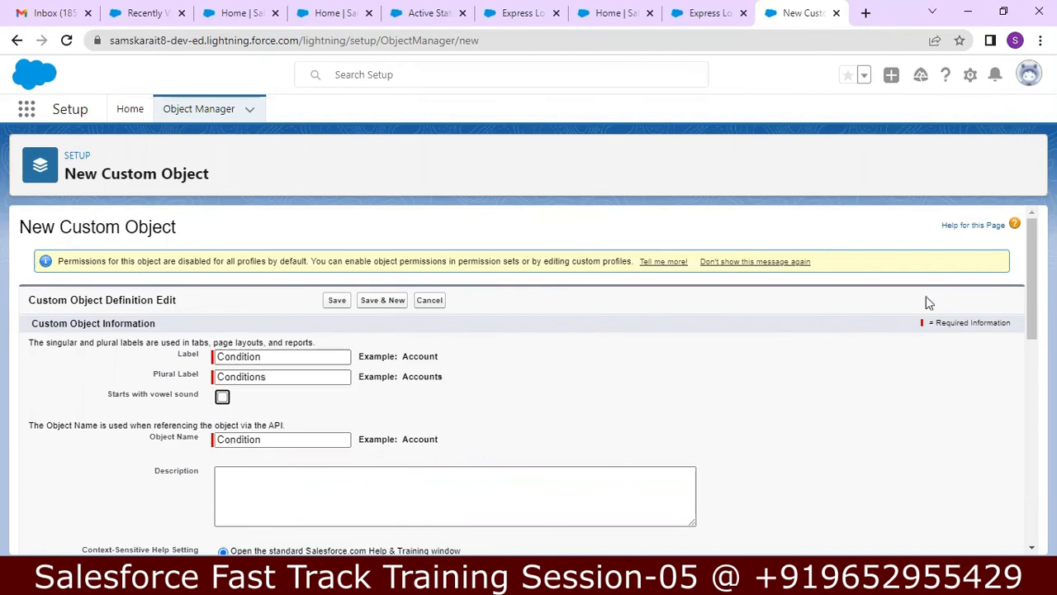
Step: Enter the description 'Condition Custom Object for Insurance Application' and review the rest of the form
scroll(949, 322, down, 3)
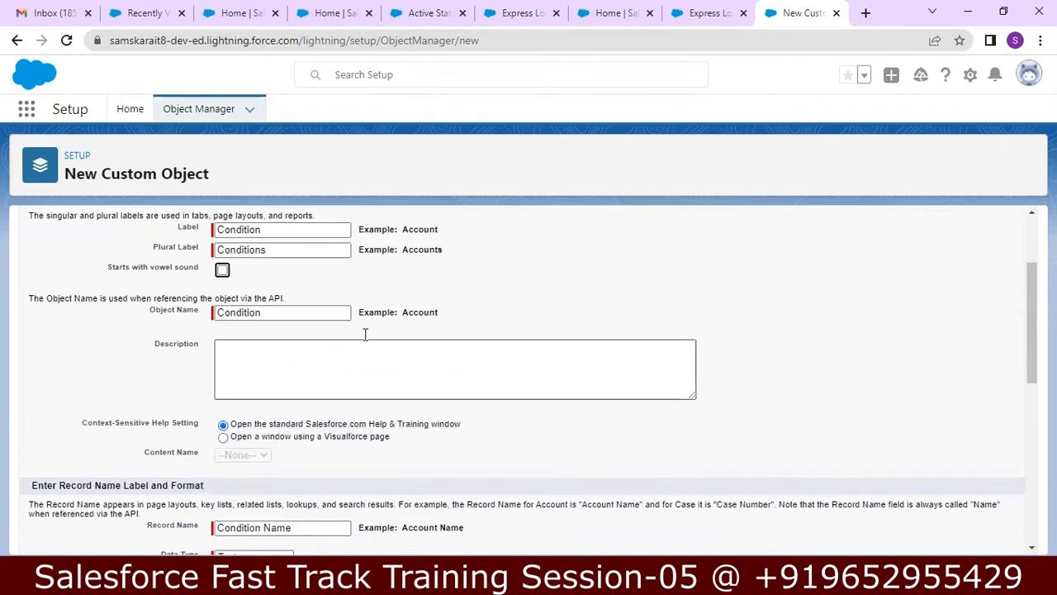
click(293, 361)
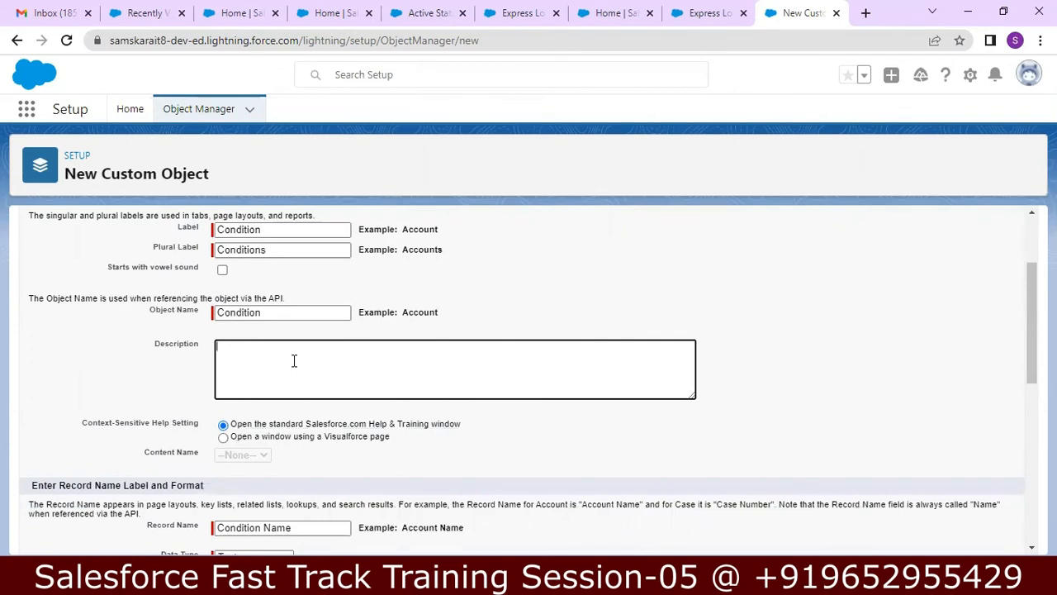
text(Condition Custom Objec)
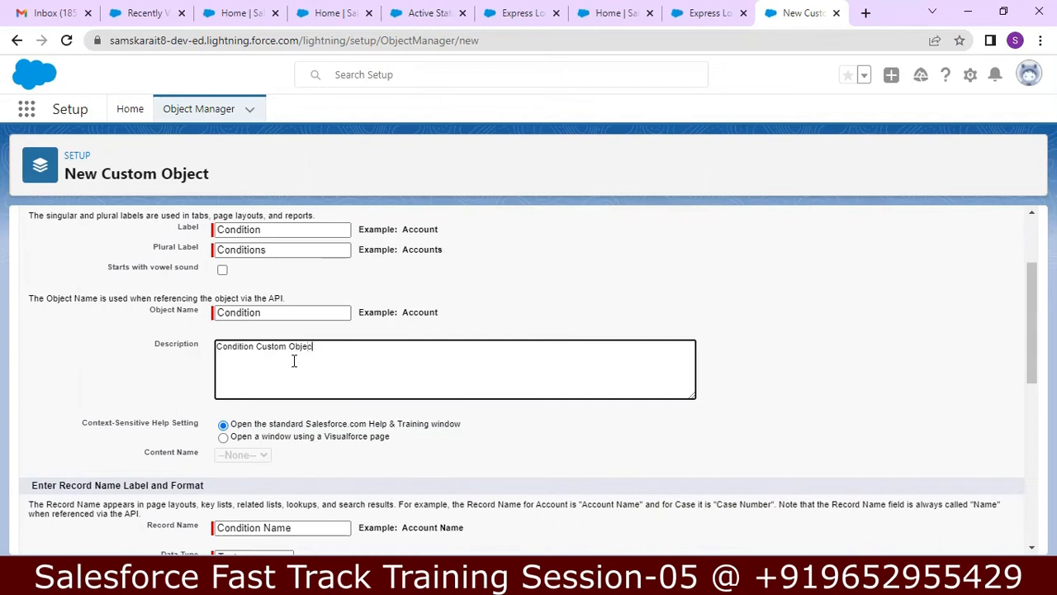
text(t for Insurance Application)
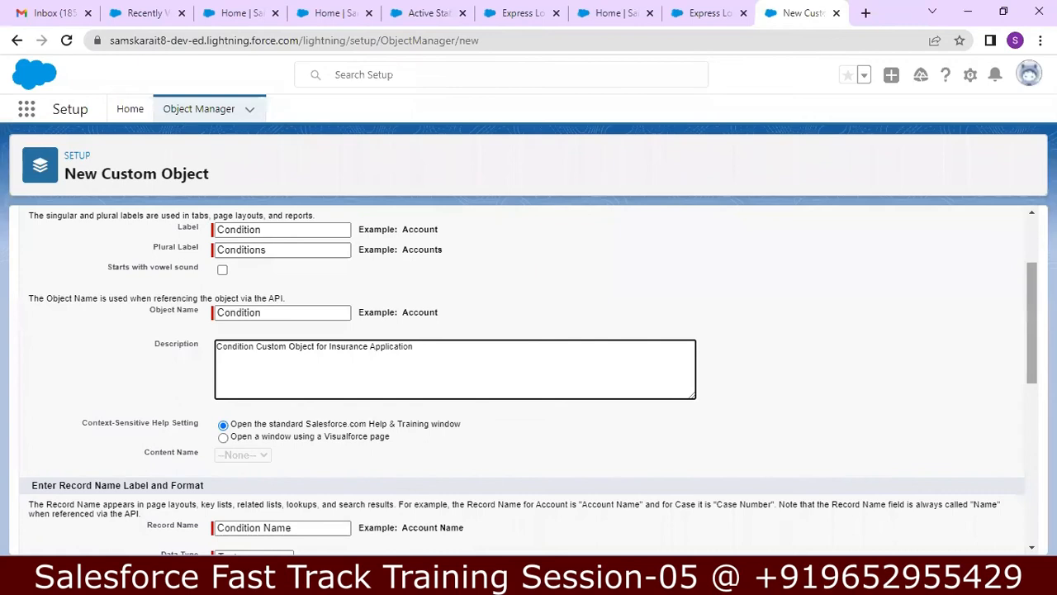
scroll(528, 380, down, 2)
scroll(528, 380, down, 3)
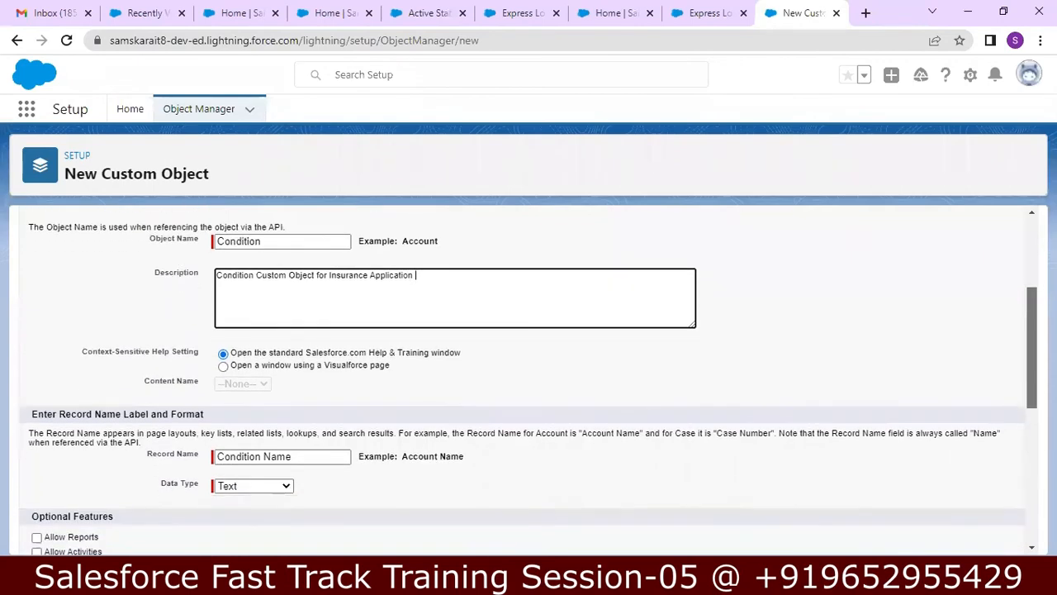
scroll(528, 380, down, 1)
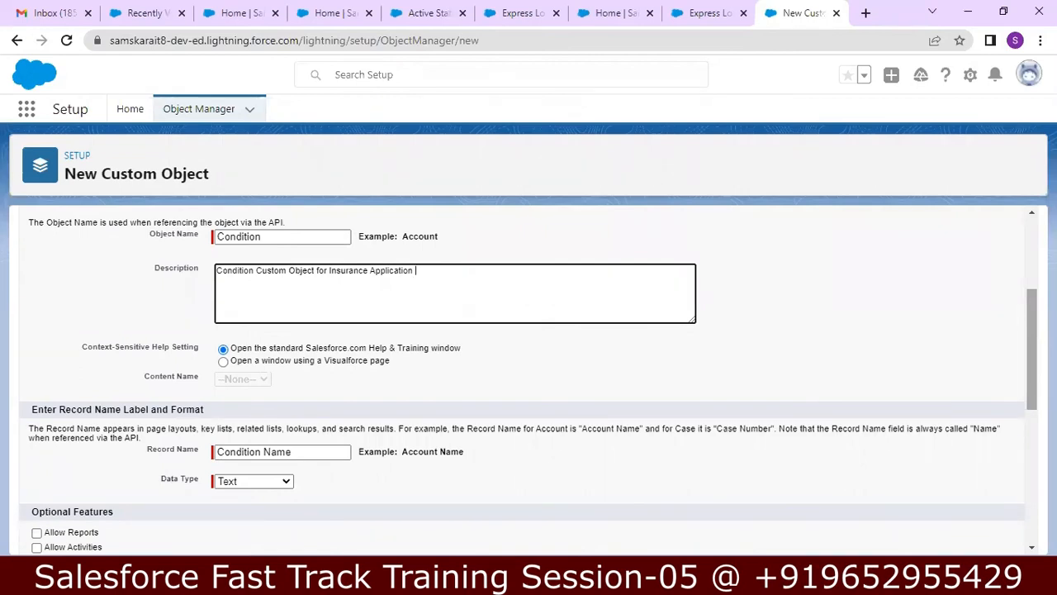
scroll(529, 372, down, 1)
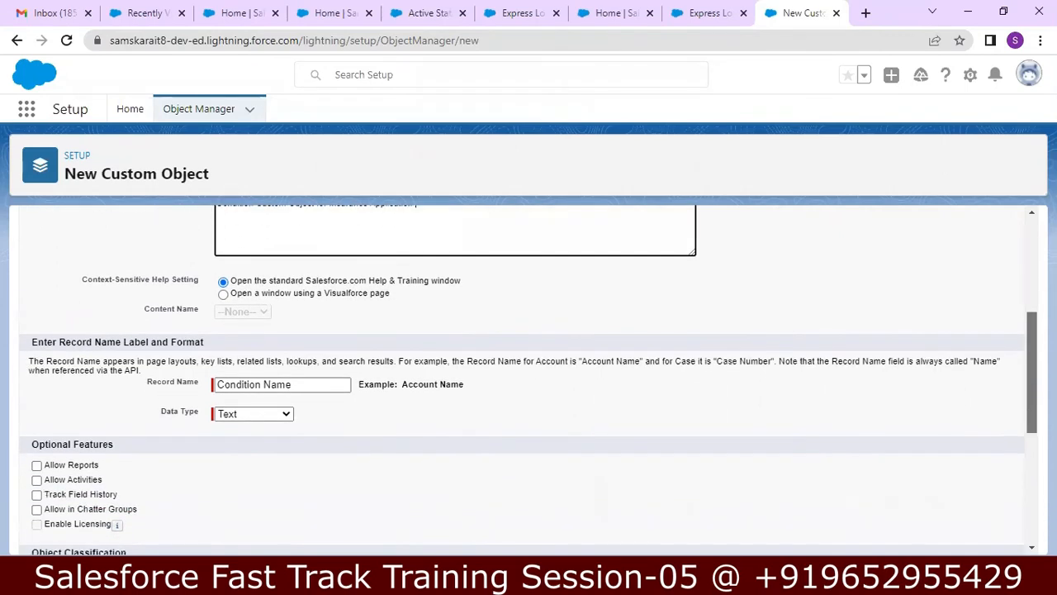
scroll(528, 372, down, 1)
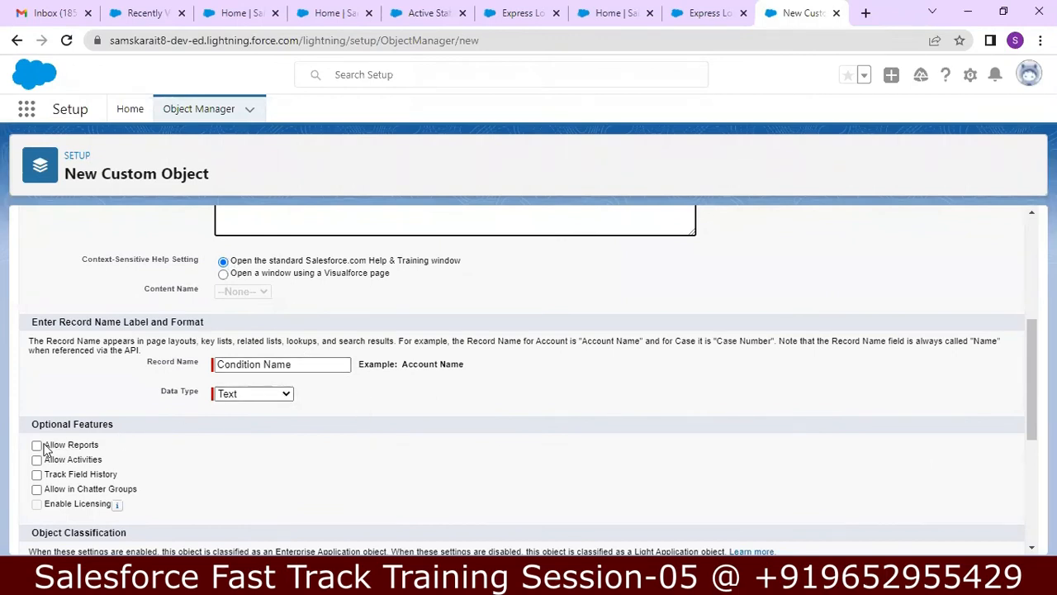
scroll(468, 422, down, 1)
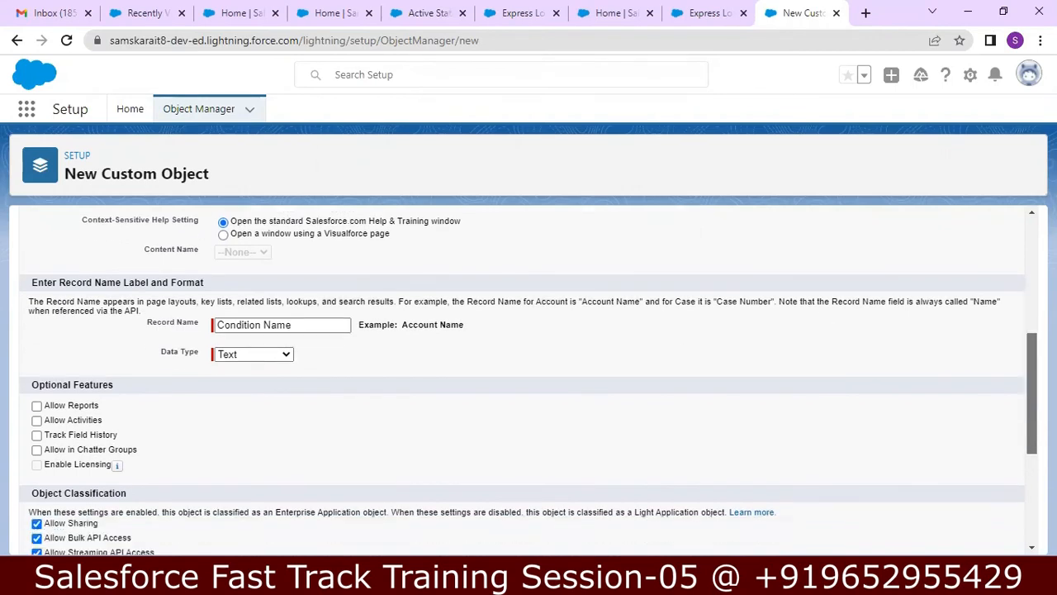
Step: Tick Allow Reports, Allow Activities, Track Field History and Allow in Chatter Groups
click(38, 401)
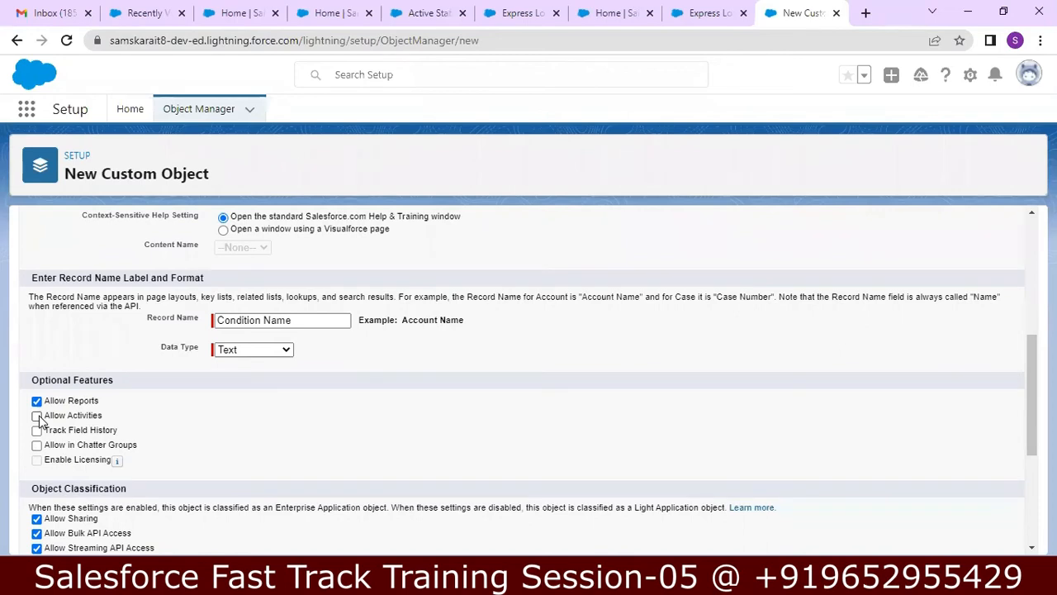
click(37, 416)
click(38, 431)
click(37, 446)
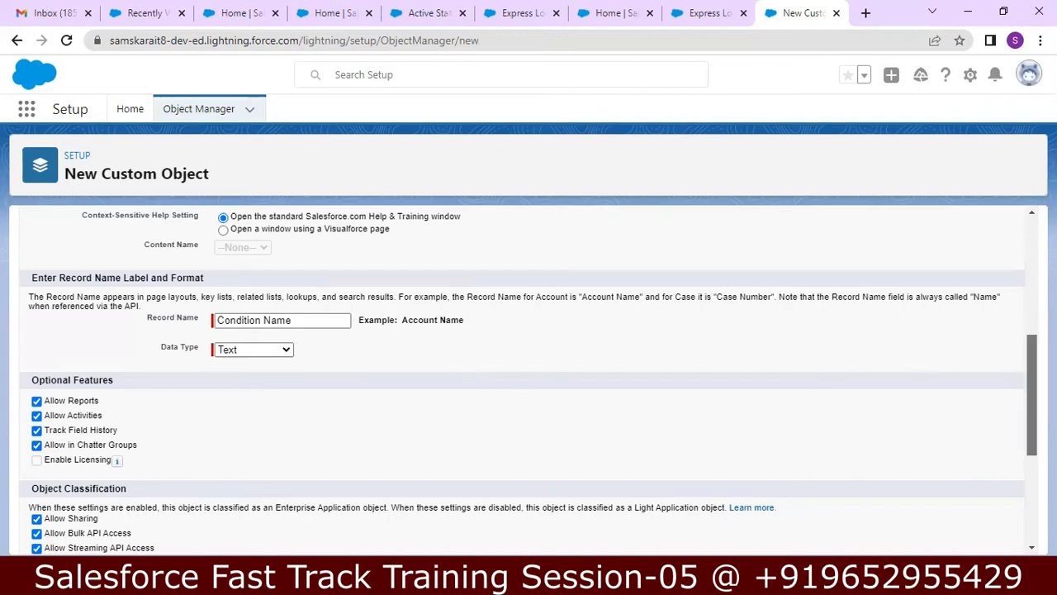
scroll(1032, 396, down, 2)
scroll(528, 379, down, 2)
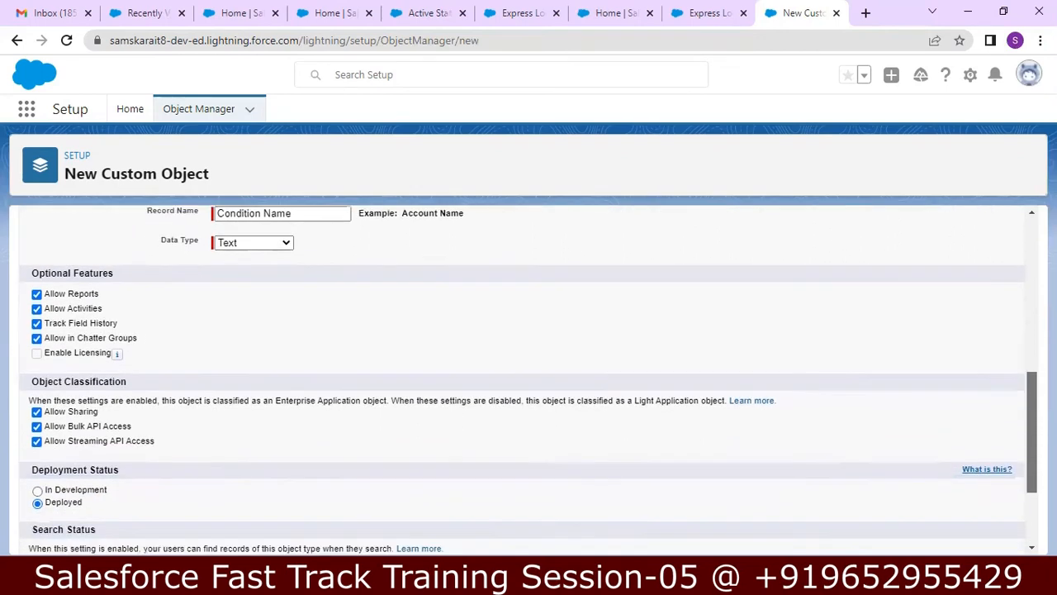
scroll(956, 479, down, 1)
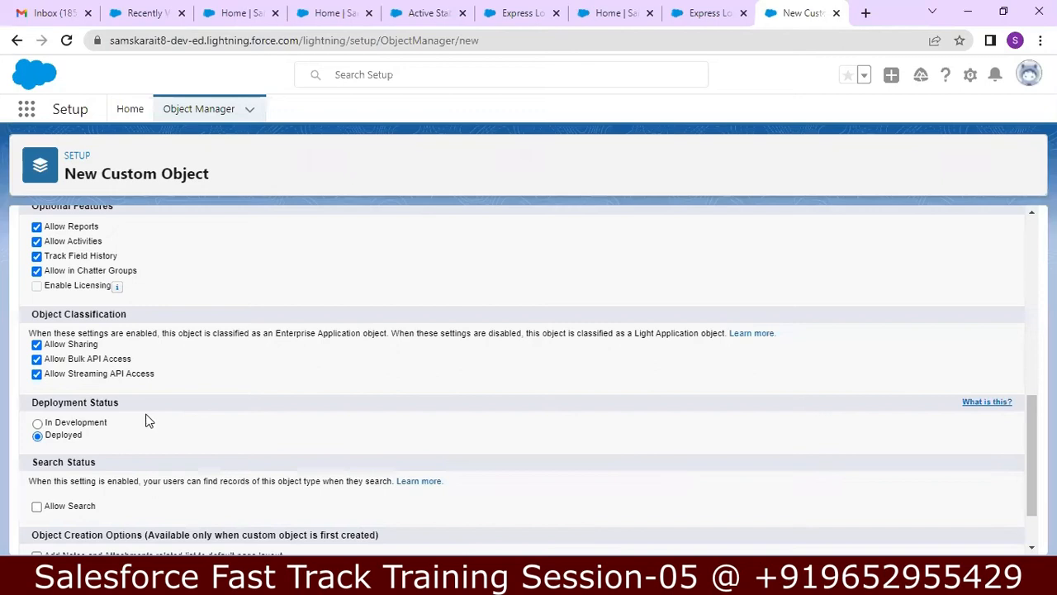
click(37, 423)
click(37, 436)
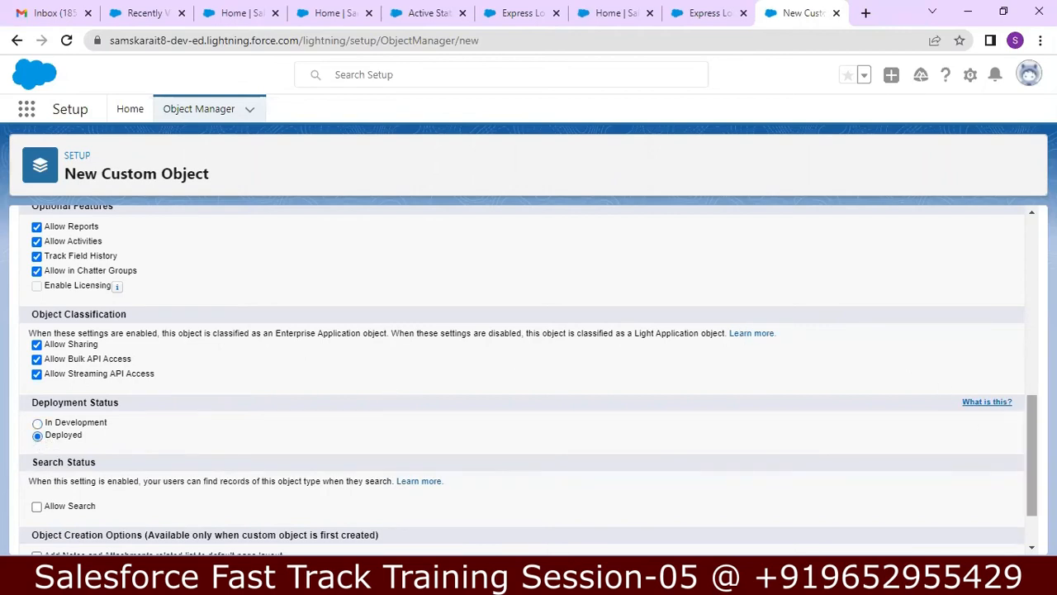
scroll(1030, 462, down, 1)
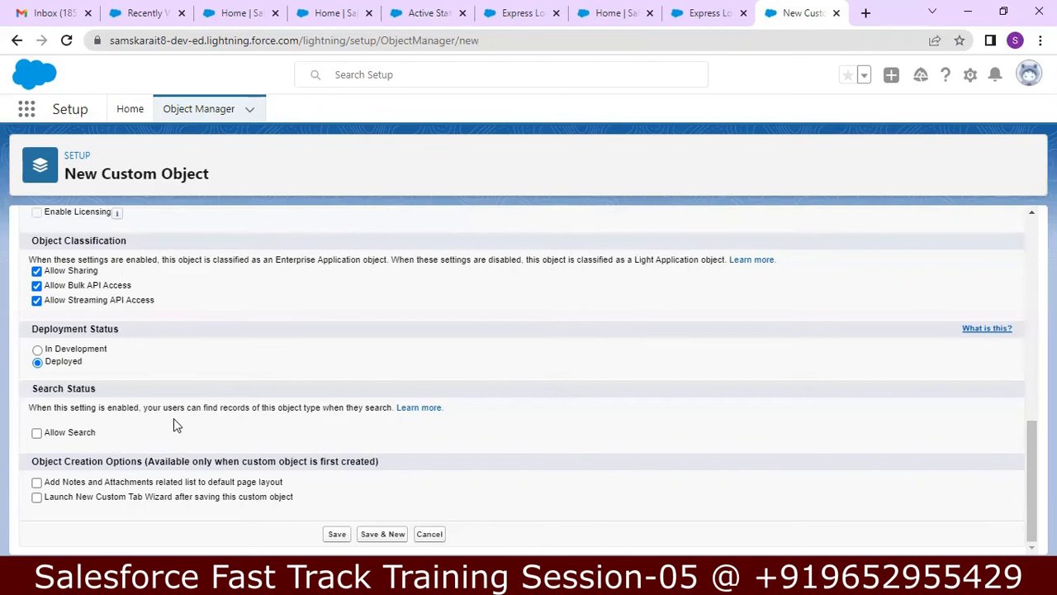
Step: Enable Allow Search, Add Notes and Attachments and Launch New Custom Tab Wizard, then save Condition
click(36, 433)
click(36, 483)
click(36, 498)
click(337, 535)
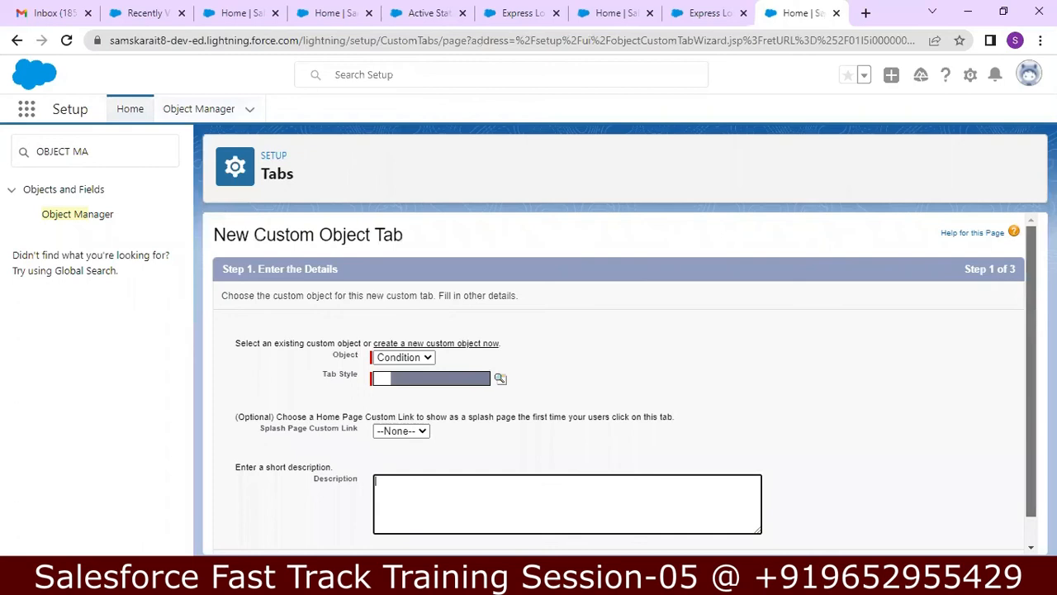
Step: Choose the Star style for the Condition tab
scroll(624, 383, down, 2)
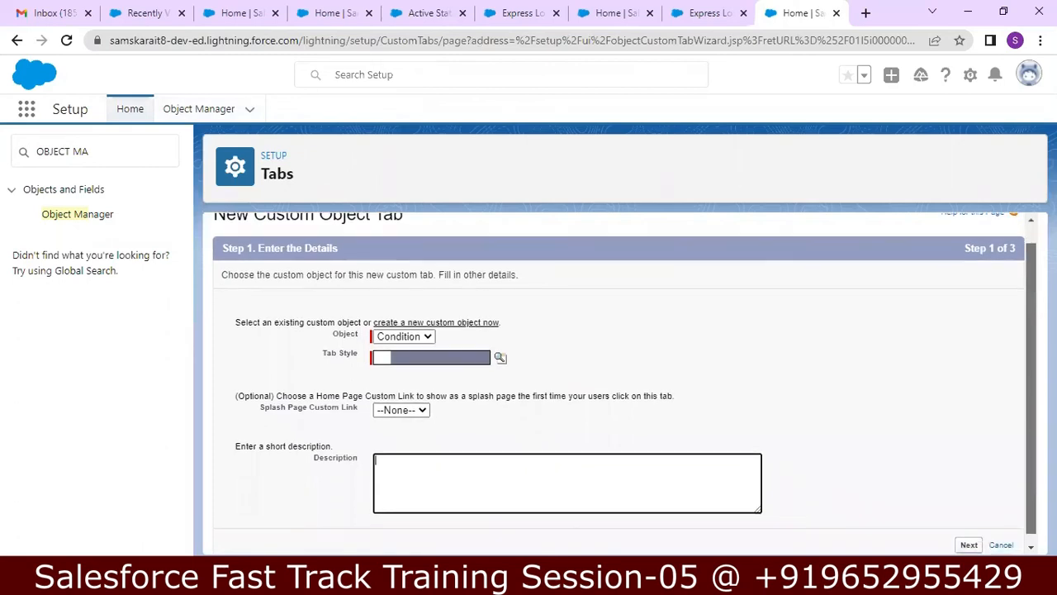
drag(1030, 392, 1030, 396)
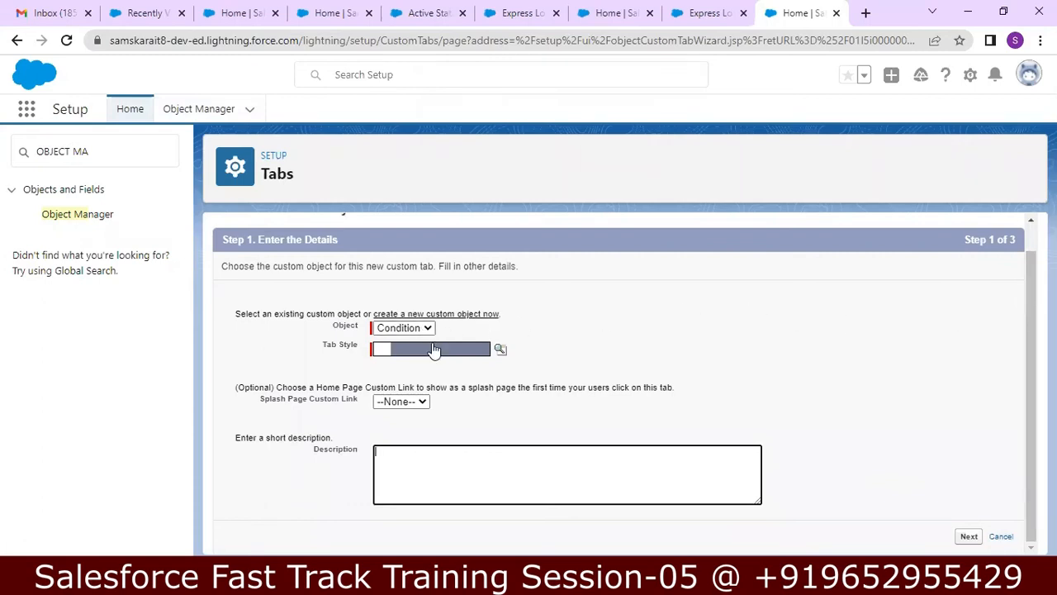
click(500, 355)
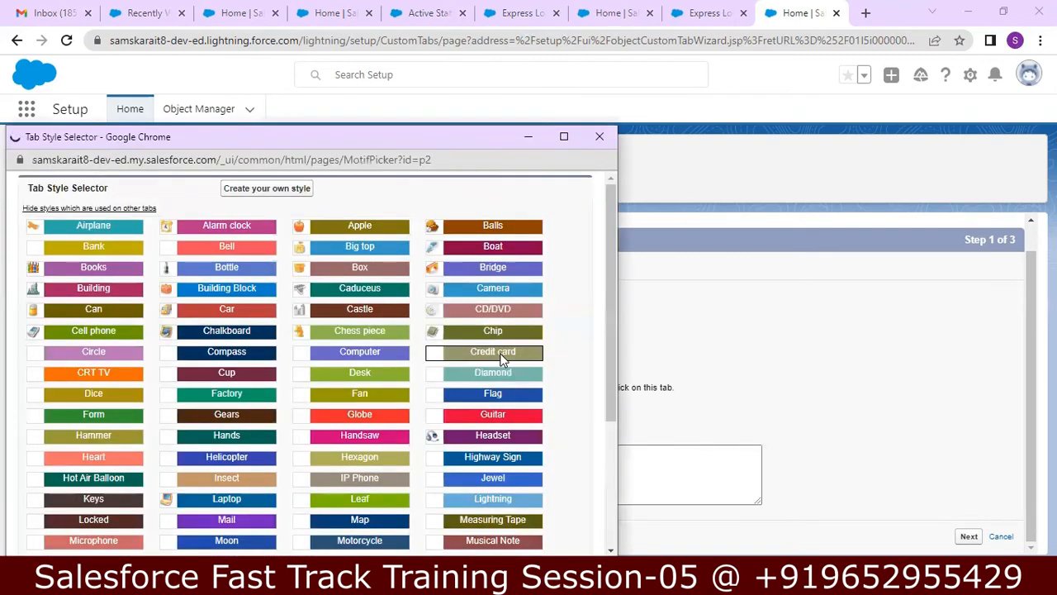
drag(611, 333, 597, 444)
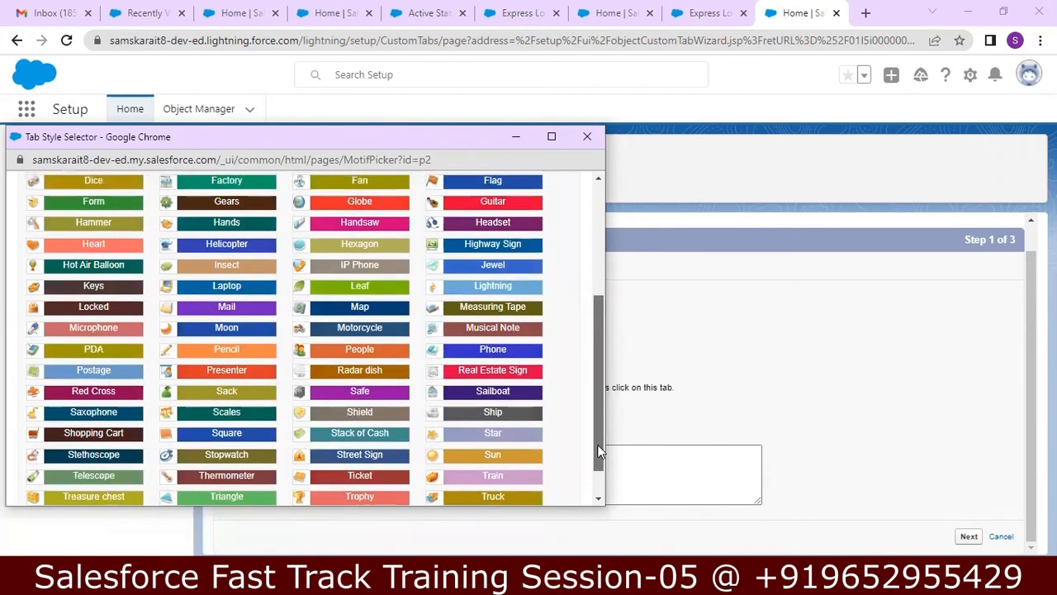
click(493, 435)
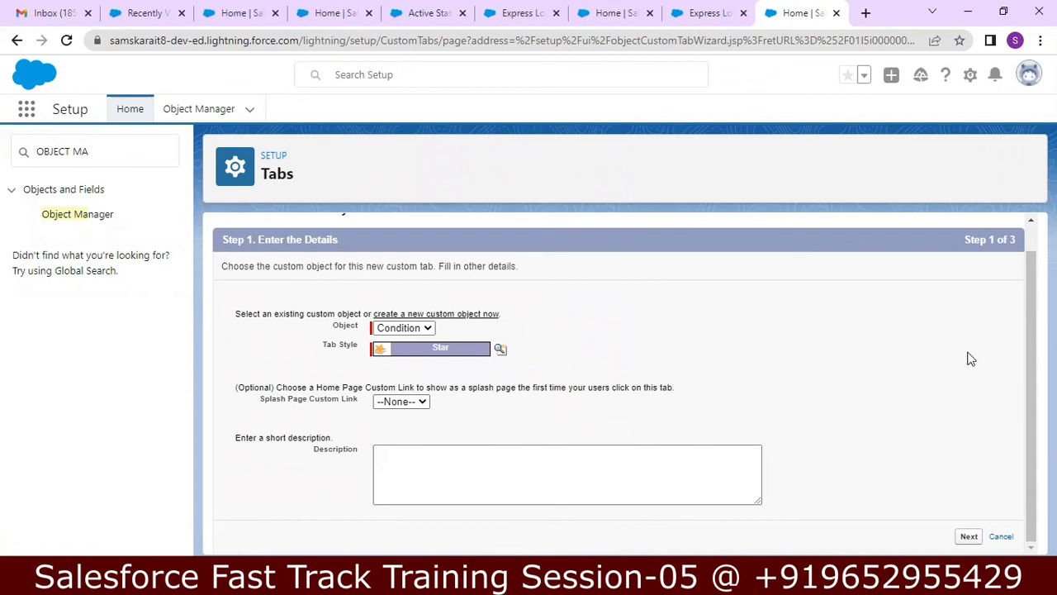
Step: Give the tab the description 'Condition Tab for Insurance Application'
click(672, 461)
text(Con)
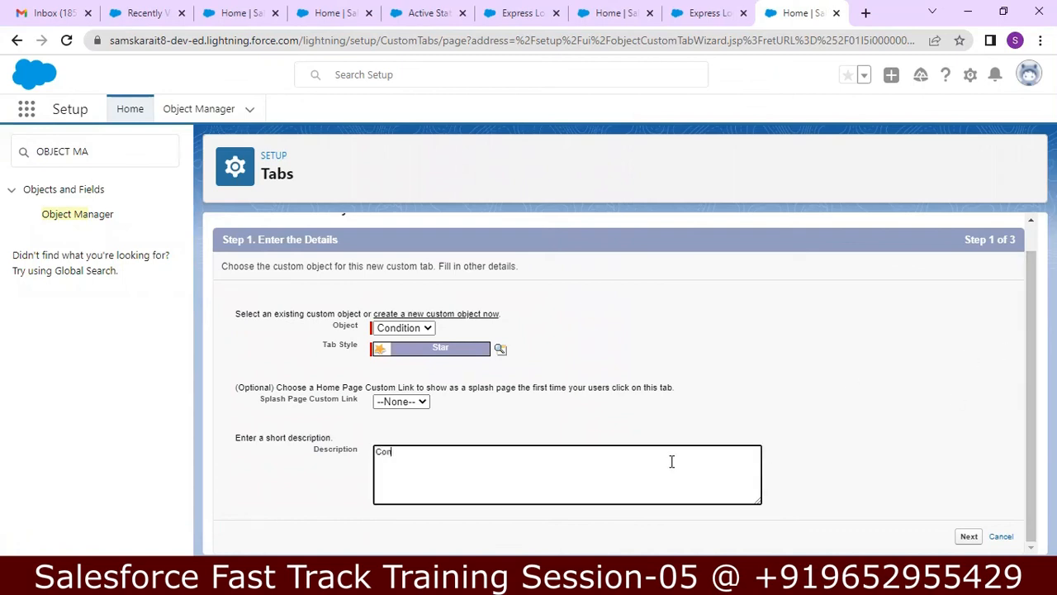
text(dition Tab for Insurance Application)
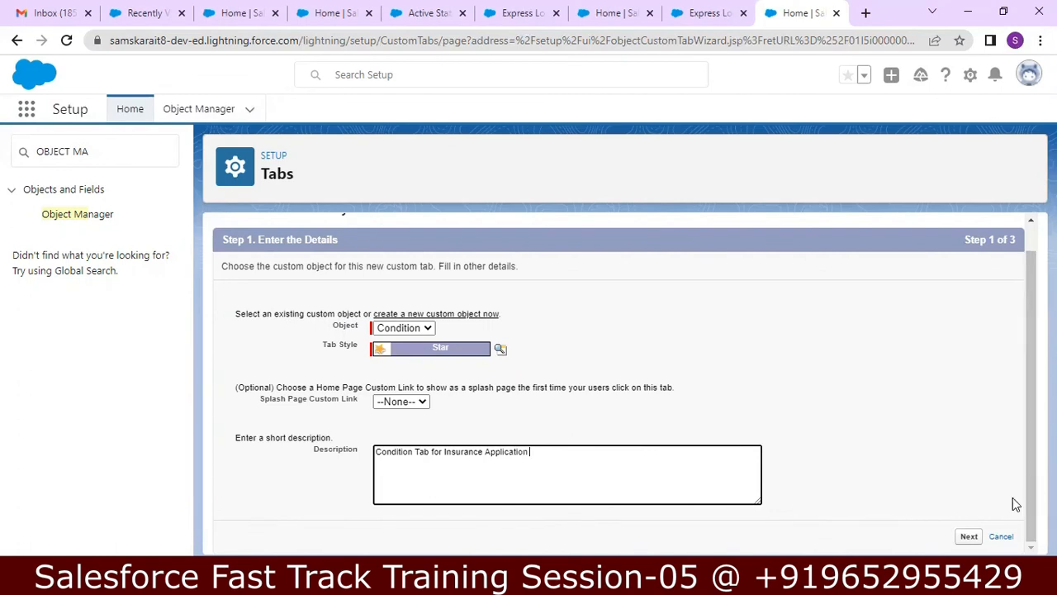
Step: Leave the tab Default On for all profiles and advance to the custom apps step
click(969, 537)
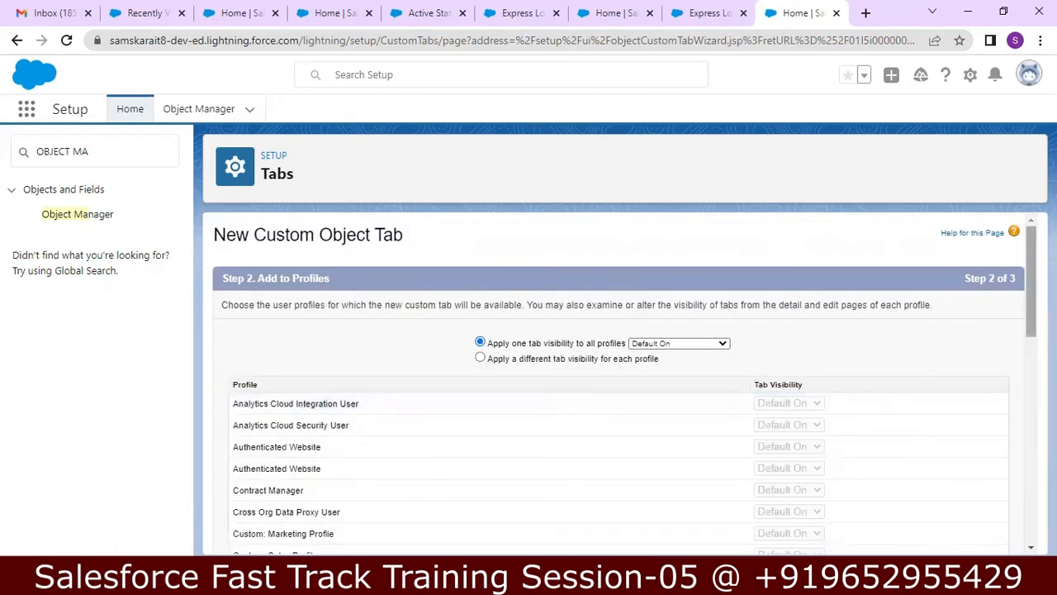
scroll(724, 342, down, 1)
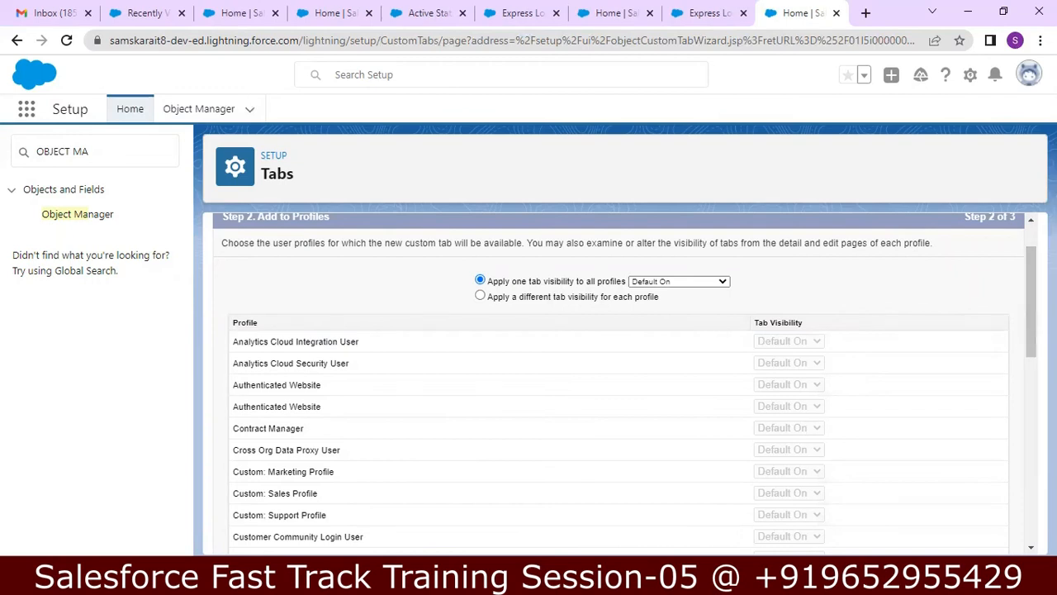
drag(1031, 299, 998, 493)
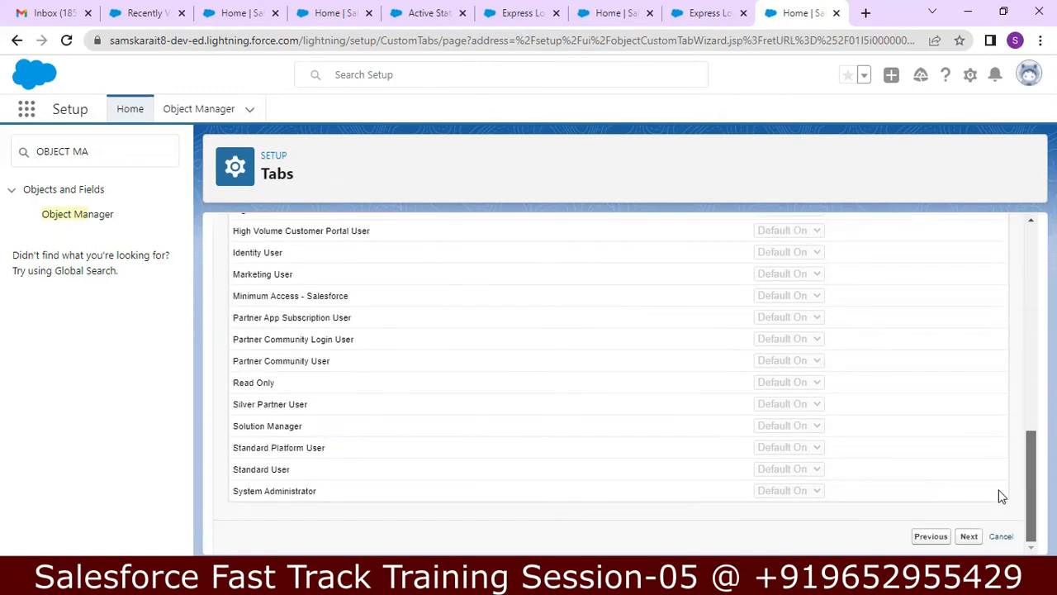
click(968, 538)
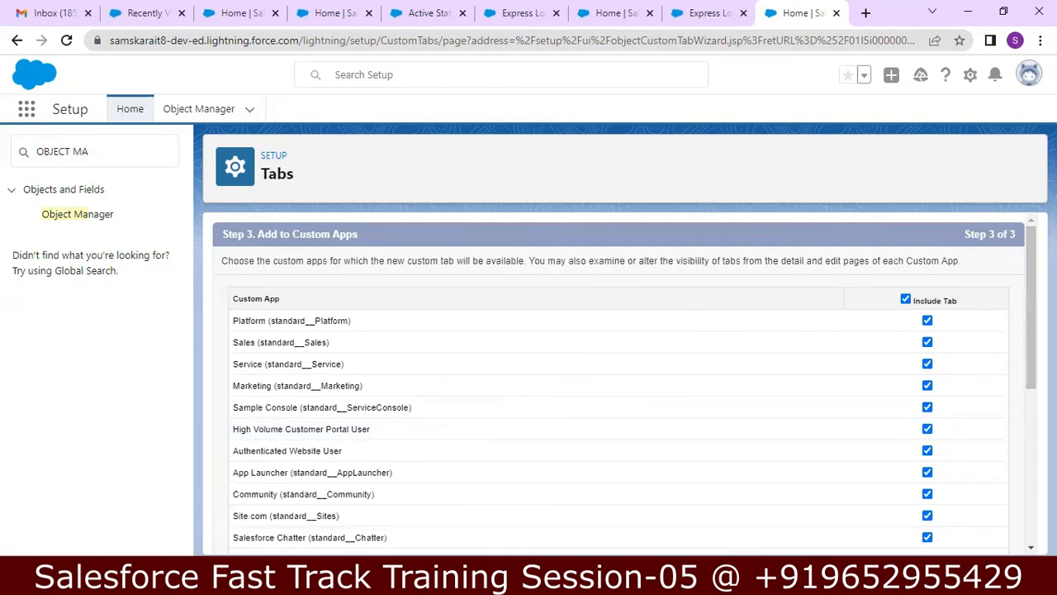
drag(1029, 262, 1008, 459)
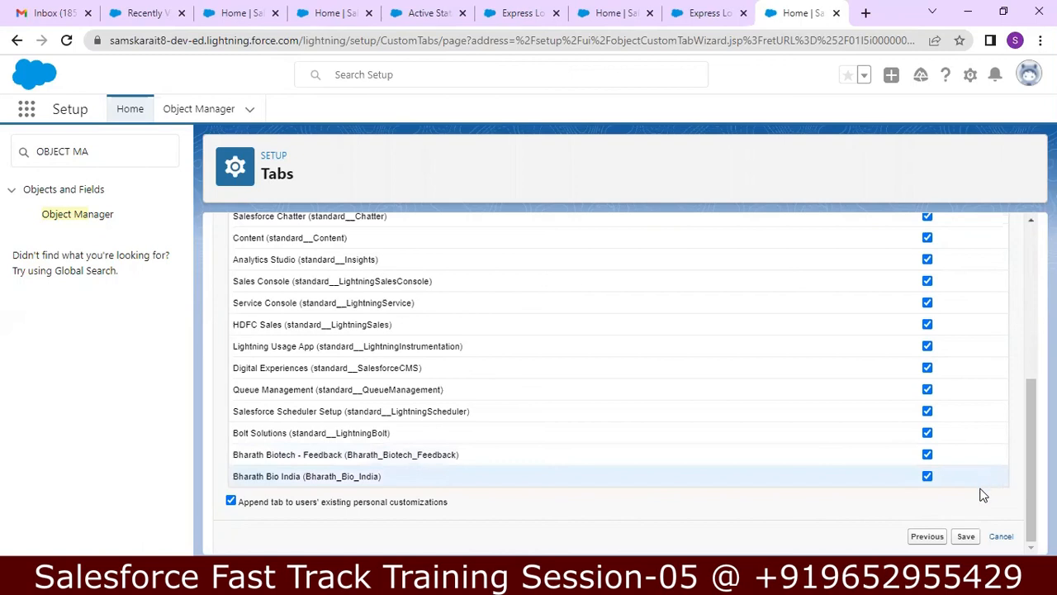
Step: Save the Condition tab, then review the object's Fields & Relationships and Details, noting API name Condition__c
click(966, 537)
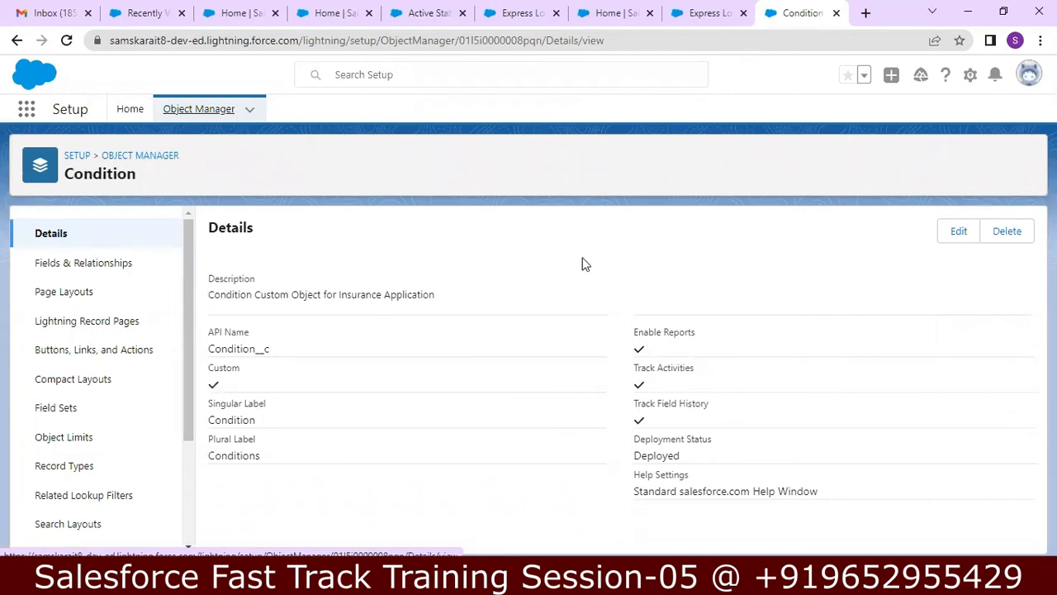
click(95, 274)
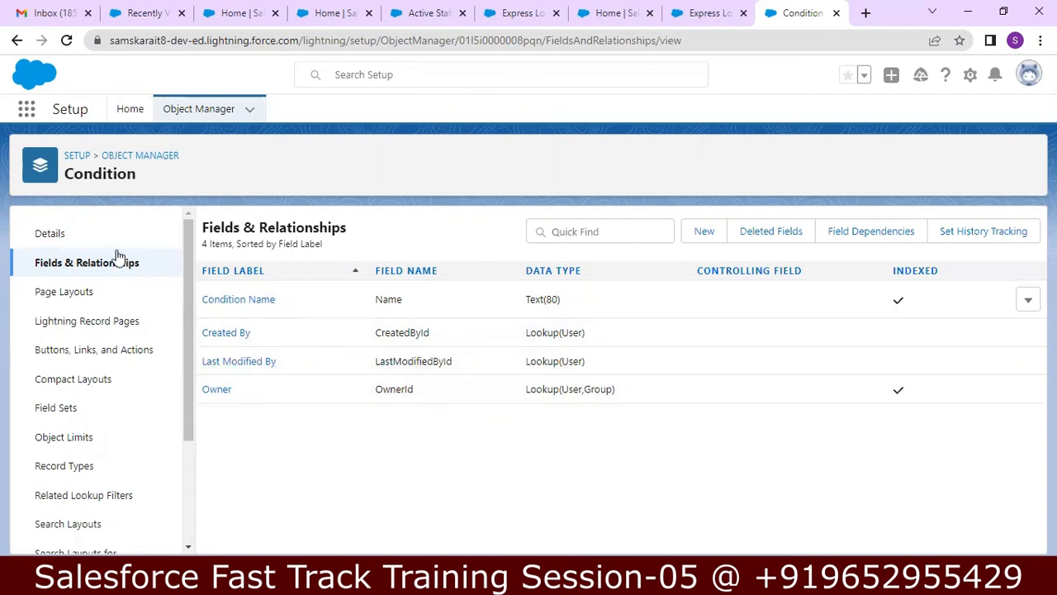
click(83, 243)
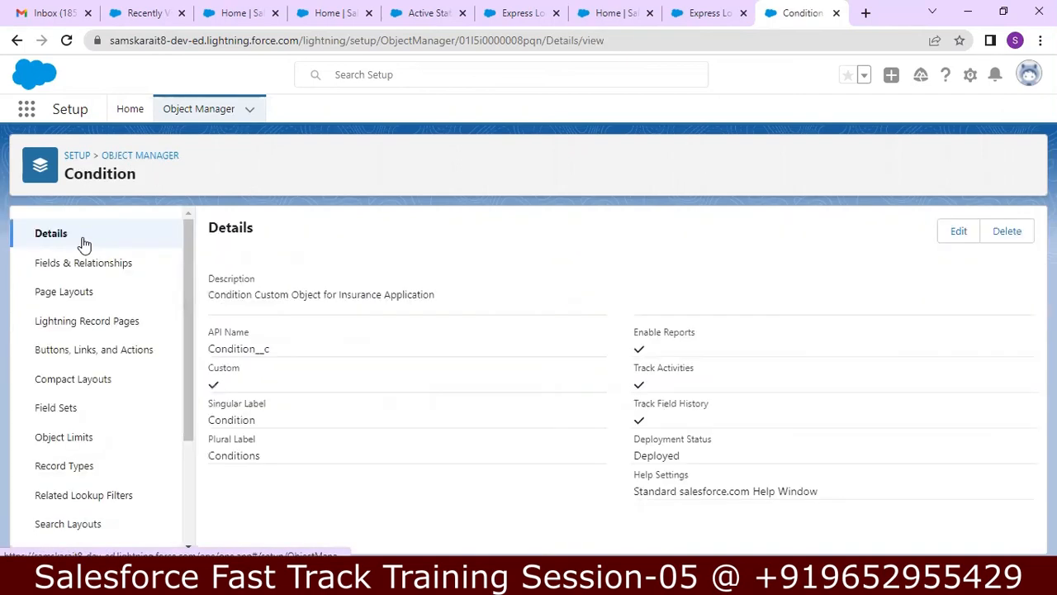
drag(271, 348, 207, 340)
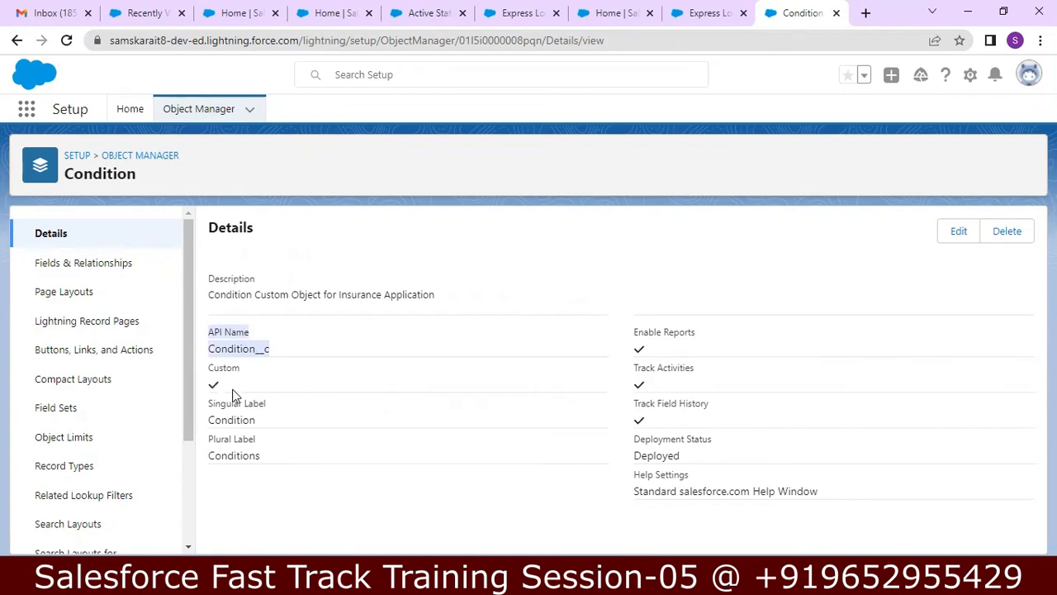
click(259, 425)
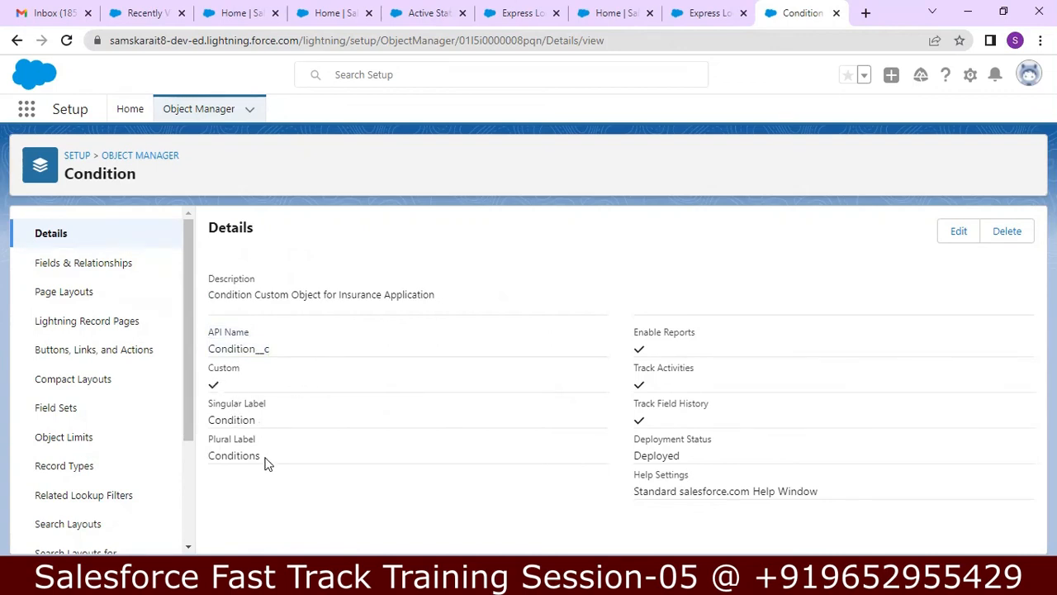
drag(262, 459, 228, 460)
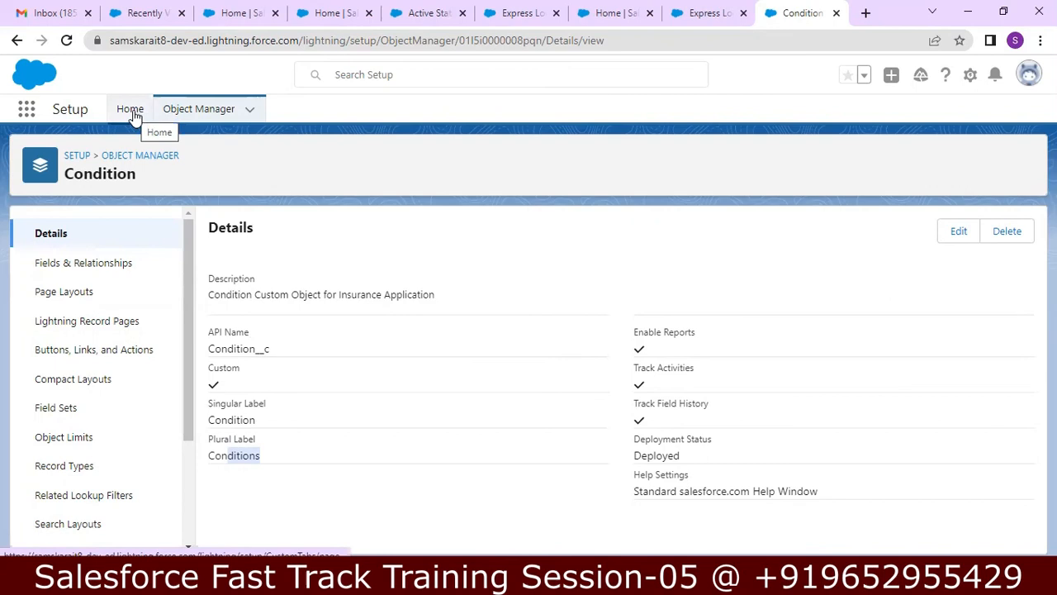
click(25, 109)
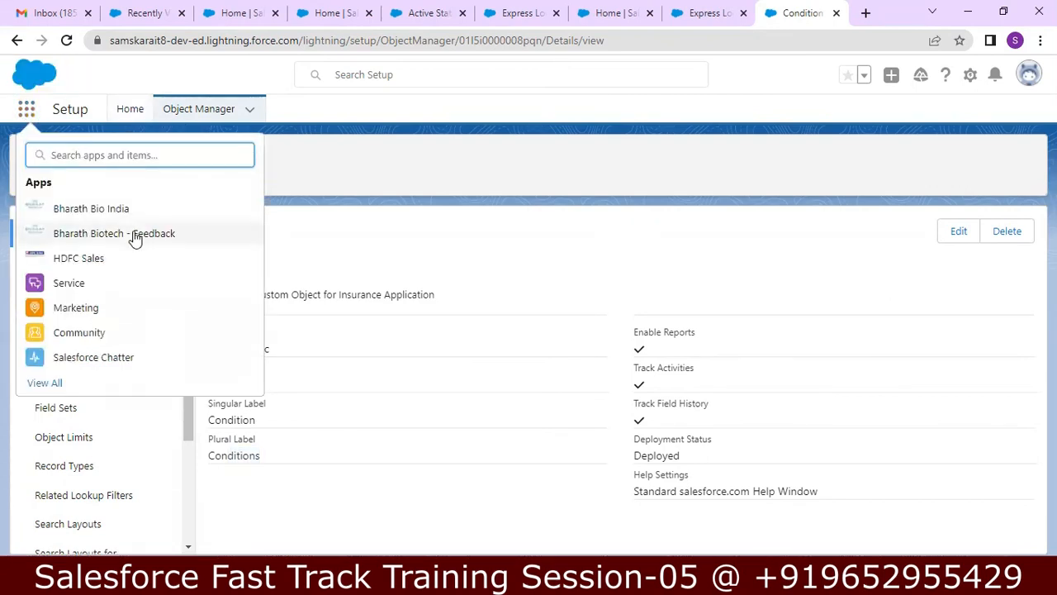
Step: Switch between Bharath Bio India and Bharath Biotech - Feedback, then open the Conditions tab
click(135, 236)
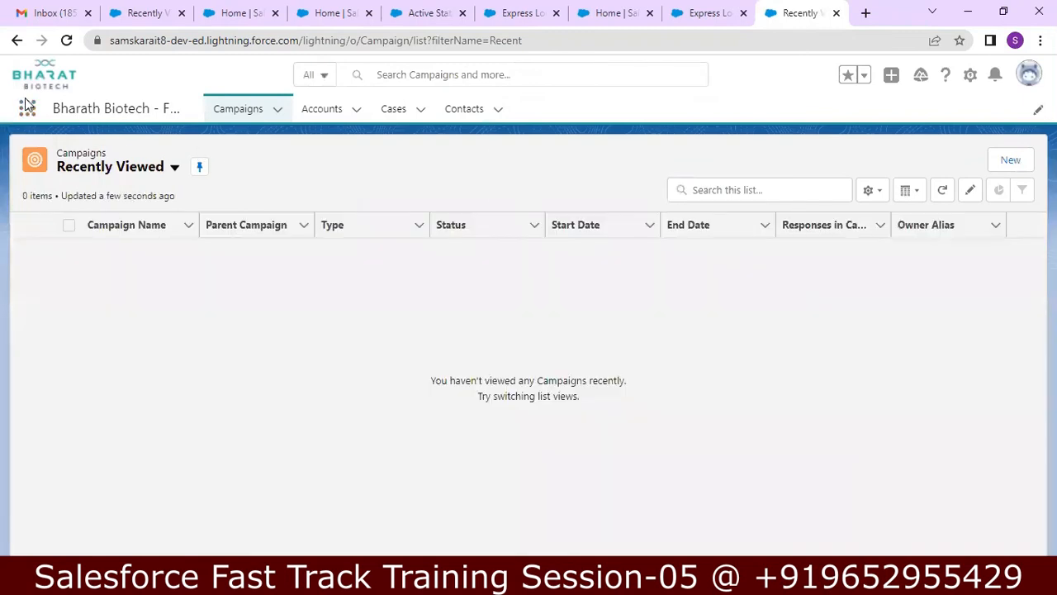
click(27, 108)
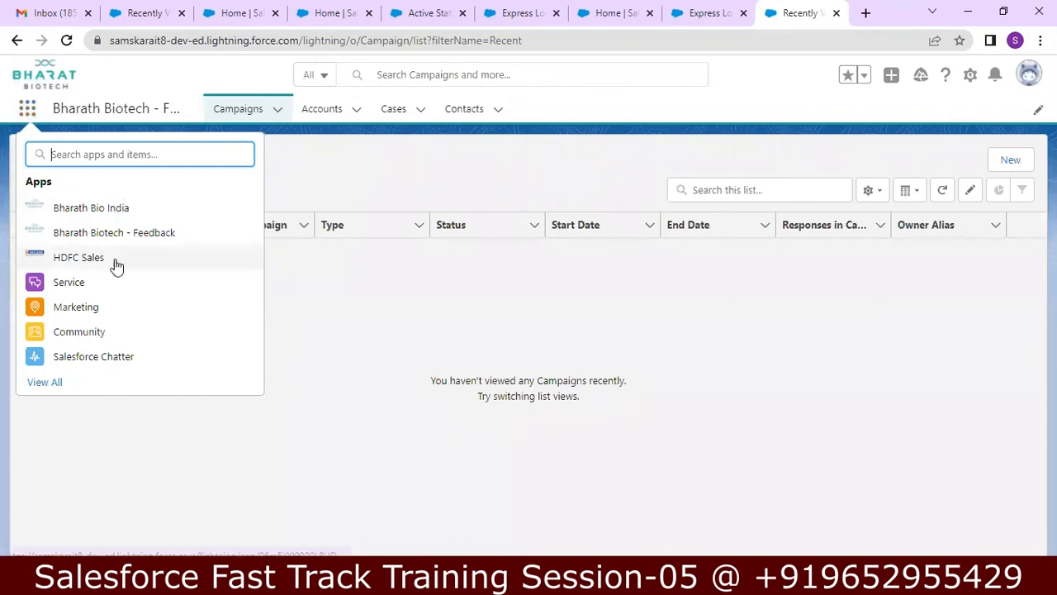
click(114, 217)
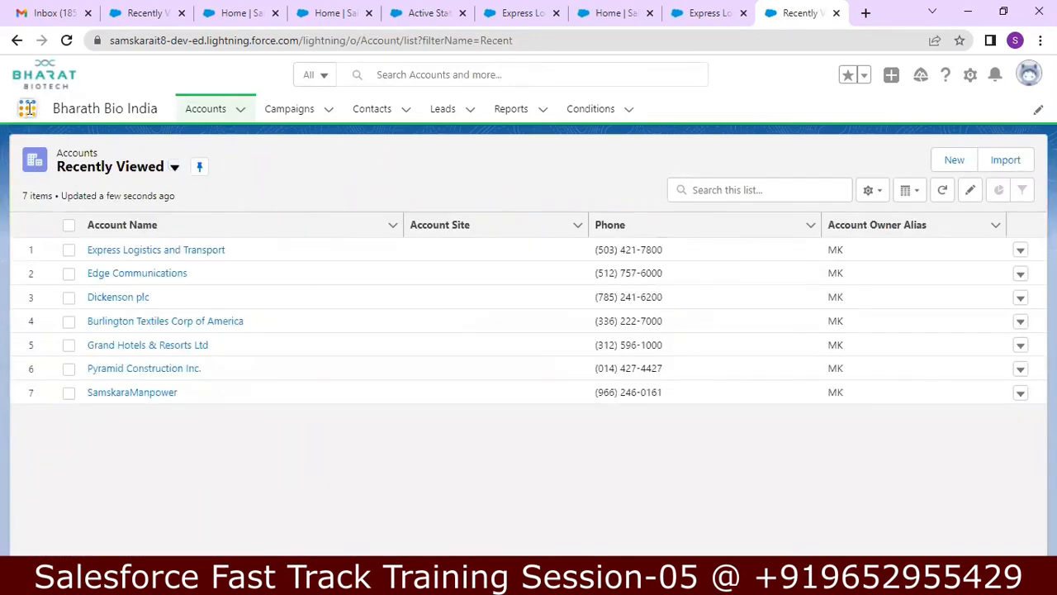
click(27, 112)
click(75, 237)
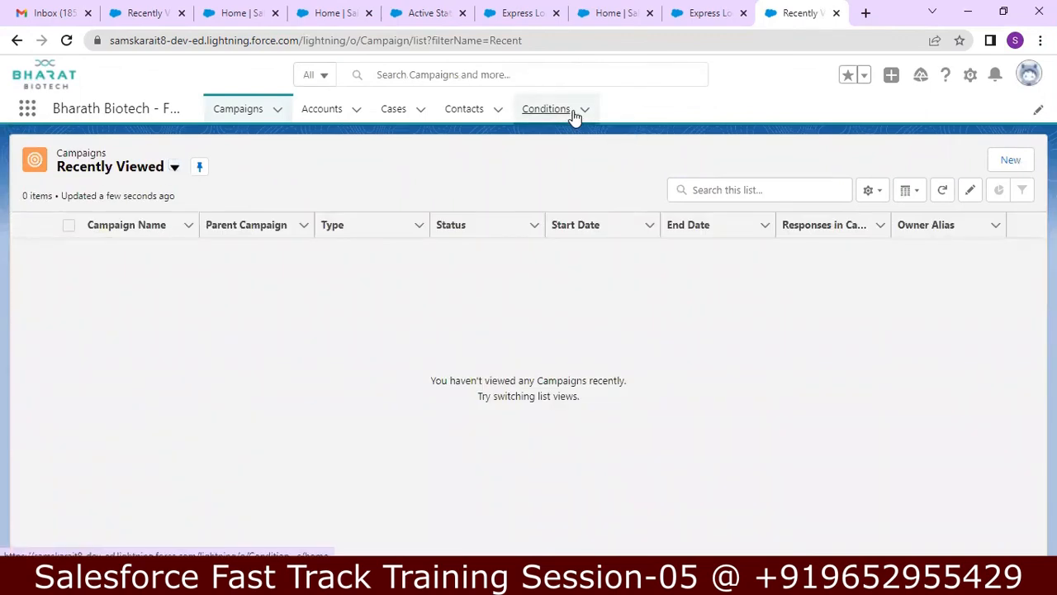
click(576, 116)
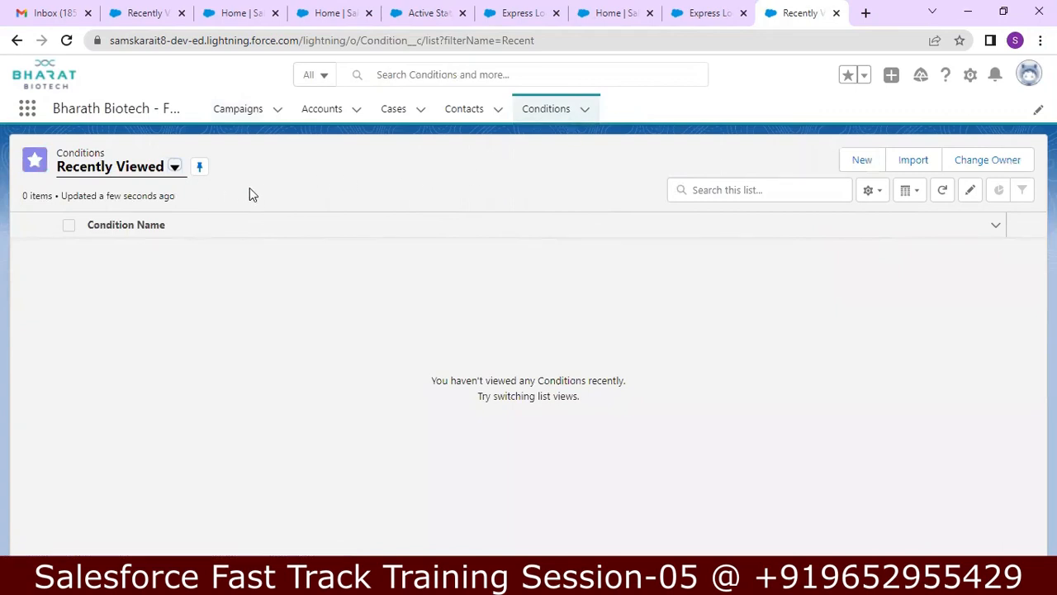
Step: Add a new Condition with Condition Name 'Policy is for below 60 Years' and save it
click(860, 161)
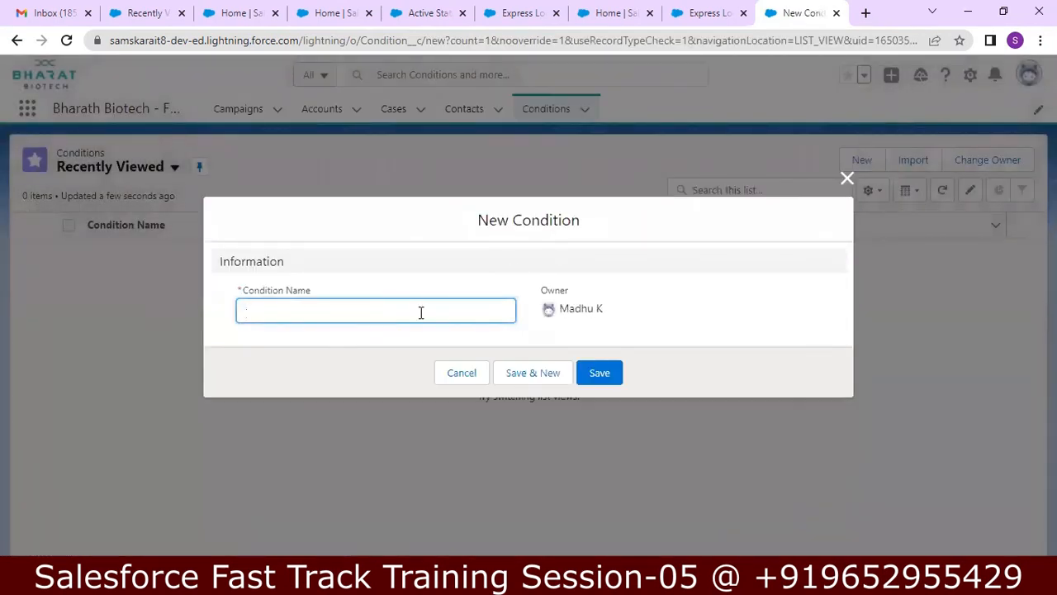
click(421, 312)
text(Plo)
text(lic)
text(bel)
text(ow)
text( 60 Yearss)
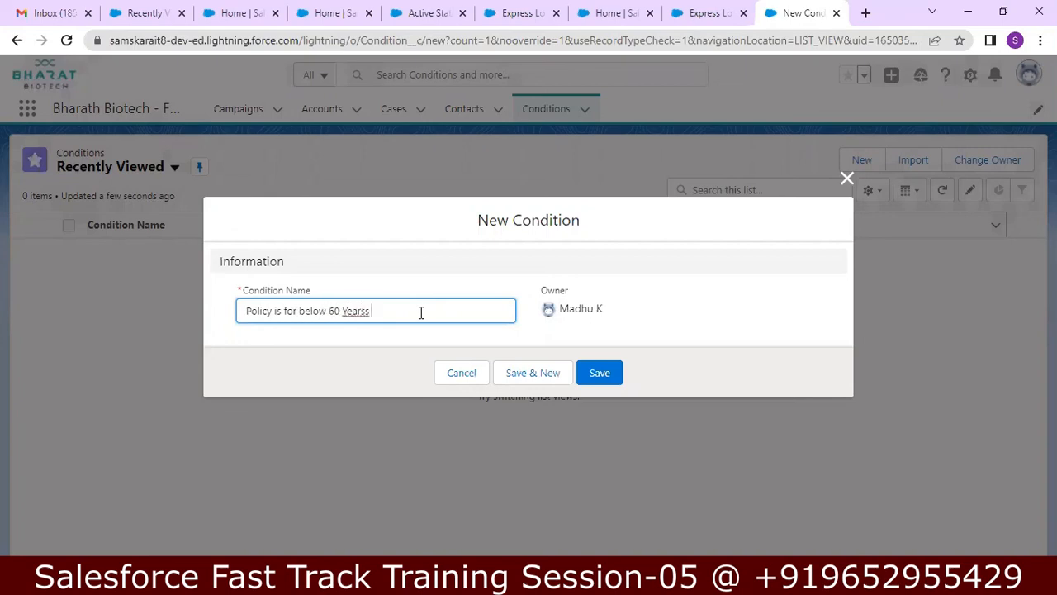
key(BackSpace)
key(BackSpace)
text(s)
click(600, 372)
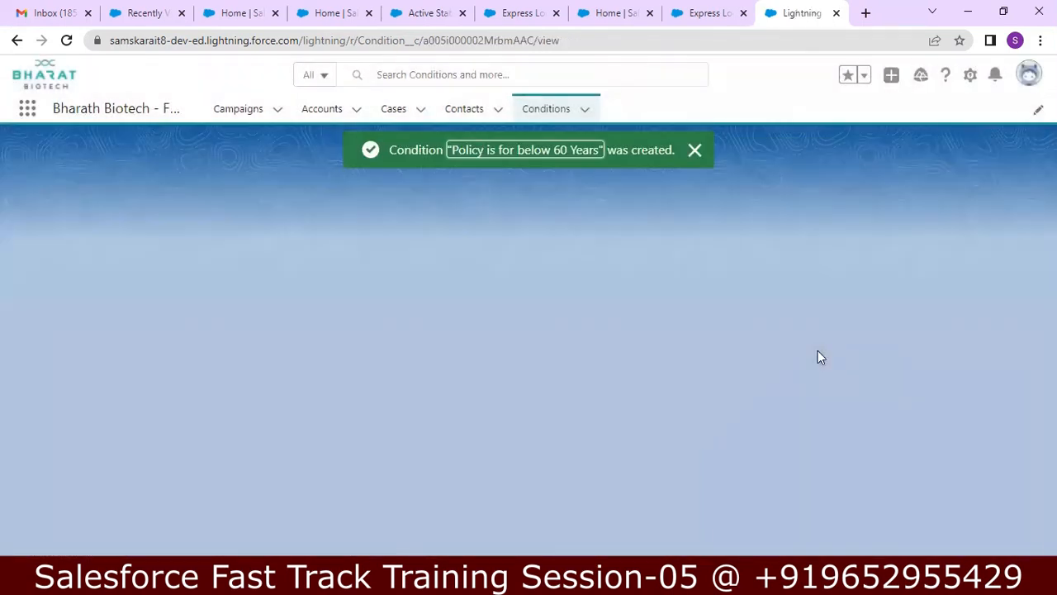
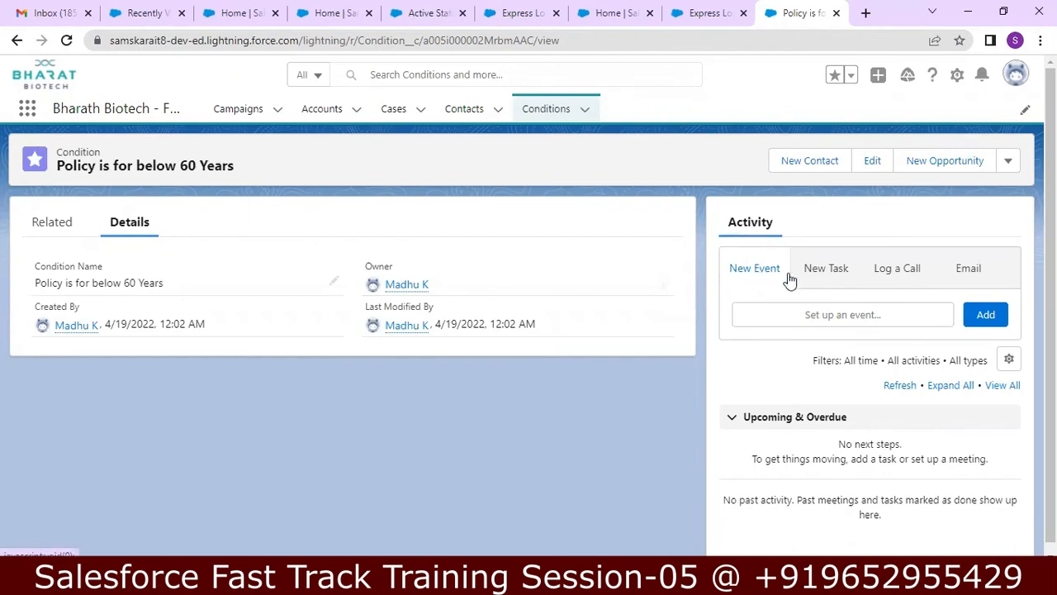
Step: Try the New Task, Log a Call, Email and New Event activity forms on the condition record
click(839, 279)
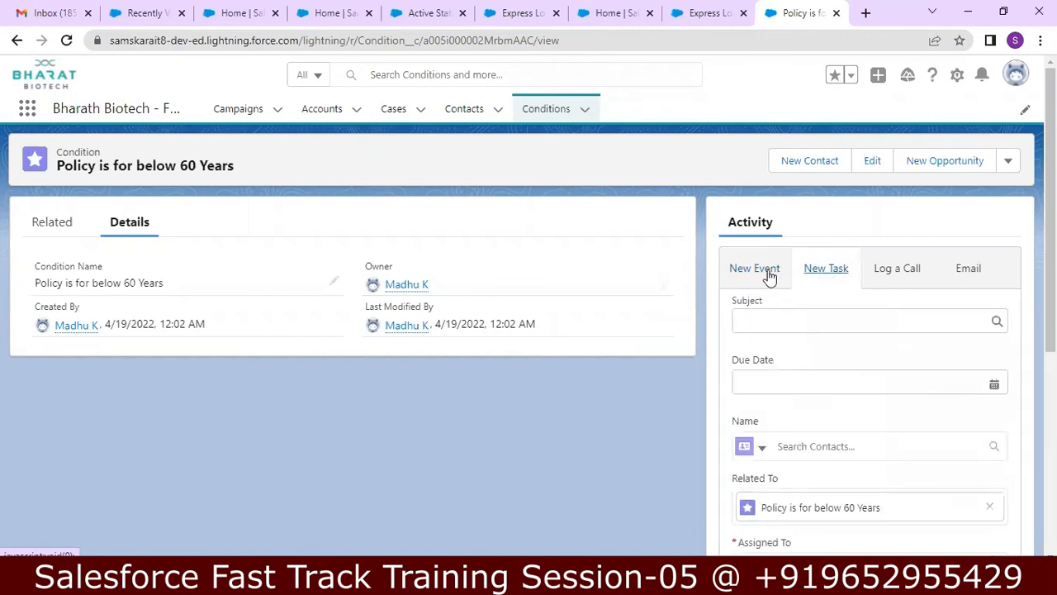
click(904, 270)
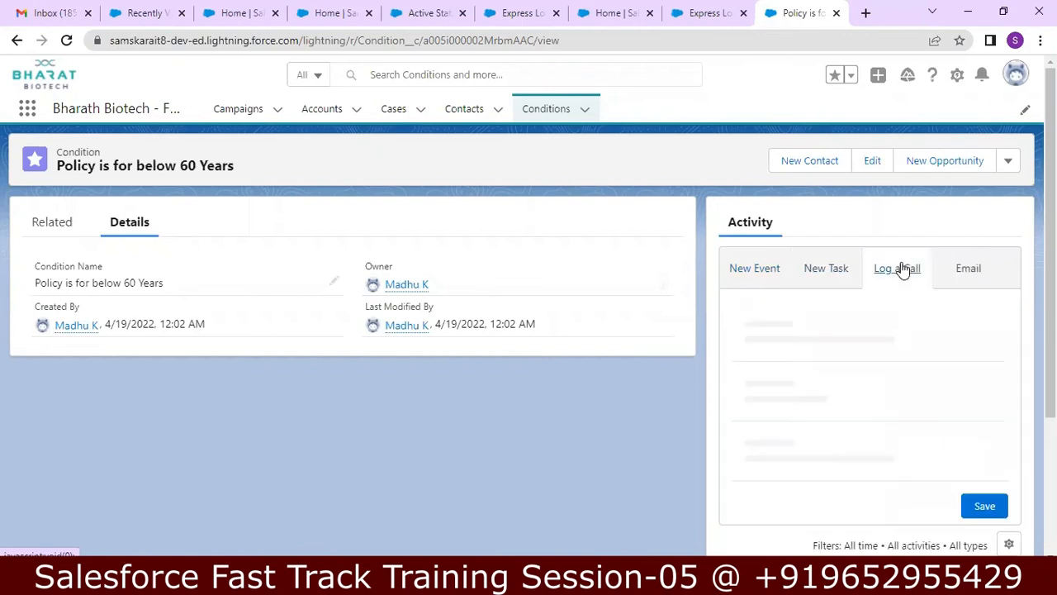
click(968, 270)
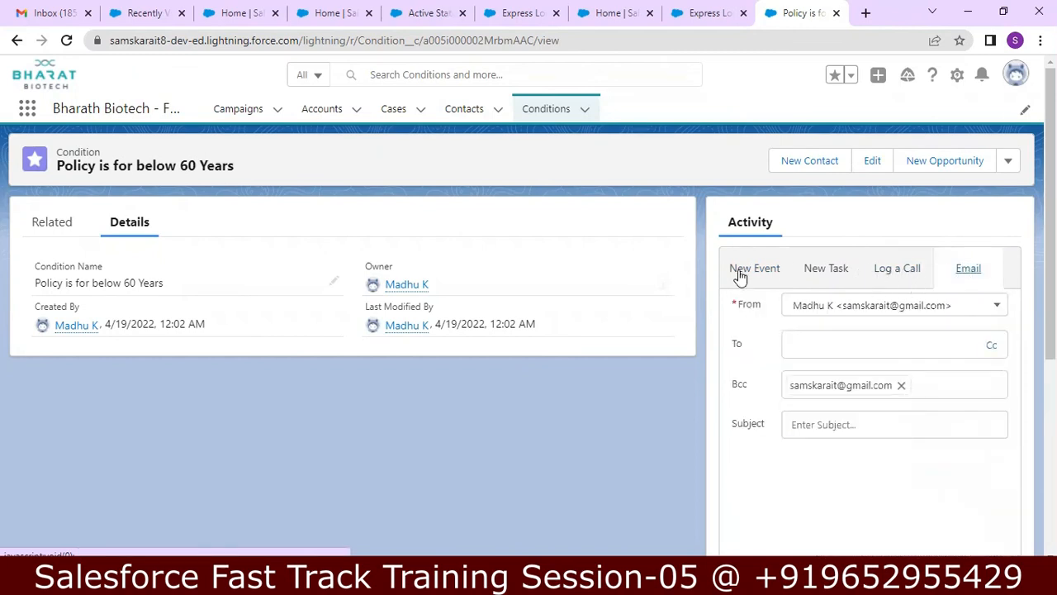
click(767, 276)
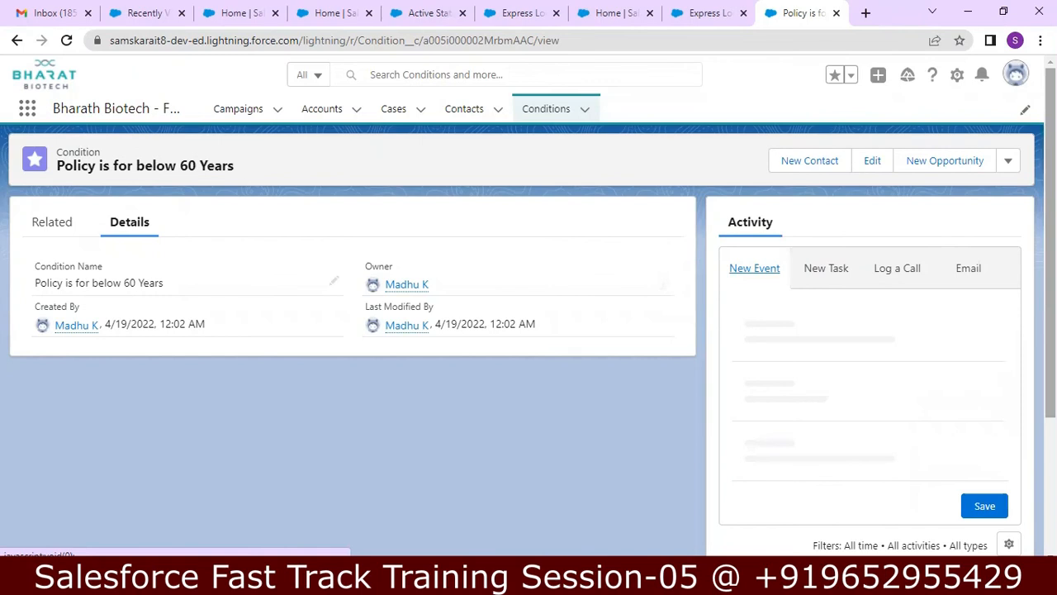
Step: Check the condition's Related lists, which have no notes or attachments yet, then return to Notepad++
scroll(528, 330, down, 3)
scroll(529, 363, down, 2)
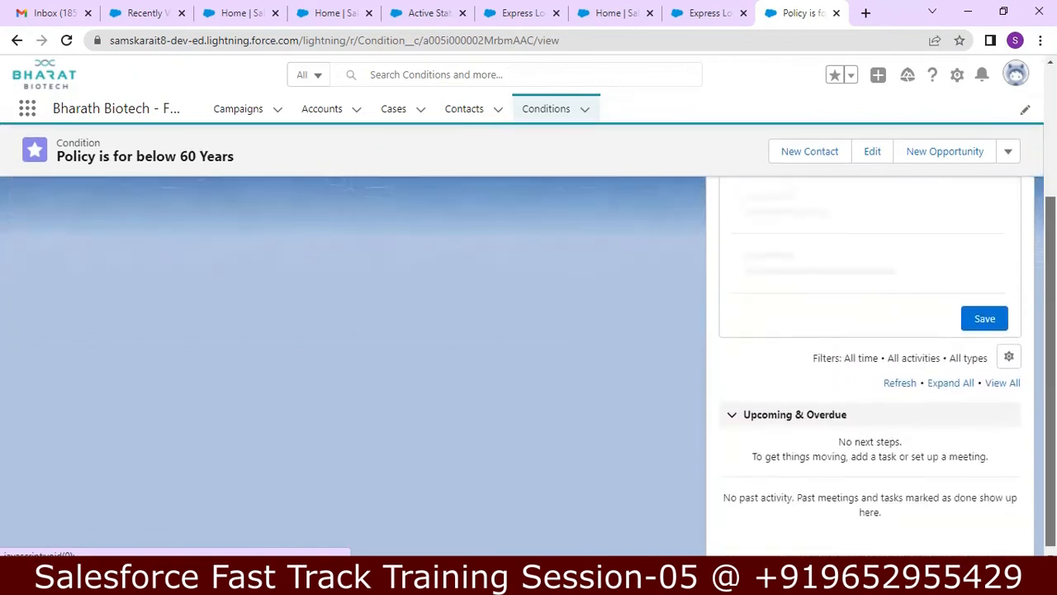
scroll(1019, 224, up, 5)
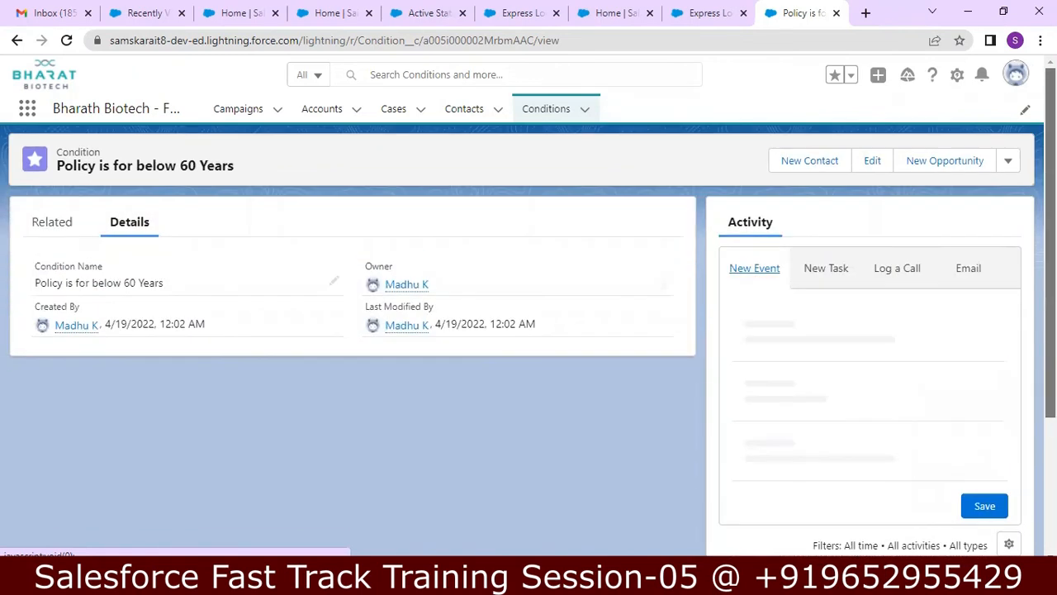
click(52, 231)
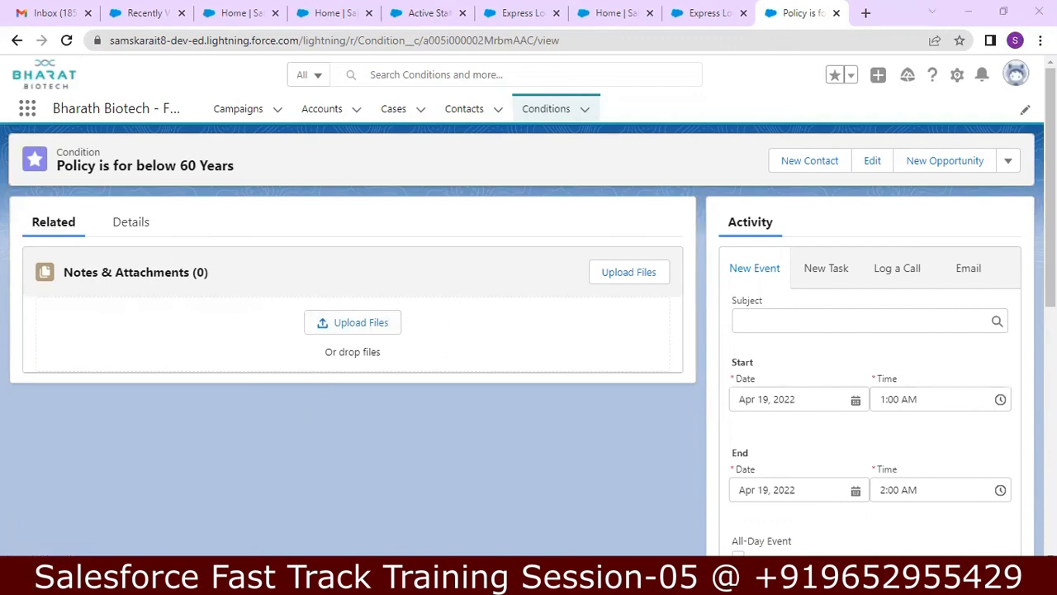
key(alt+Tab)
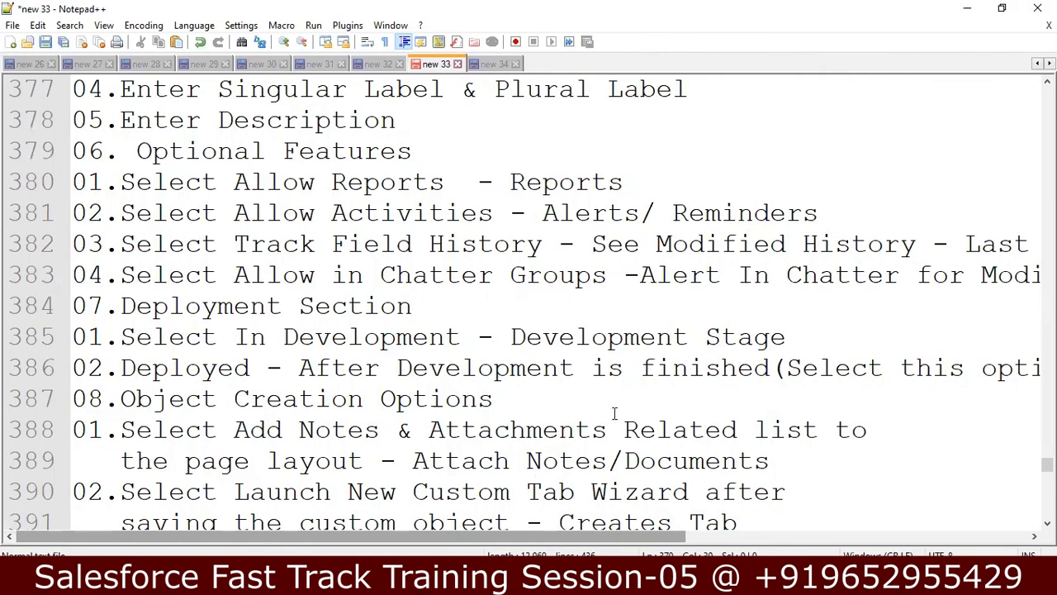
Step: Move down the notes to the Assignments list, items 01–06, with the caret at line 414's end
click(632, 412)
click(631, 414)
key(Down)
key(Down)
key(Down)
key(Down)
key(Down)
key(Down)
key(Down)
key(Down)
key(Down)
key(Down)
key(Down)
key(Down)
key(Down)
key(Down)
key(Down)
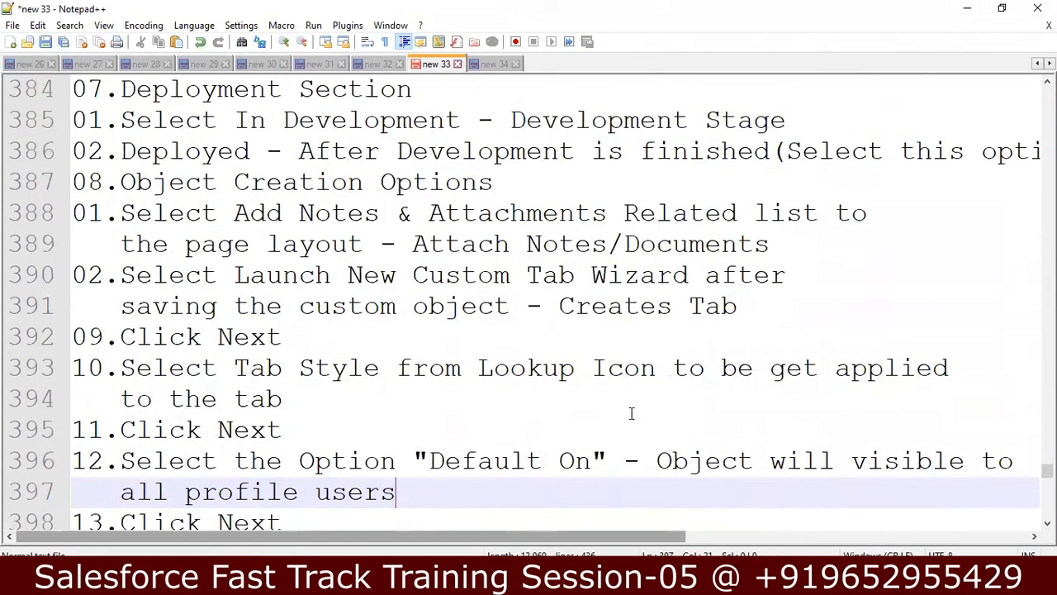
key(Down)
key(Down)
key(Down)
key(Down)
key(Down)
key(Down)
key(Down)
key(Down)
key(Down)
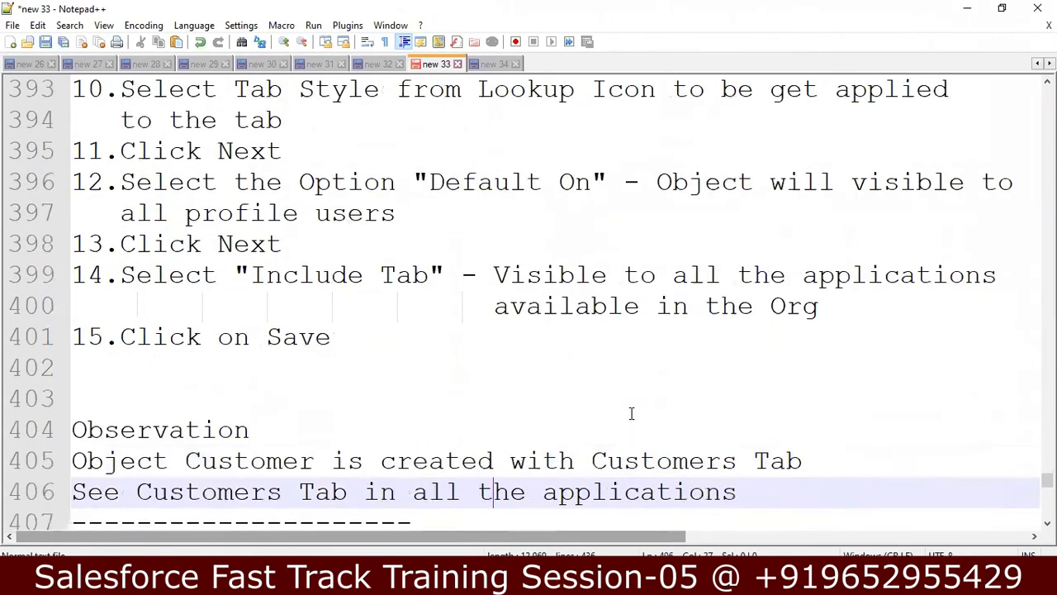
key(Down)
key(Down)
key(Down)
key(Down)
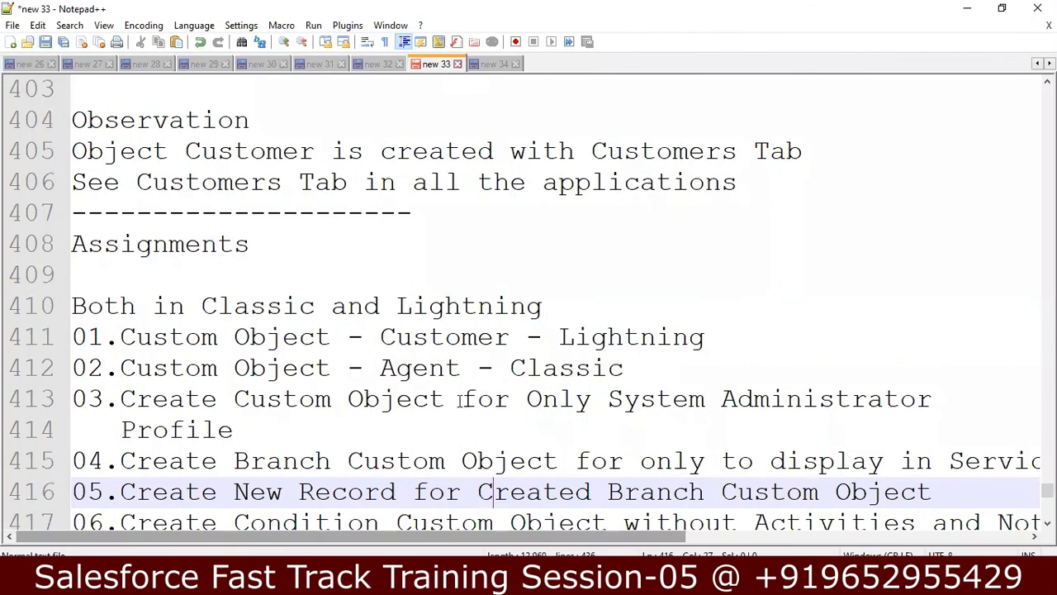
click(399, 427)
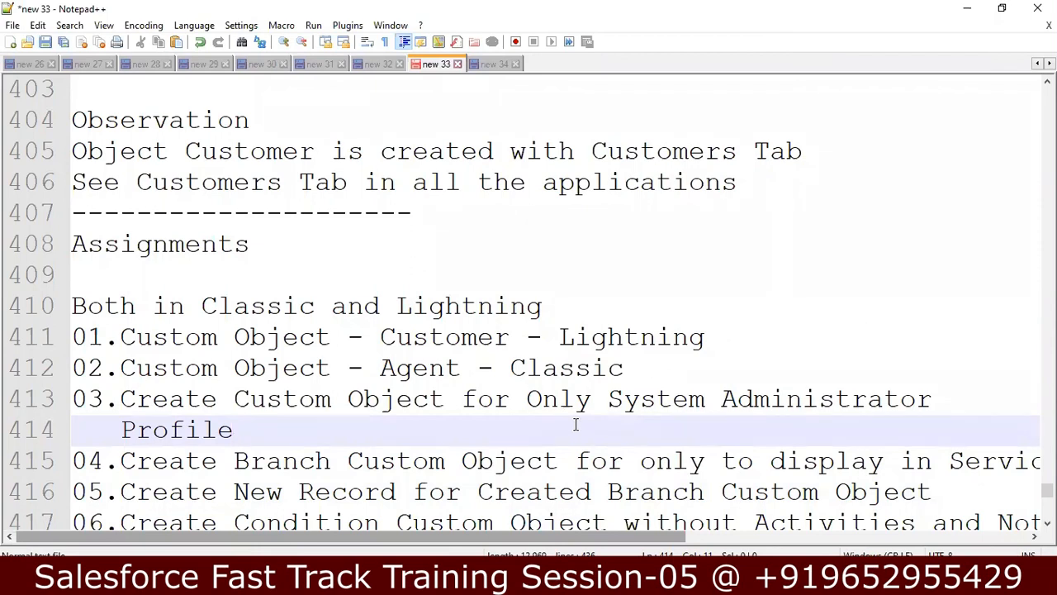
Step: Insert the object name Policy before 'for' on assignment line 413
key(Up)
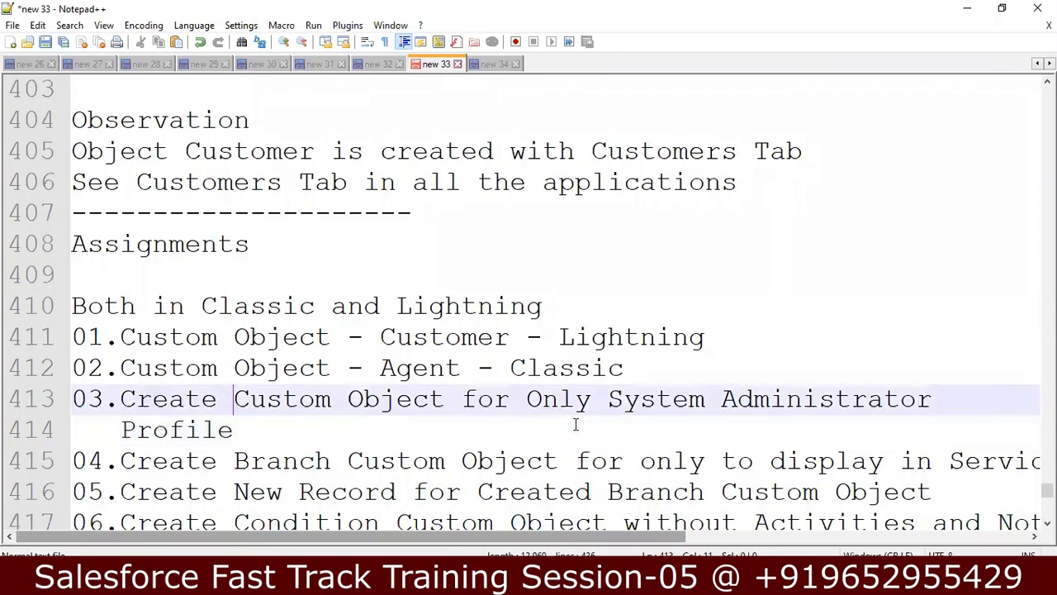
key(ctrl+Right)
key(ctrl+Right)
text(Ploi)
key(BackSpace)
key(BackSpace)
key(BackSpace)
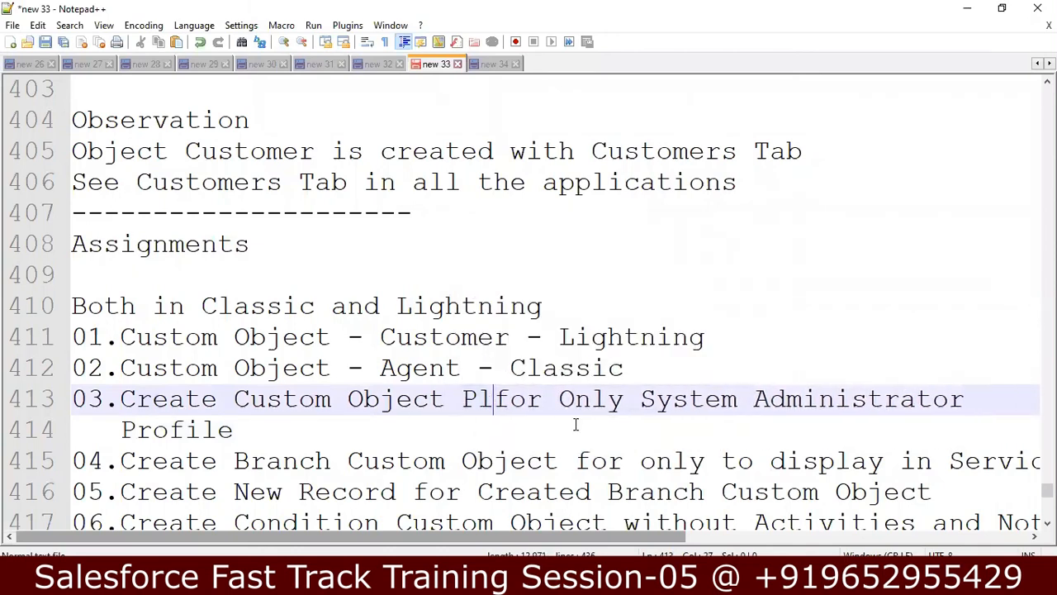
text(olicy)
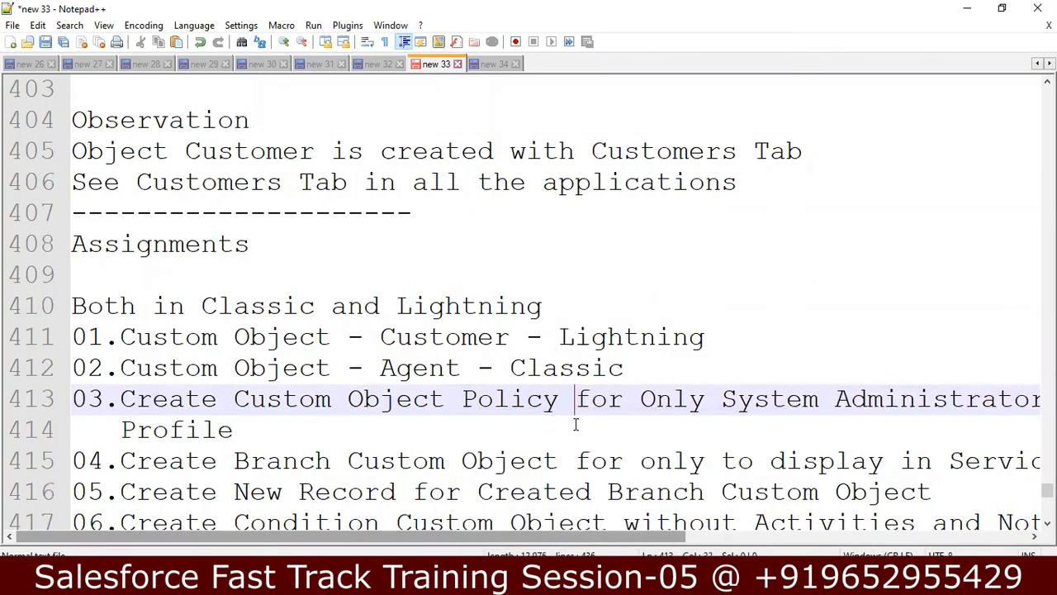
Step: Wrap the object names Policy (line 413) and Branch (line 415) in double quotes
key(Down)
key(Down)
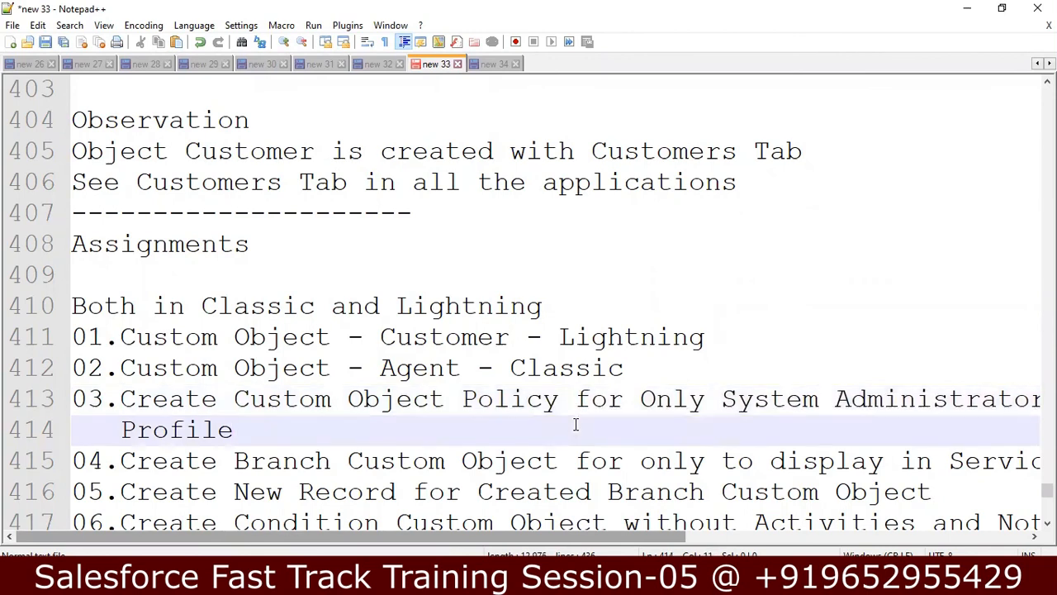
key(Left)
key(Left)
key(Left)
key(Left)
key(Left)
key(Left)
key(Left)
key(Left)
key(Left)
key(Left)
key(Left)
key(Left)
key(Left)
key(Left)
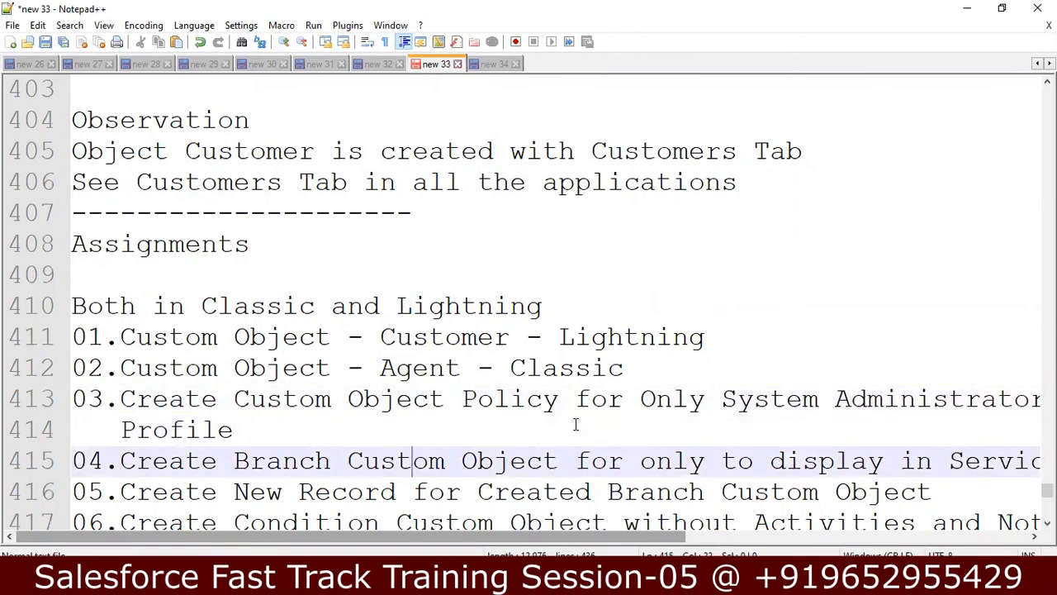
key(Left)
text(")
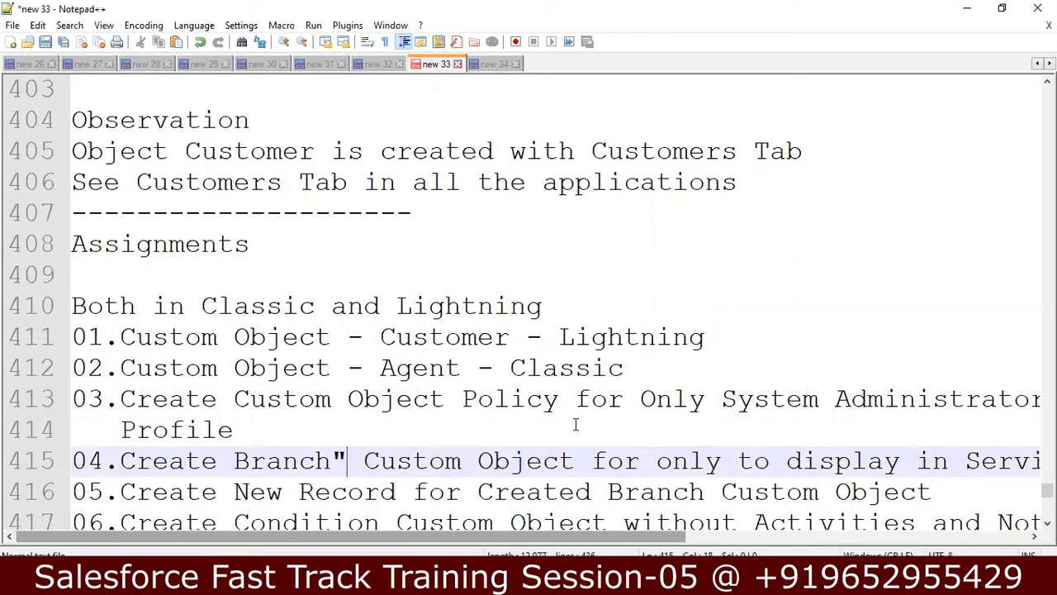
click(465, 398)
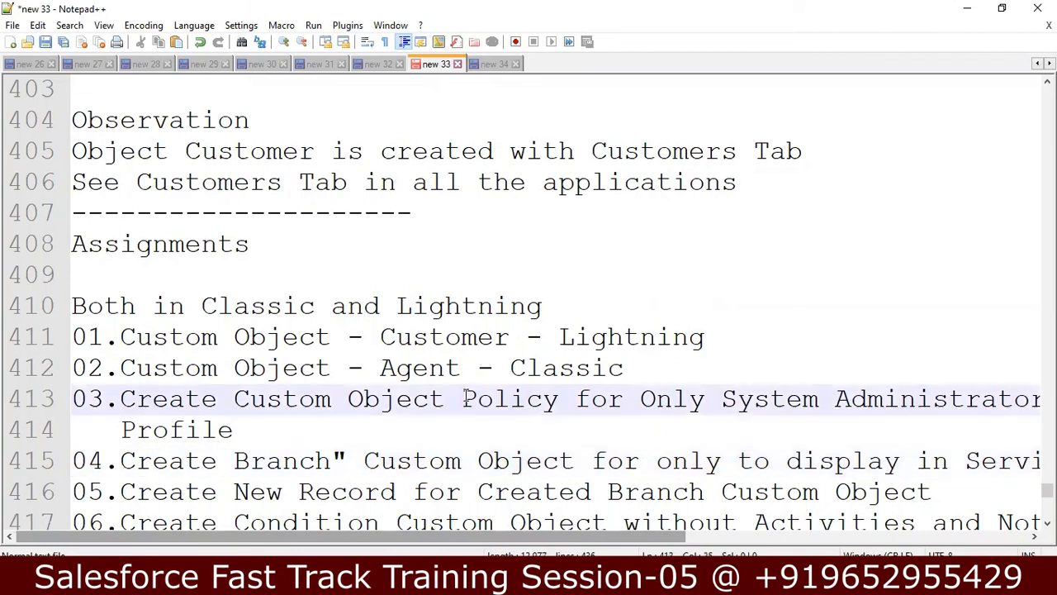
text(")
key(Right)
key(Right)
key(Right)
key(Right)
key(Right)
key(Right)
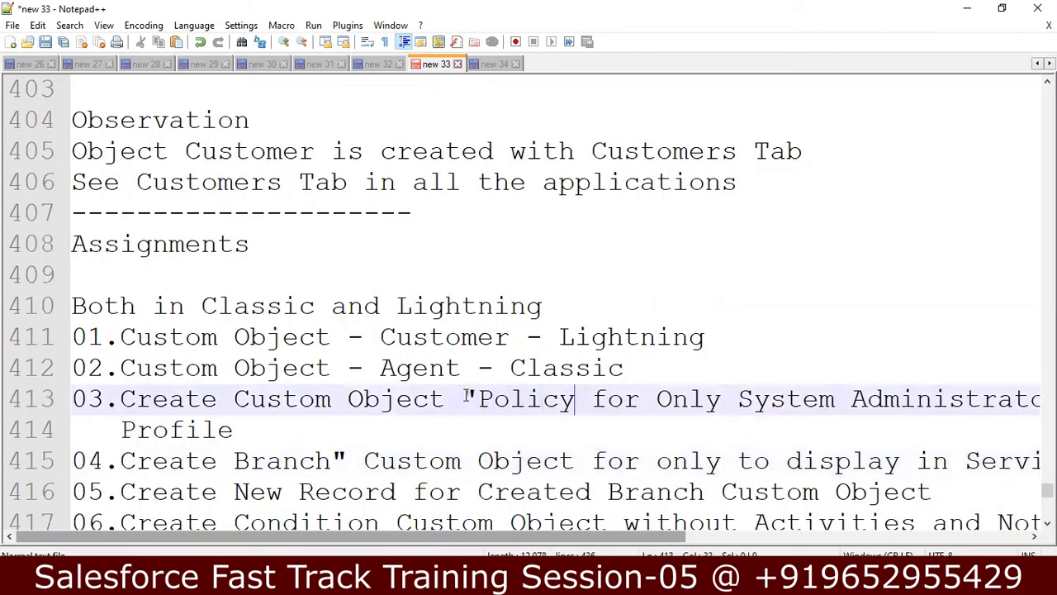
text(")
key(Right)
key(Down)
key(Down)
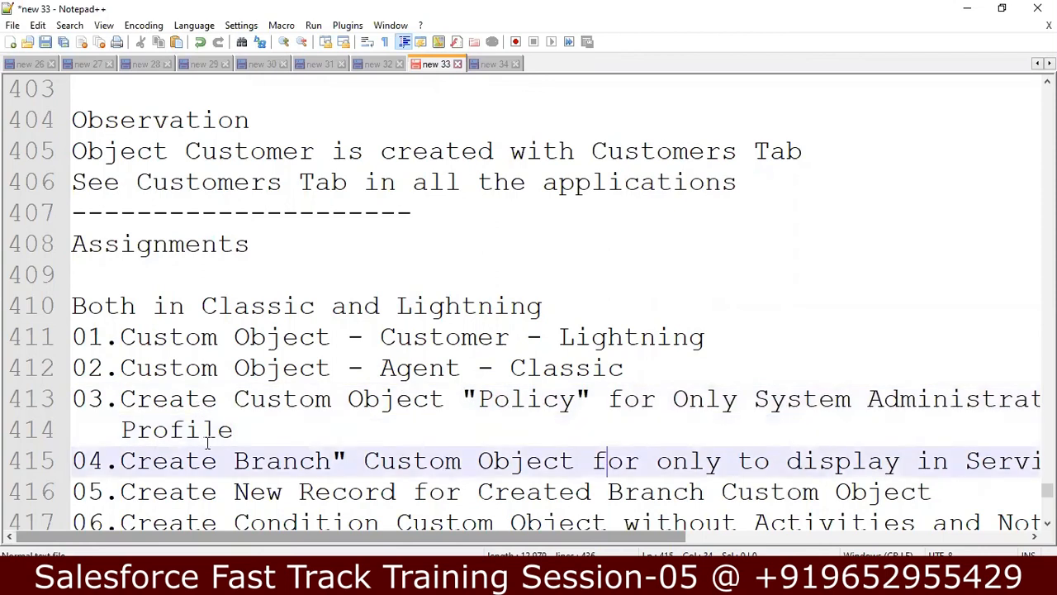
click(231, 460)
text(")
Step: Move 'Service Application' onto its own line and add blank lines above items 05, 06 and 07
click(981, 467)
key(Return)
key(Down)
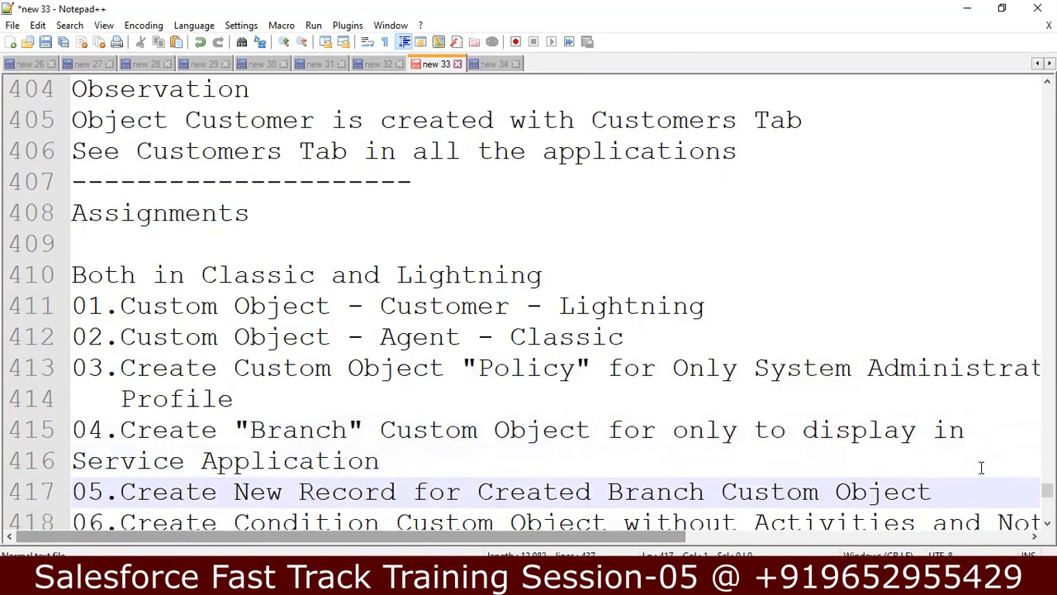
key(Return)
key(Down)
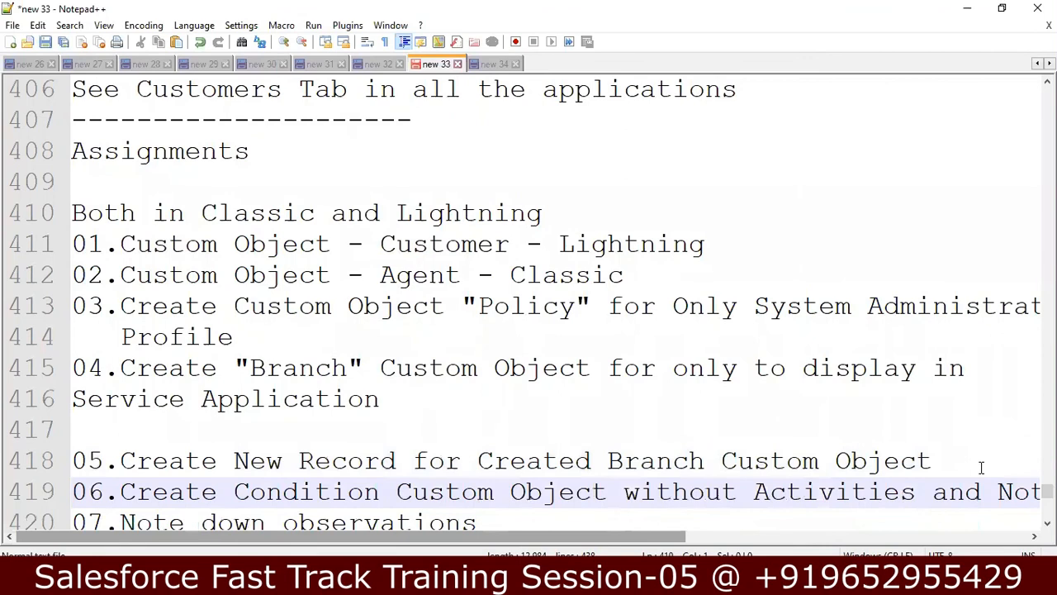
key(Down)
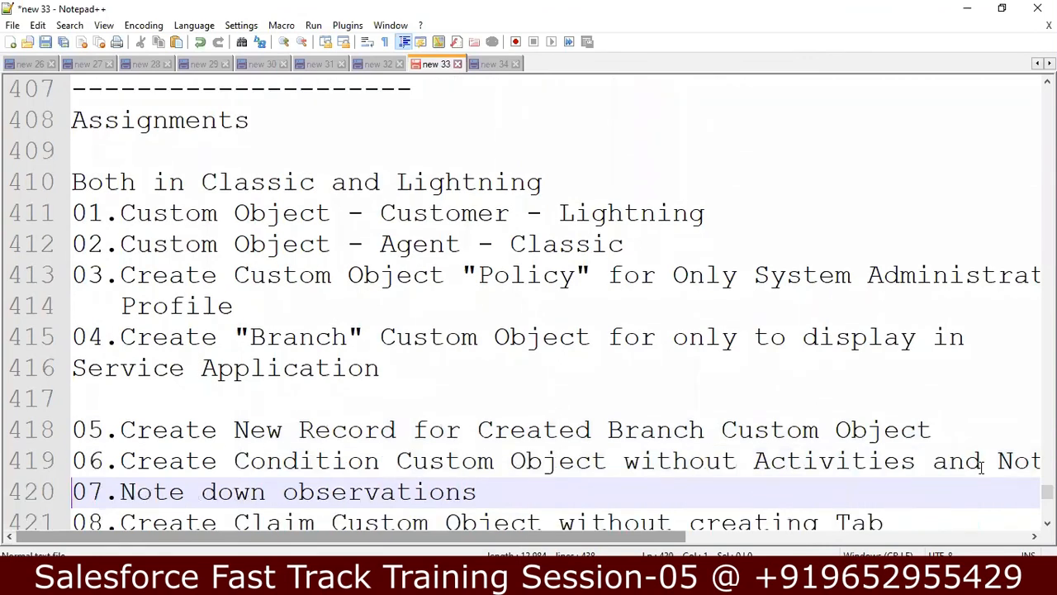
key(Down)
key(Up)
key(Up)
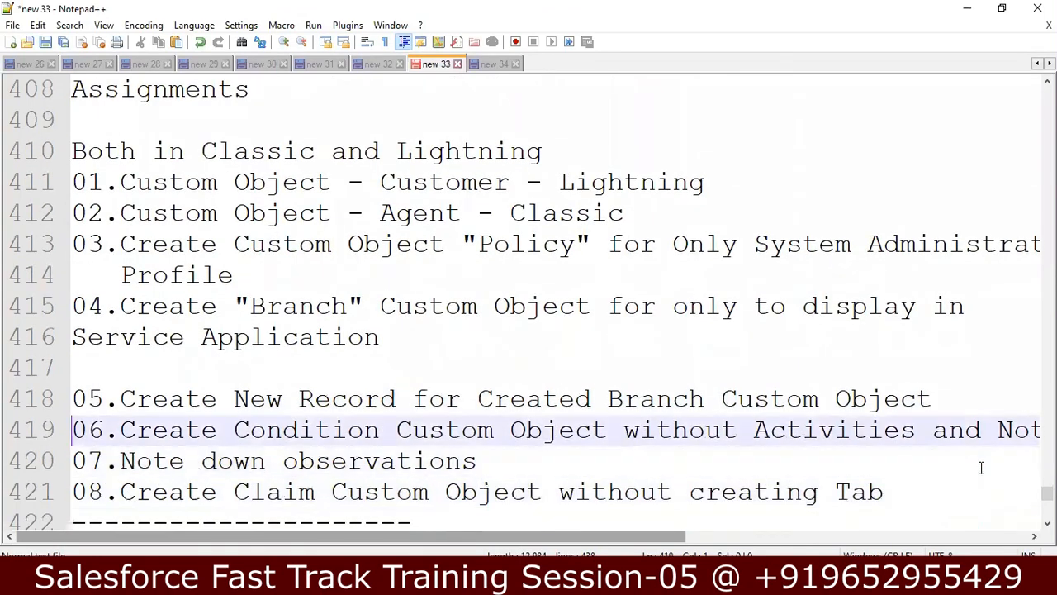
key(Return)
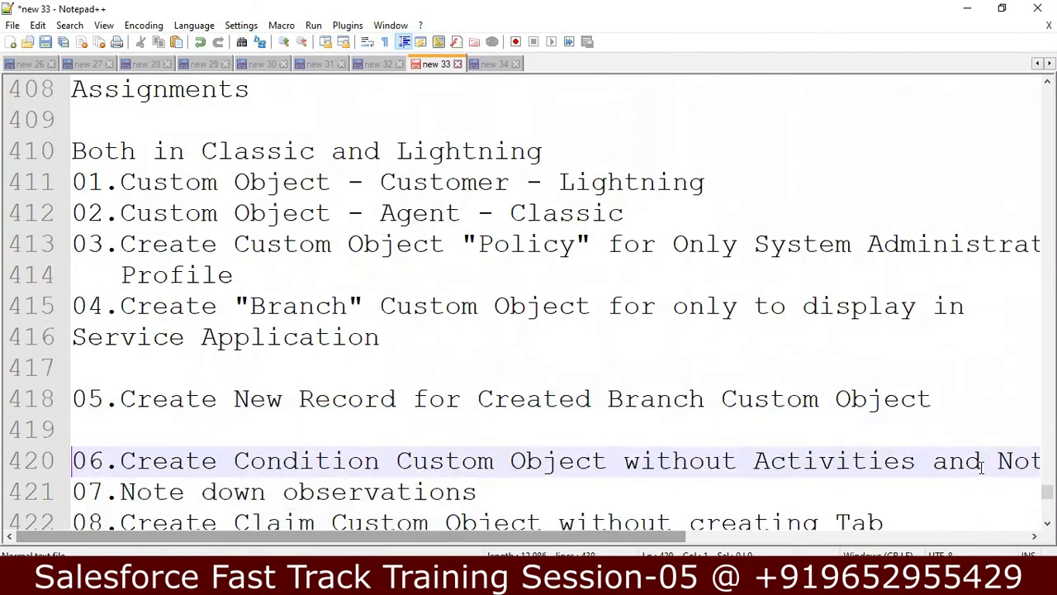
key(Down)
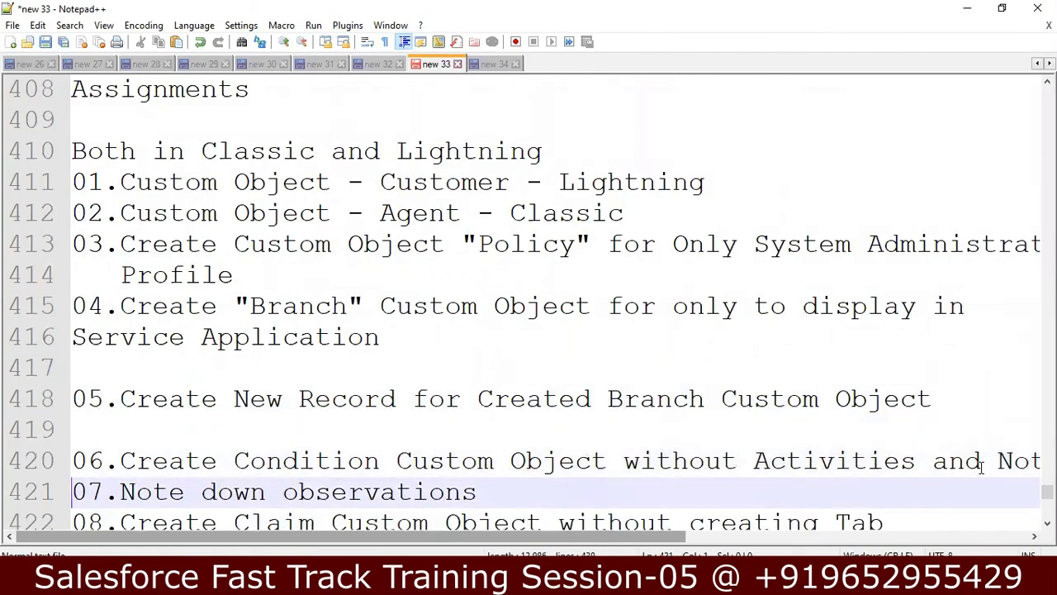
key(Return)
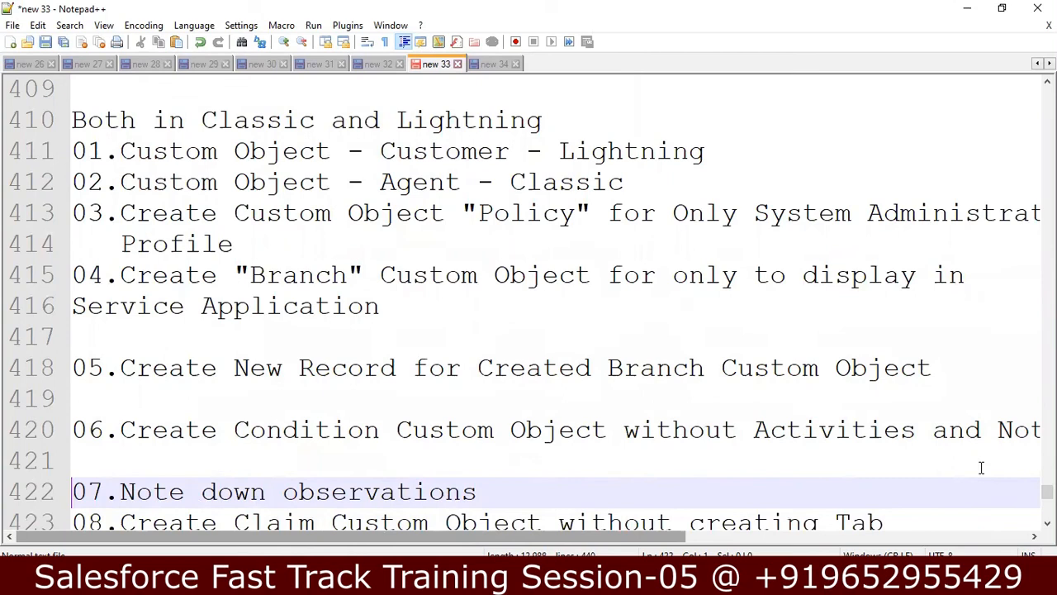
Step: Put "Condition" in double quotes and wrap item 06 so 'Activities' starts a new line
click(379, 429)
text(")
key(Left)
key(Left)
key(Left)
key(Left)
key(Left)
key(Left)
key(Left)
key(Left)
key(Left)
text(")
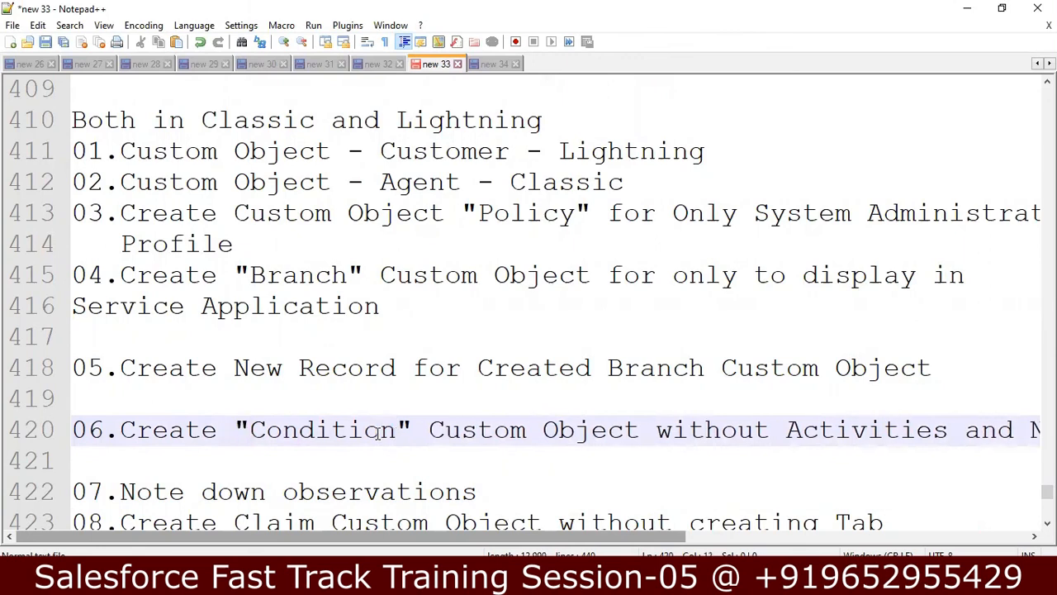
click(787, 430)
key(Return)
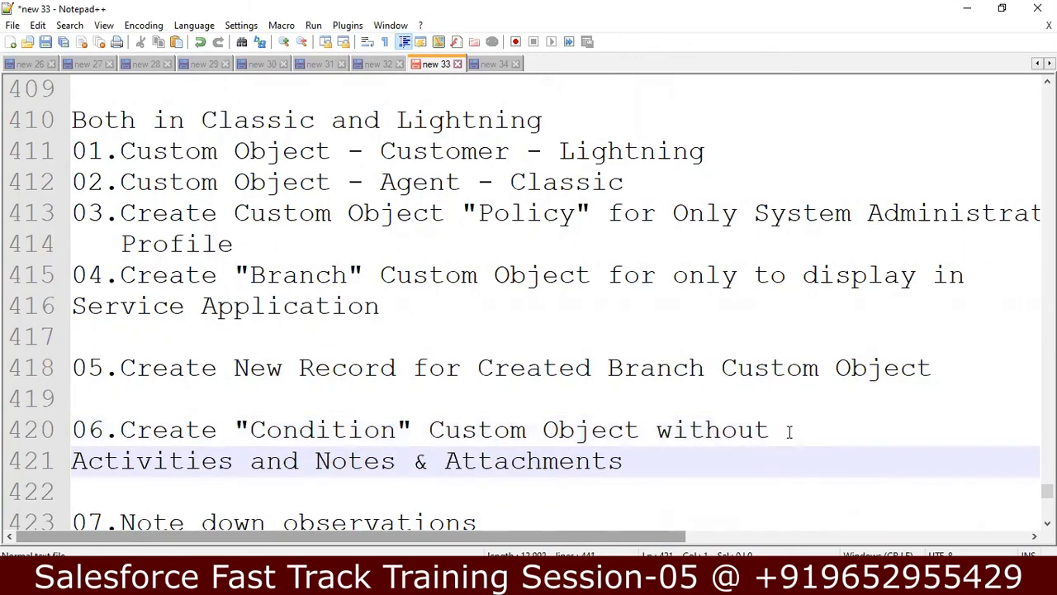
Step: Add a blank line above item 08 and put "Claim" in double quotes
key(Down)
key(Down)
key(Down)
key(Down)
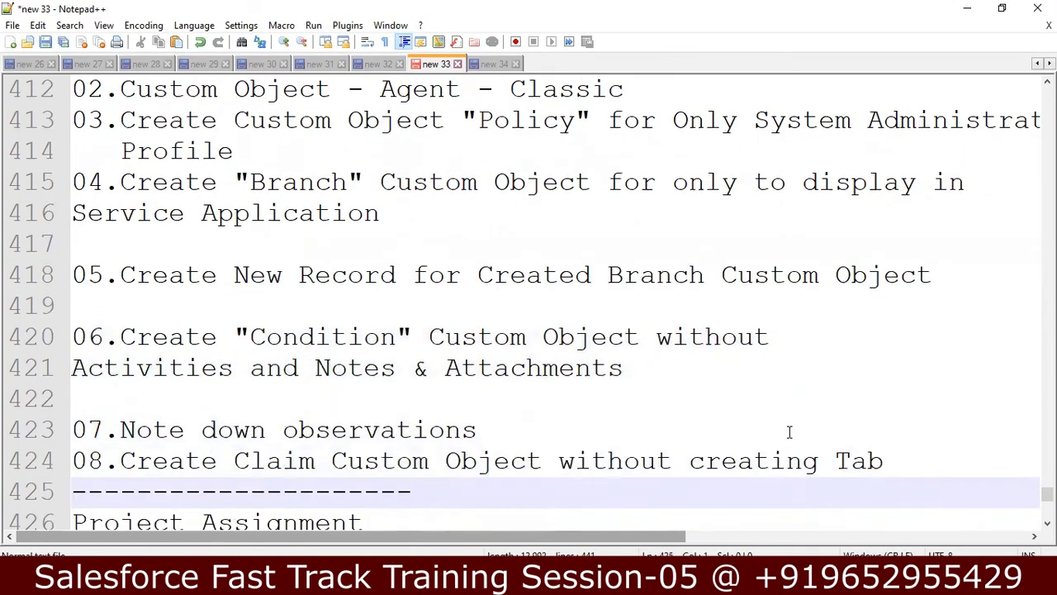
key(Down)
key(Up)
key(Up)
key(Up)
key(Down)
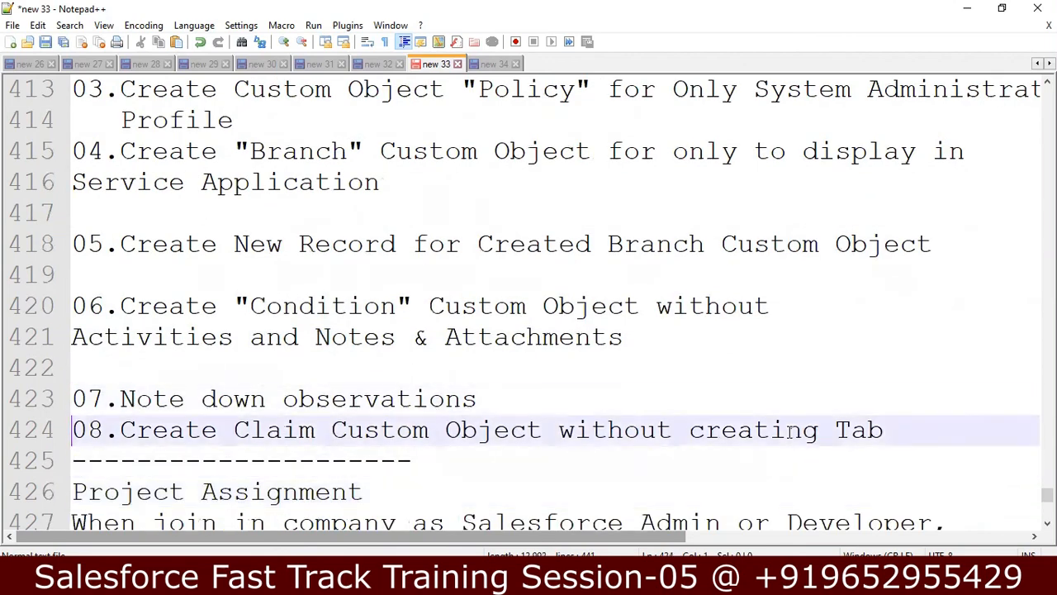
key(Return)
key(Right)
key(Right)
key(Right)
key(Right)
key(Right)
key(Right)
key(Right)
key(Right)
key(Right)
key(Right)
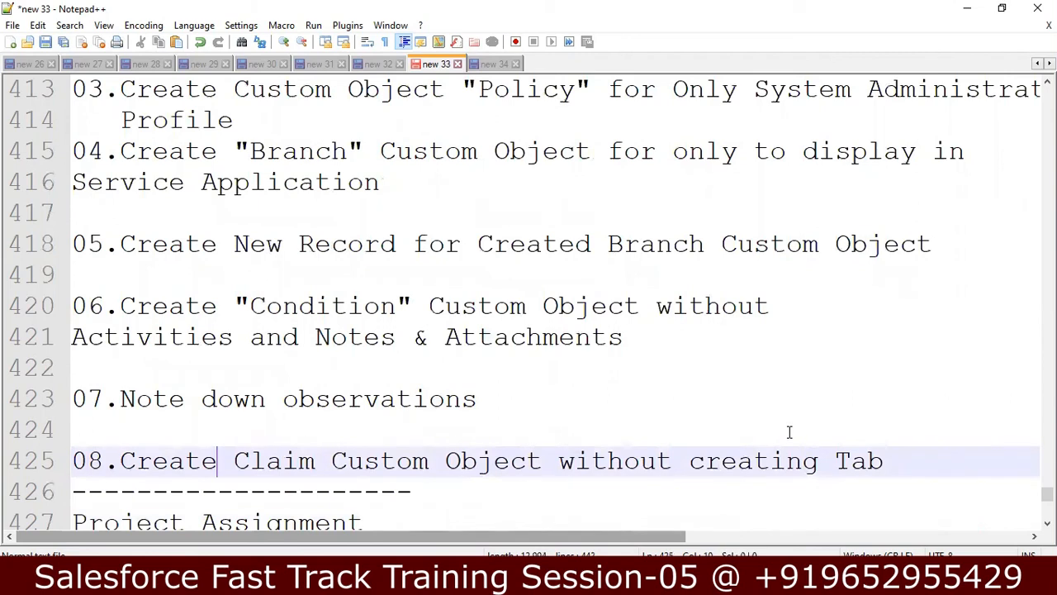
text(")
key(Right)
key(Right)
key(Right)
key(Right)
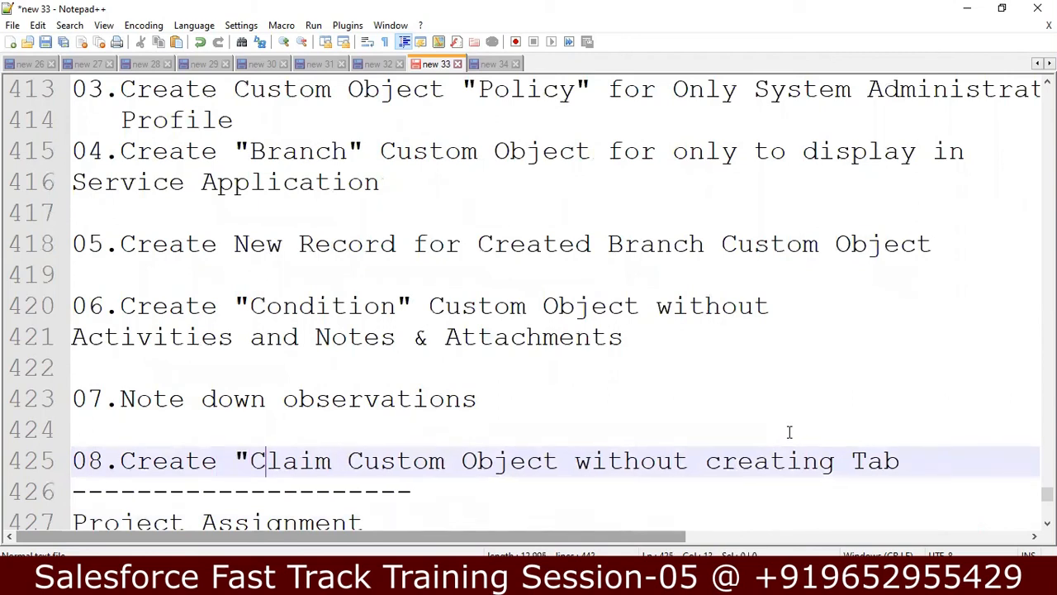
key(Right)
text(")
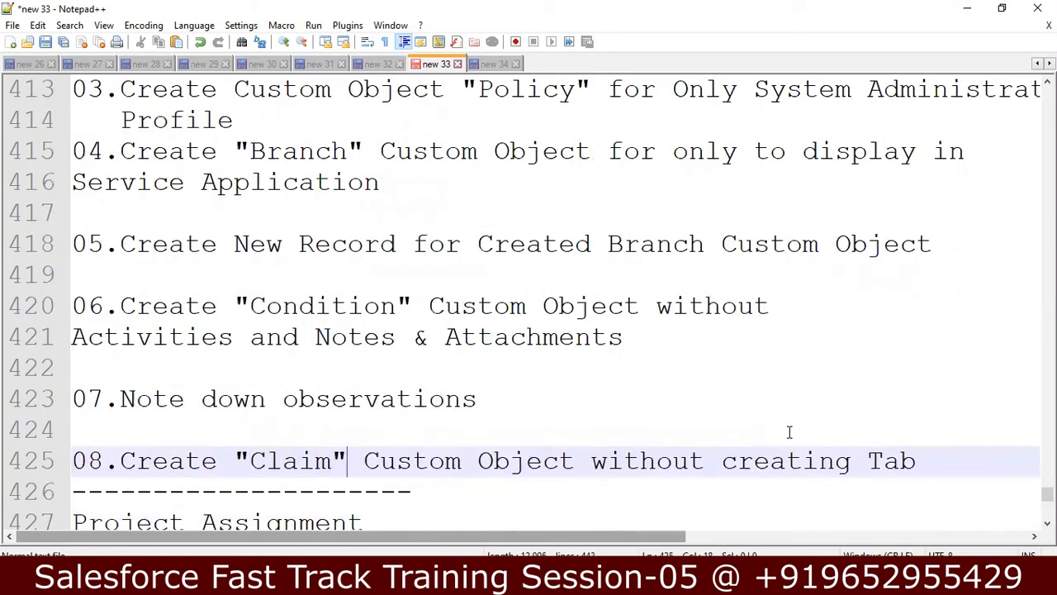
key(Down)
key(Down)
key(Down)
key(Down)
key(Down)
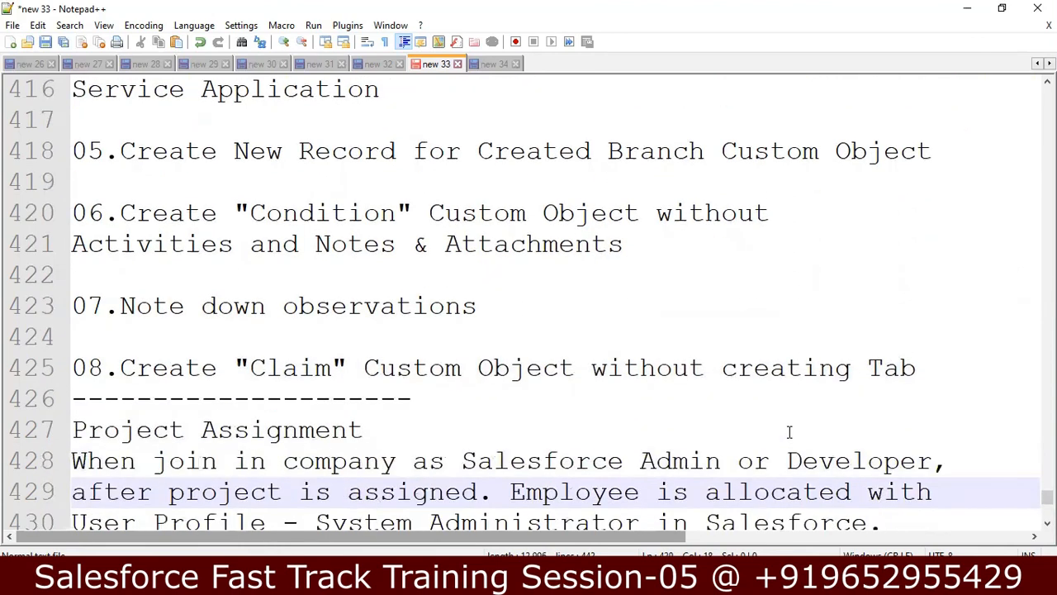
key(Down)
key(Down)
key(Down)
key(Down)
key(Down)
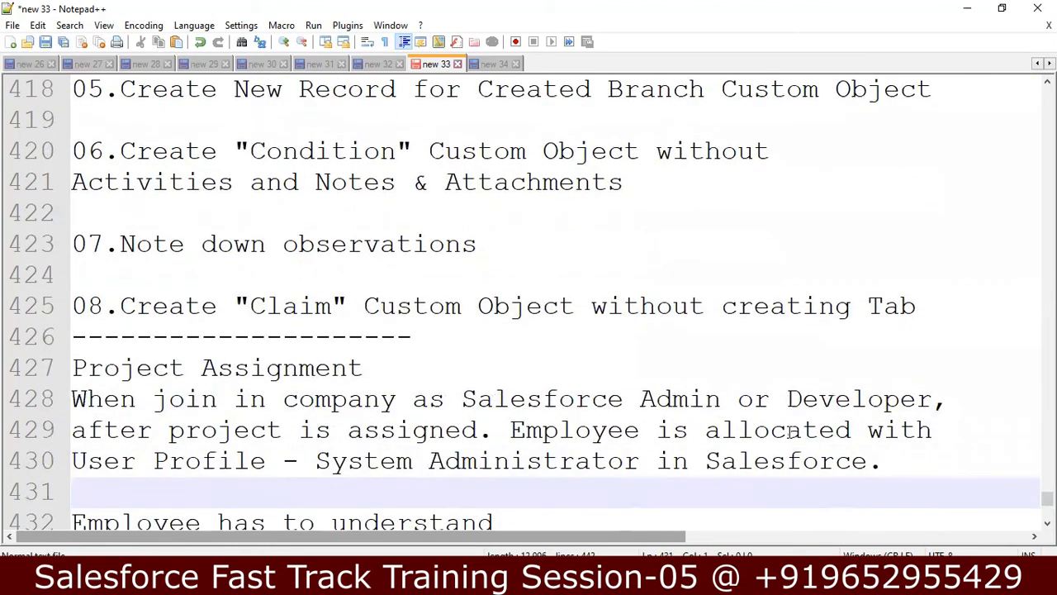
key(Down)
key(Down)
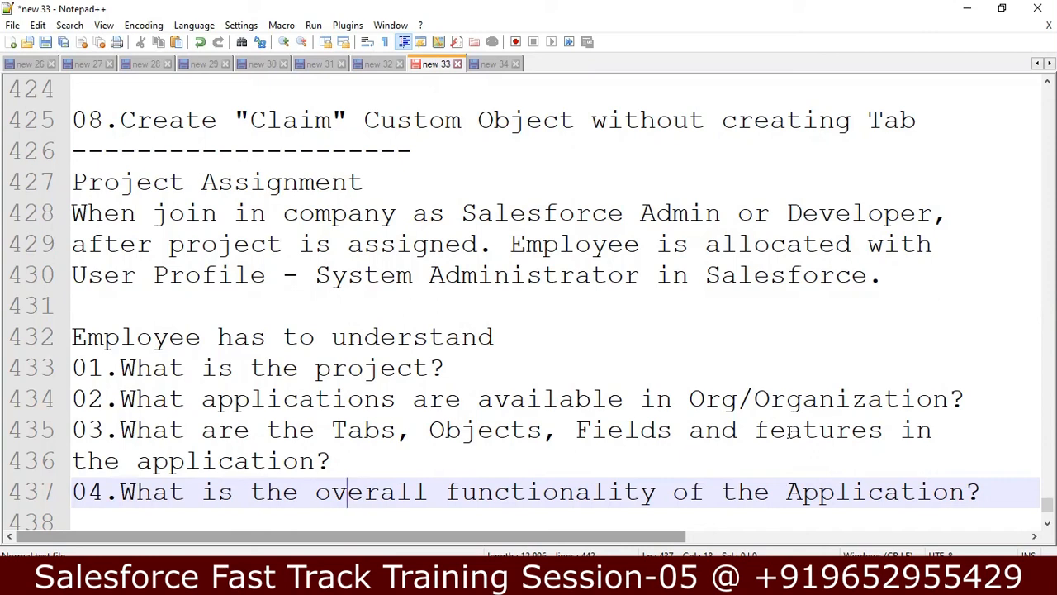
key(Down)
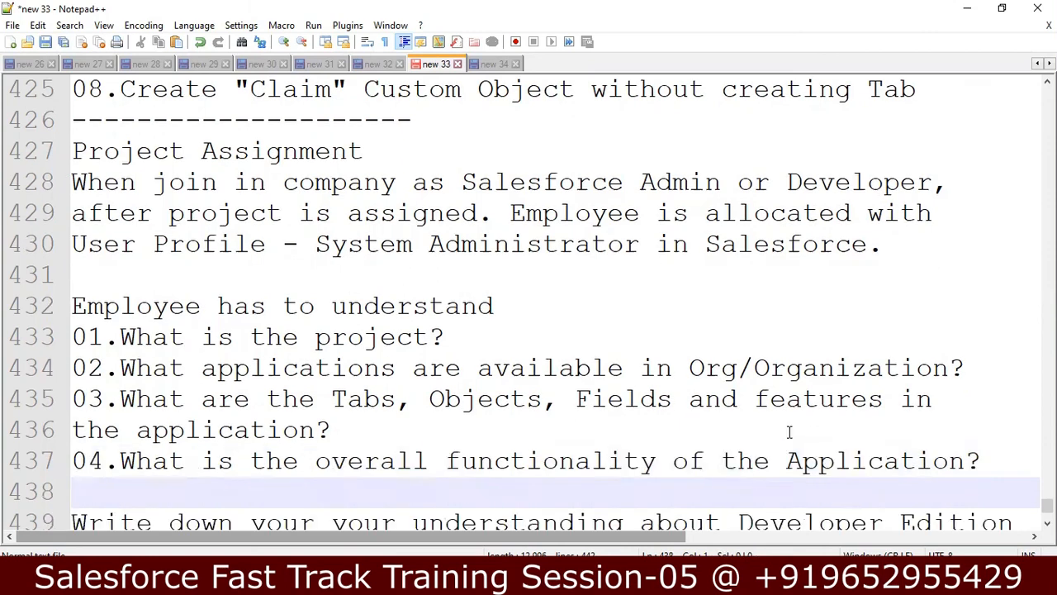
key(Up)
key(Up)
key(Up)
key(Up)
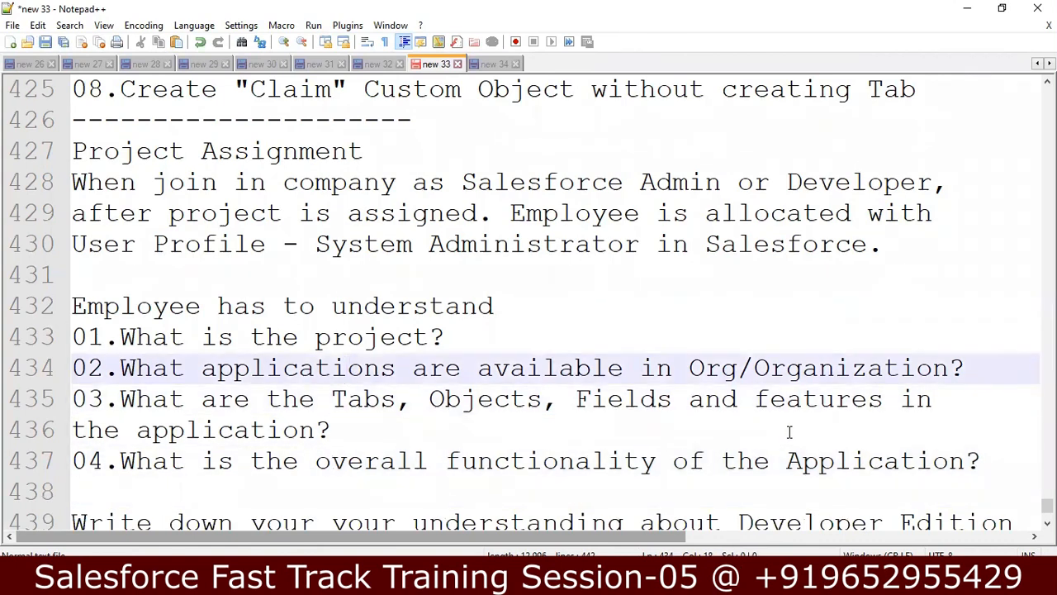
key(Up)
key(Down)
key(Right)
key(Down)
key(Down)
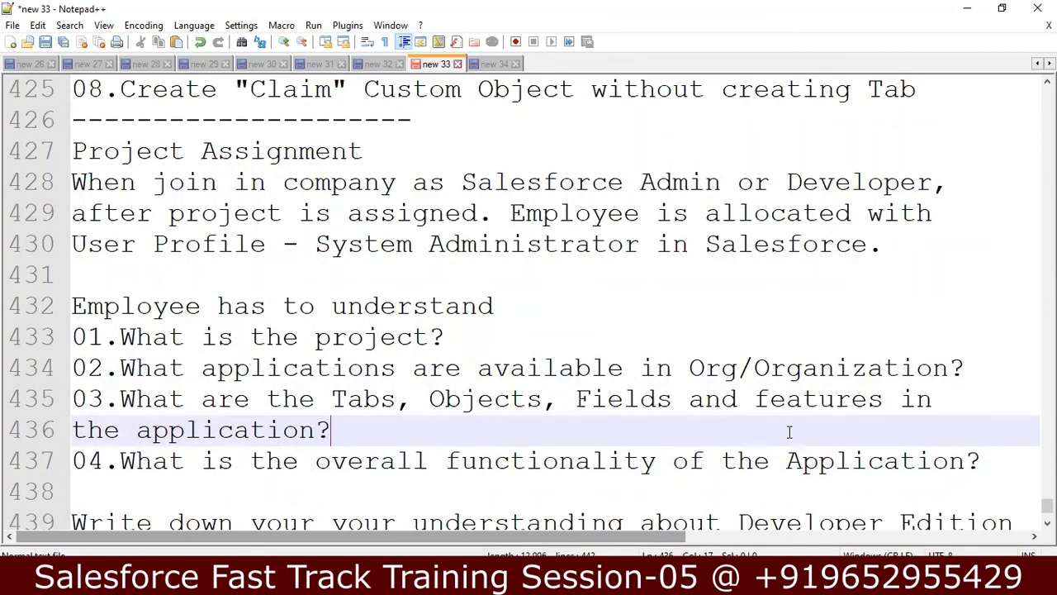
key(Down)
key(Down)
key(Down)
key(Down)
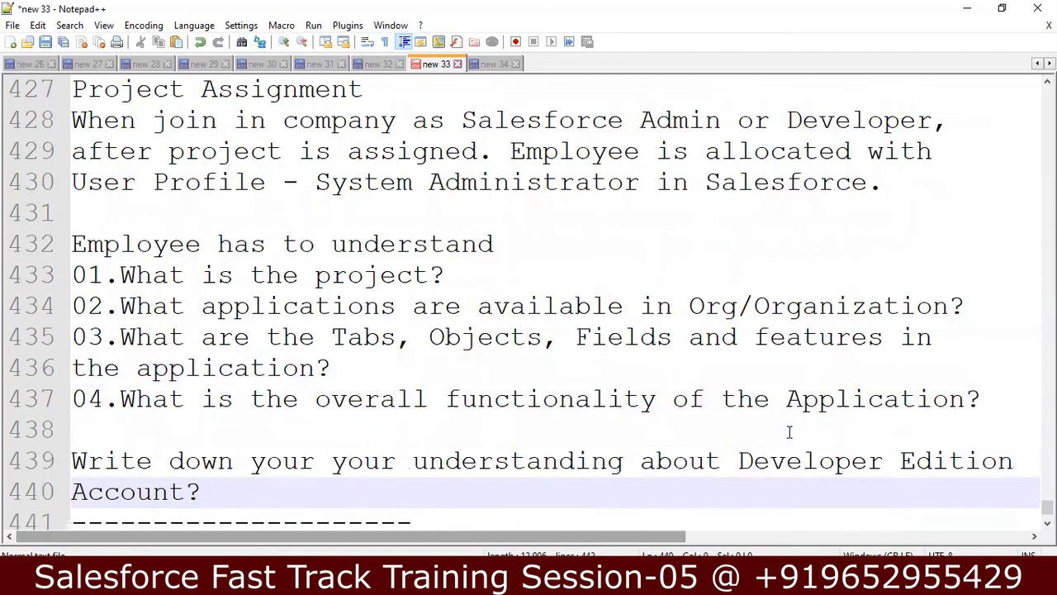
key(Down)
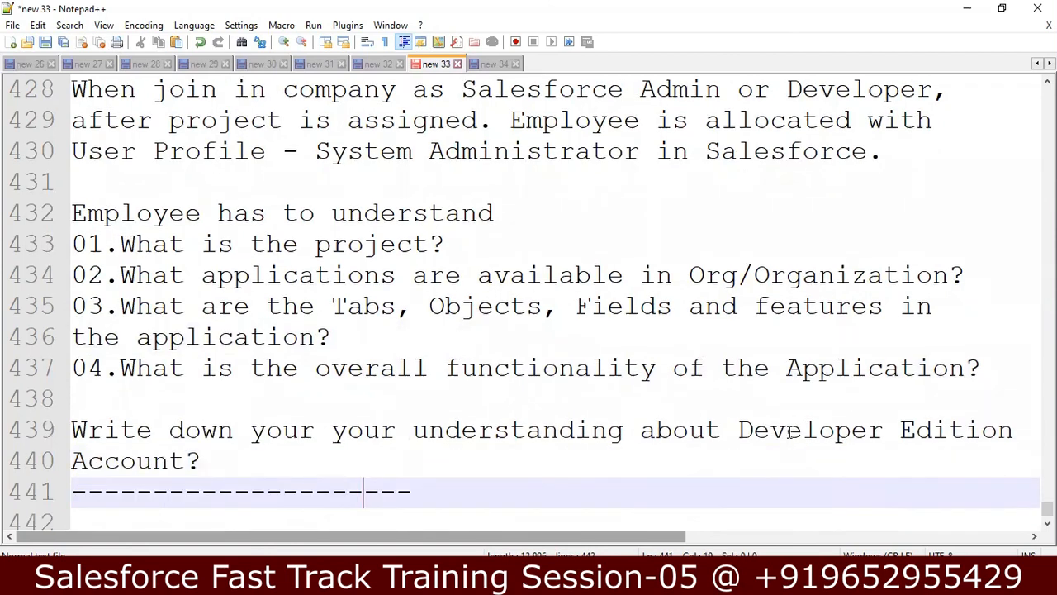